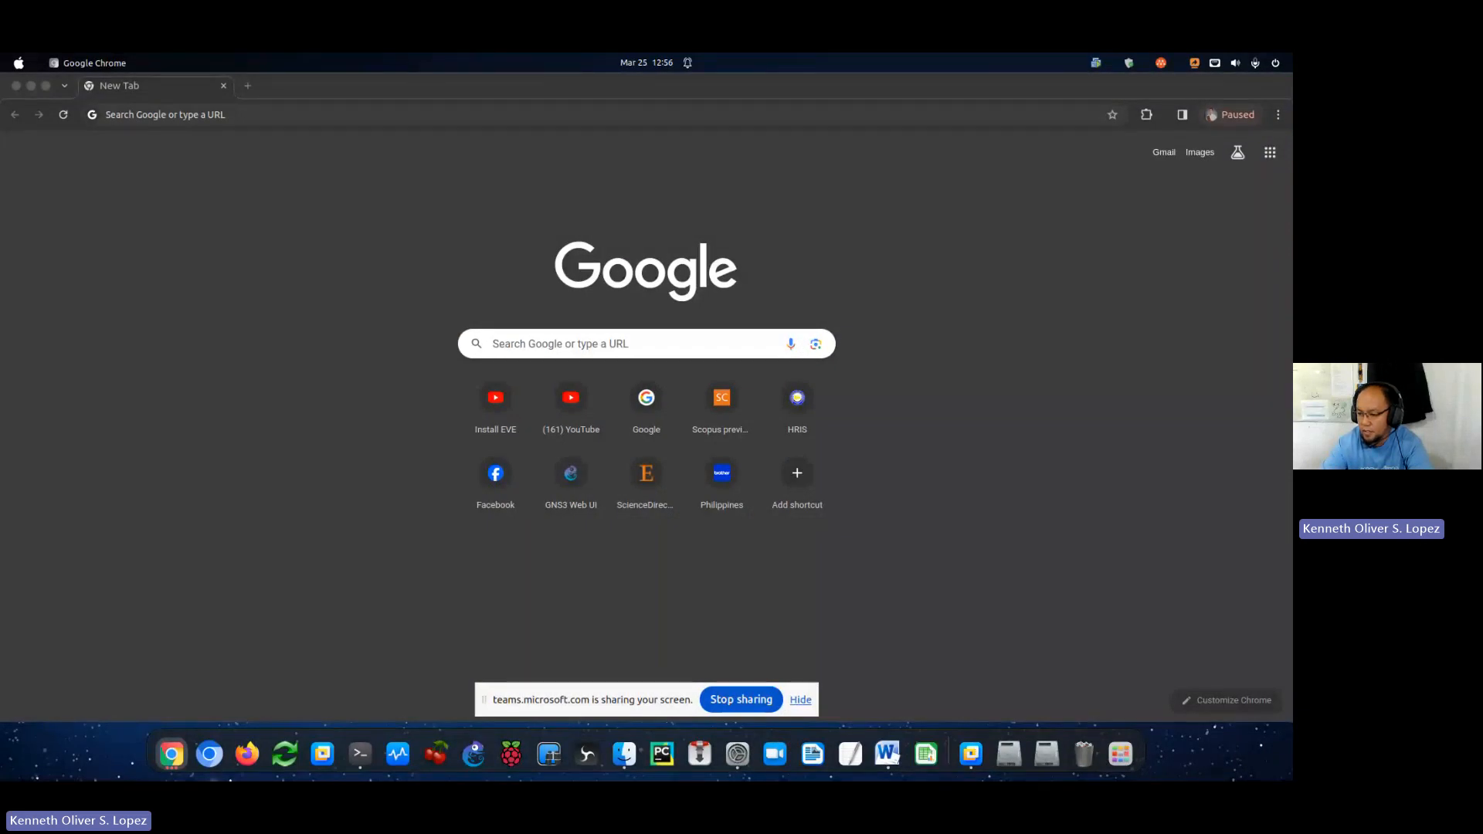
key(alt+Tab)
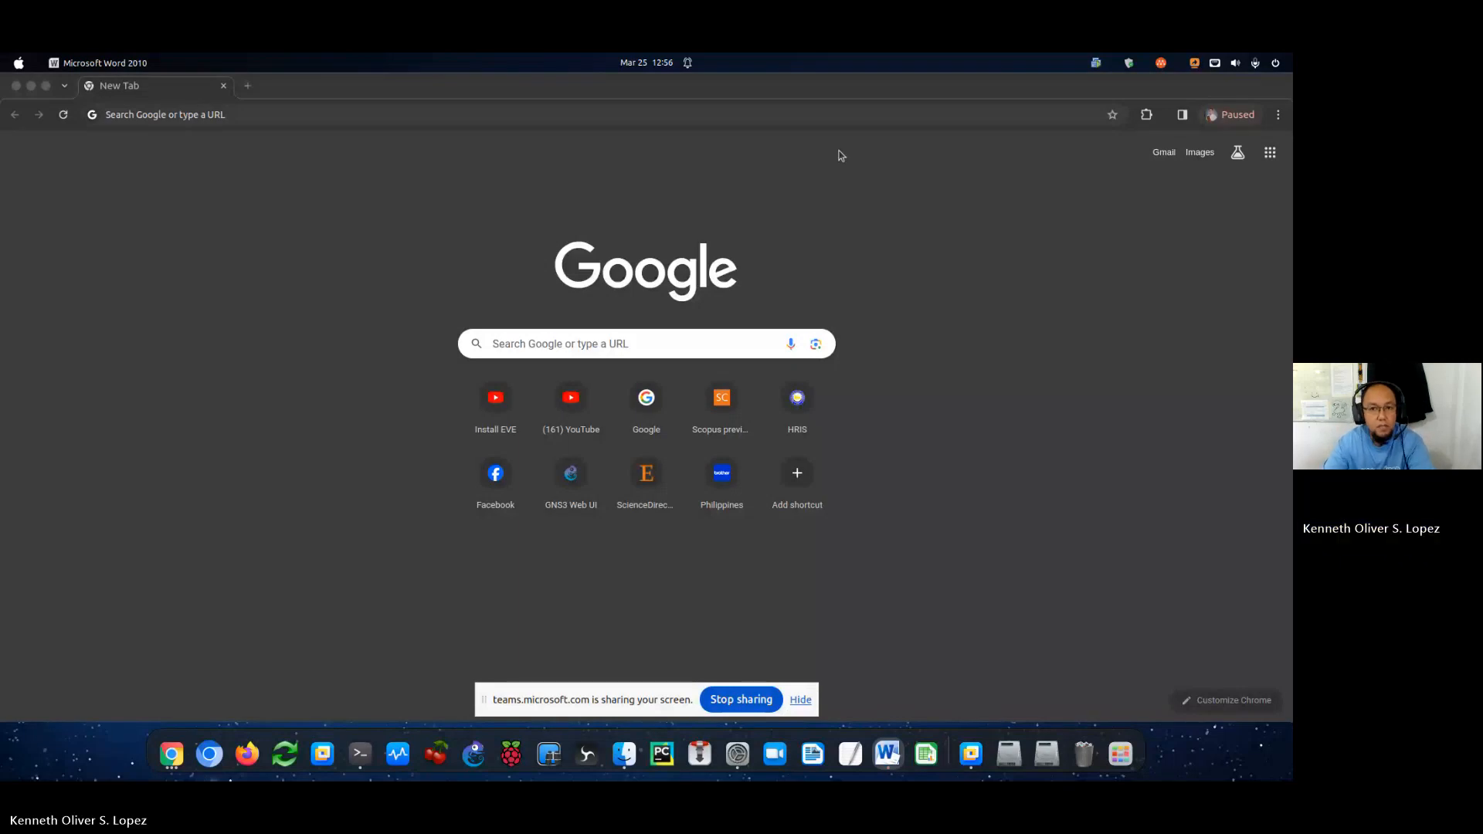
click(424, 118)
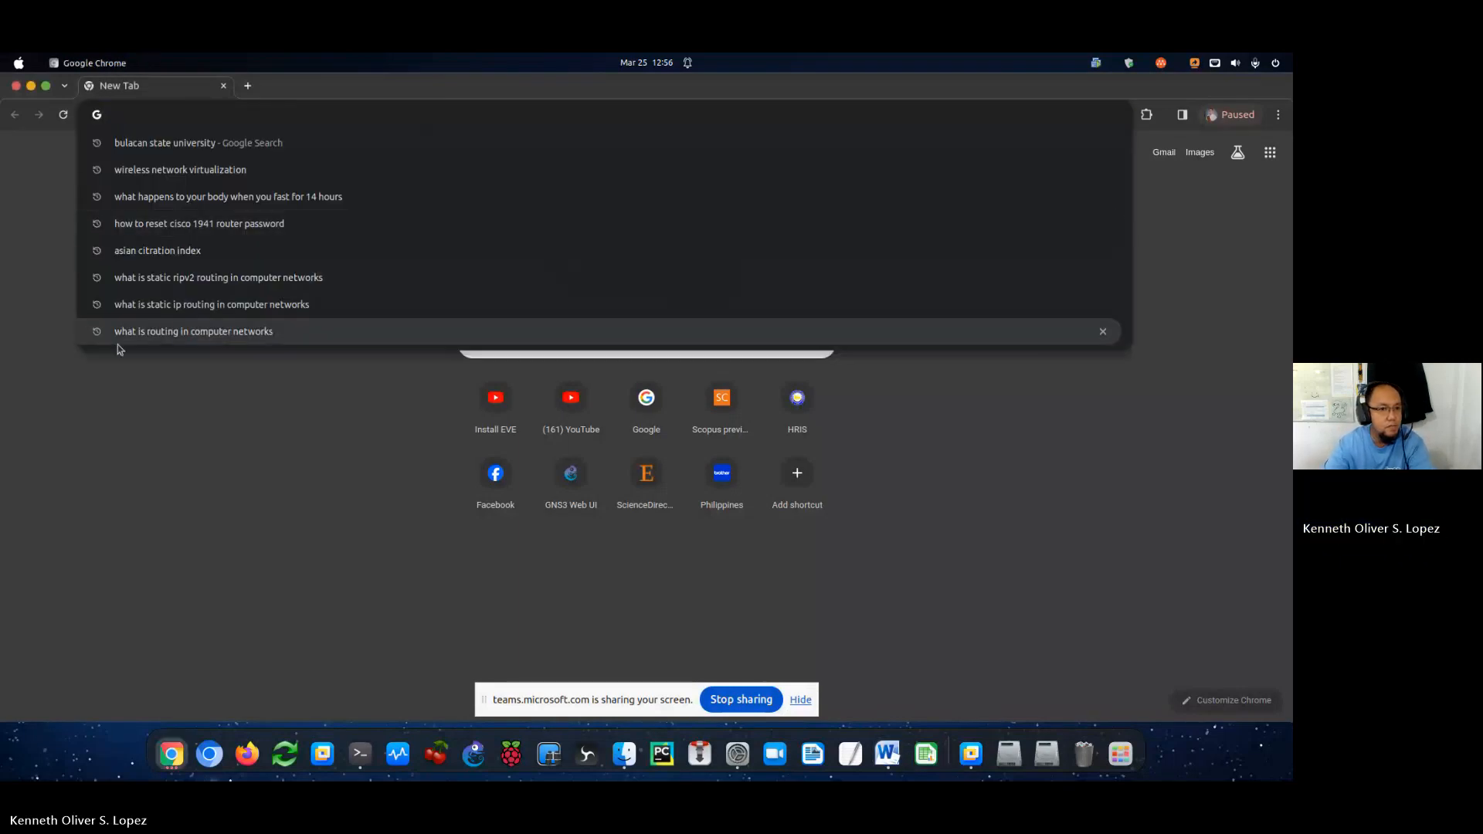
click(322, 438)
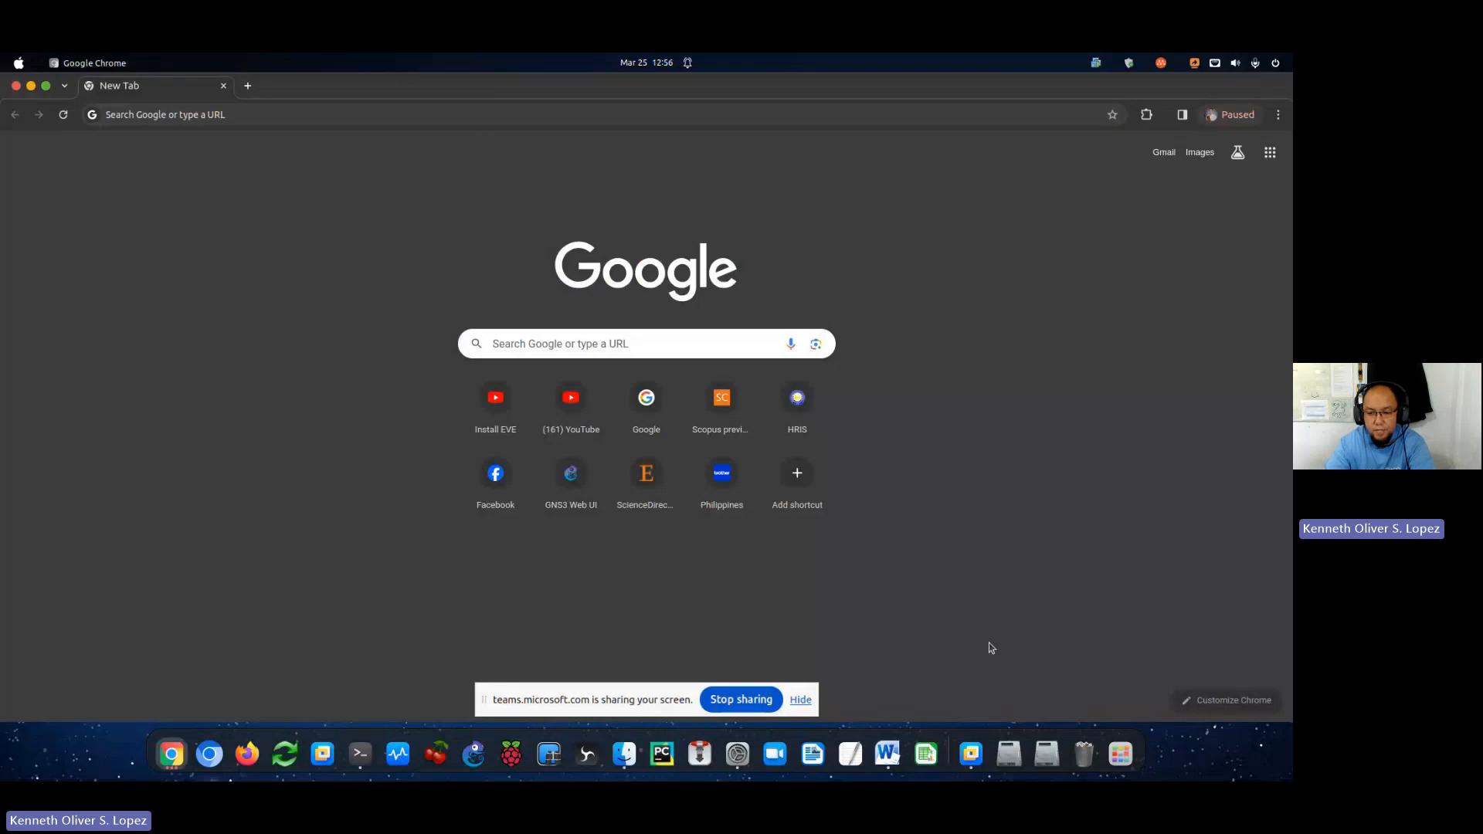
click(971, 753)
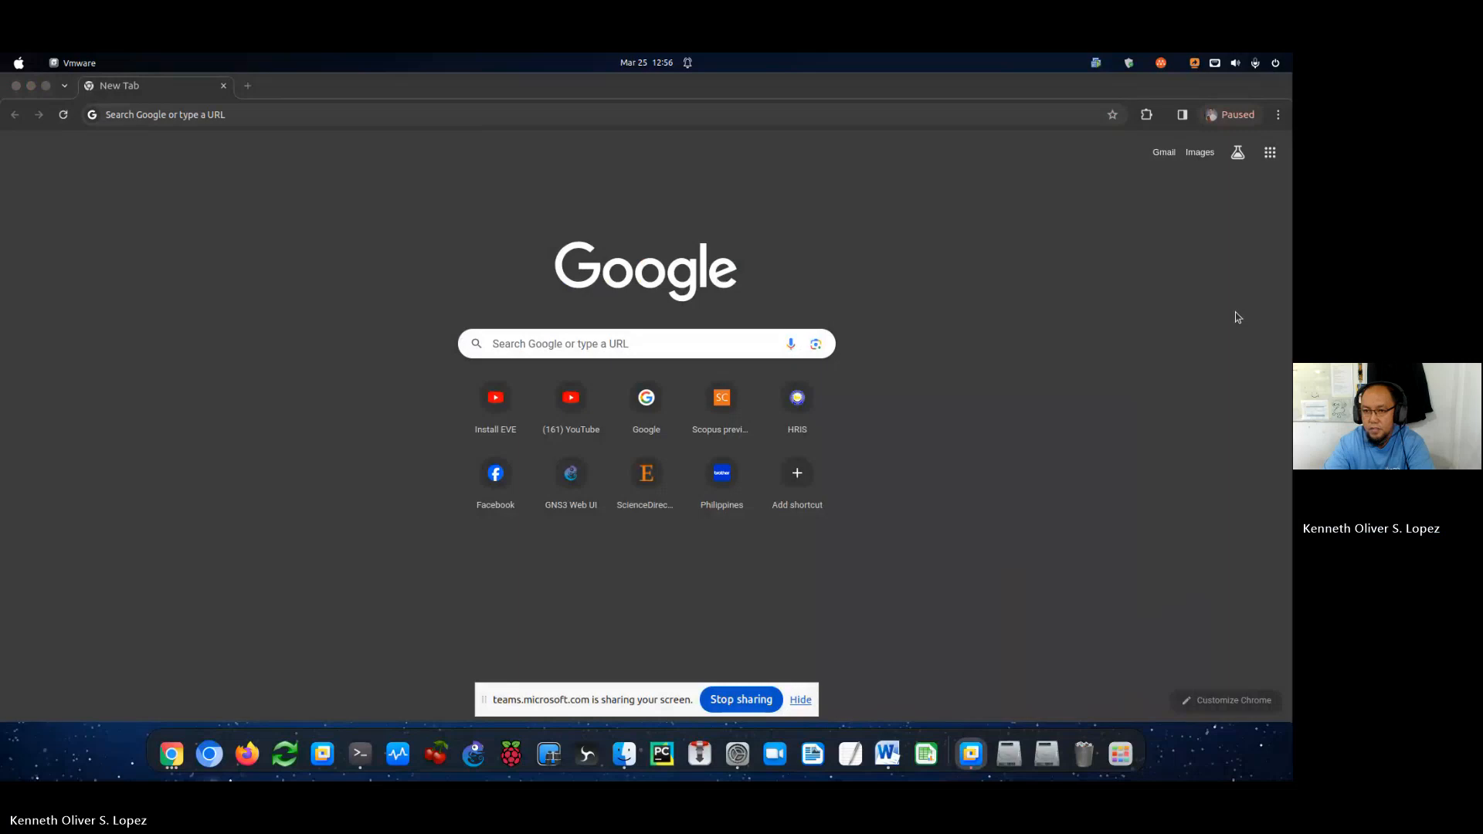
click(1027, 115)
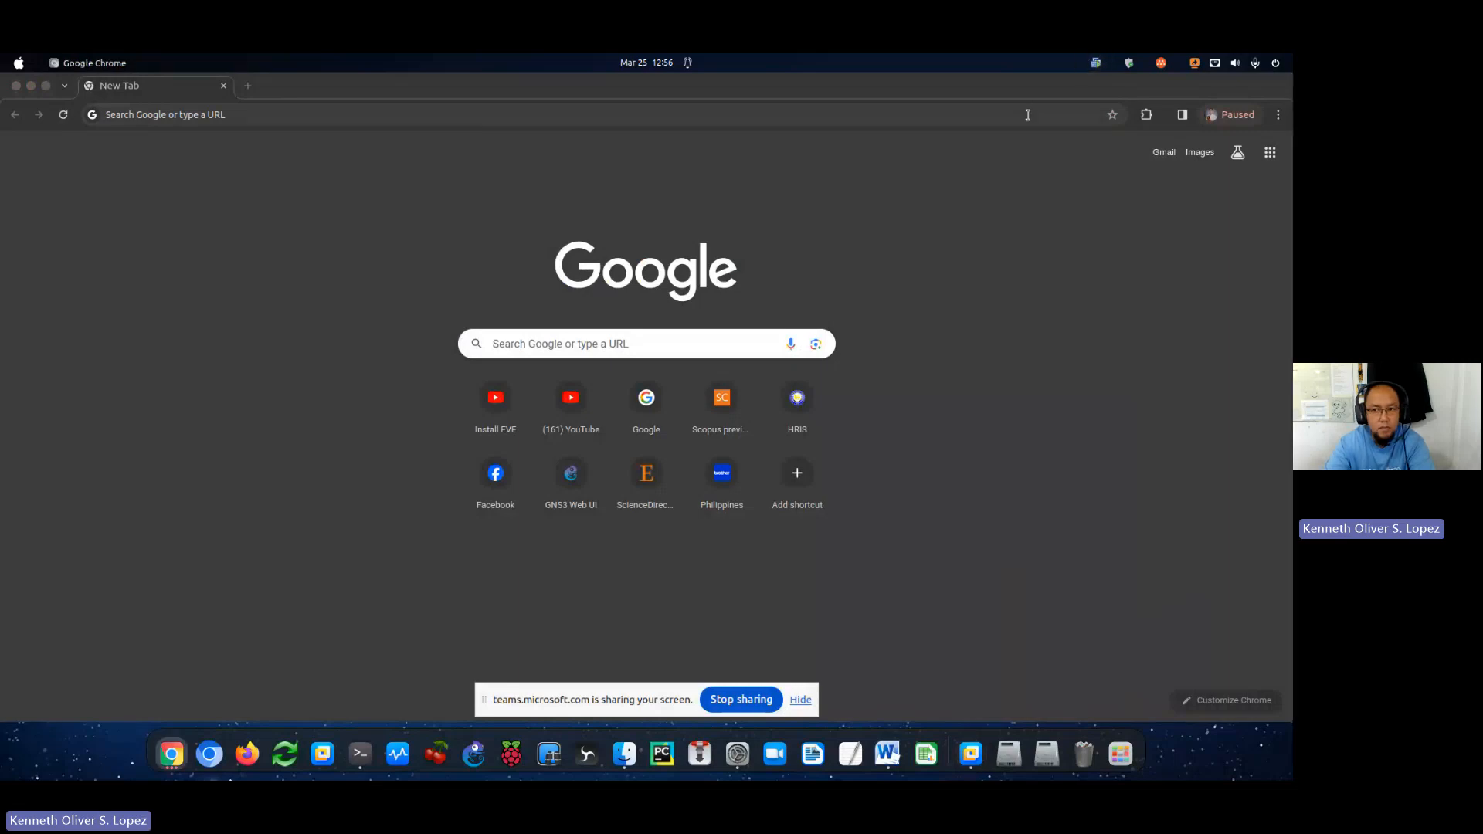
Open the GNS3 web interface at 172.16.191.128 in the browser.
click(315, 116)
text(172.16.191.128)
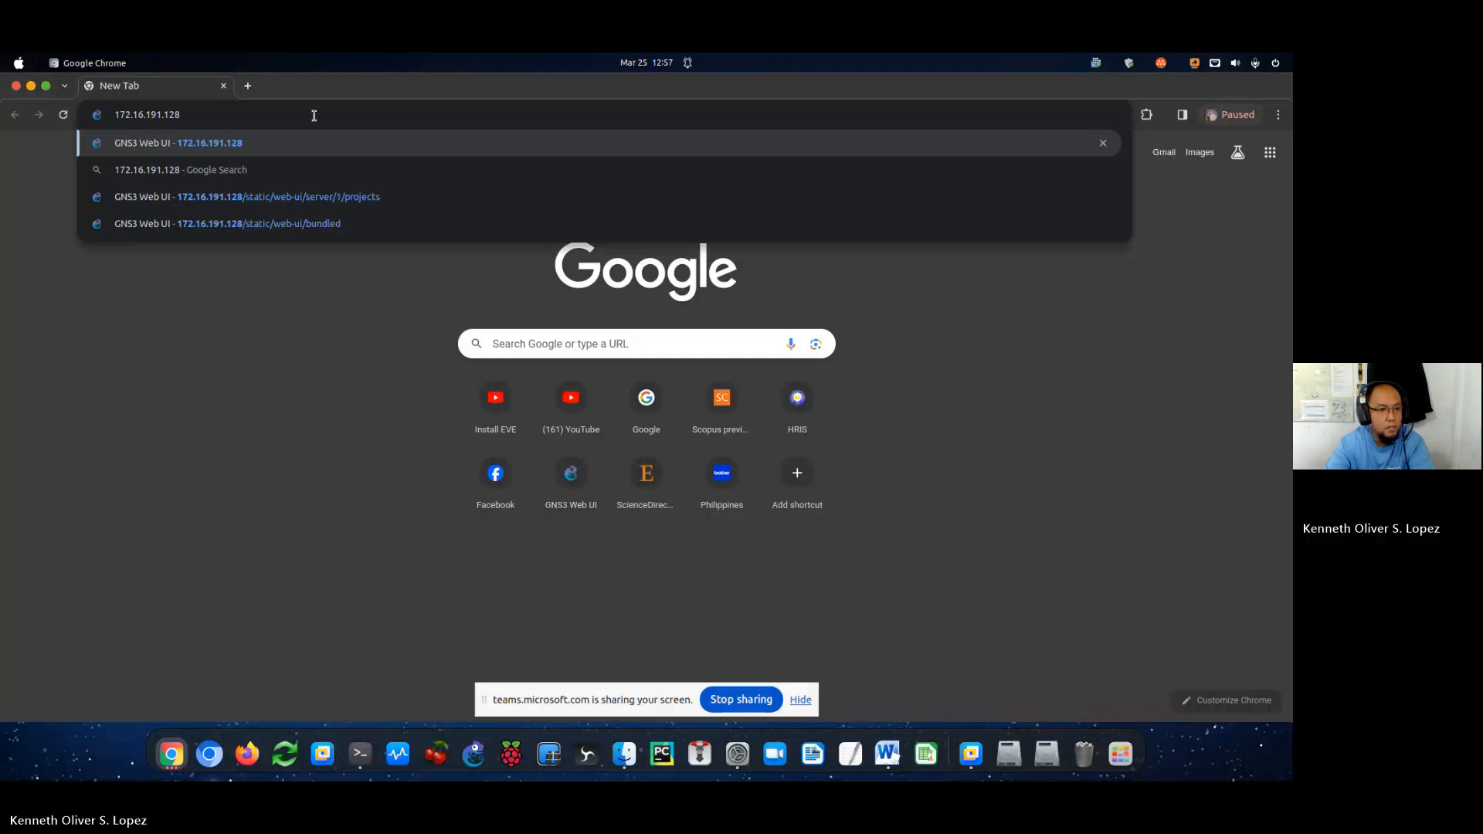
key(Return)
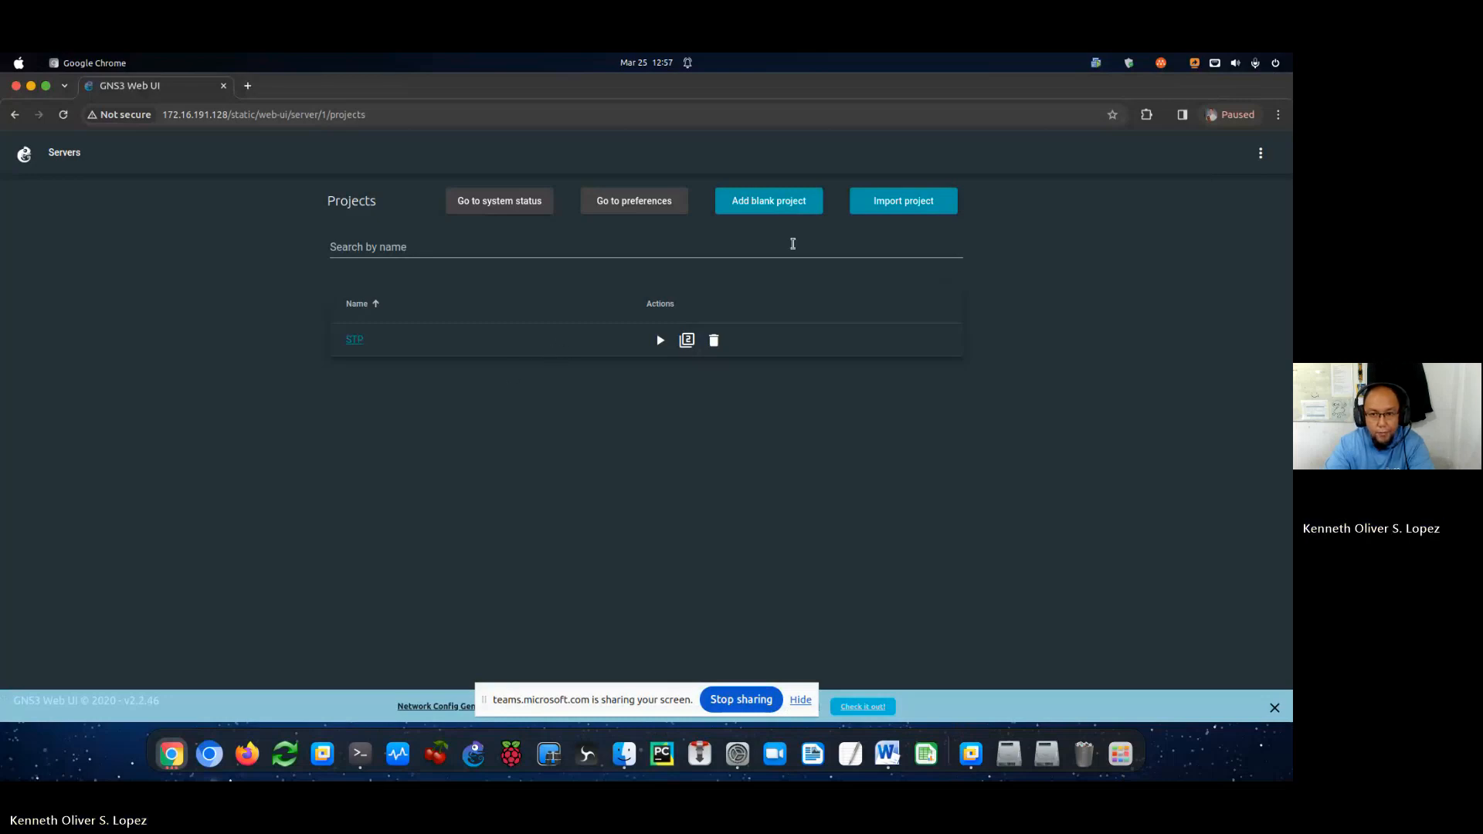
Create a new blank project named "Static IP Routing".
click(778, 204)
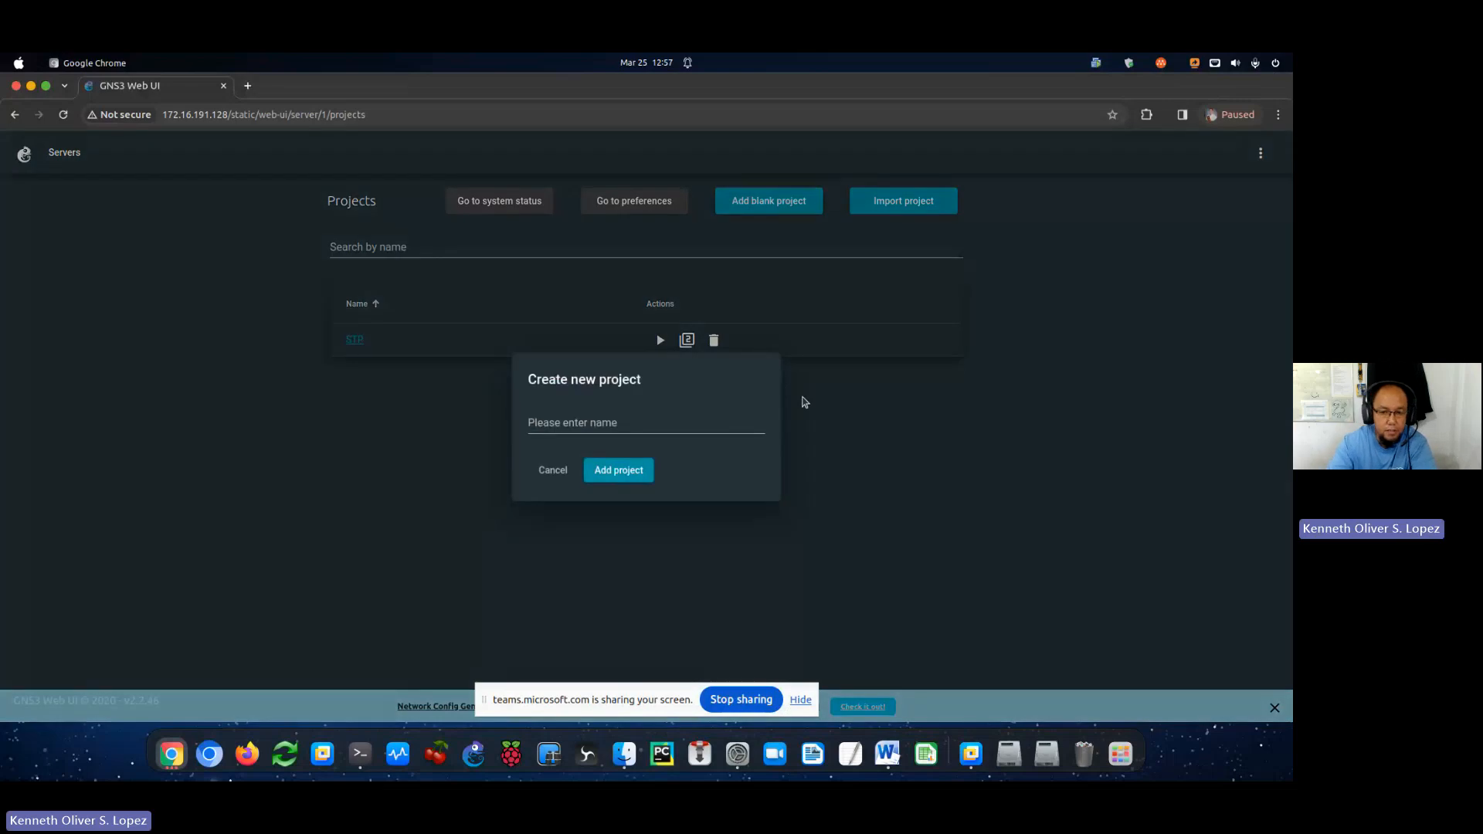
click(638, 426)
text(S)
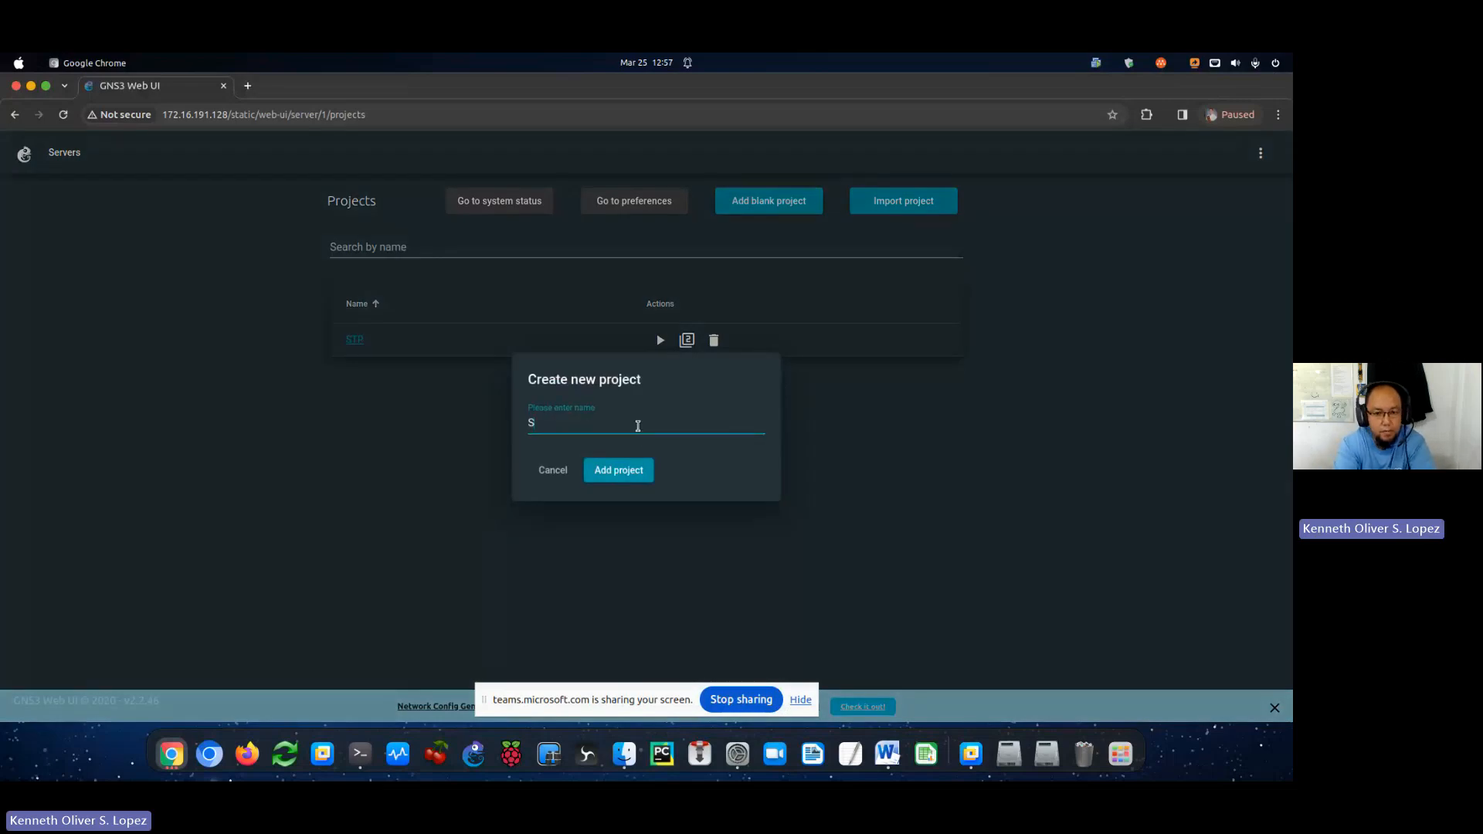
text(tatic IP )
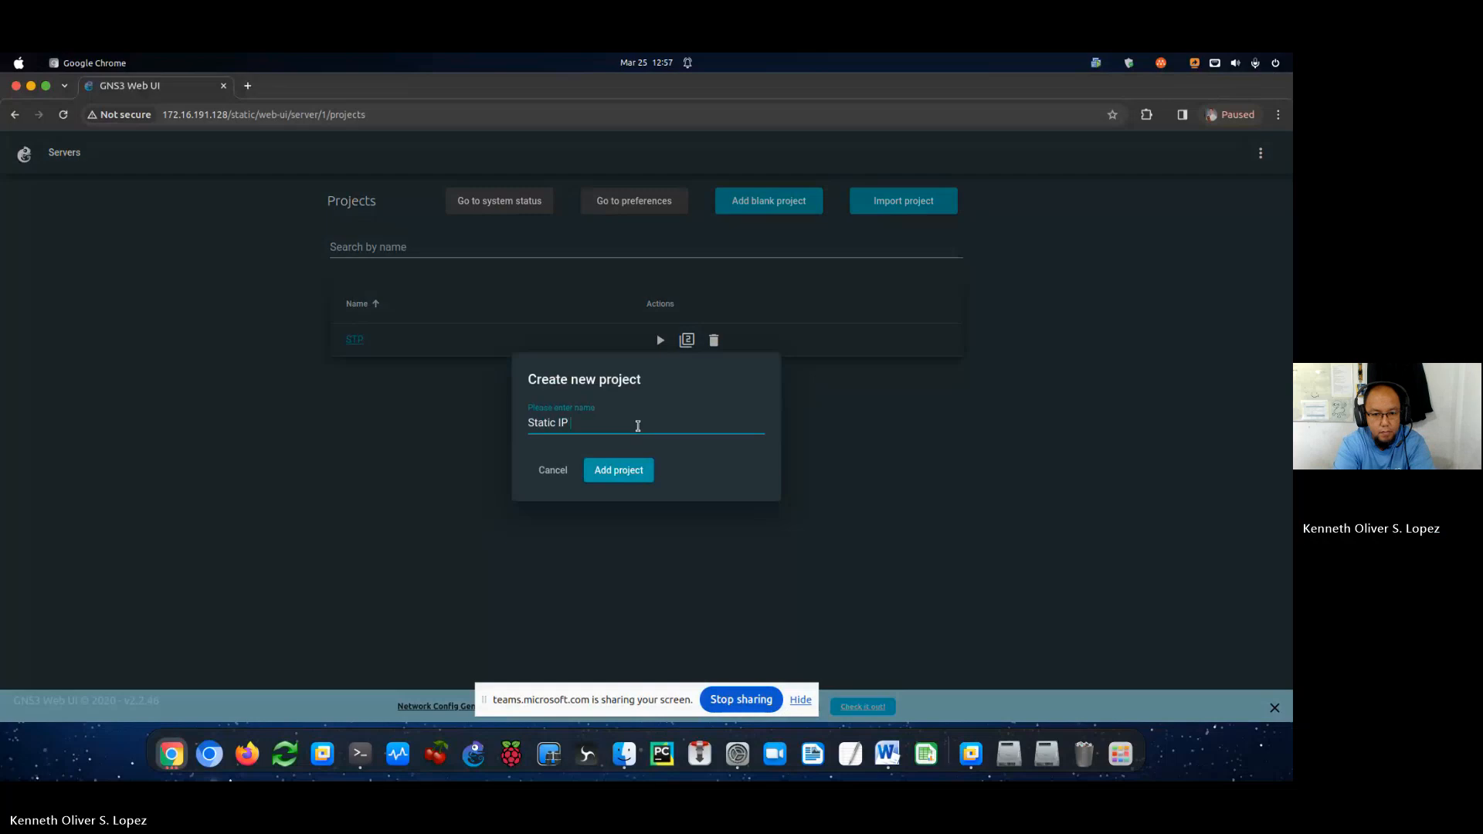
text(Routing ()
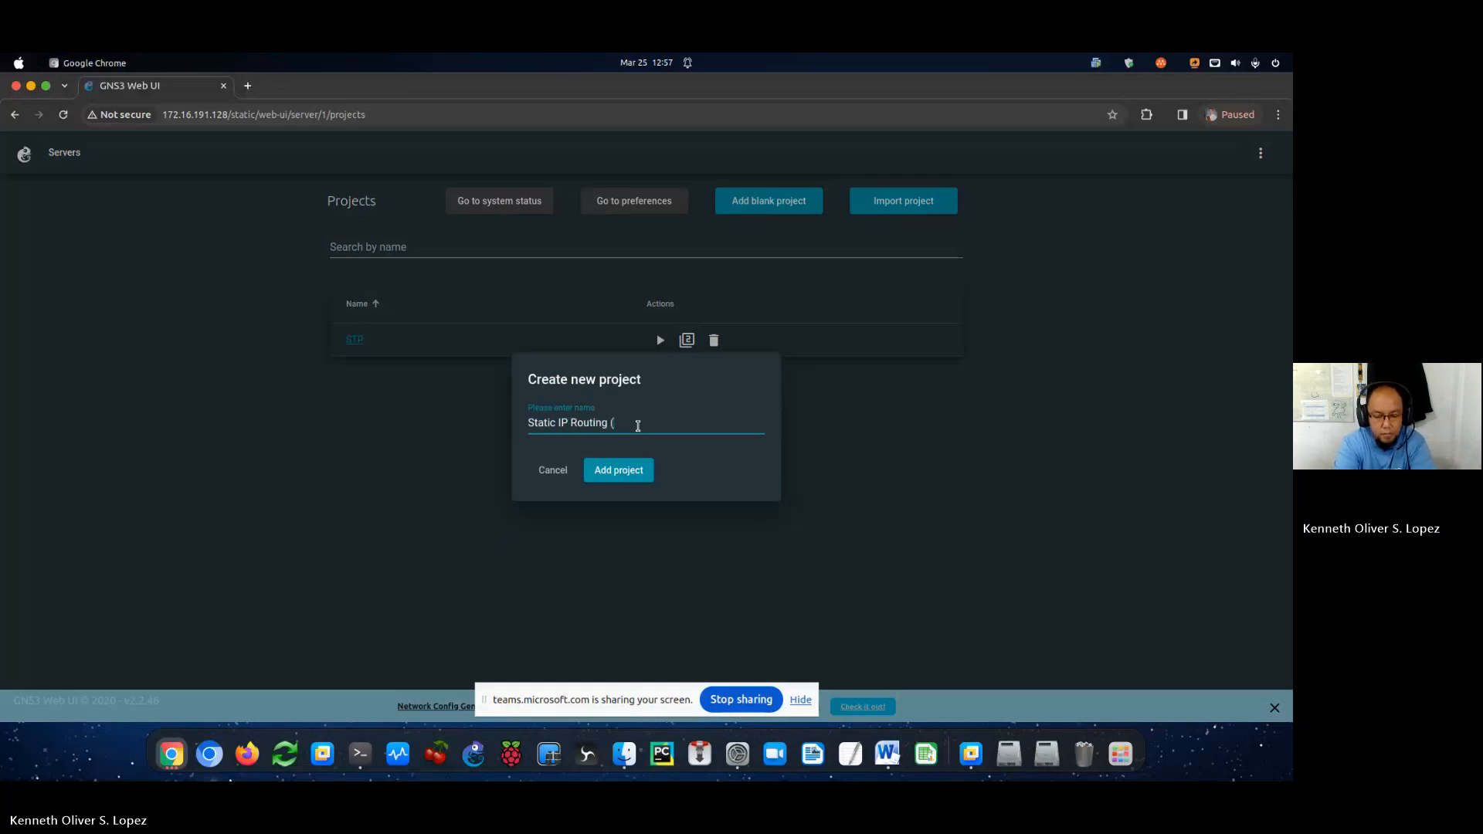
key(BackSpace)
key(BackSpace)
click(629, 471)
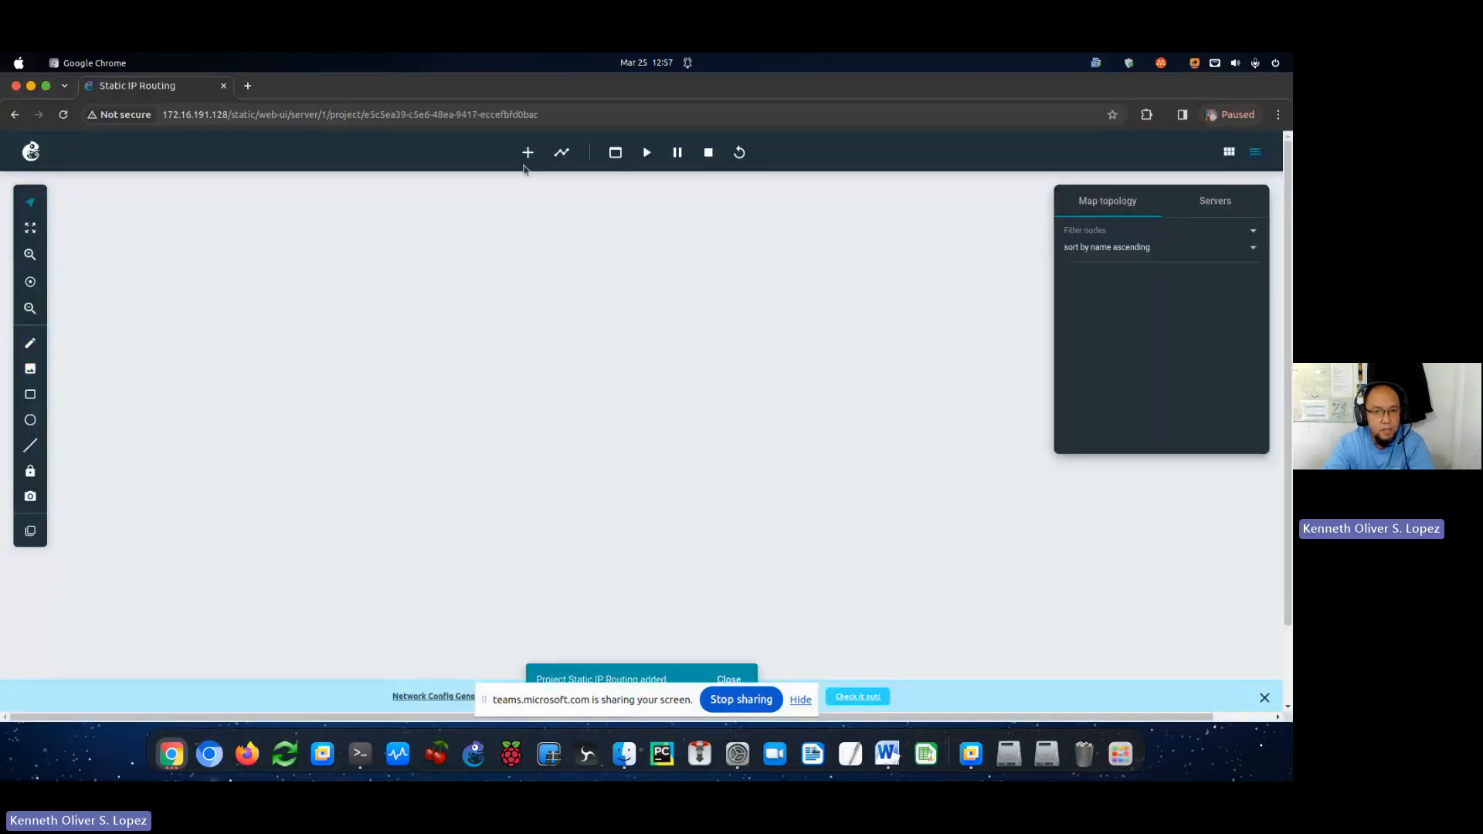
Add two c7200 routers and two VPCS nodes to the empty topology canvas.
click(527, 154)
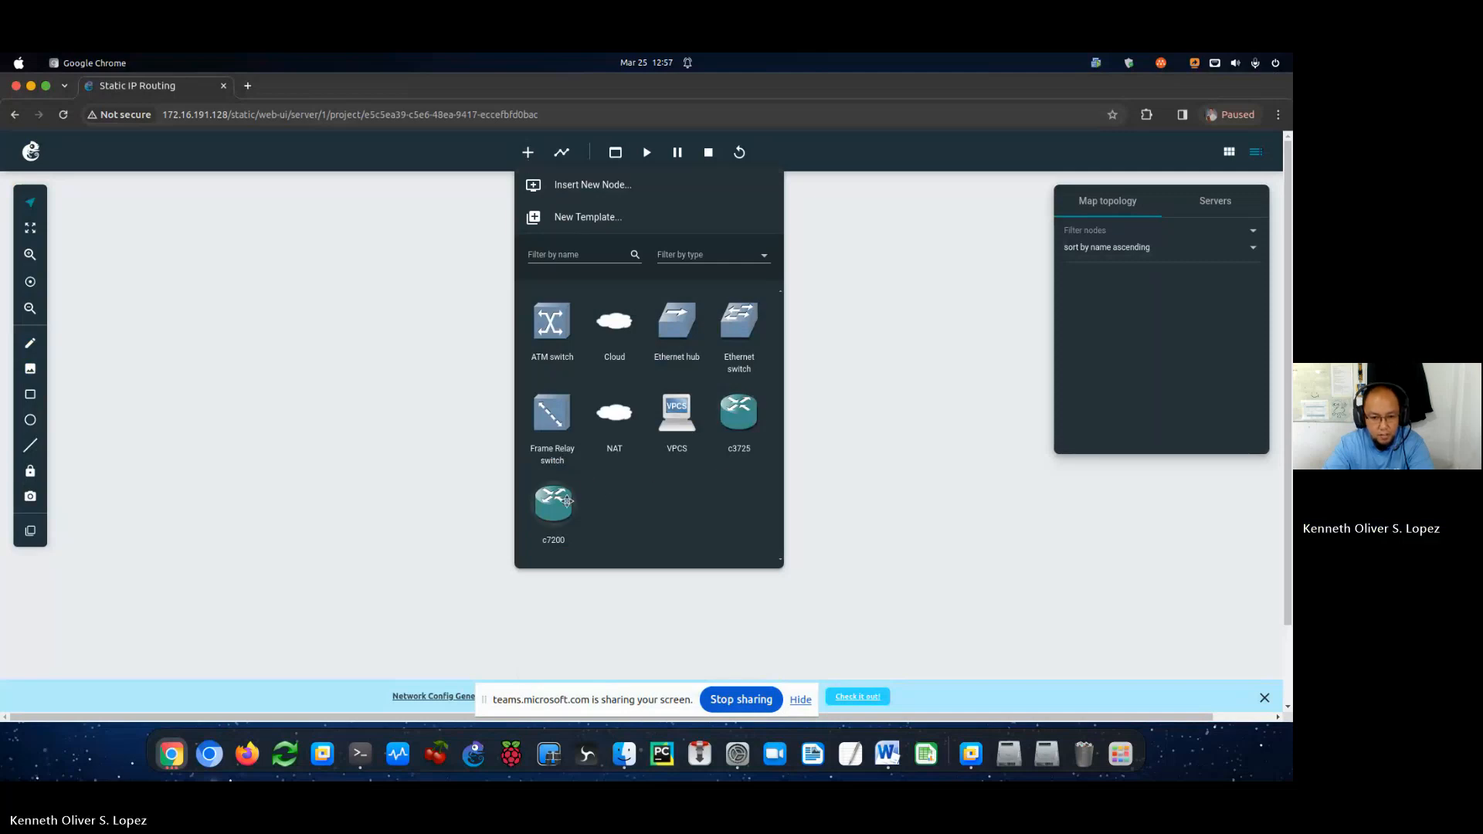
drag(557, 502, 387, 347)
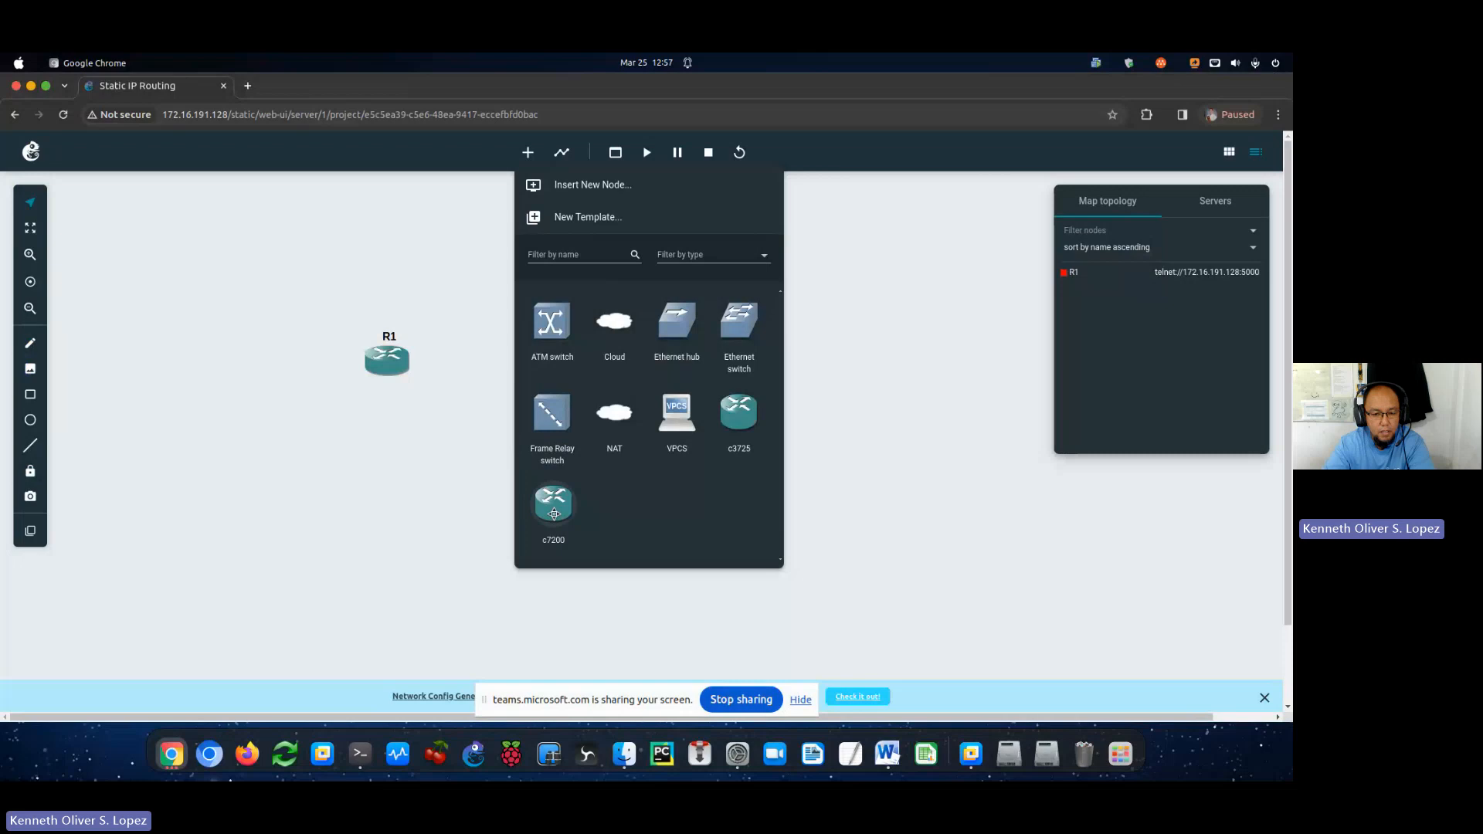
drag(554, 513, 414, 425)
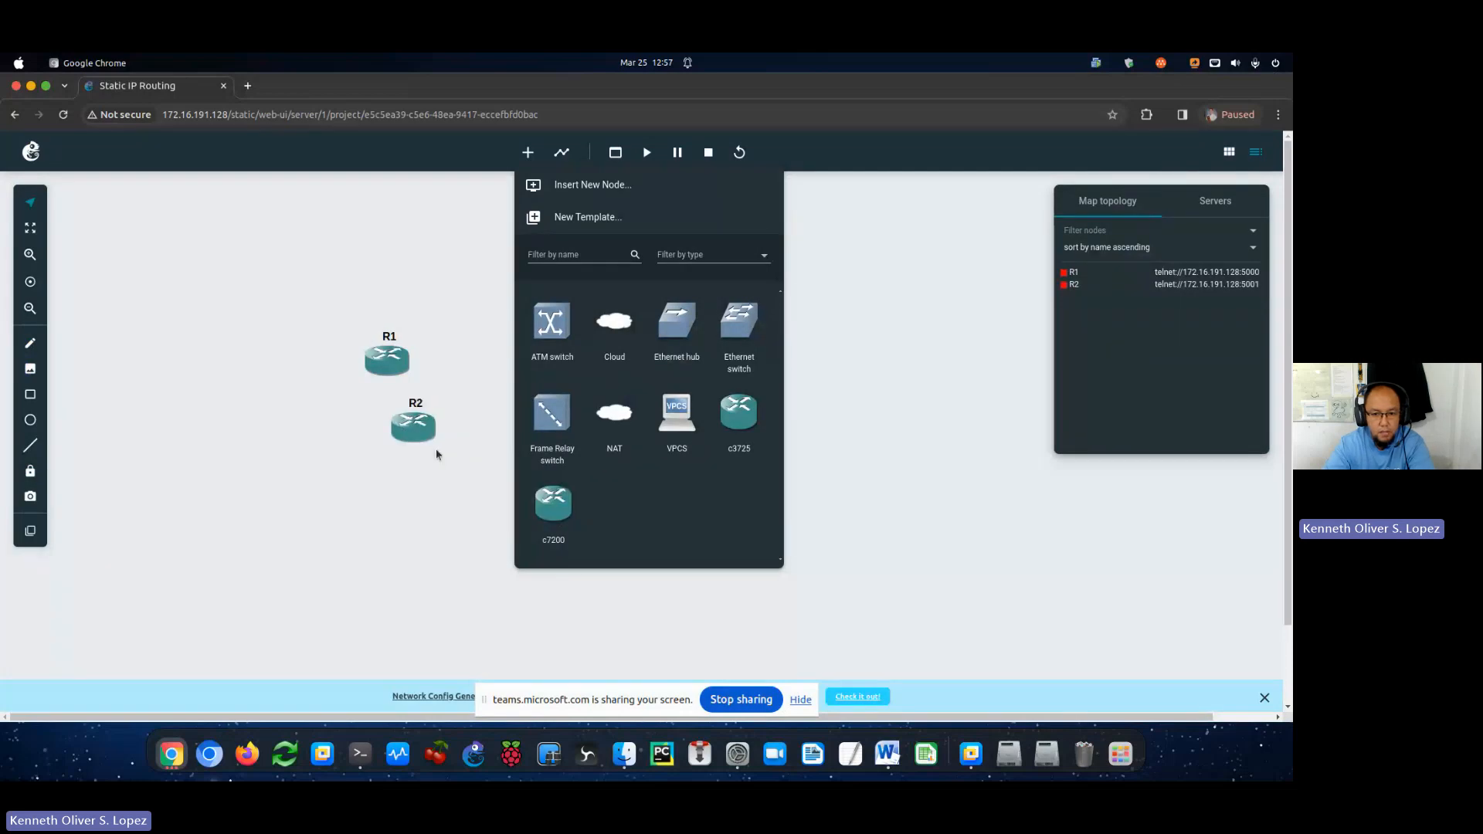
drag(699, 428, 279, 570)
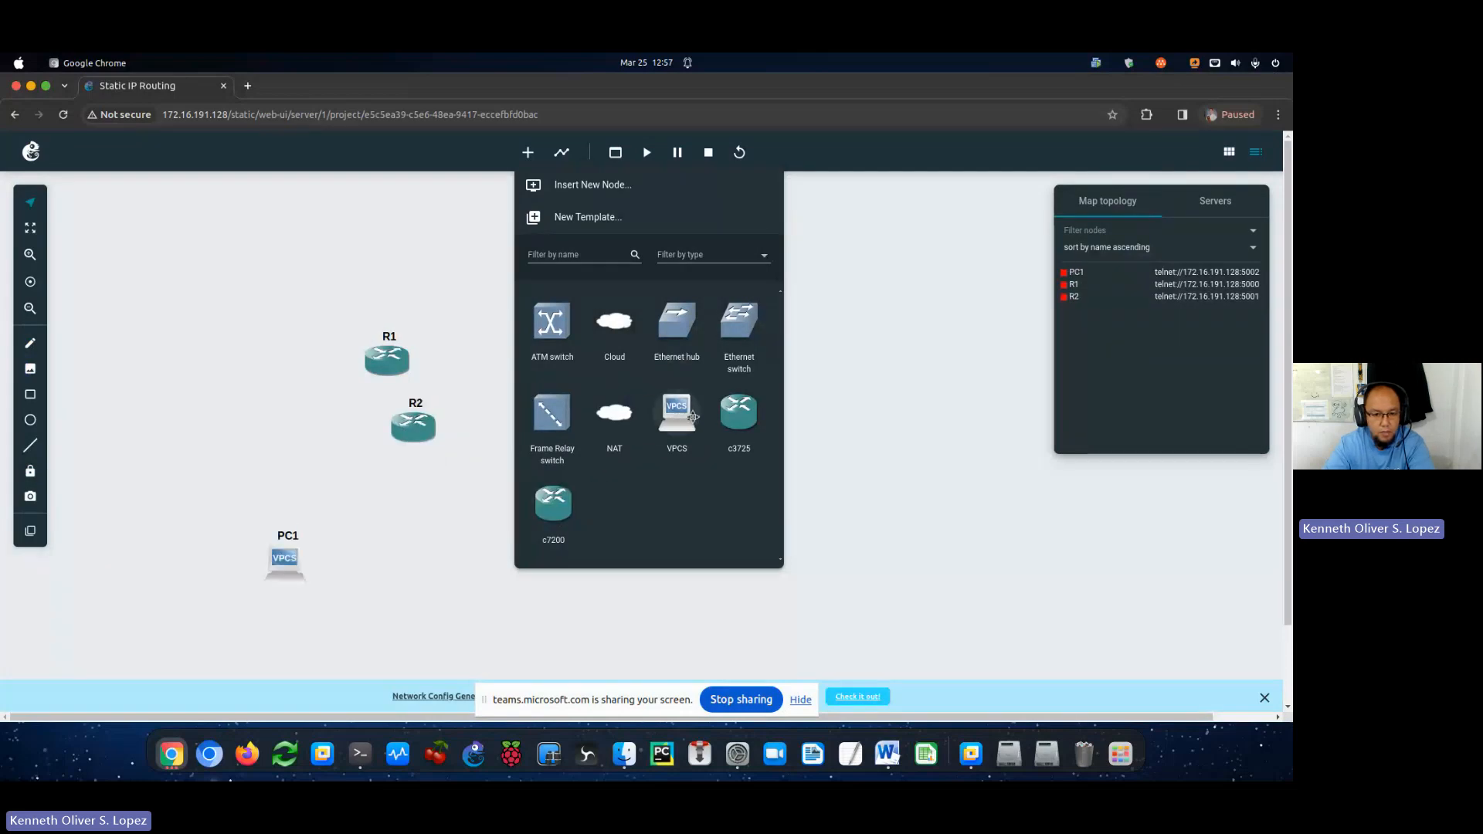
drag(679, 417, 370, 614)
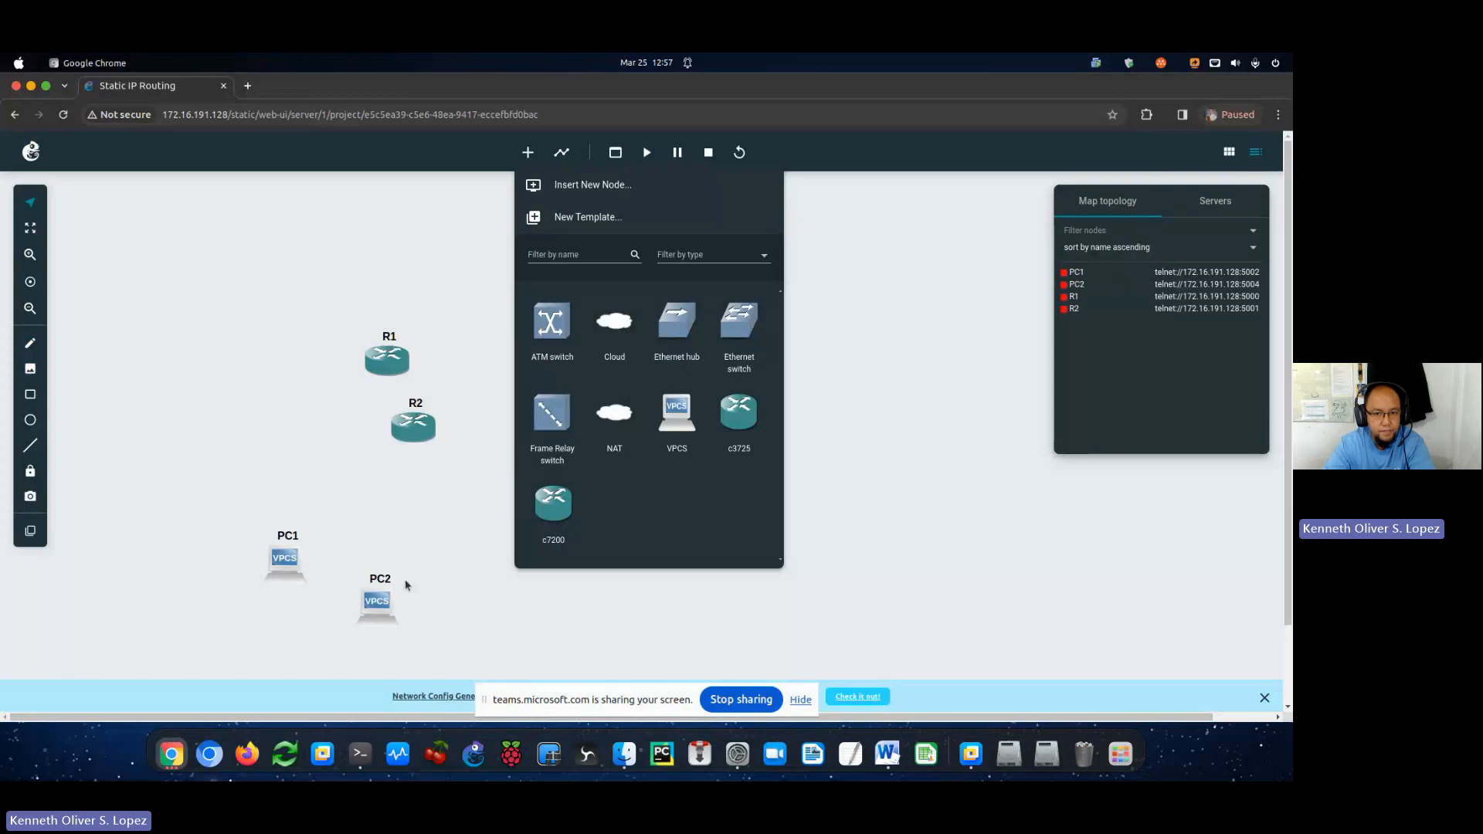
click(528, 152)
Arrange the nodes with R1 and R2 side by side, PC1 below and left of R1, and PC2 below and right of R2.
drag(421, 429, 651, 349)
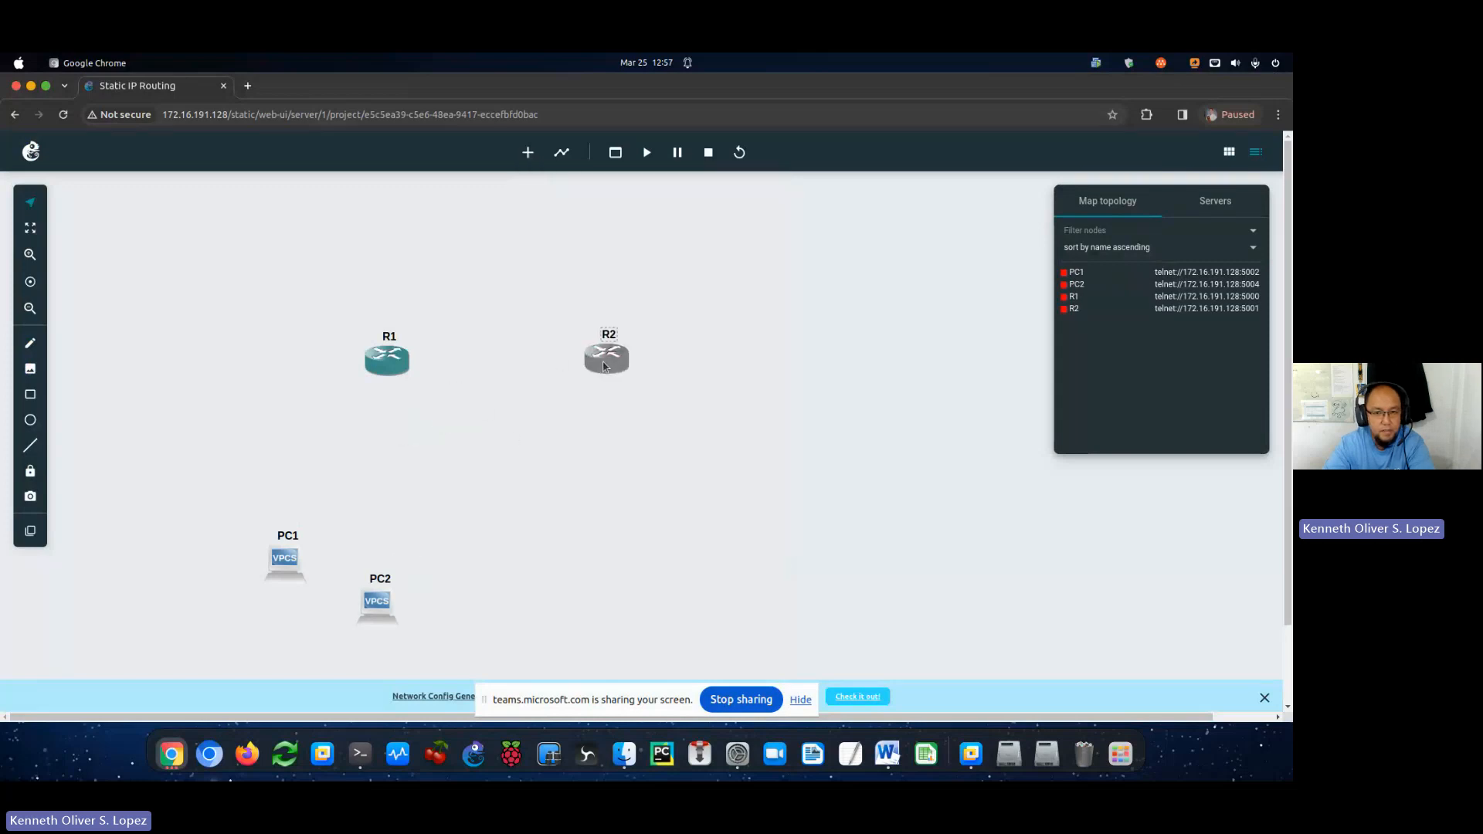
drag(385, 360, 402, 320)
drag(648, 349, 665, 312)
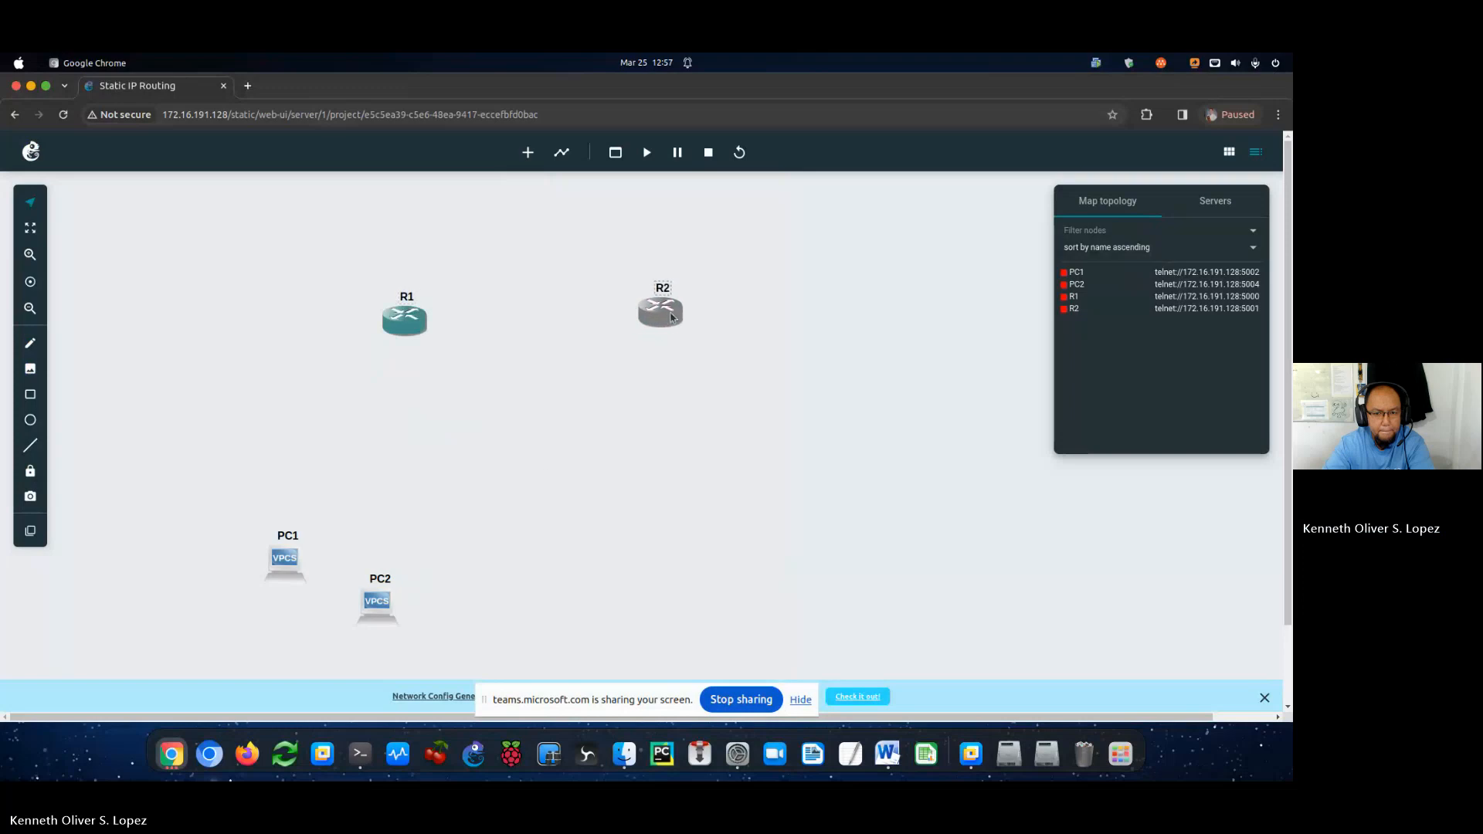
drag(389, 602, 765, 452)
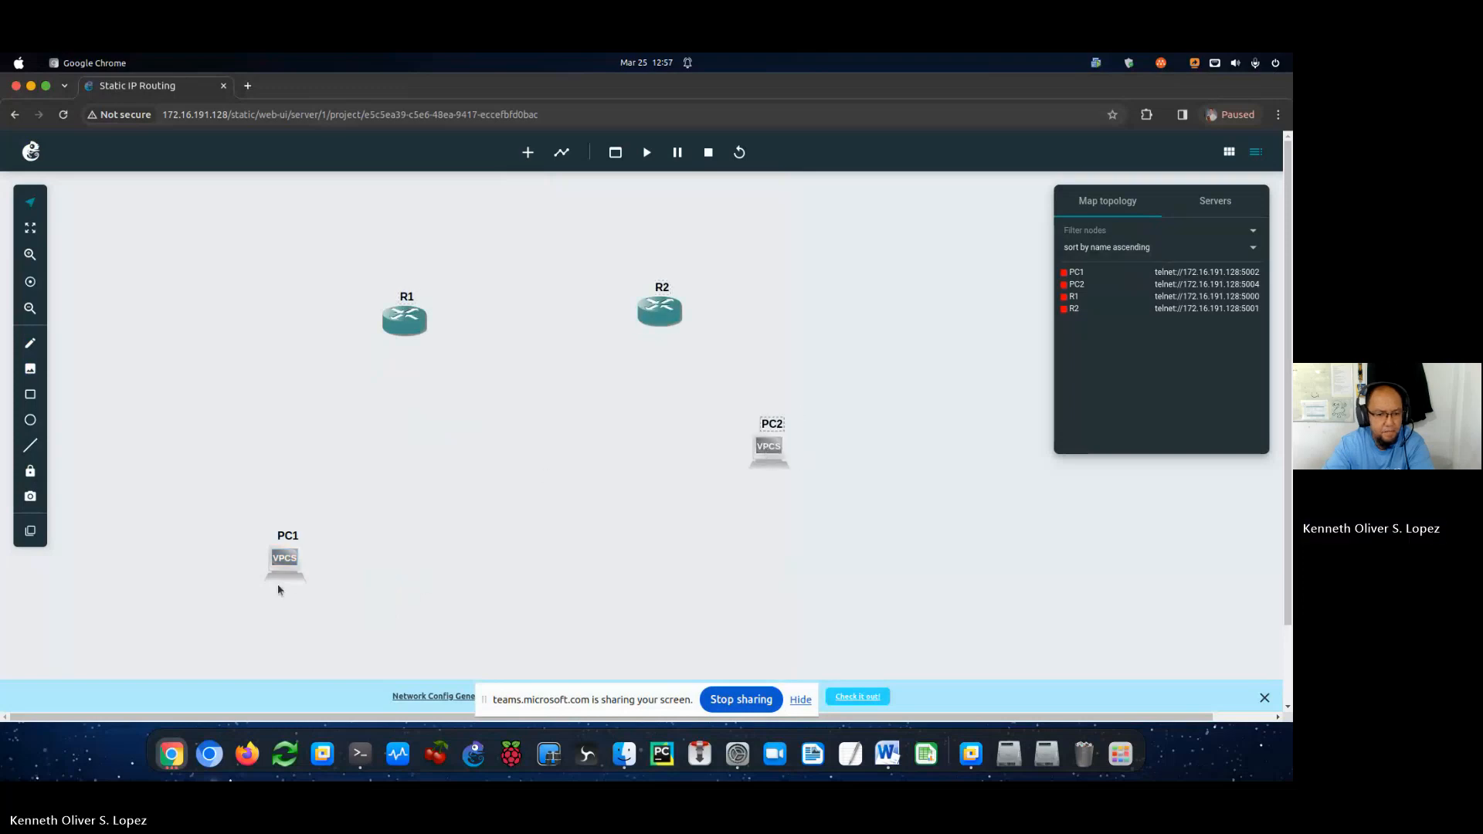
drag(281, 578, 292, 478)
drag(424, 333, 462, 331)
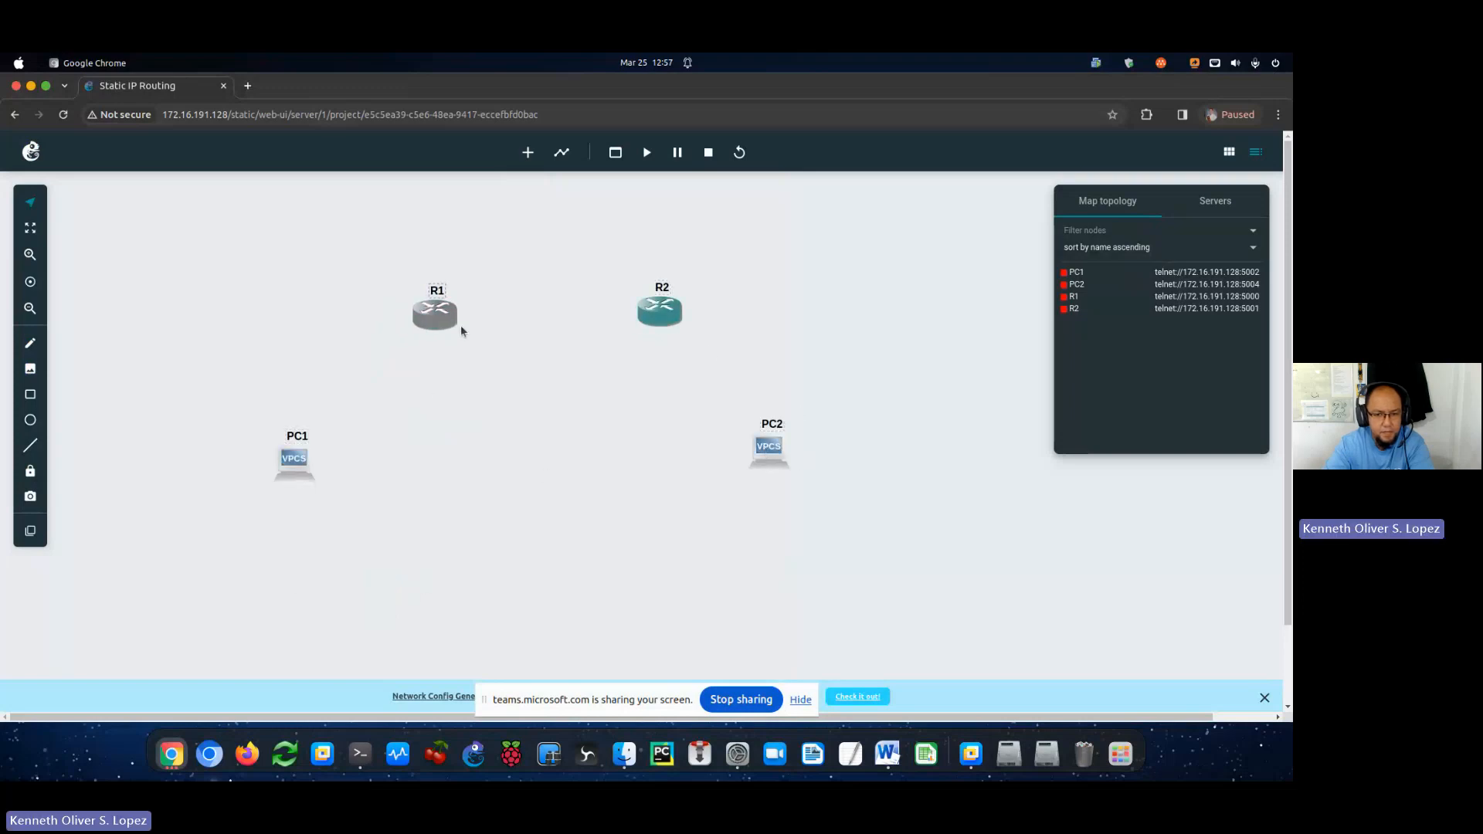
drag(660, 313, 668, 312)
drag(768, 452, 791, 453)
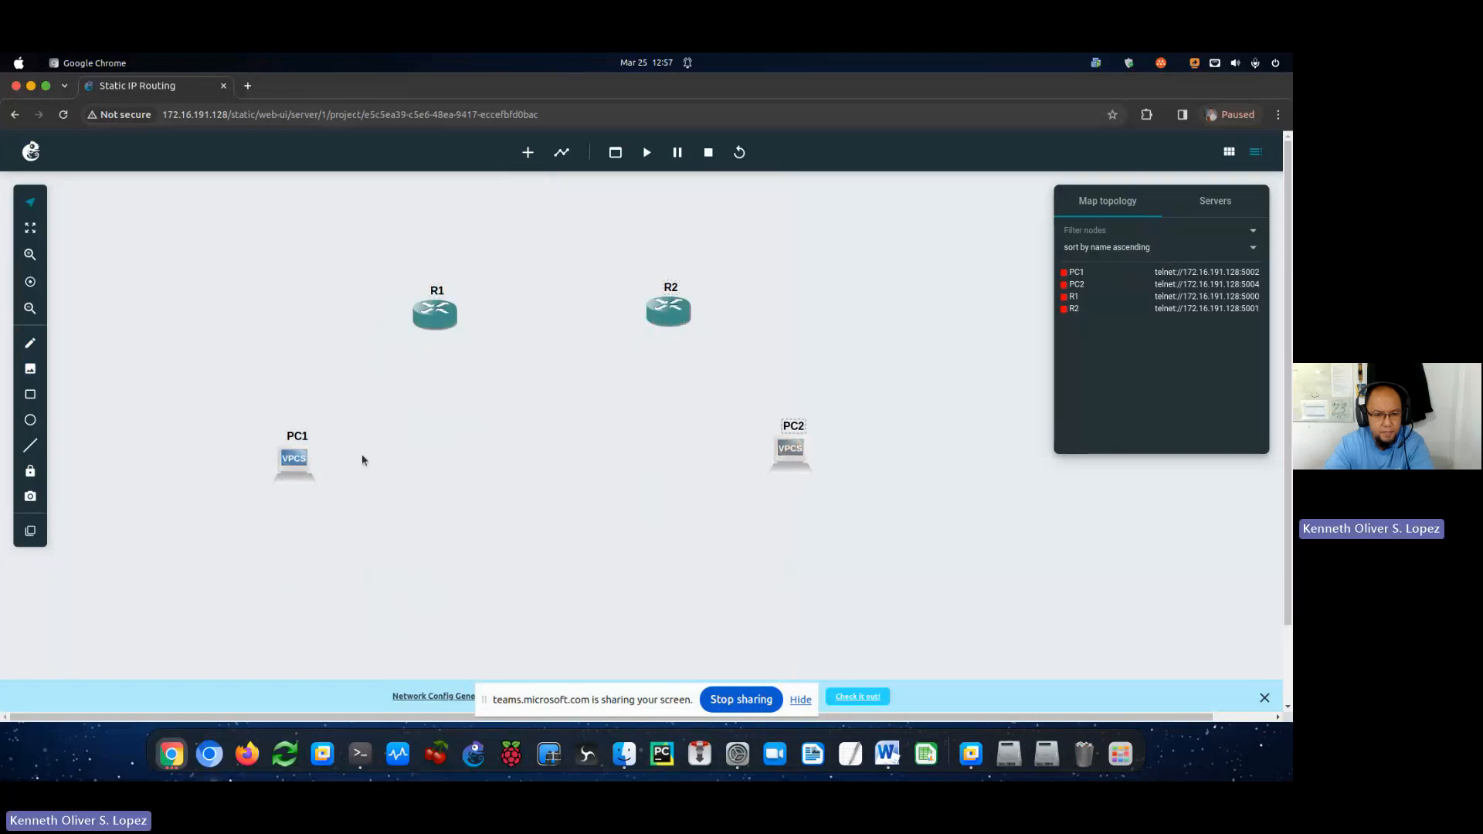
drag(303, 461, 313, 459)
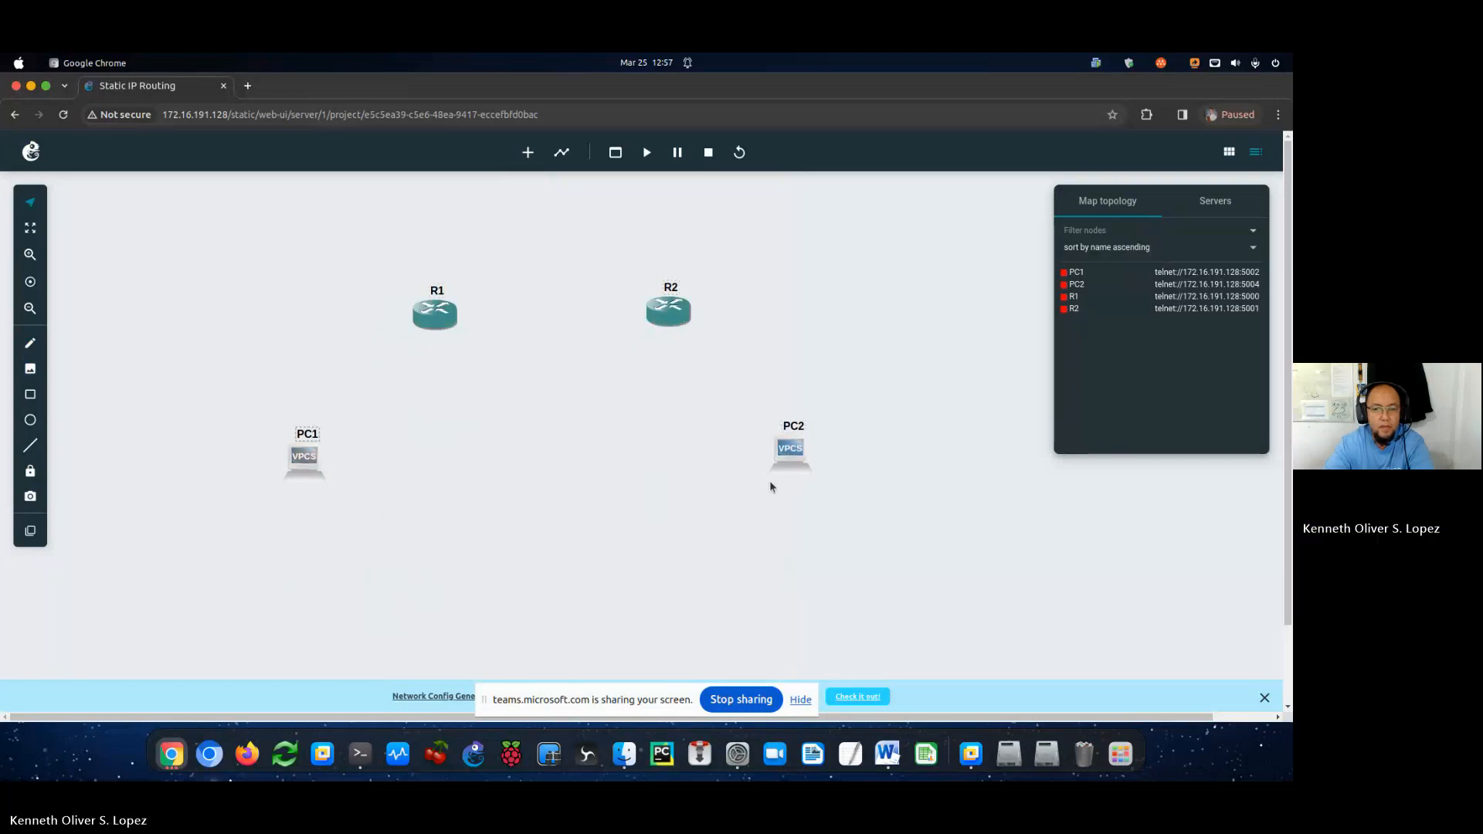
drag(783, 469, 780, 468)
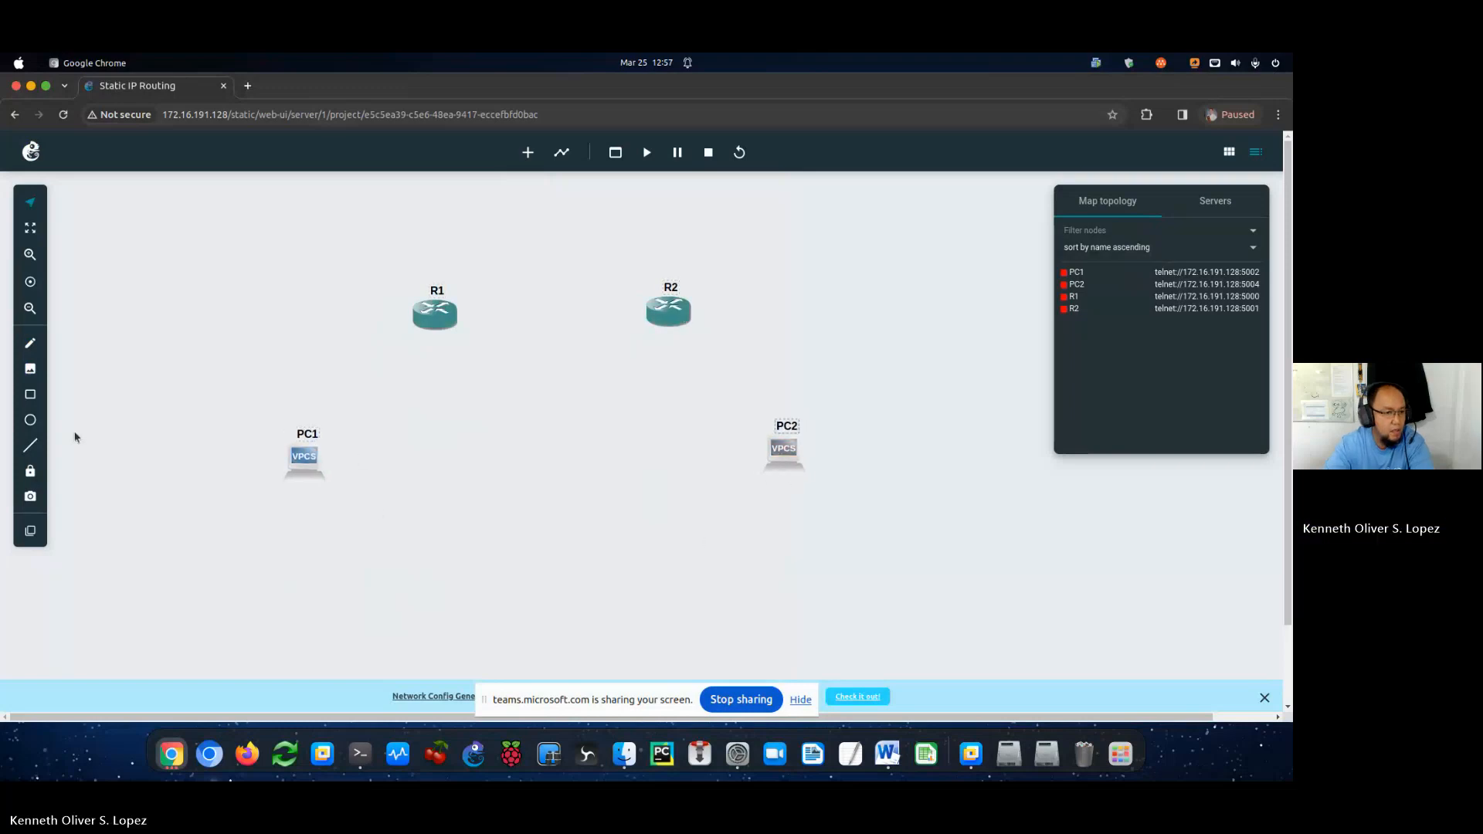
Add the text label "10.0.0.0/8" above PC1, beside the gap between PC1 and R1.
click(30, 343)
click(294, 366)
text(10)
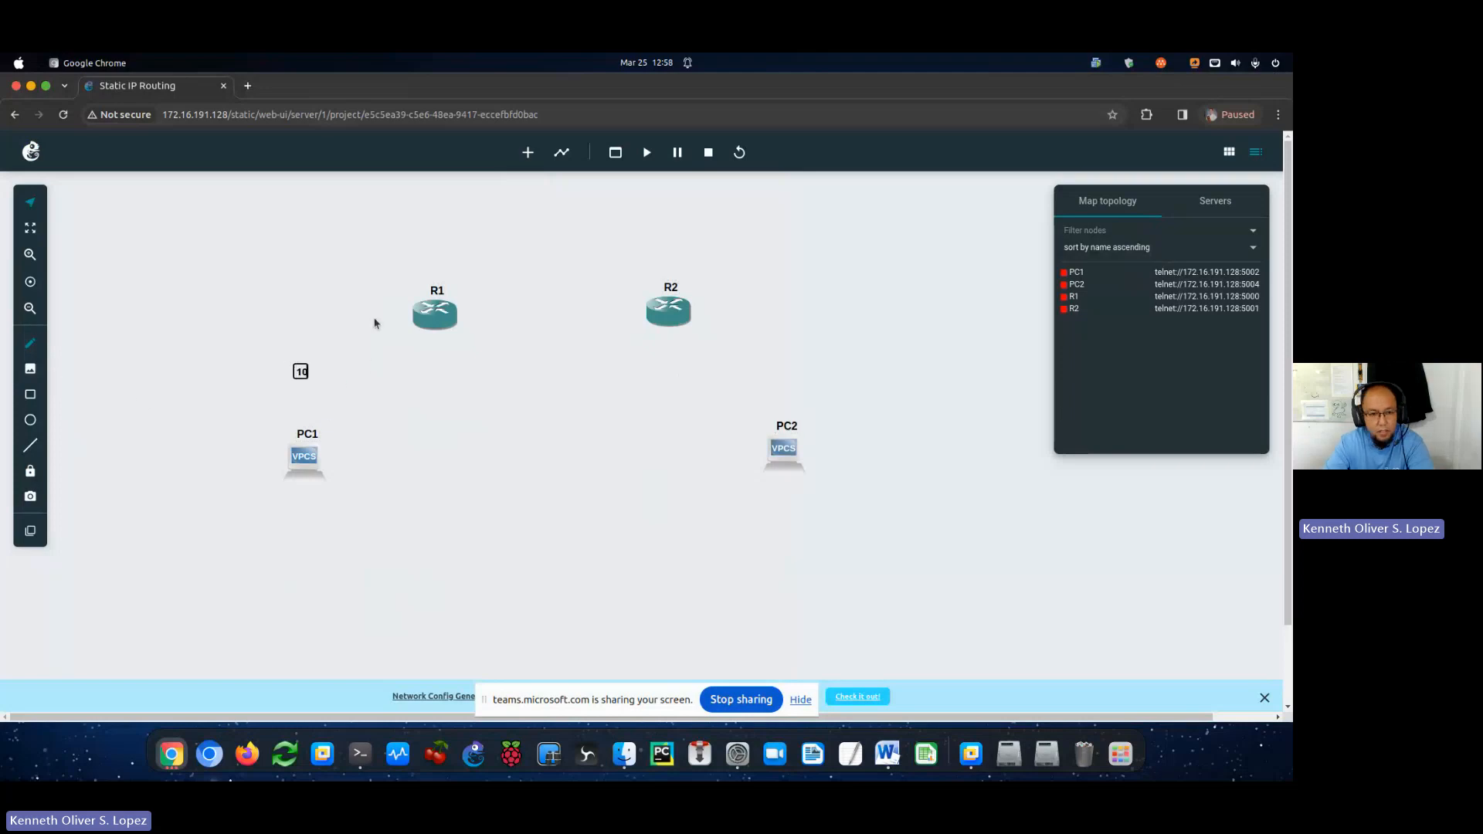
text(.0.0.0/8)
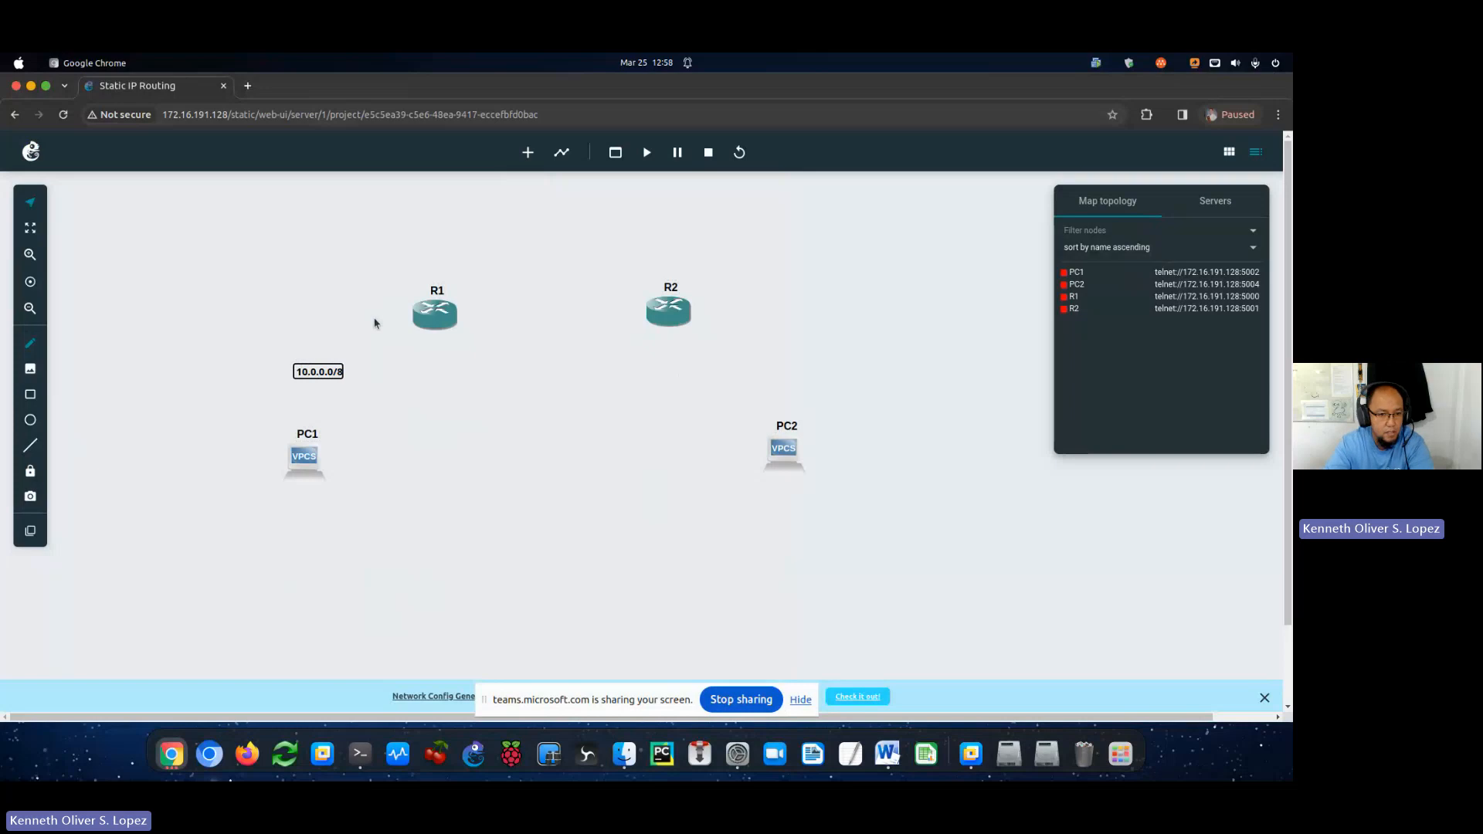
click(385, 391)
drag(331, 378, 314, 374)
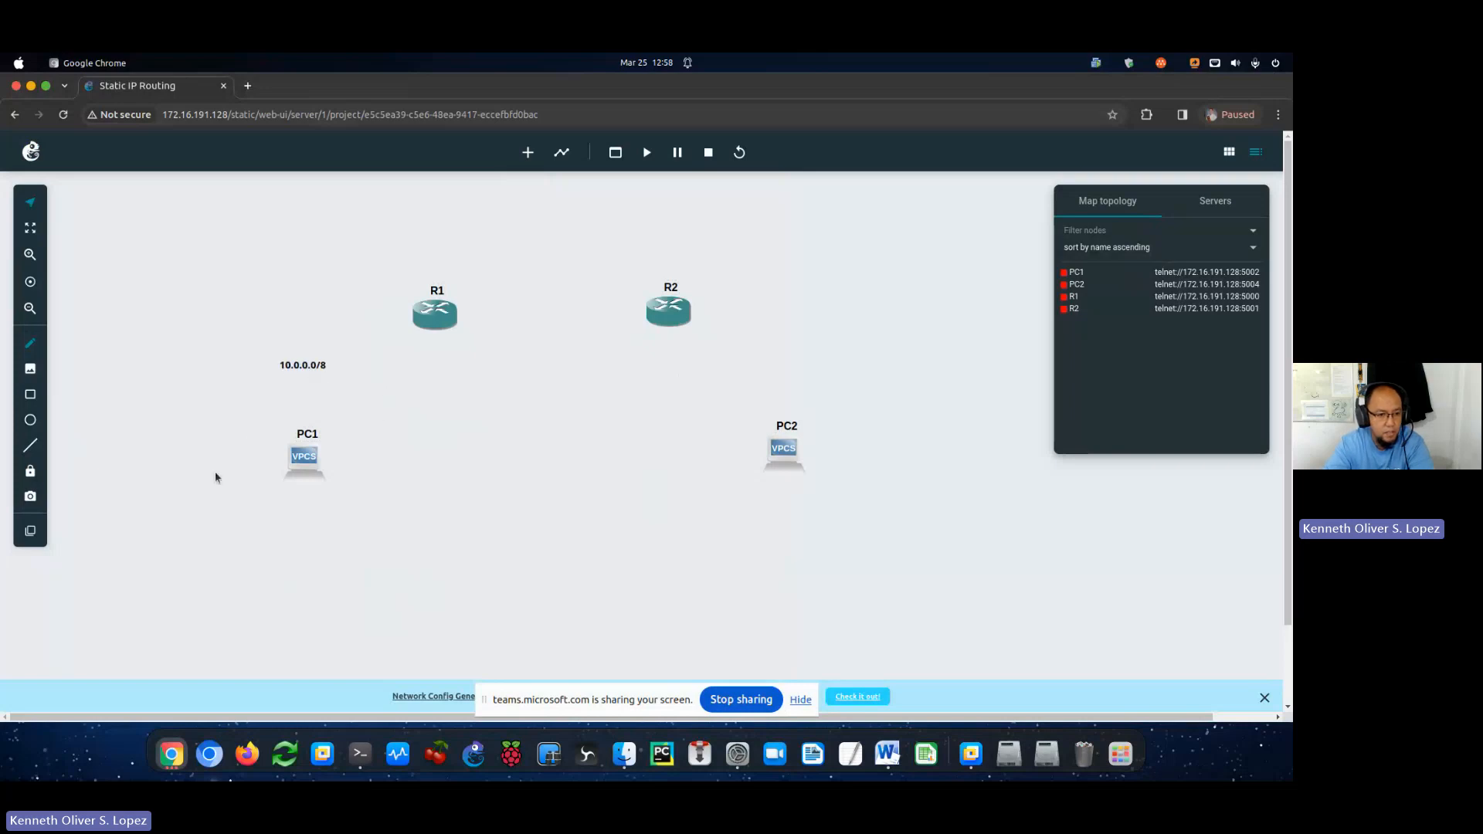
Link PC1's Ethernet0 to R1's FastEthernet0/0.
click(563, 154)
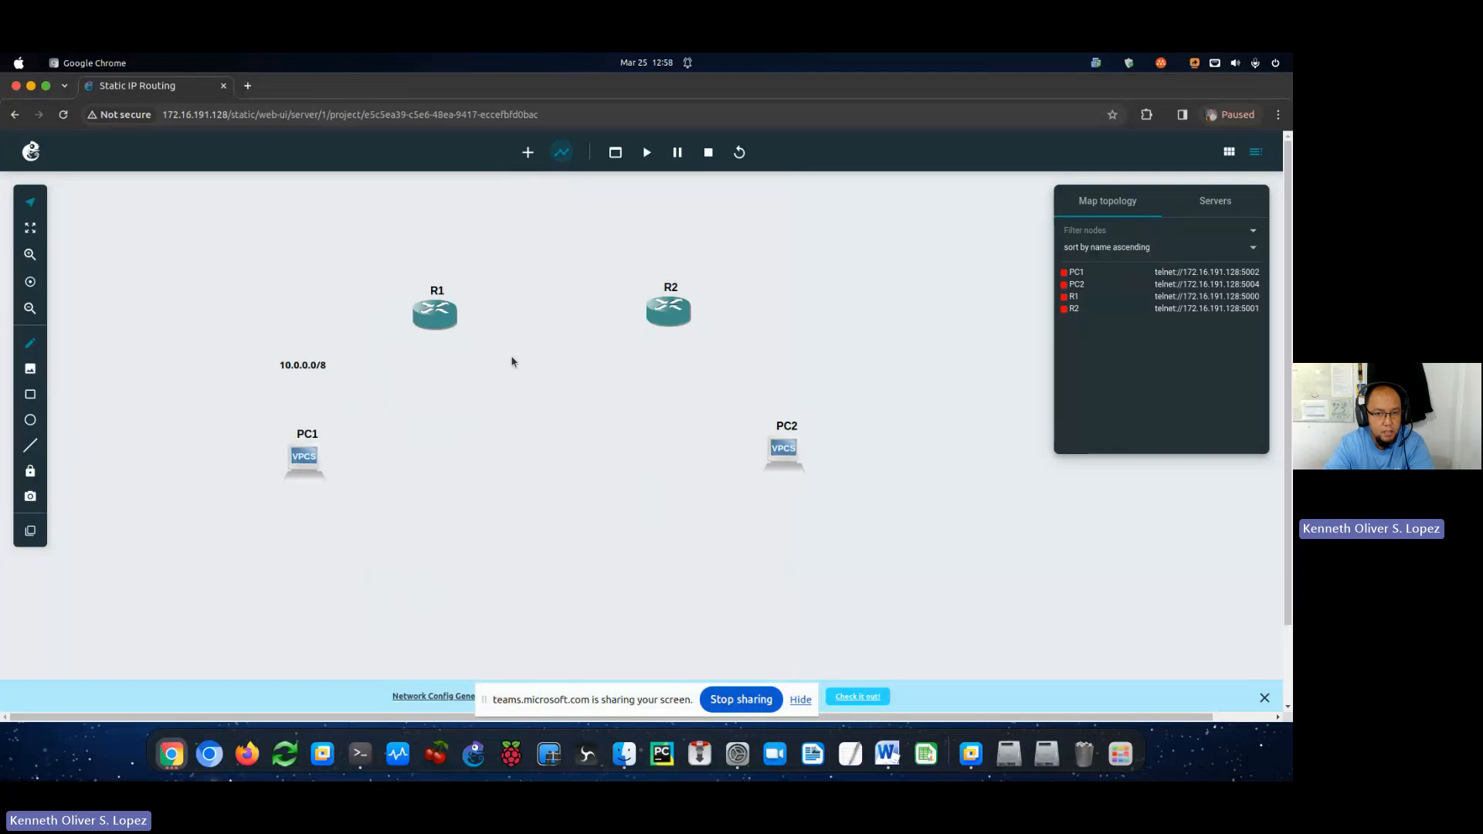
click(309, 458)
click(348, 470)
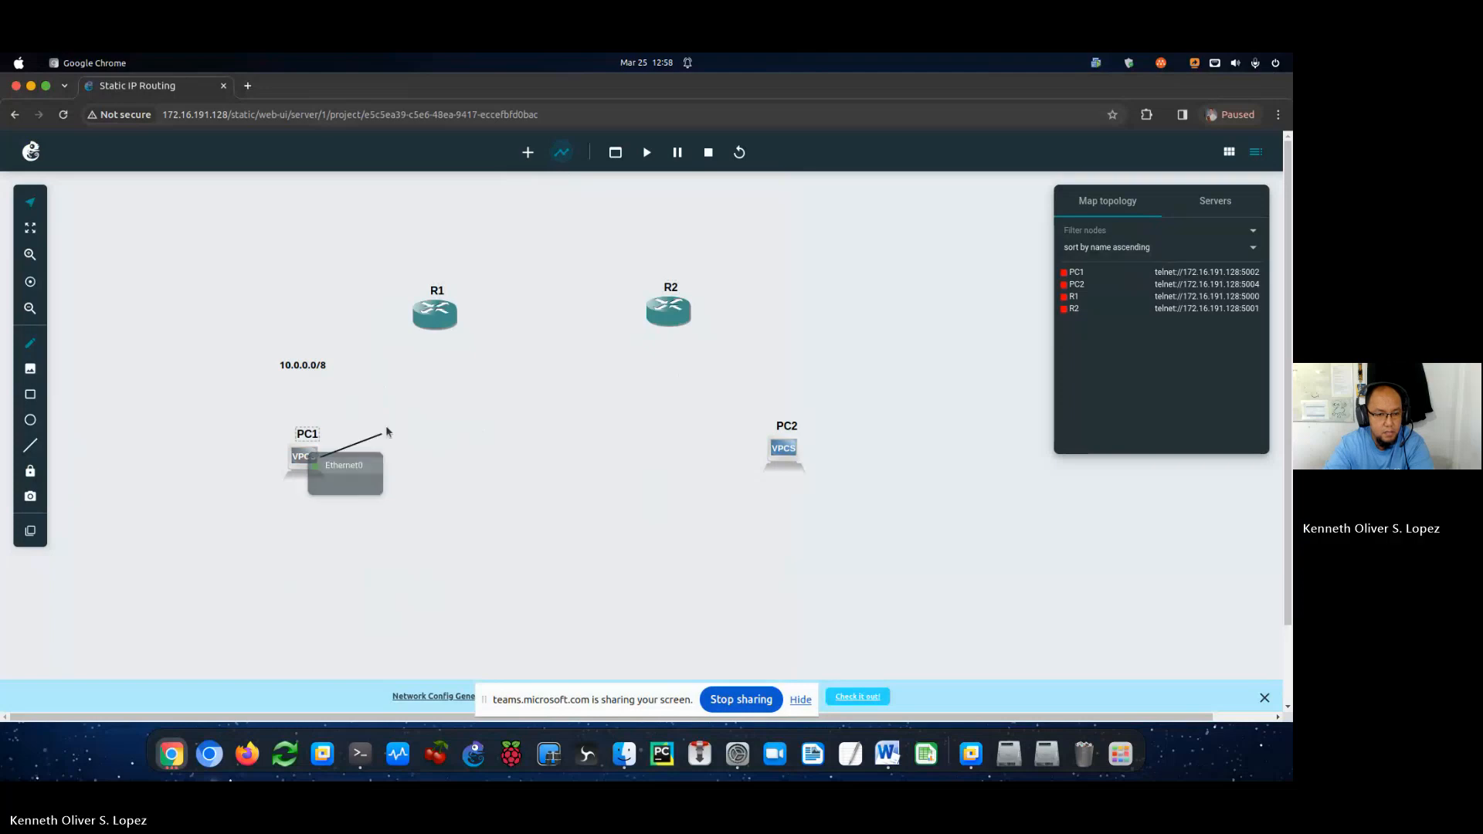
click(437, 313)
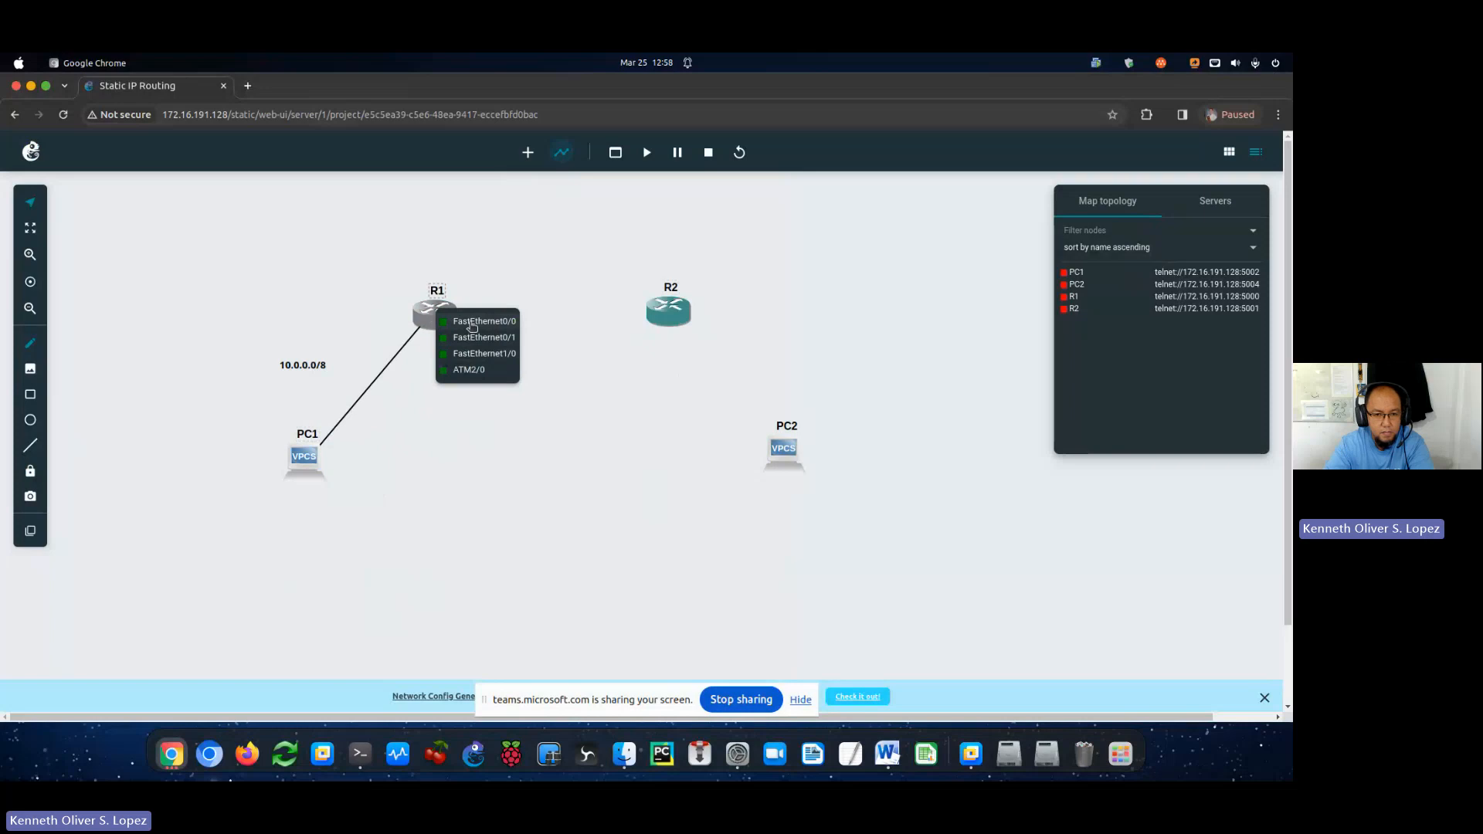
click(472, 322)
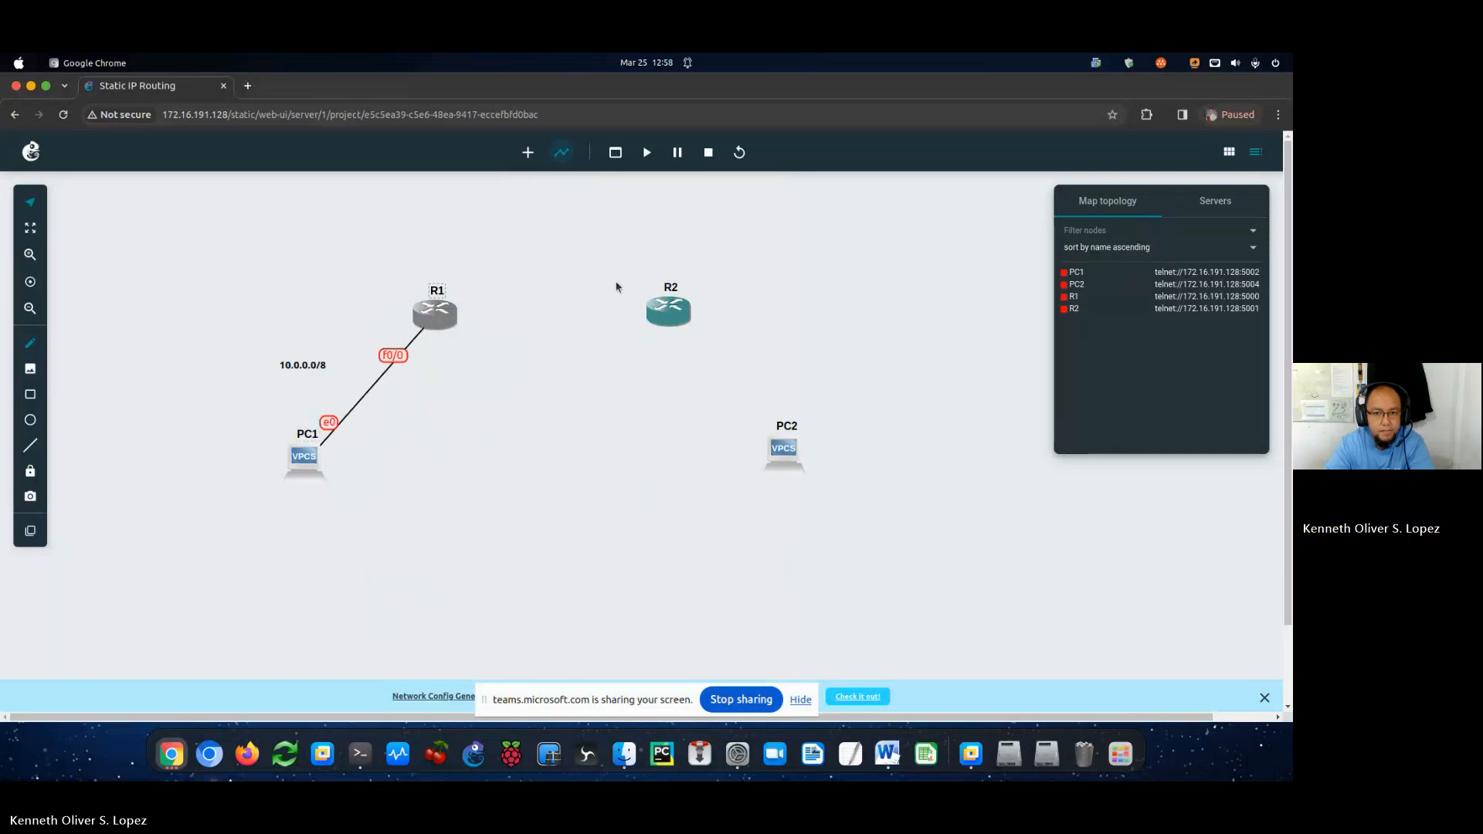
click(679, 317)
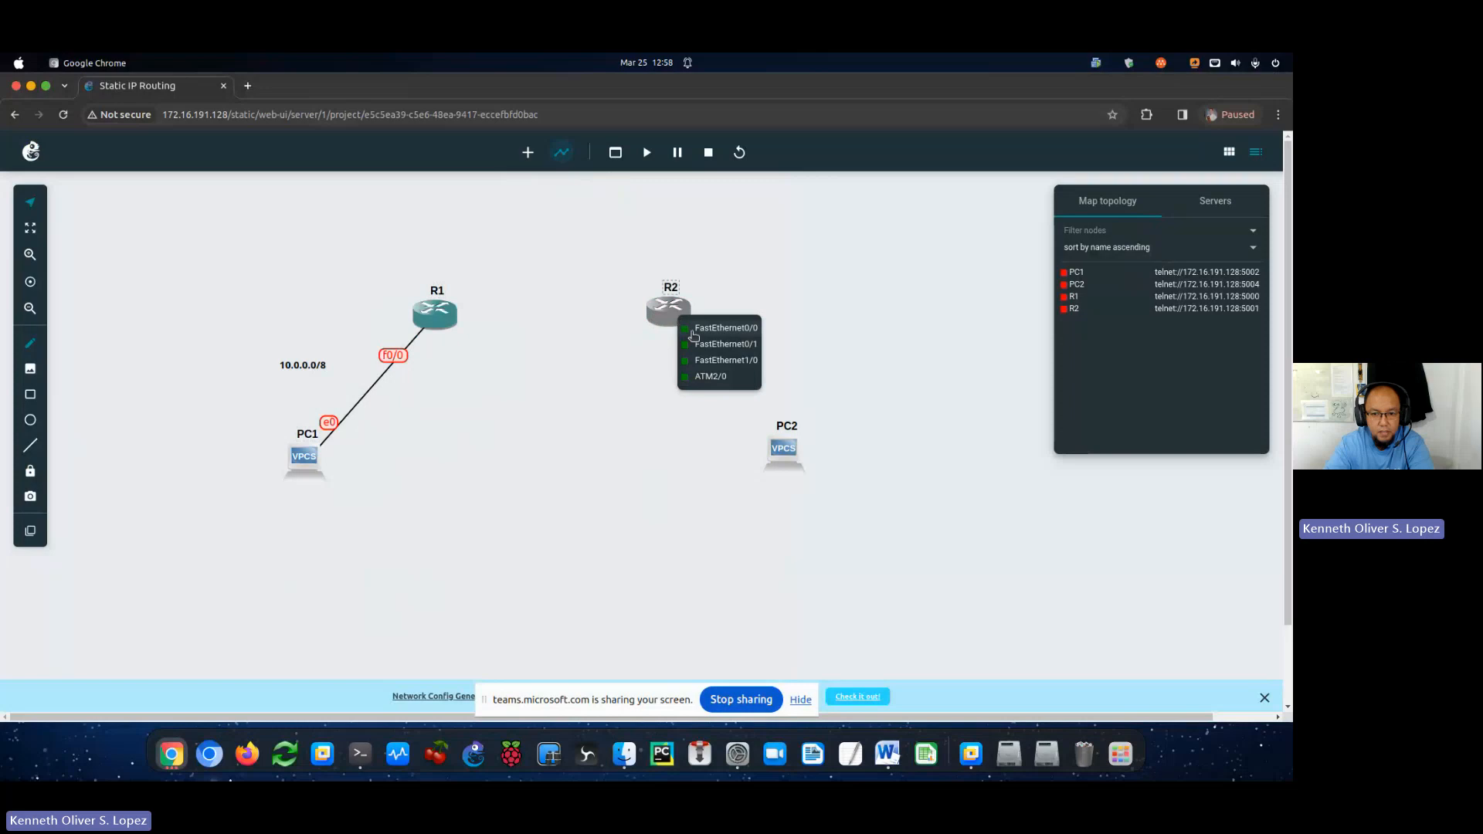
click(700, 327)
click(562, 153)
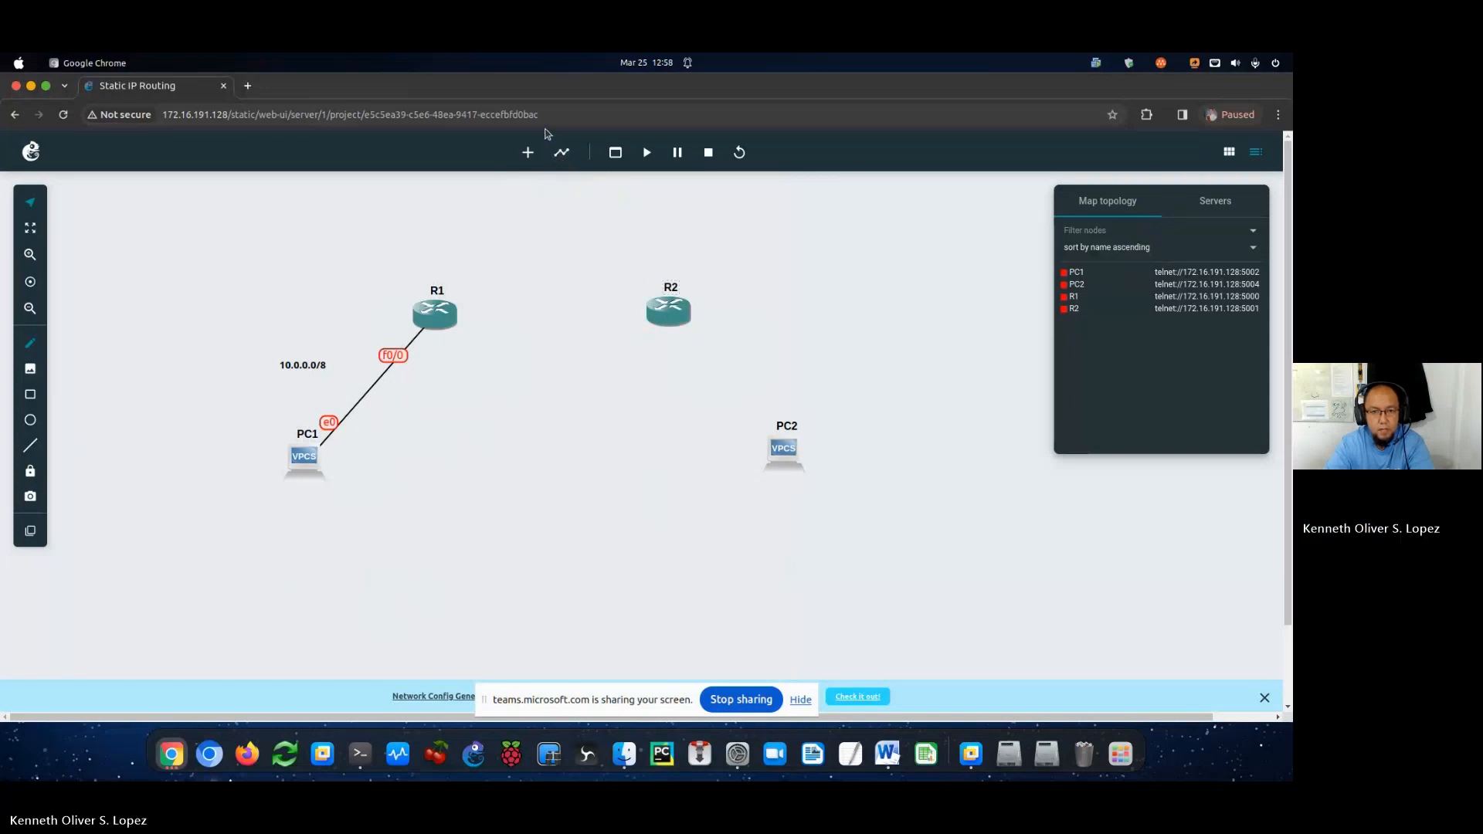
Link R2's FastEthernet0/0 to PC2's Ethernet0.
click(561, 152)
click(667, 315)
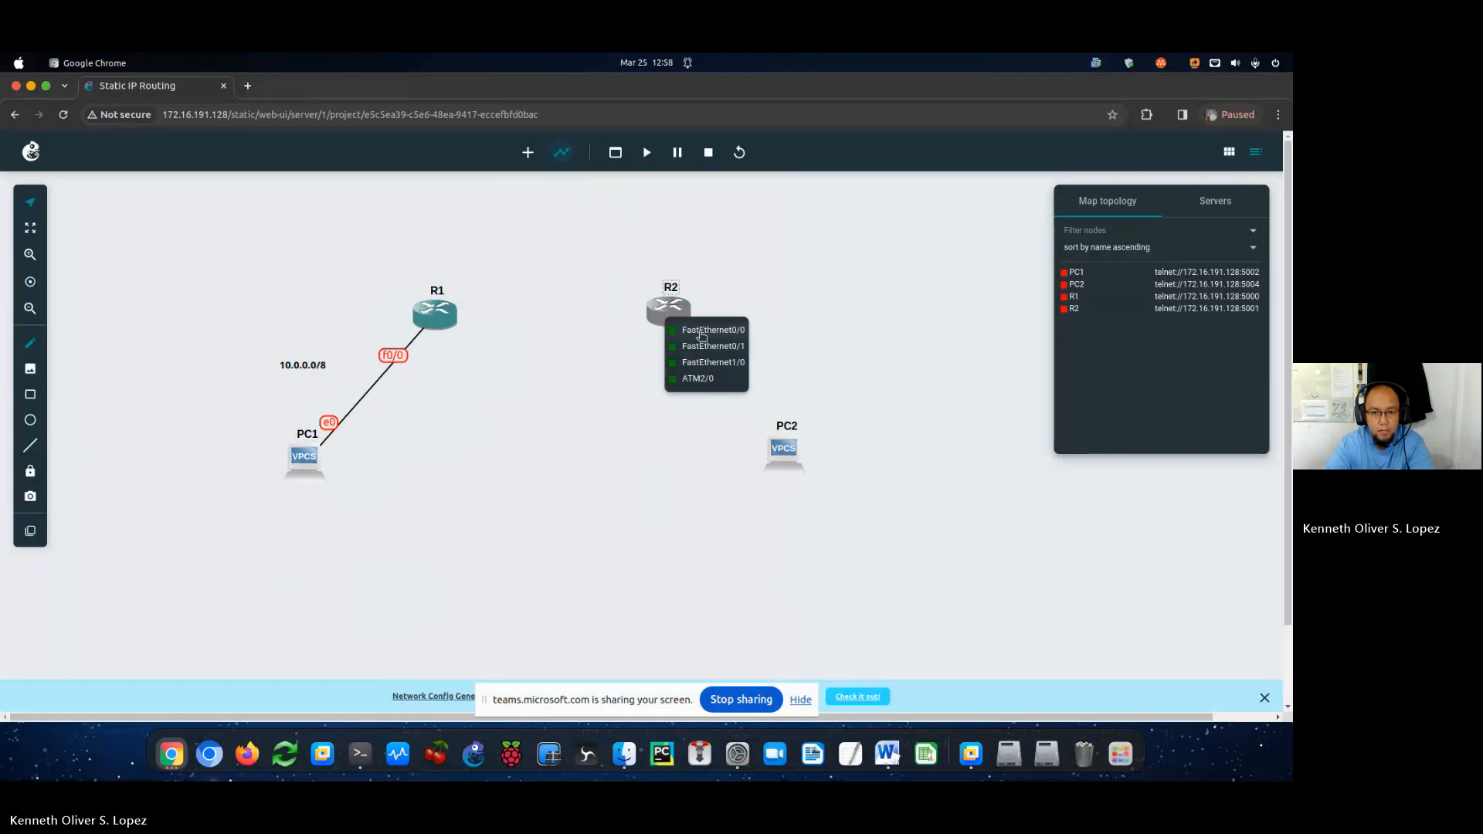
click(695, 346)
click(788, 456)
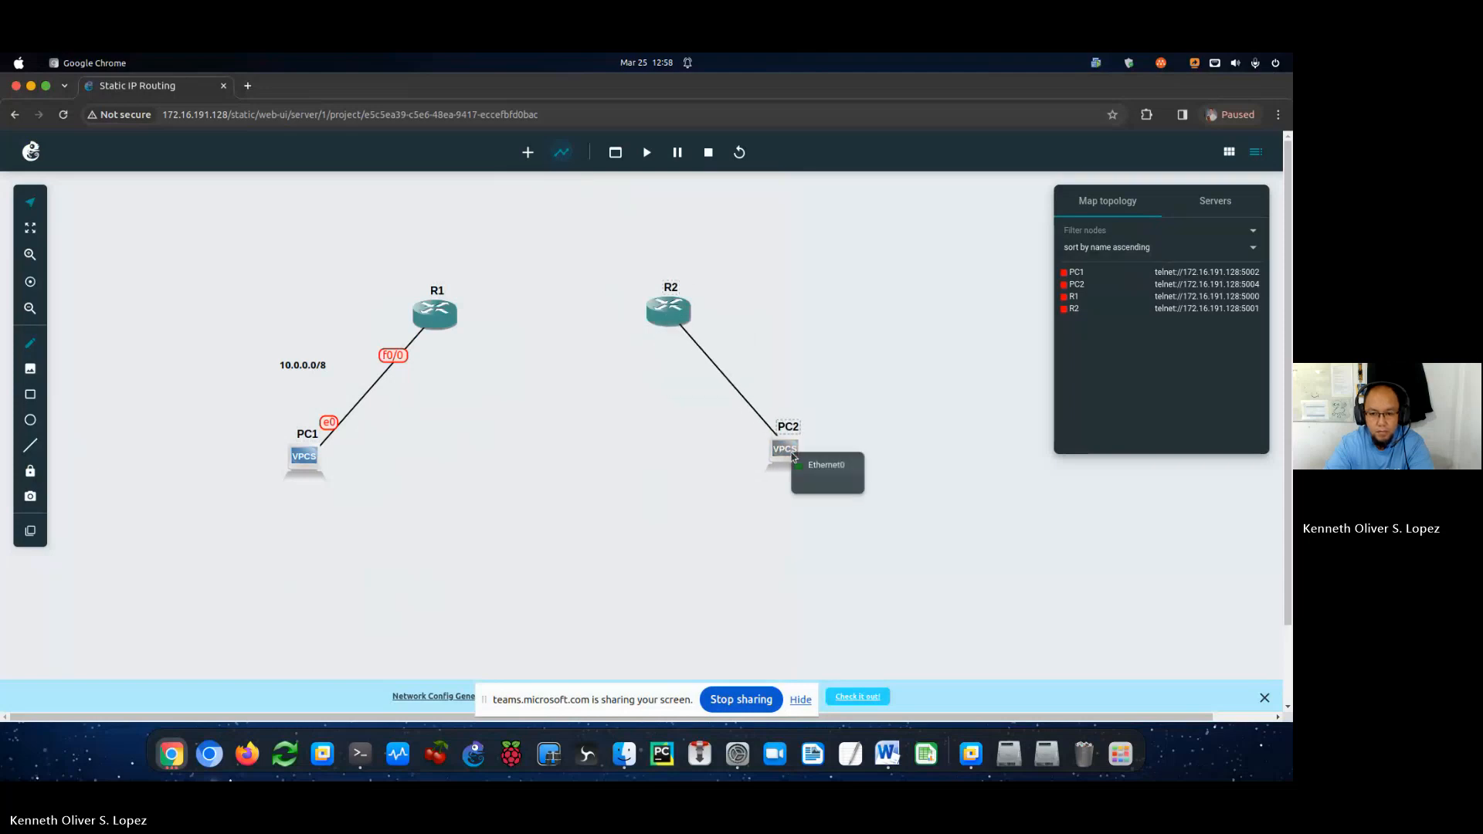
click(815, 464)
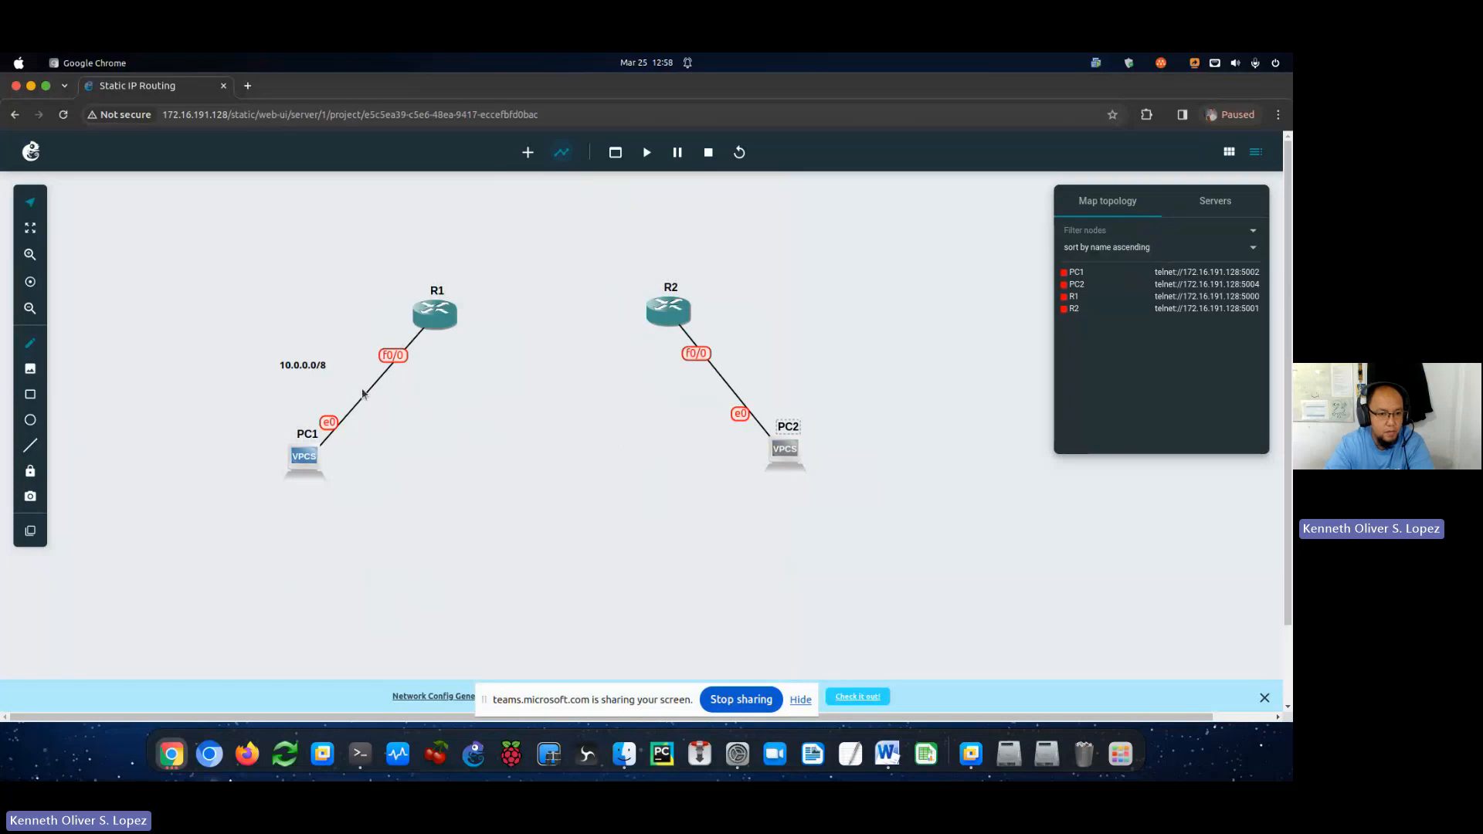
Move the 10.0.0.0/8 label closer to the PC1–R1 link and place a duplicate of it beside the R2–PC2 link.
drag(321, 374, 343, 365)
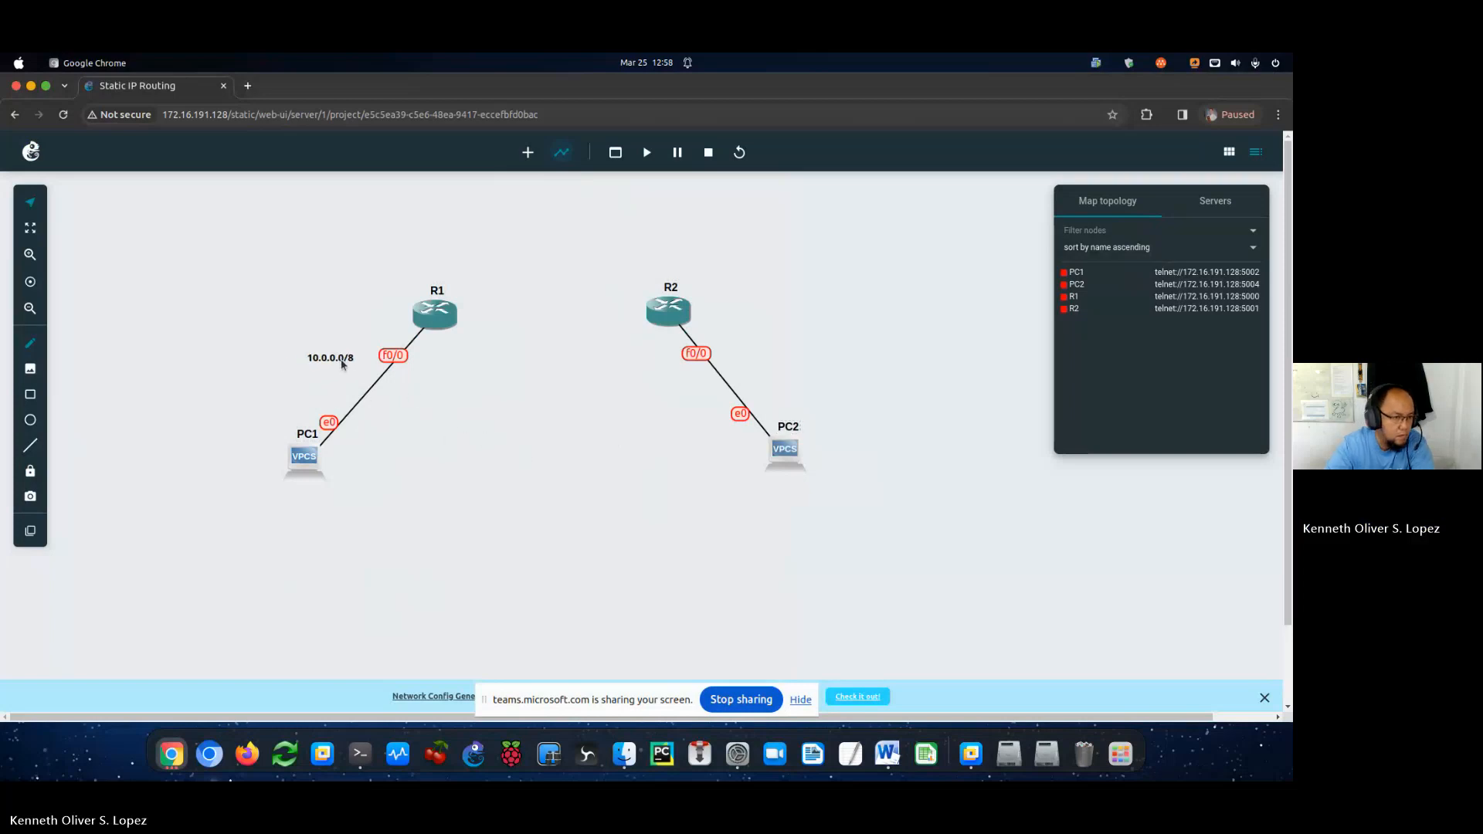
right_click(342, 365)
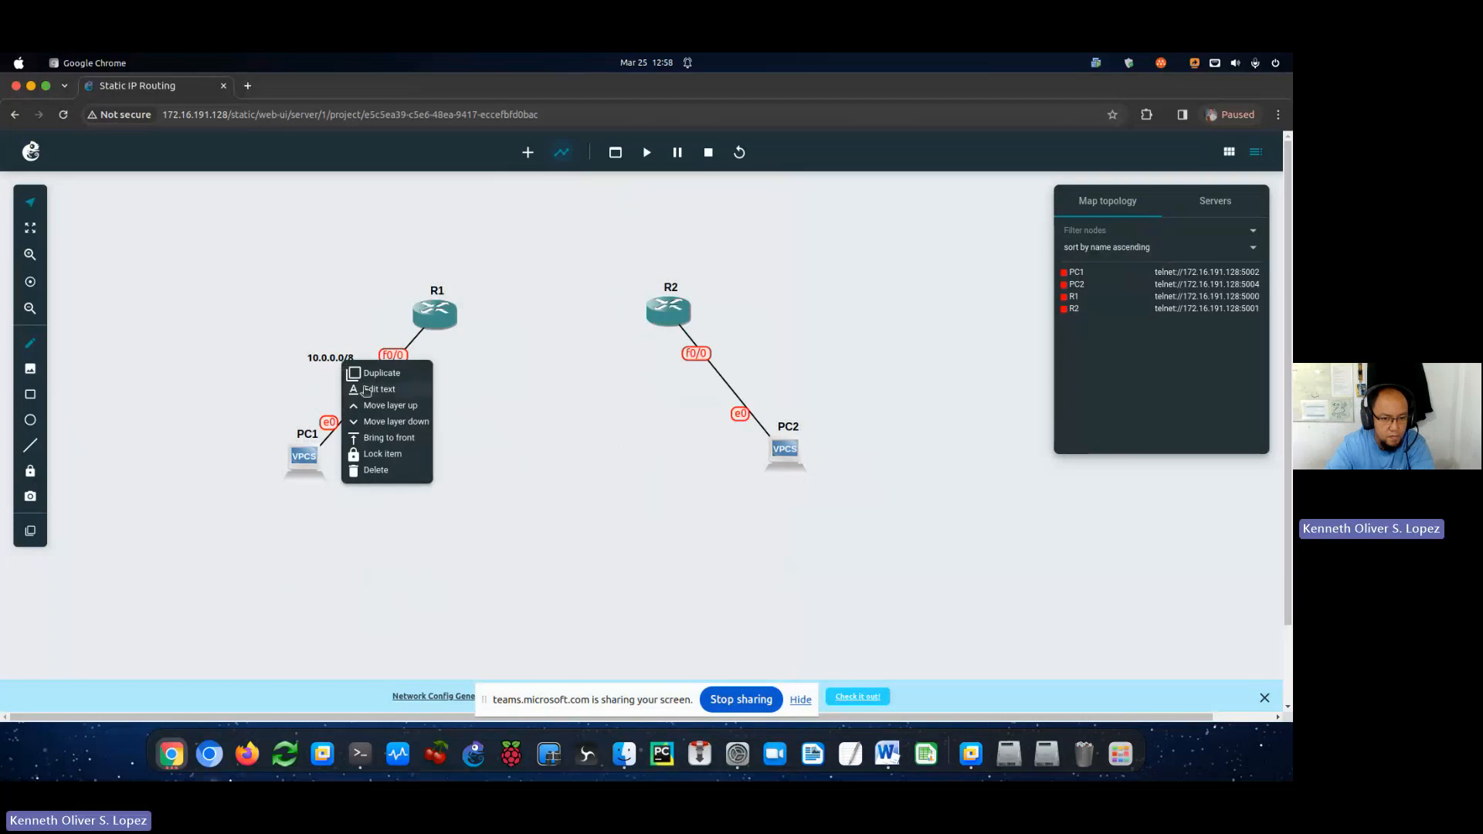
click(367, 375)
drag(346, 367, 776, 366)
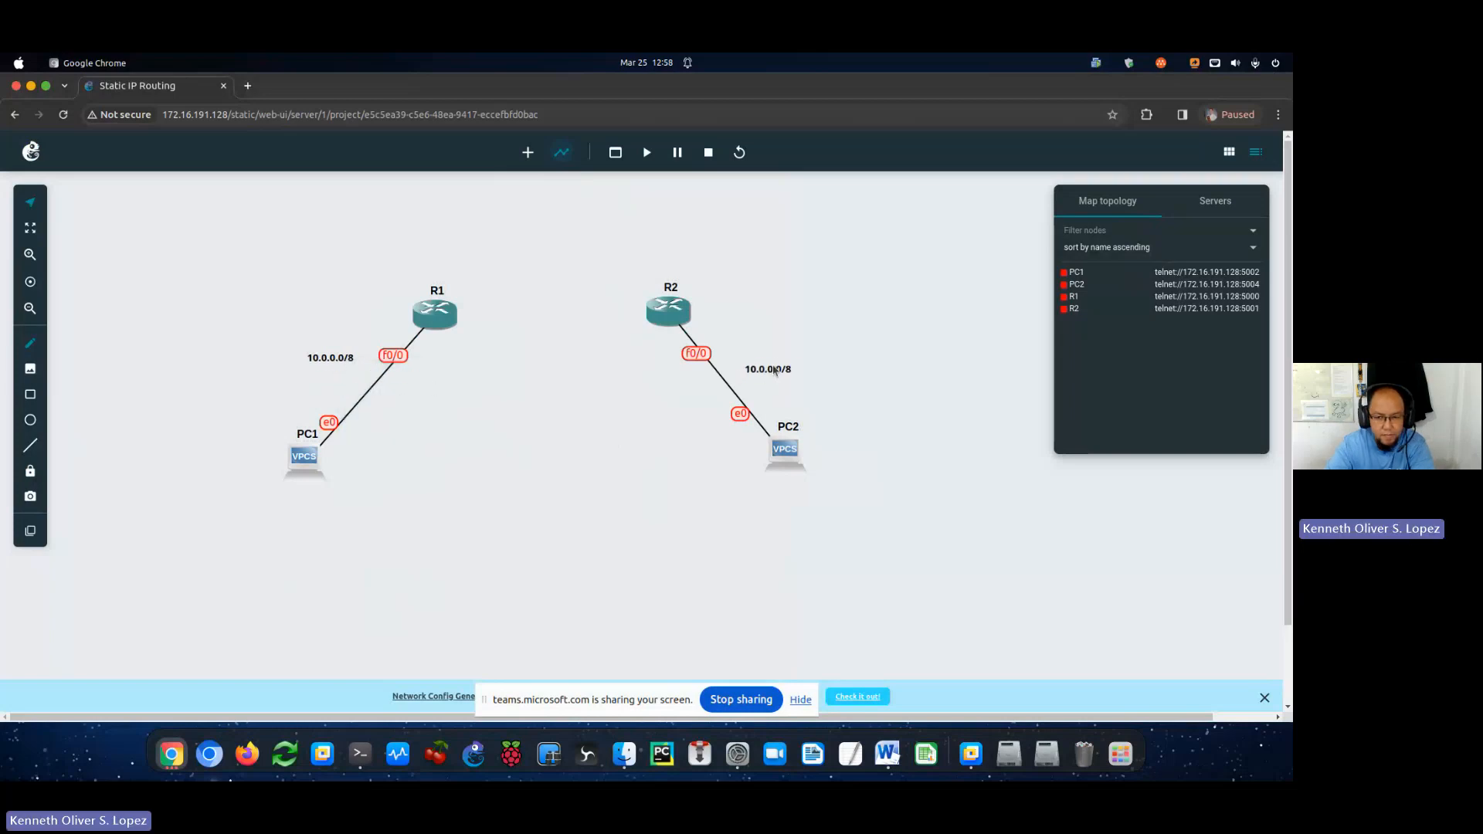
Change the network label beside the PC1–R1 link to 11.0.0.0/8.
click(313, 363)
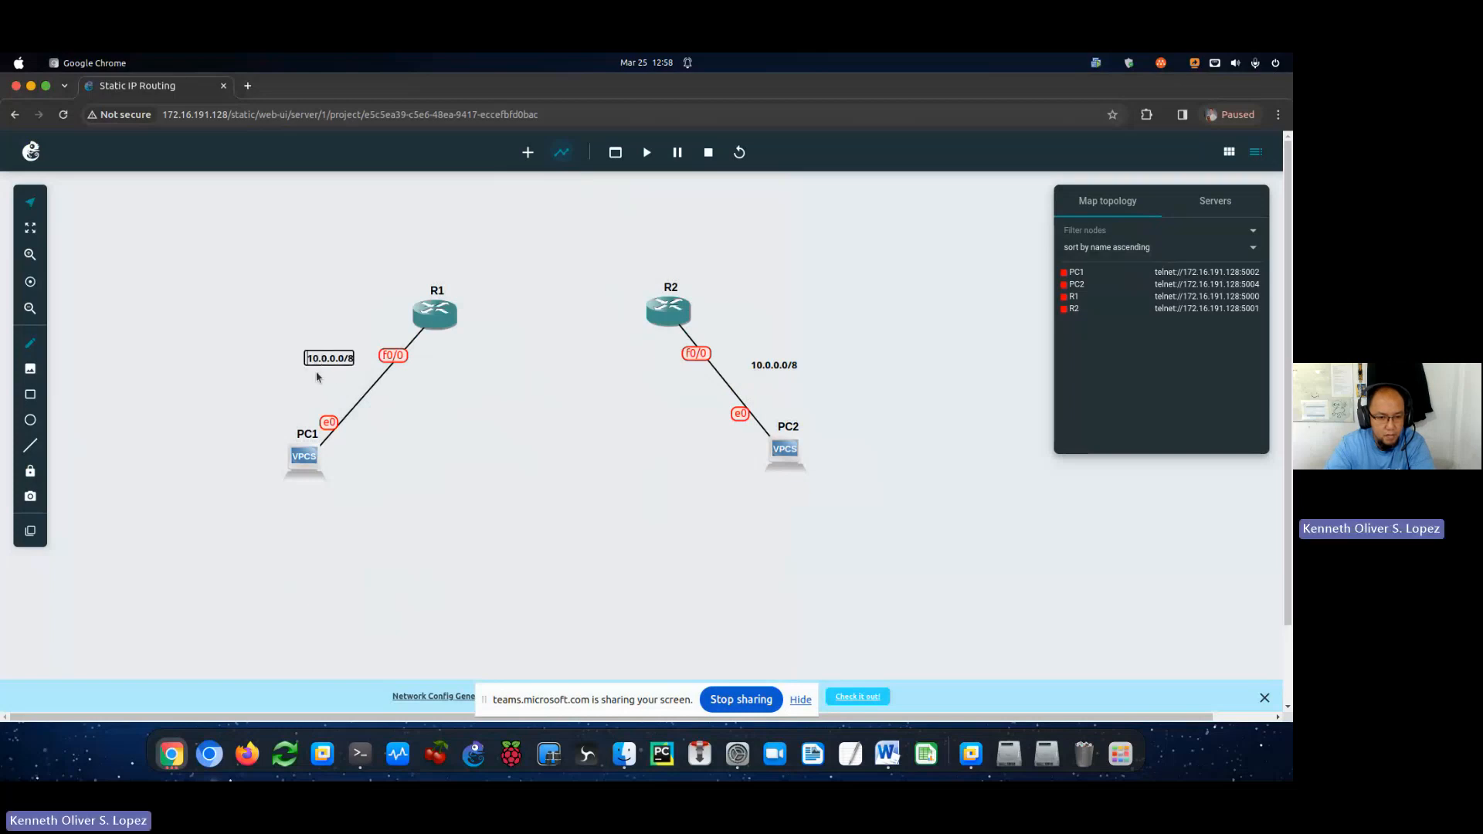
key(Delete)
text(1)
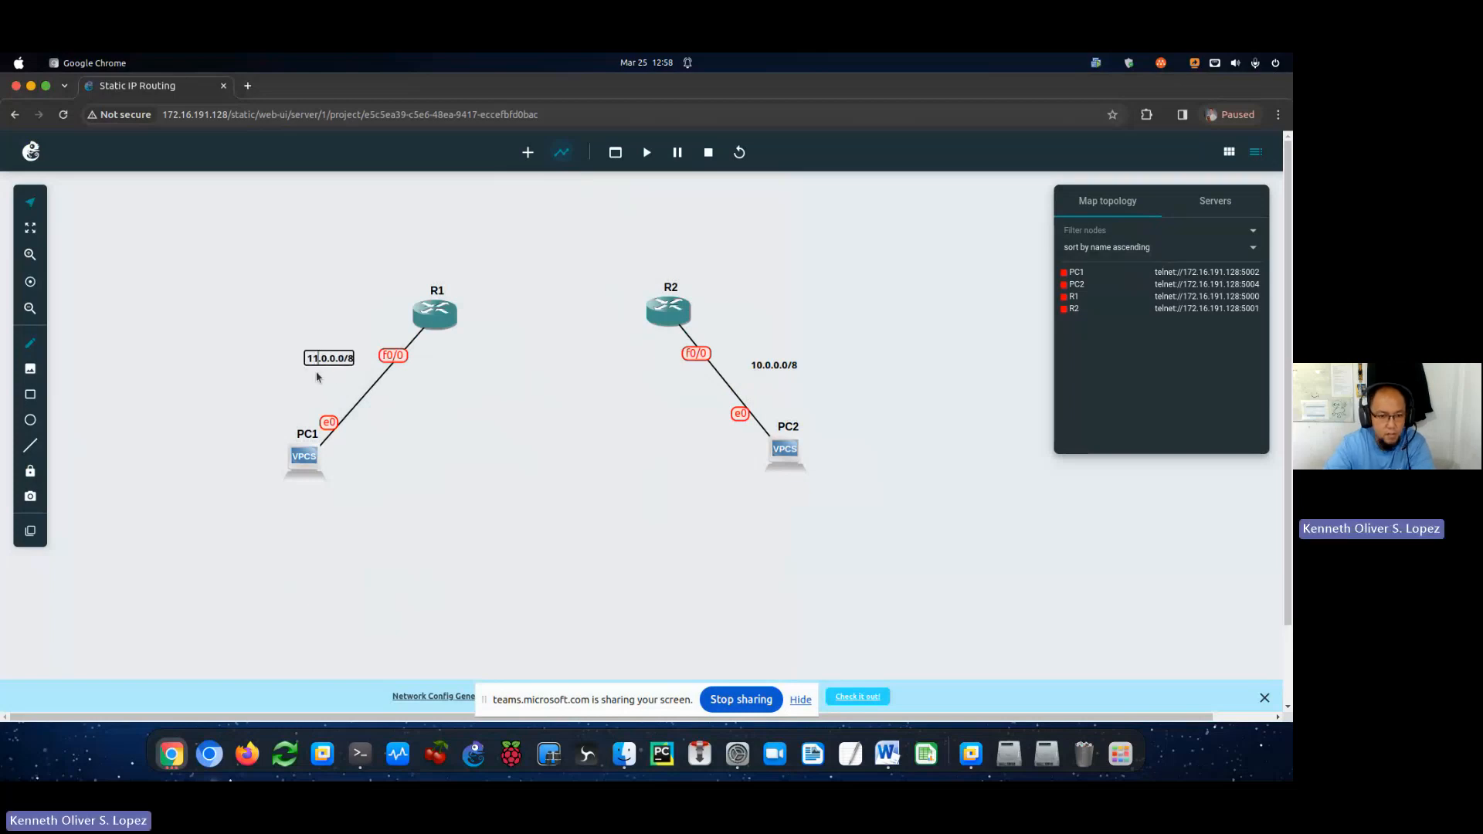
click(480, 460)
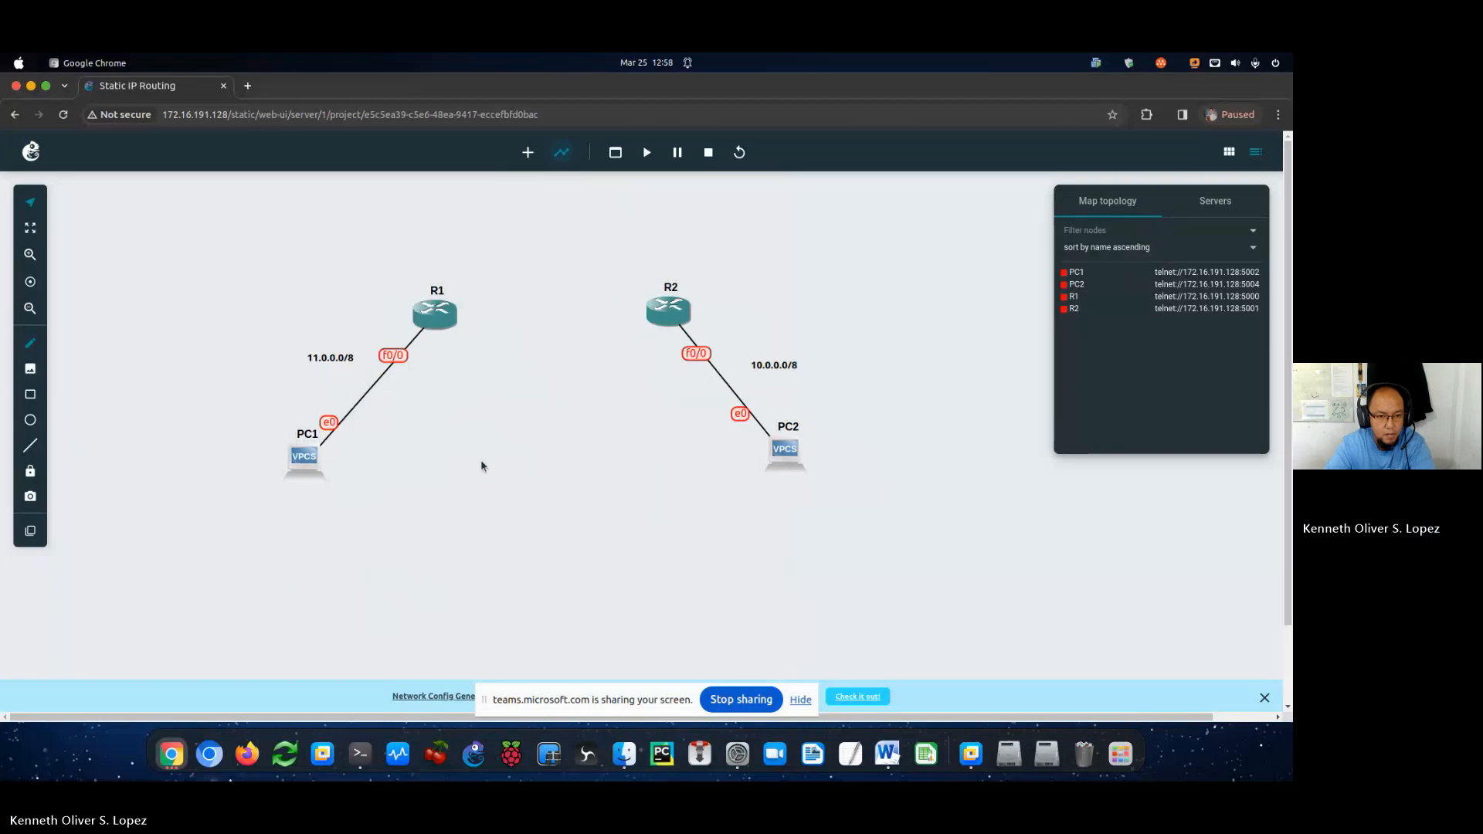
Change the network label beside the R2–PC2 link to 13.0.0.0/8.
click(761, 373)
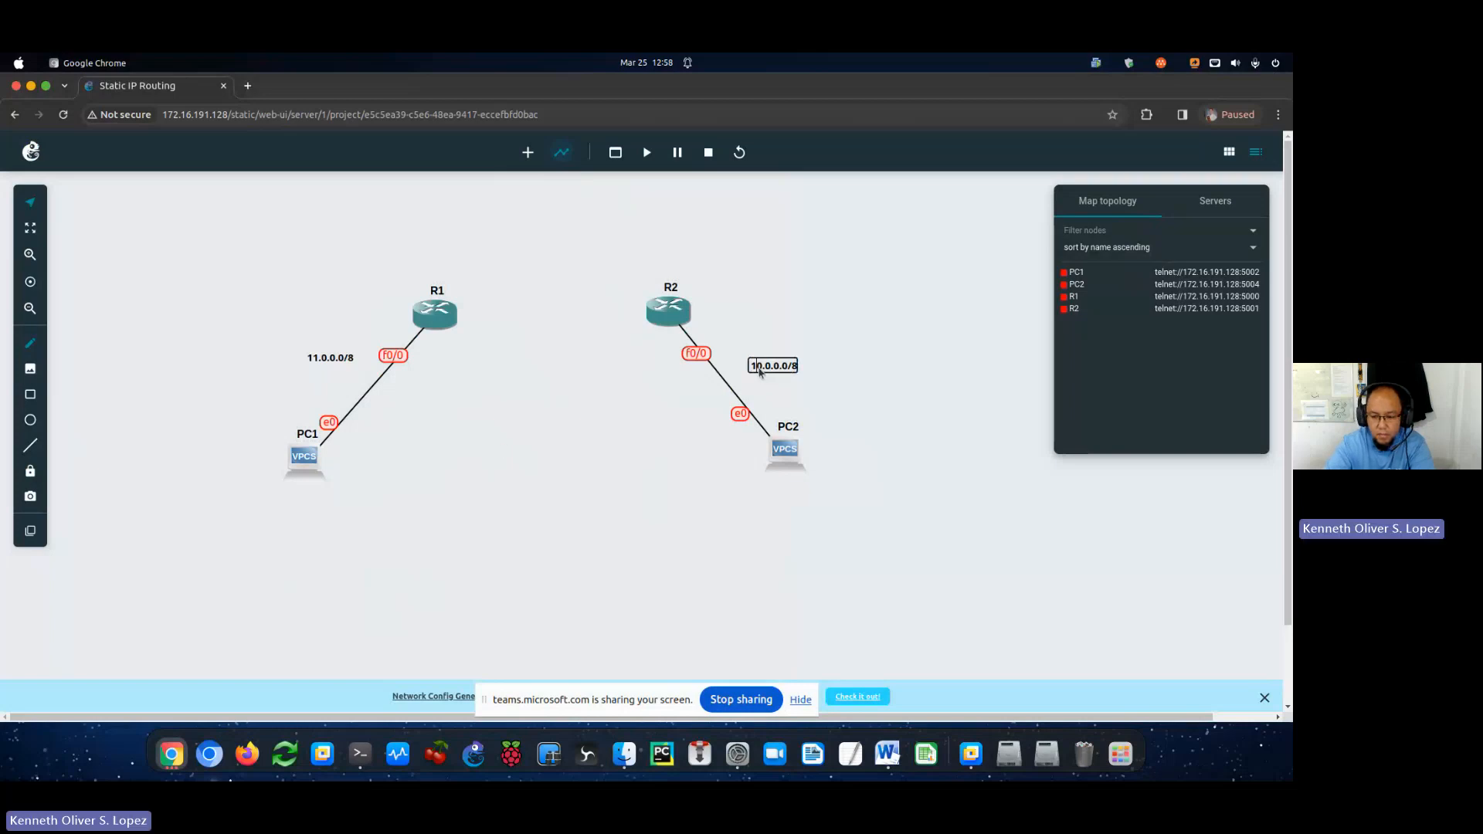
key(Delete)
text(3)
click(798, 399)
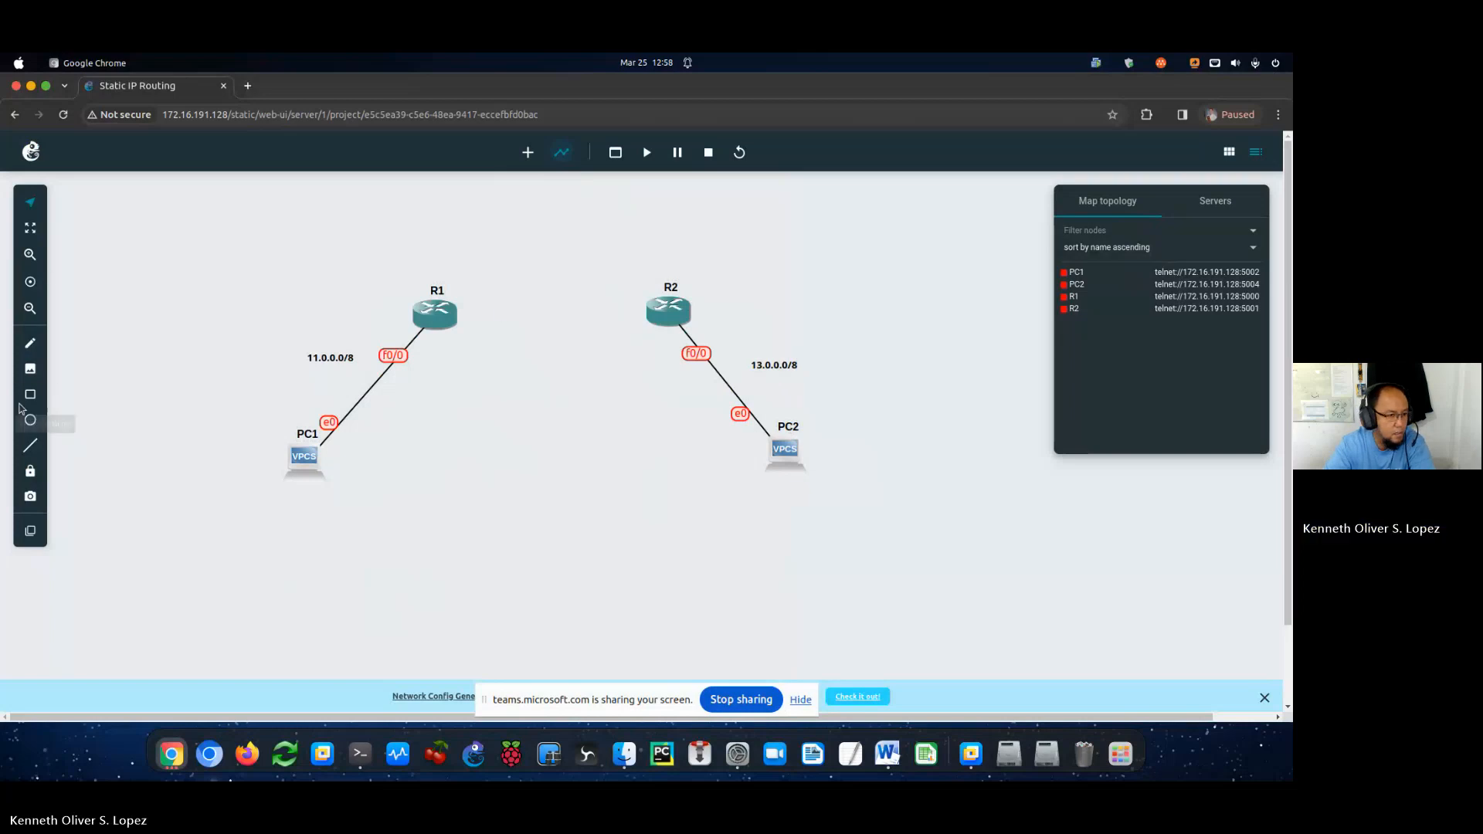
Duplicate the 13.0.0.0/8 label, place the copy above the gap between R1 and R2, and change its text to 12.0.0.0/8.
right_click(775, 369)
click(782, 372)
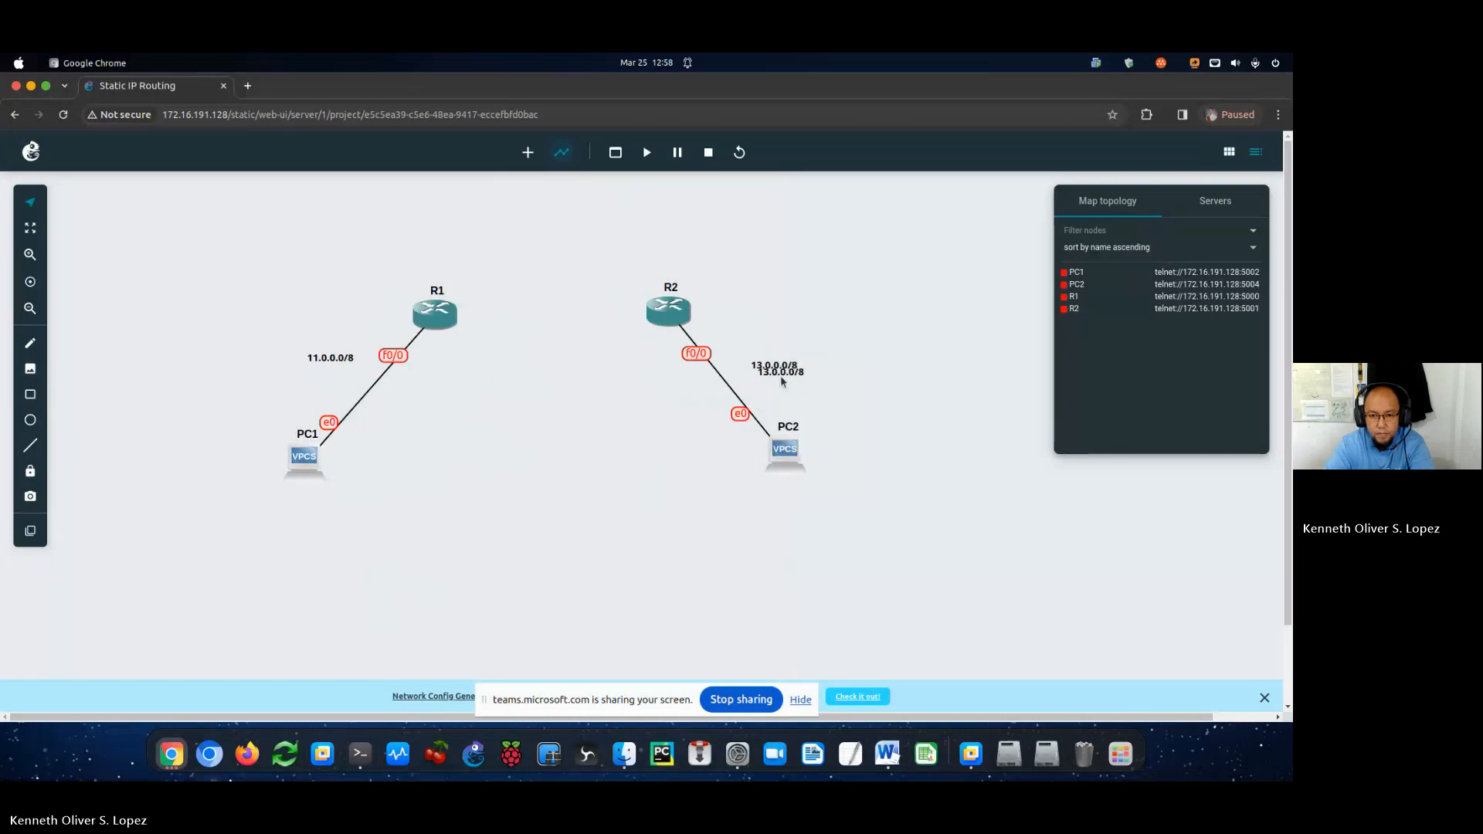
drag(784, 377, 546, 251)
key(Delete)
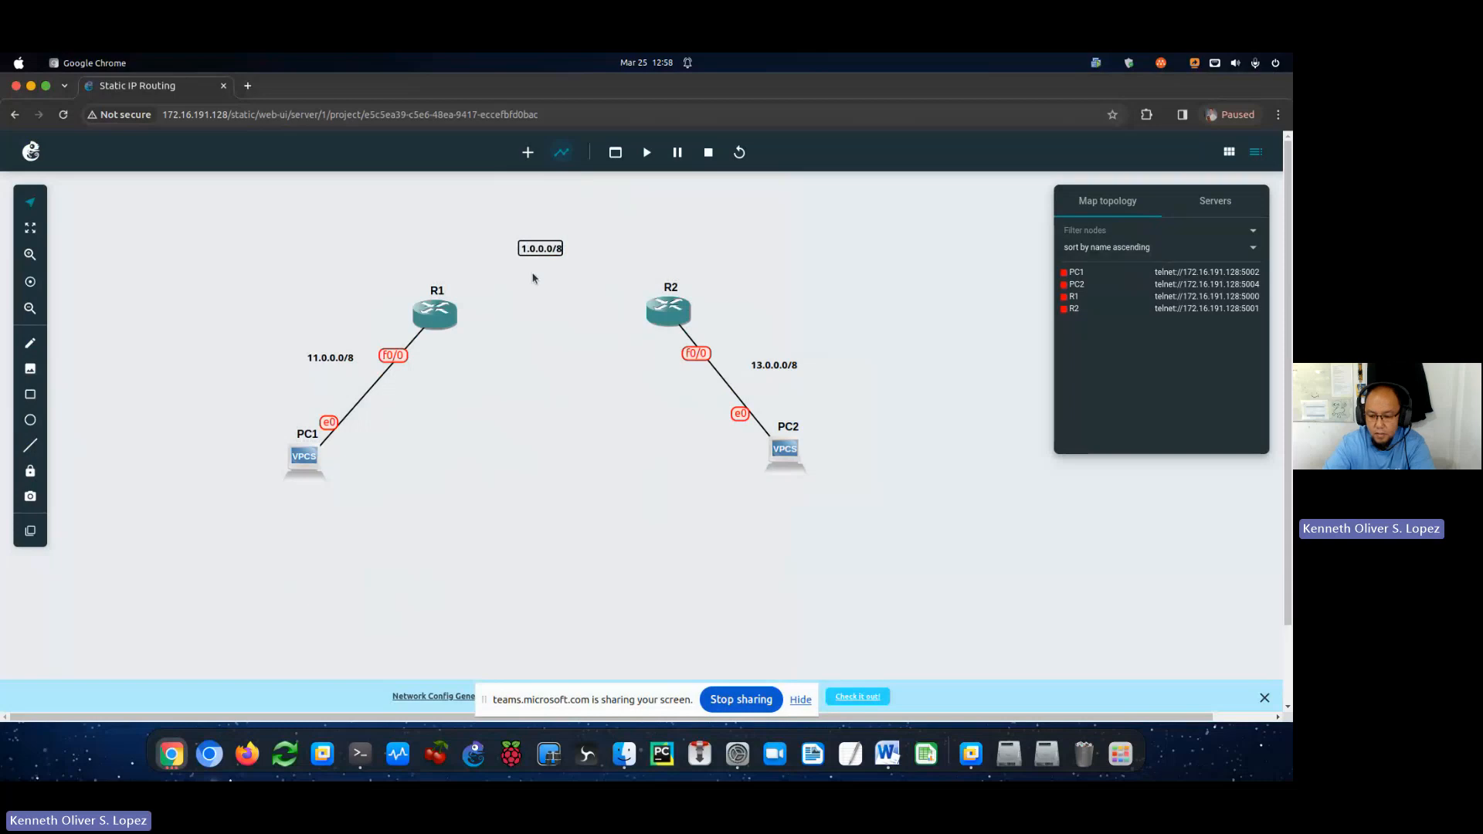
text(2)
click(561, 446)
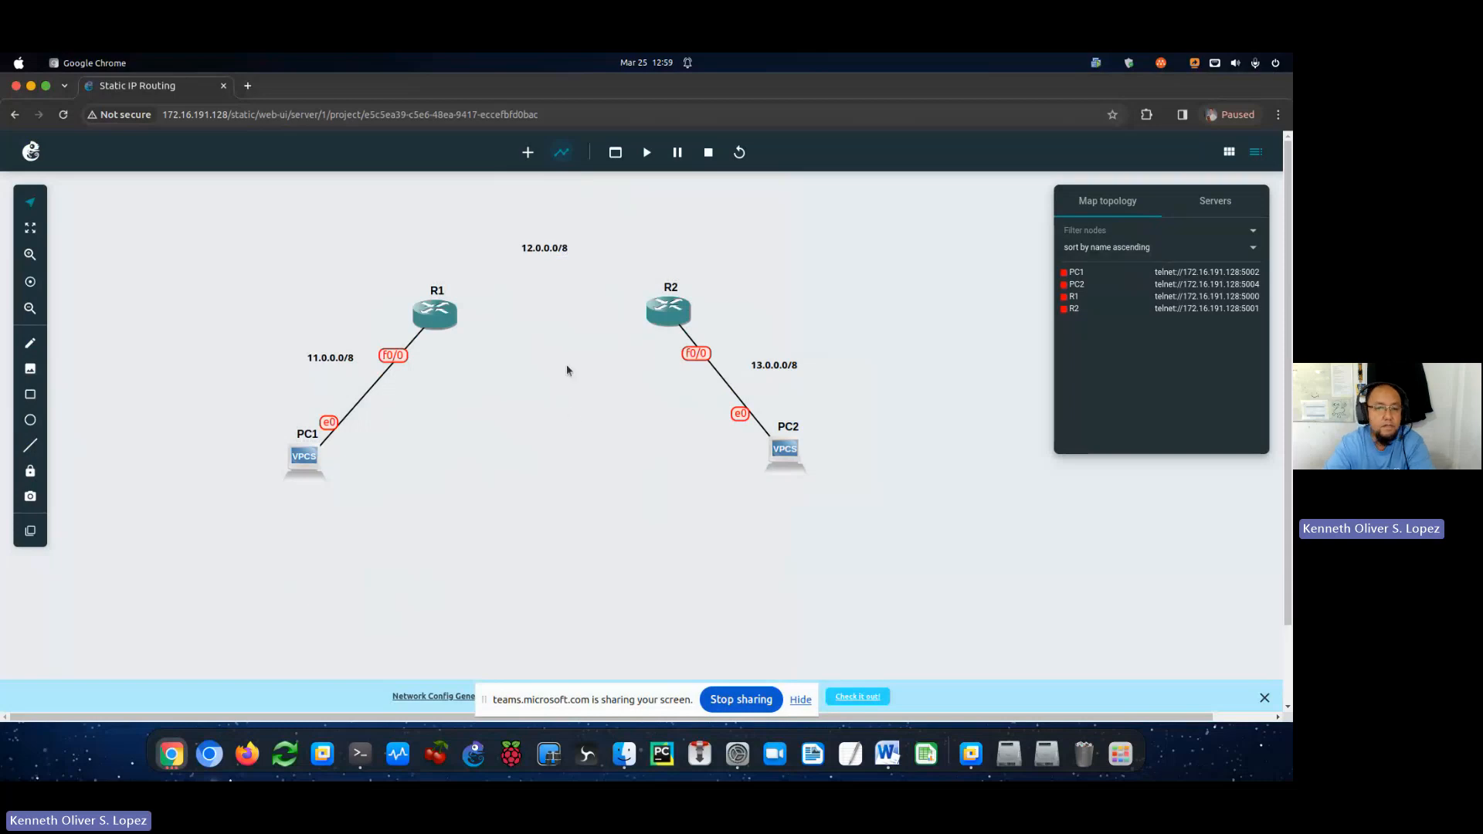
drag(545, 257, 555, 256)
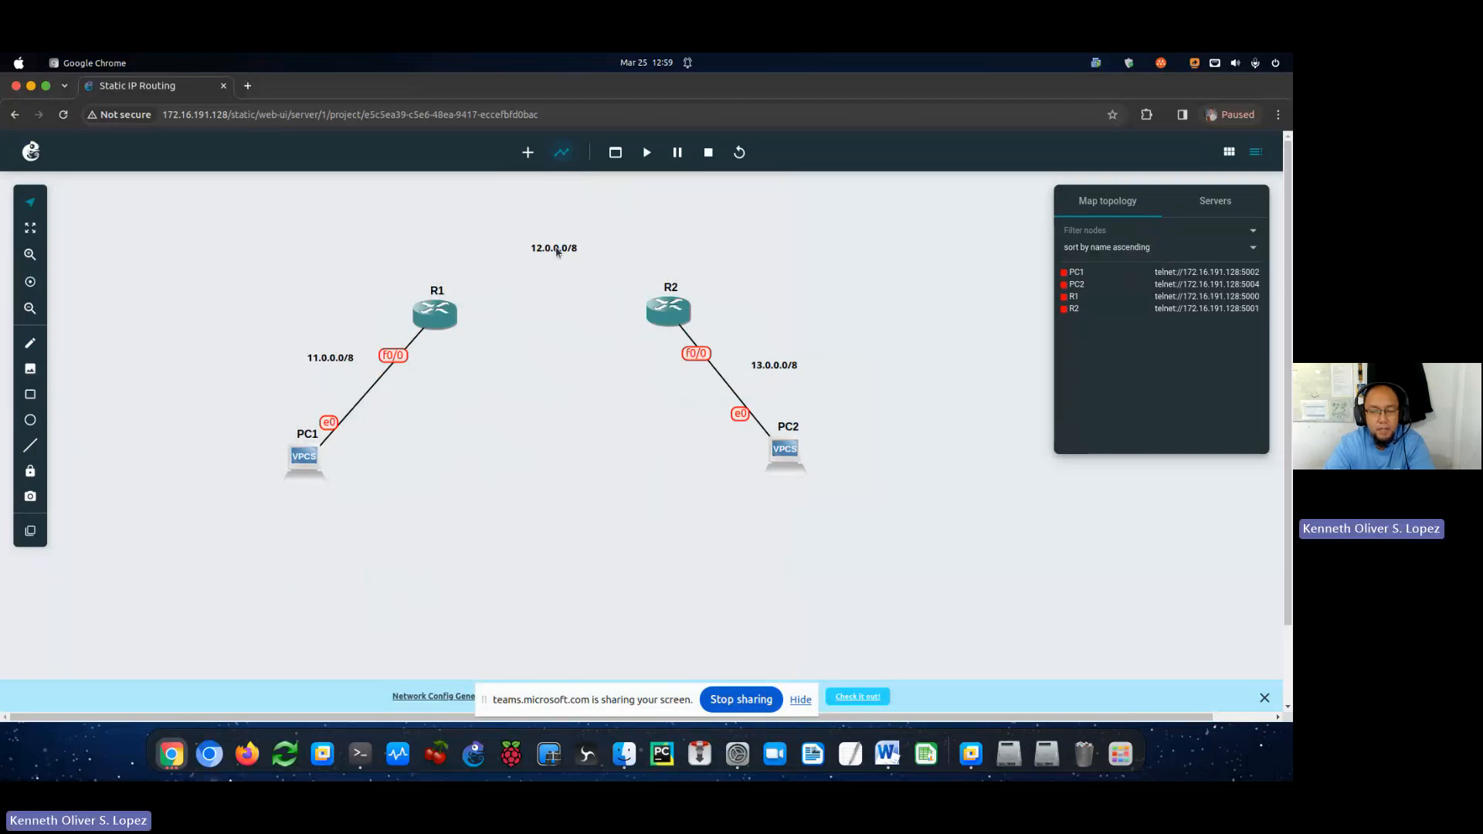
click(556, 251)
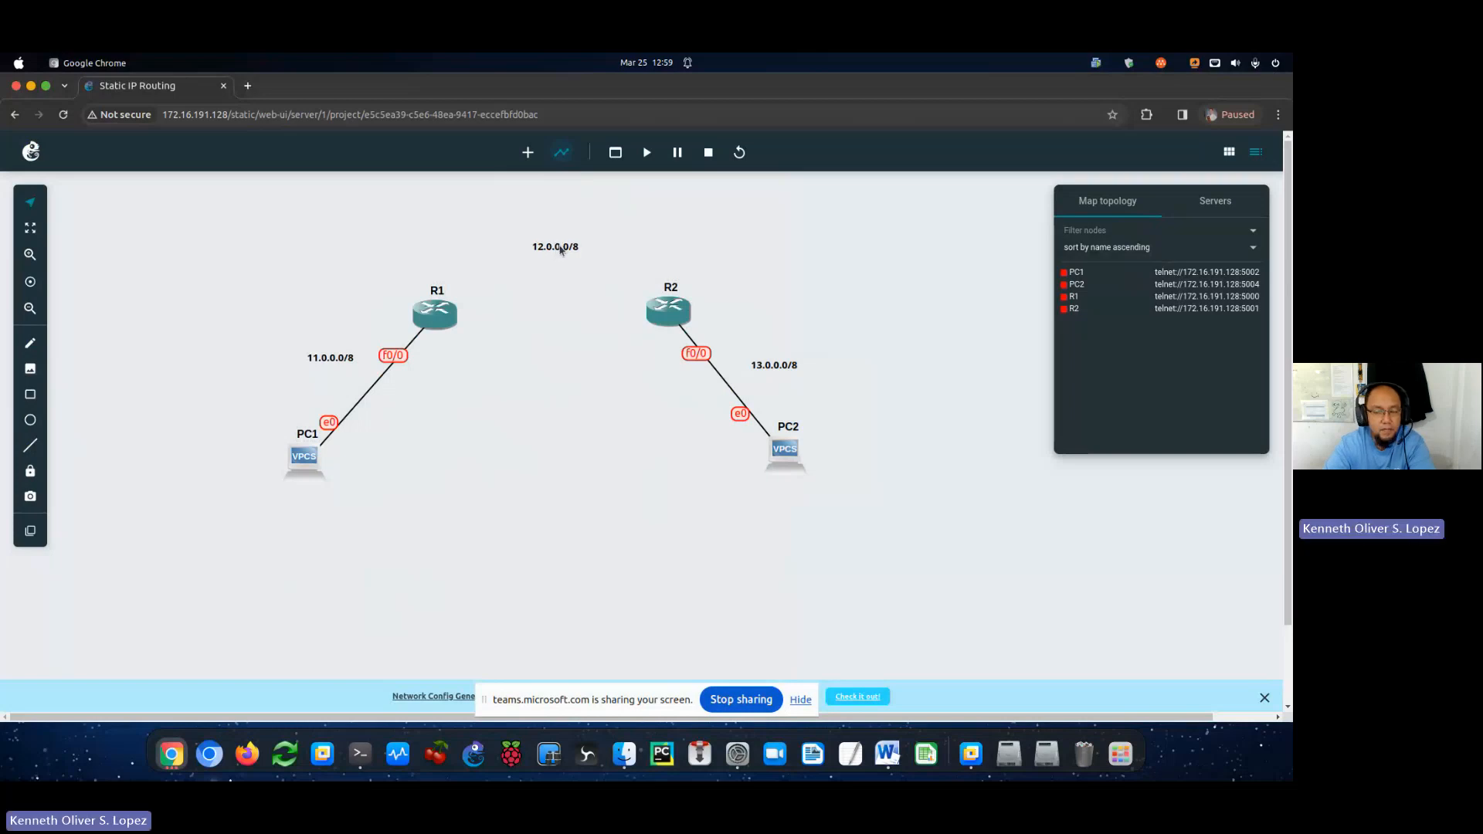
Set the network label beside the PC1–R1 link to 10.0.0.0/8.
click(309, 362)
key(Delete)
text(0)
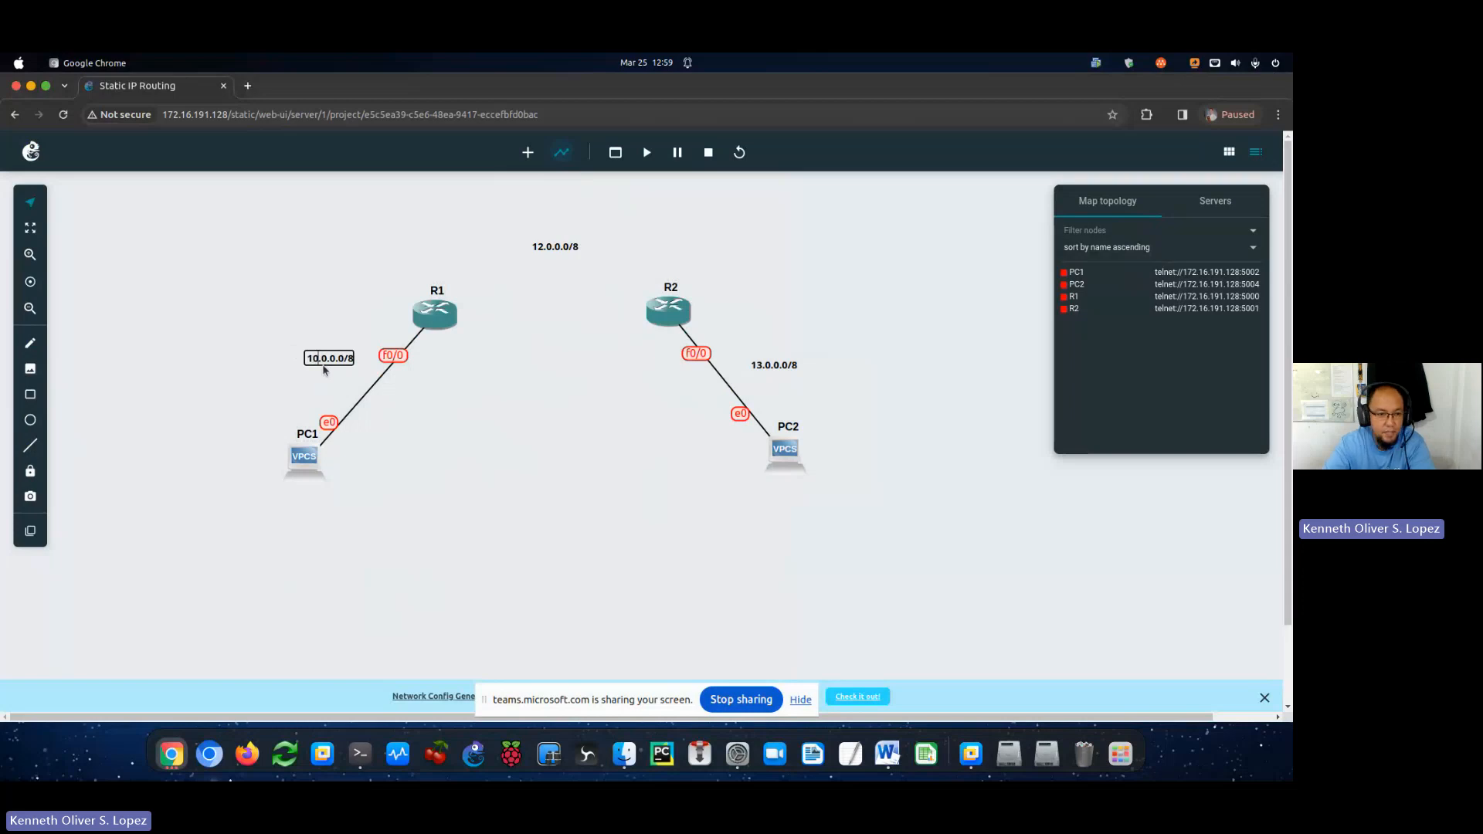
click(465, 450)
Change the network label above the gap between R1 and R2 to 128.1.0.0/8.
double_click(544, 248)
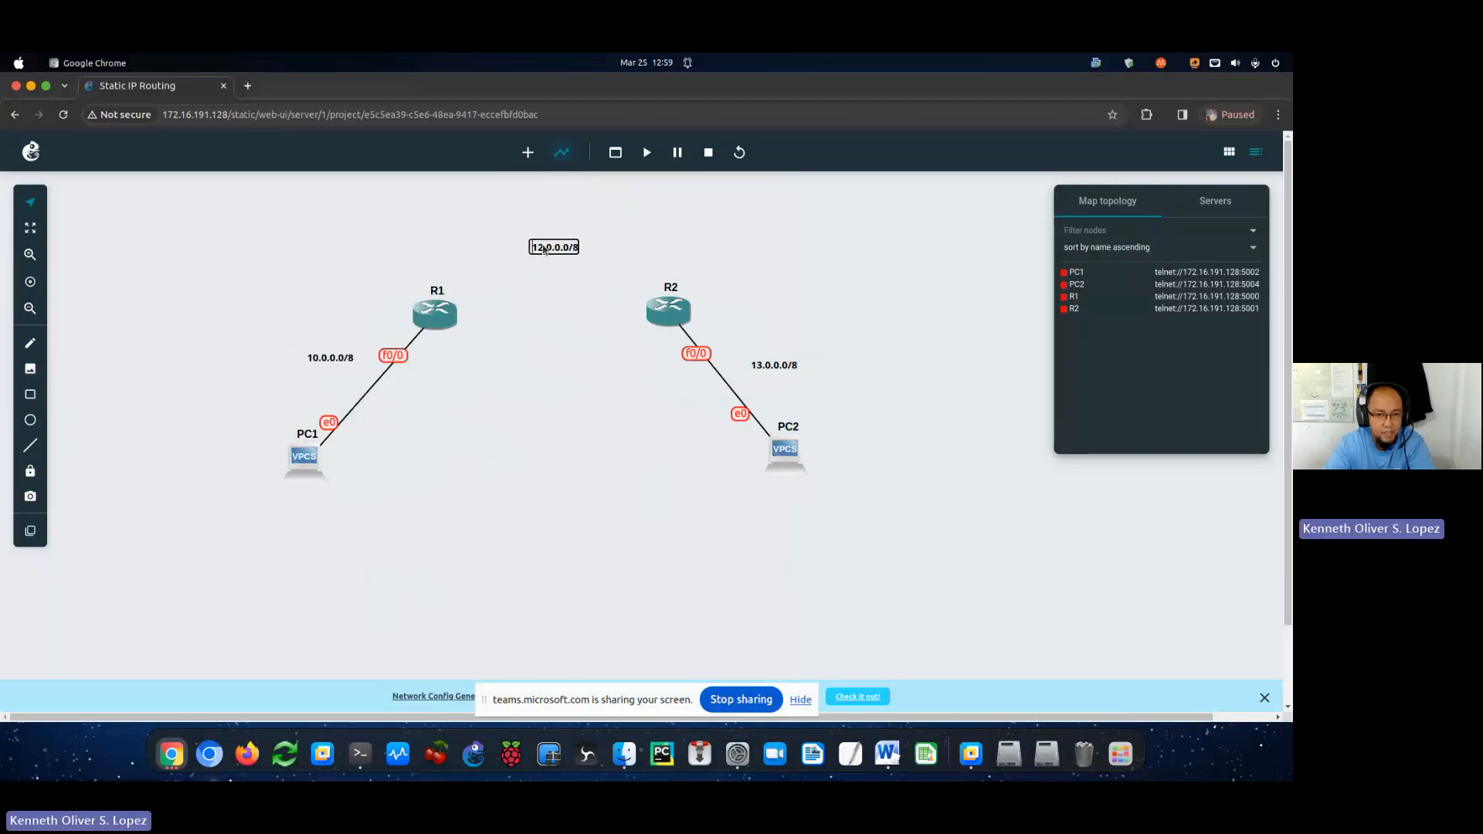
key(Delete)
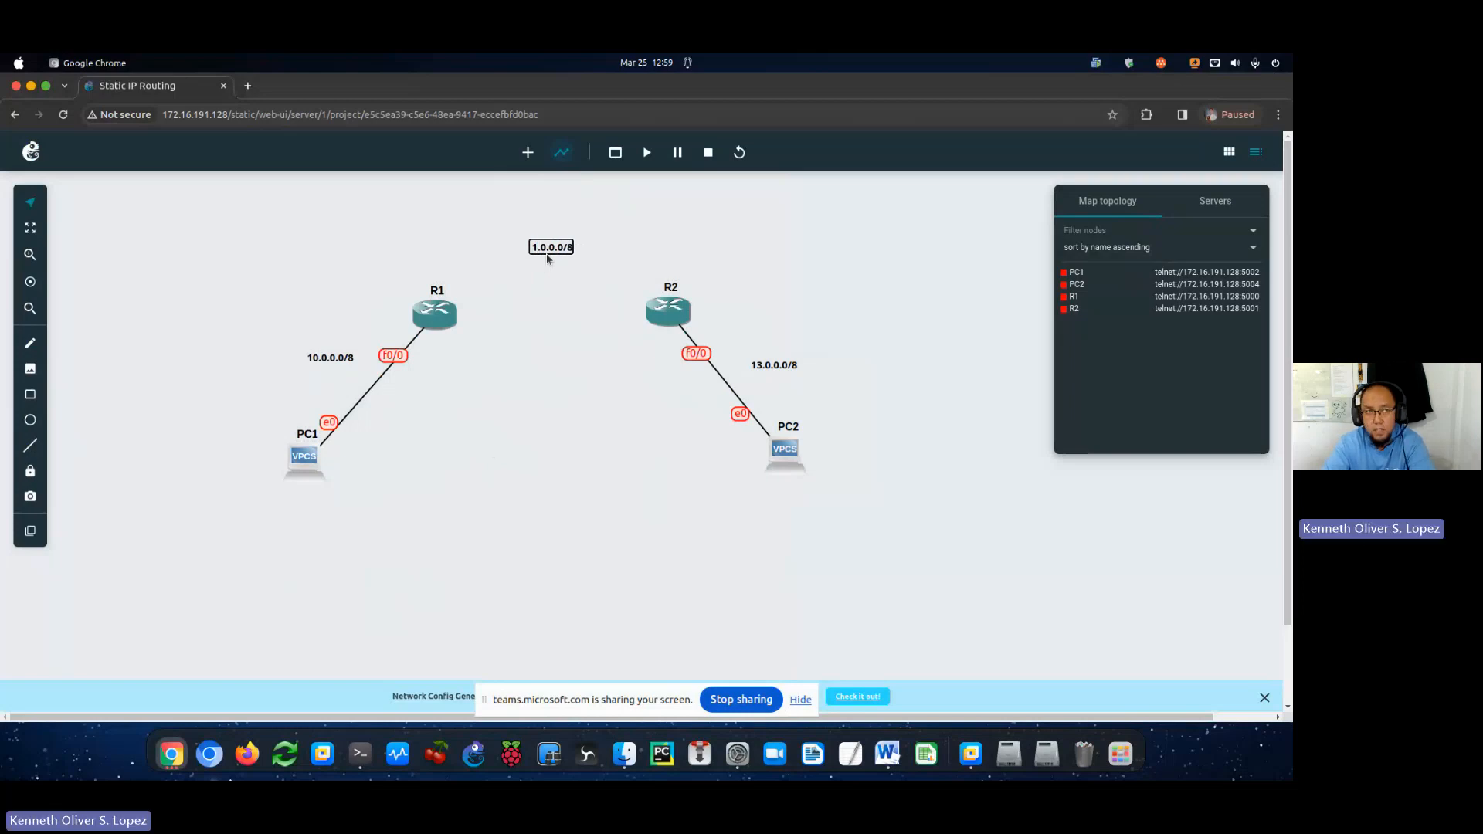
text(28)
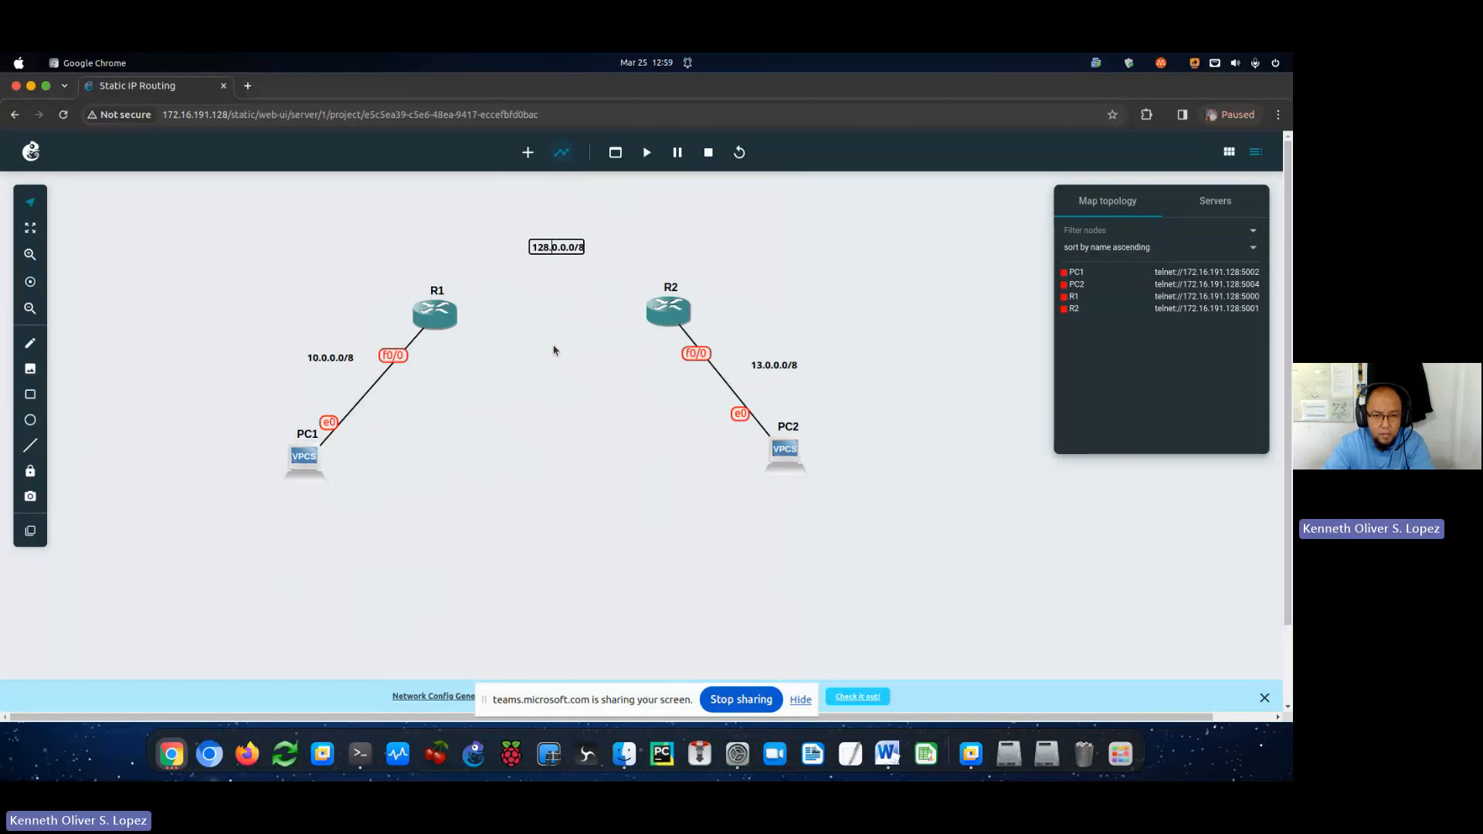
key(Delete)
text(1)
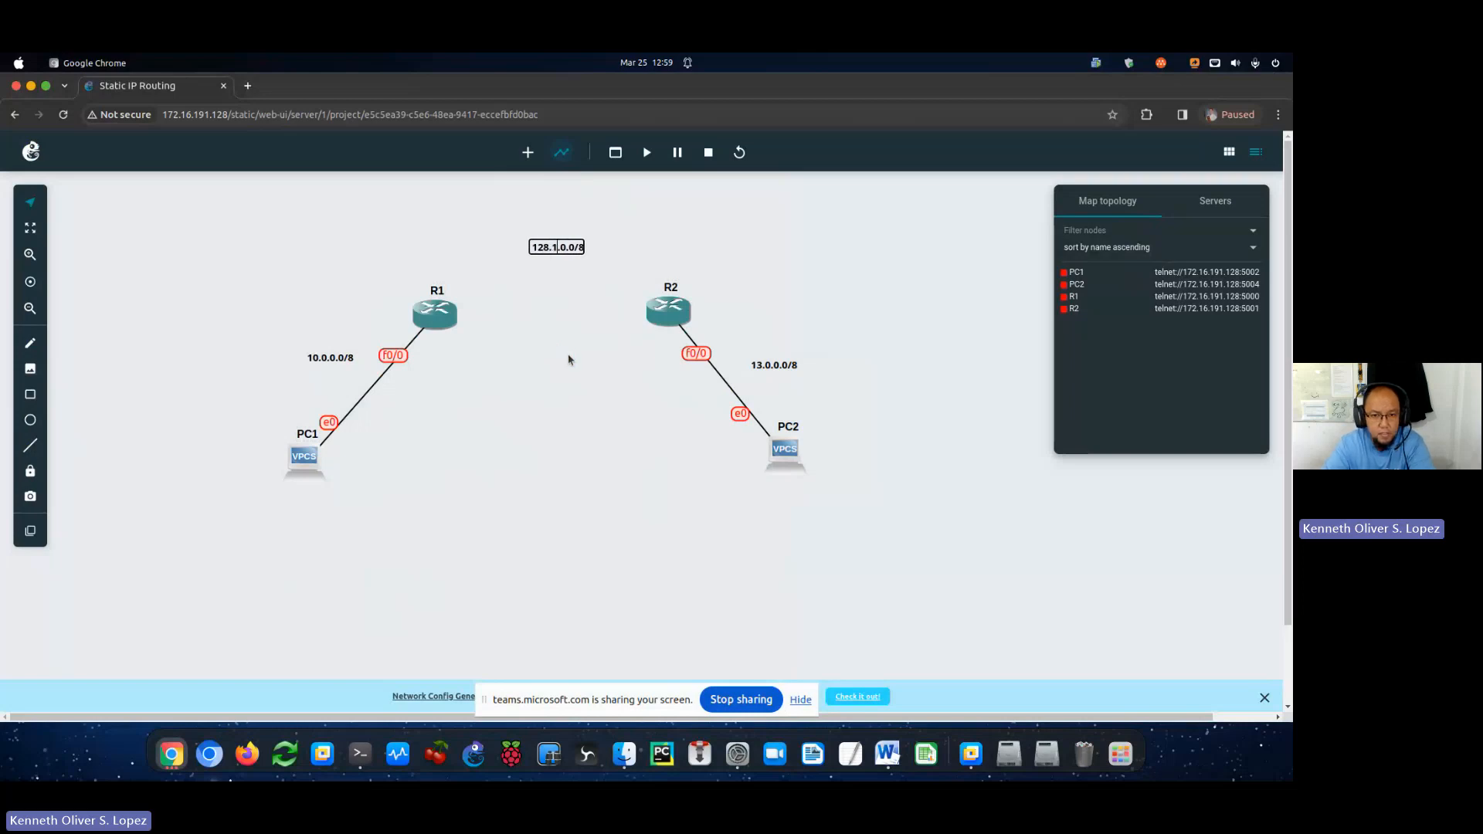
click(572, 359)
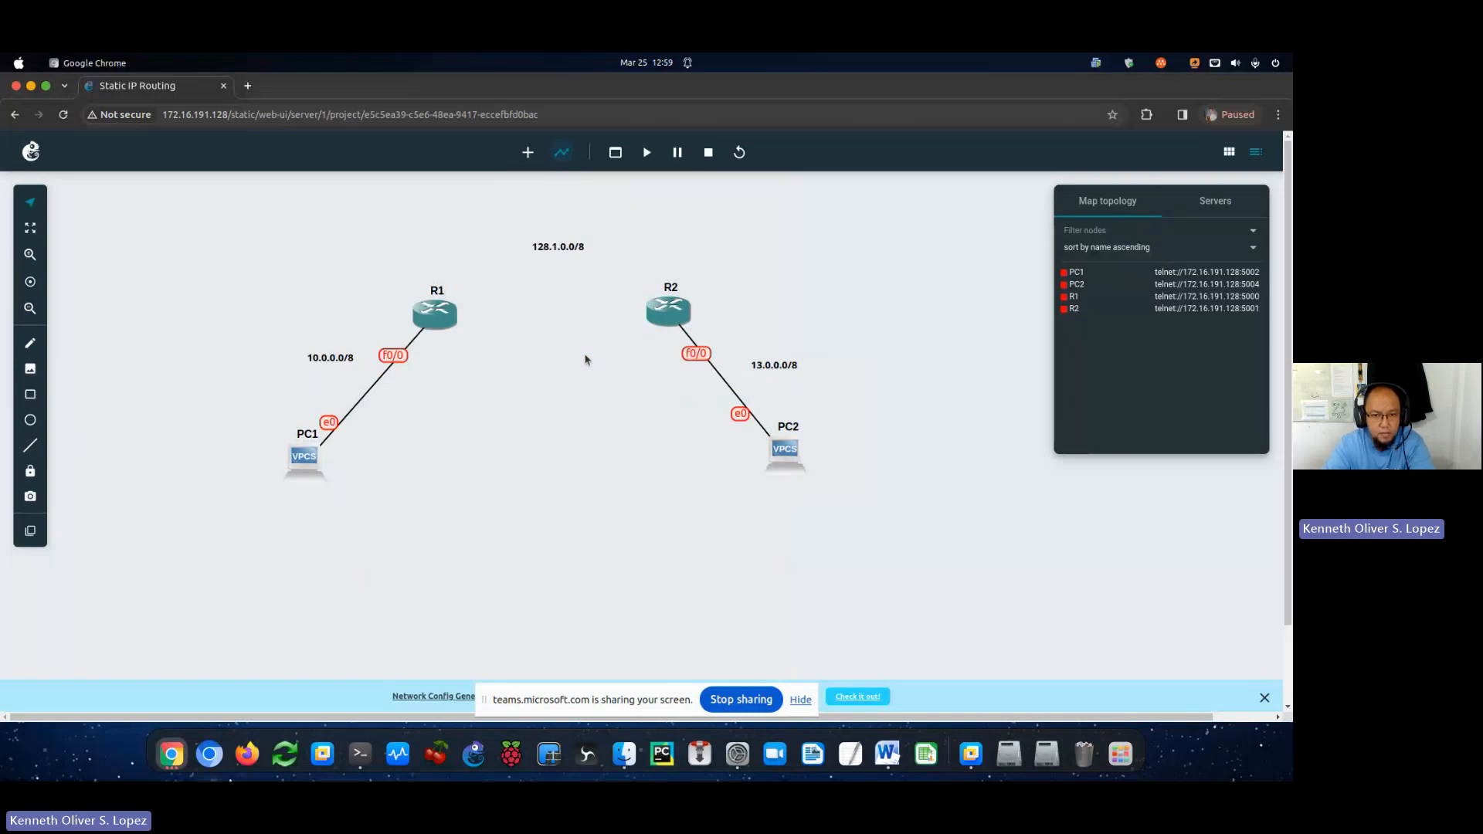
Change the network label beside the R2–PC2 link to 192.168.1.0/8.
click(771, 370)
key(BackSpace)
text(92)
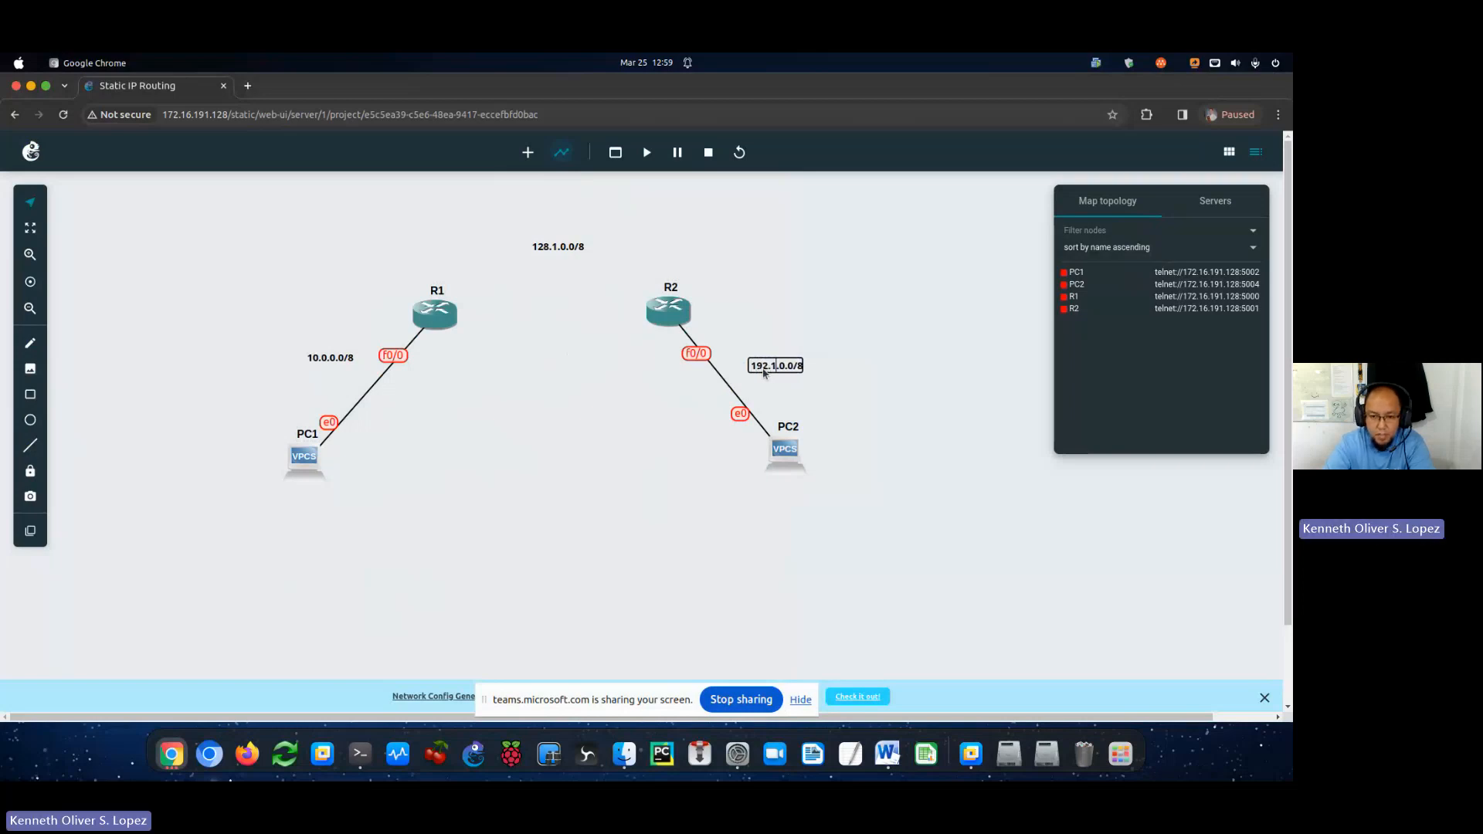
text(.168)
key(BackSpace)
key(BackSpace)
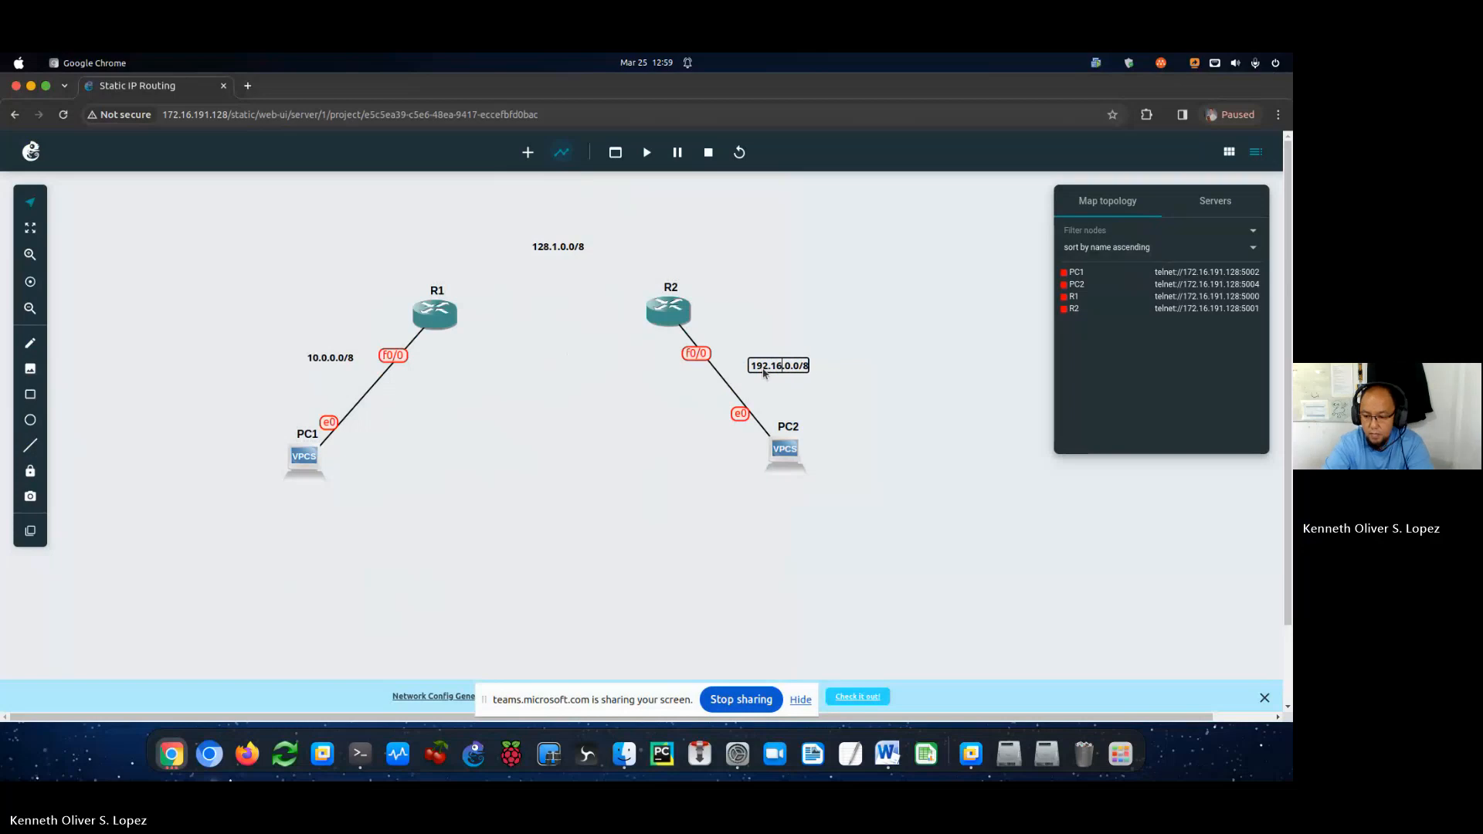
text(8)
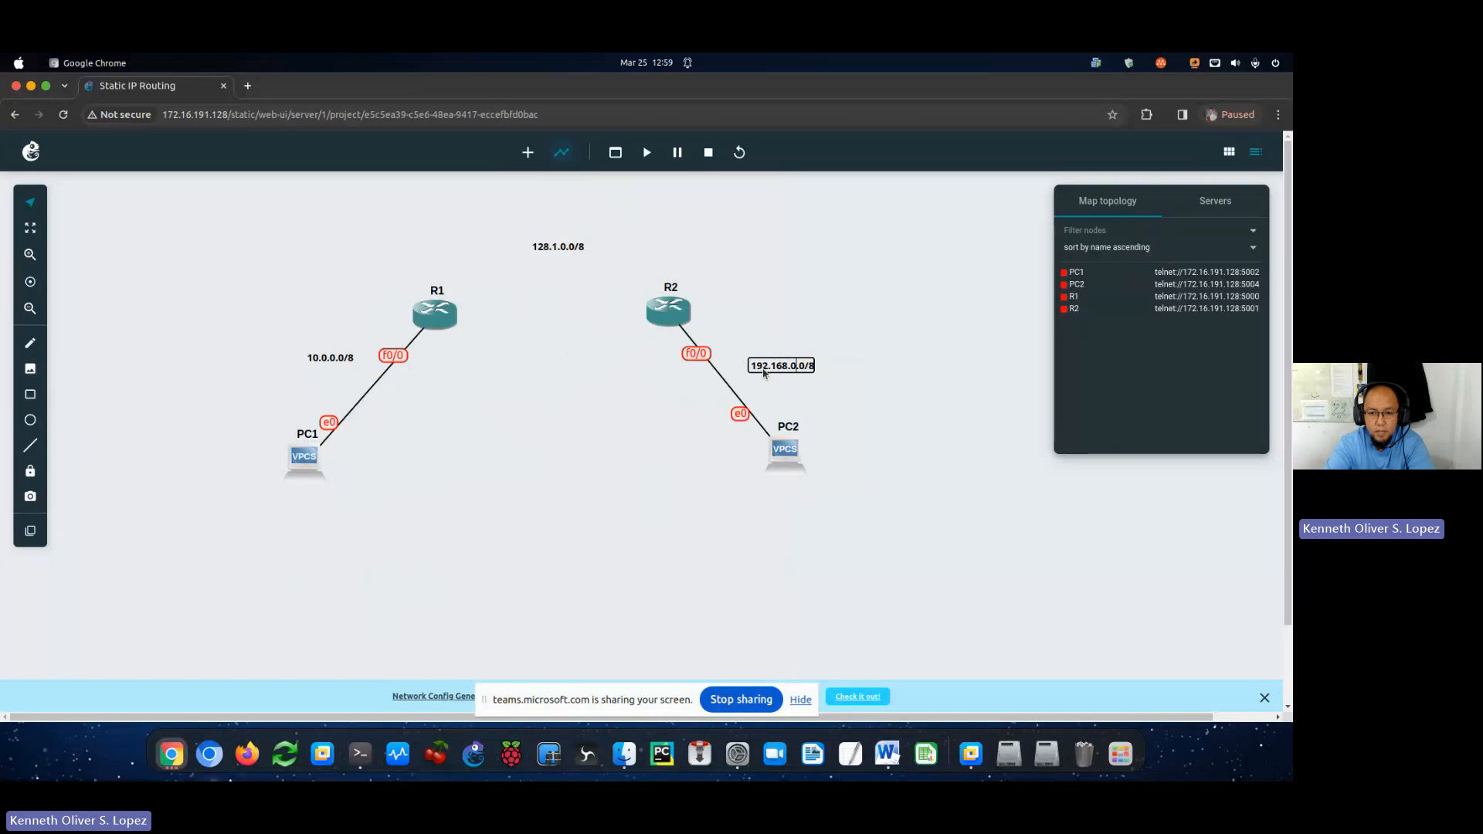
click(781, 300)
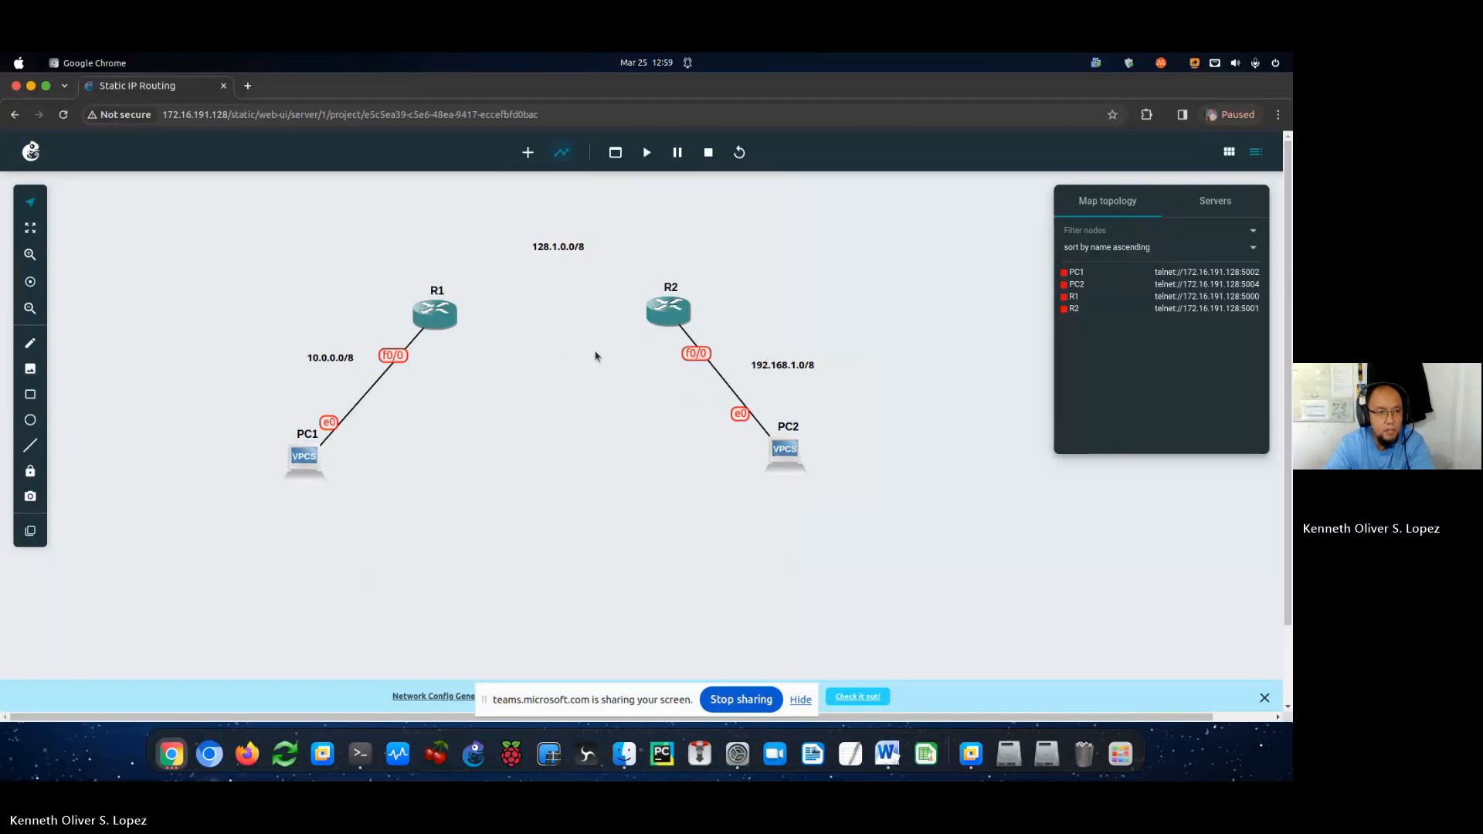
Lower the 128.1.0.0/8 label slightly so that it fits within the enlarged topology.
click(30, 256)
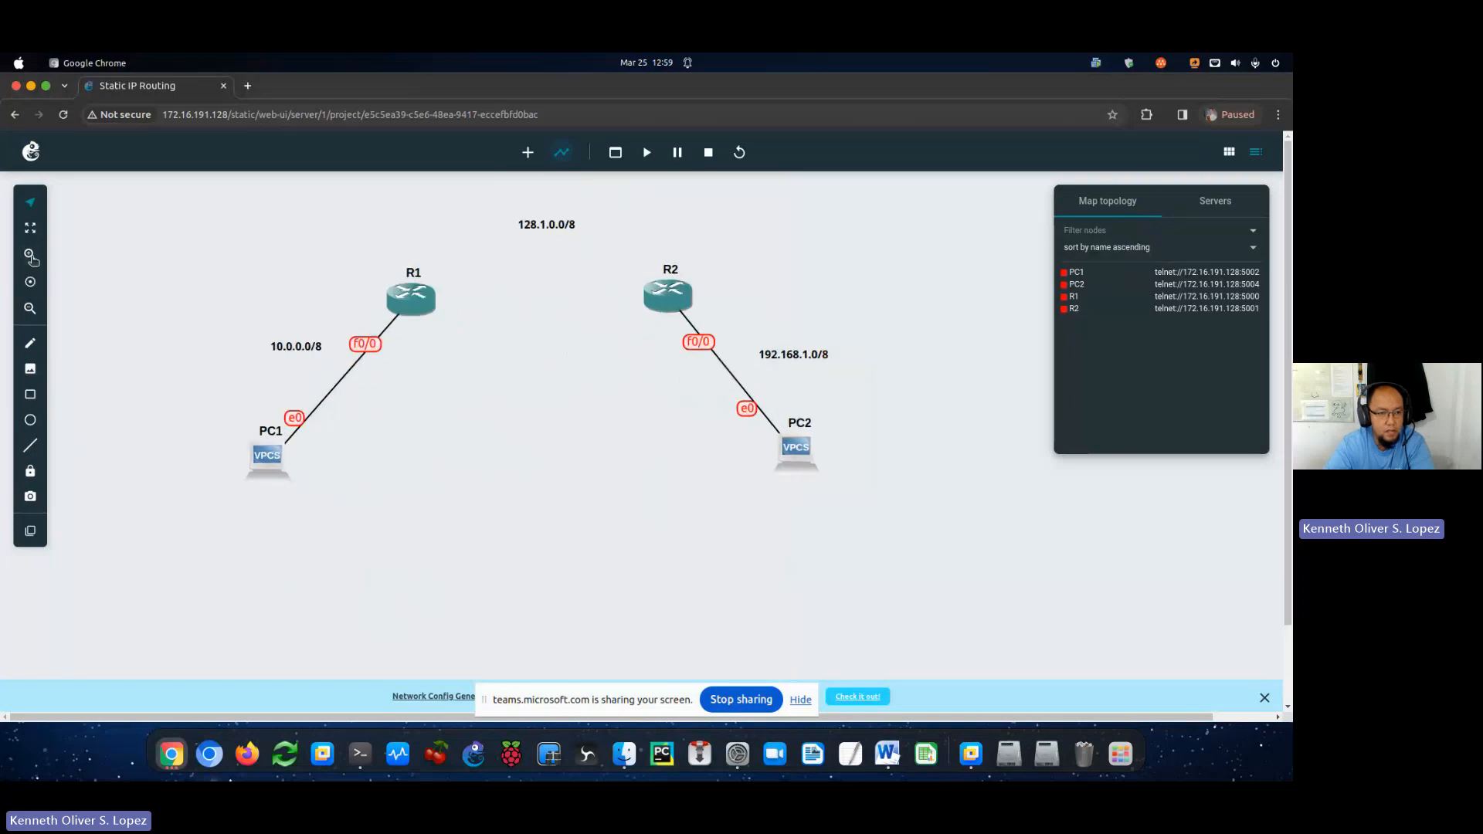
click(30, 256)
click(30, 255)
click(31, 256)
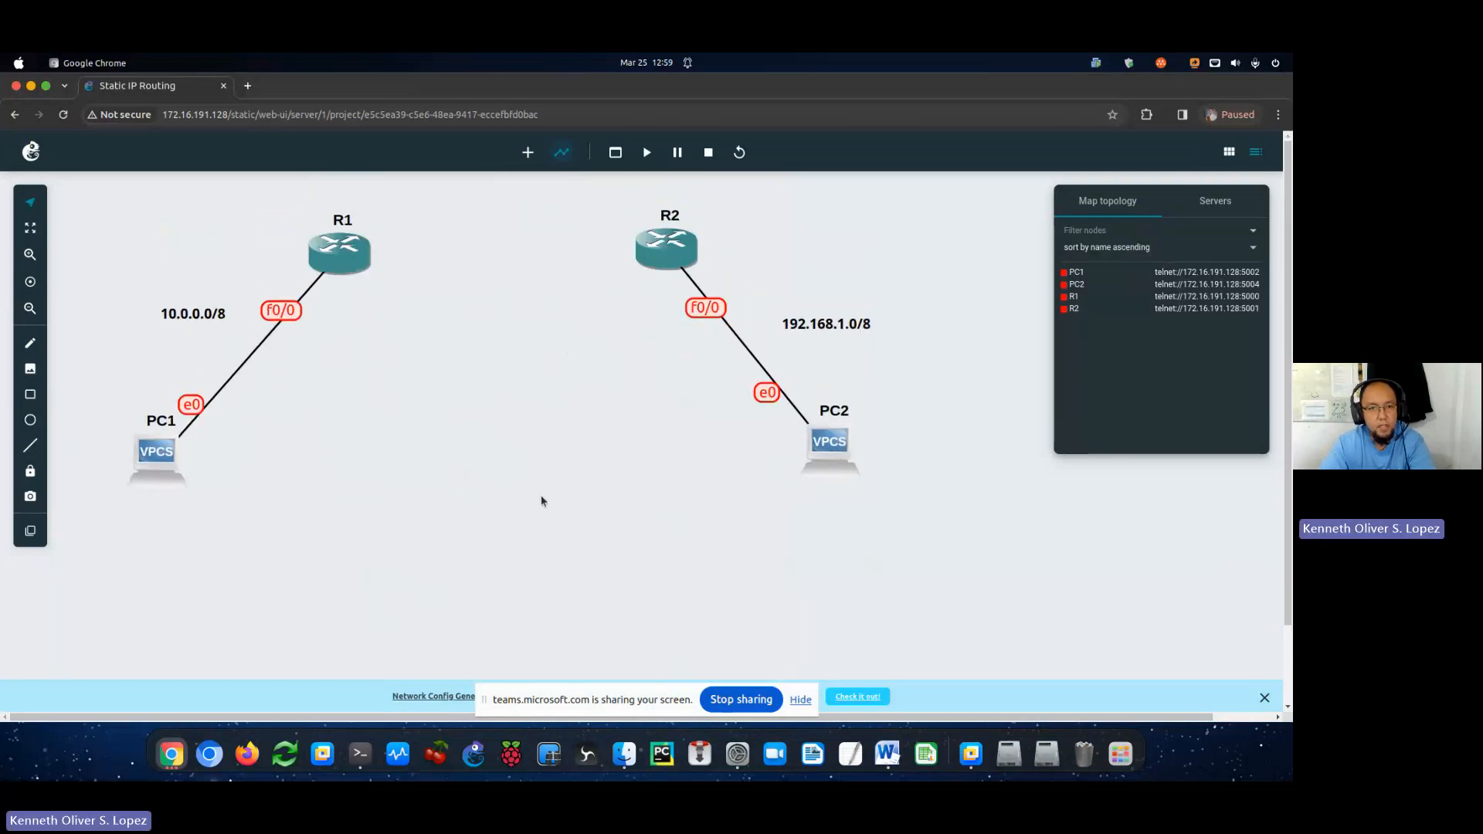
key(ctrl+minus)
key(ctrl+plus)
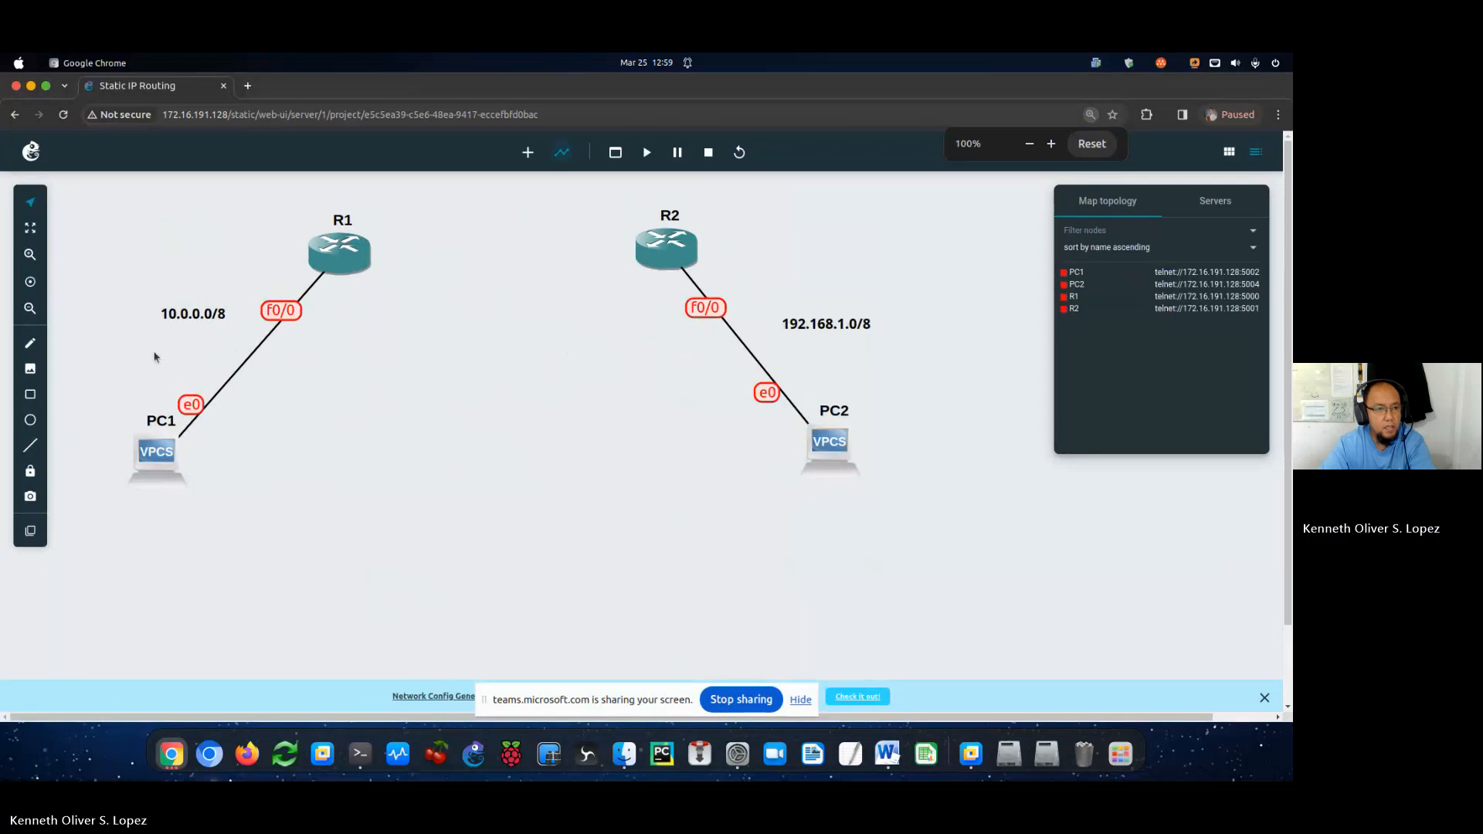
click(31, 307)
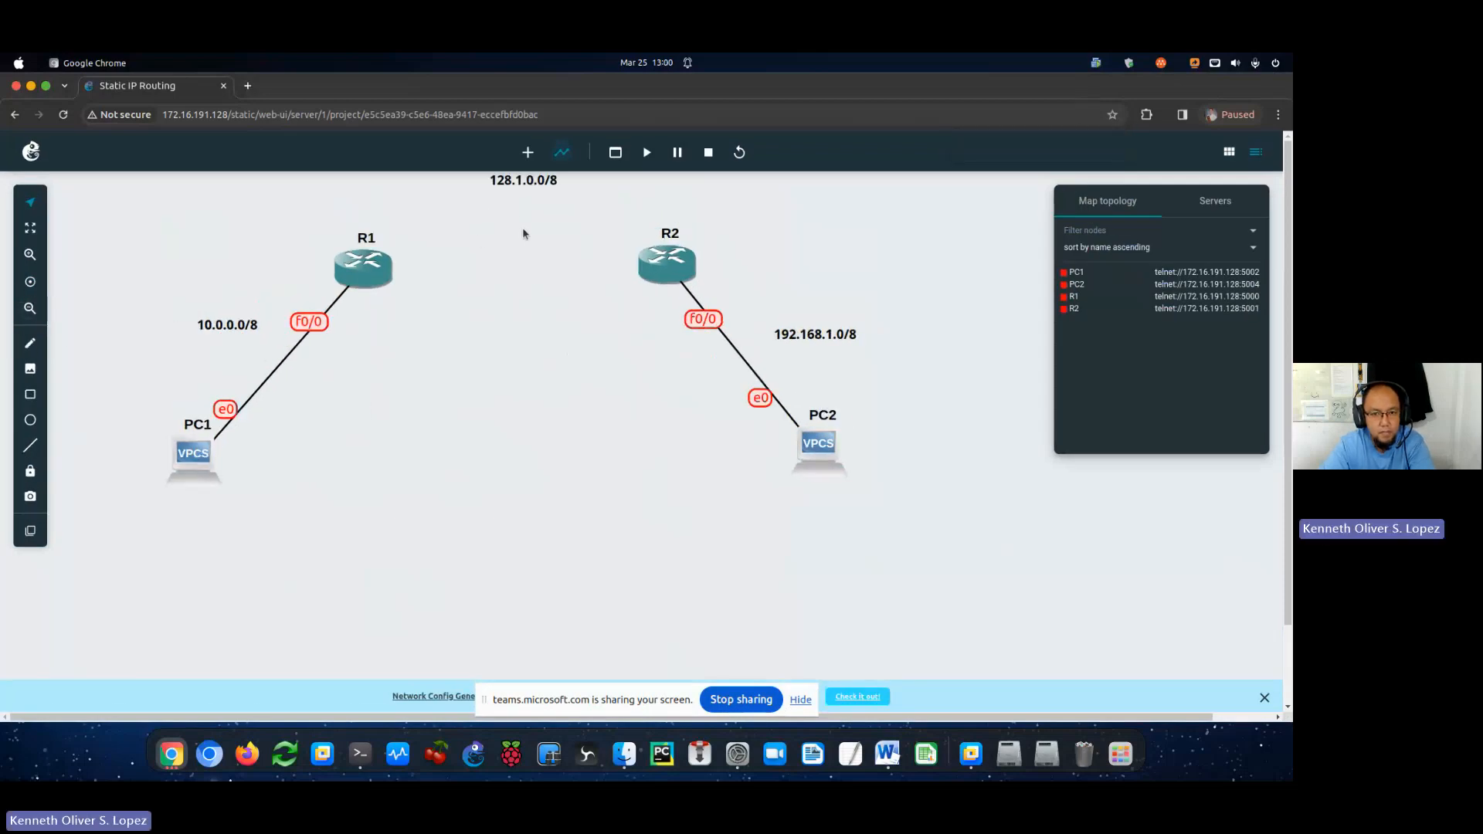
drag(524, 182, 520, 206)
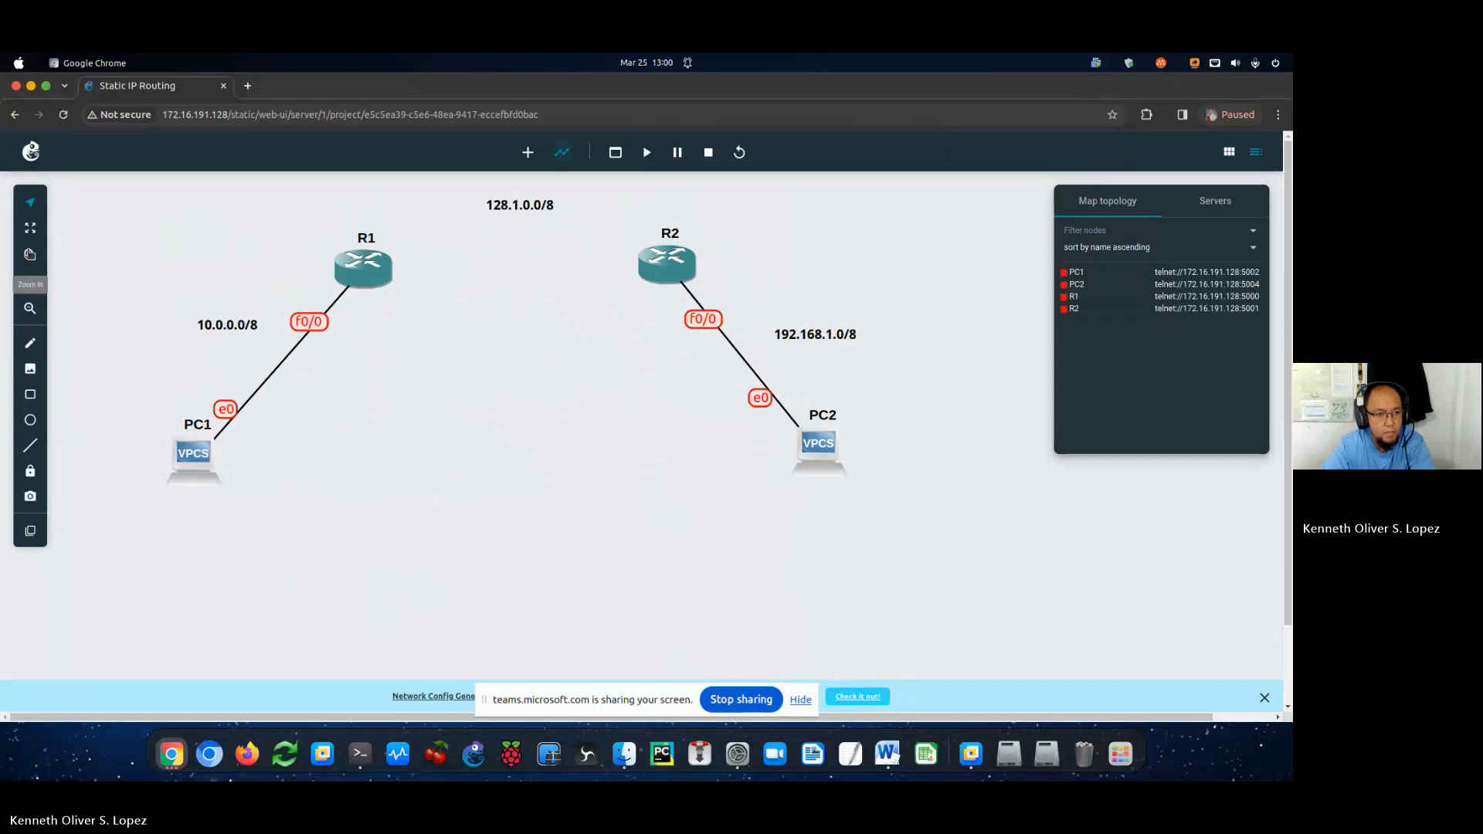
click(30, 254)
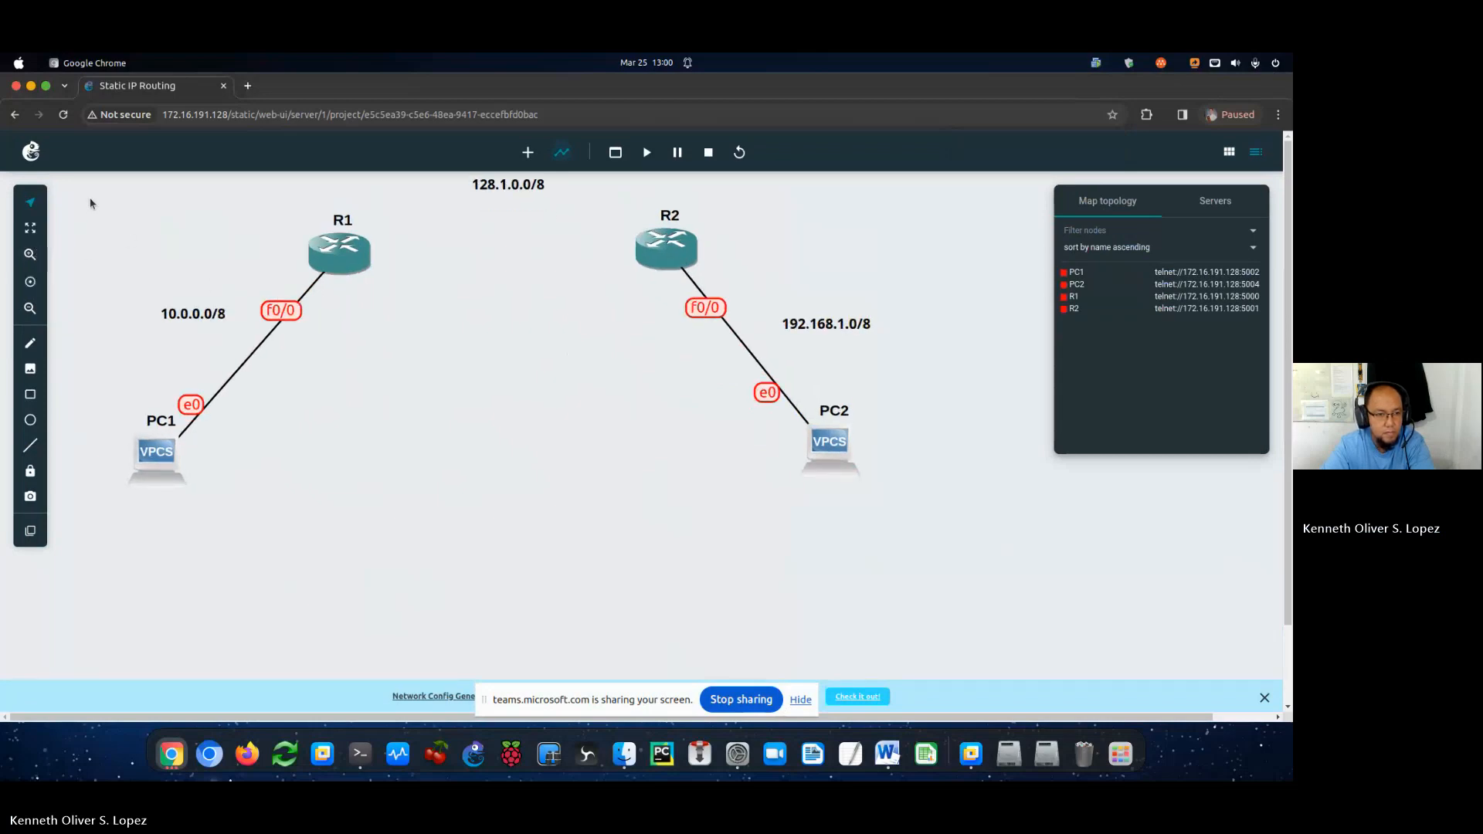
Move the whole topology down and to the right on the canvas, and raise the 128.1.0.0/8 label slightly above the routers.
drag(97, 176, 925, 536)
mouse_move(829, 444)
mouse_down()
mouse_move(888, 511)
mouse_move(931, 527)
mouse_move(824, 448)
mouse_up()
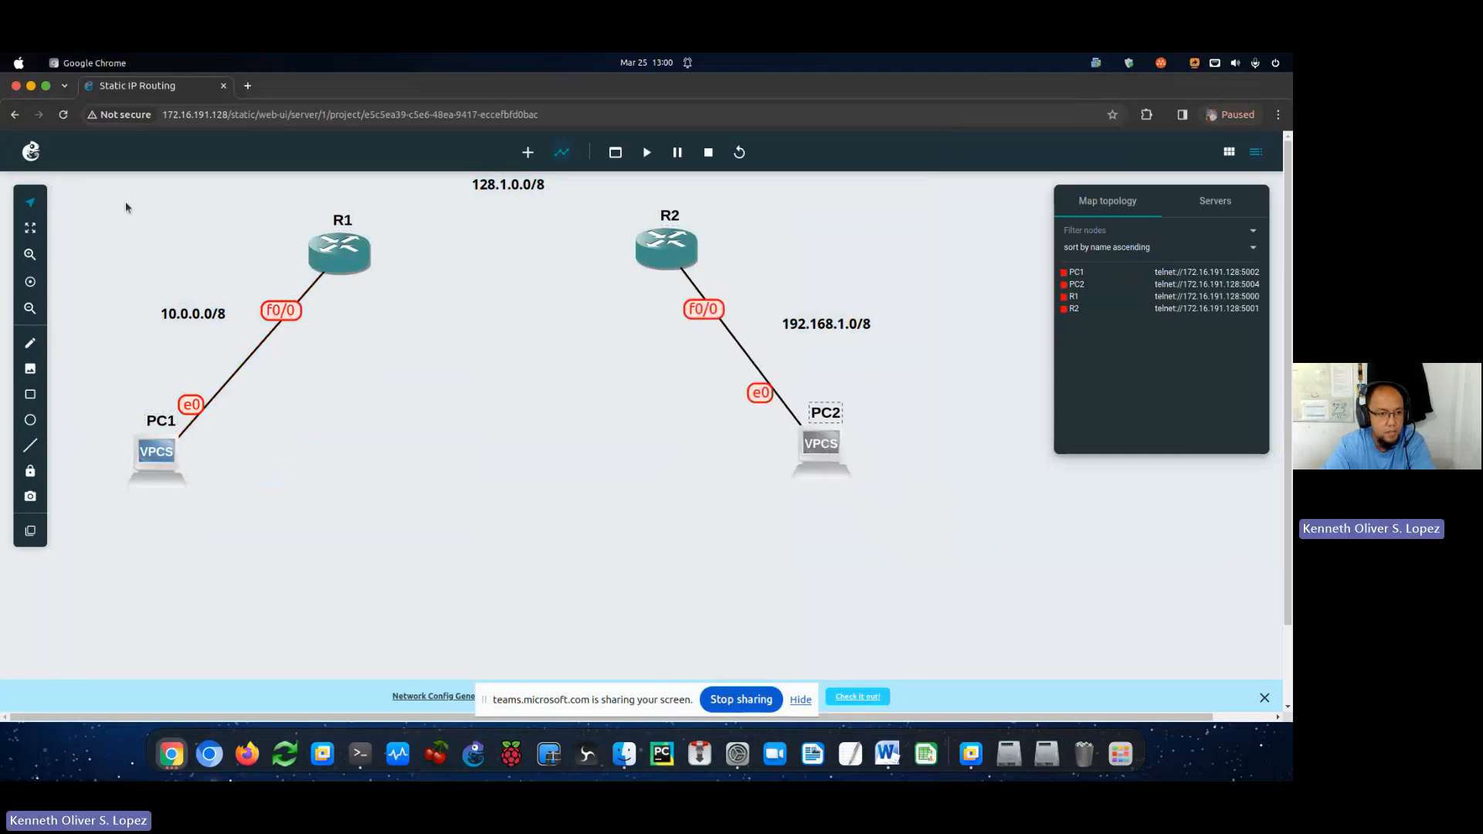
drag(87, 179, 909, 542)
drag(680, 251, 727, 326)
click(591, 401)
key(ctrl+a)
click(685, 492)
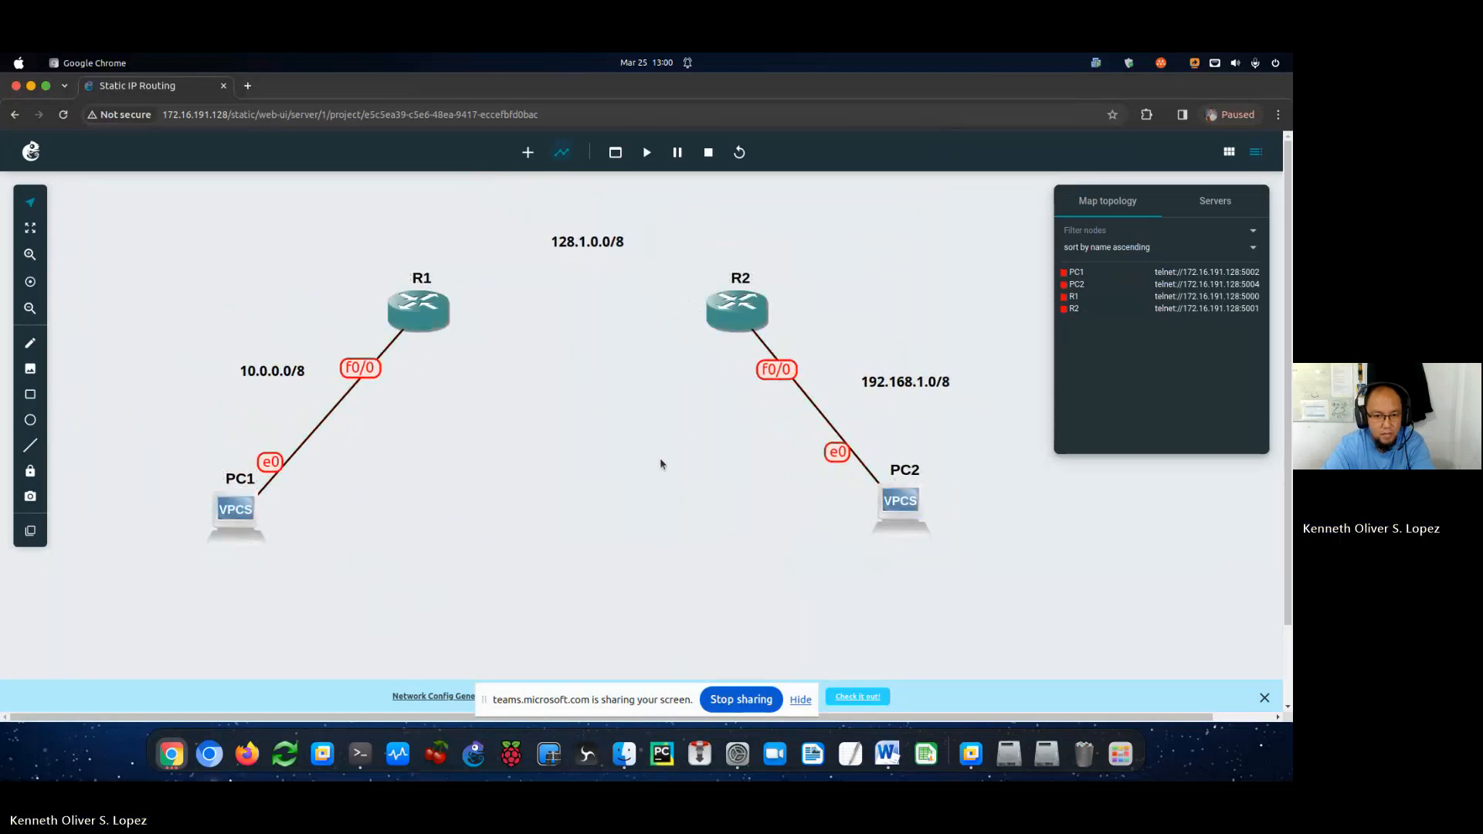
drag(628, 257, 630, 242)
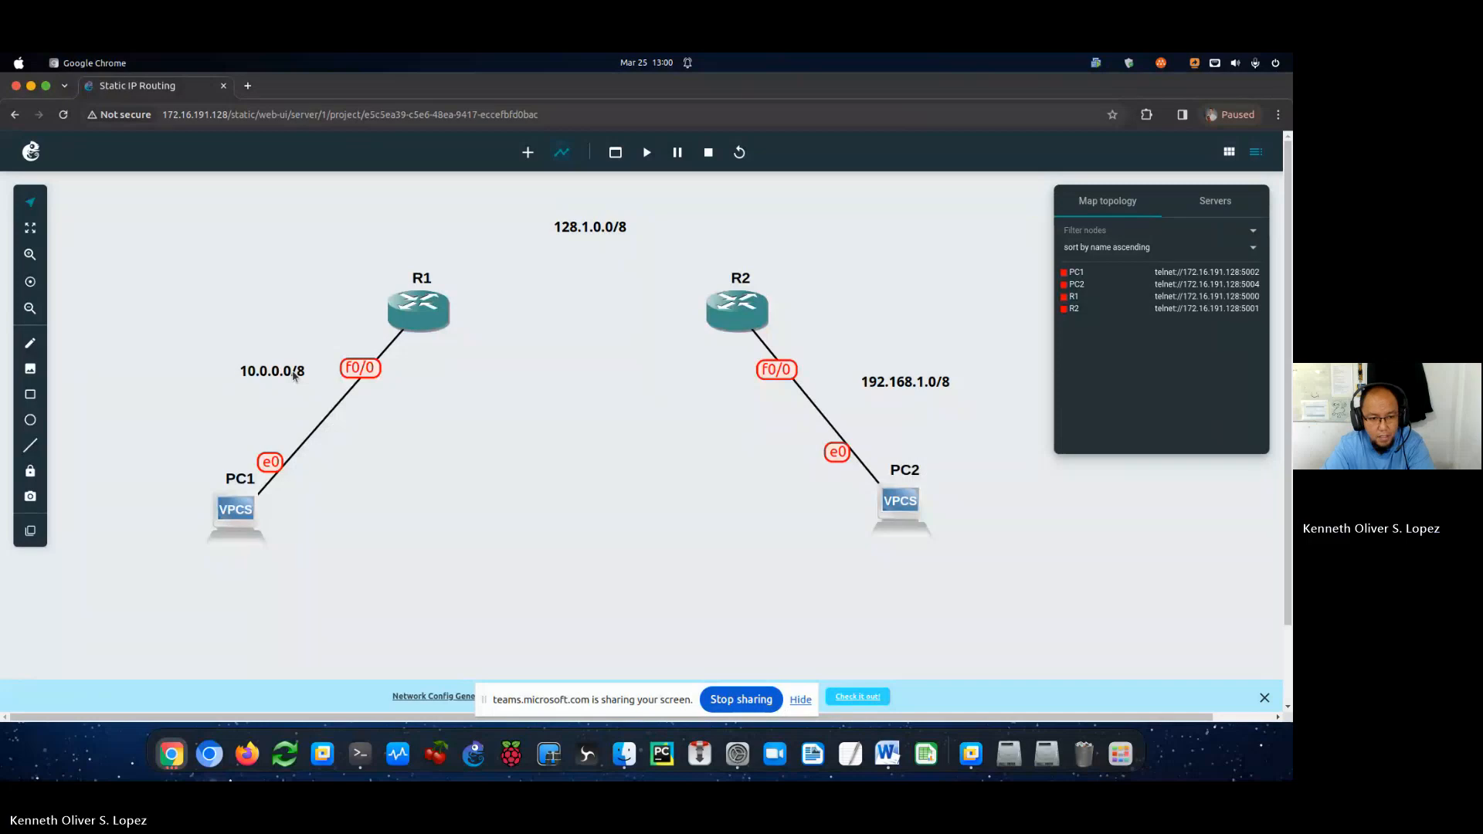
Move the 192.168.1.0/8 label slightly away from its link, and add a .1 text label beside R1's f0/0 end.
drag(901, 389, 907, 393)
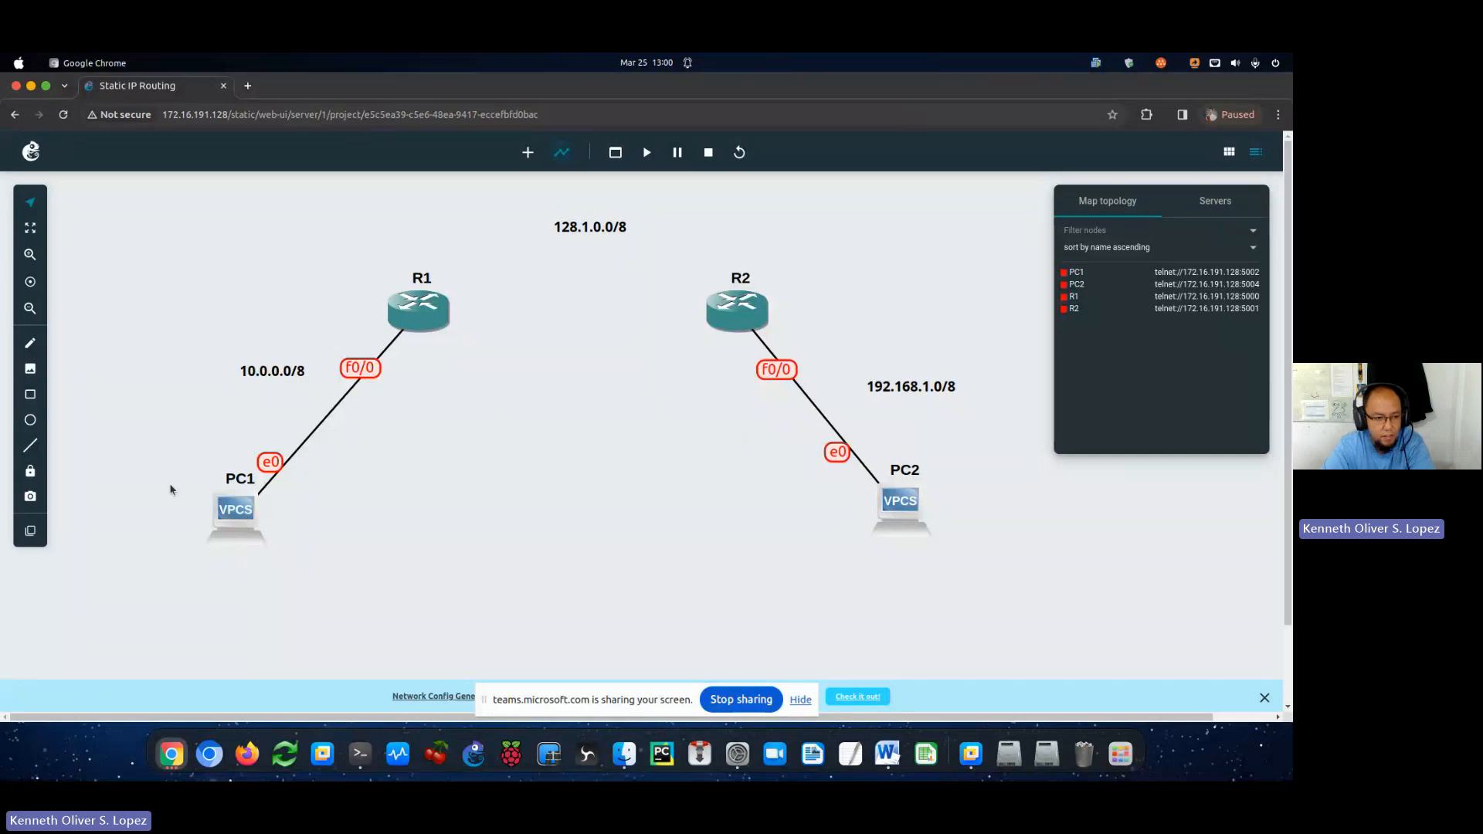
click(30, 343)
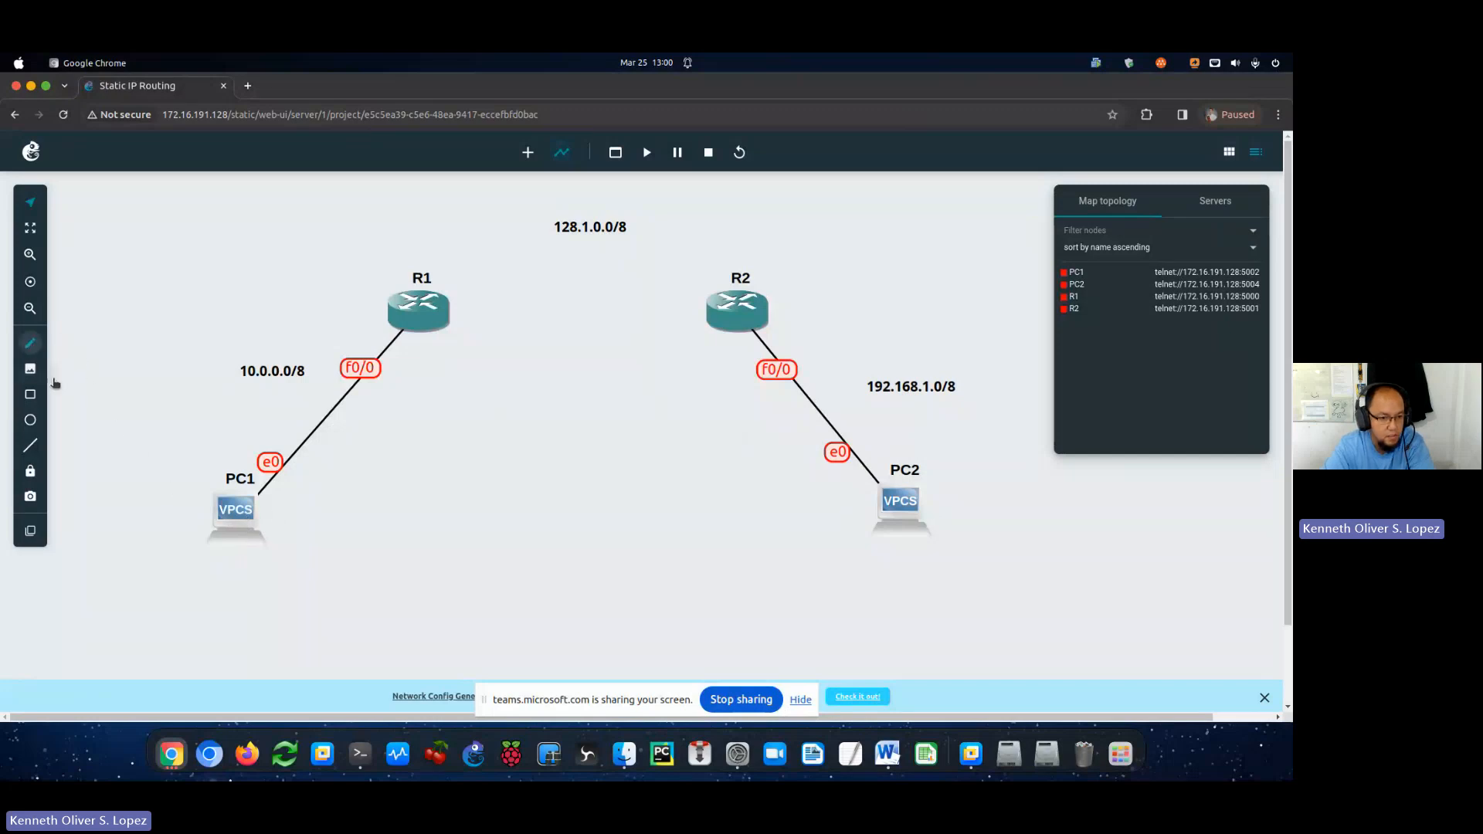
click(301, 521)
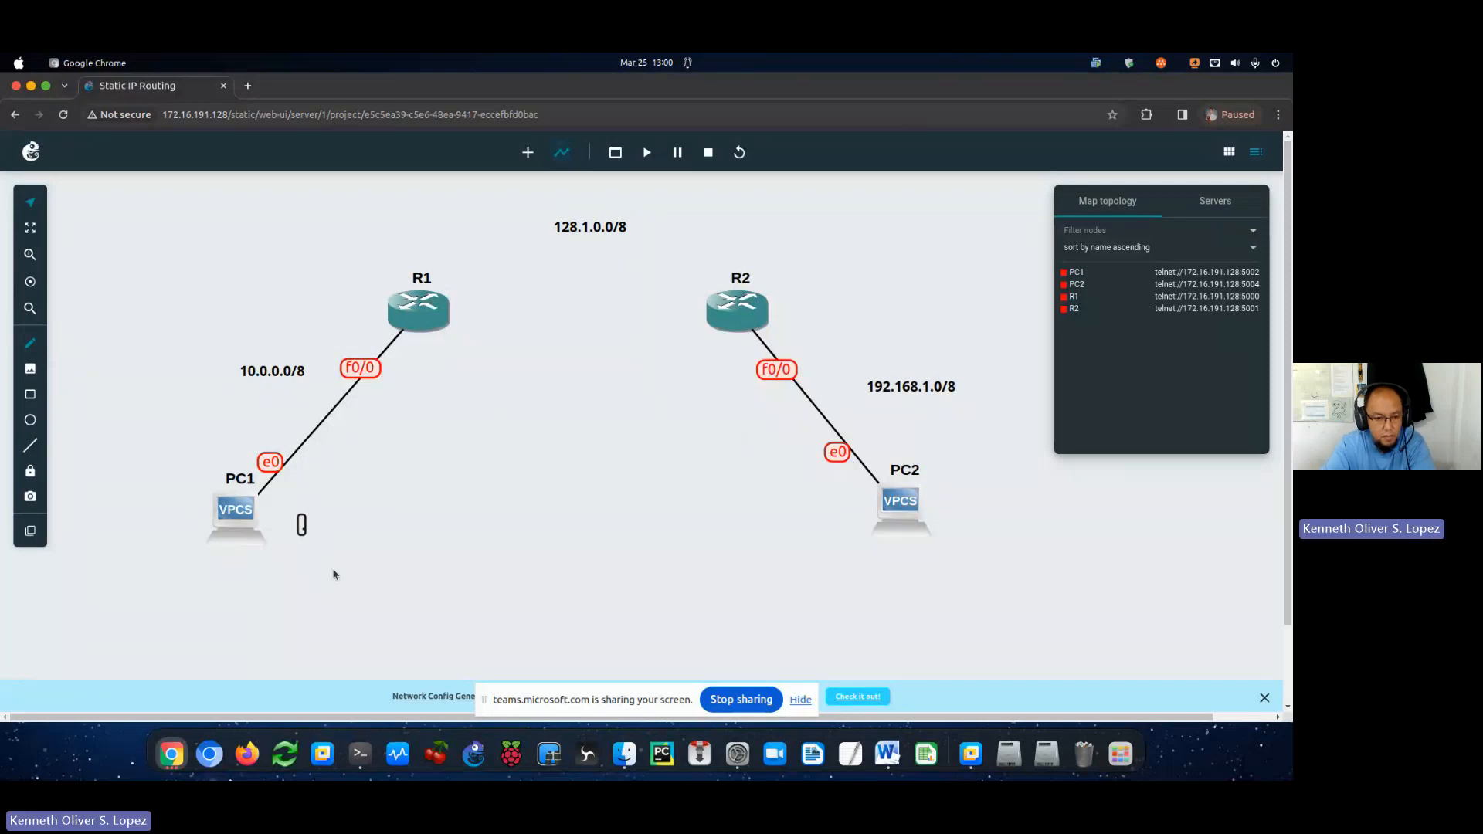
text(1)
click(332, 568)
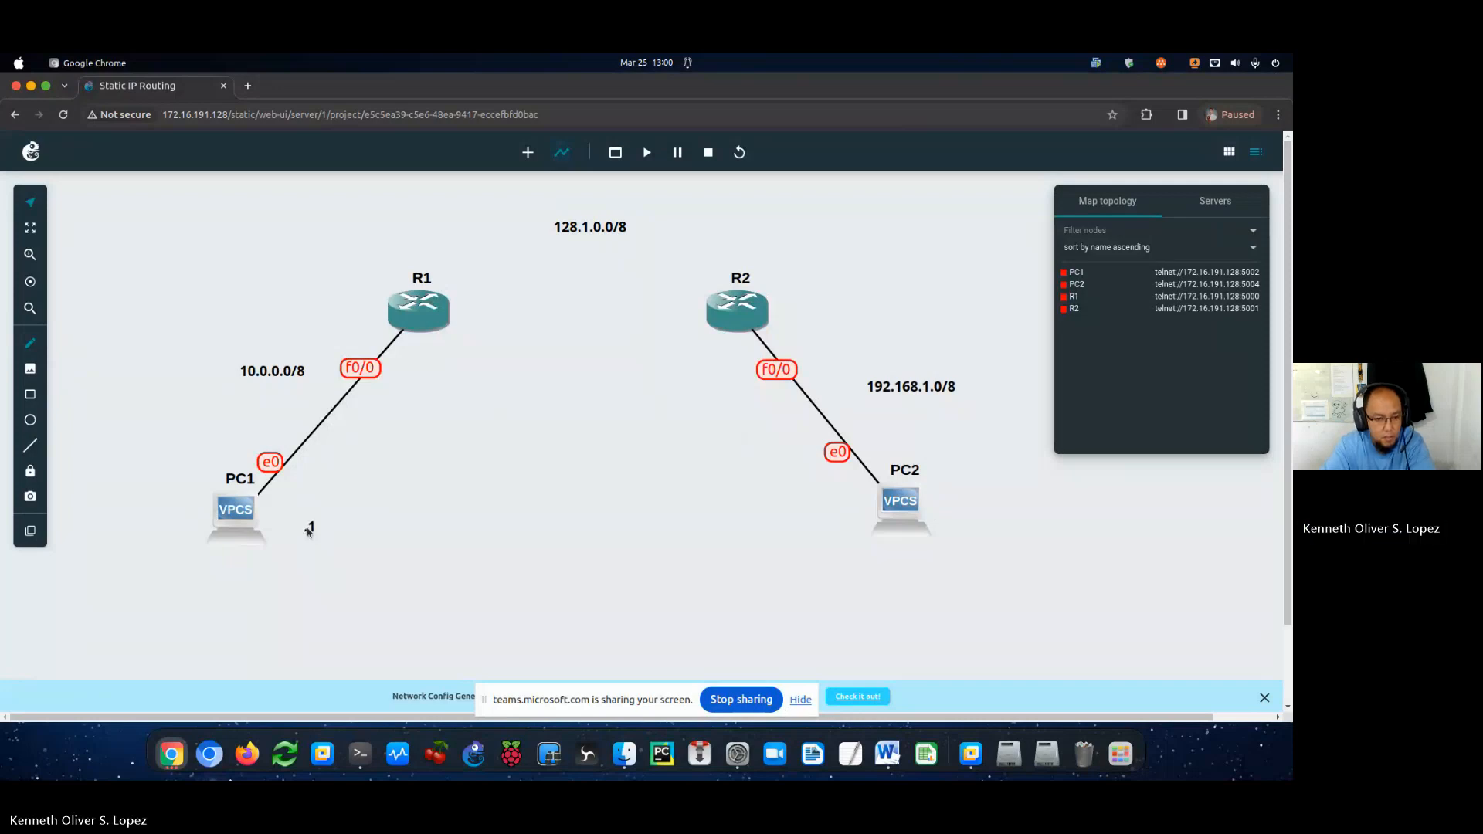
drag(308, 529, 382, 348)
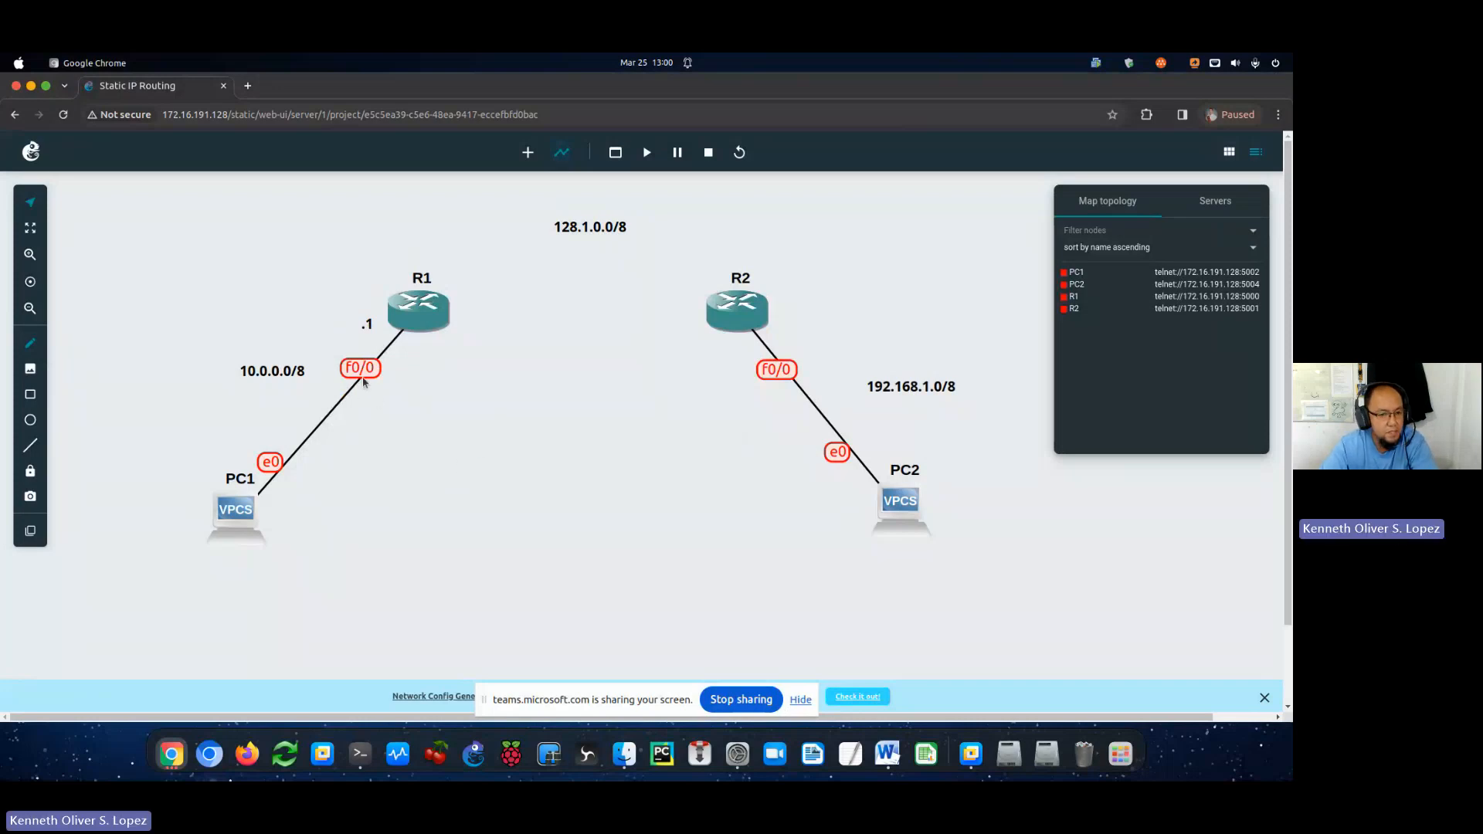
Add a .10 text label beside PC1 and align it with the PC icon.
click(30, 343)
click(276, 522)
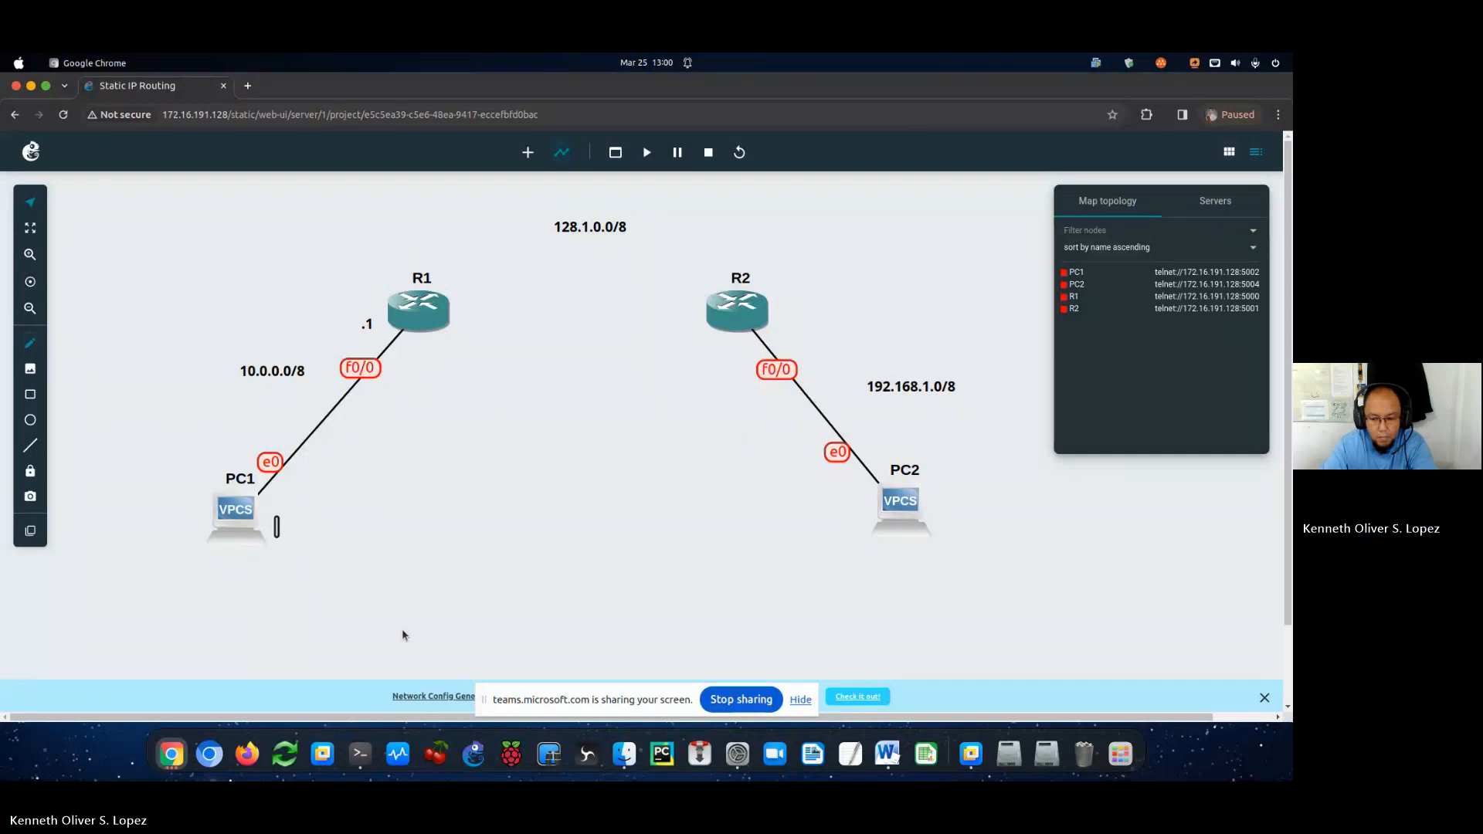
text(.10)
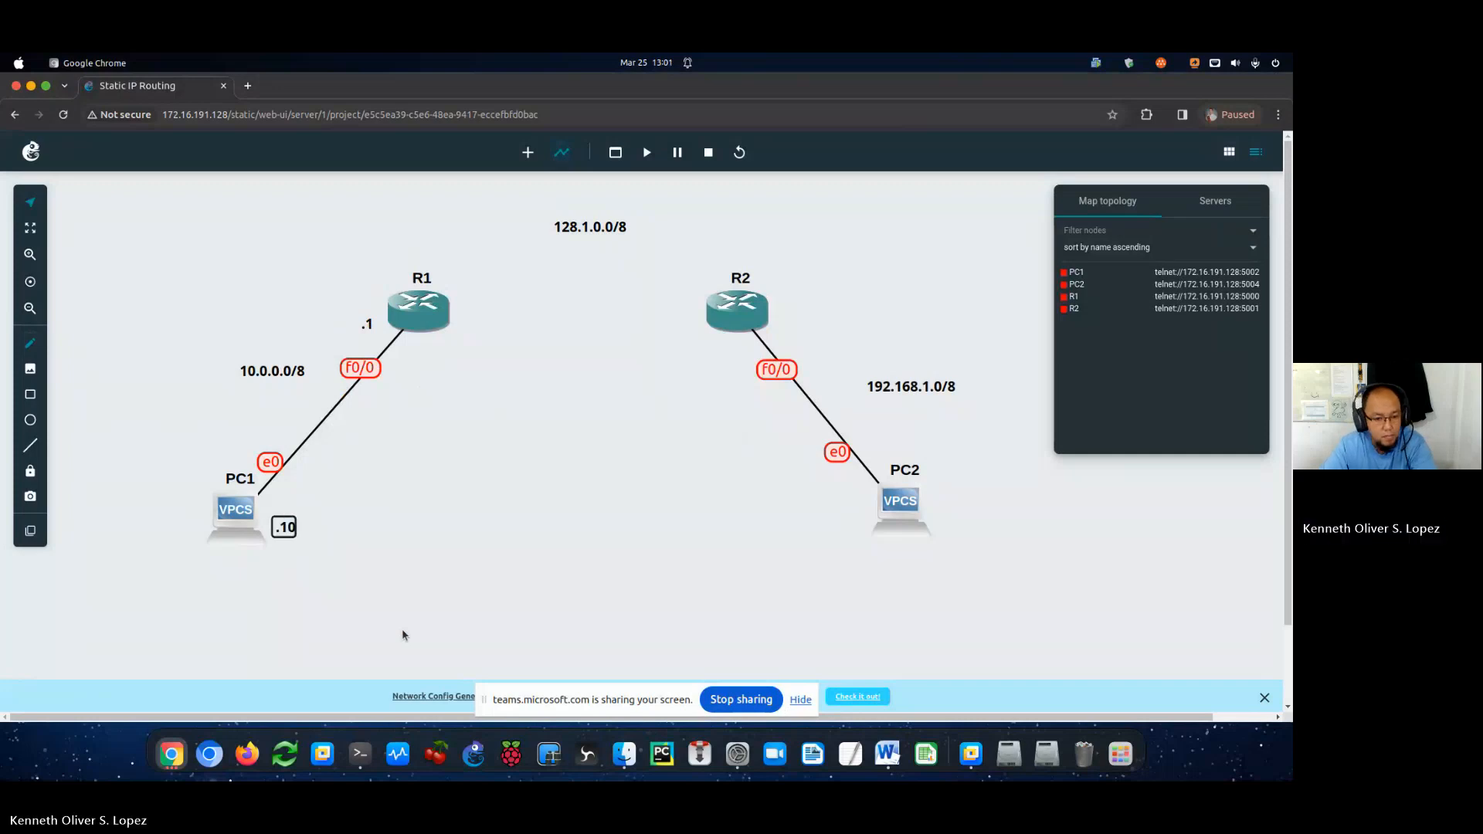
click(408, 618)
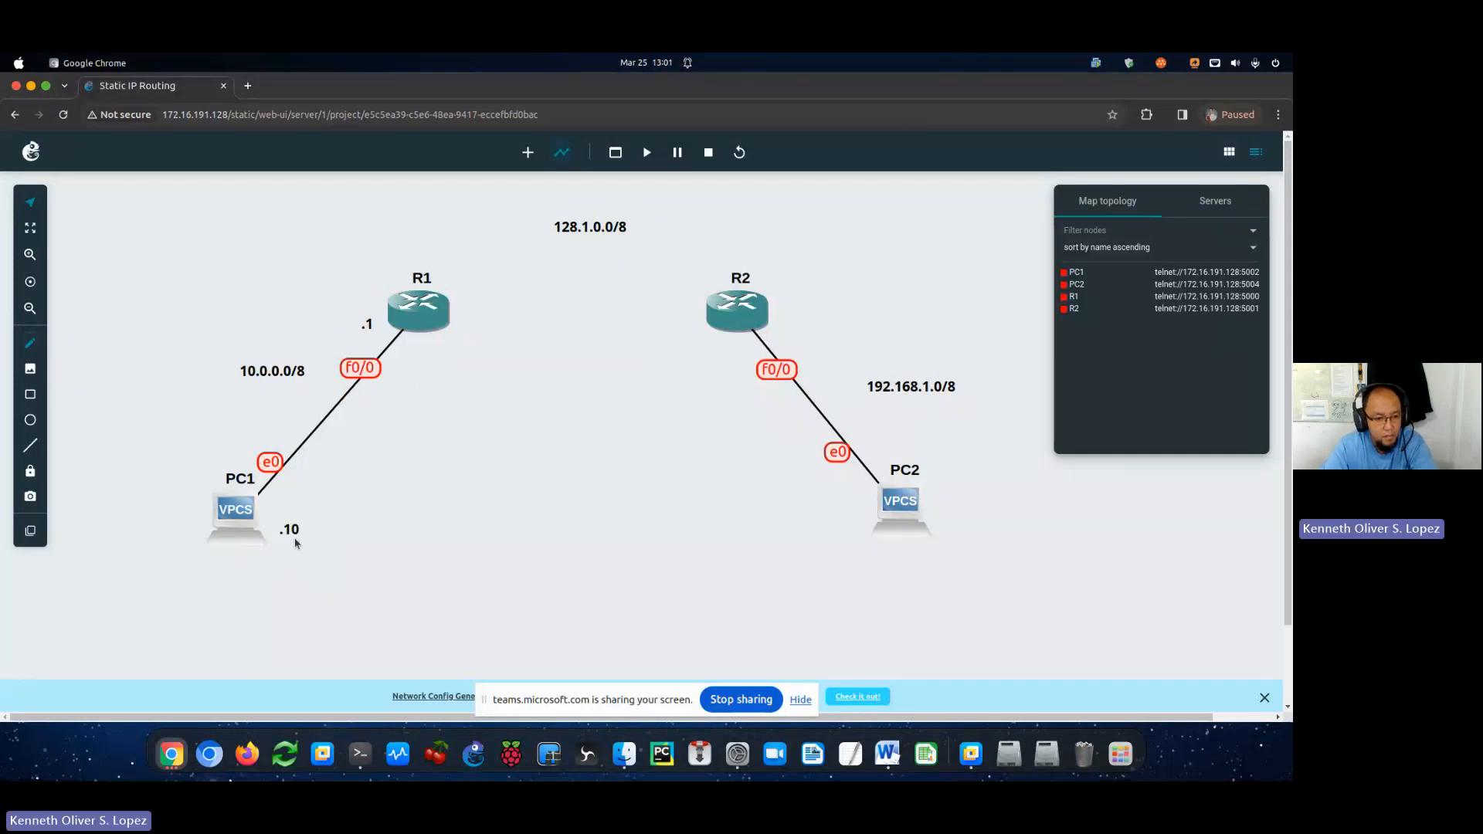
drag(292, 532, 285, 514)
drag(287, 516, 291, 511)
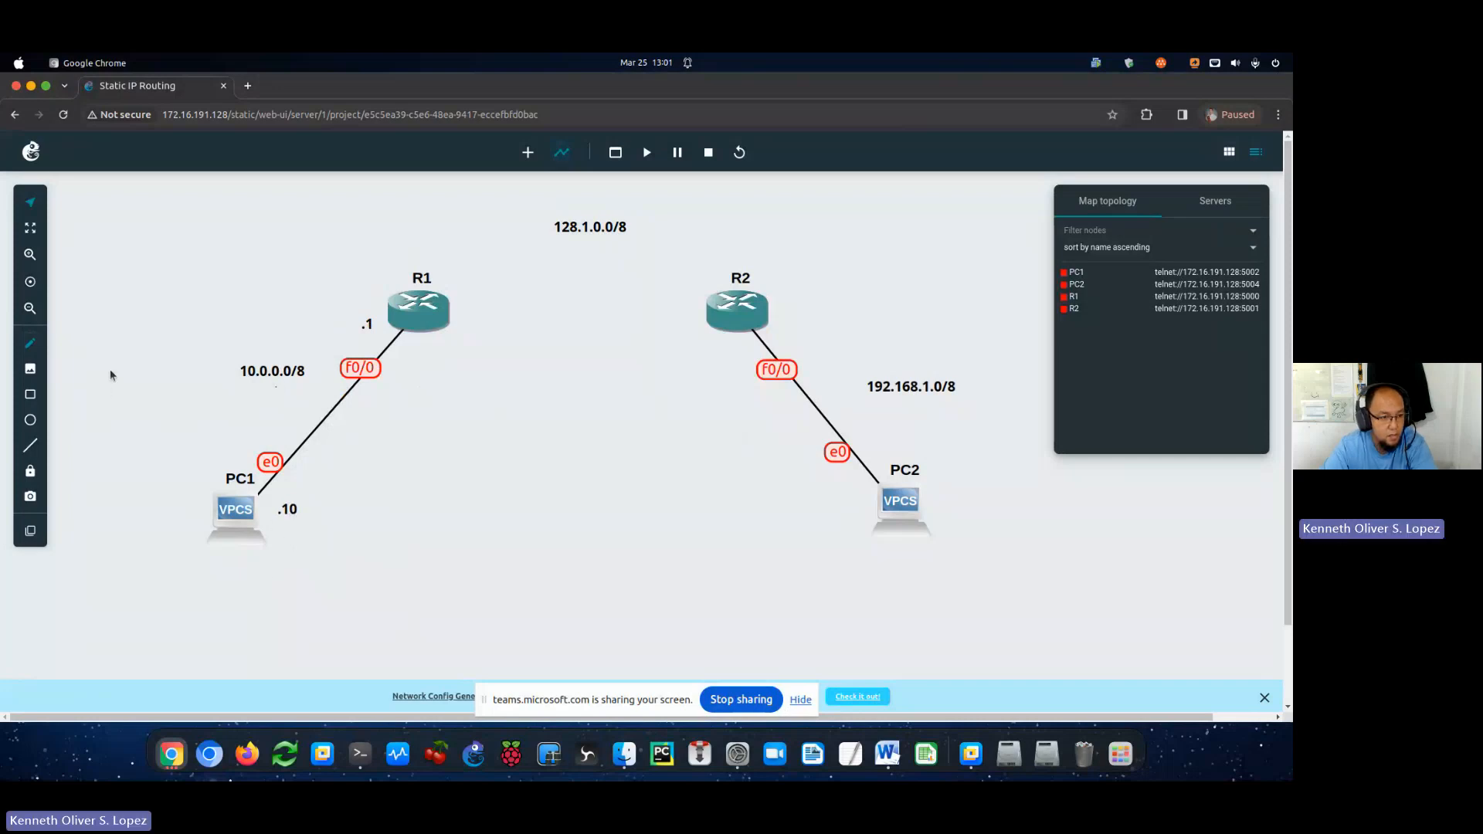
Add a 10.0.0.10/8 text label directly beneath PC1.
click(30, 342)
click(206, 570)
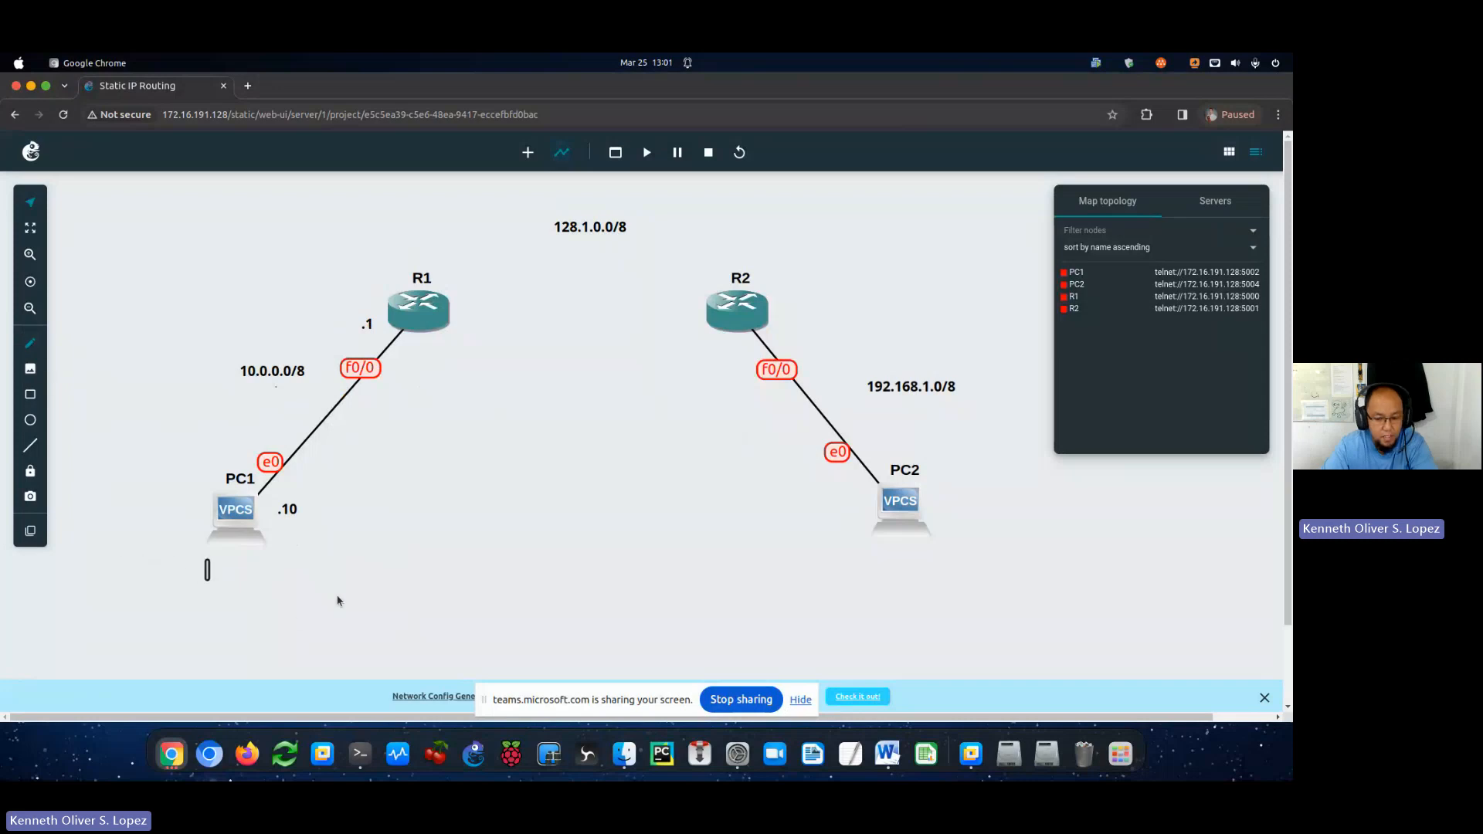
text(10.0.0.1)
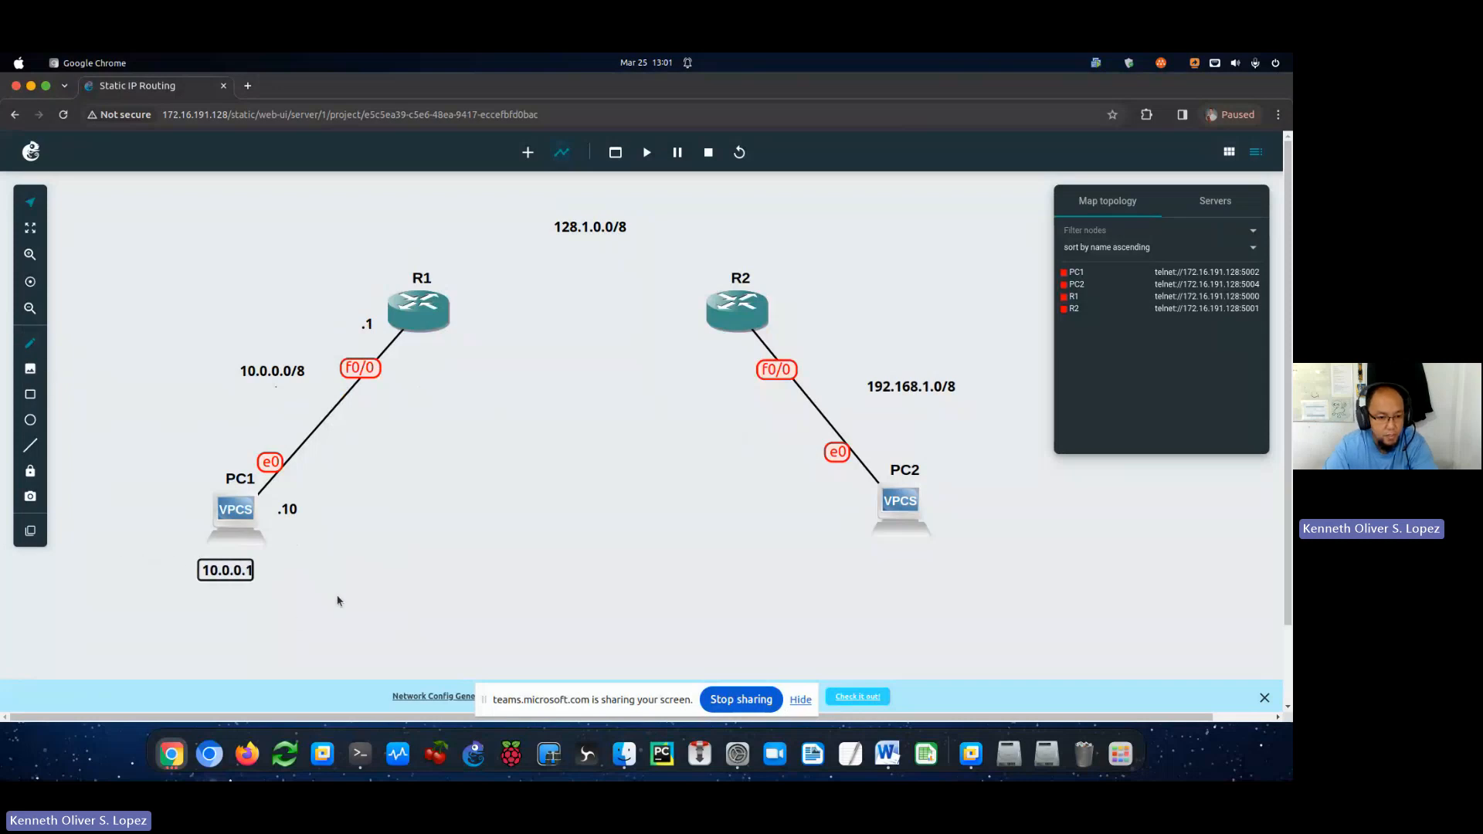
text(0/8)
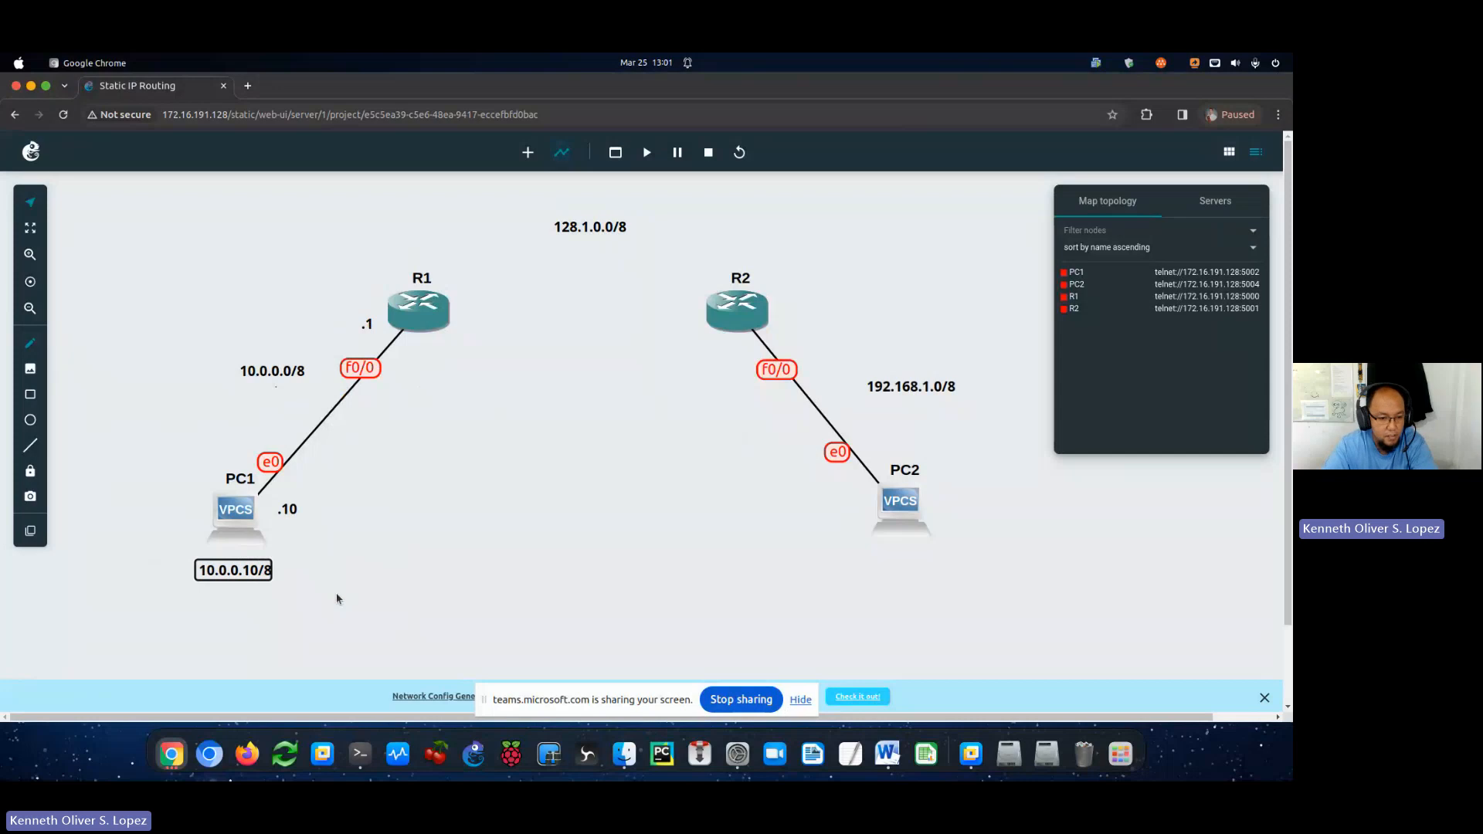
click(336, 594)
drag(281, 575, 275, 566)
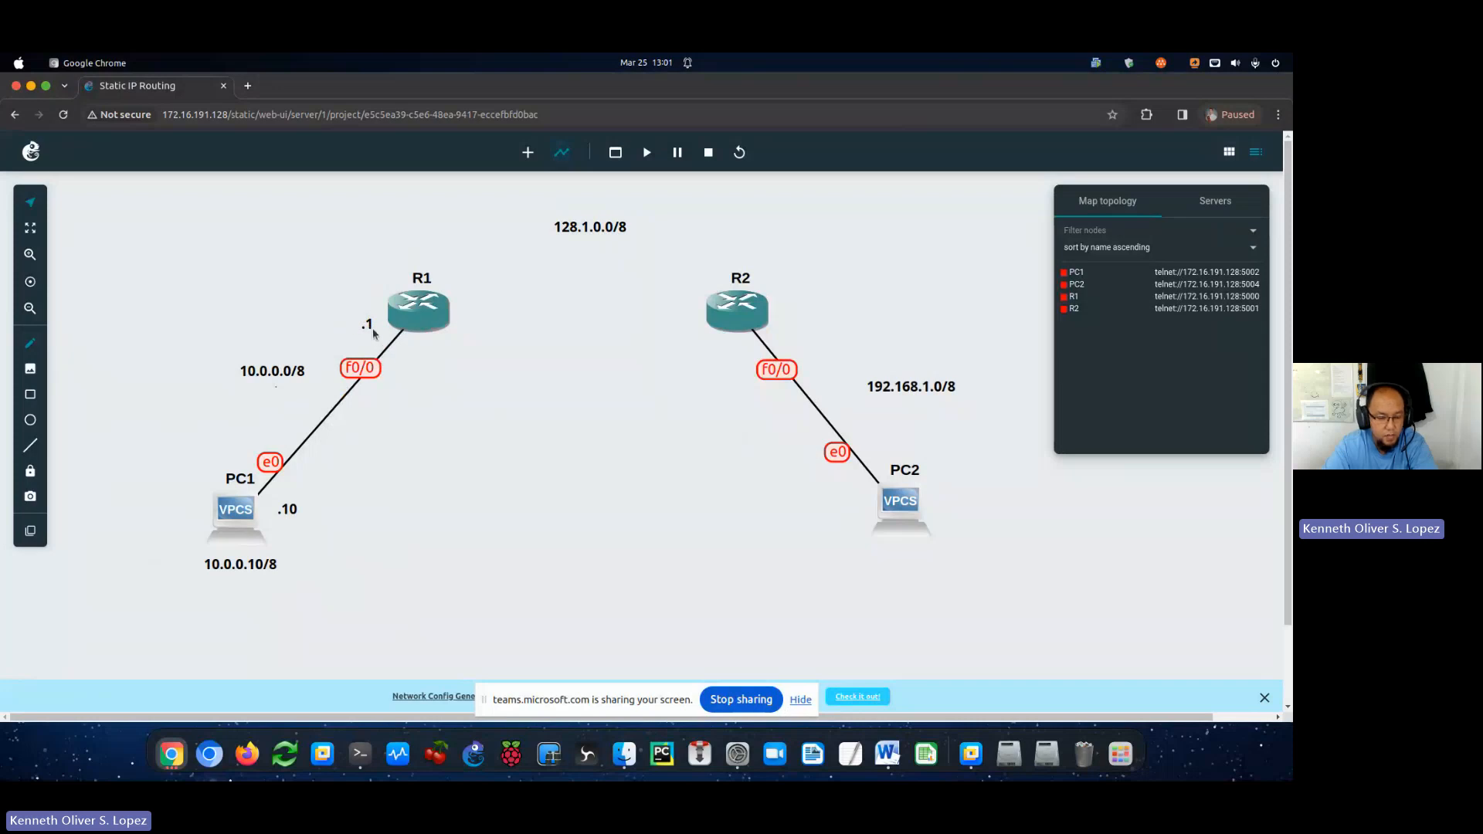
Duplicate PC1's .10 label and place the copy beside PC2.
right_click(288, 508)
click(308, 519)
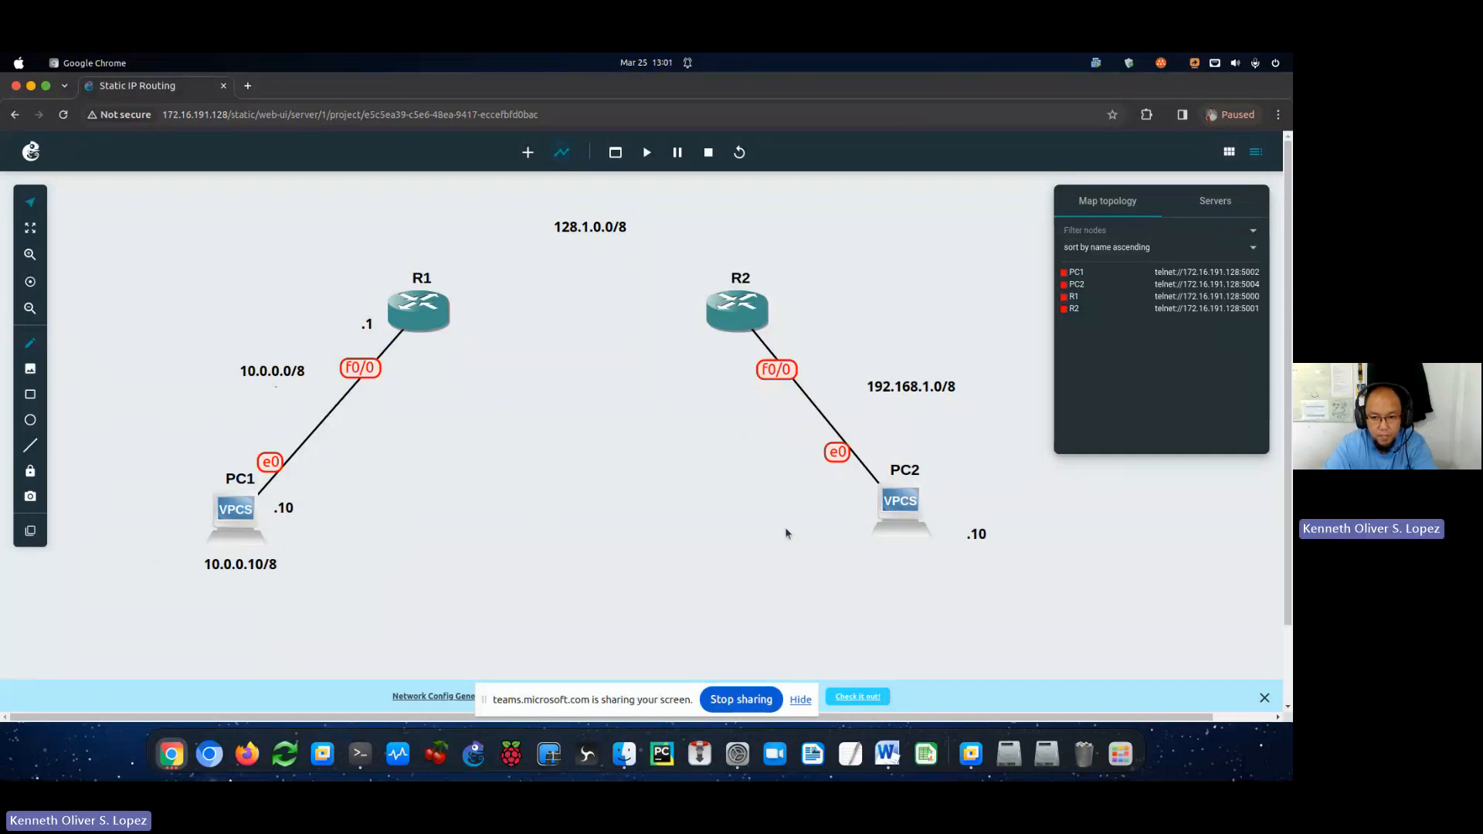
drag(785, 529, 857, 496)
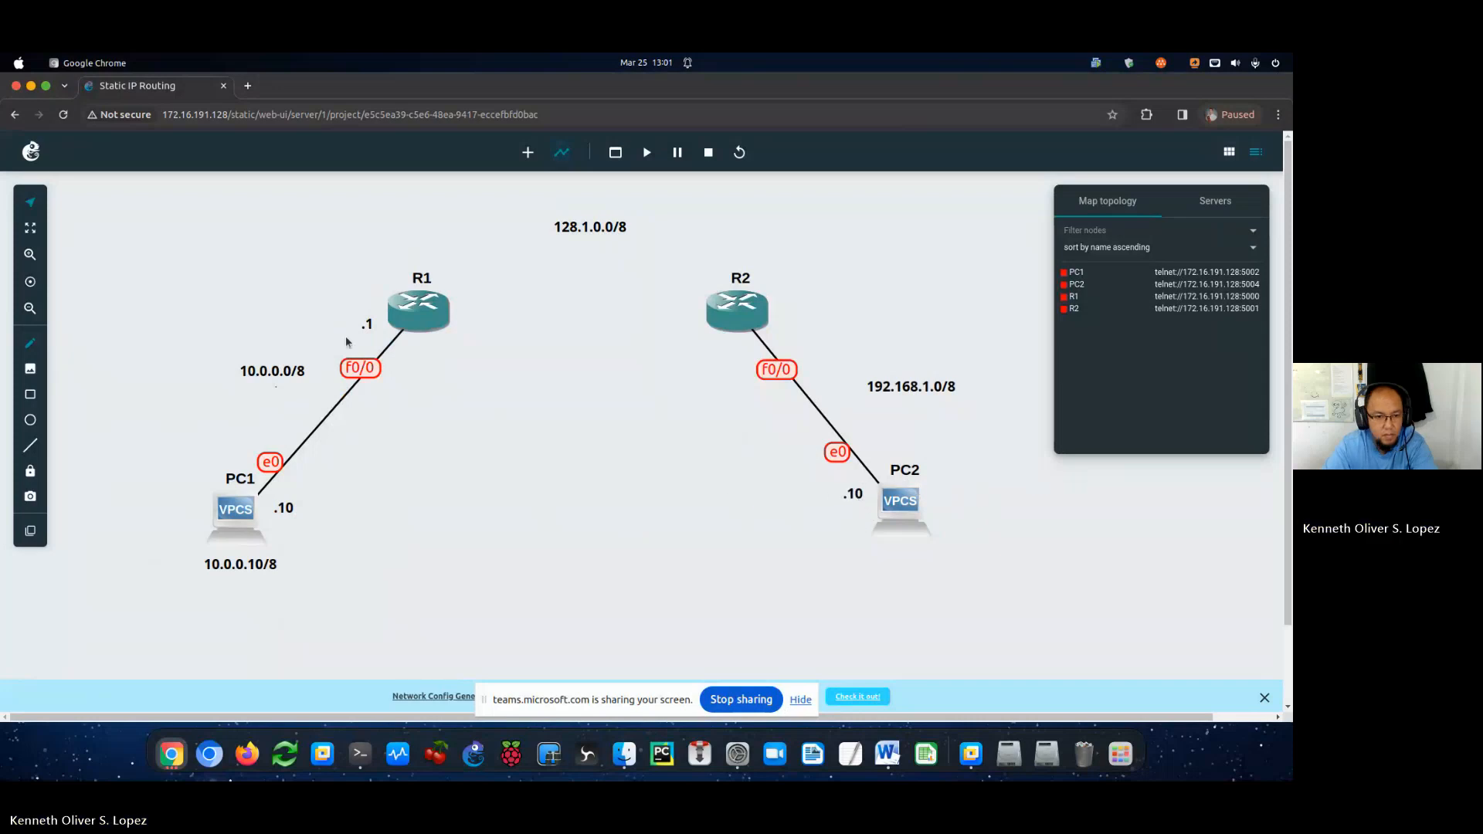
Place a duplicate of R1's .1 label beside R2's f0/0 end, and lower the 10.0.0.0/8 and 192.168.1.0/8 labels slightly.
right_click(368, 325)
click(384, 337)
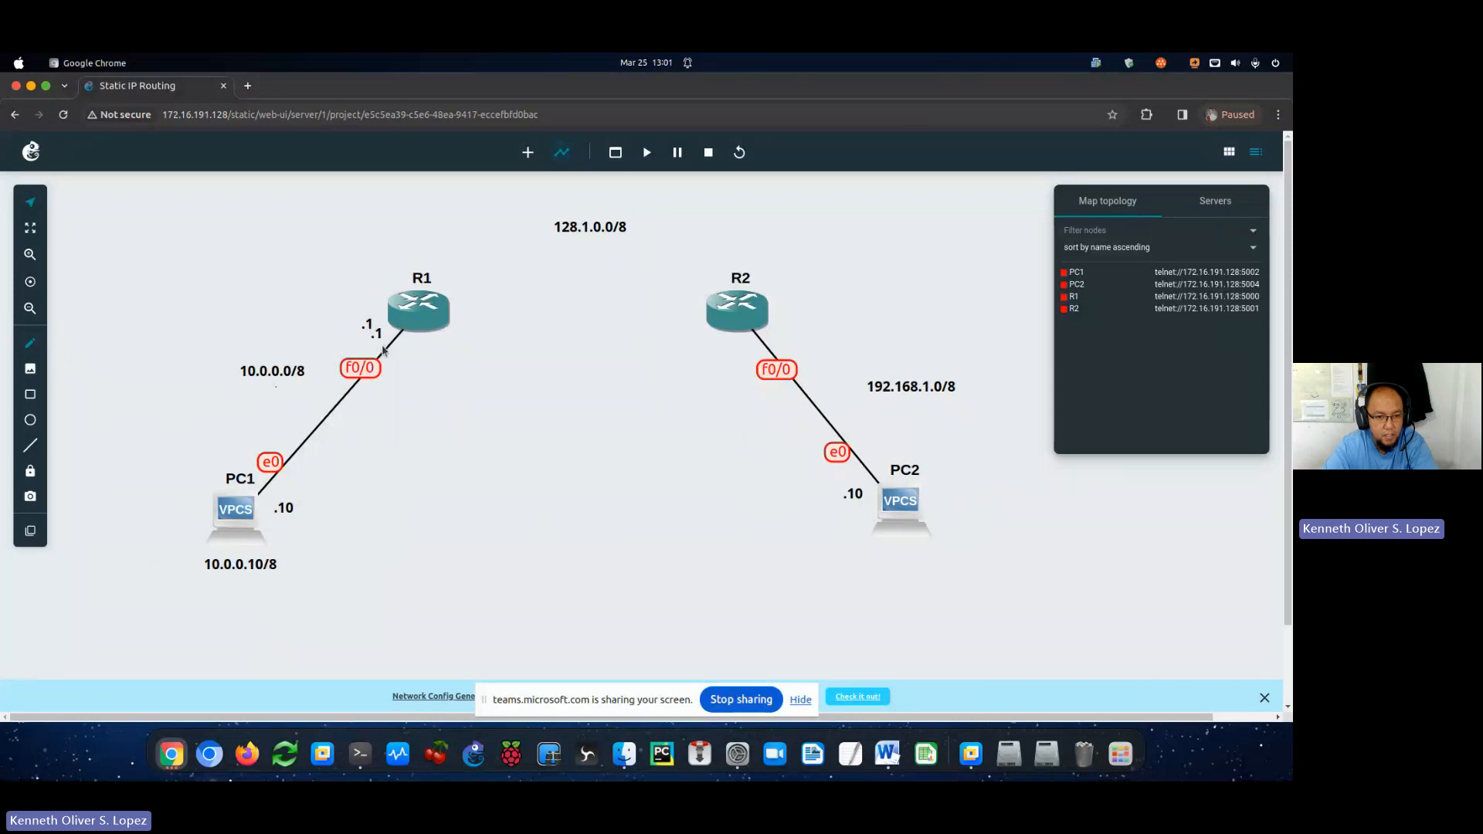
drag(384, 350, 947, 348)
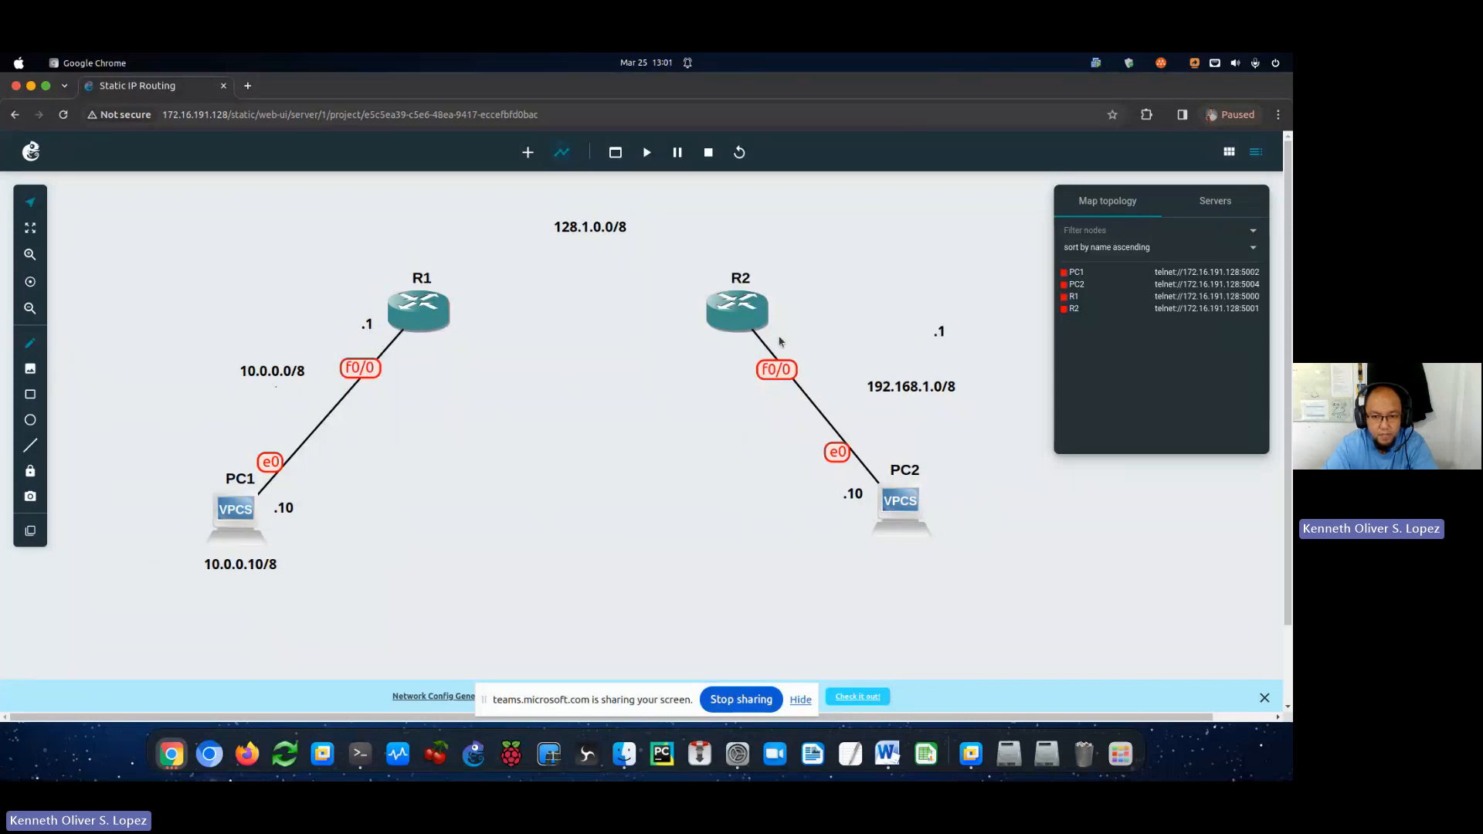
drag(780, 341, 788, 346)
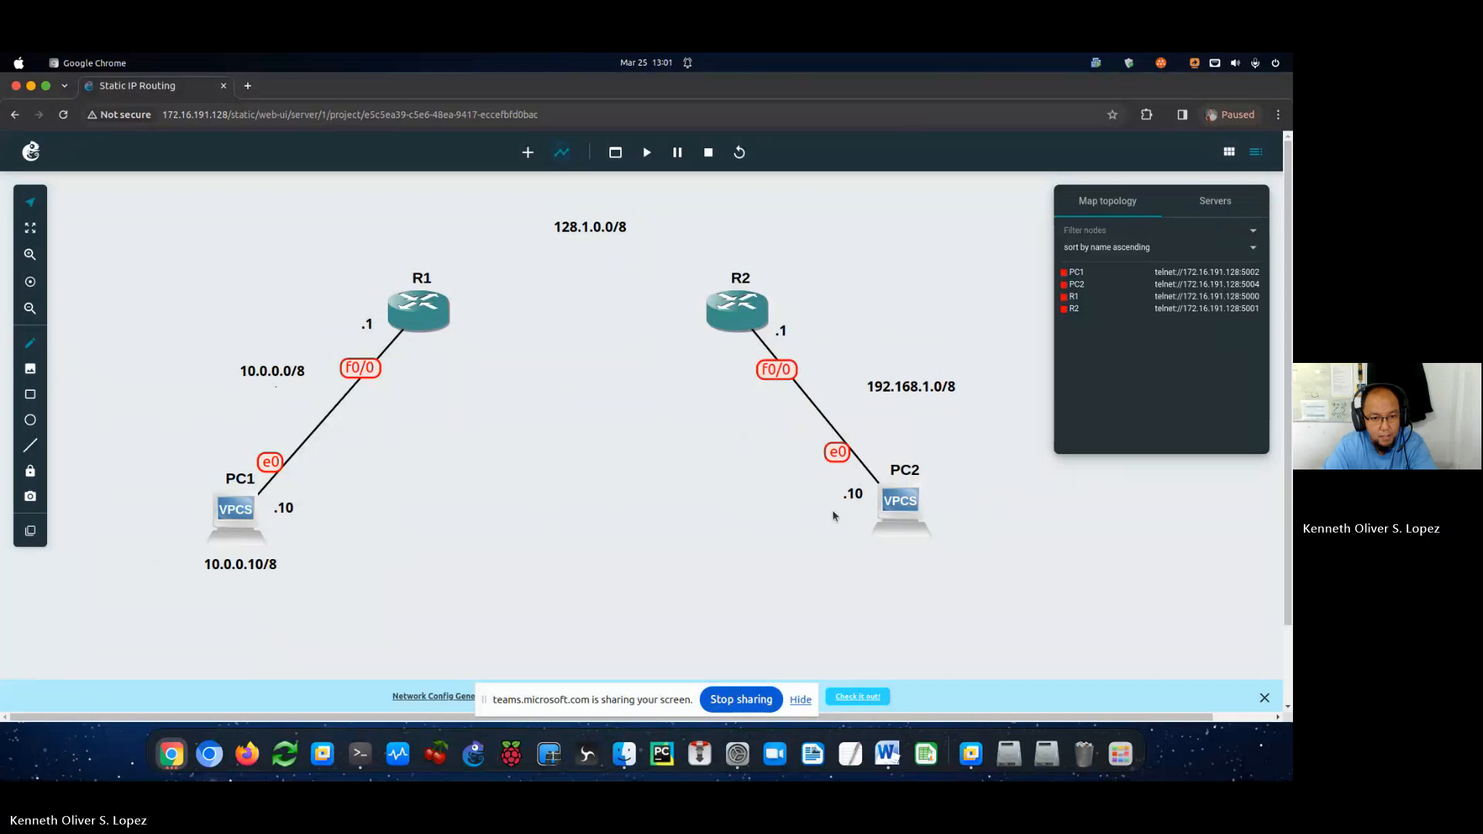
drag(292, 378, 297, 396)
drag(913, 388, 906, 400)
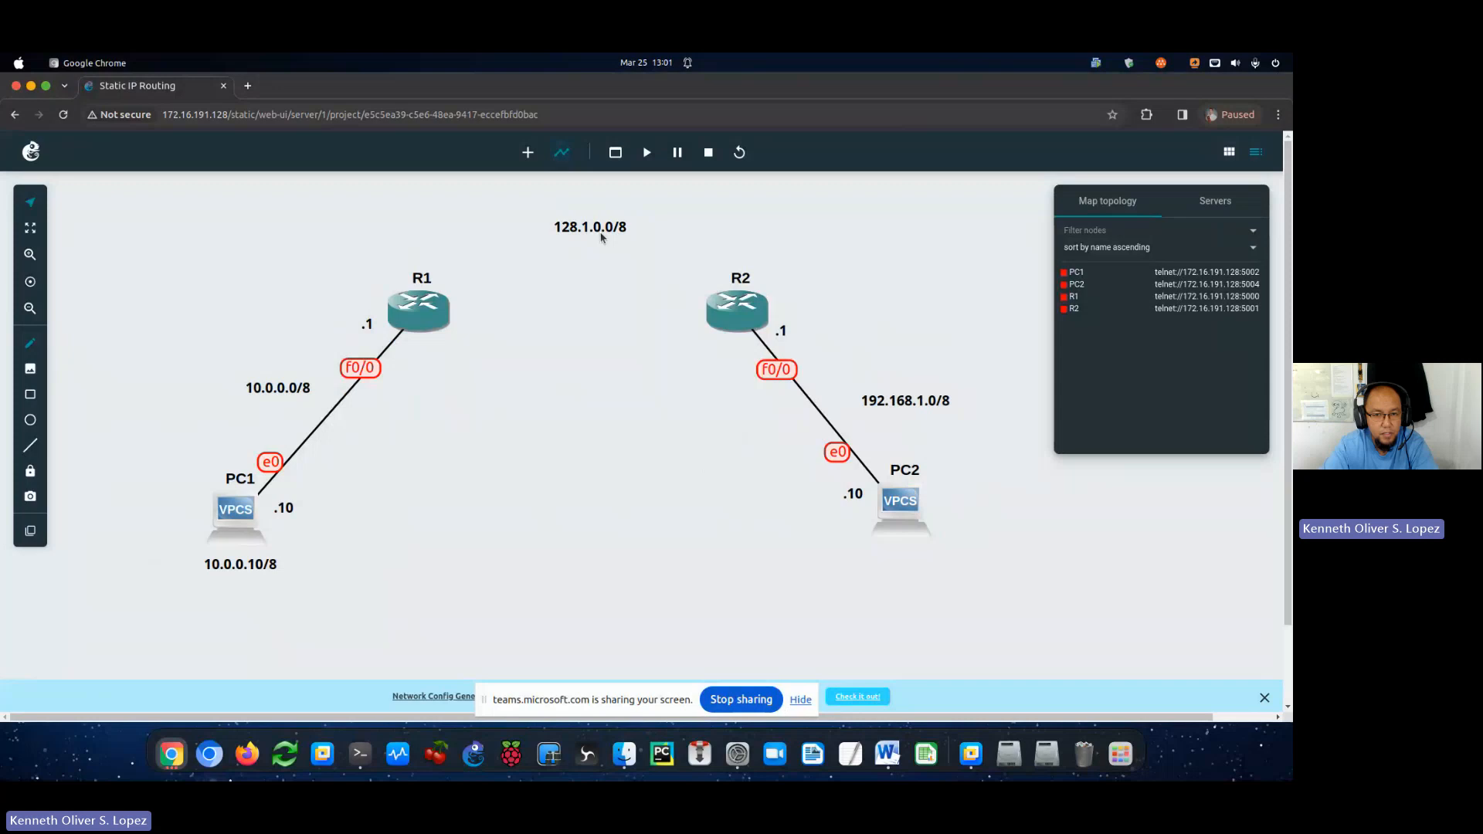
Place two more duplicates of the .1 label on the facing sides of R1 and R2.
right_click(368, 327)
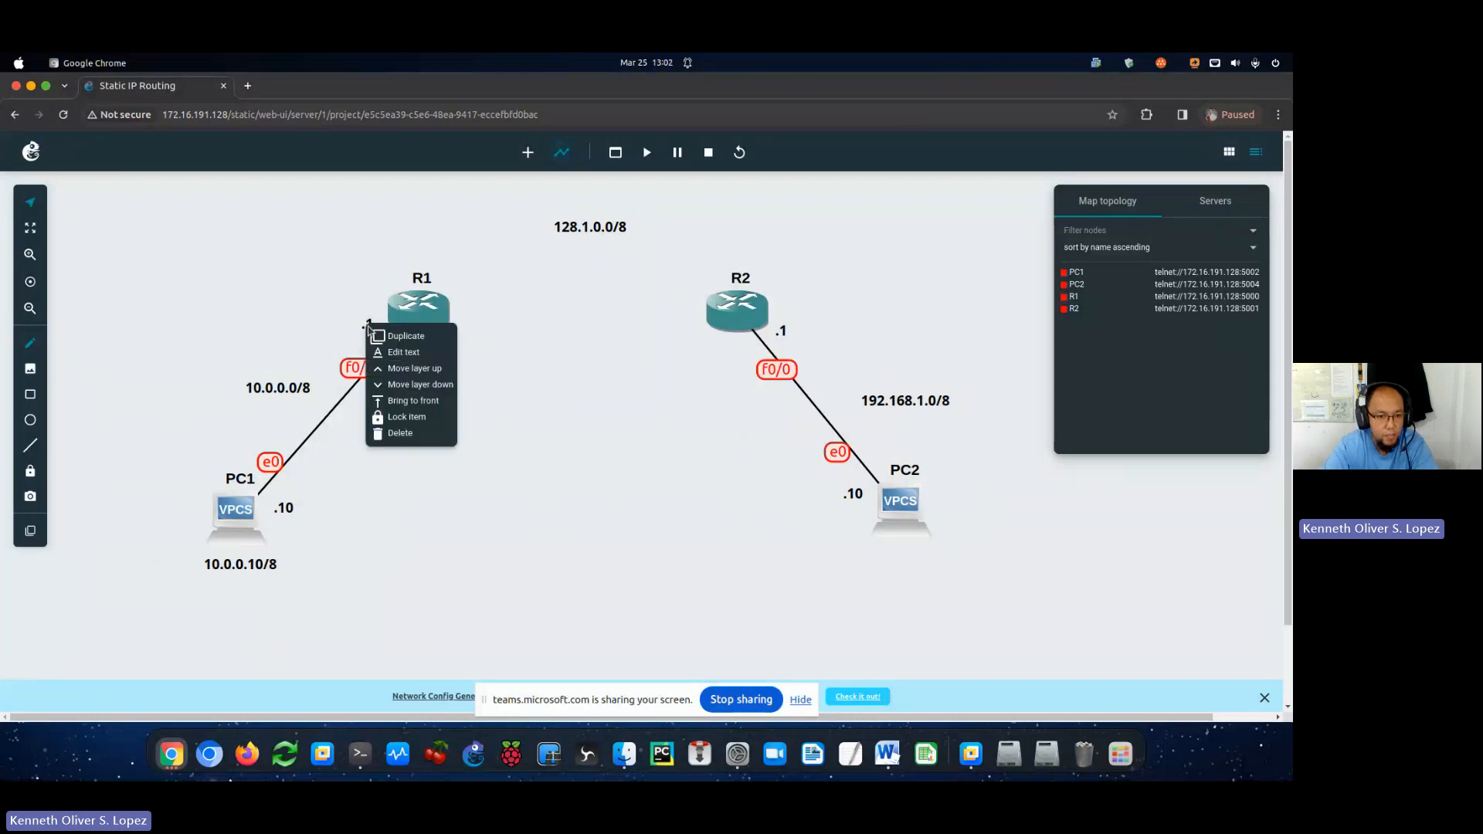
click(379, 349)
drag(374, 343, 460, 302)
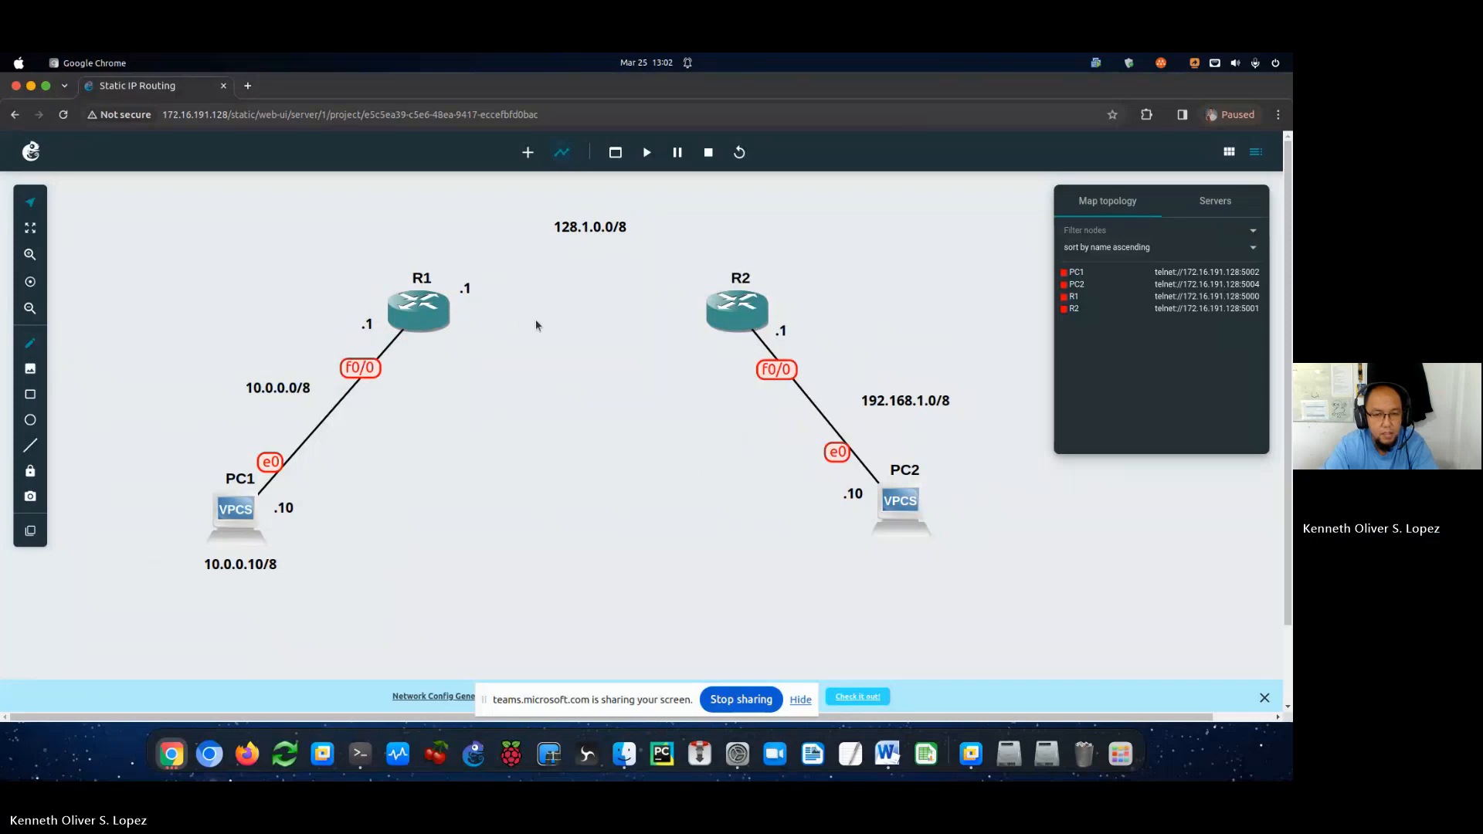
right_click(464, 291)
click(487, 300)
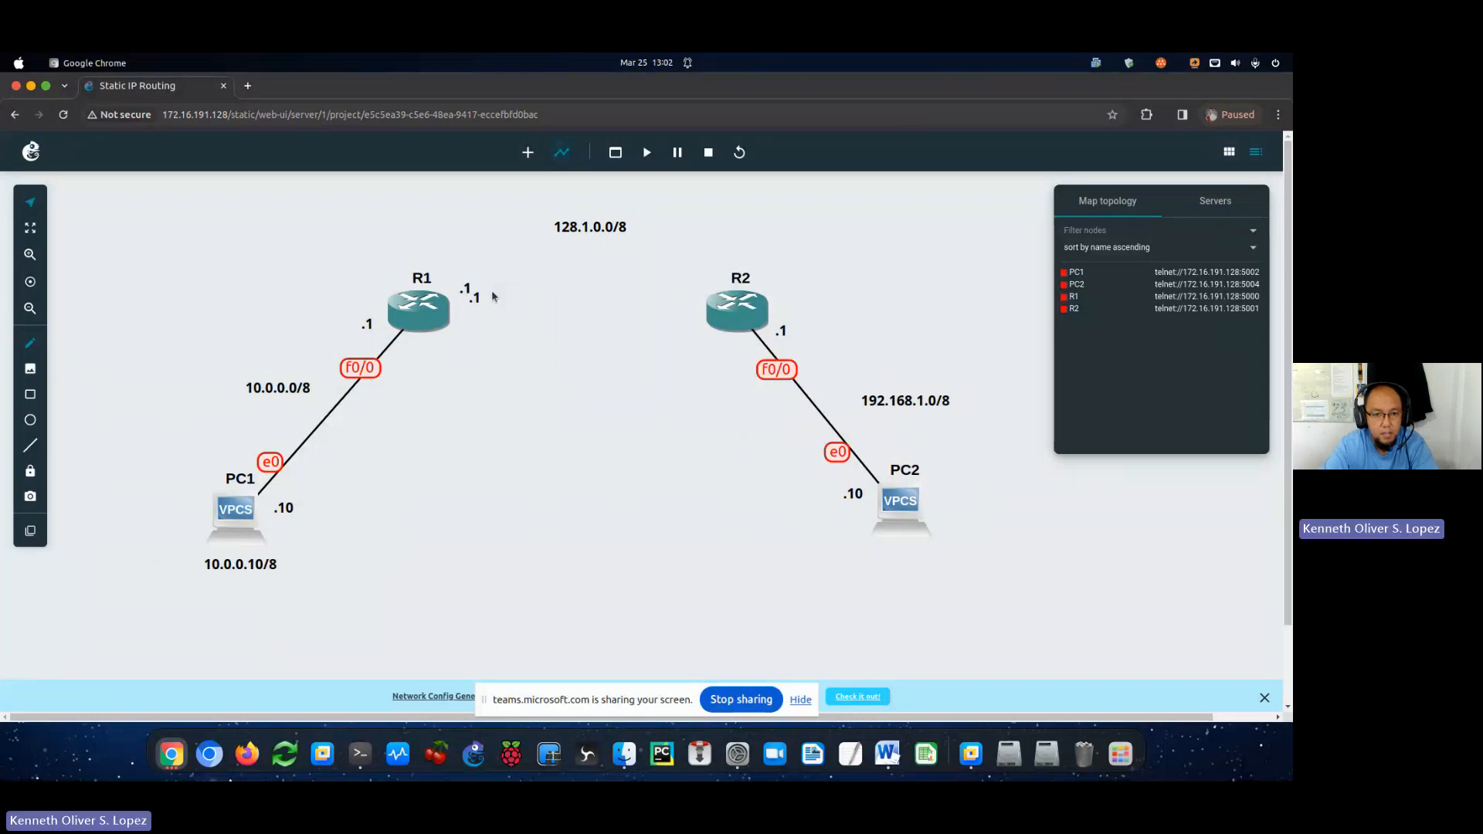
drag(620, 295, 683, 284)
right_click(412, 315)
click(618, 380)
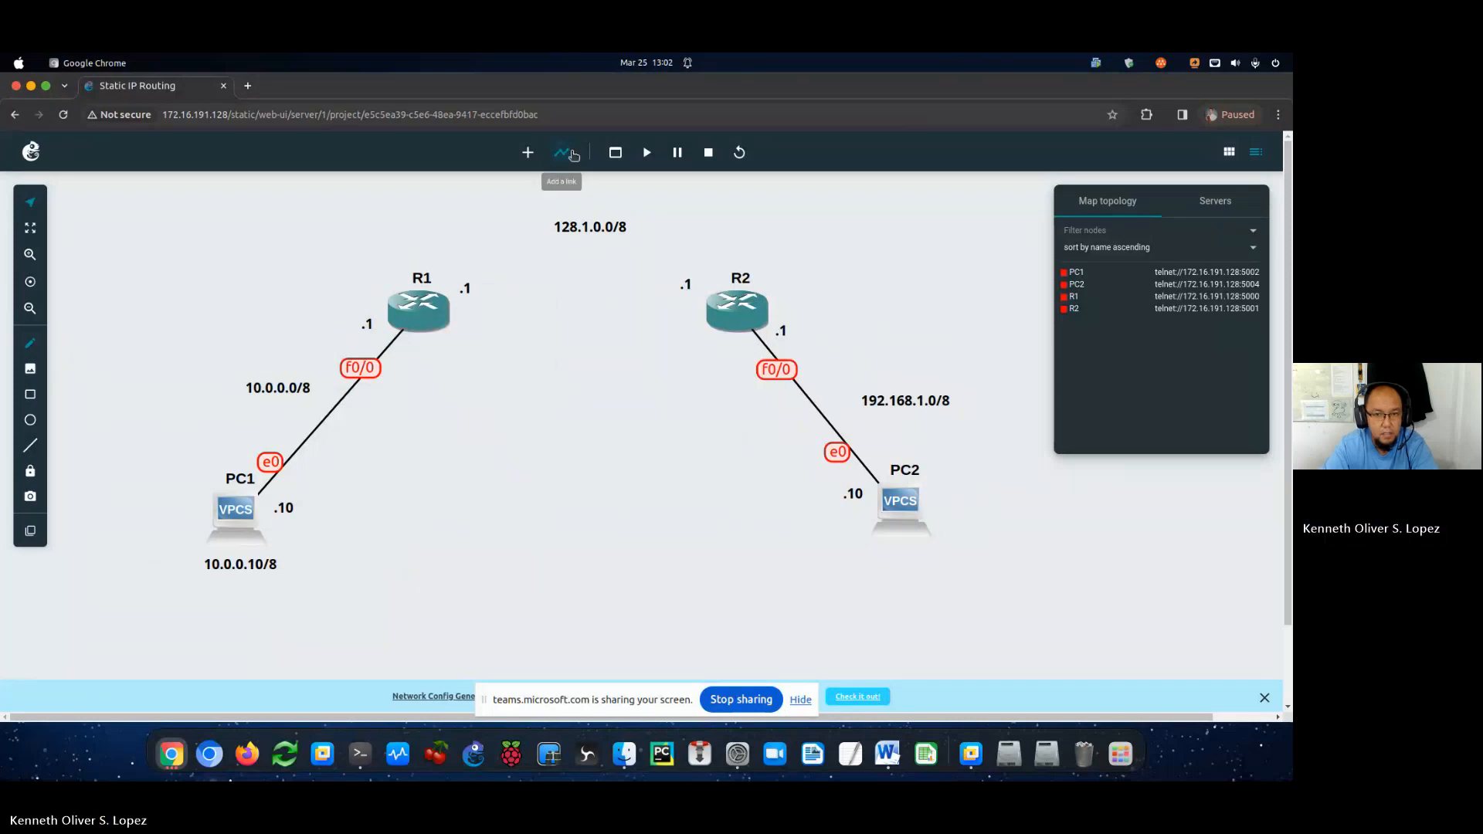
Link R1's FastEthernet0/1 interface to R2's FastEthernet0/1 interface.
click(568, 154)
click(425, 310)
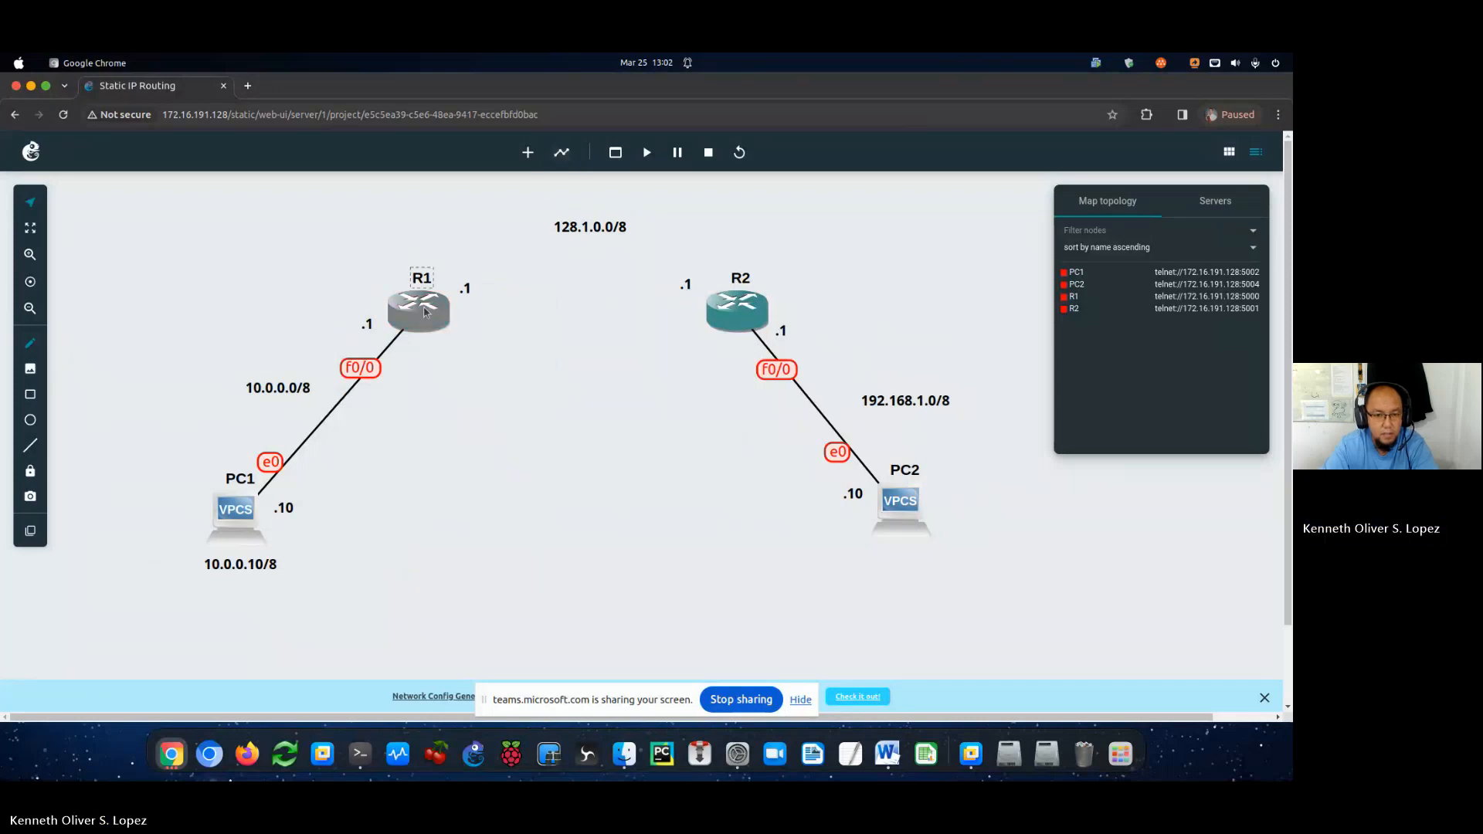
click(557, 159)
click(407, 323)
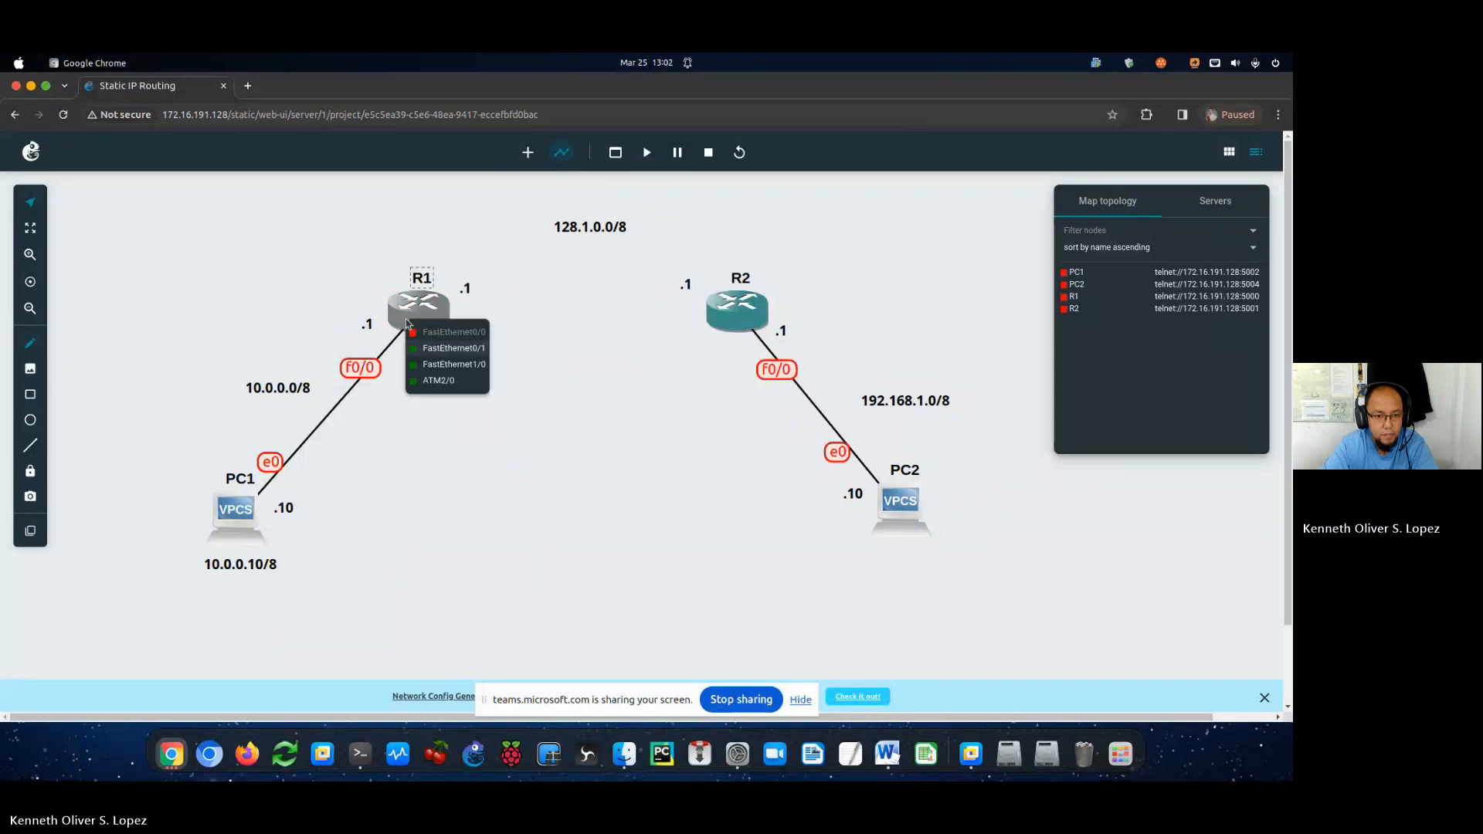
click(455, 349)
click(737, 323)
click(779, 342)
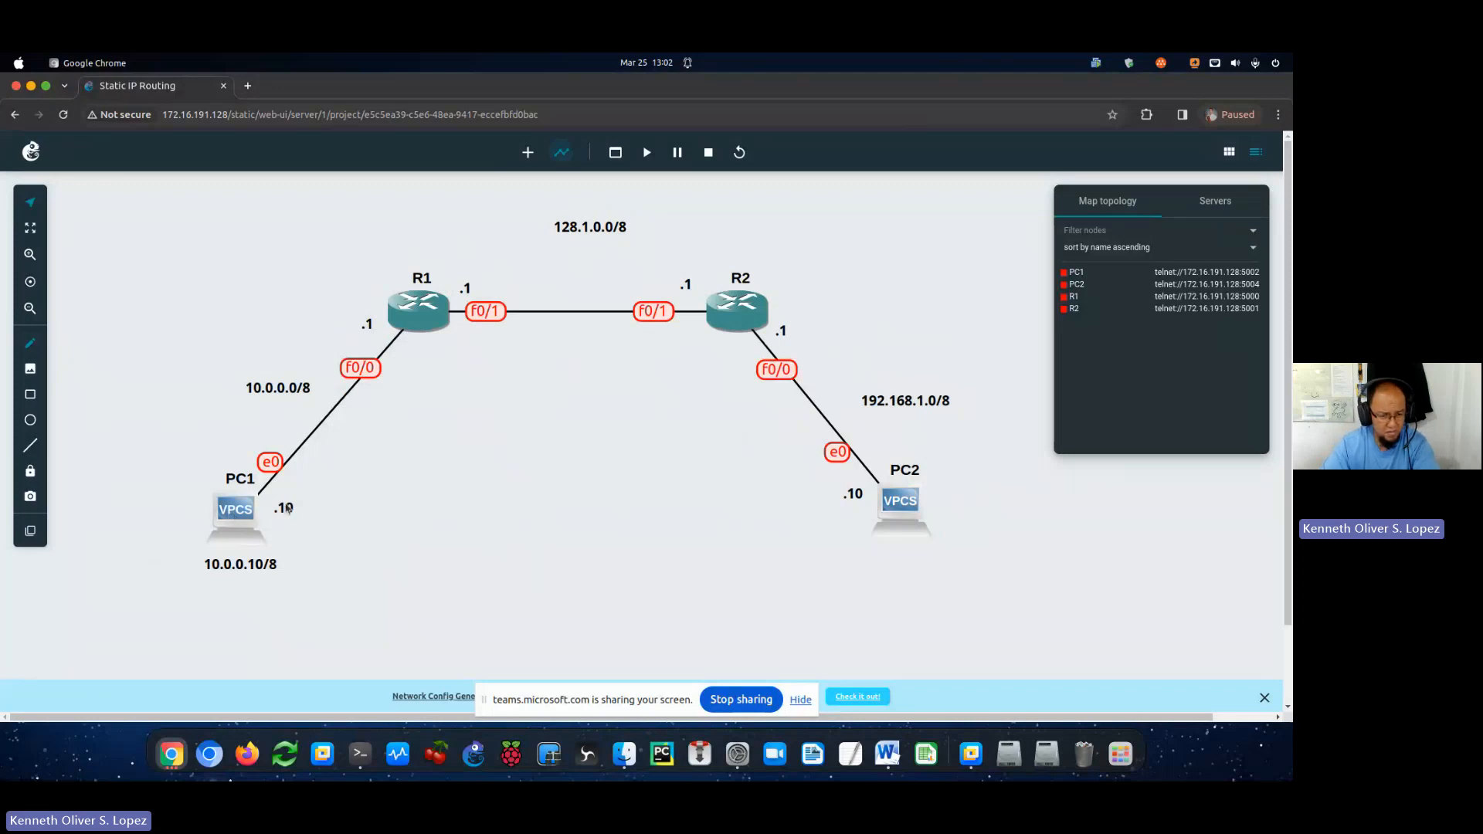
Start the virtual PCs PC1 and PC2.
right_click(249, 517)
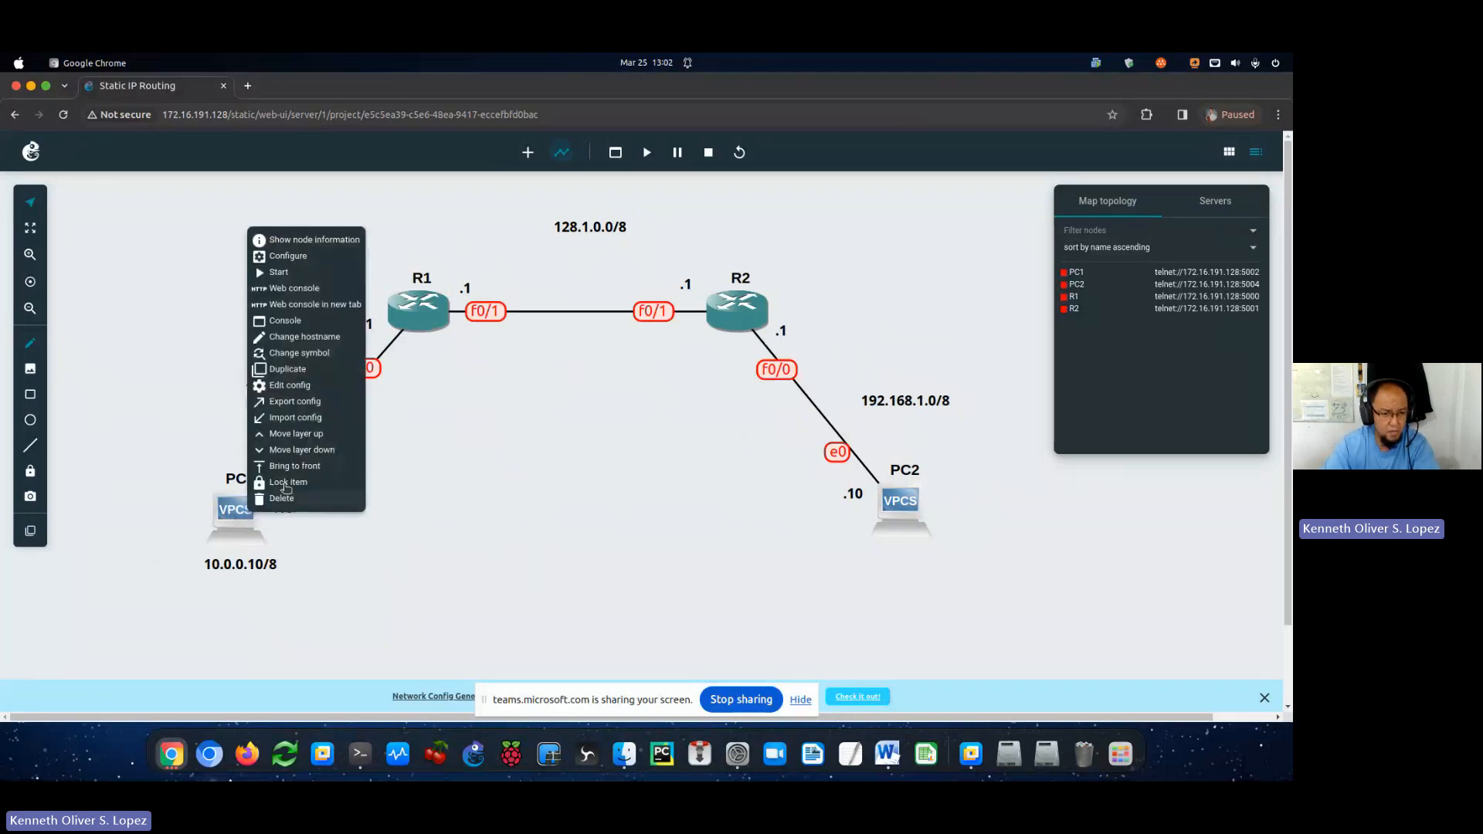
click(330, 276)
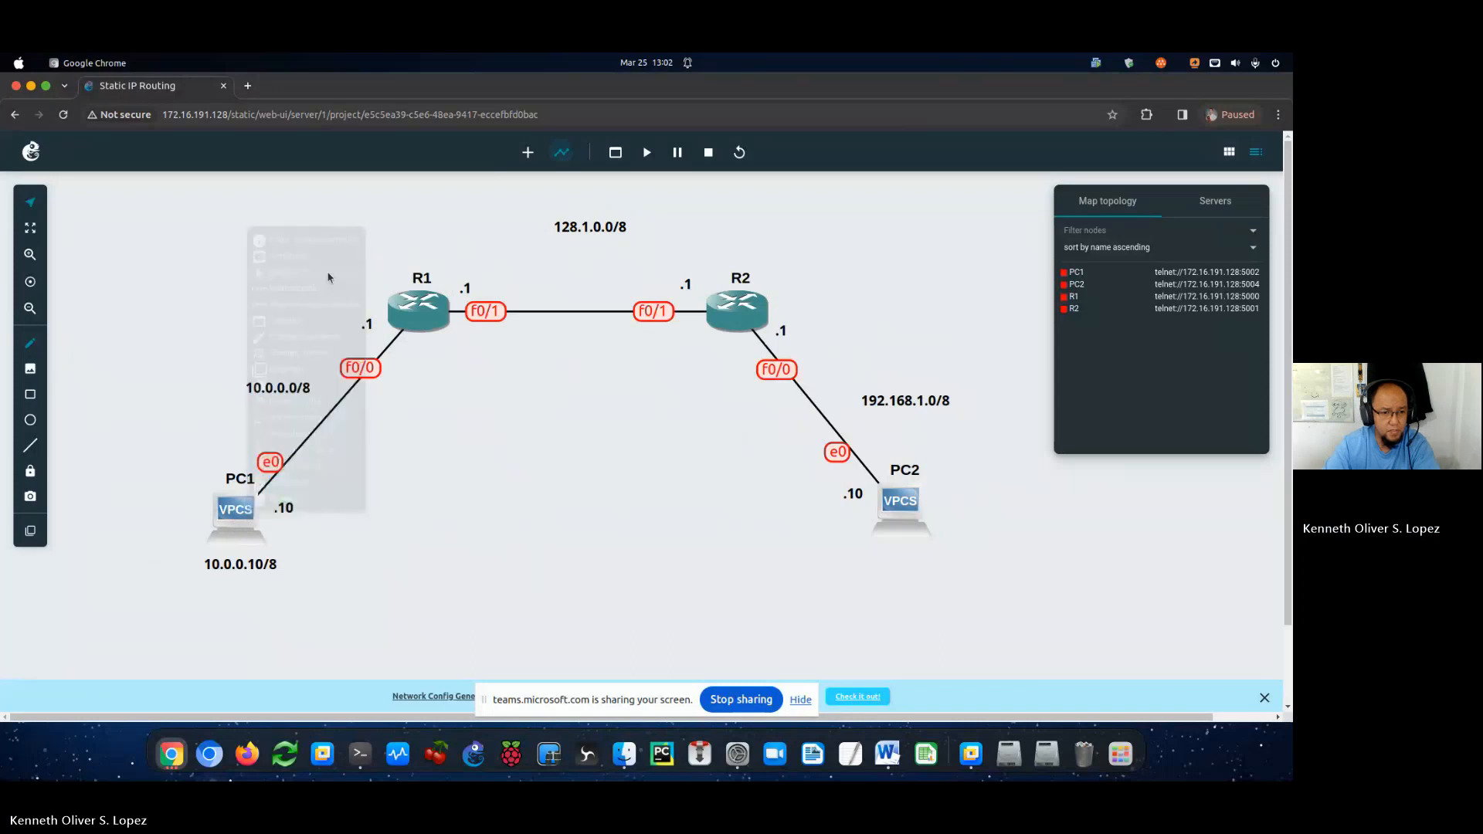
right_click(892, 510)
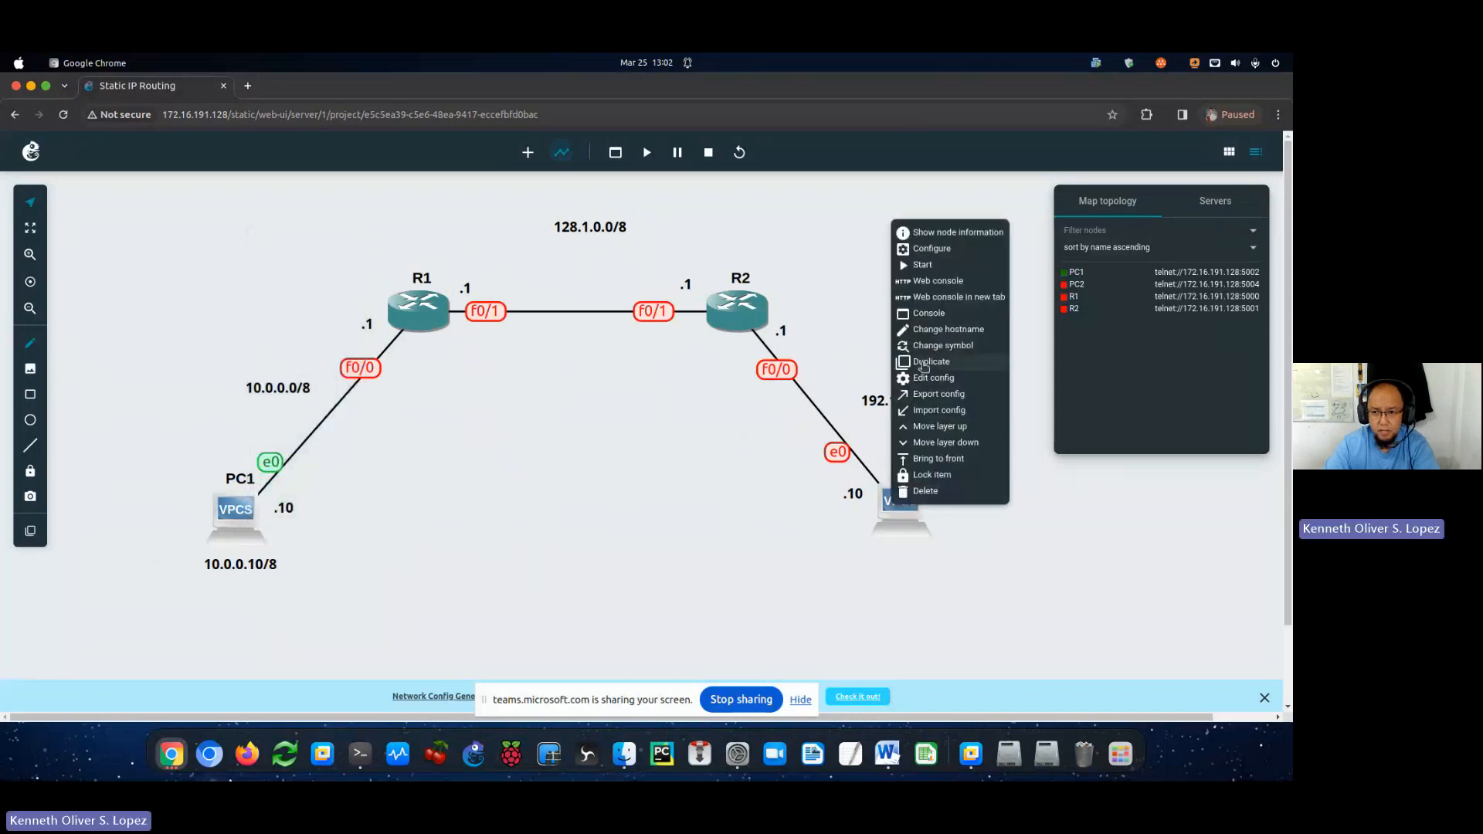
click(923, 276)
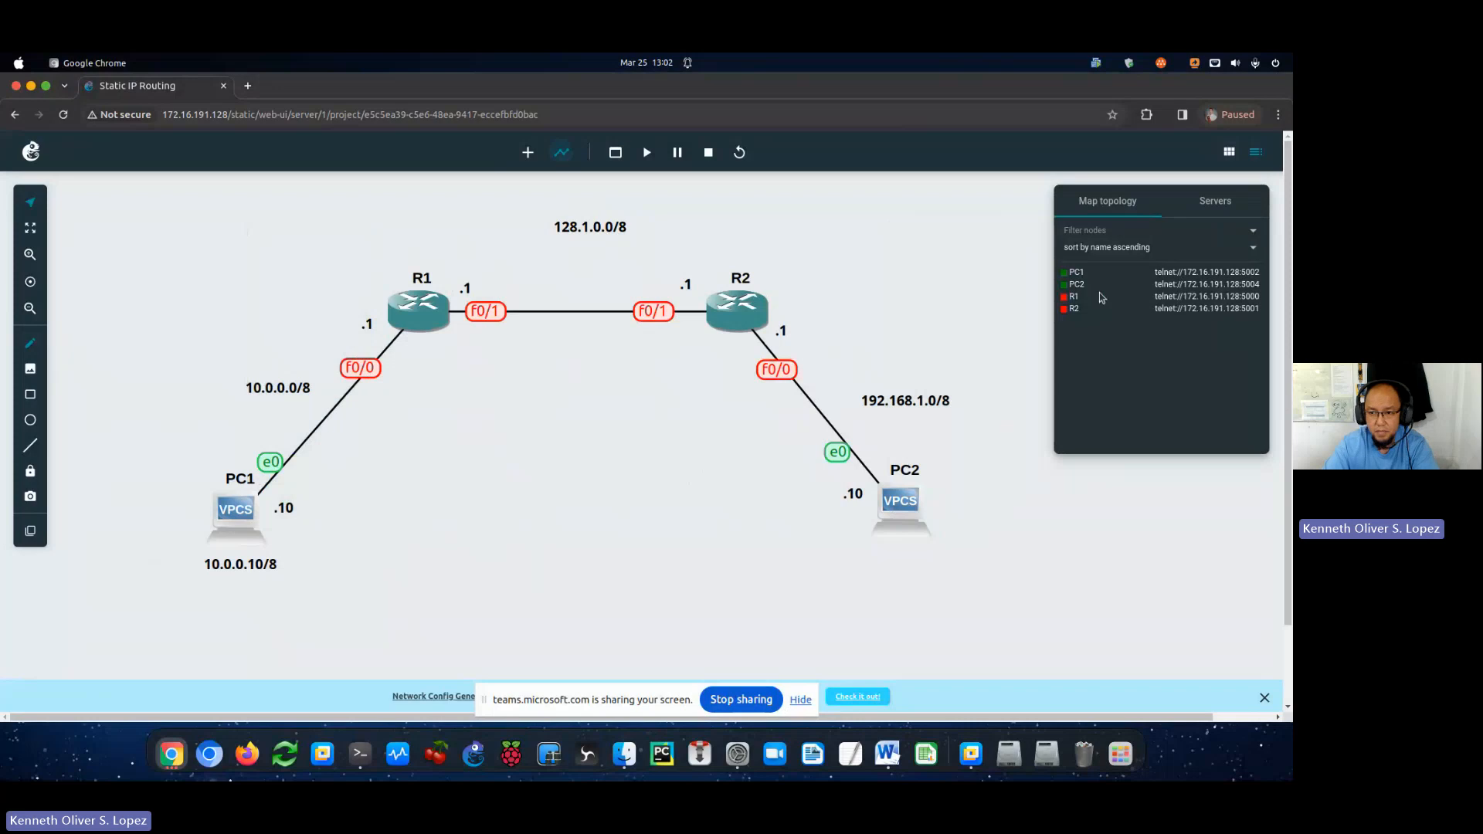
Open PC1's web console in a new tab and configure IP 10.0.0.10, mask 255.0.0.0 and gateway 10.0.0.1.
right_click(253, 514)
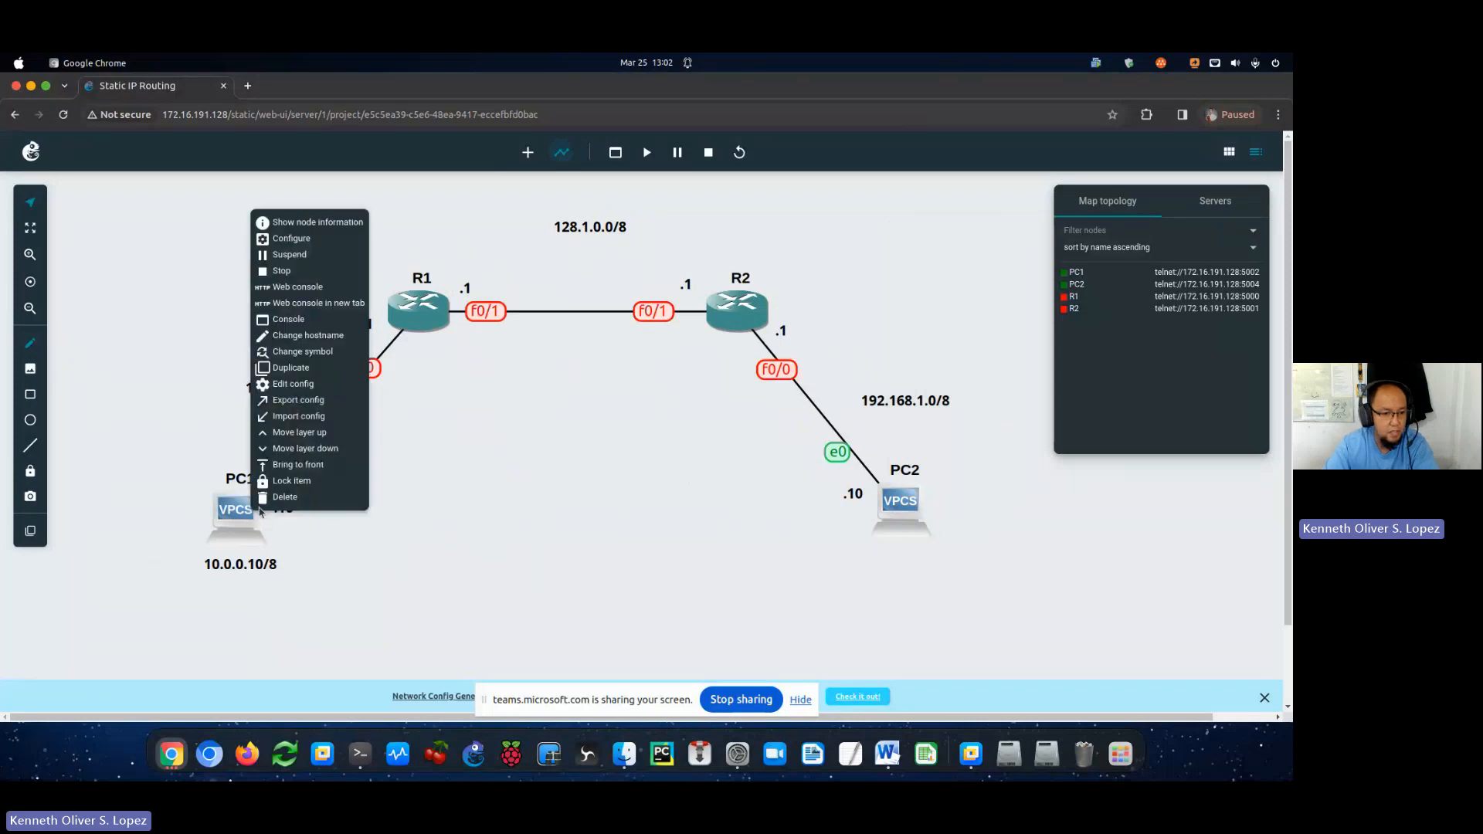
click(335, 304)
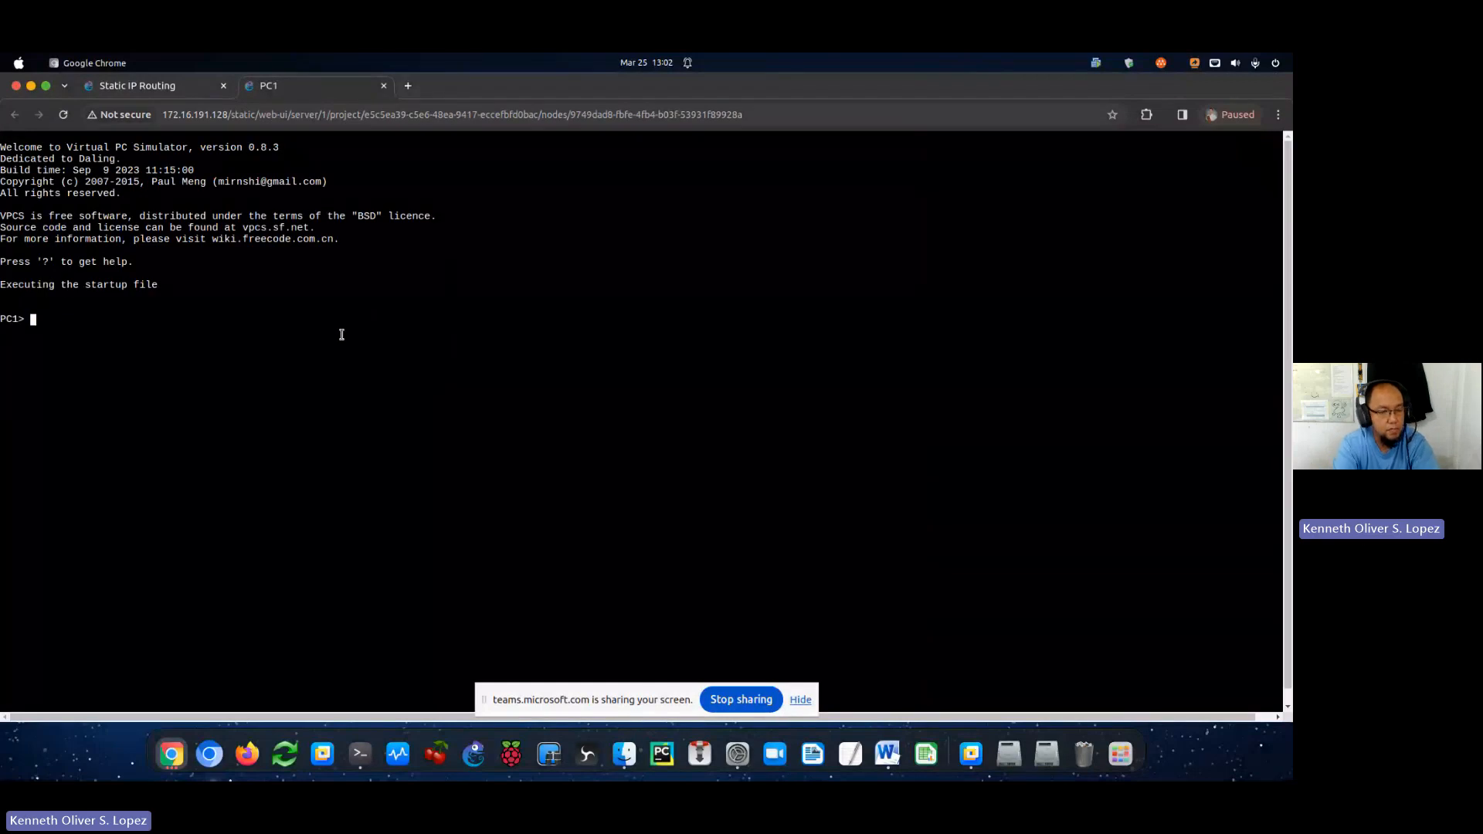
click(162, 91)
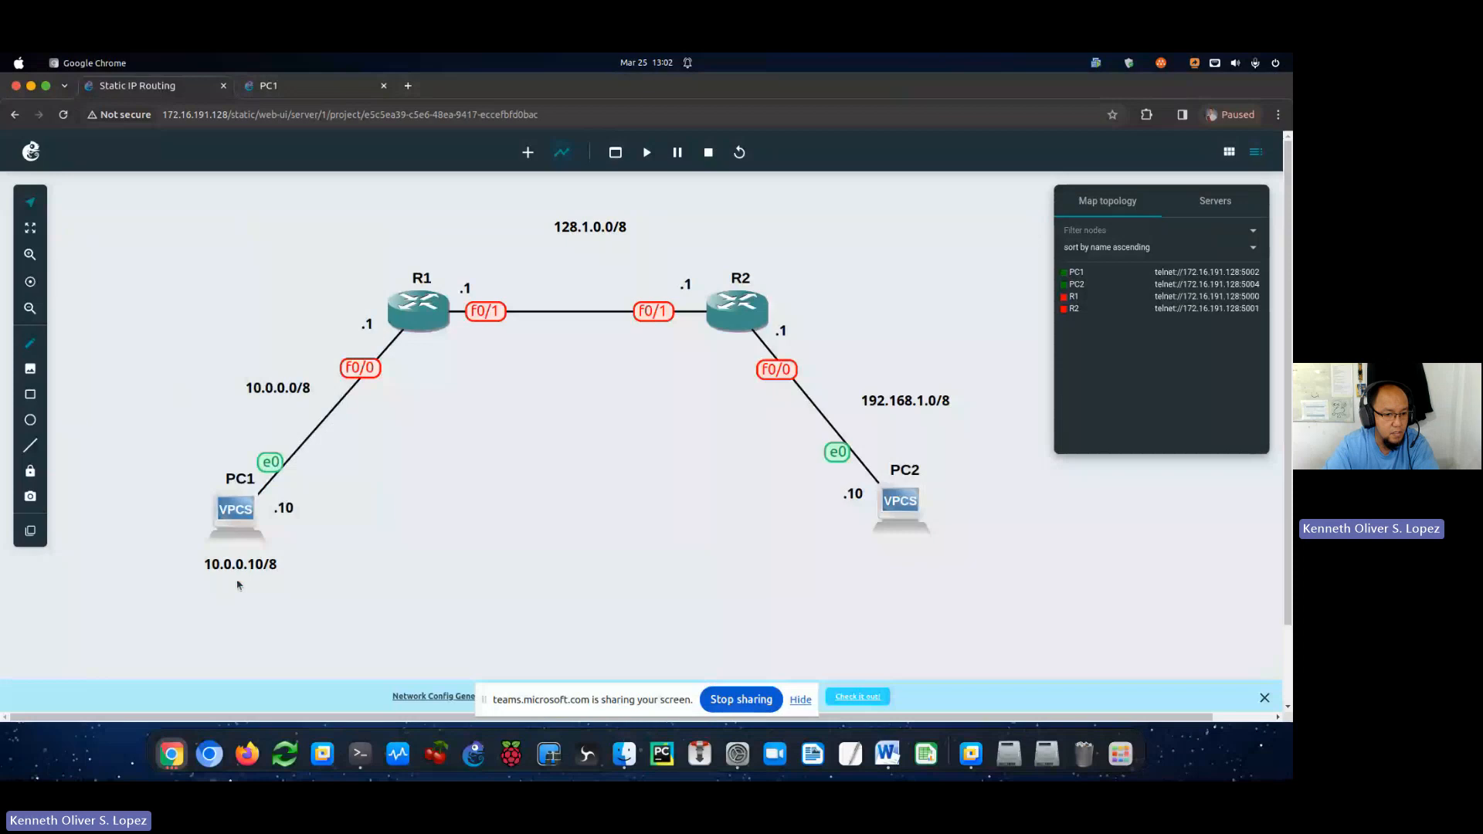
click(302, 89)
text(ip )
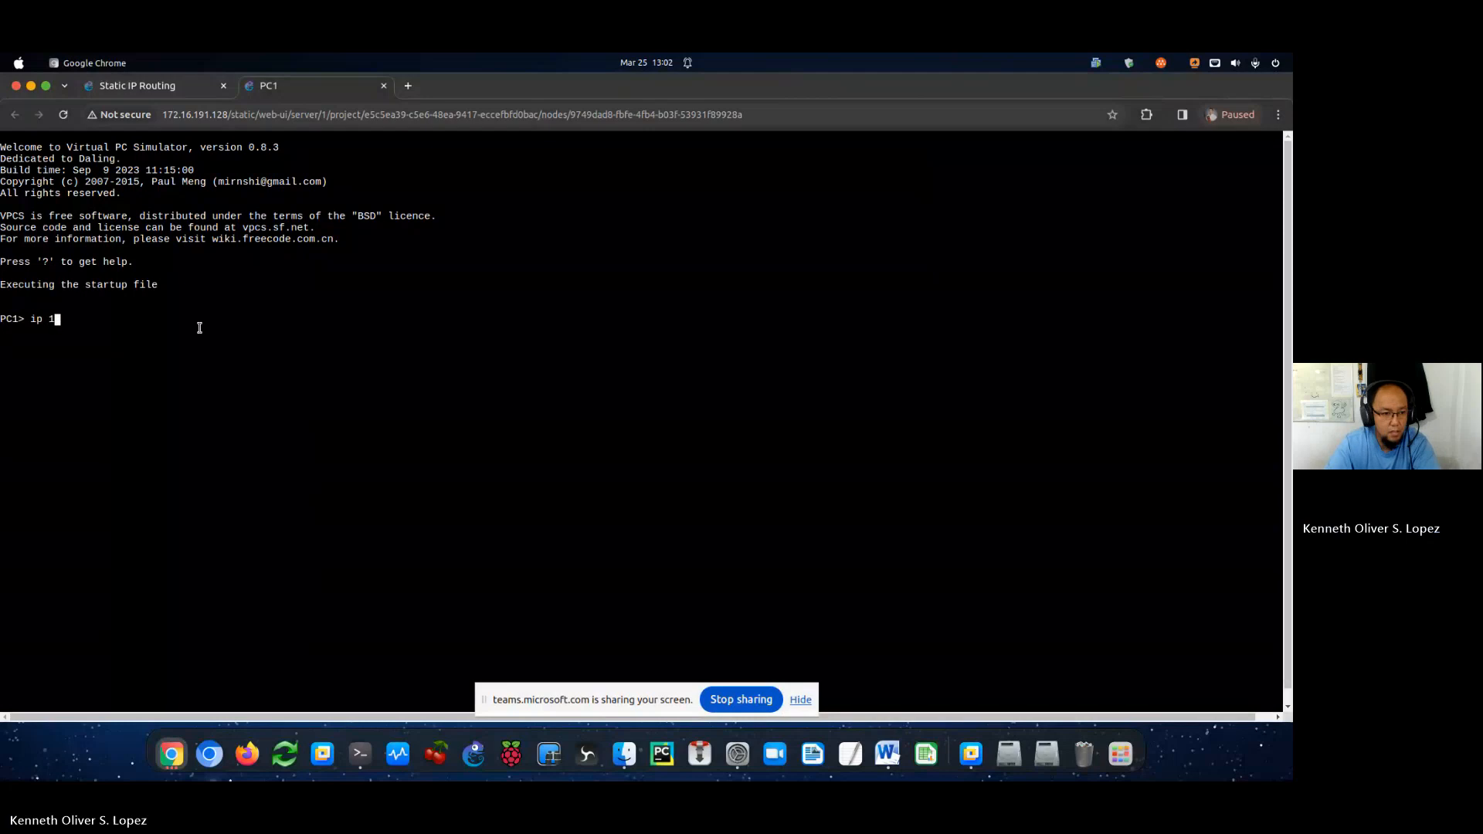
text(10.0.0.10 )
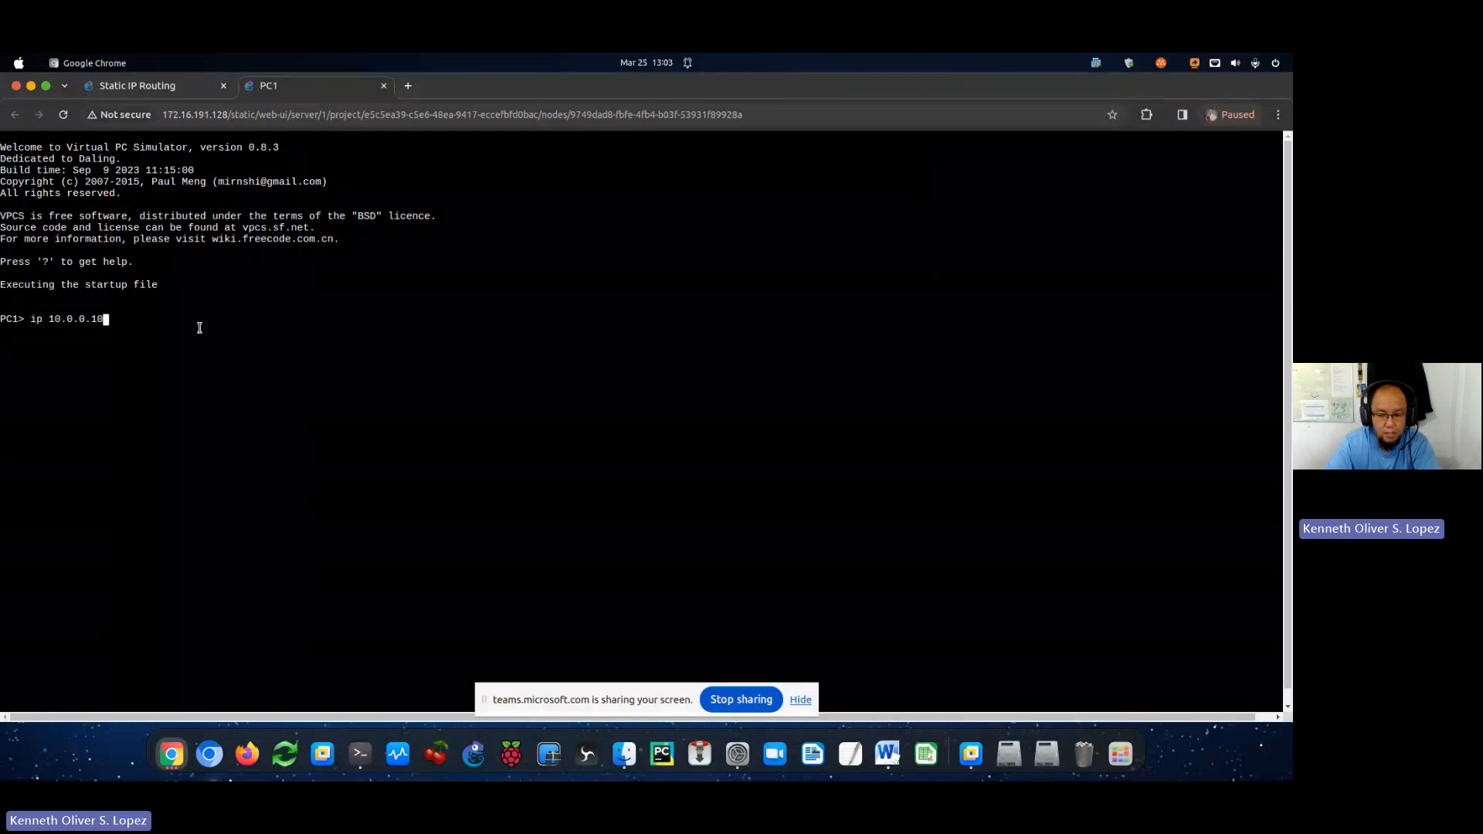
text(255.0.0.0)
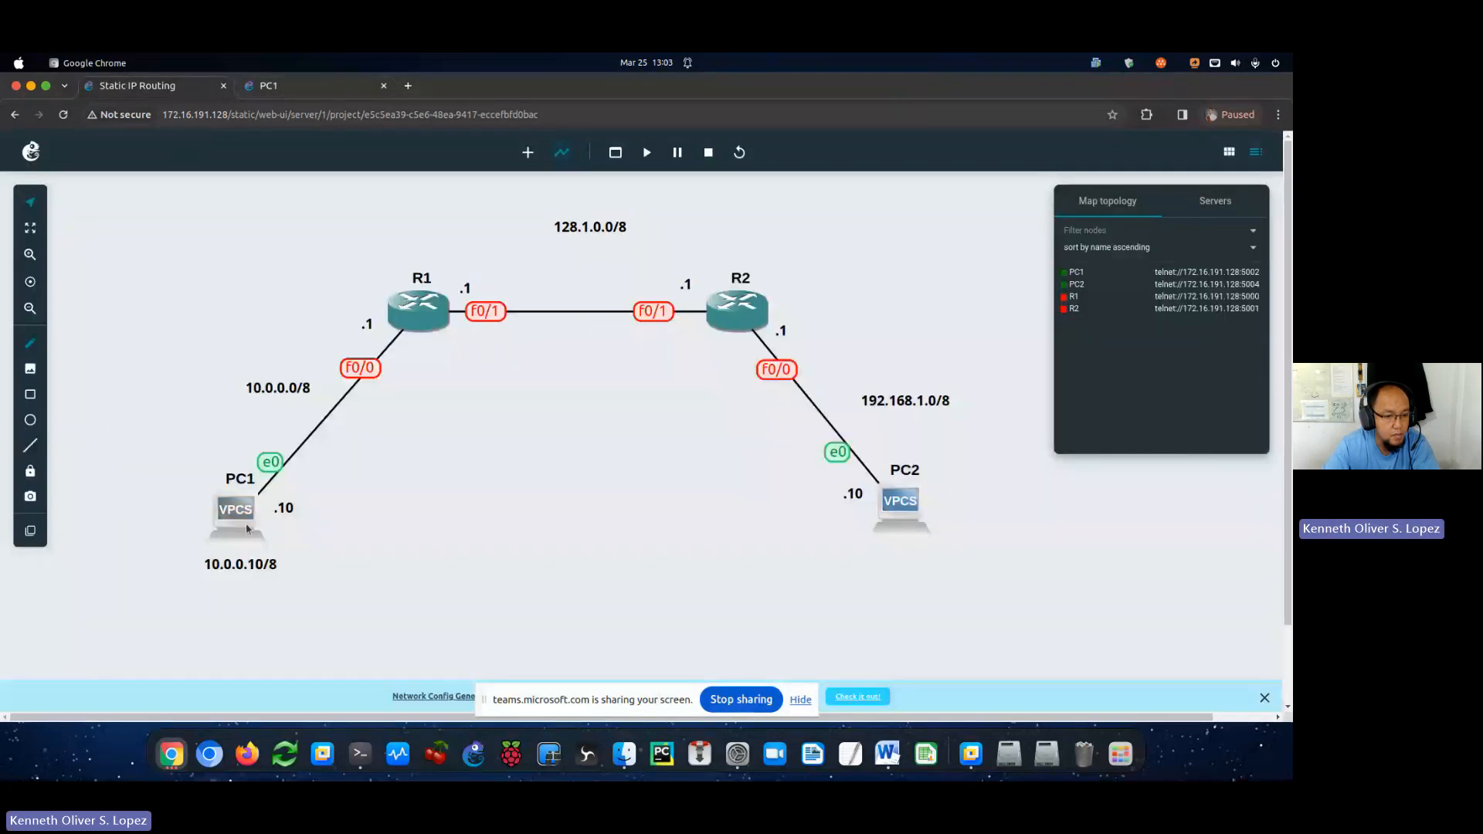
click(178, 85)
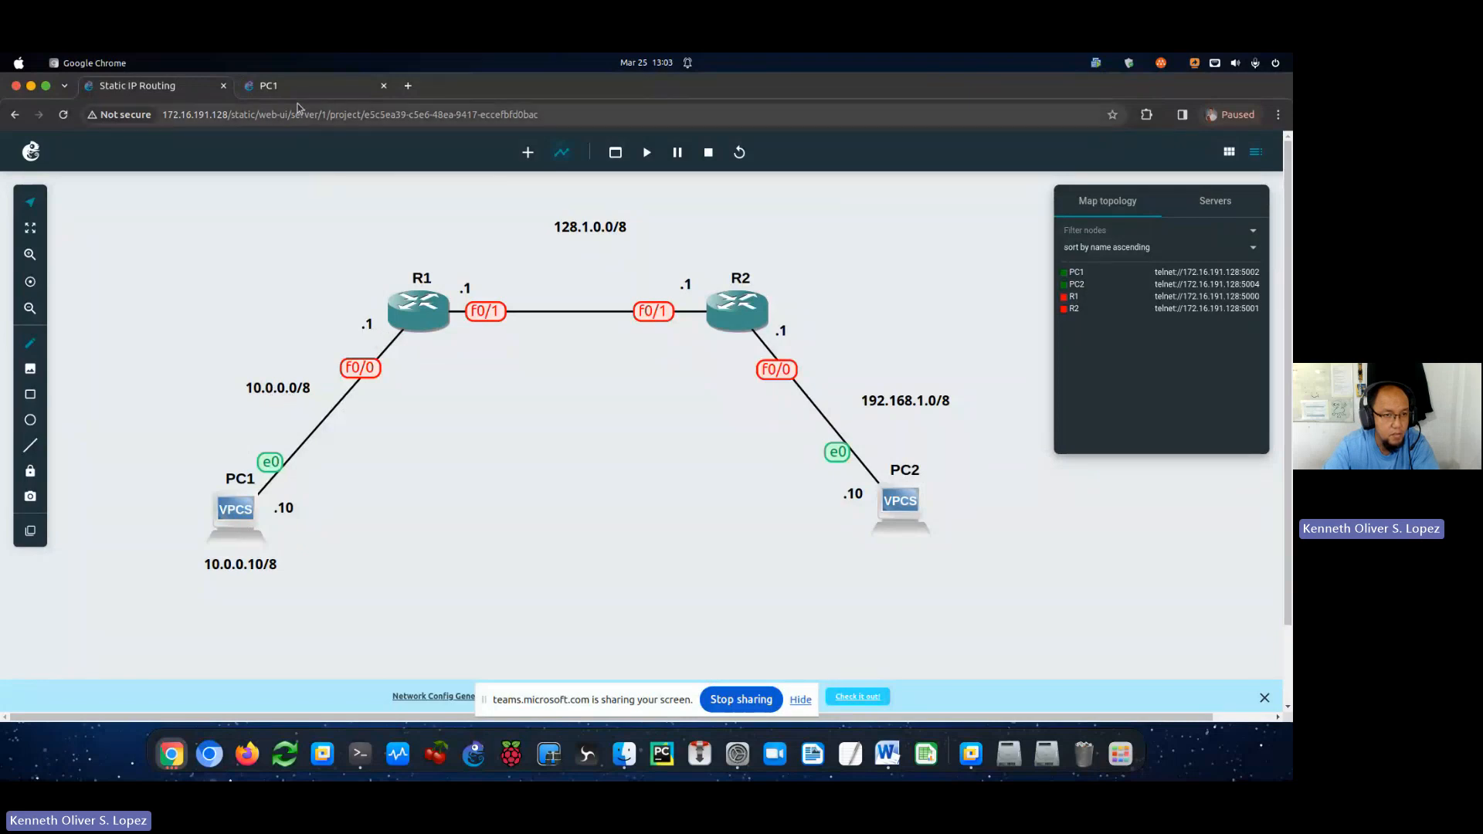
click(316, 86)
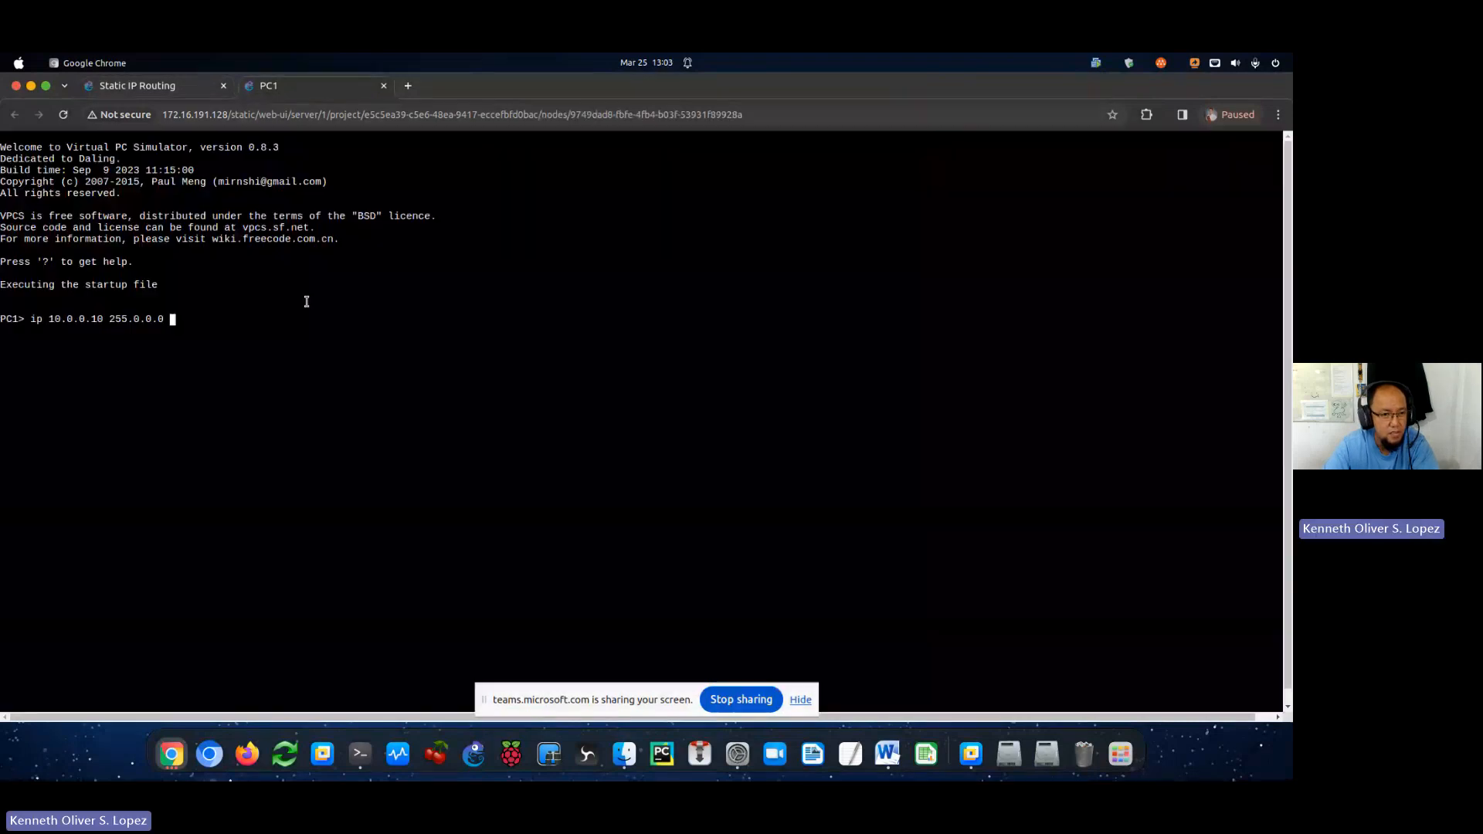
text(10.0.0.1)
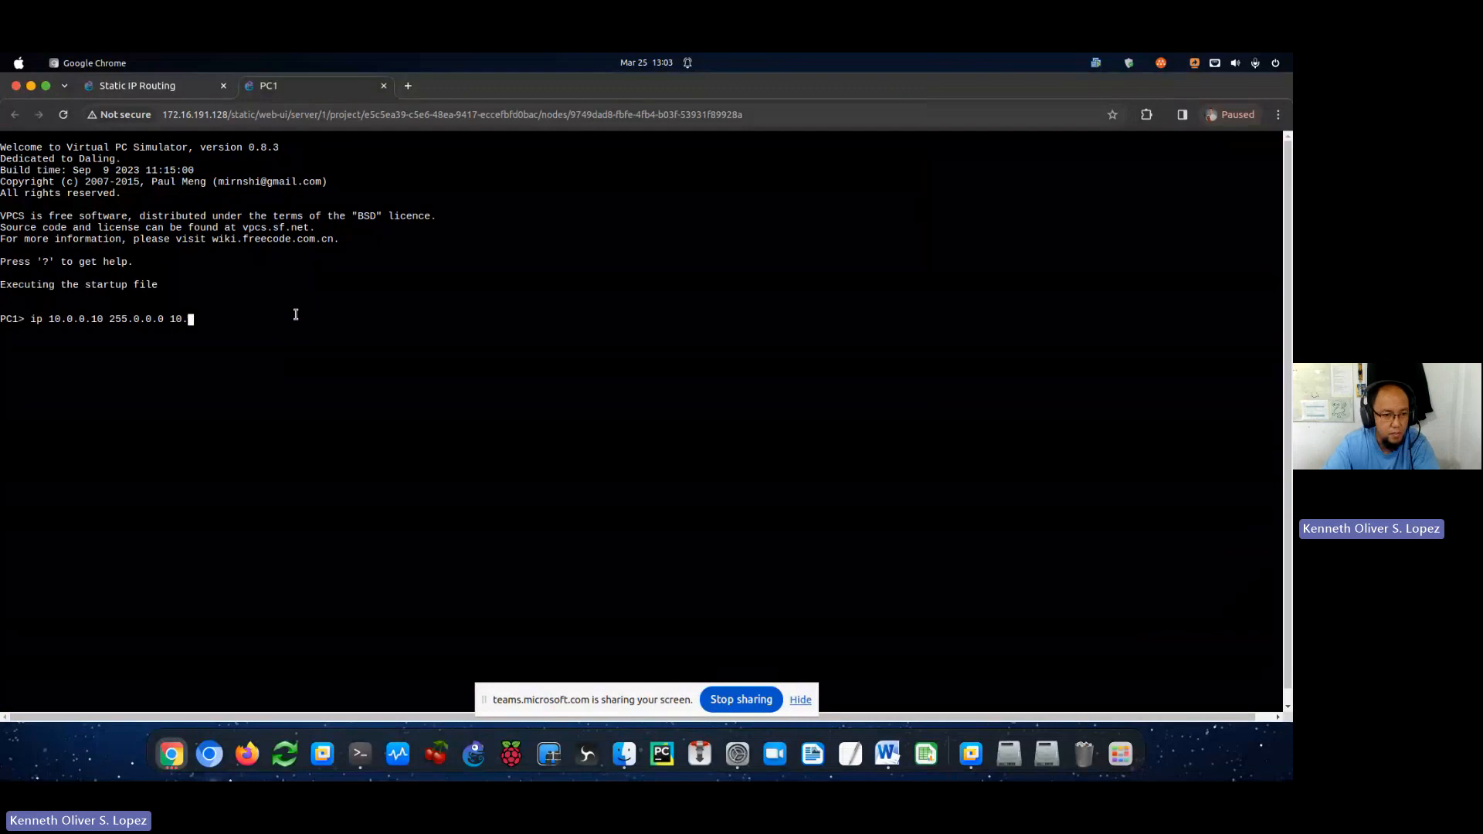
key(Return)
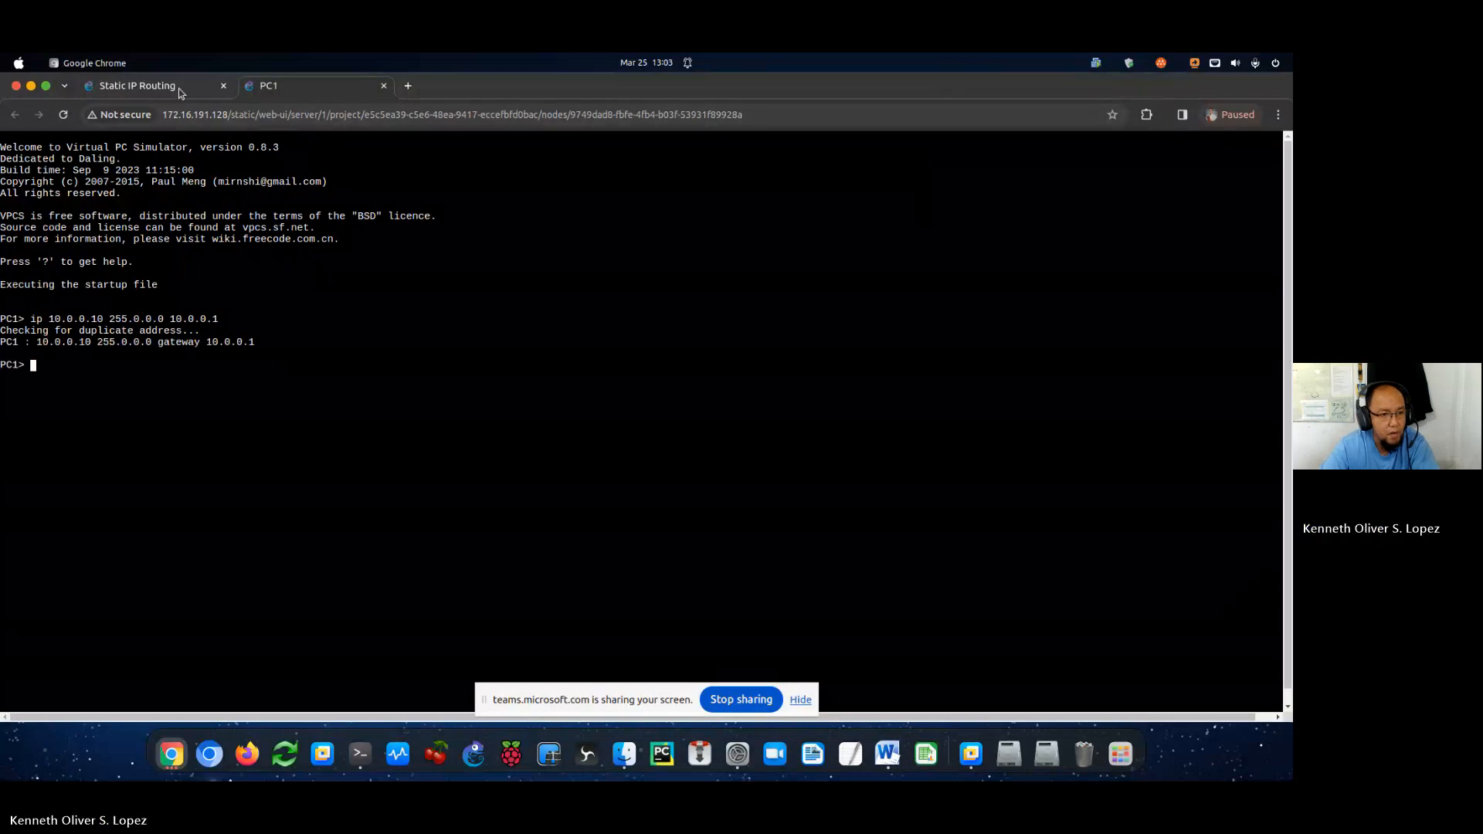
Try the ip, ipconfig and ip ? commands on PC1, and display its address settings with sh ip.
text(ip)
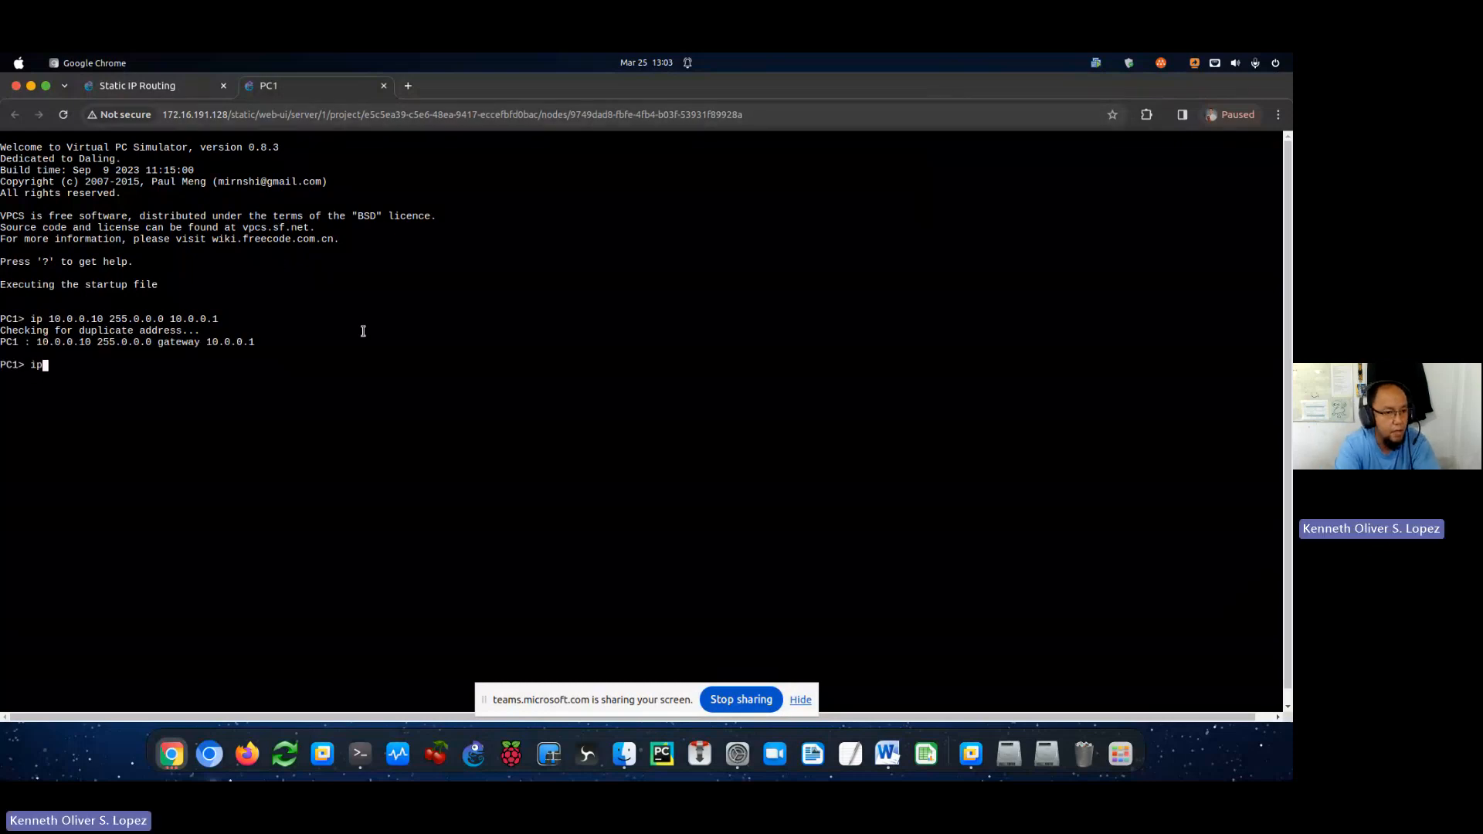
key(Return)
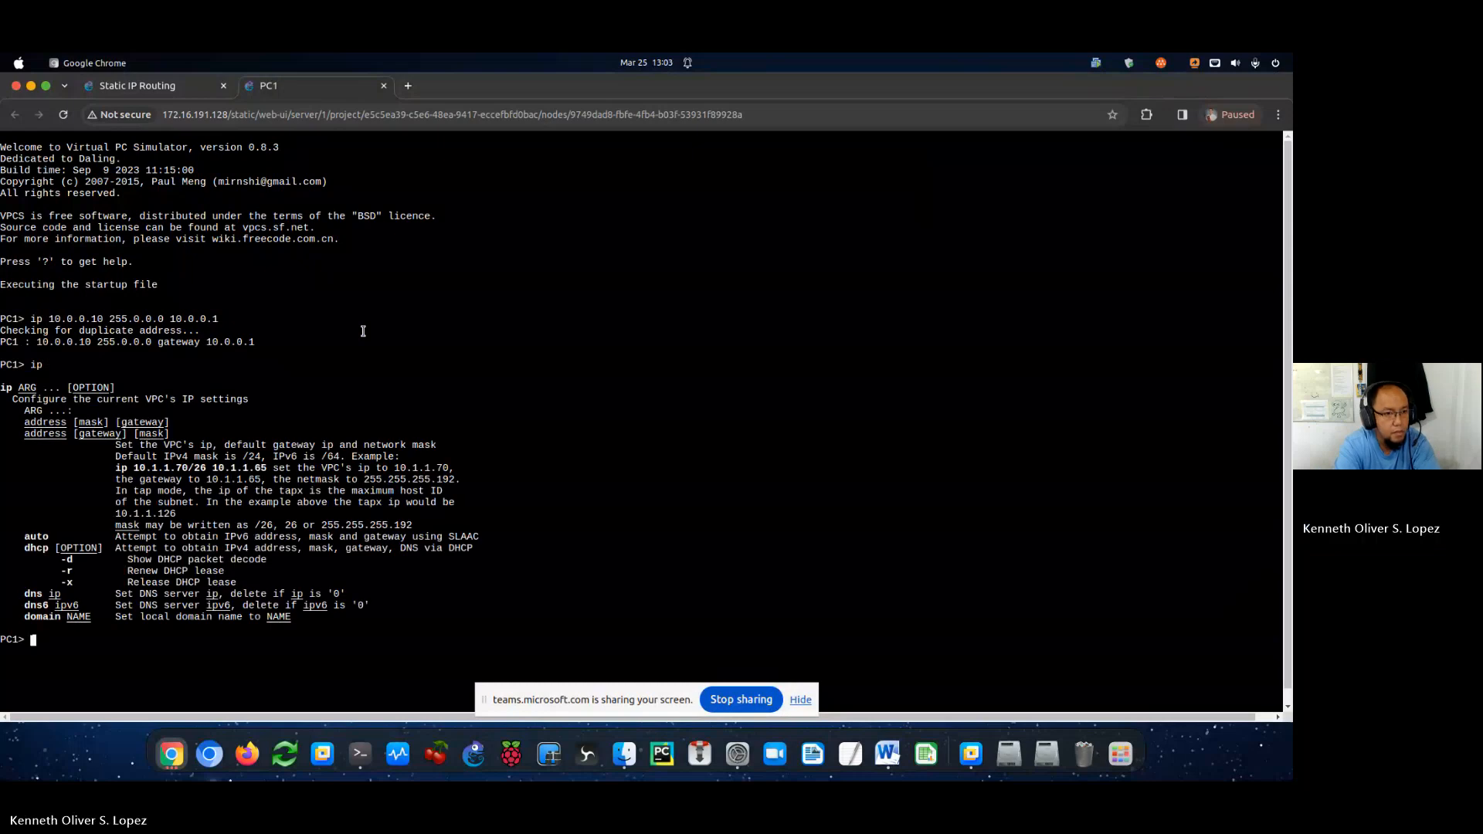
text(ip)
key(BackSpace)
text(config)
key(Return)
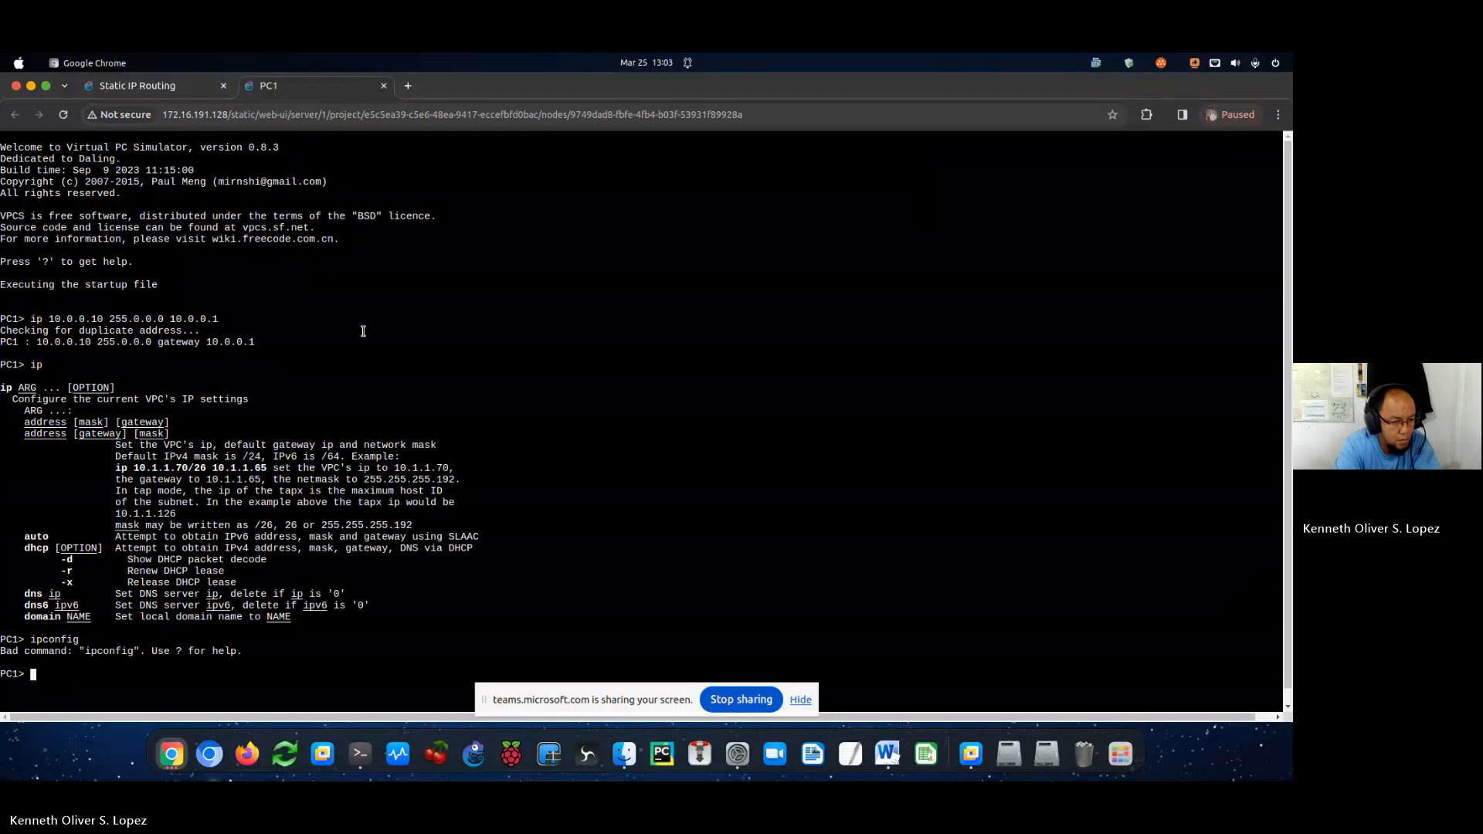
text(ip ?)
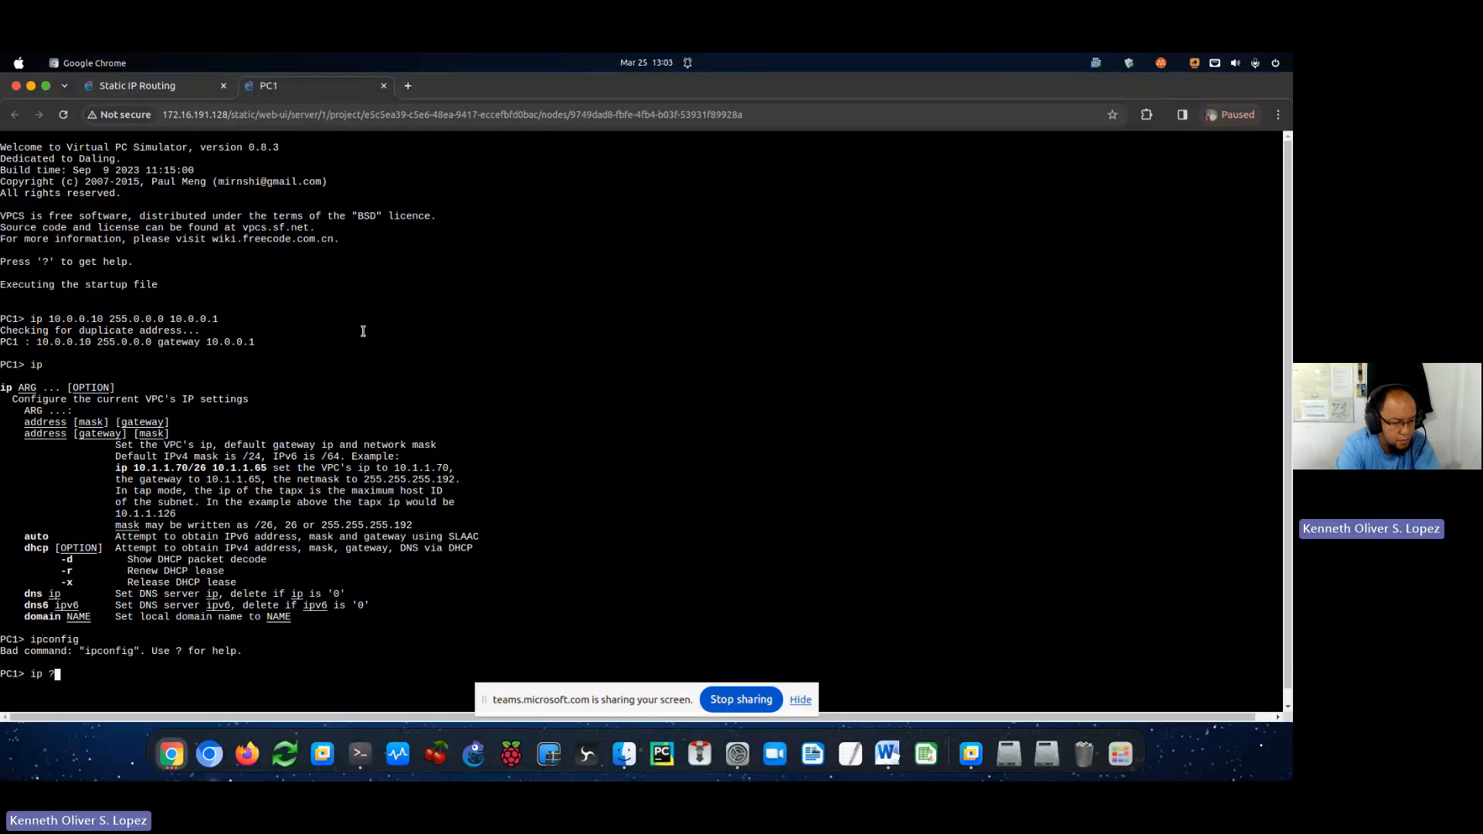
key(Return)
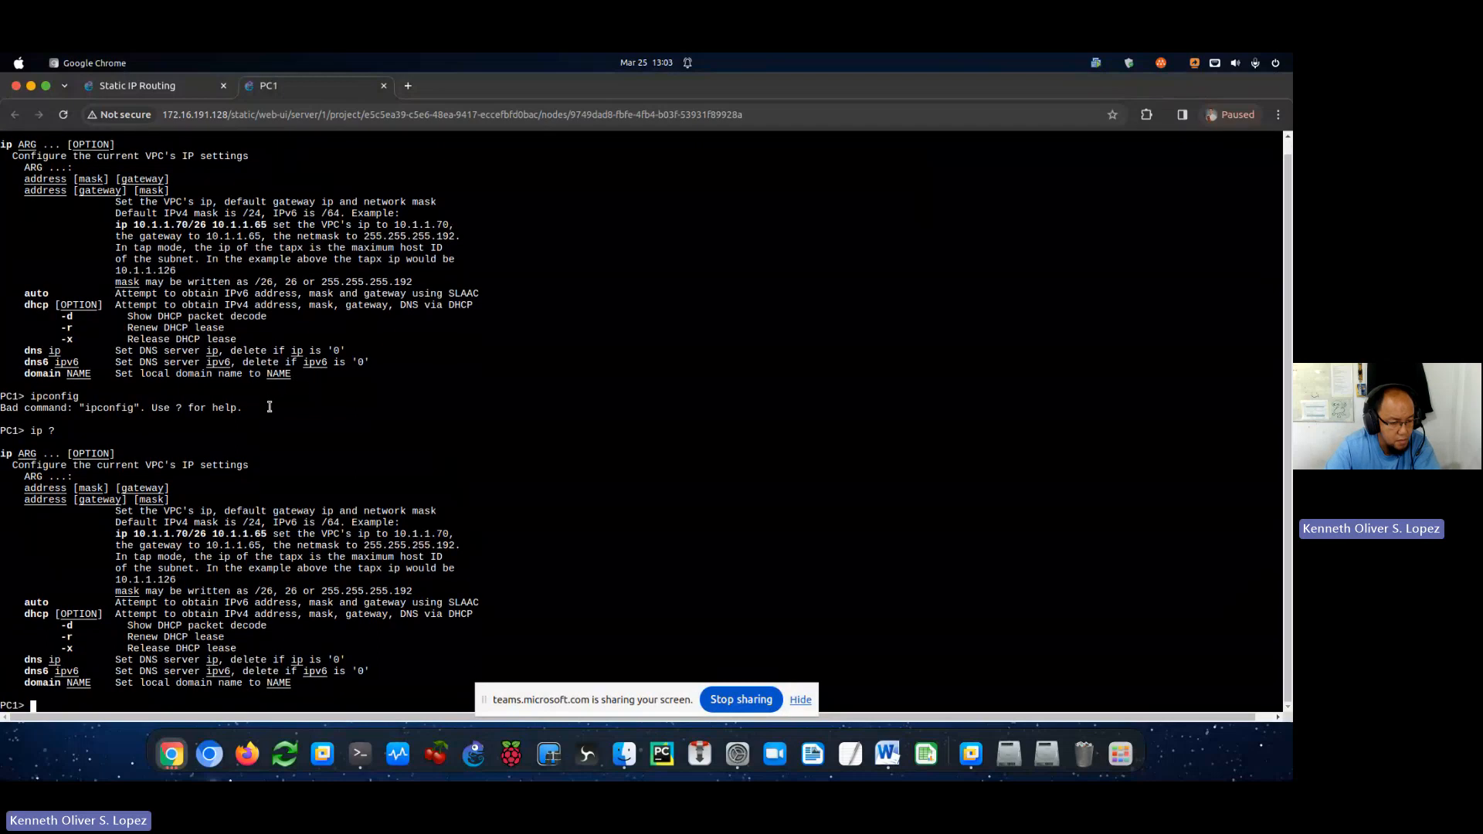
text(sh ip)
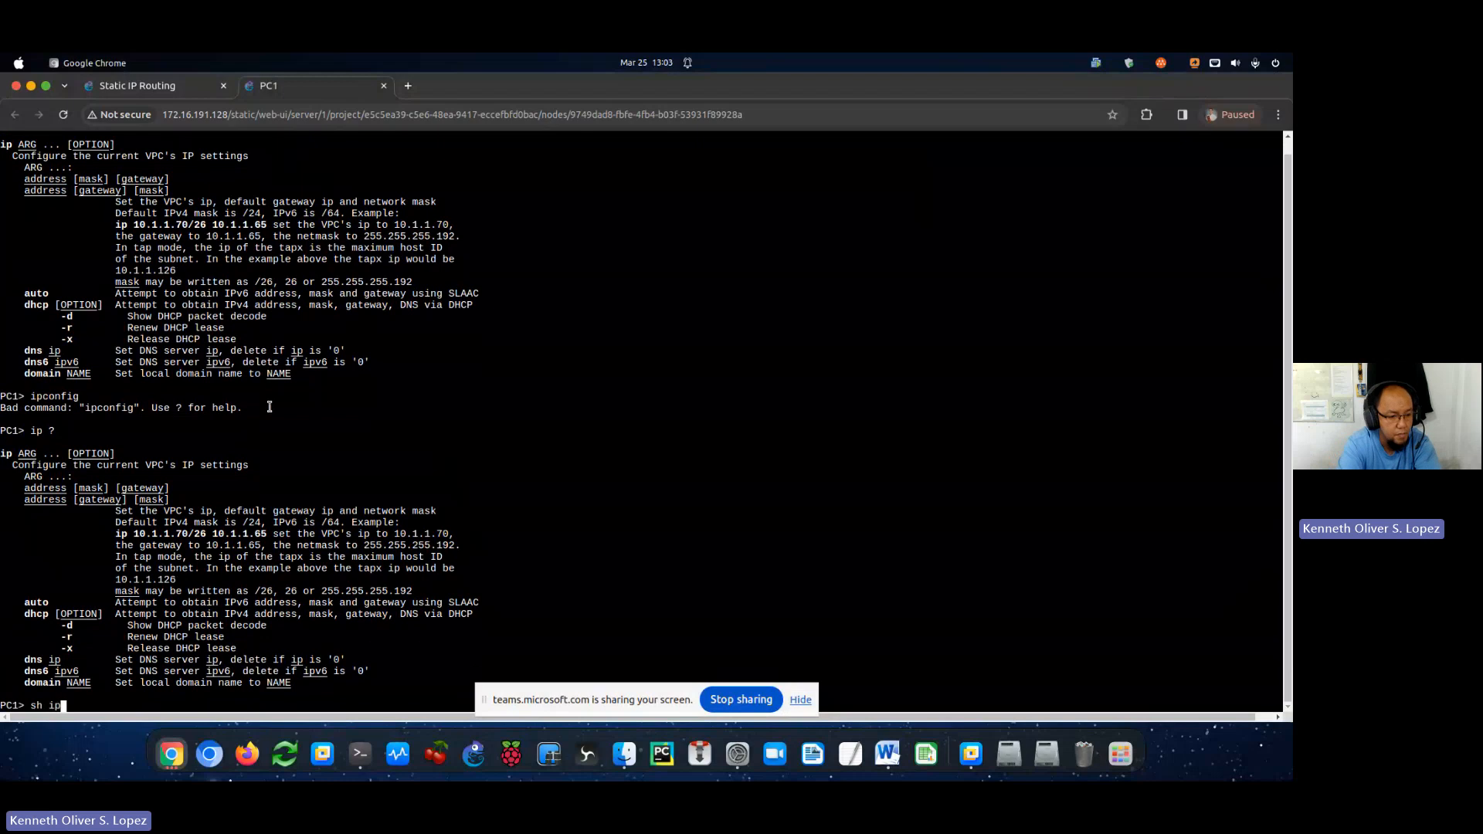
key(Return)
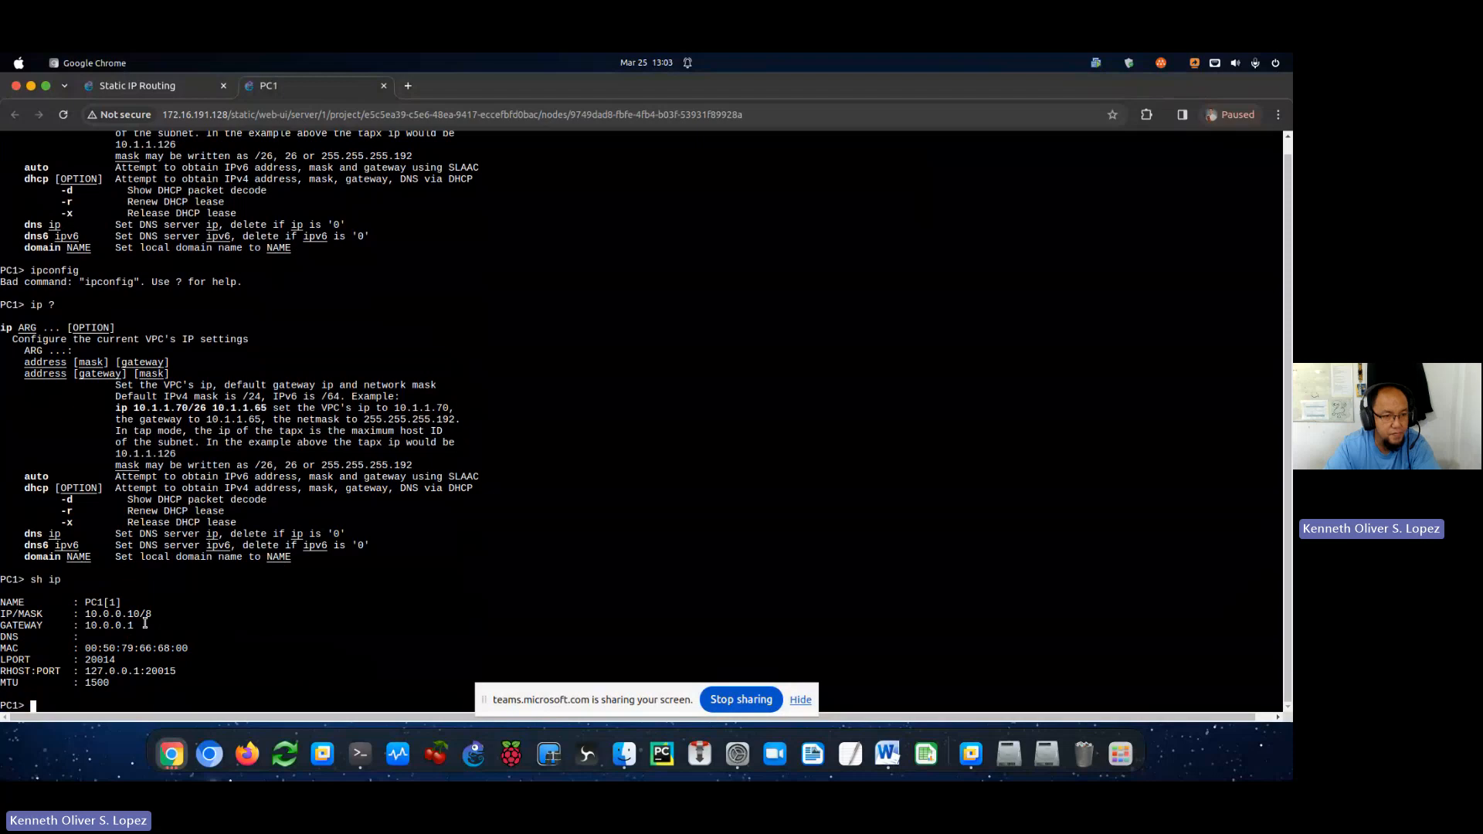
Open PC2's web console in a new tab and configure IP 192.168.1.10, mask 255.255.255.0 and gateway 192.168.1.1.
click(166, 87)
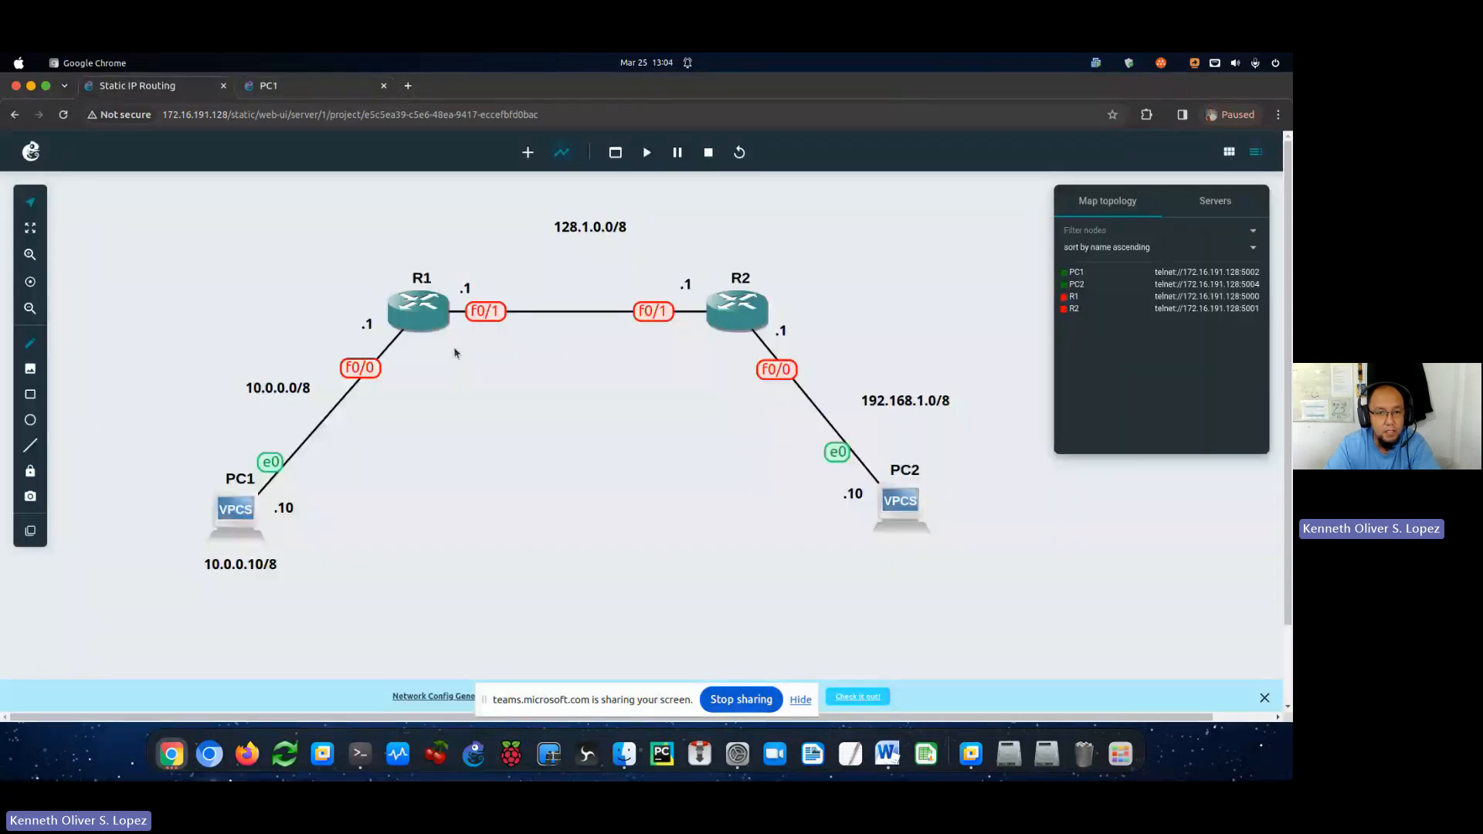
right_click(896, 503)
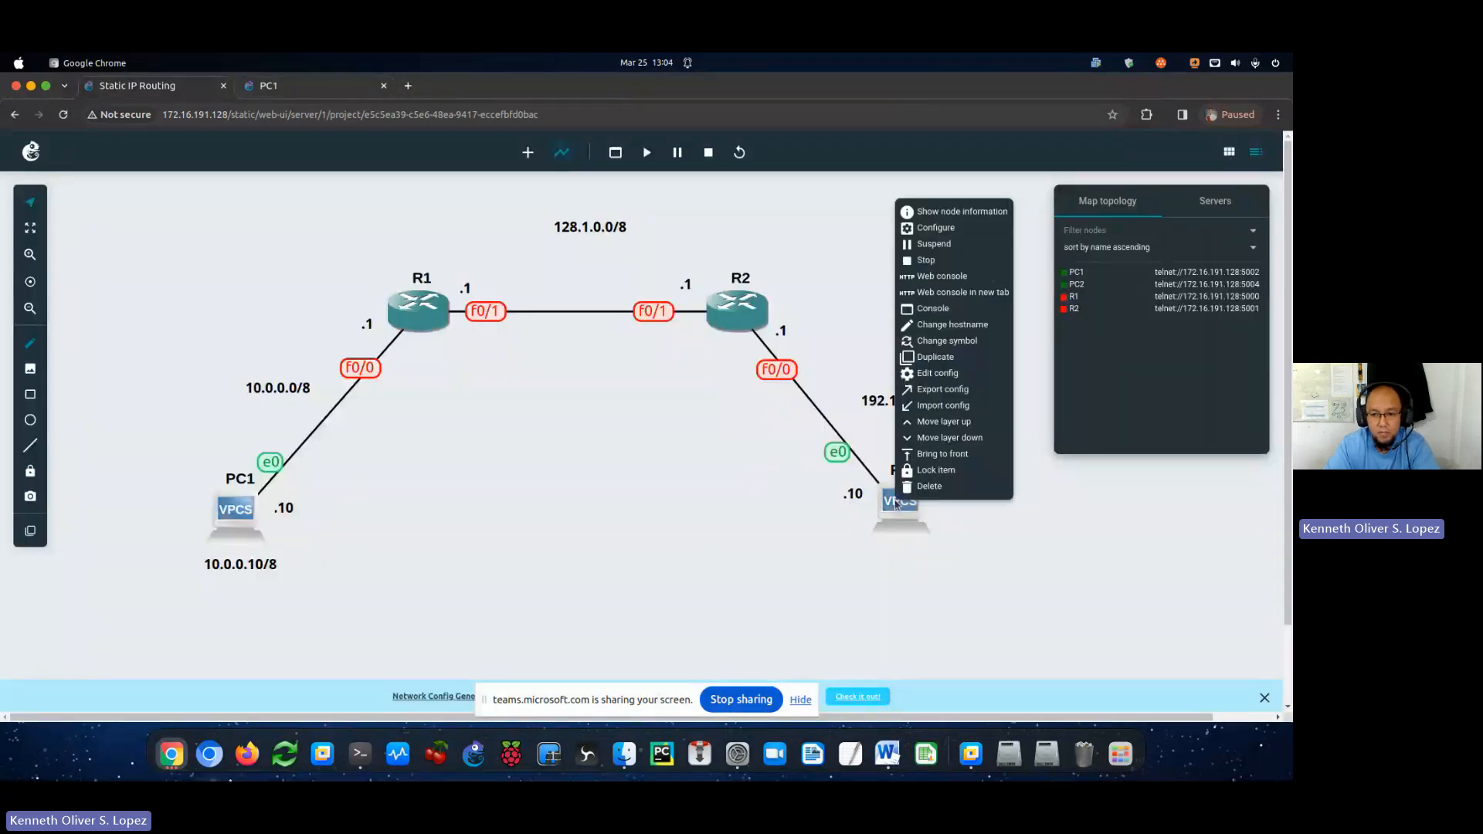
click(948, 293)
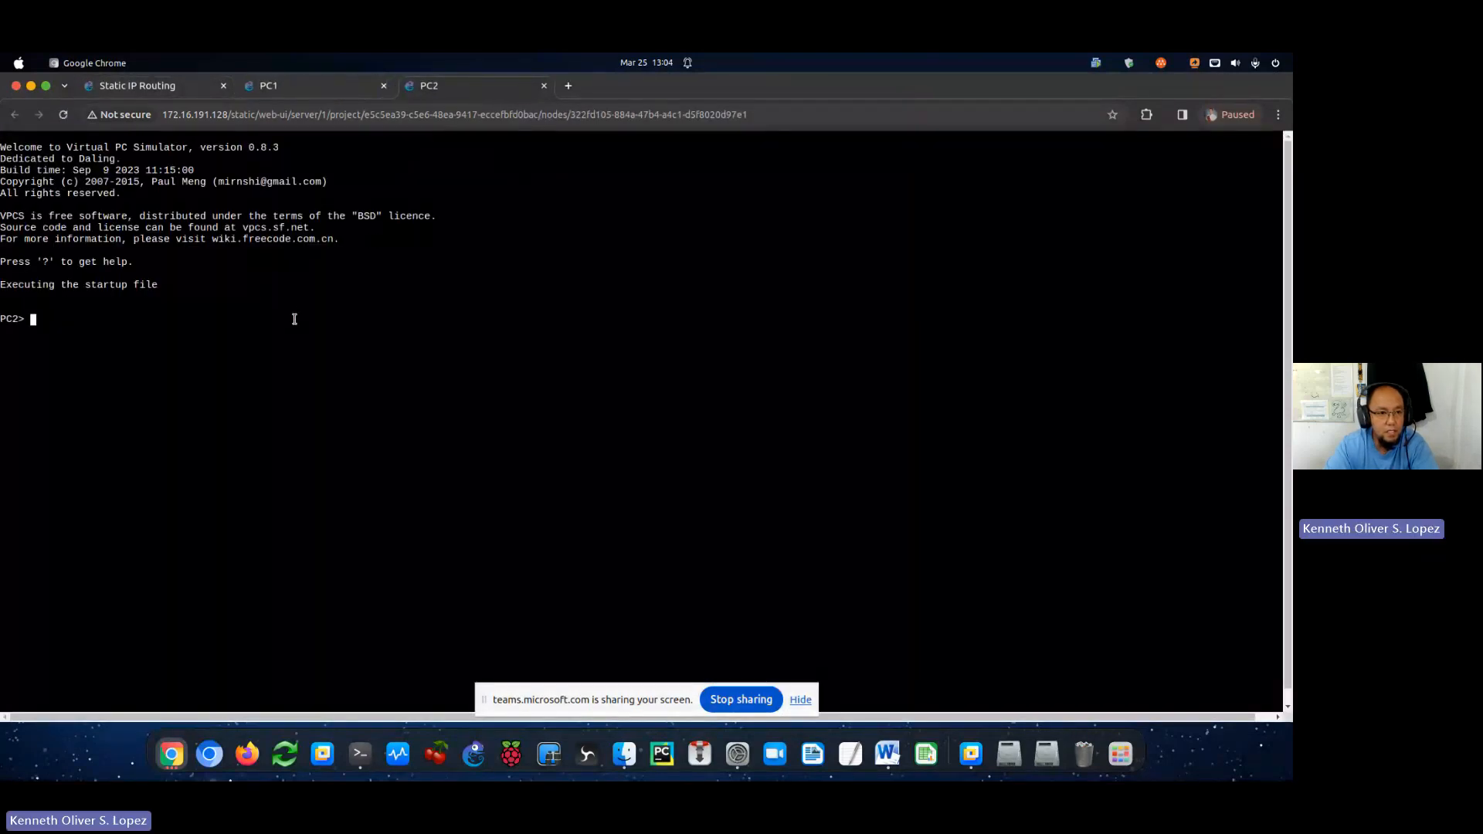
click(130, 85)
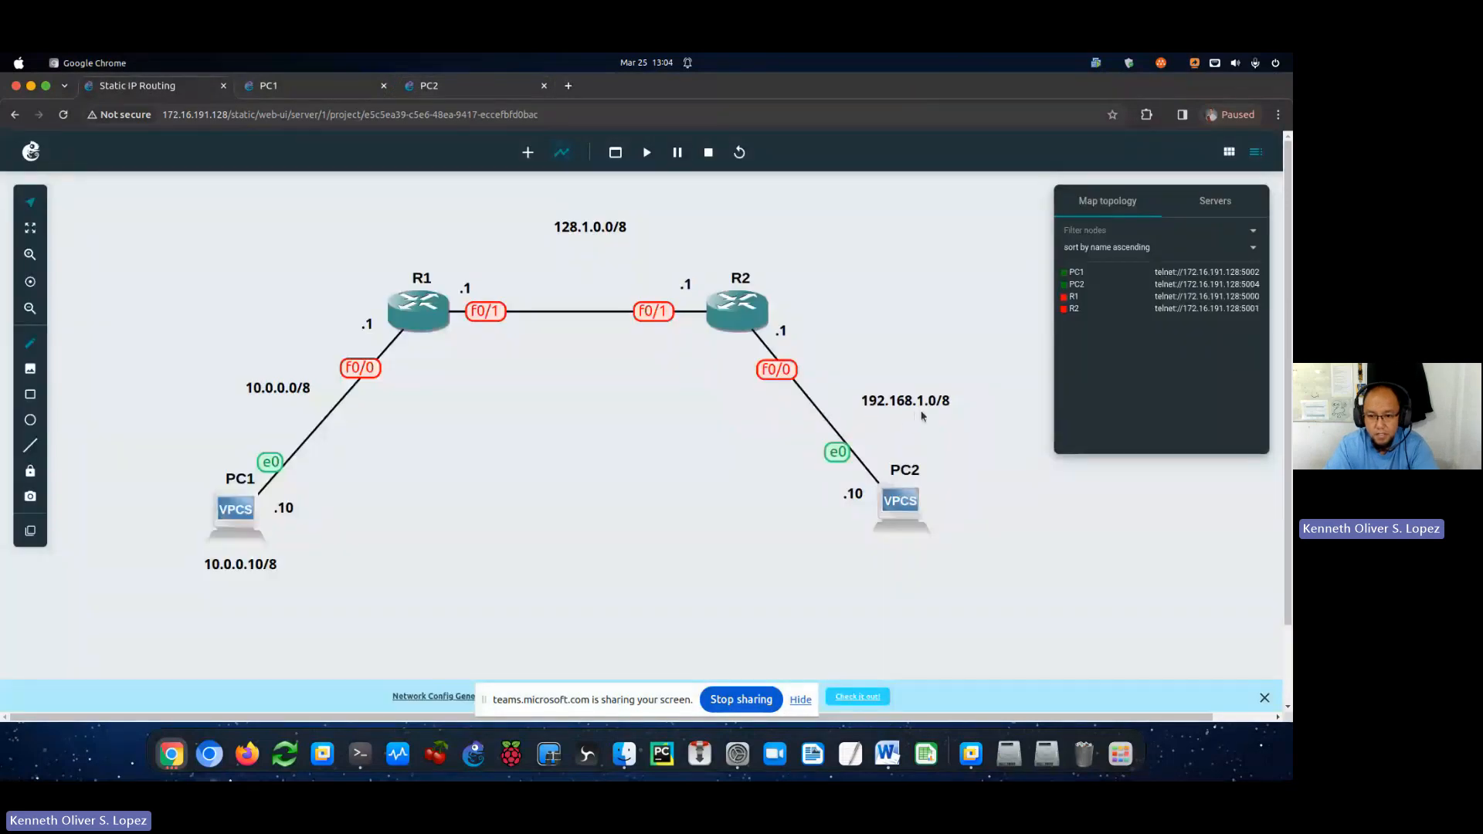
click(474, 80)
text(ip )
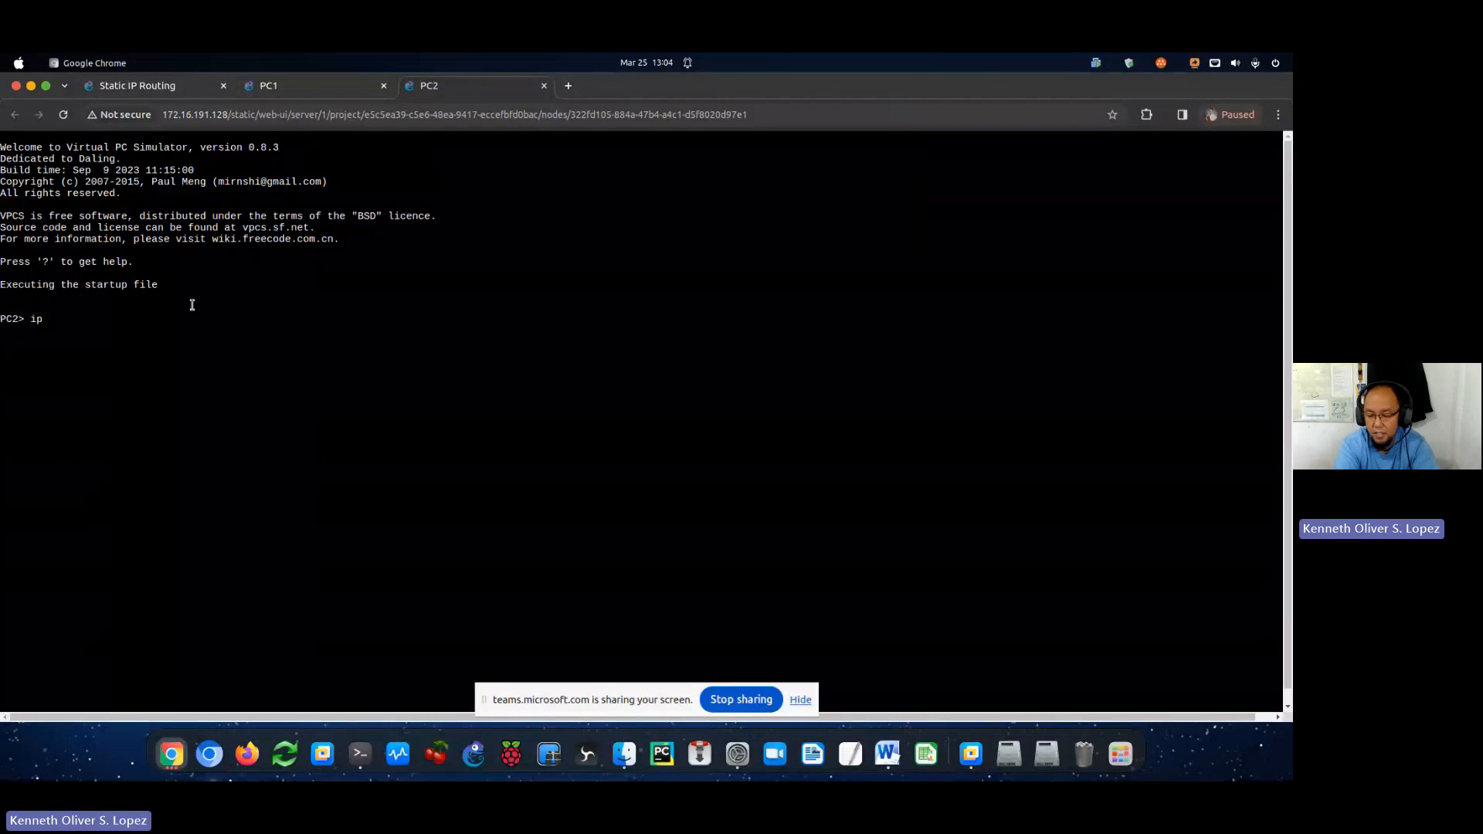
text(192.168.)
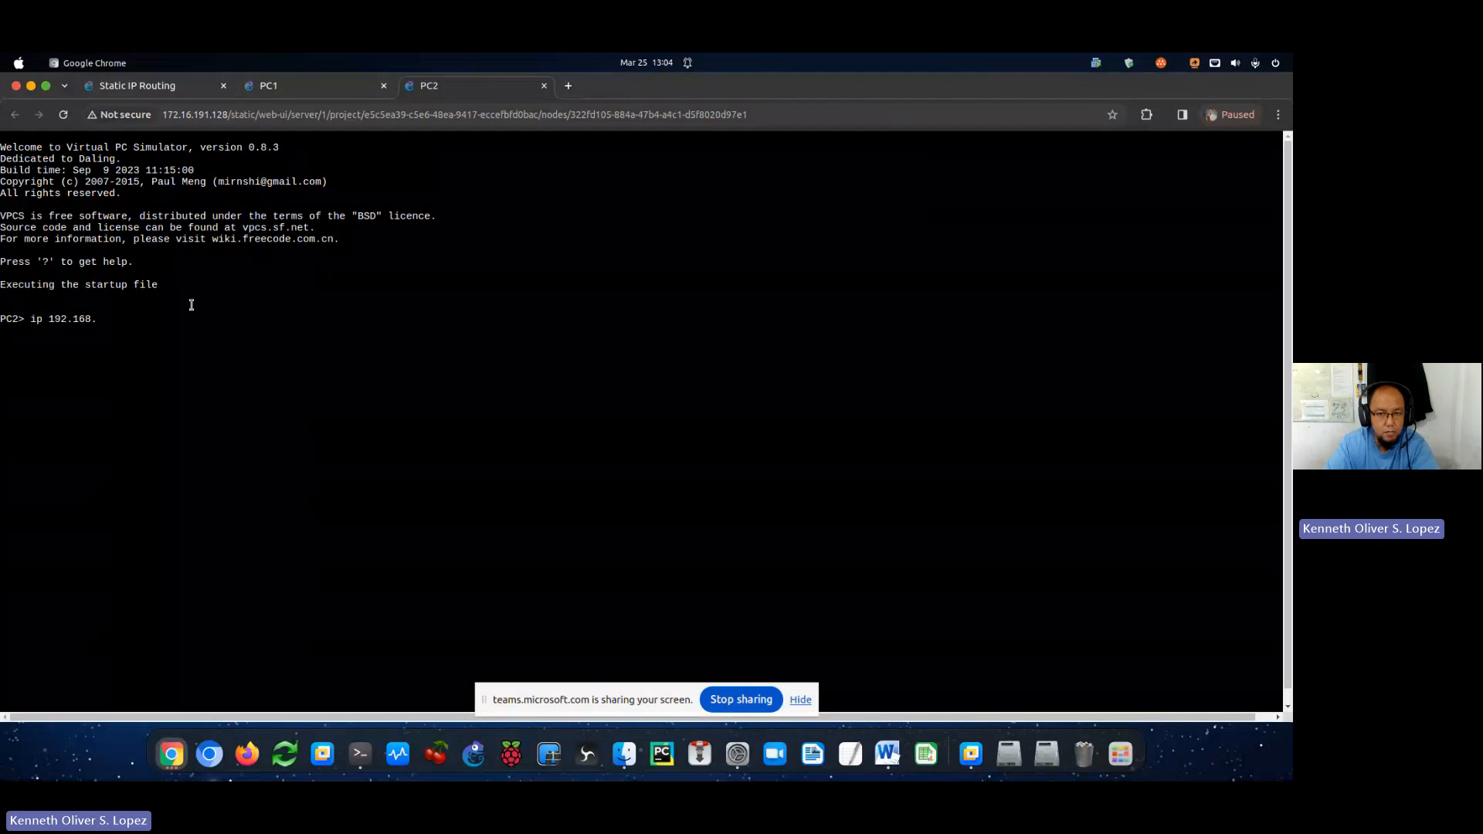
click(114, 84)
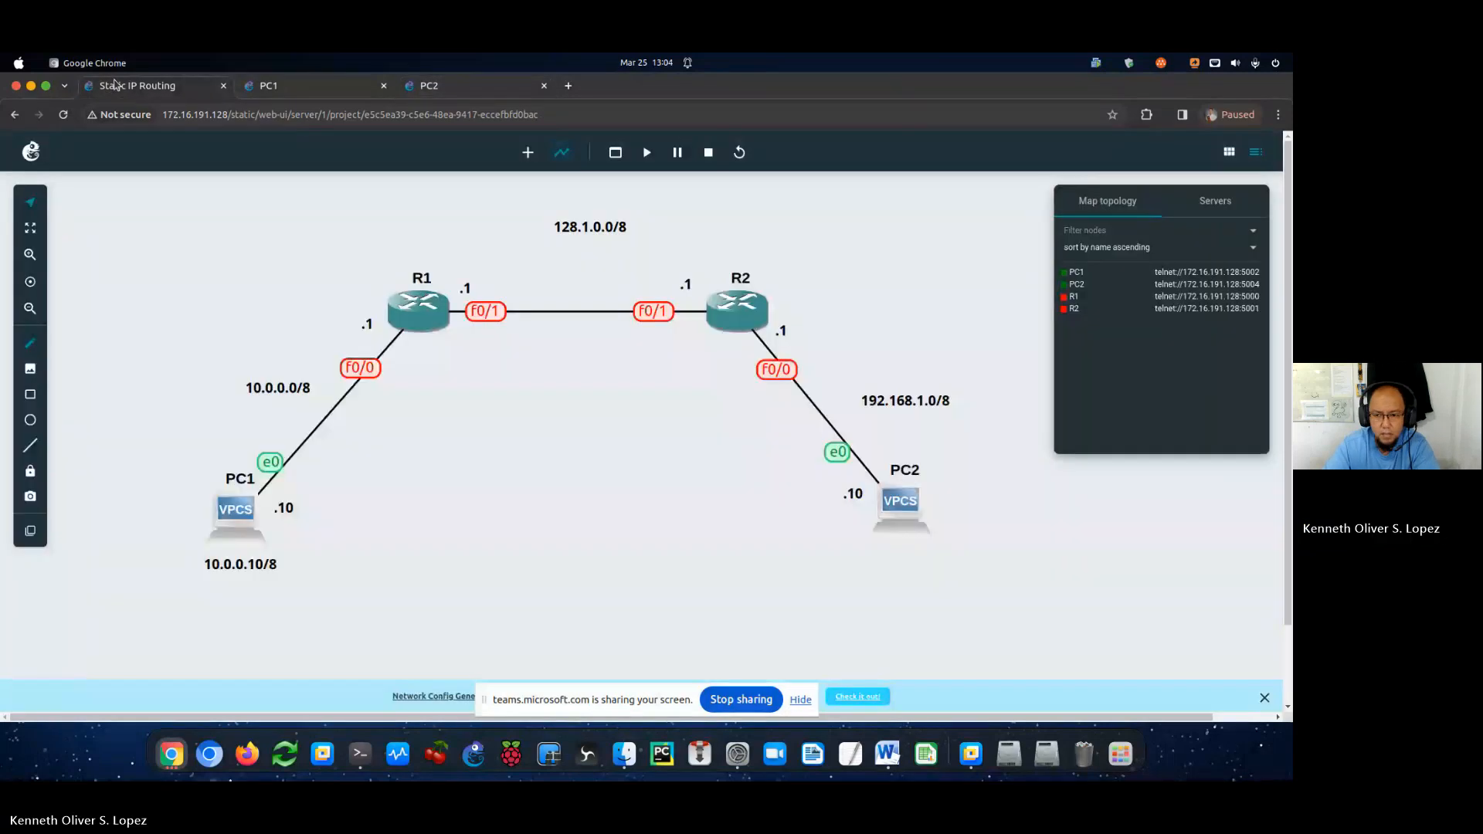
click(459, 89)
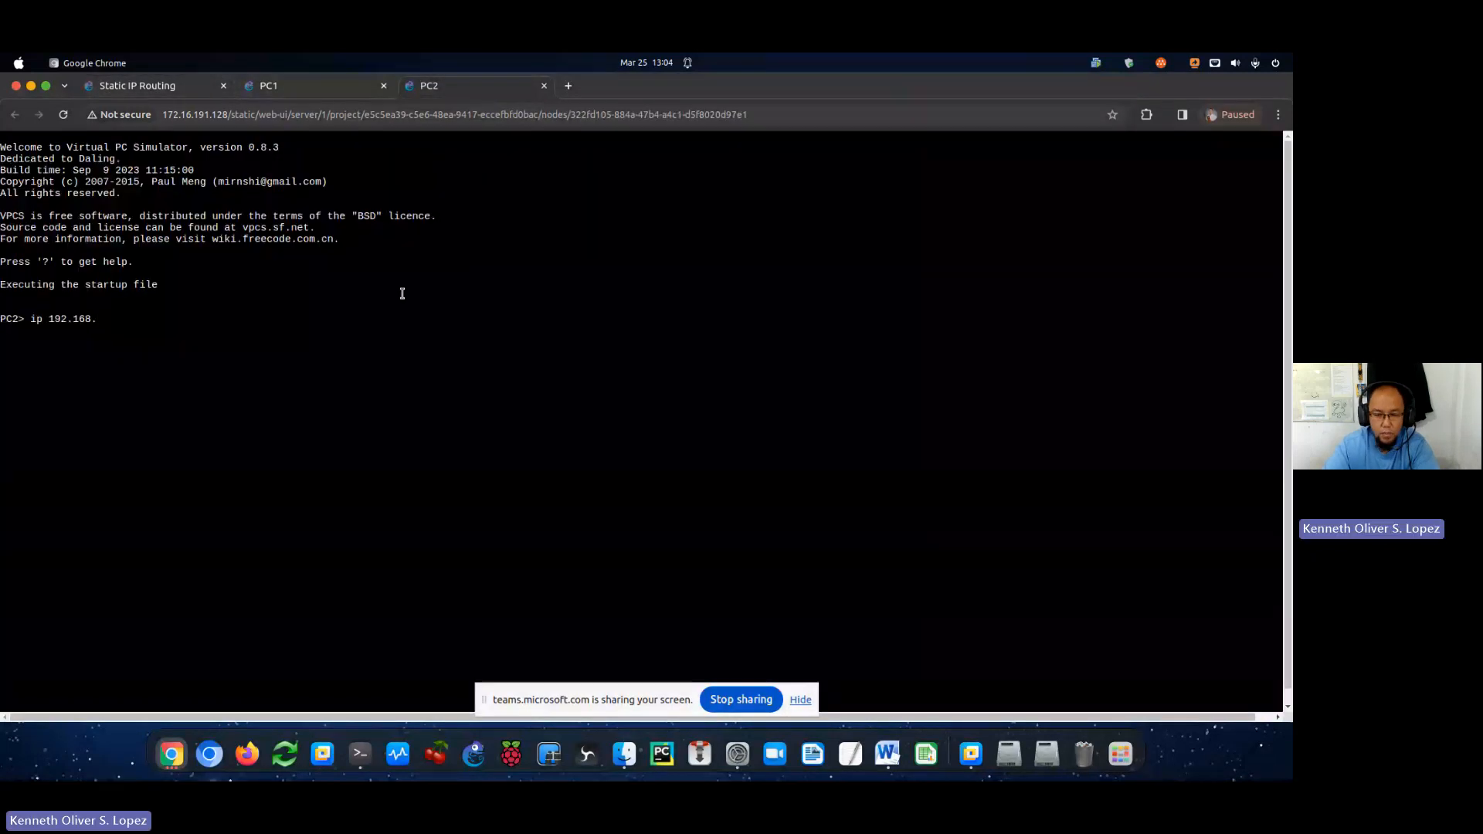
text(1.10 255)
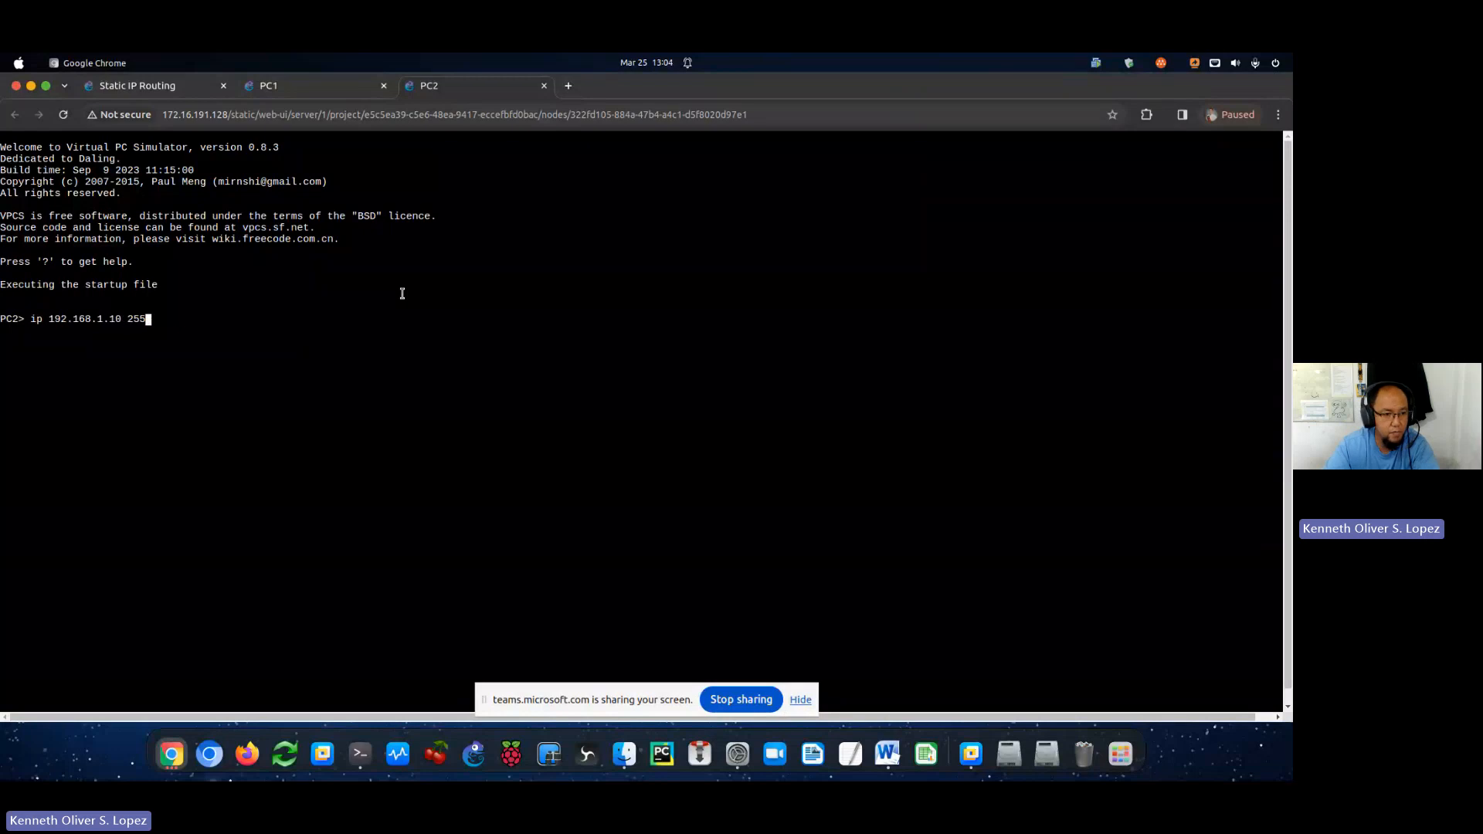
text(.255.255.0)
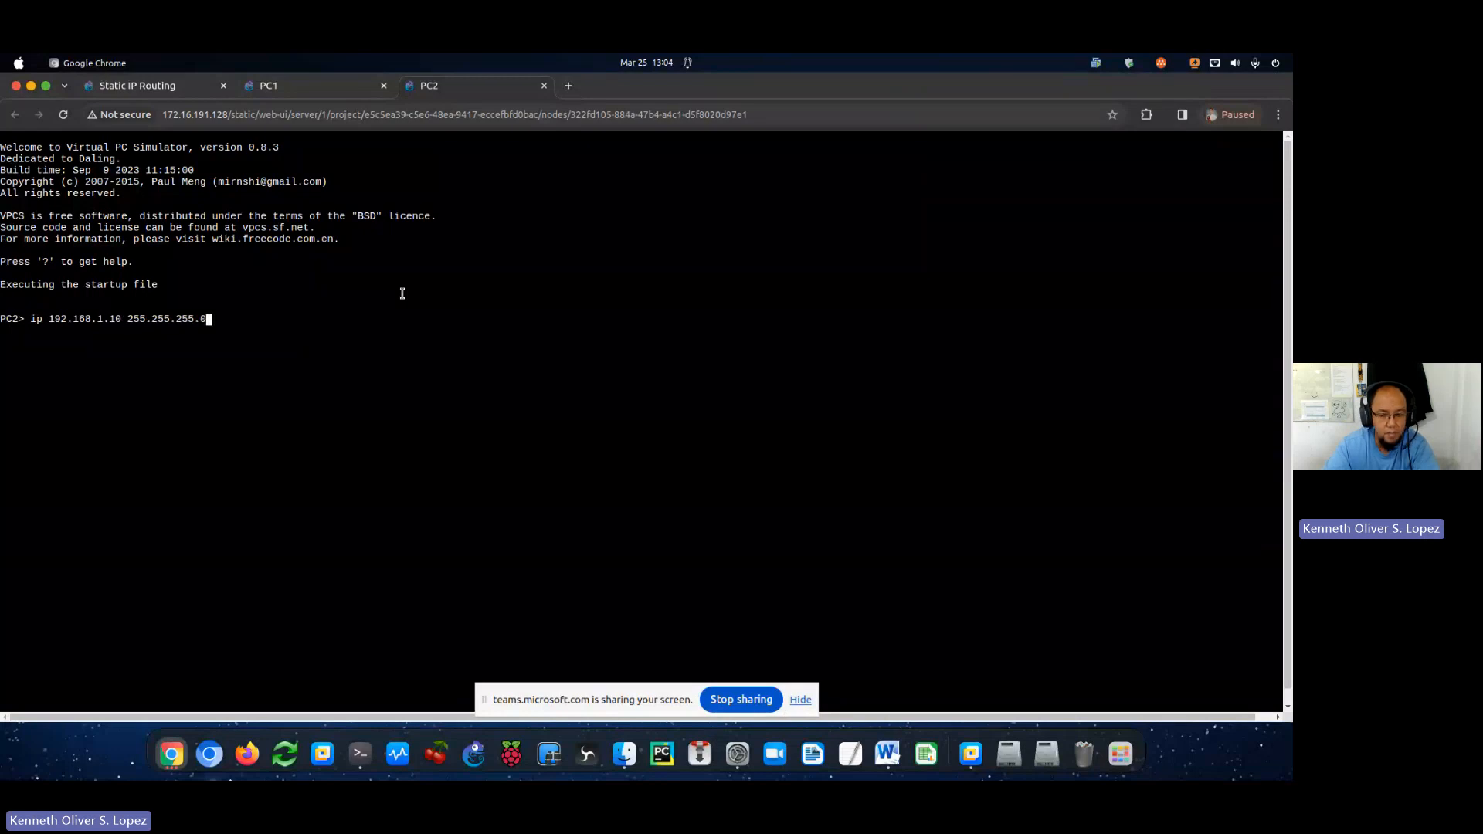
text( 192.168.1.1)
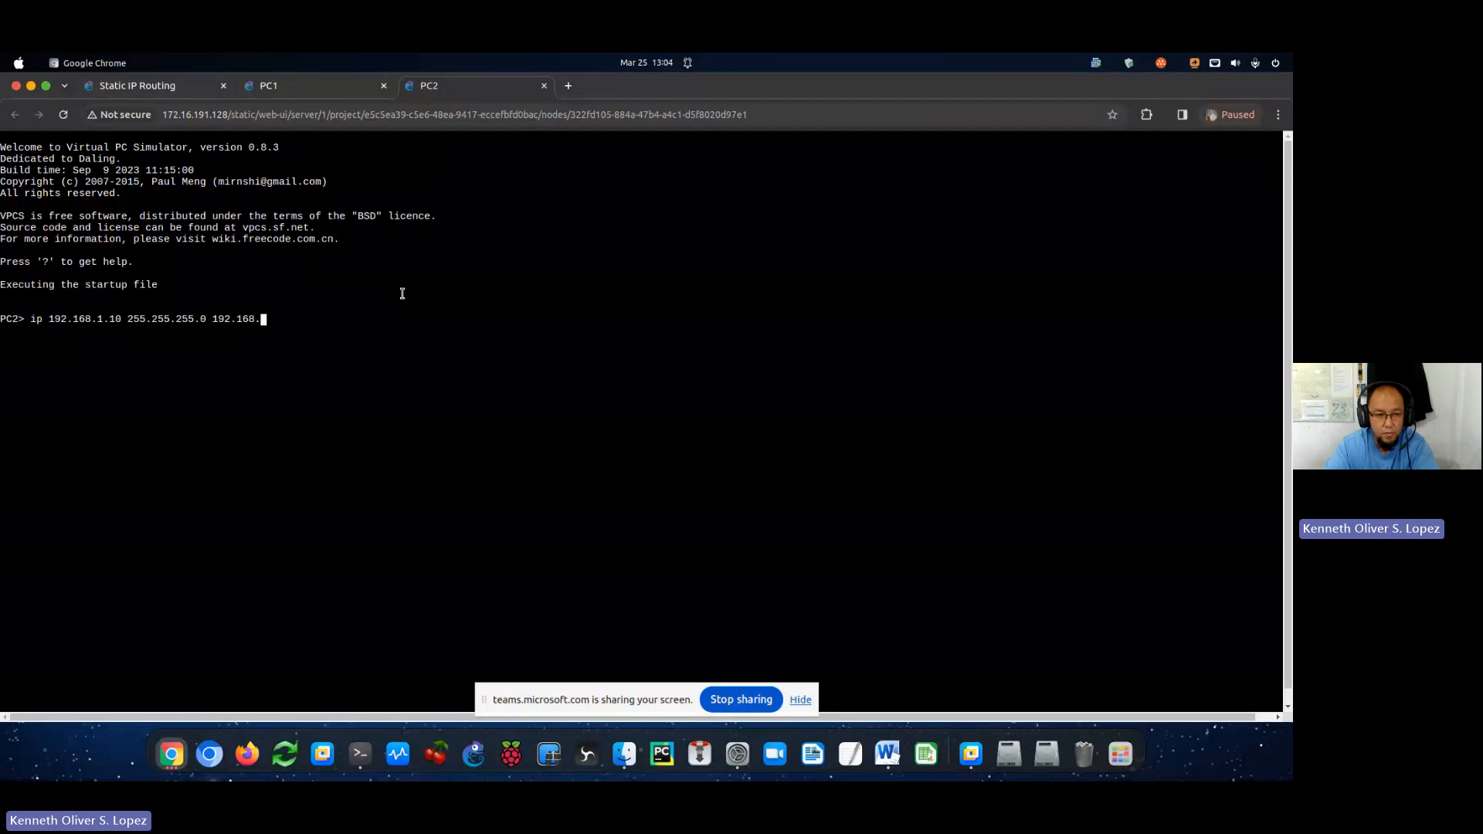
key(Return)
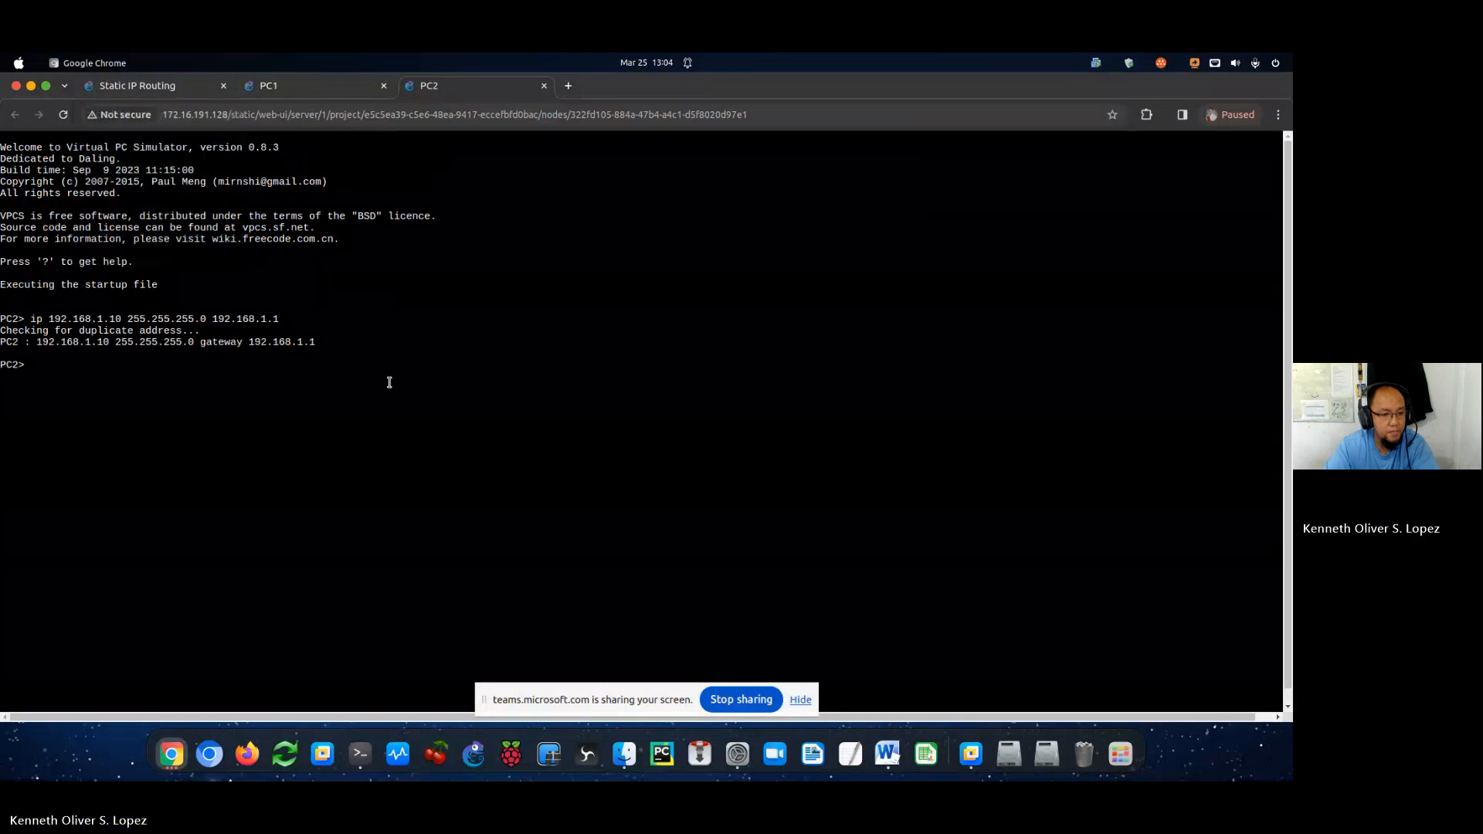
Display PC2's address settings with sh ip and ping PC1 at 10.0.0.10 from PC2.
text(sh ip)
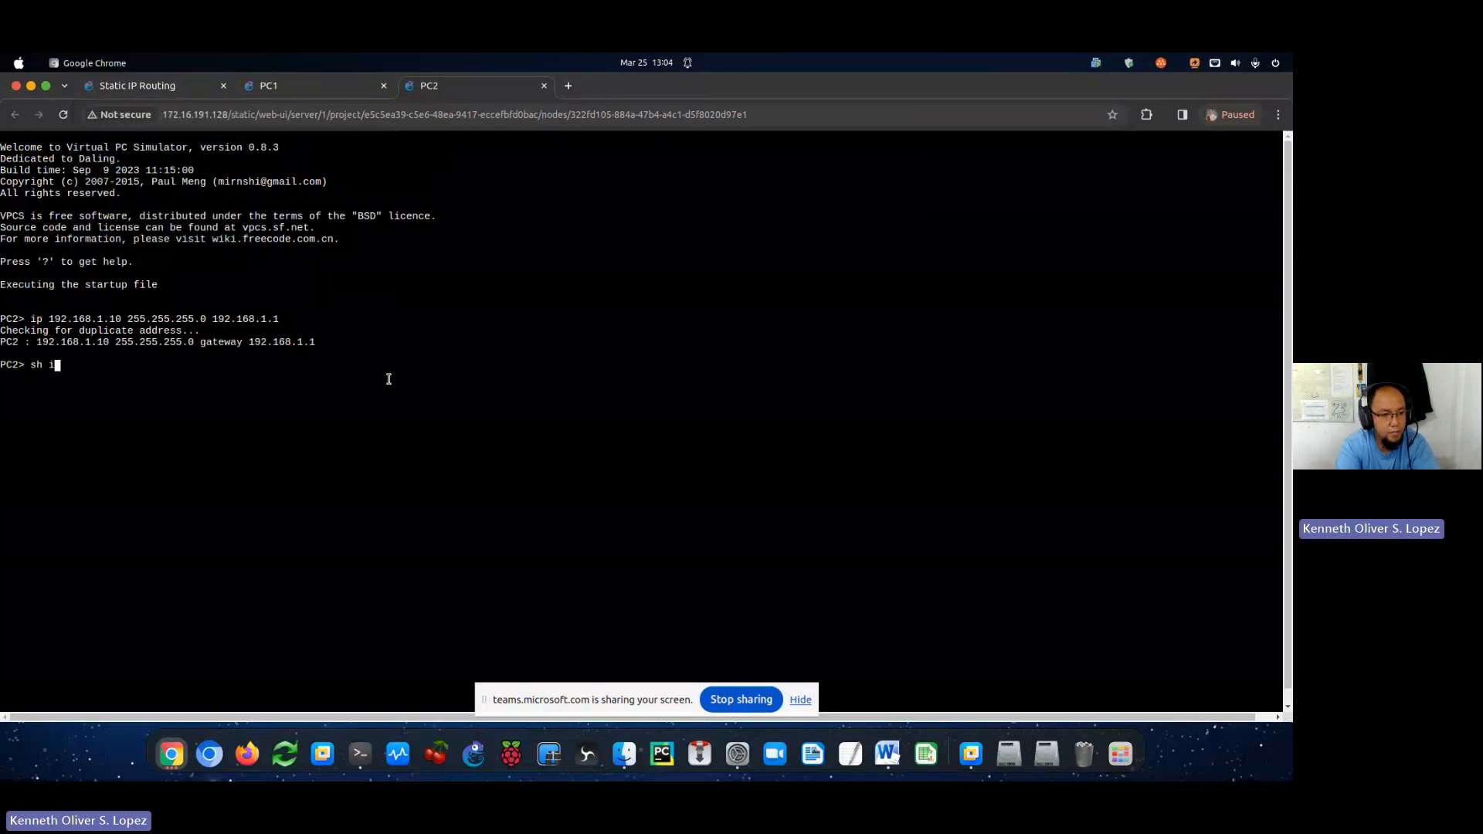
key(Return)
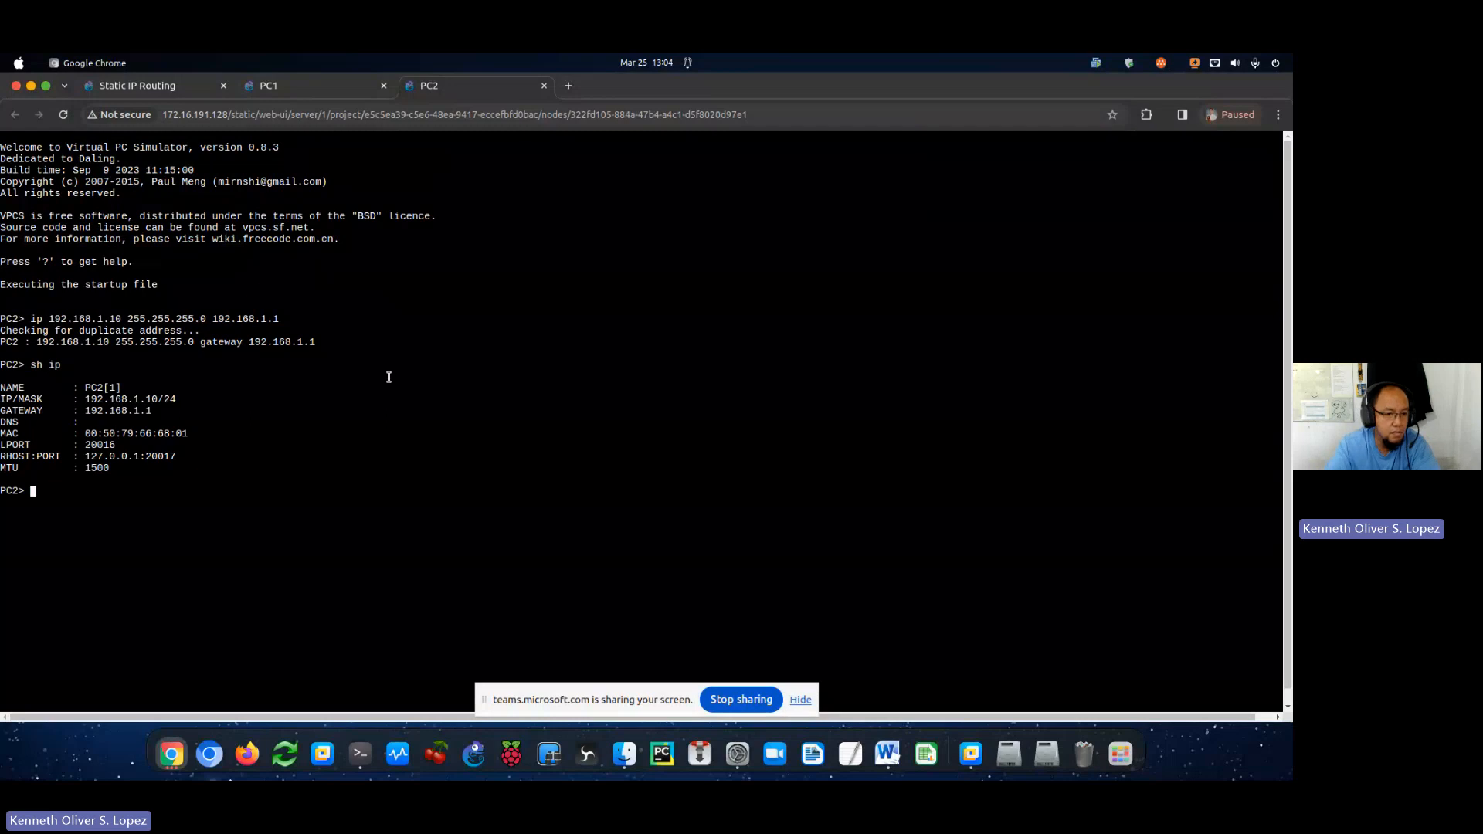
click(139, 88)
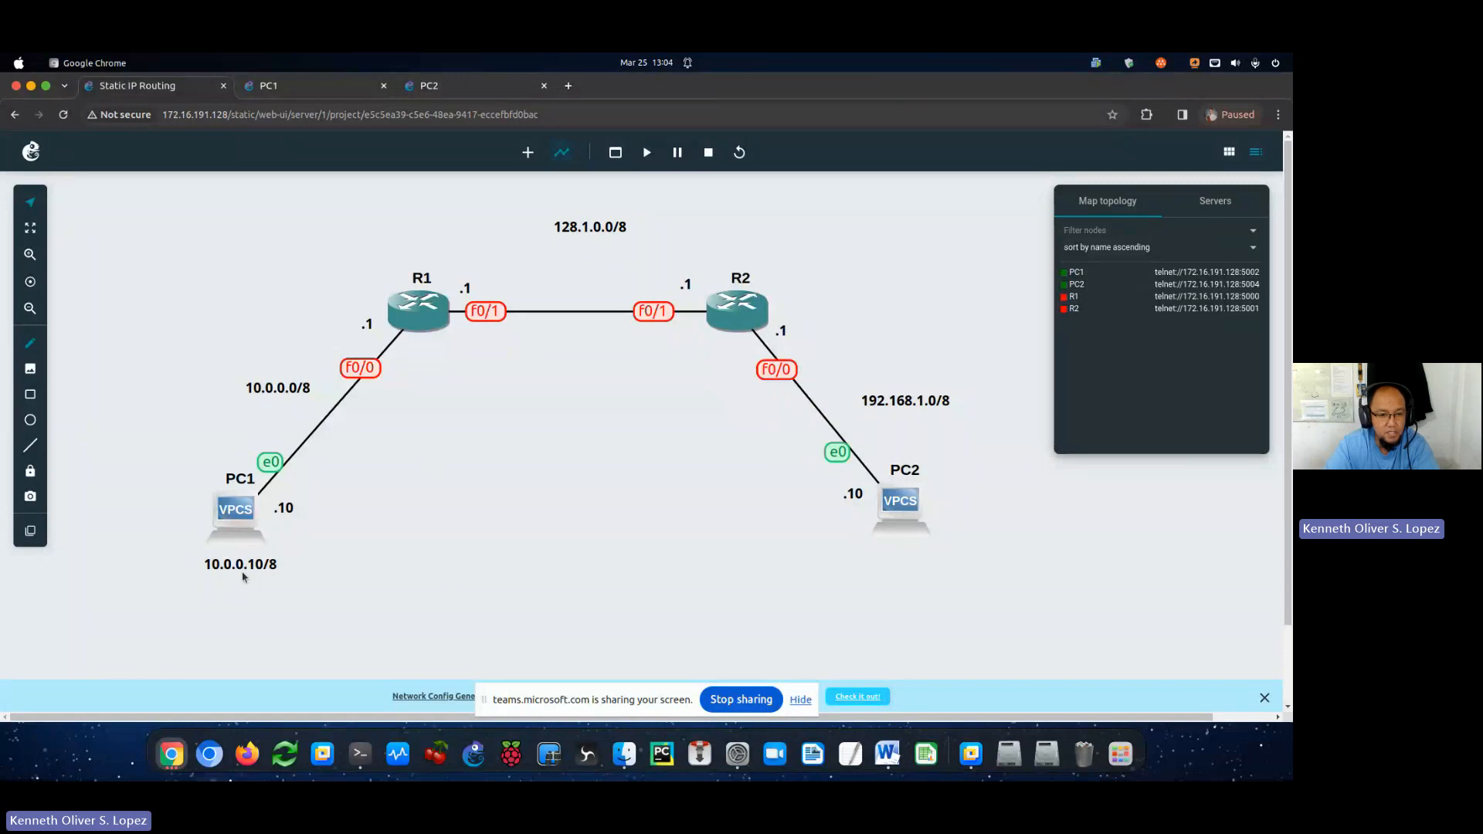
click(455, 86)
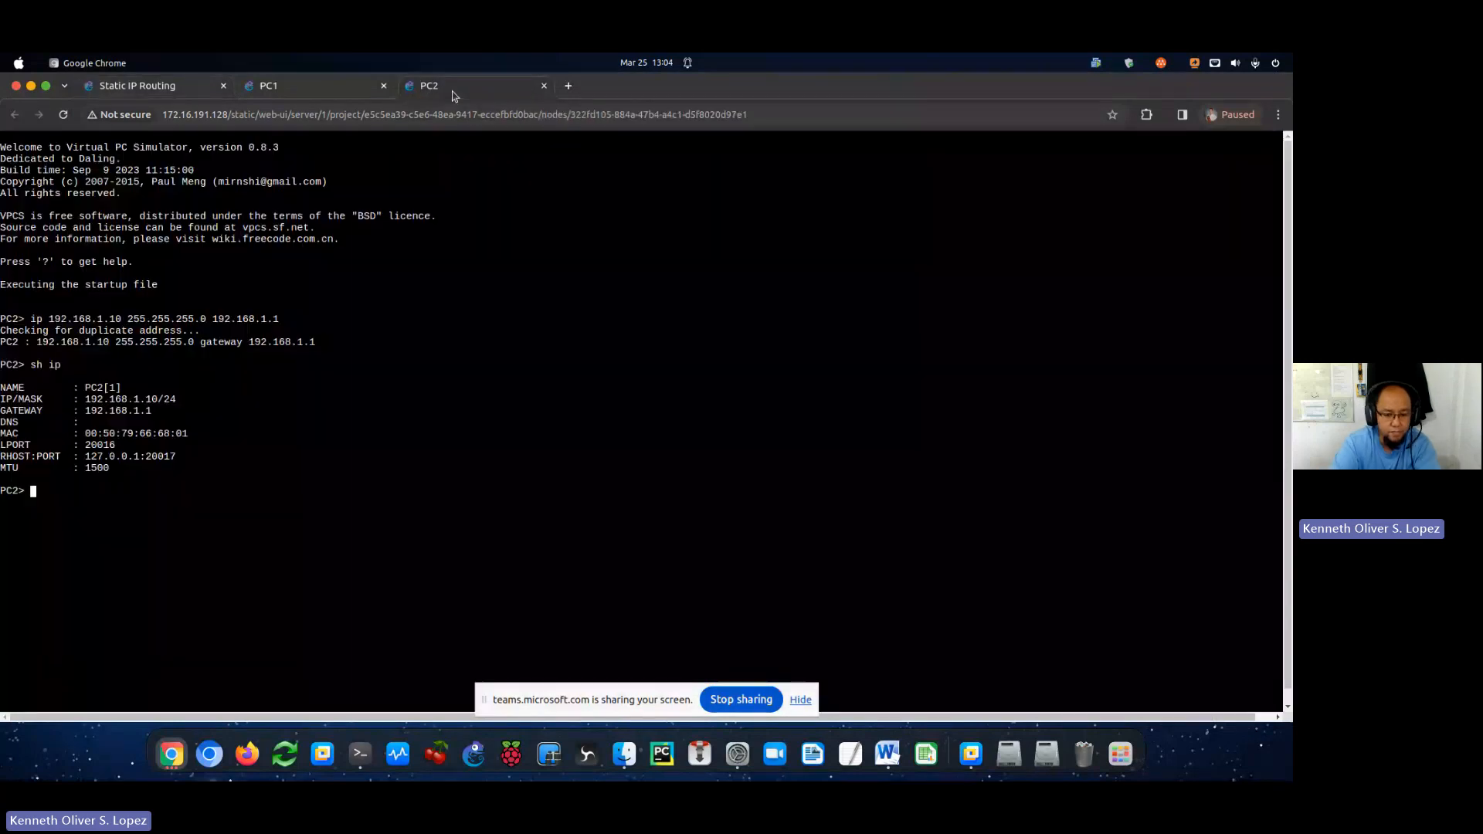
text(ping 10.0)
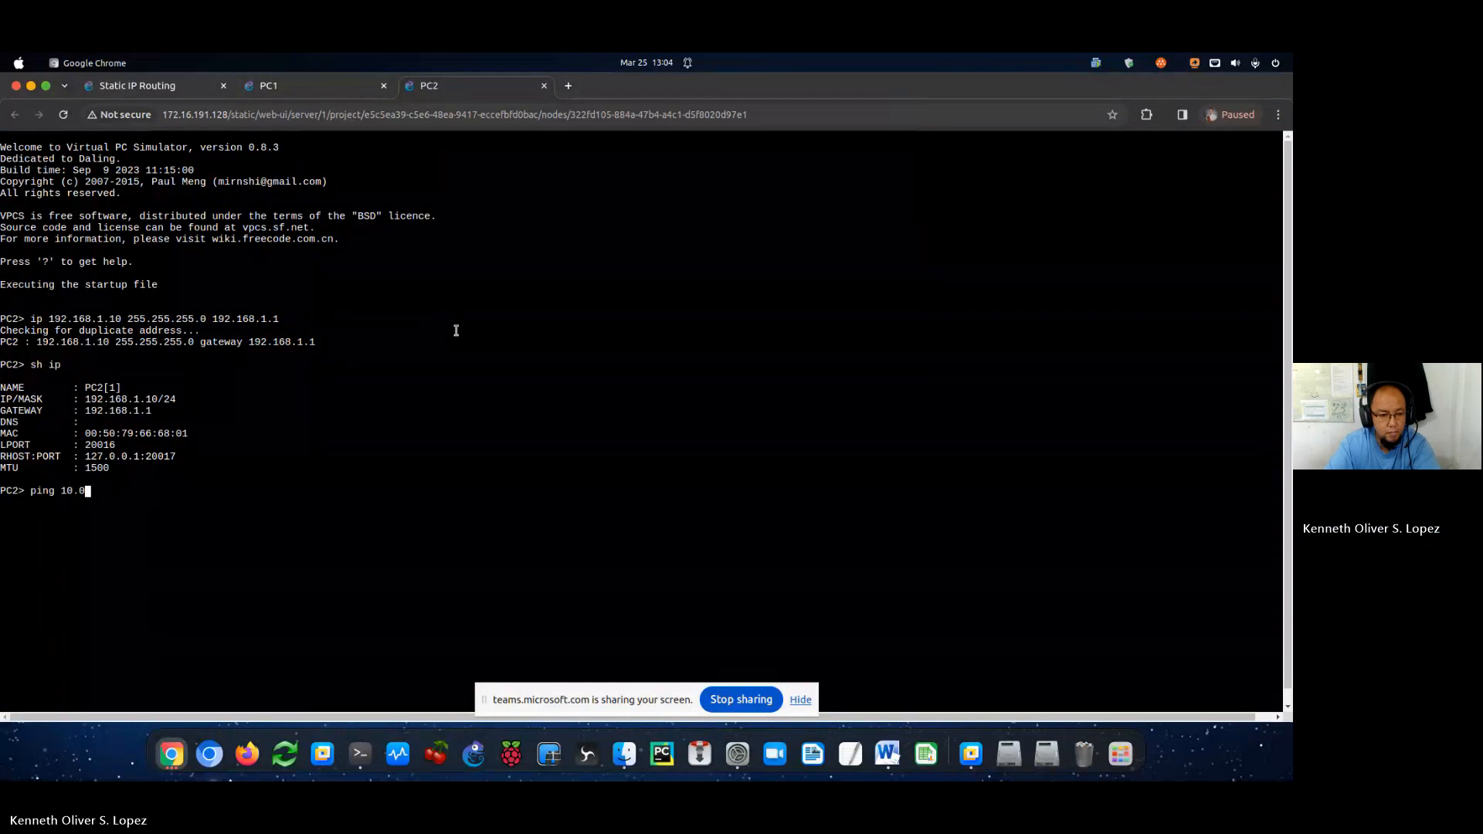
text(.0.10)
key(Return)
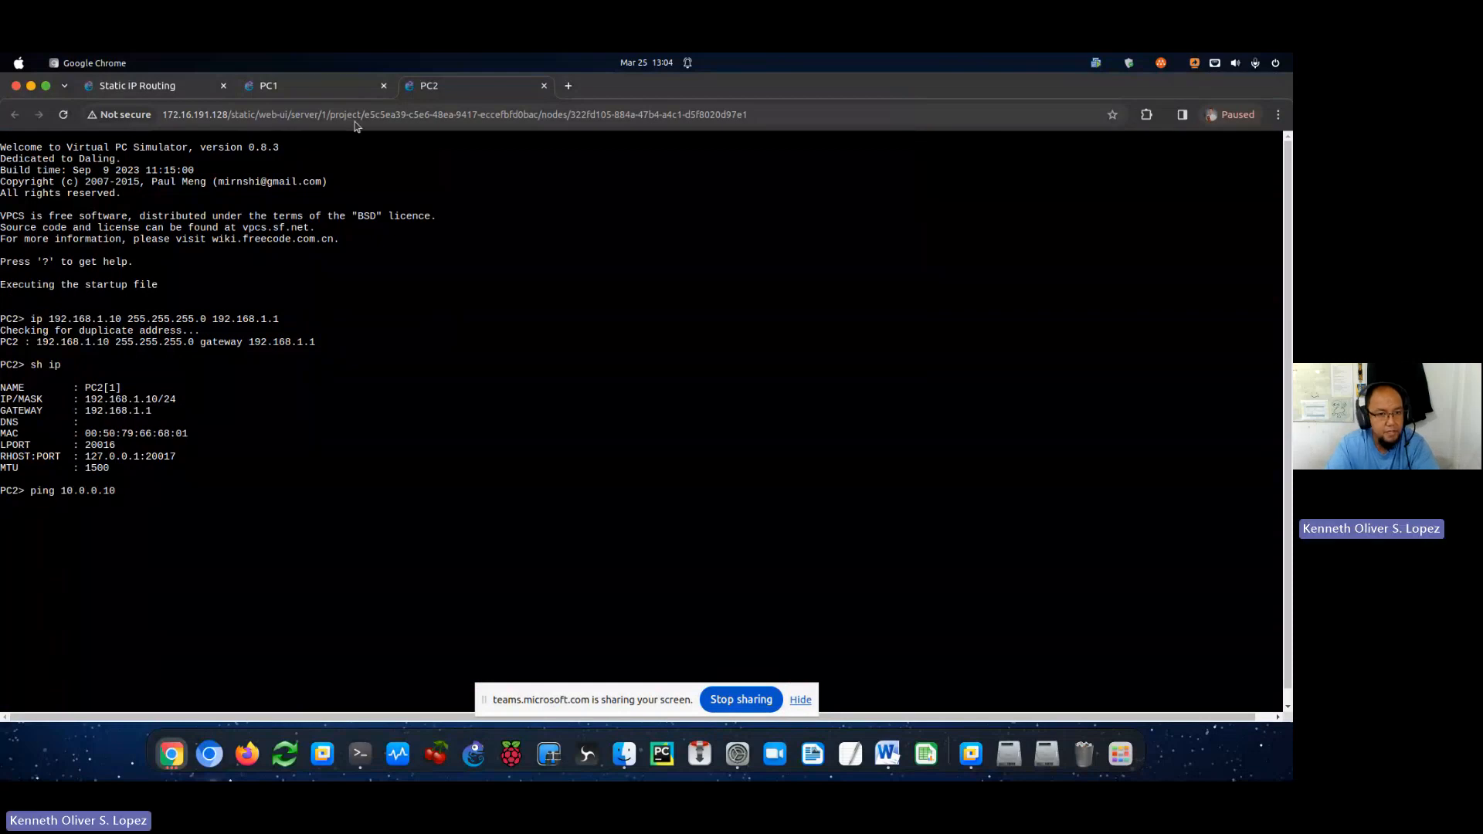
Ping PC2 at 192.168.1.10 from PC1's console and check the ping results in both PC consoles.
click(330, 92)
text(ping 1)
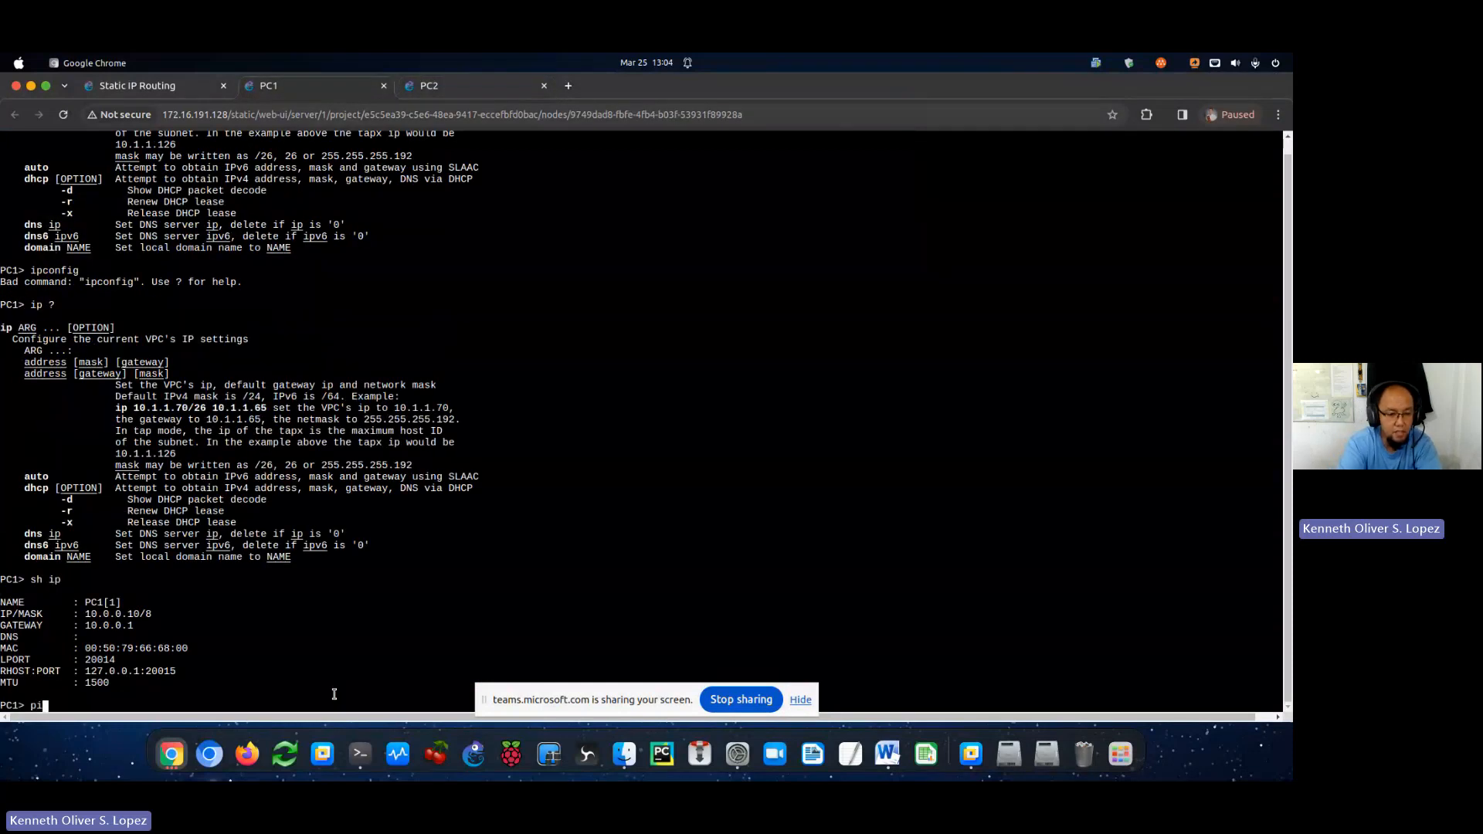
text(92.168.1.10)
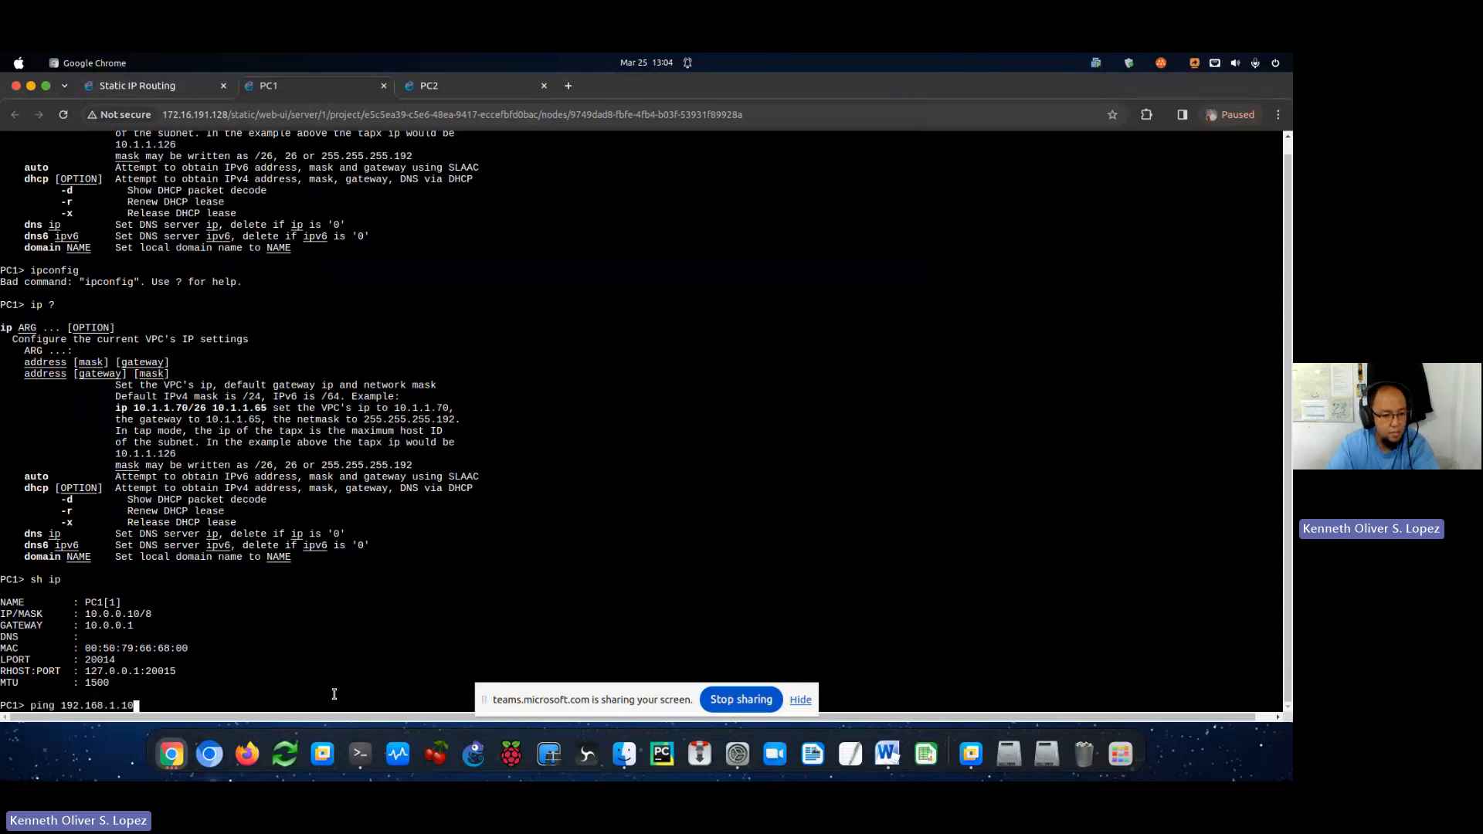
key(Return)
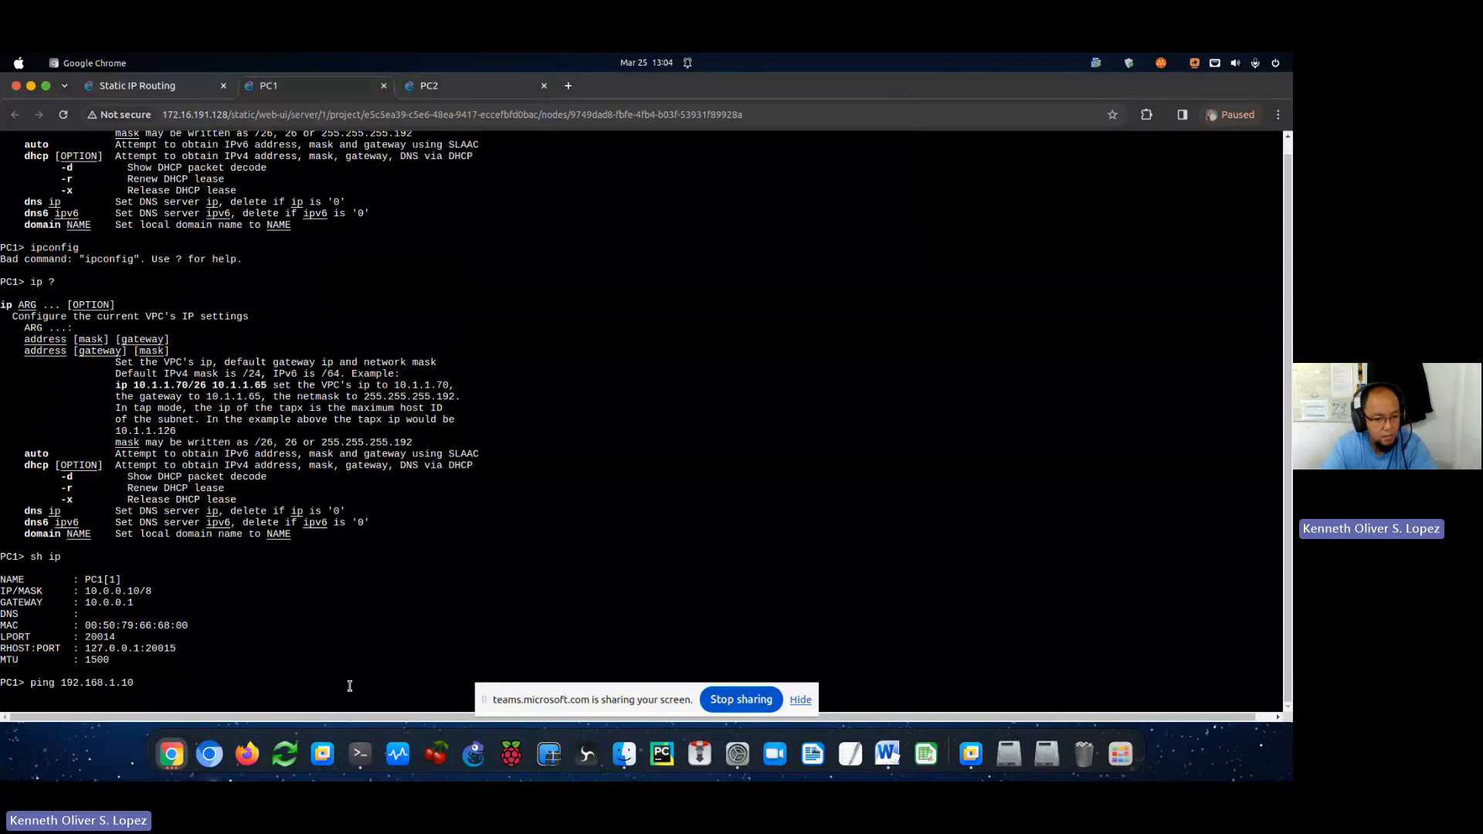
click(430, 90)
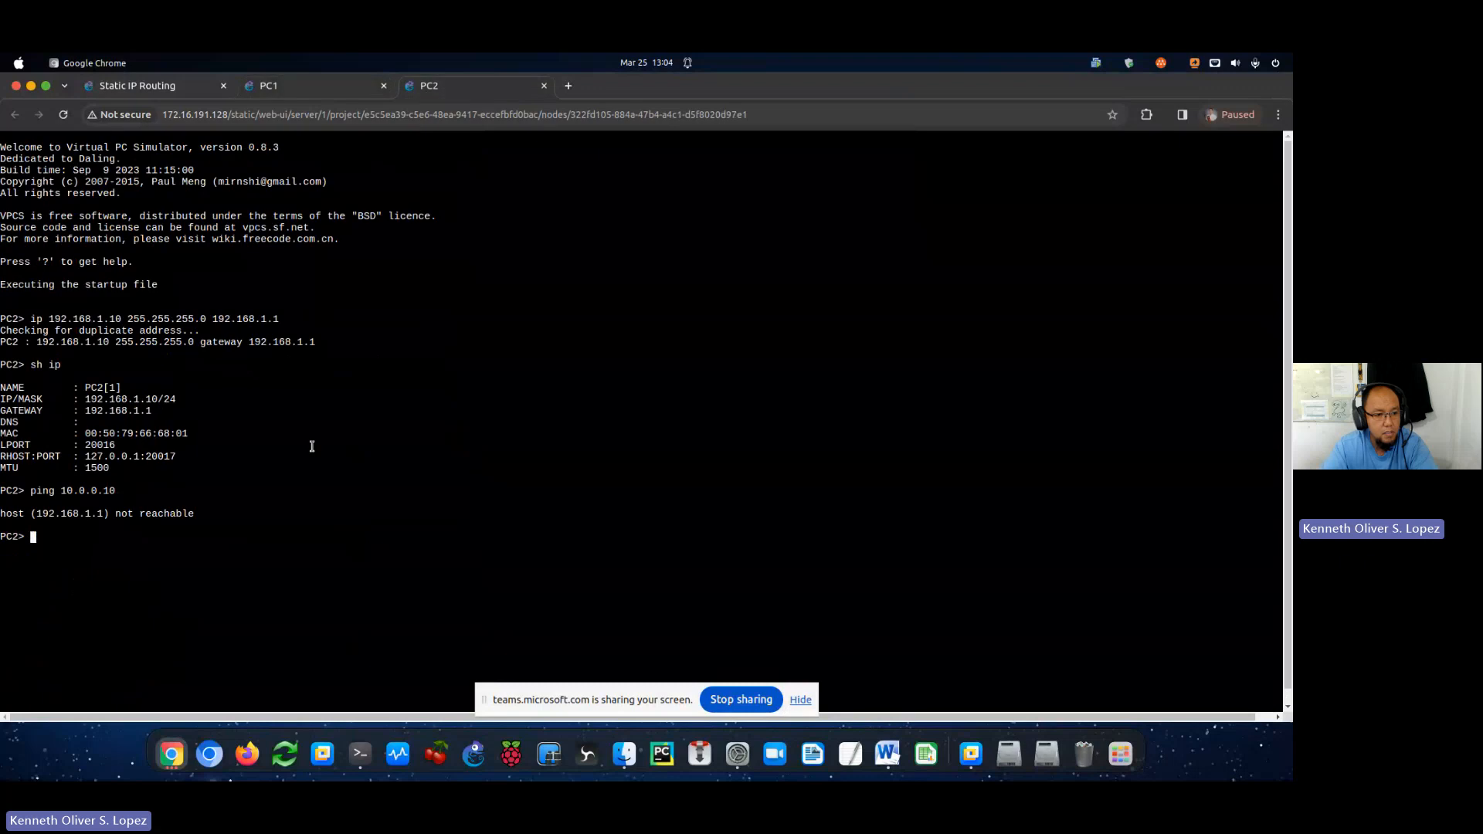
click(327, 78)
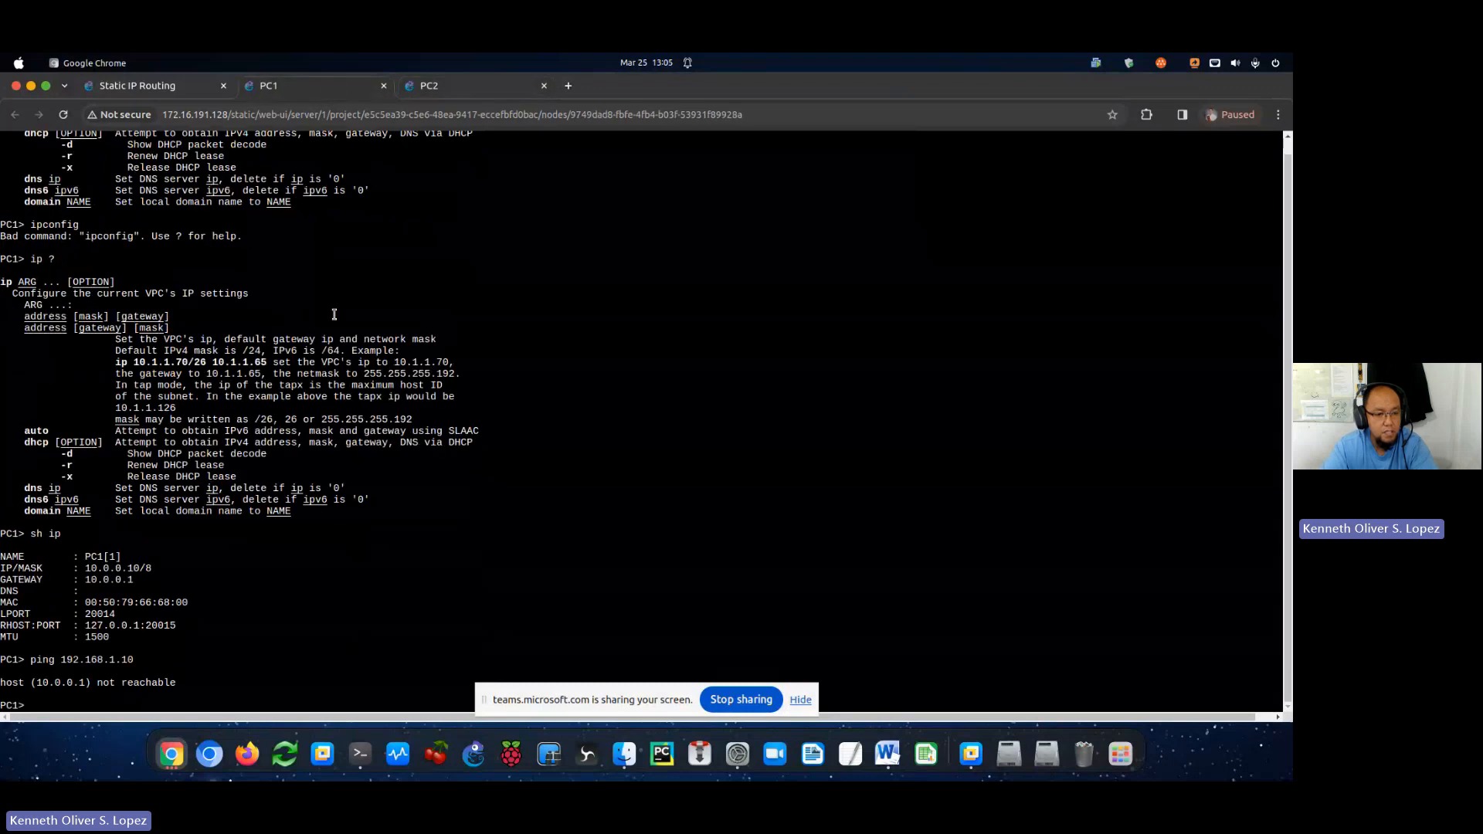
Add the text label "Static IP Routing" to the empty area above and to the left of R1 in the topology.
click(170, 88)
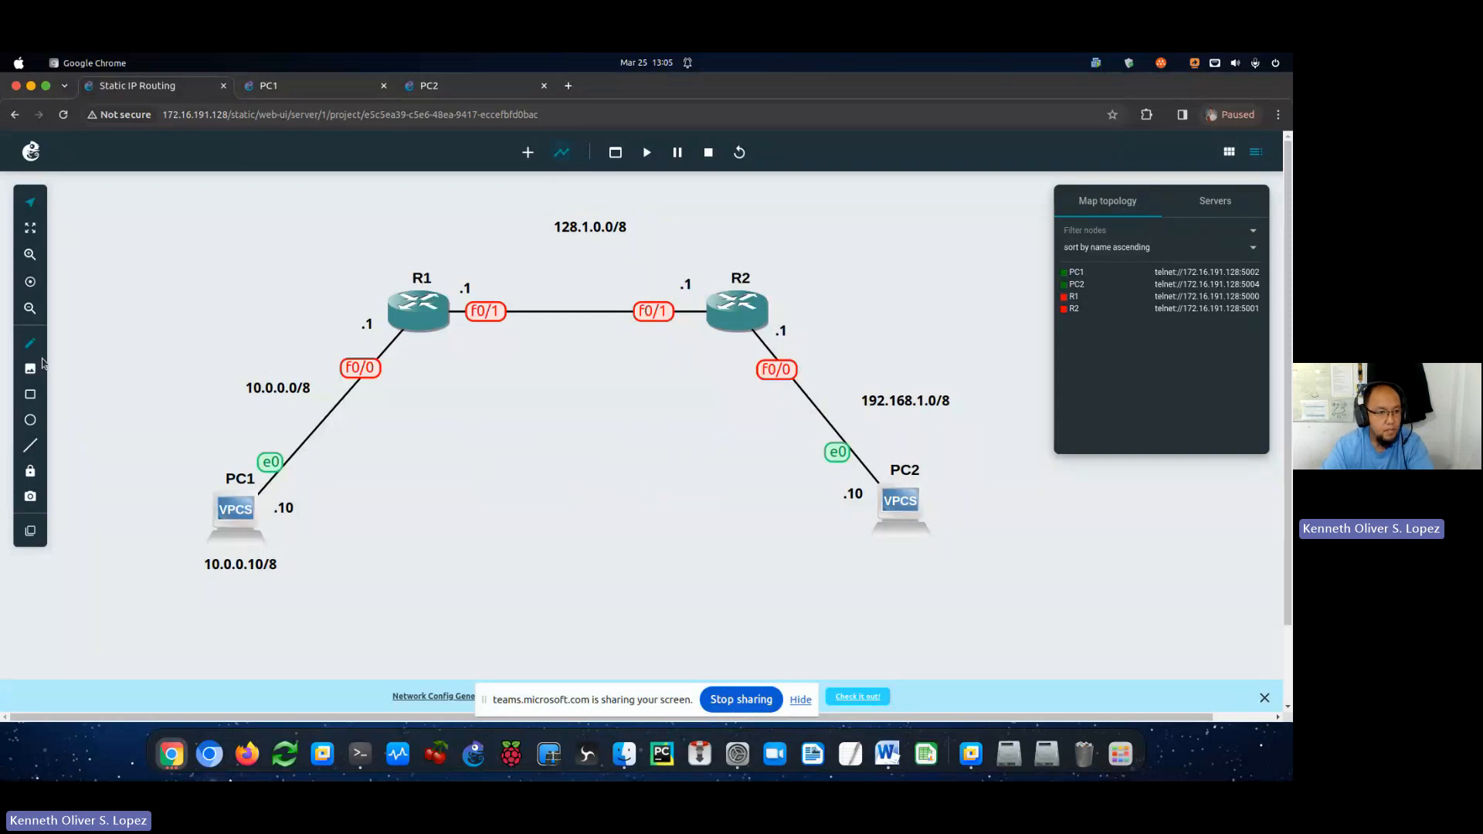
click(136, 213)
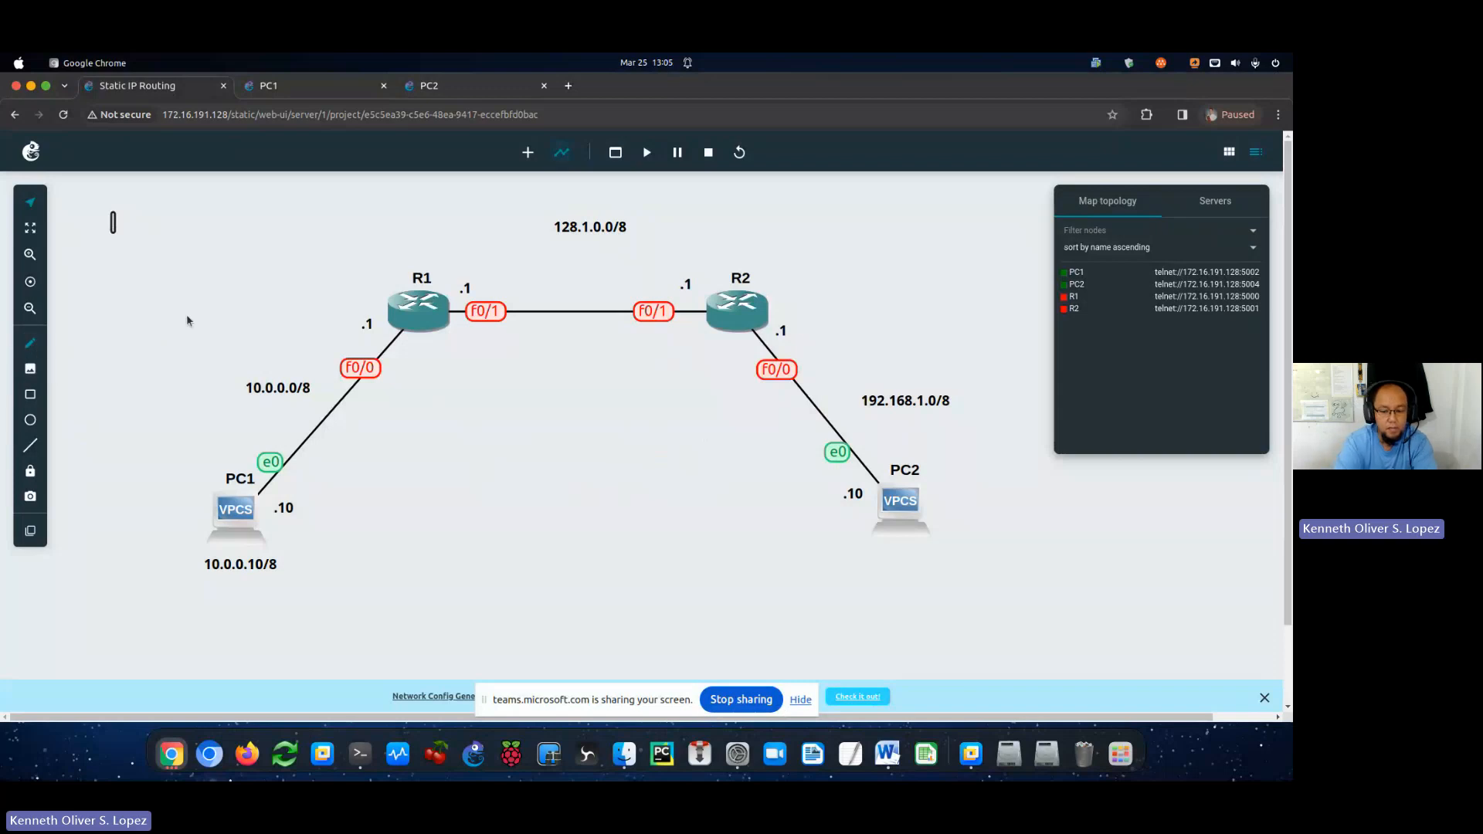
text(Sttatic)
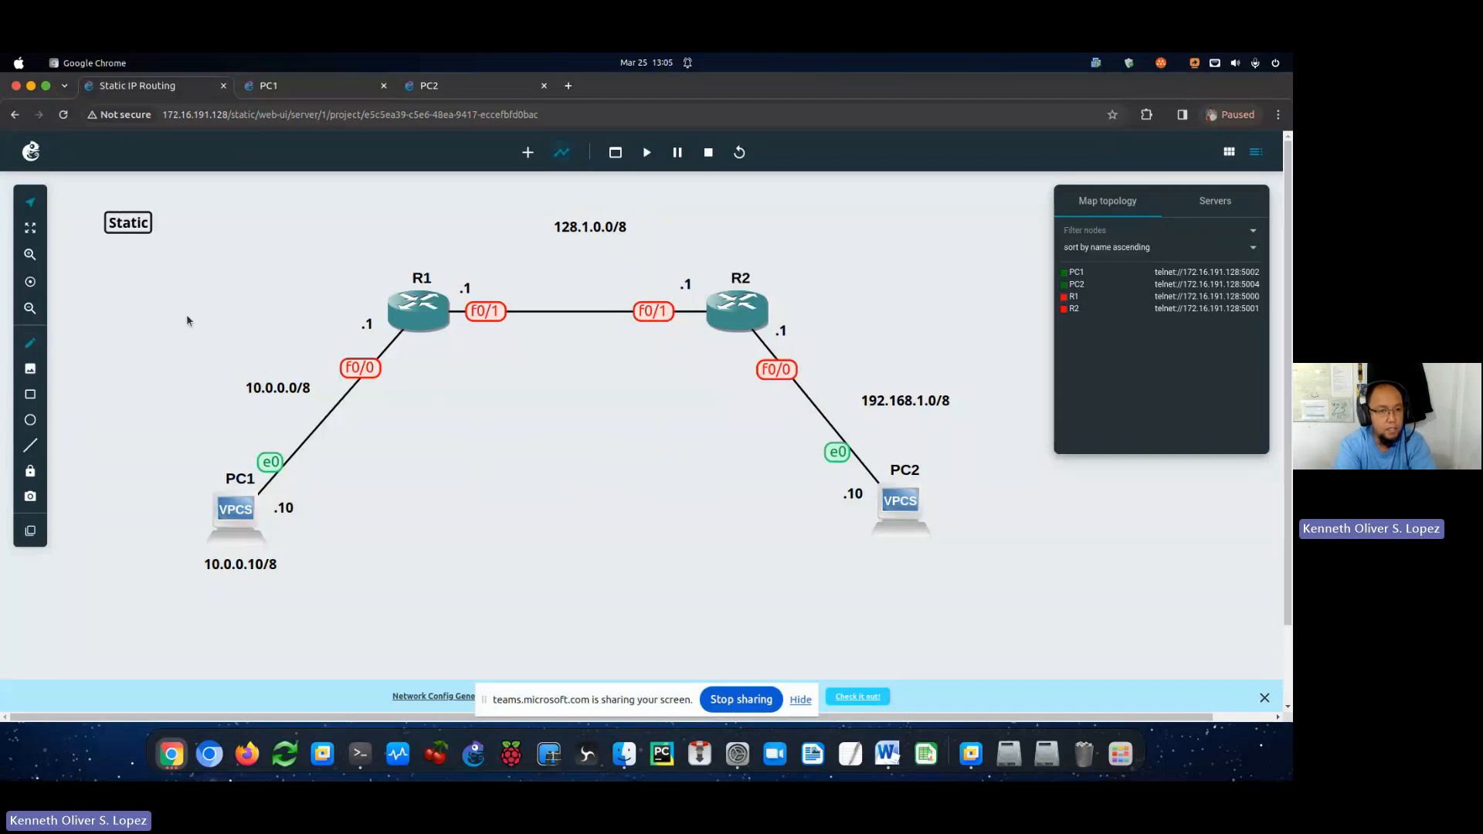
text( IP)
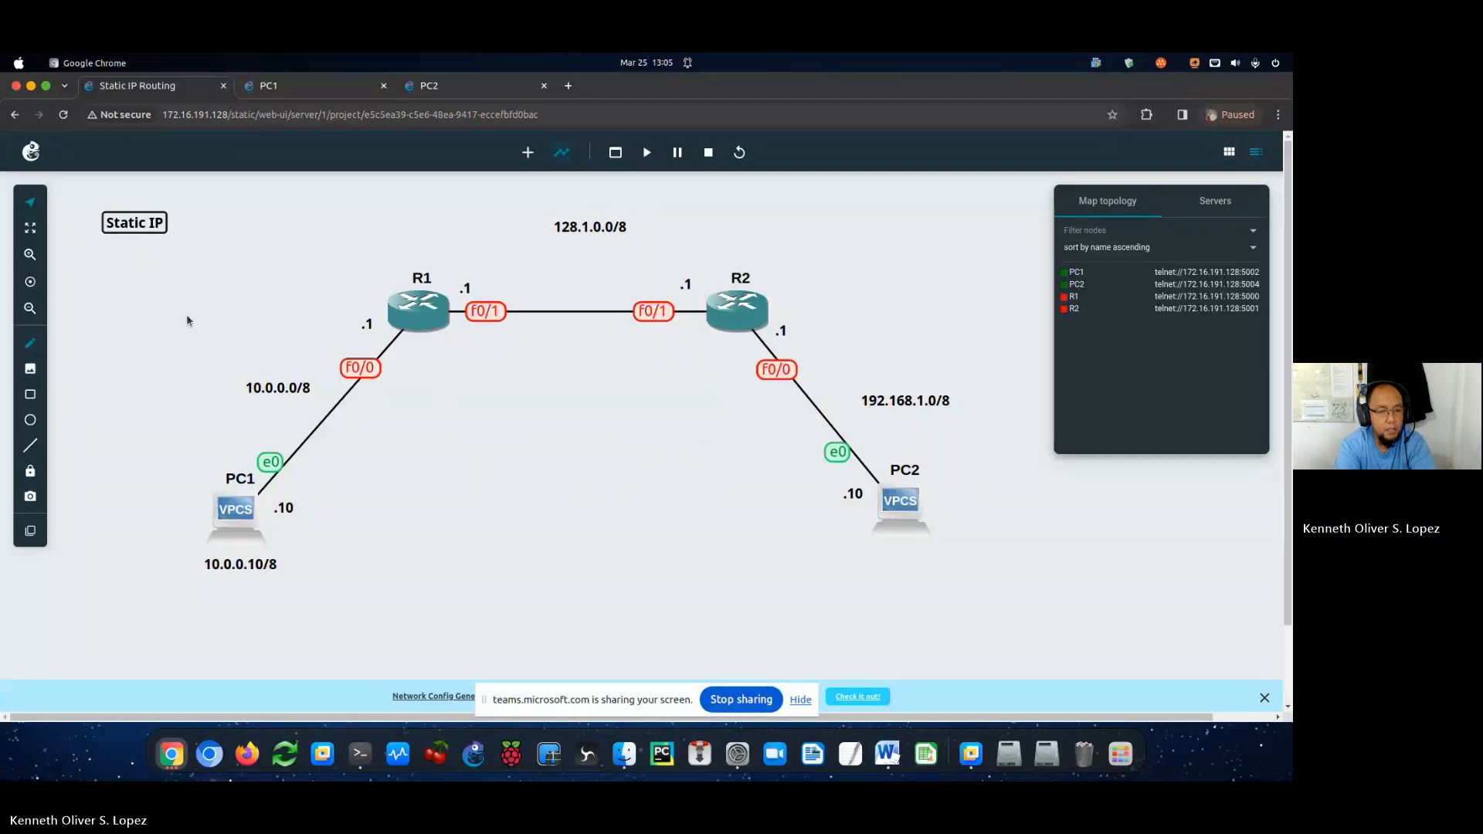
text( Routing)
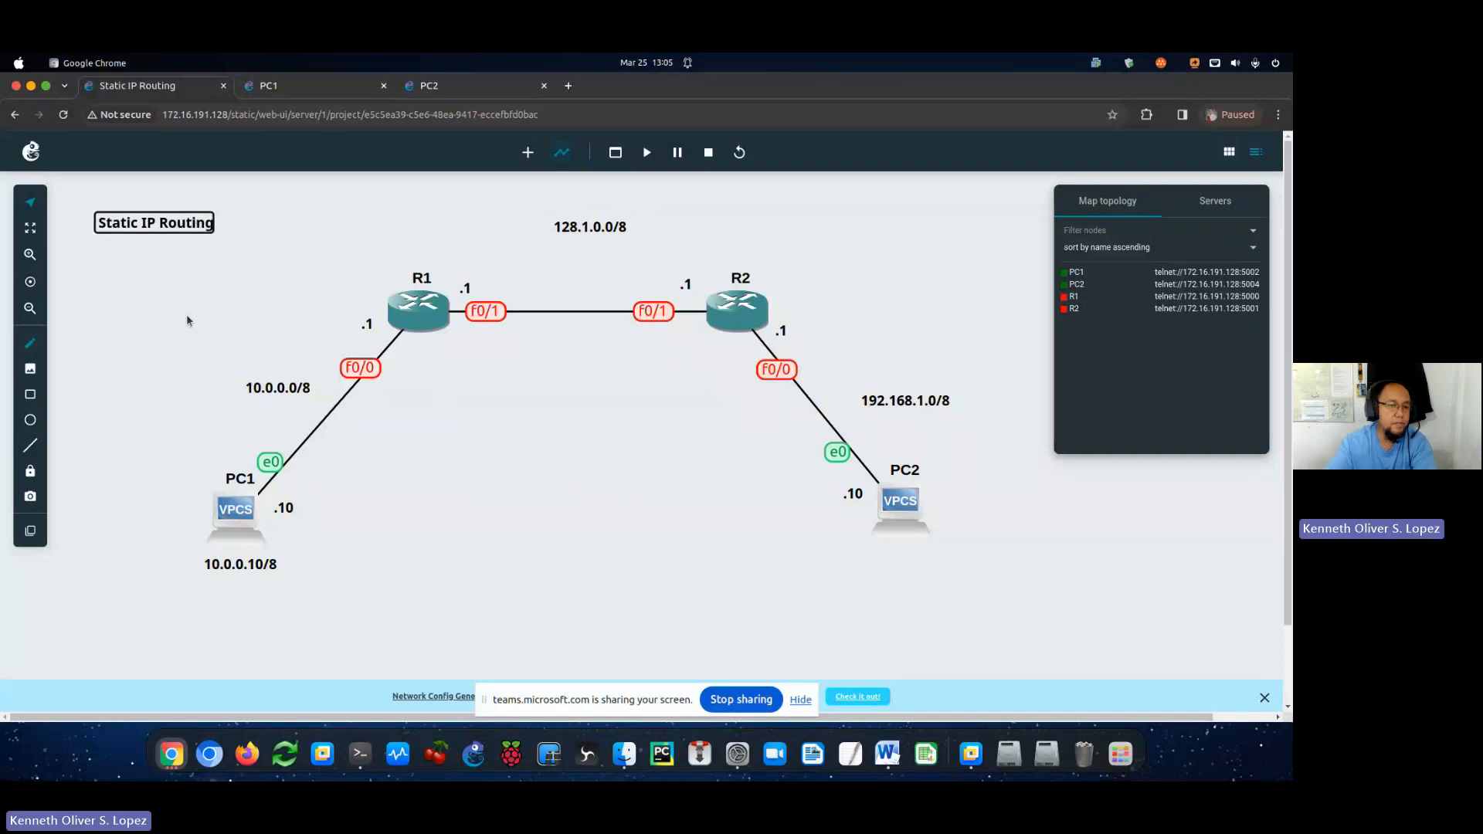
click(187, 314)
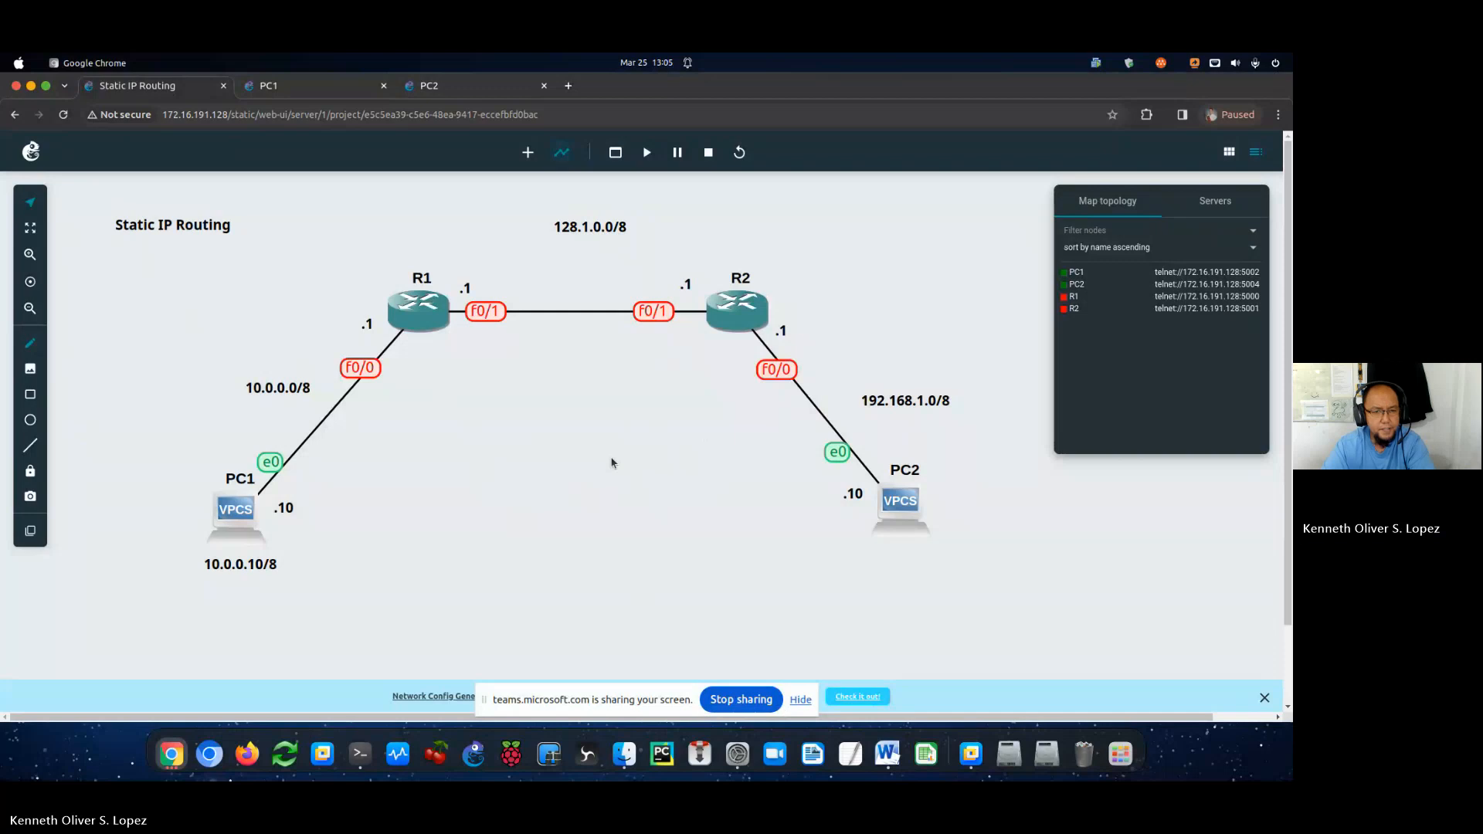
Start router R1, open its web console in a new tab, and hide the screen-sharing notice.
right_click(428, 324)
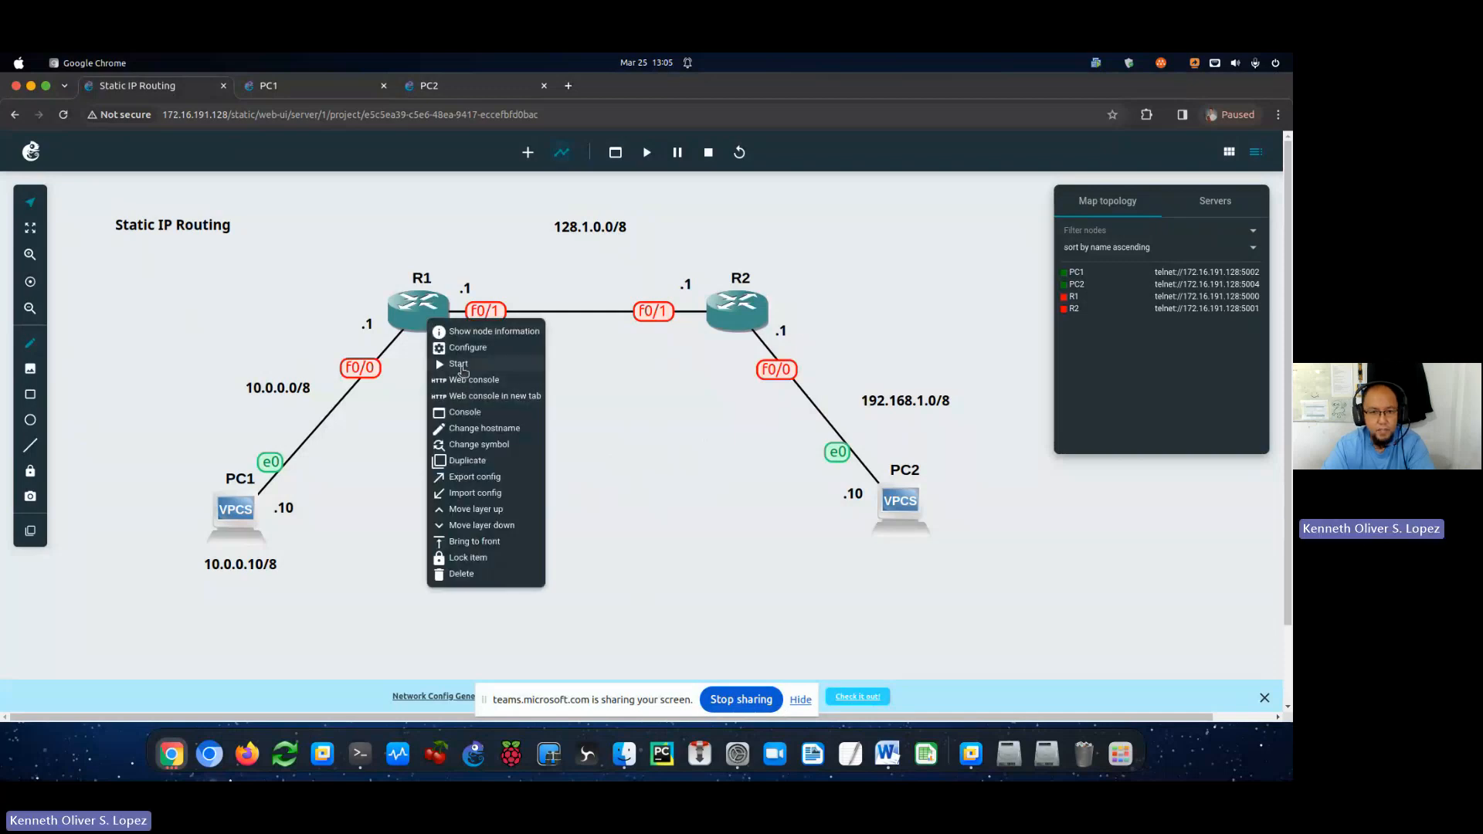
click(533, 368)
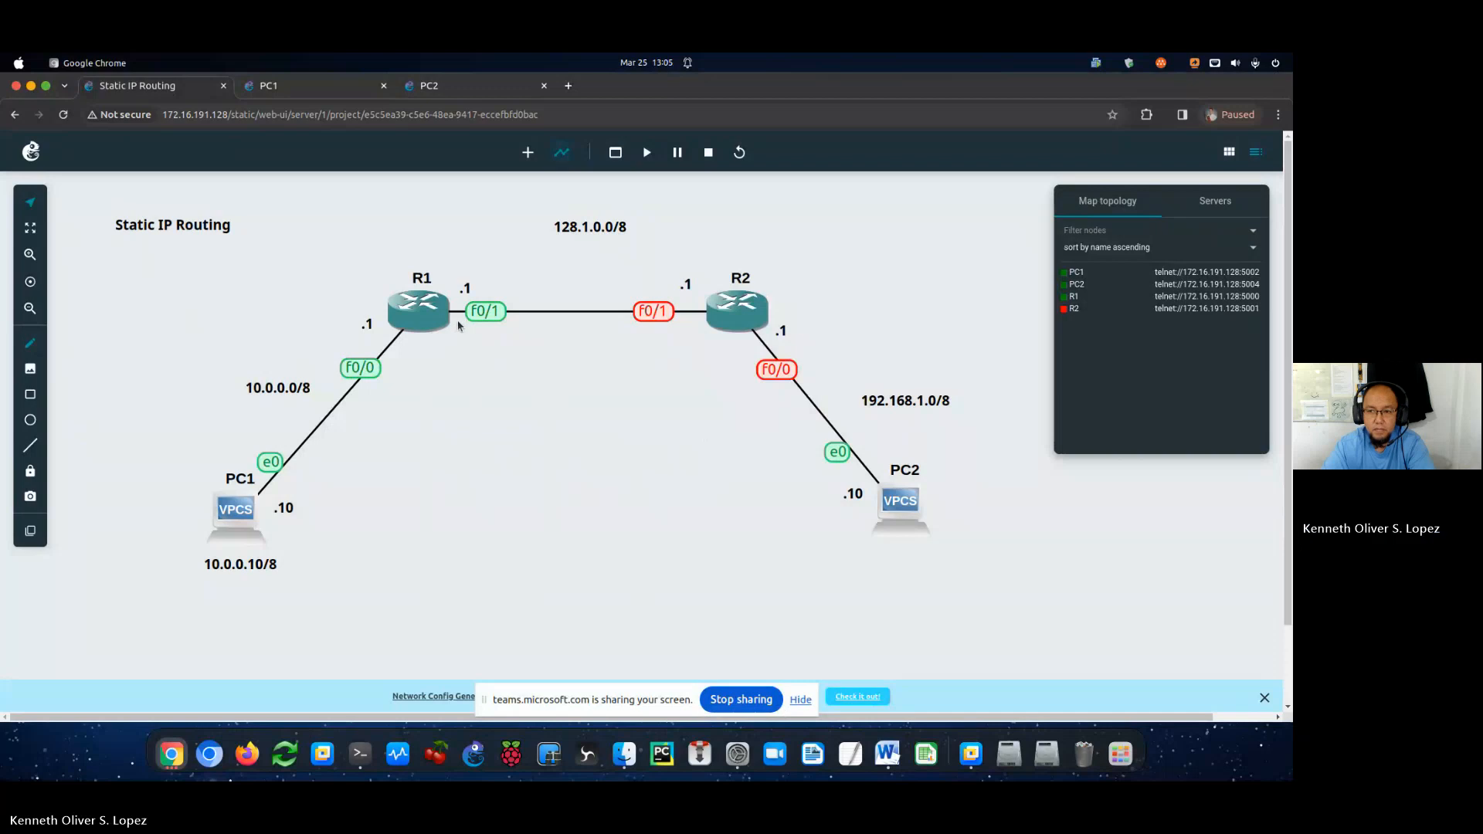
right_click(419, 323)
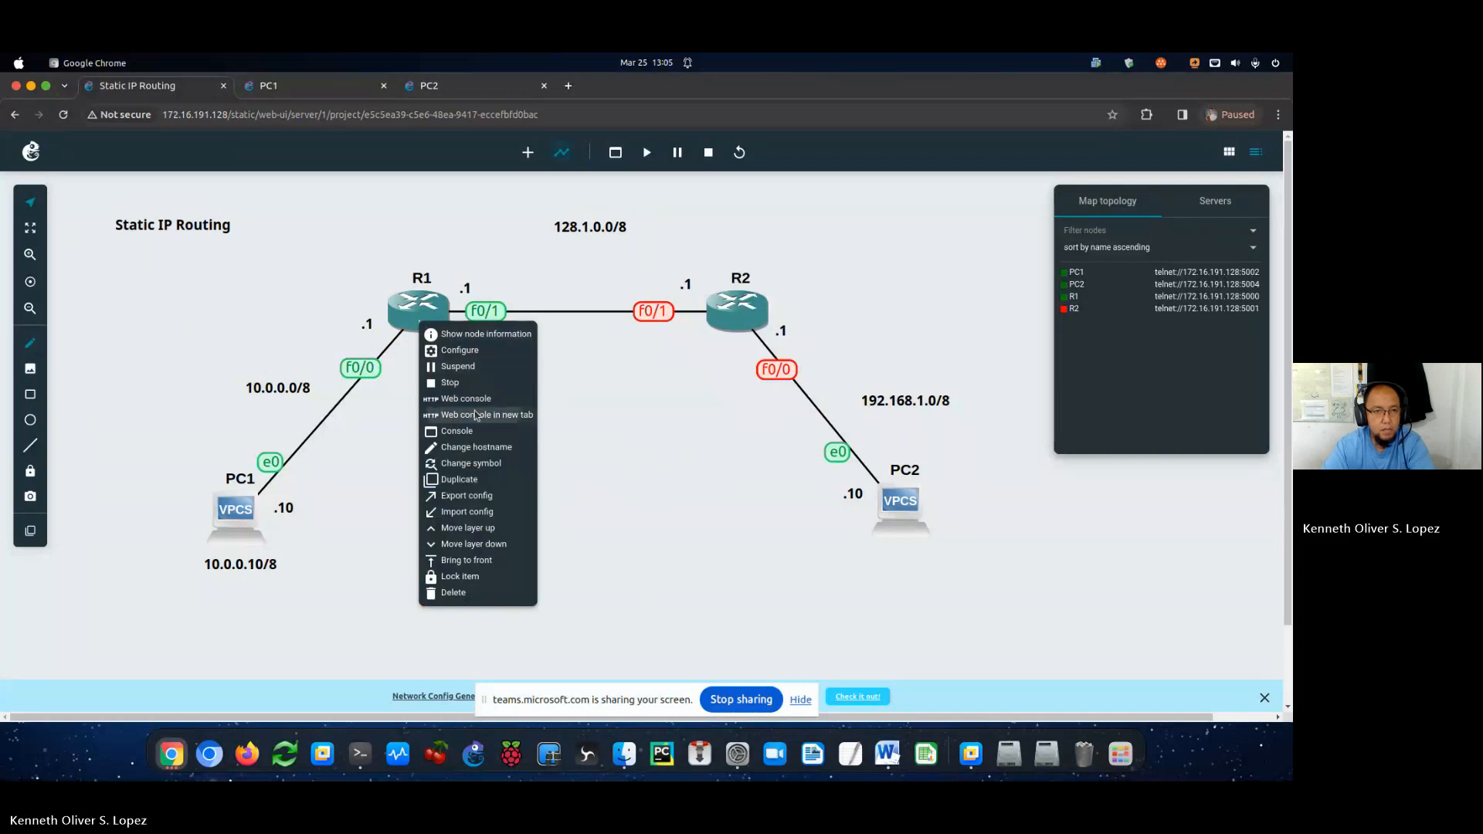
click(475, 418)
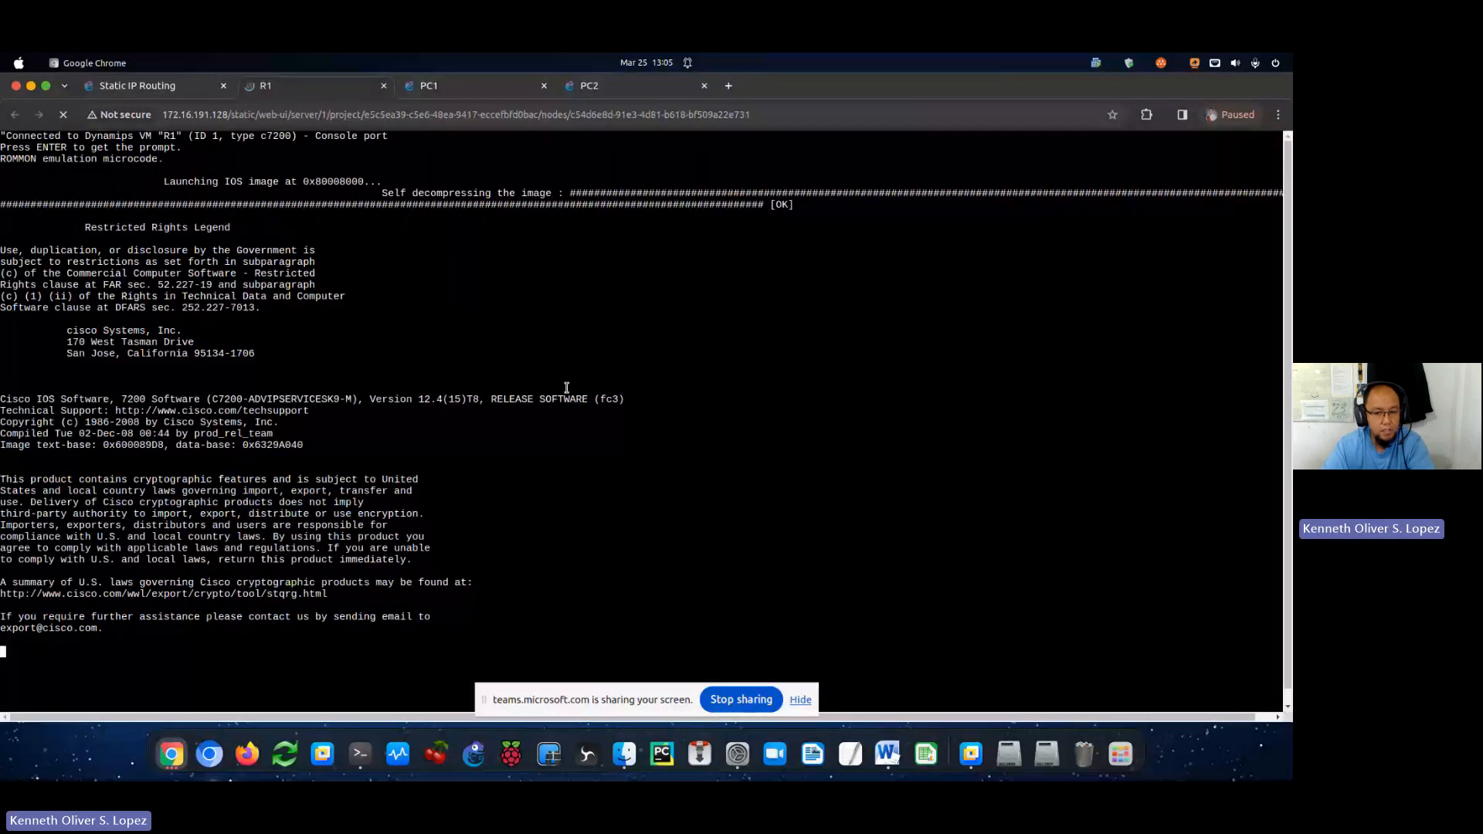
click(800, 700)
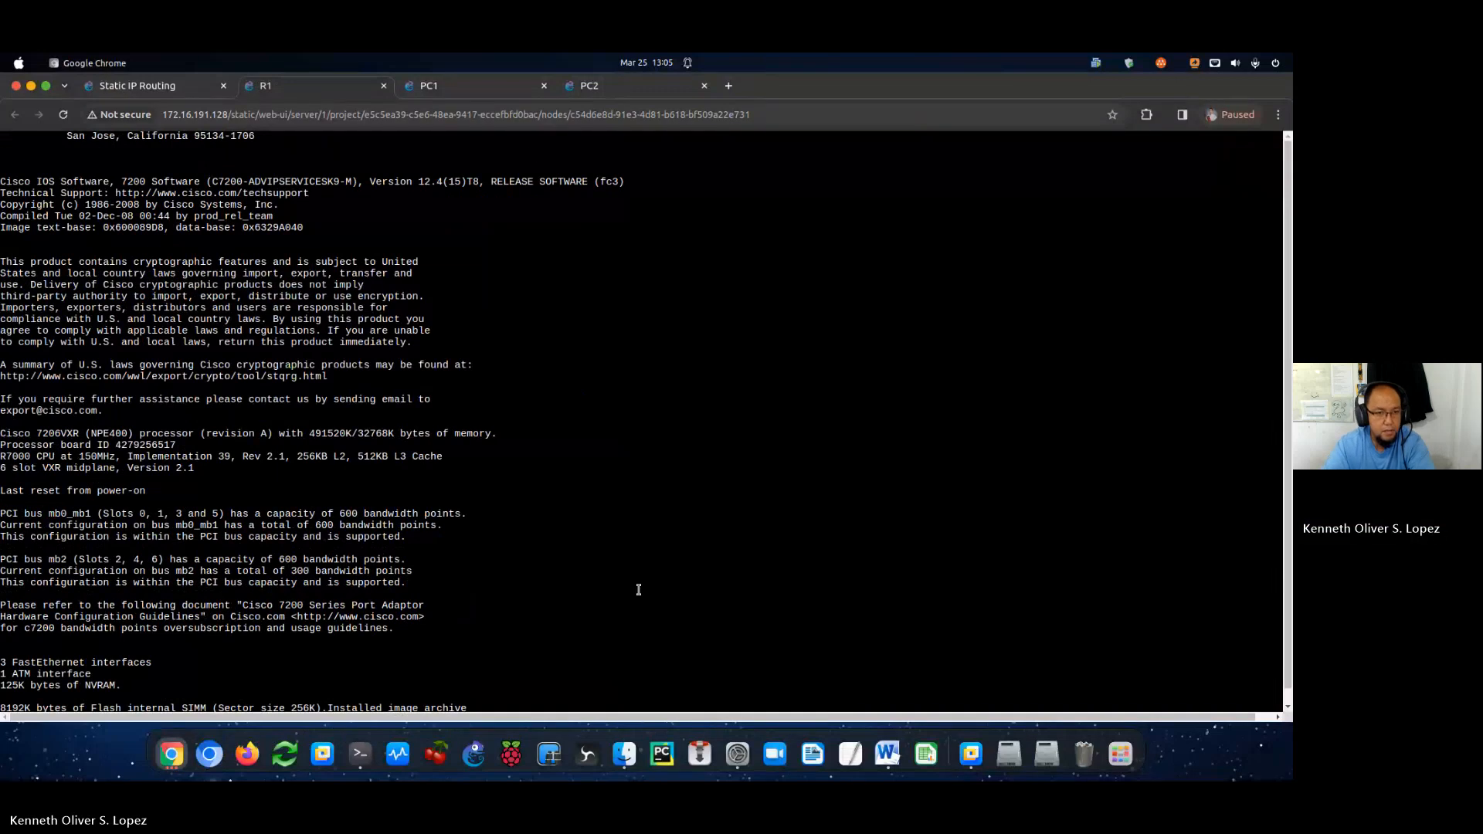
Return to the topology, start router R2 and open its web console in a new tab.
click(142, 92)
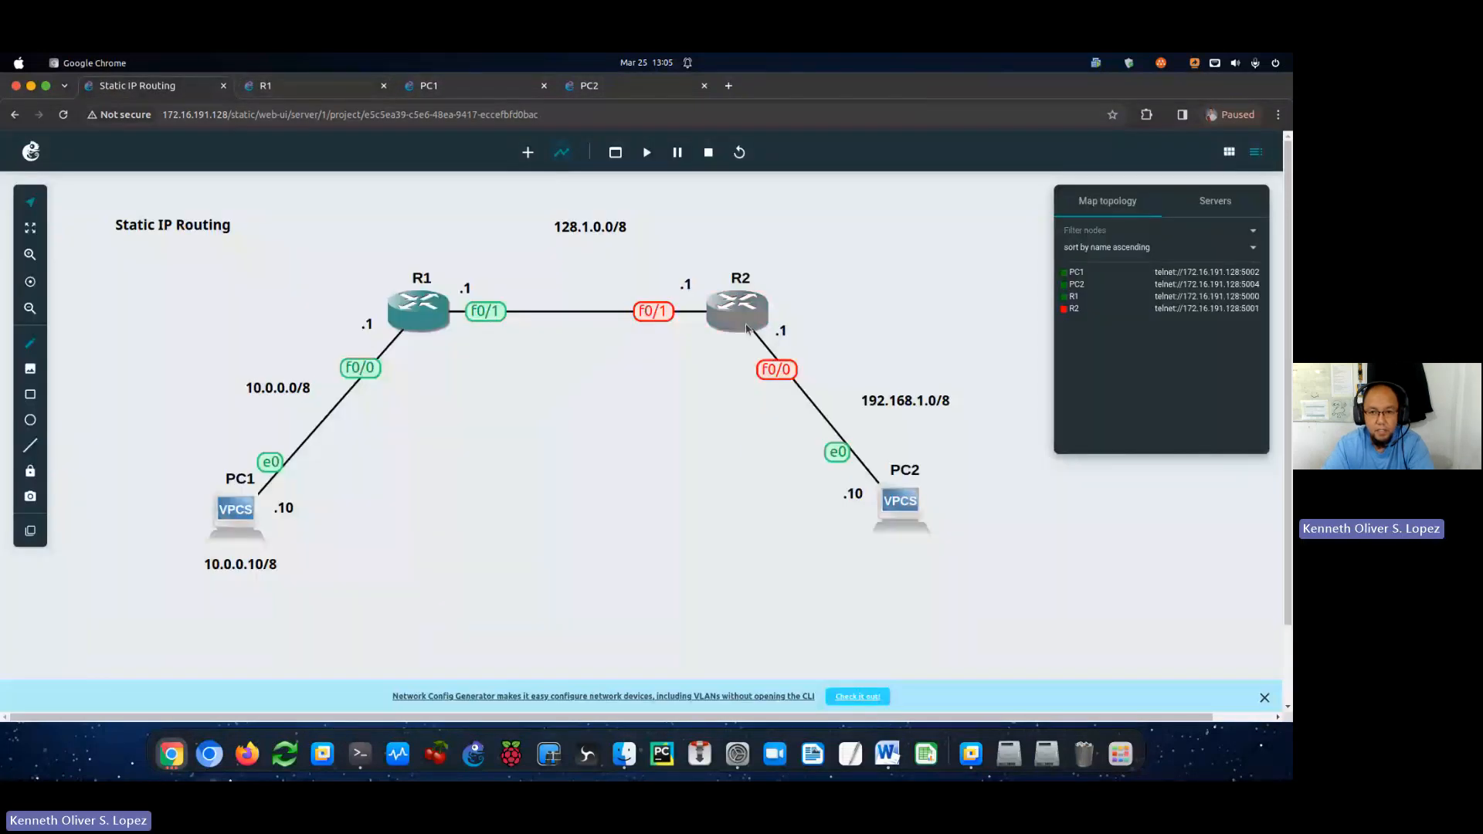
right_click(746, 320)
click(740, 364)
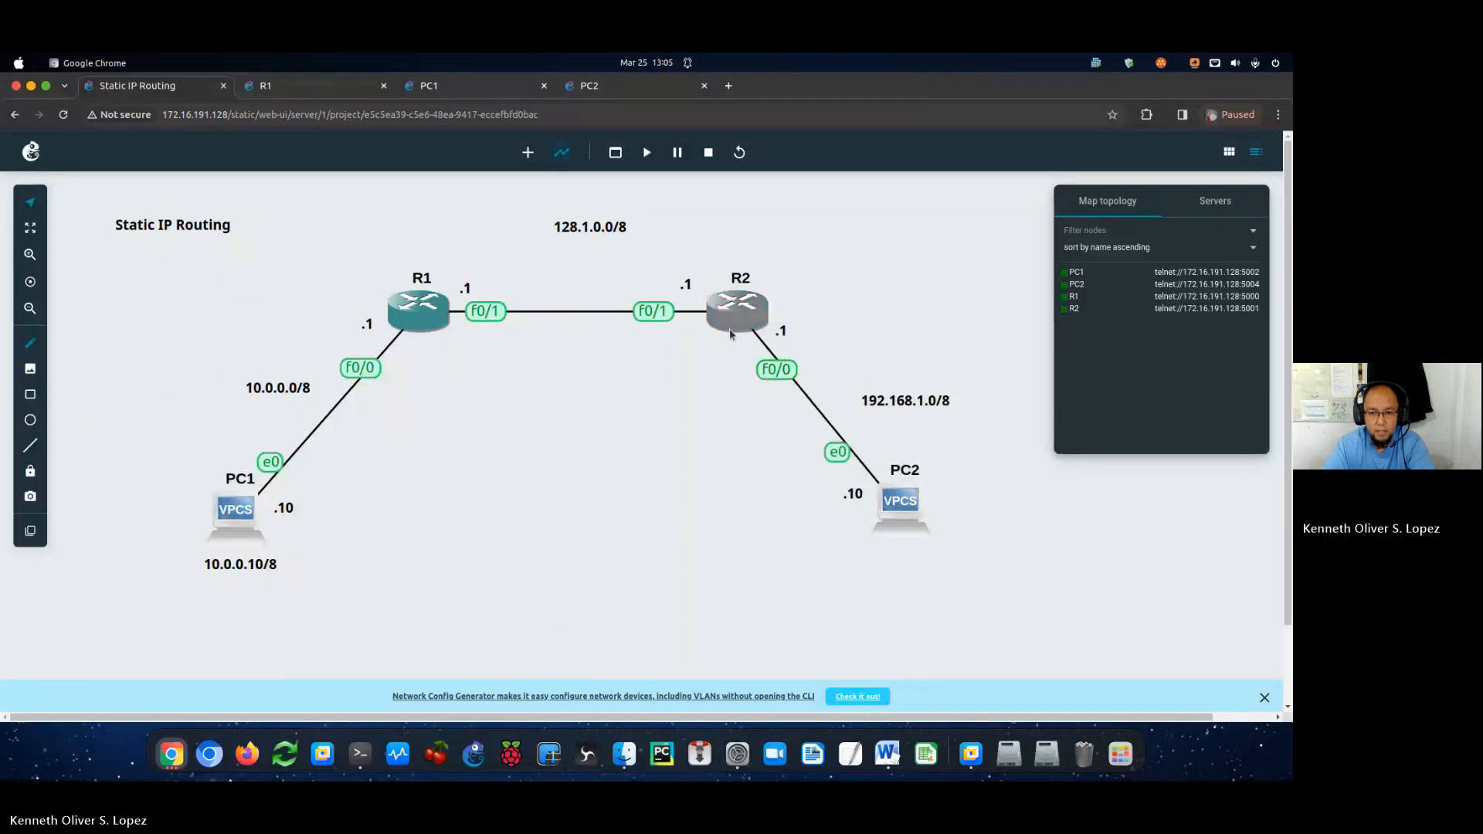
right_click(732, 326)
click(777, 426)
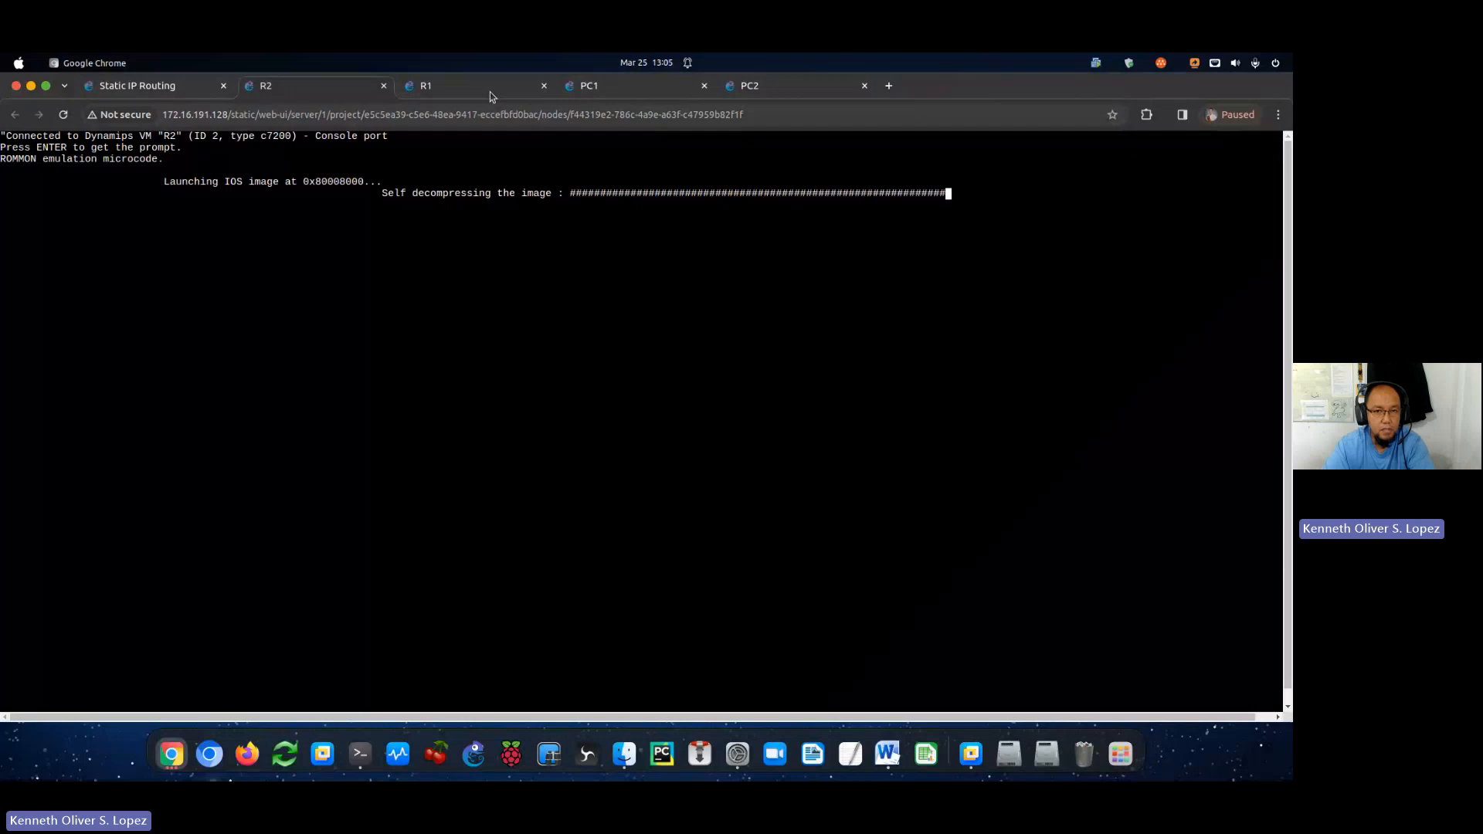
Reorder the console tabs so R1 and R2 sit between PC1 and PC2, and check both routers' boot output.
click(490, 91)
drag(490, 91, 621, 91)
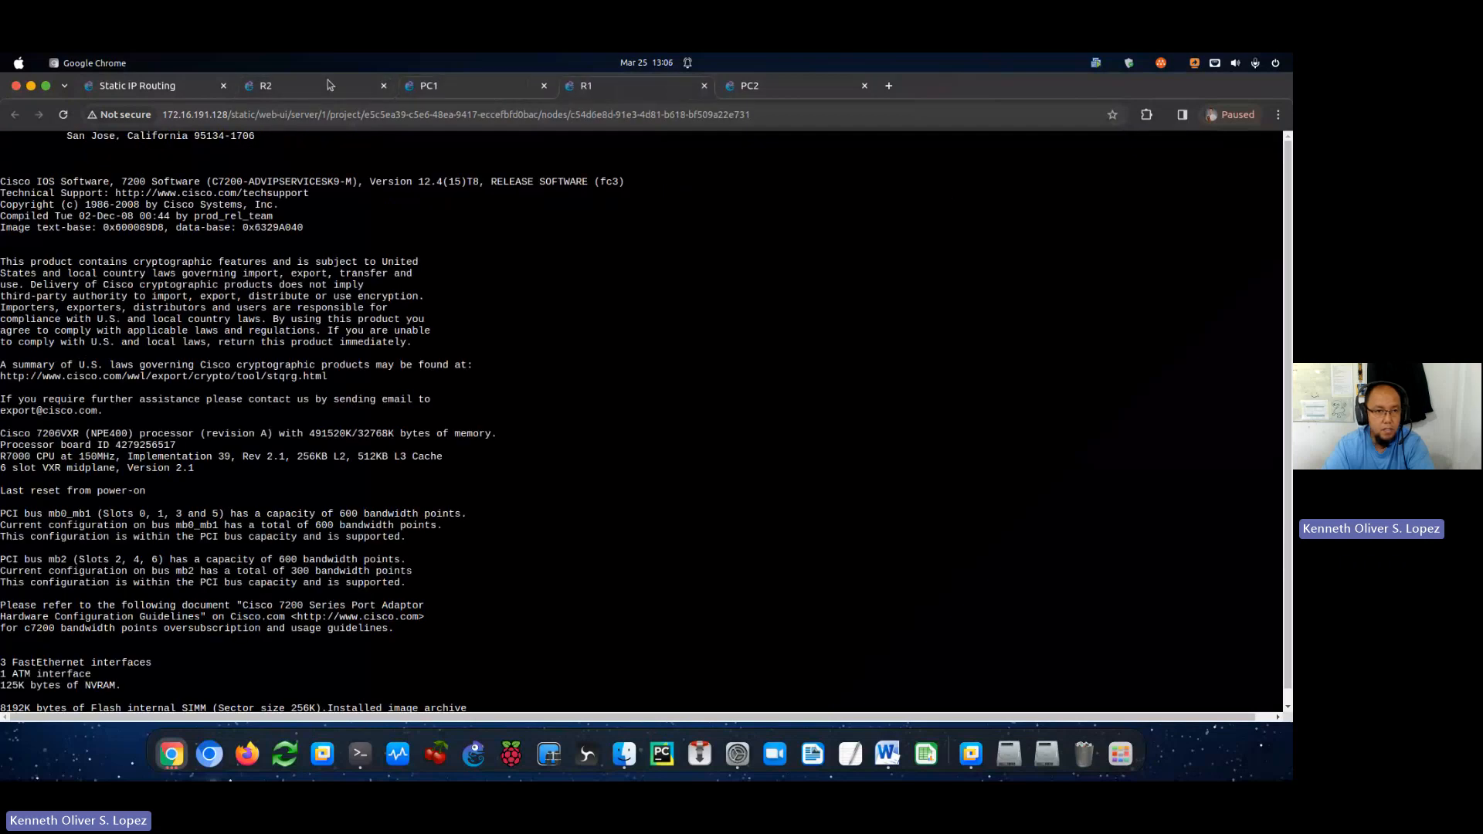
drag(330, 85, 641, 93)
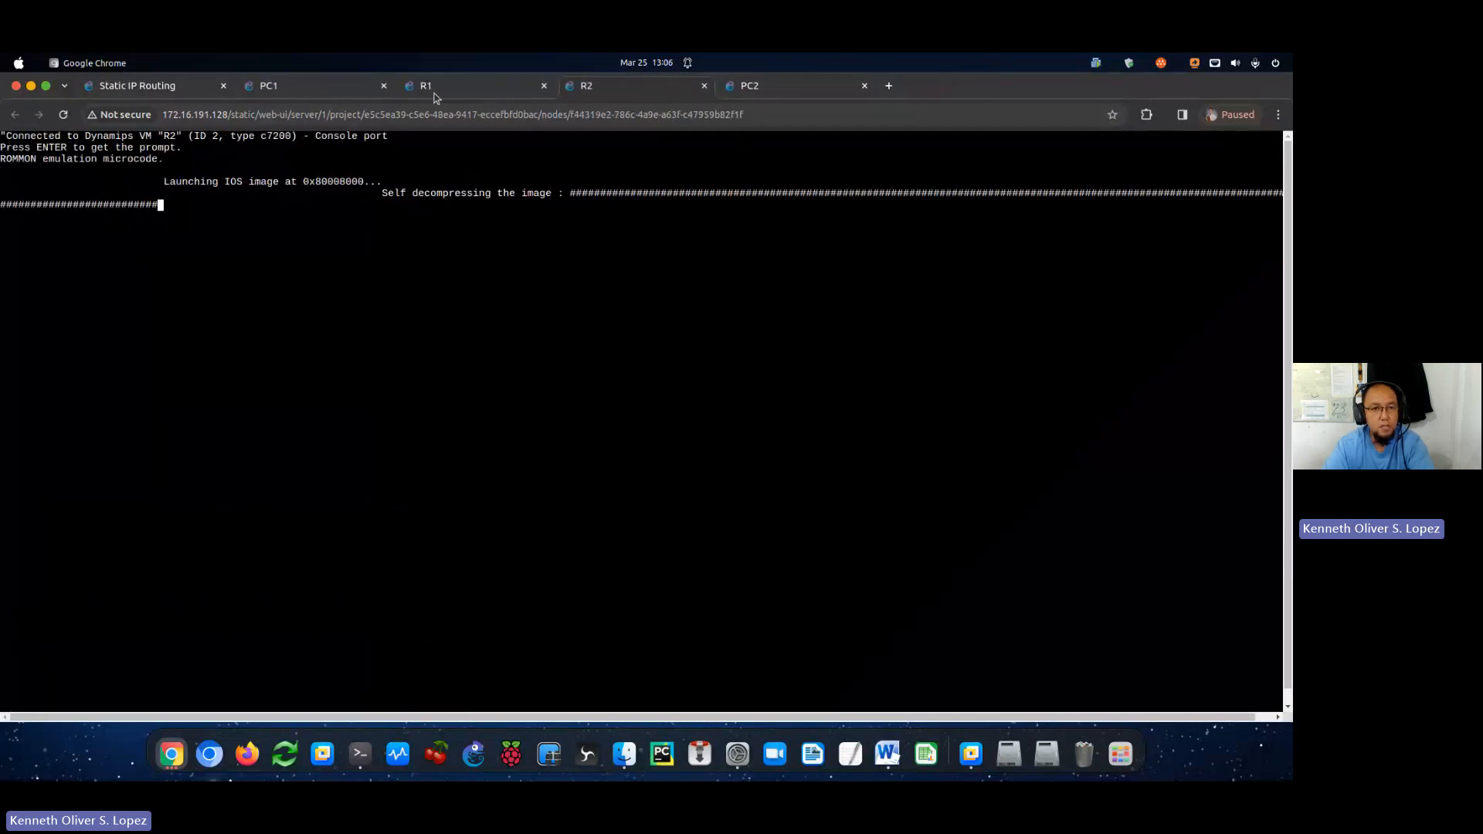
click(485, 89)
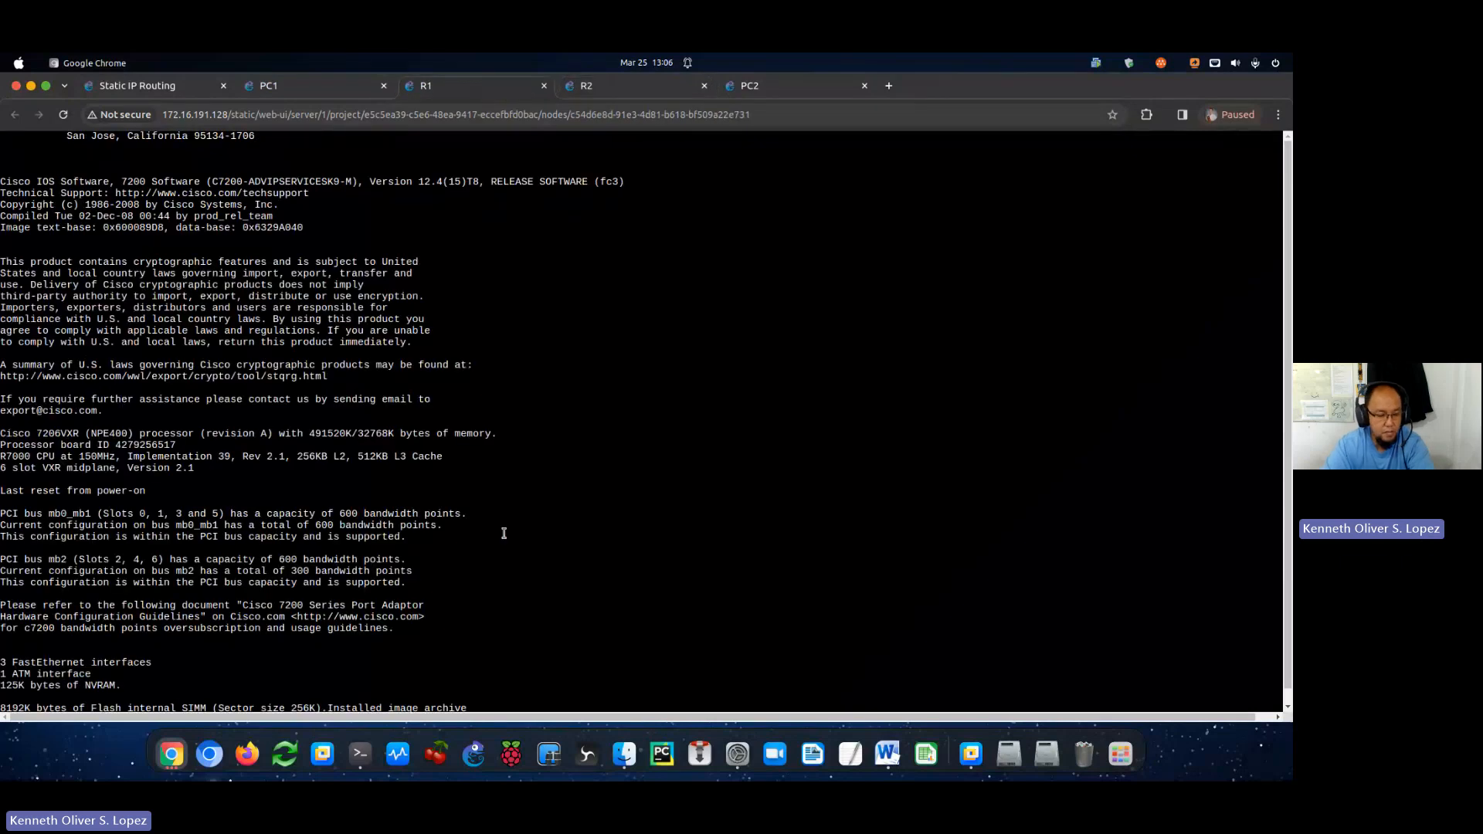
click(657, 94)
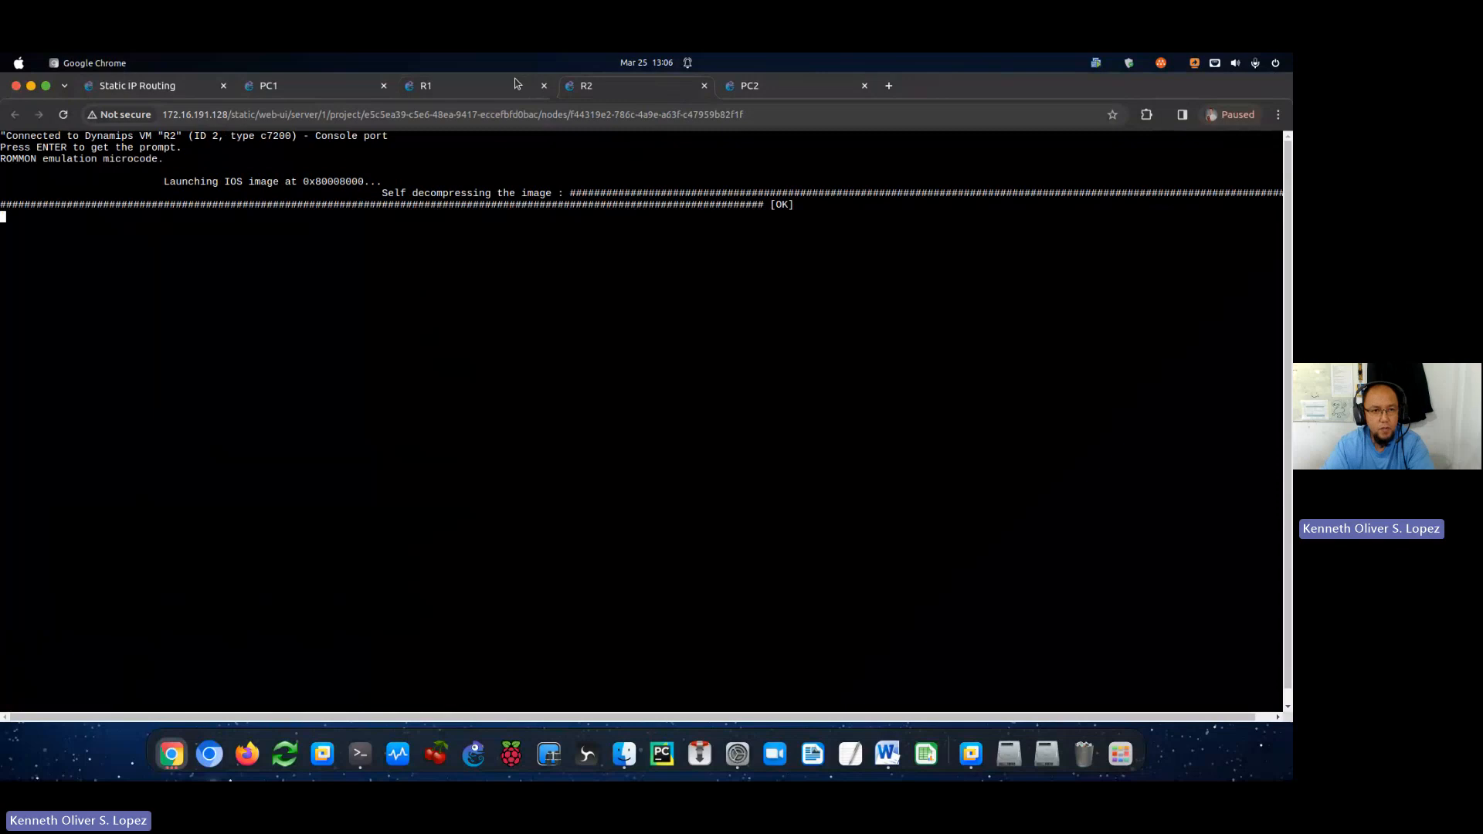
key(ctrl+1)
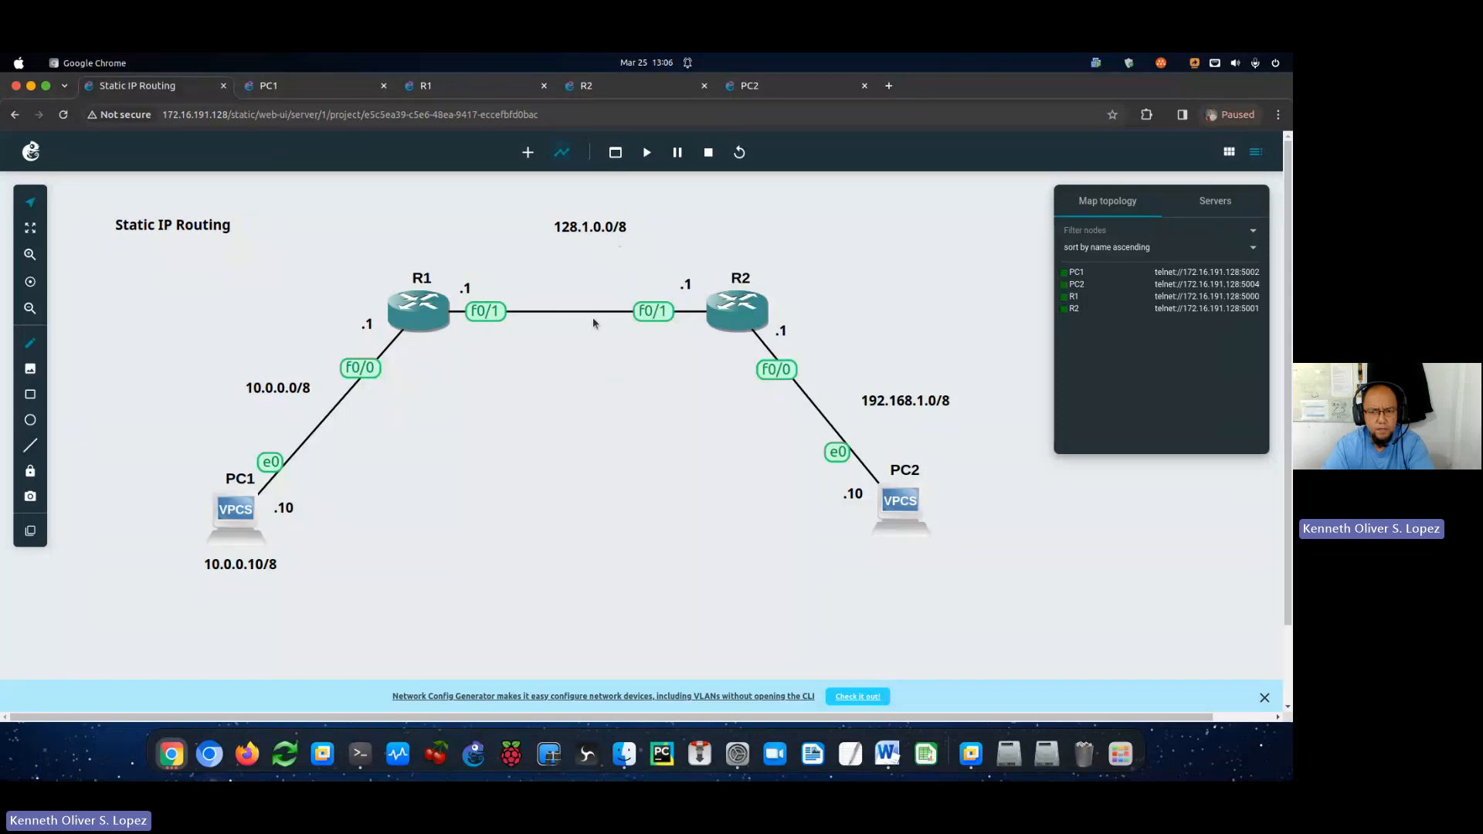
Answer no to the initial configuration dialog in R1's console, and check R2's boot output.
click(478, 88)
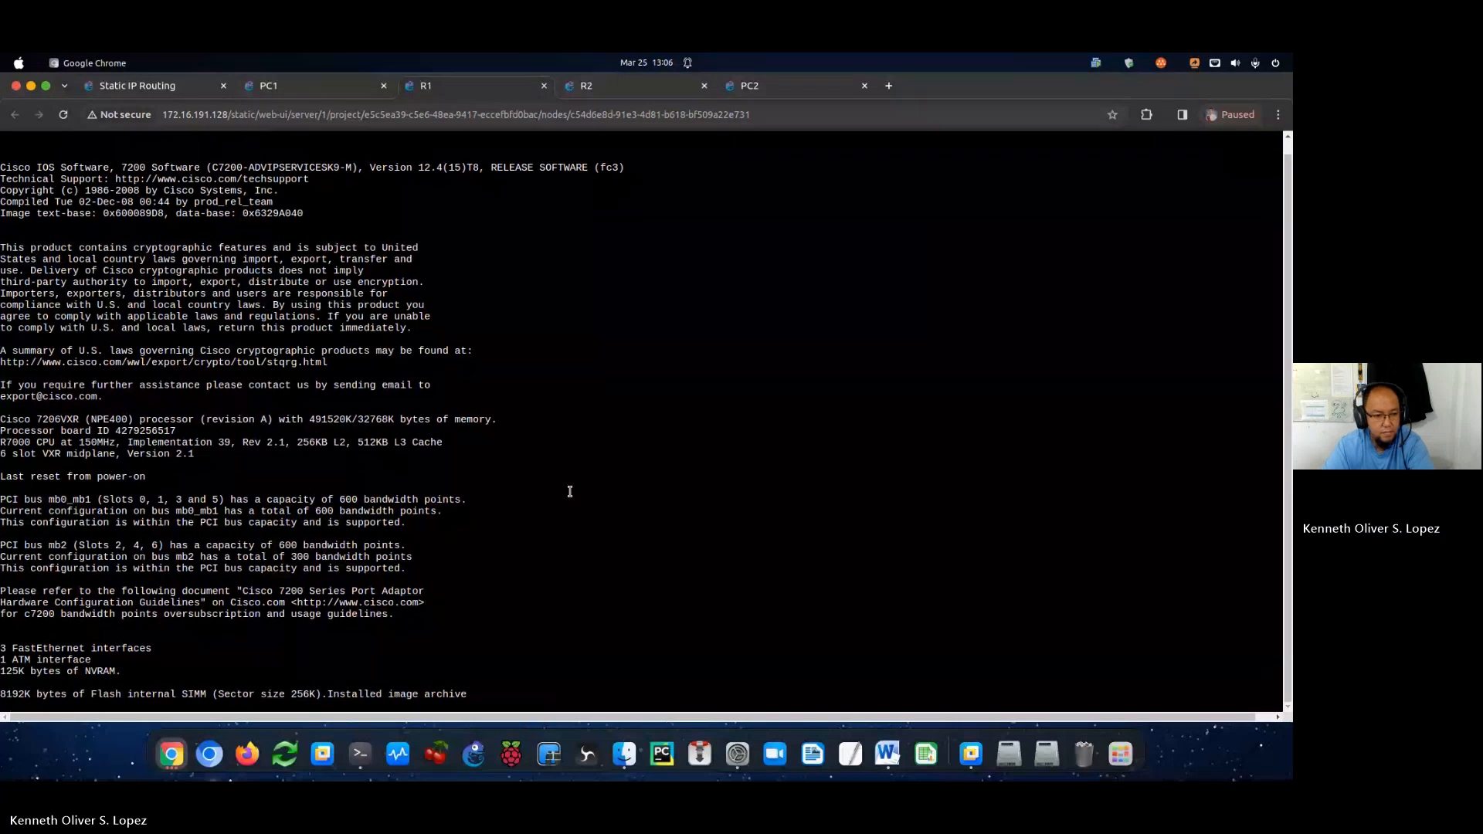
text(no)
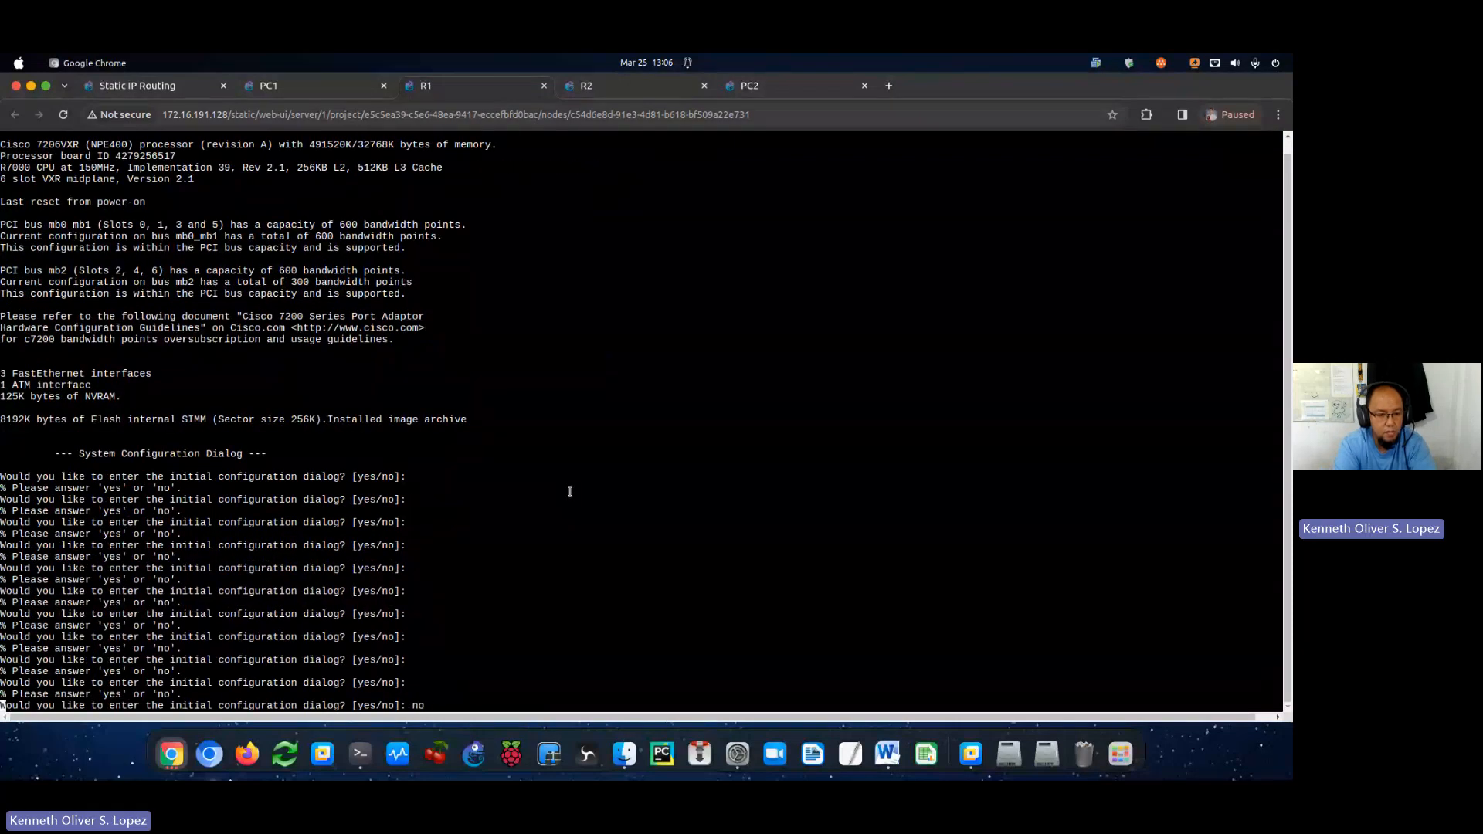
key(Return)
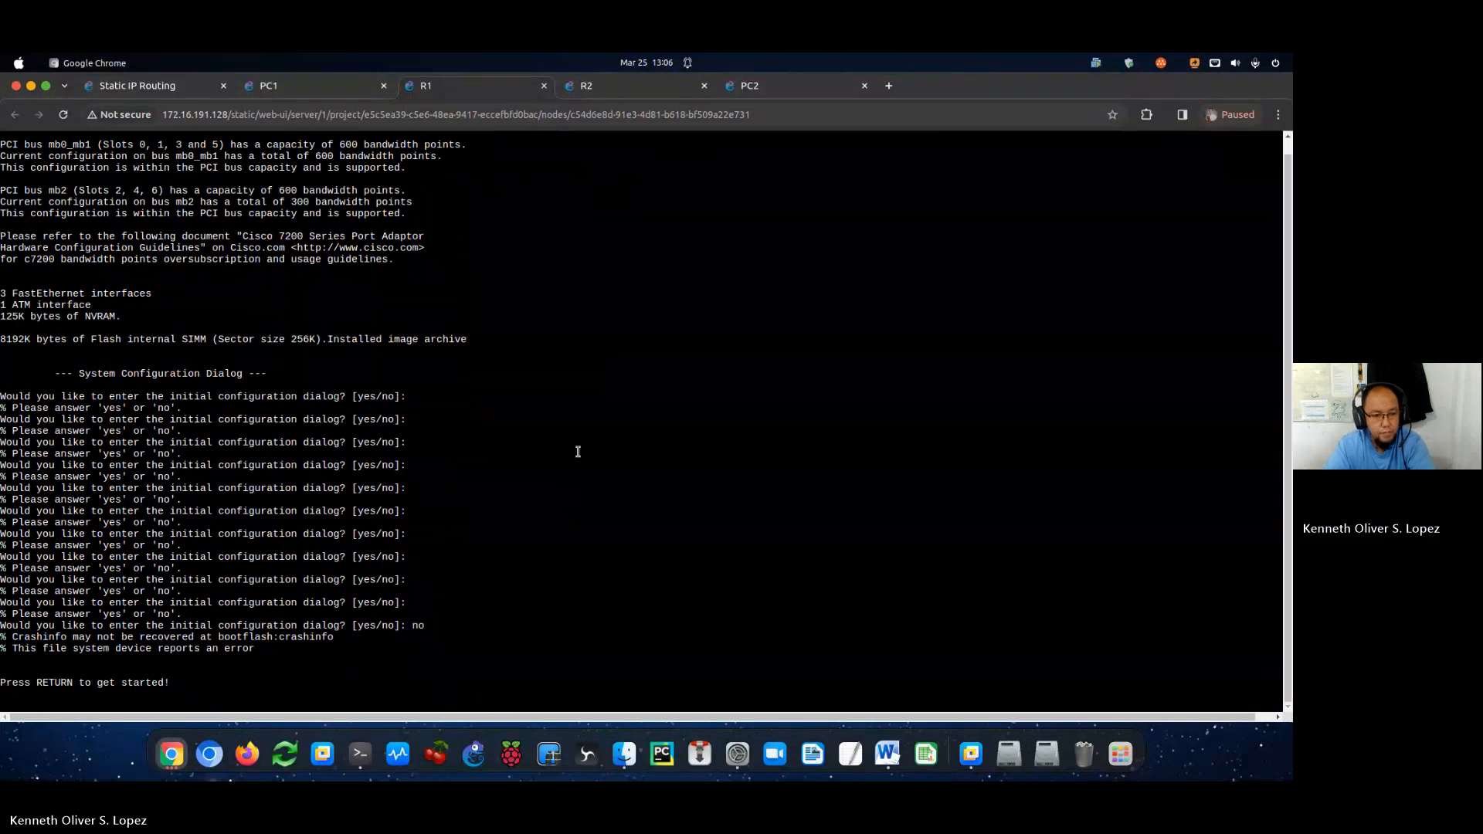
click(590, 93)
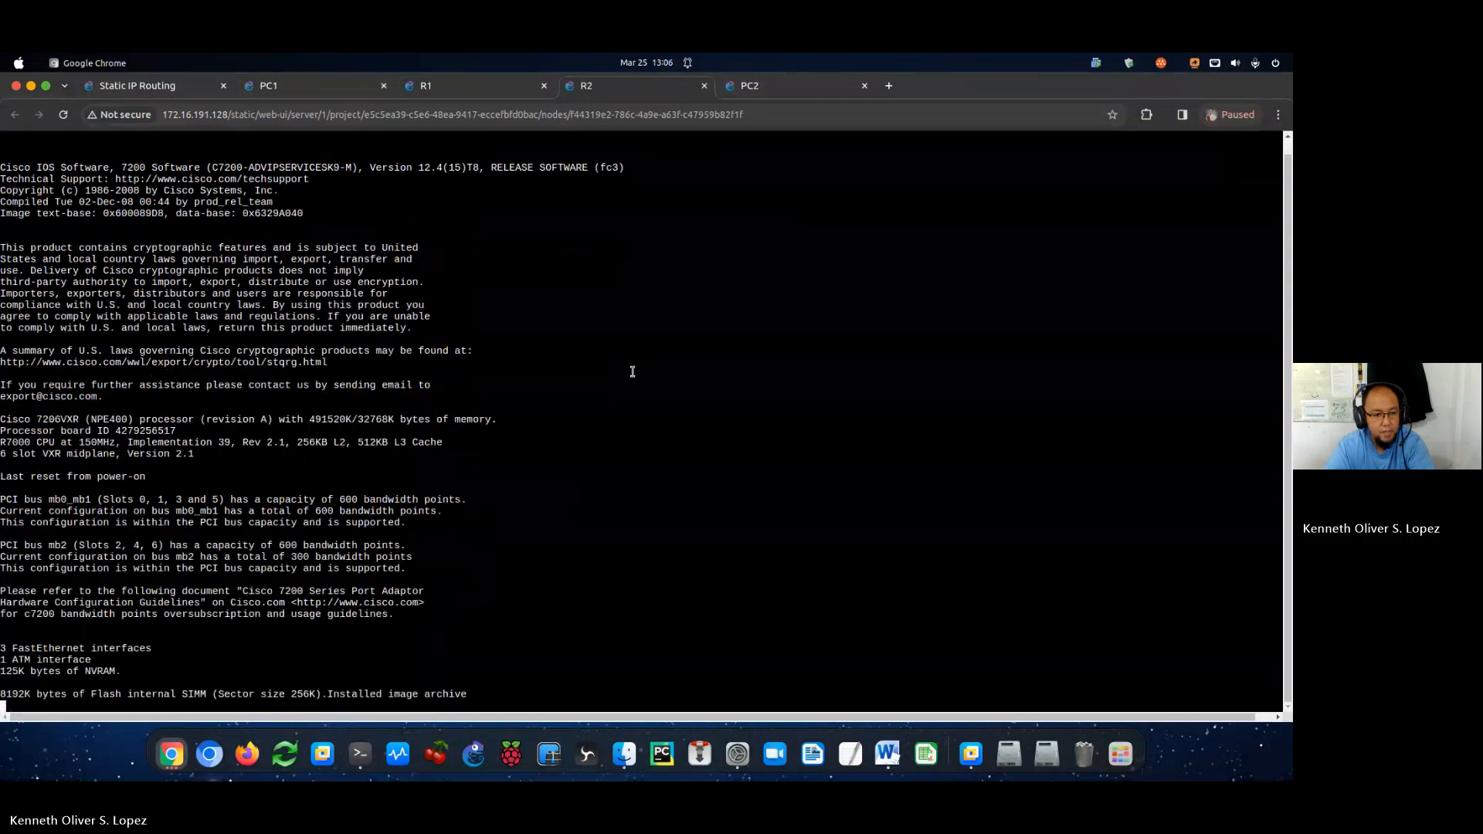
Bring up R1's prompt, enter privileged mode with en and list its interfaces with sh ip int br.
click(477, 89)
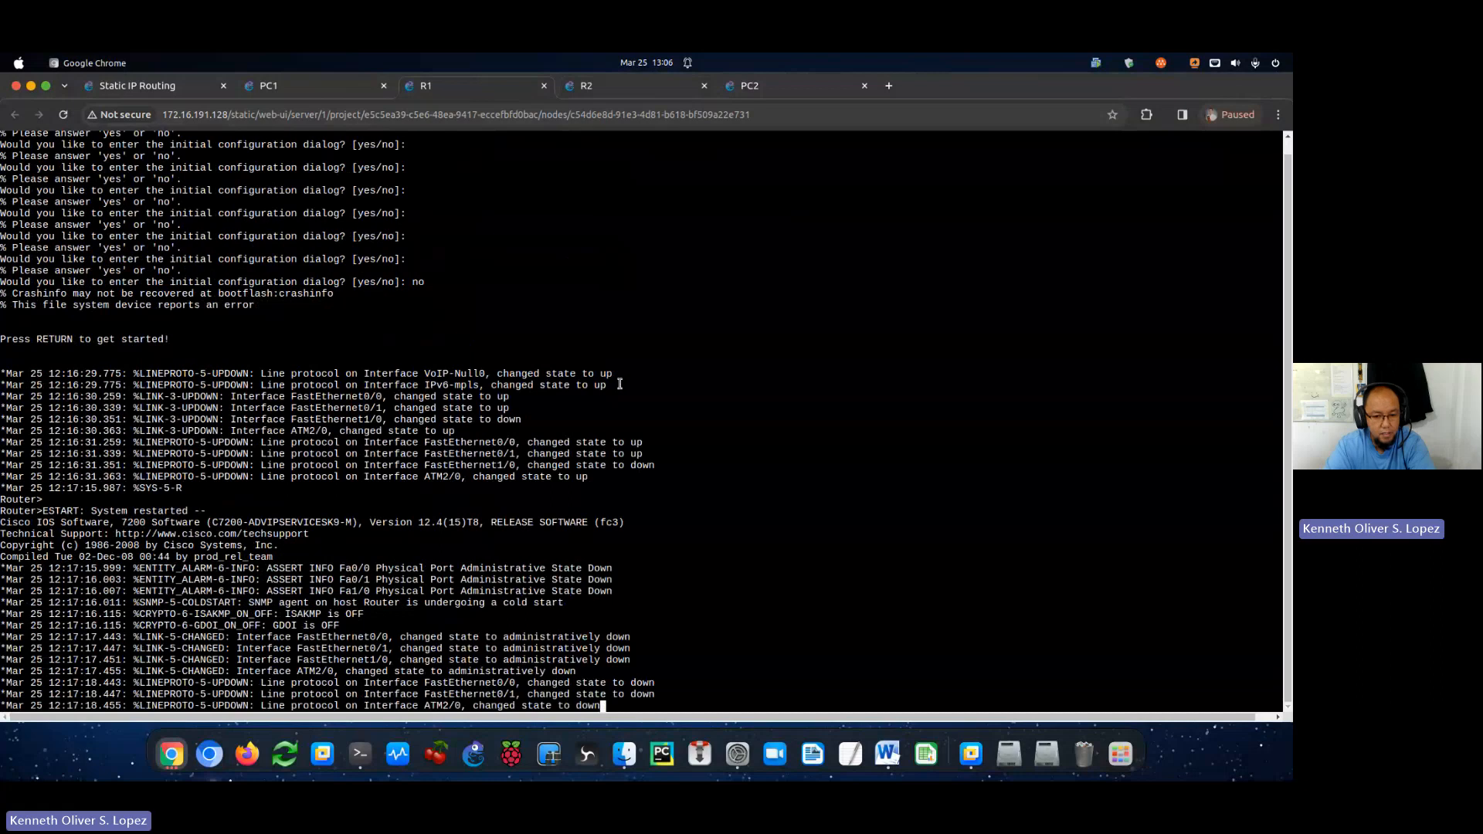
key(Return)
key(Return)
key(Return)
key(Return)
key(Return)
key(Return)
key(Return)
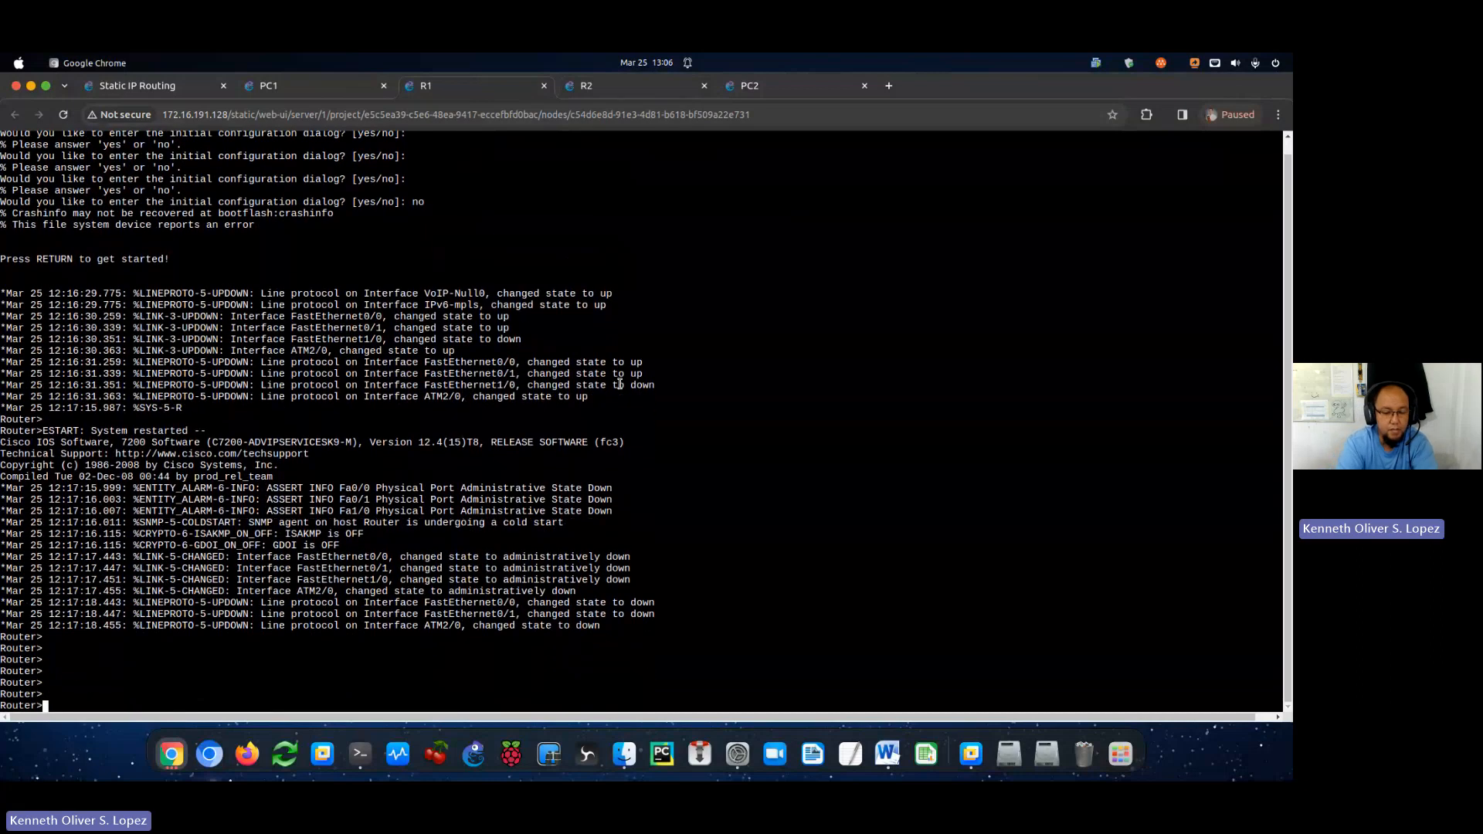
text(en)
key(Return)
text(sh i)
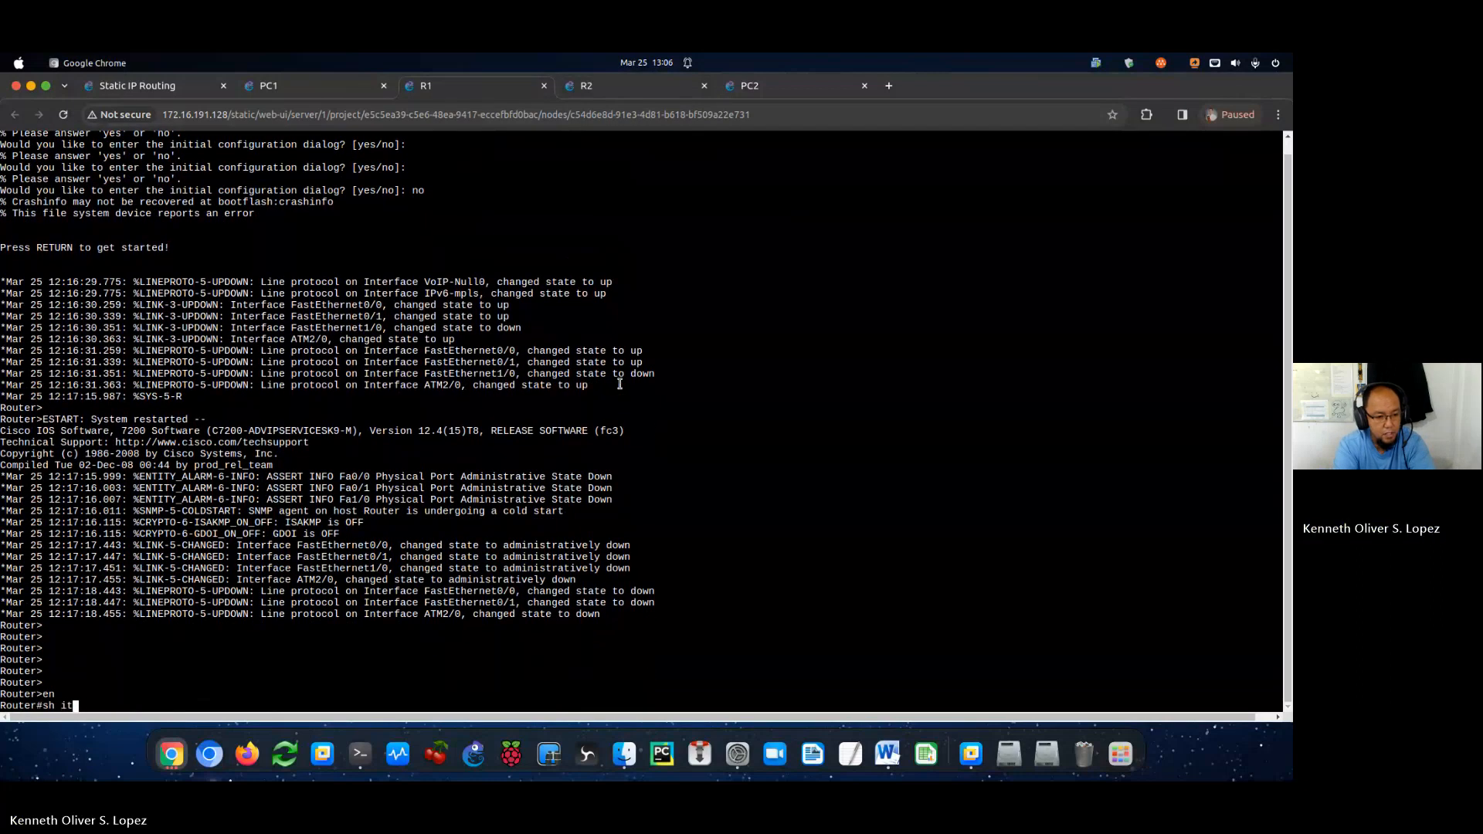
text(p int br)
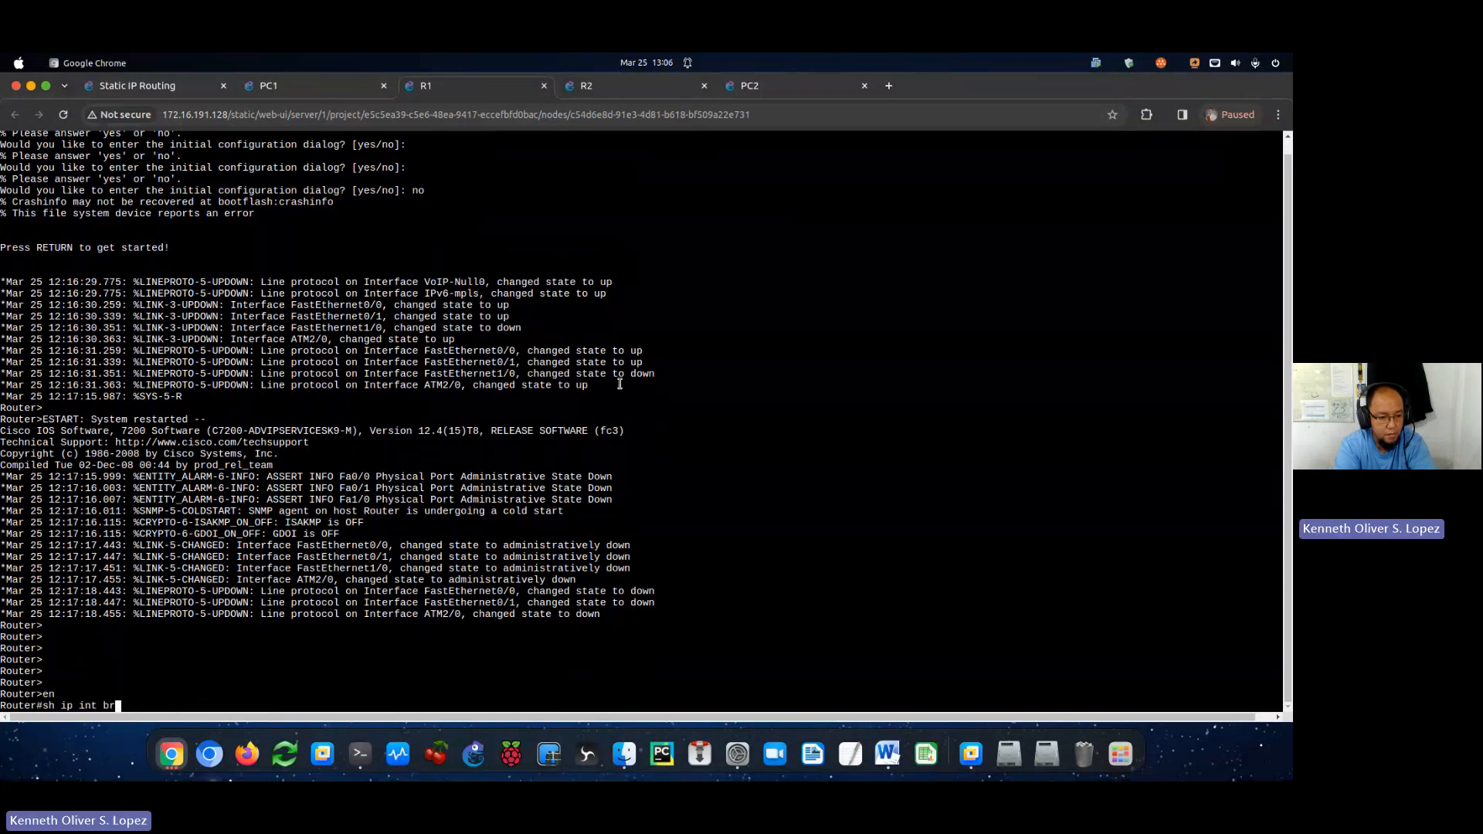
key(Return)
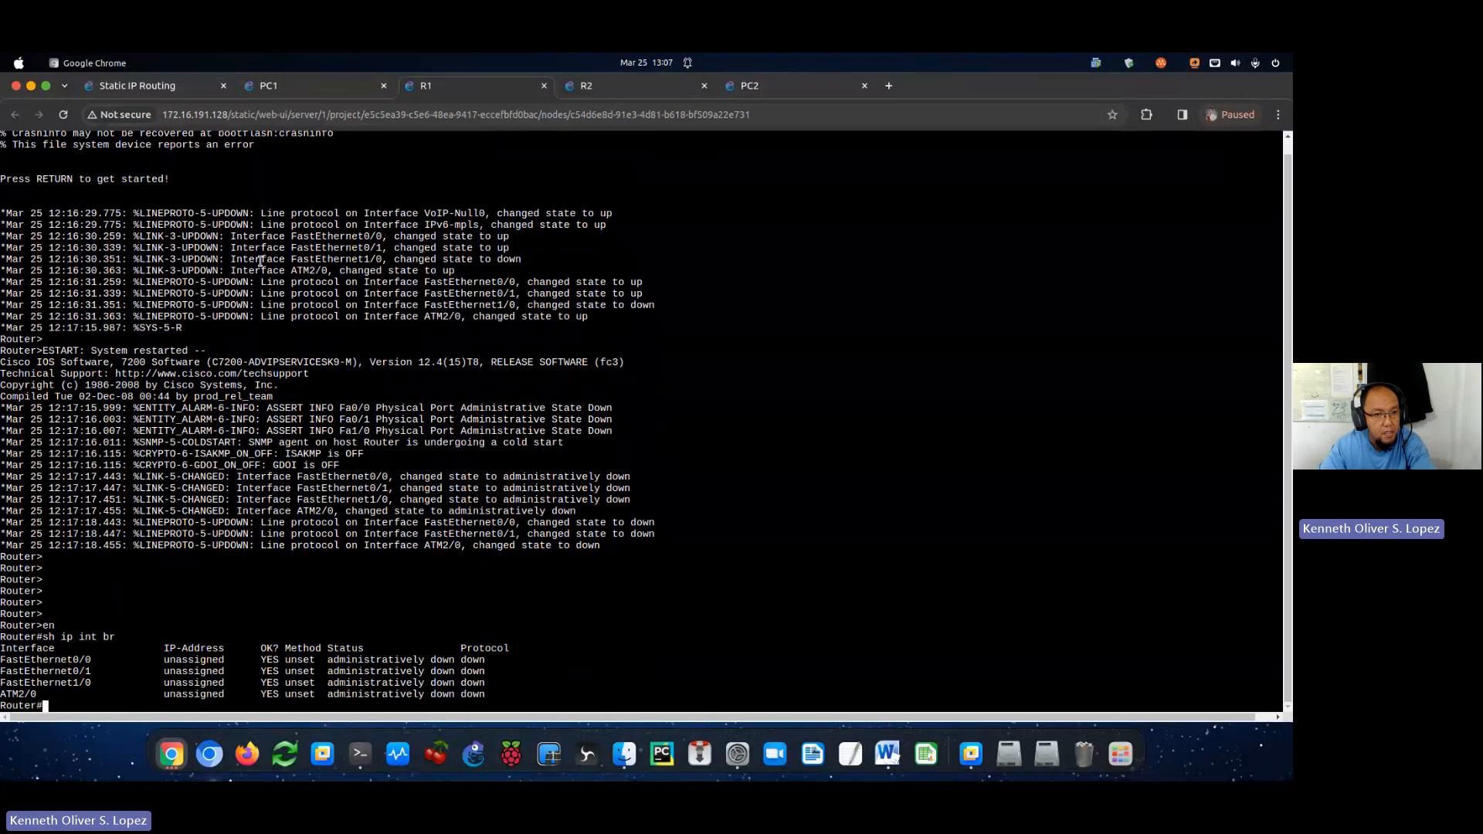
Check the topology for the network addresses on R1's links and return to R1's console prompt.
click(174, 87)
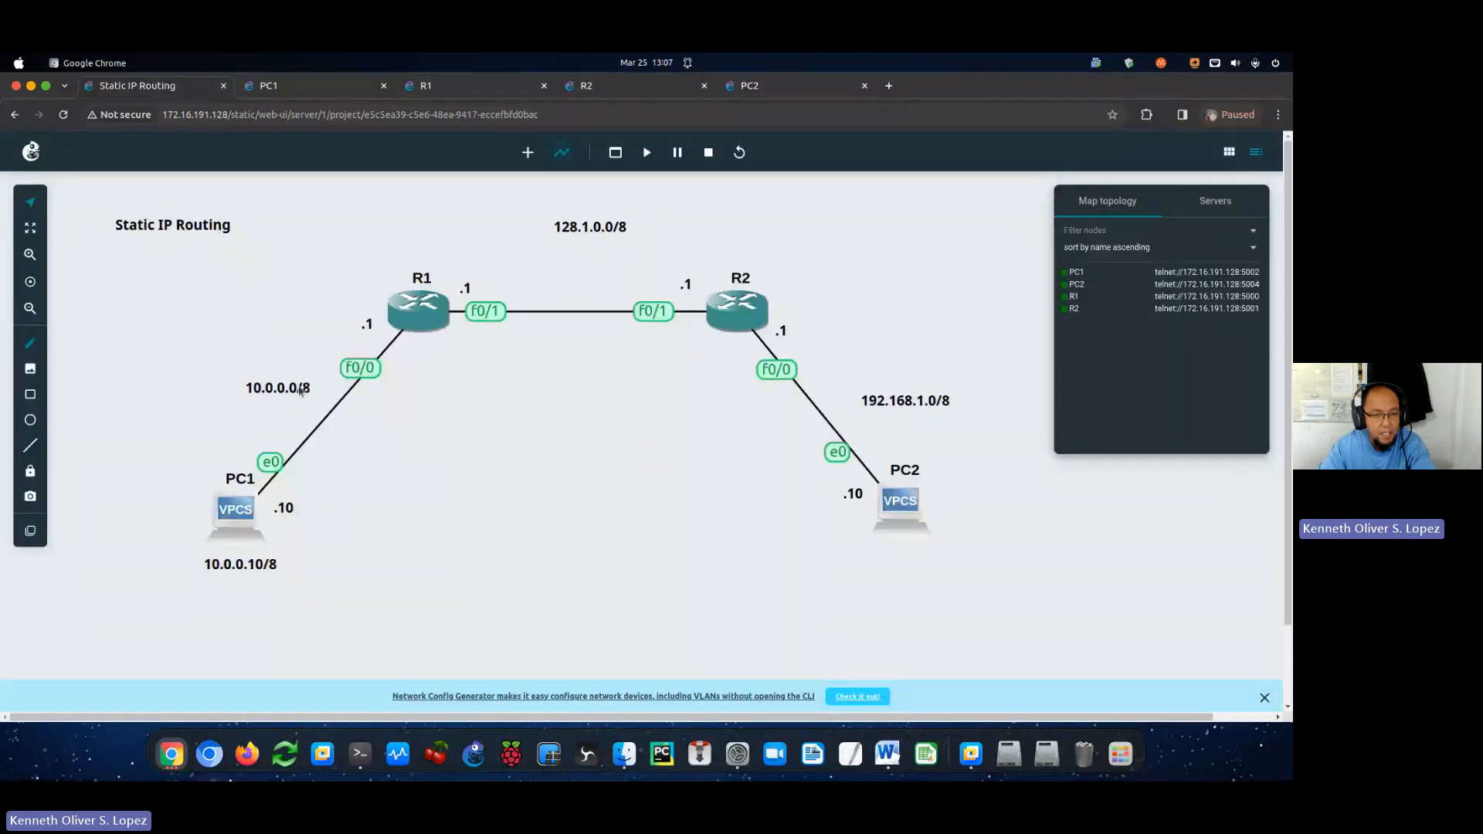
click(473, 92)
click(520, 703)
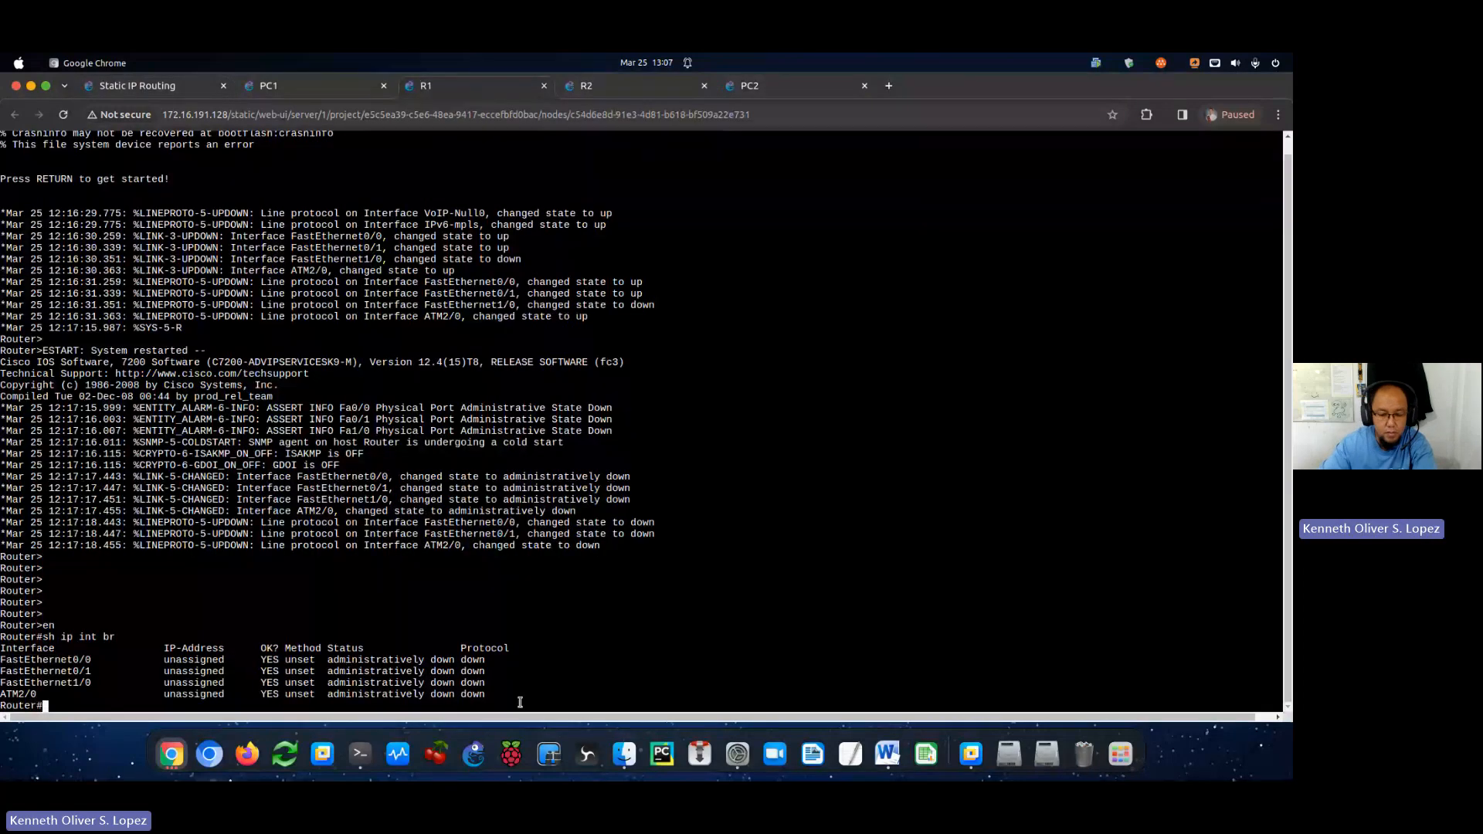
In R1's configuration mode, give interface f0/0 the address 10.0.0.1 with mask 255.0.0.0 and enable it with no shutdown.
text(conf )
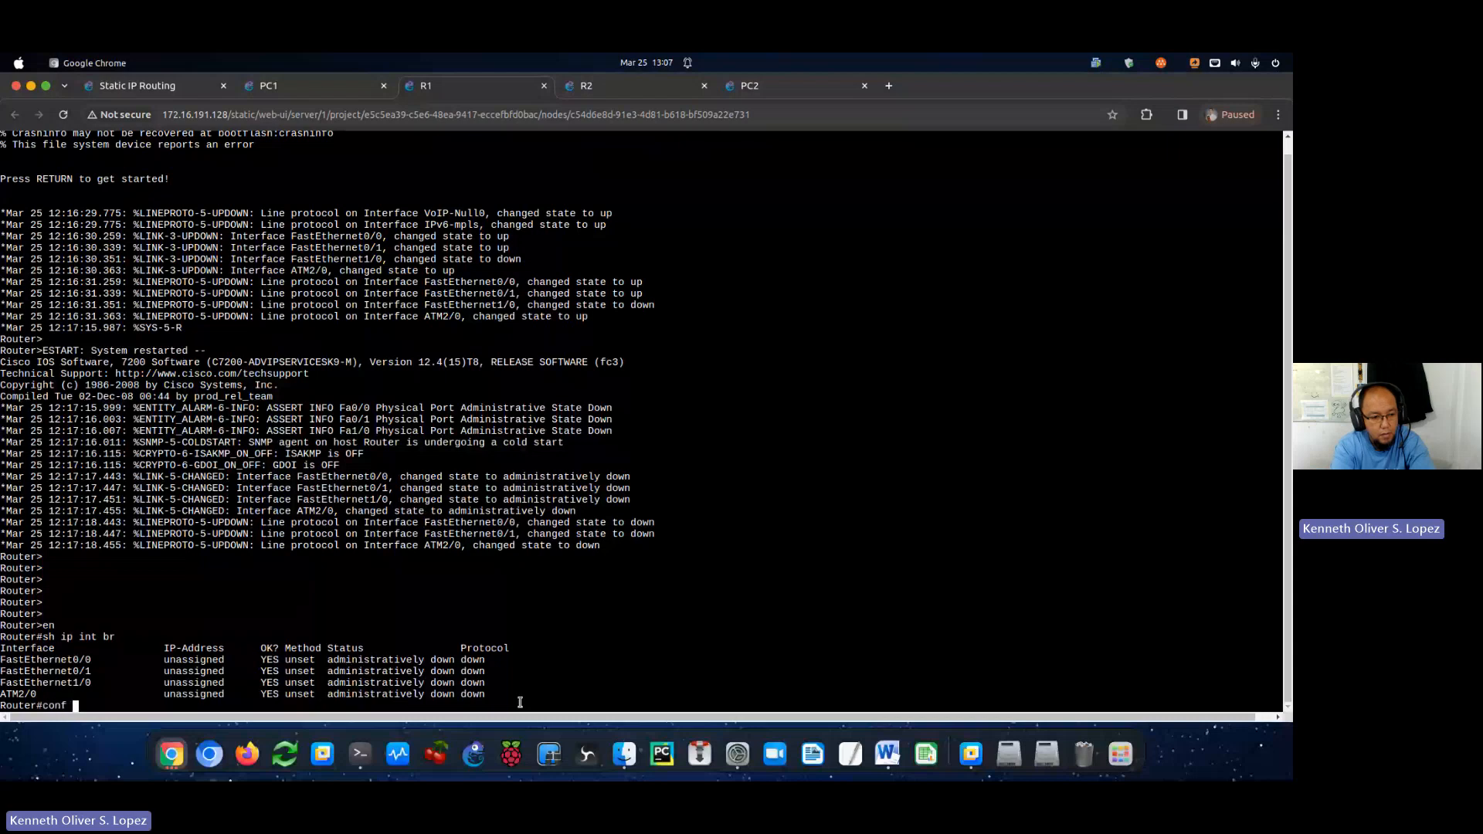
text(t)
key(Return)
text(int f0)
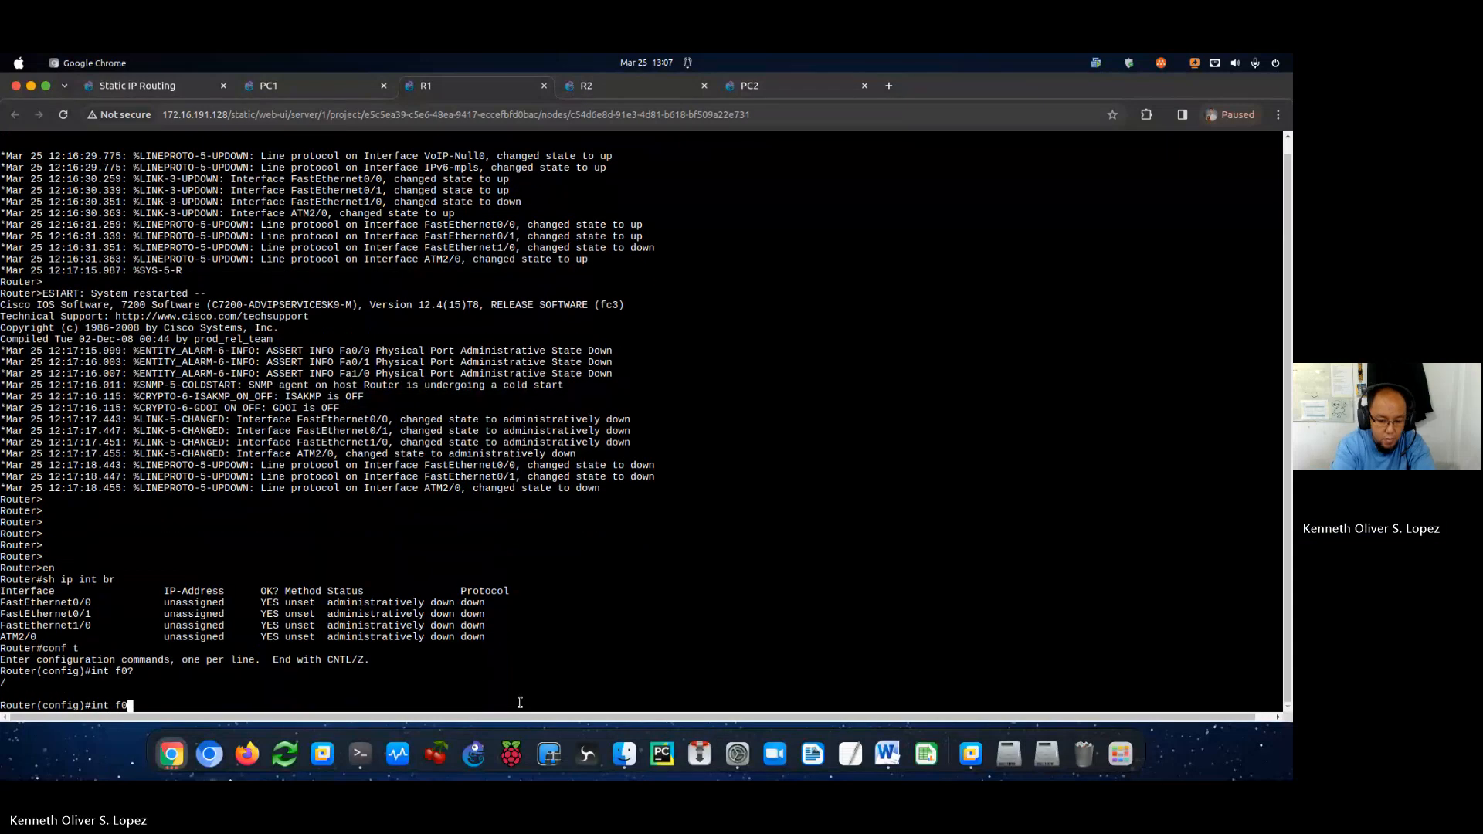
text(?/0)
key(Return)
text(ip )
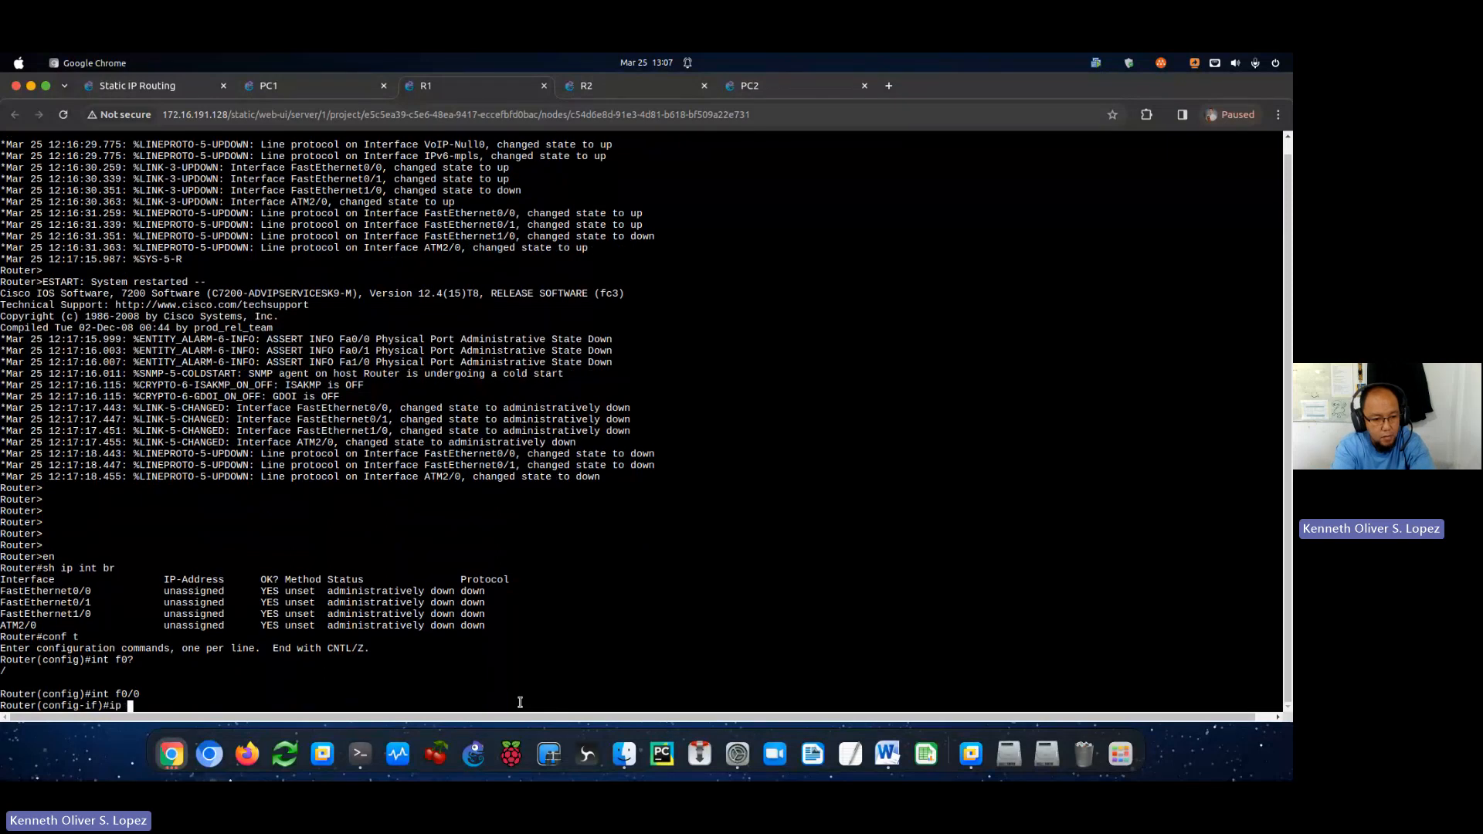
text(address 10)
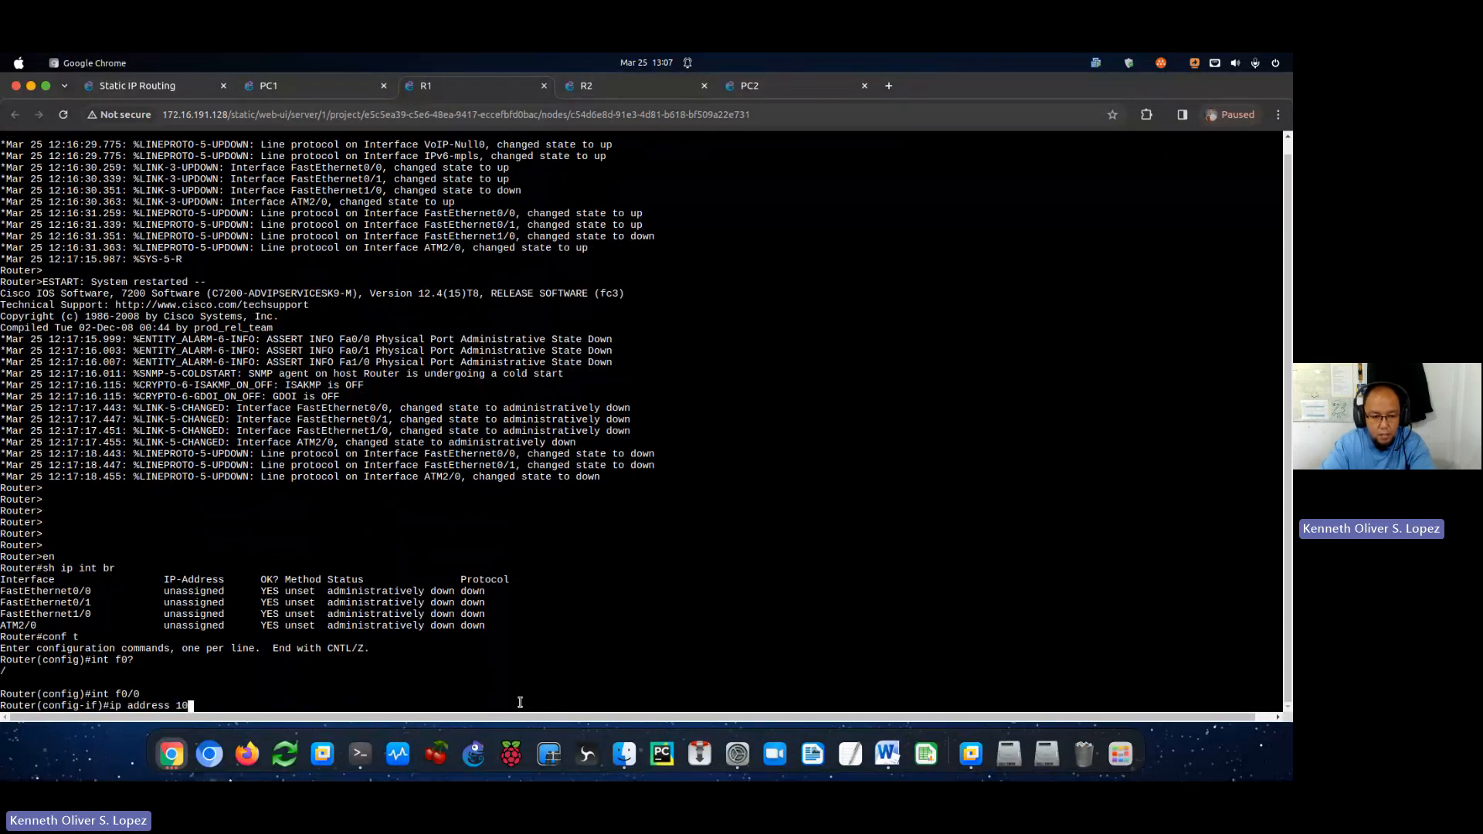
text(.0.0.1 255.0.0.0)
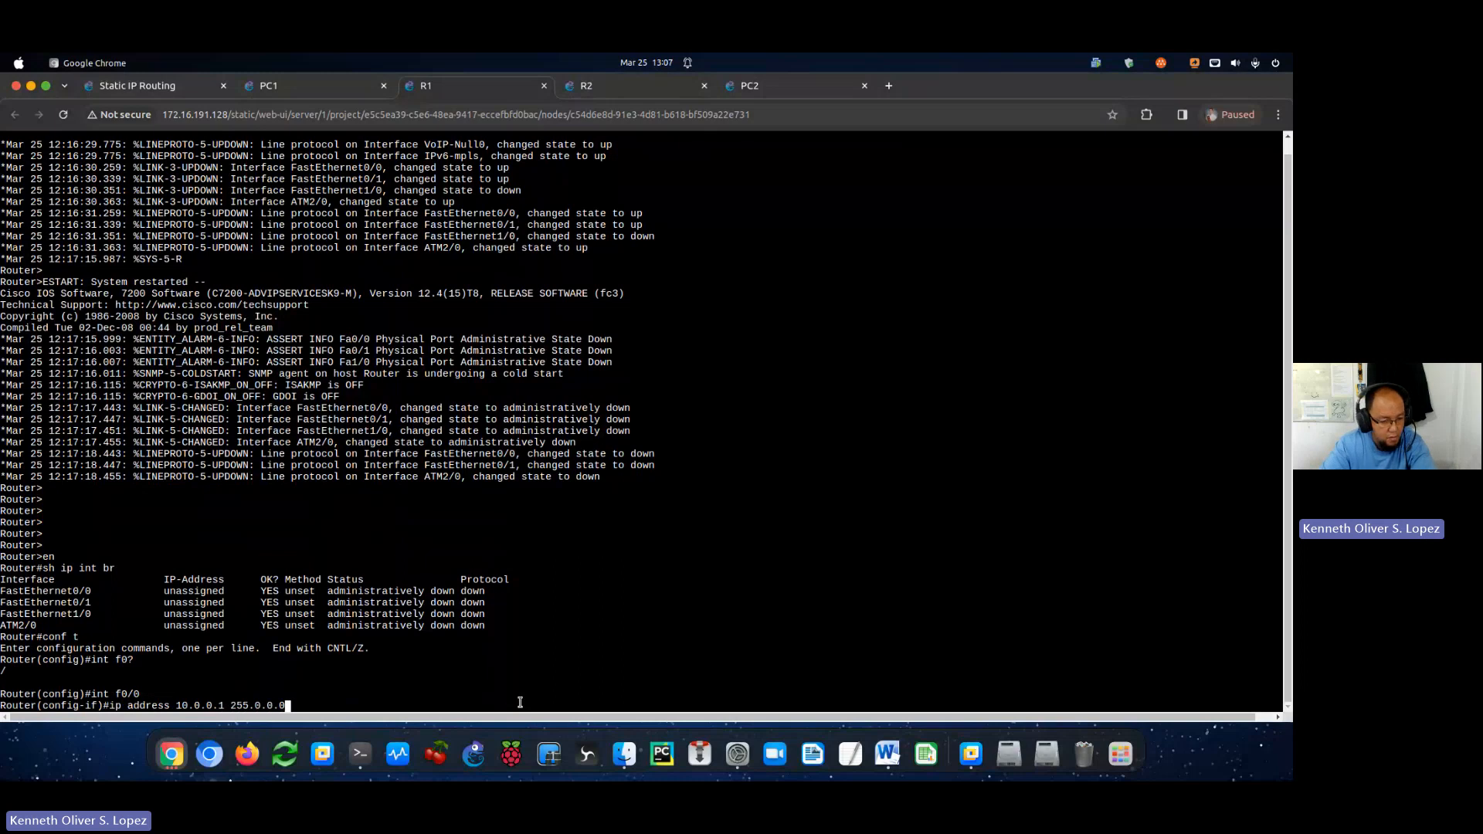
key(Return)
text(no s)
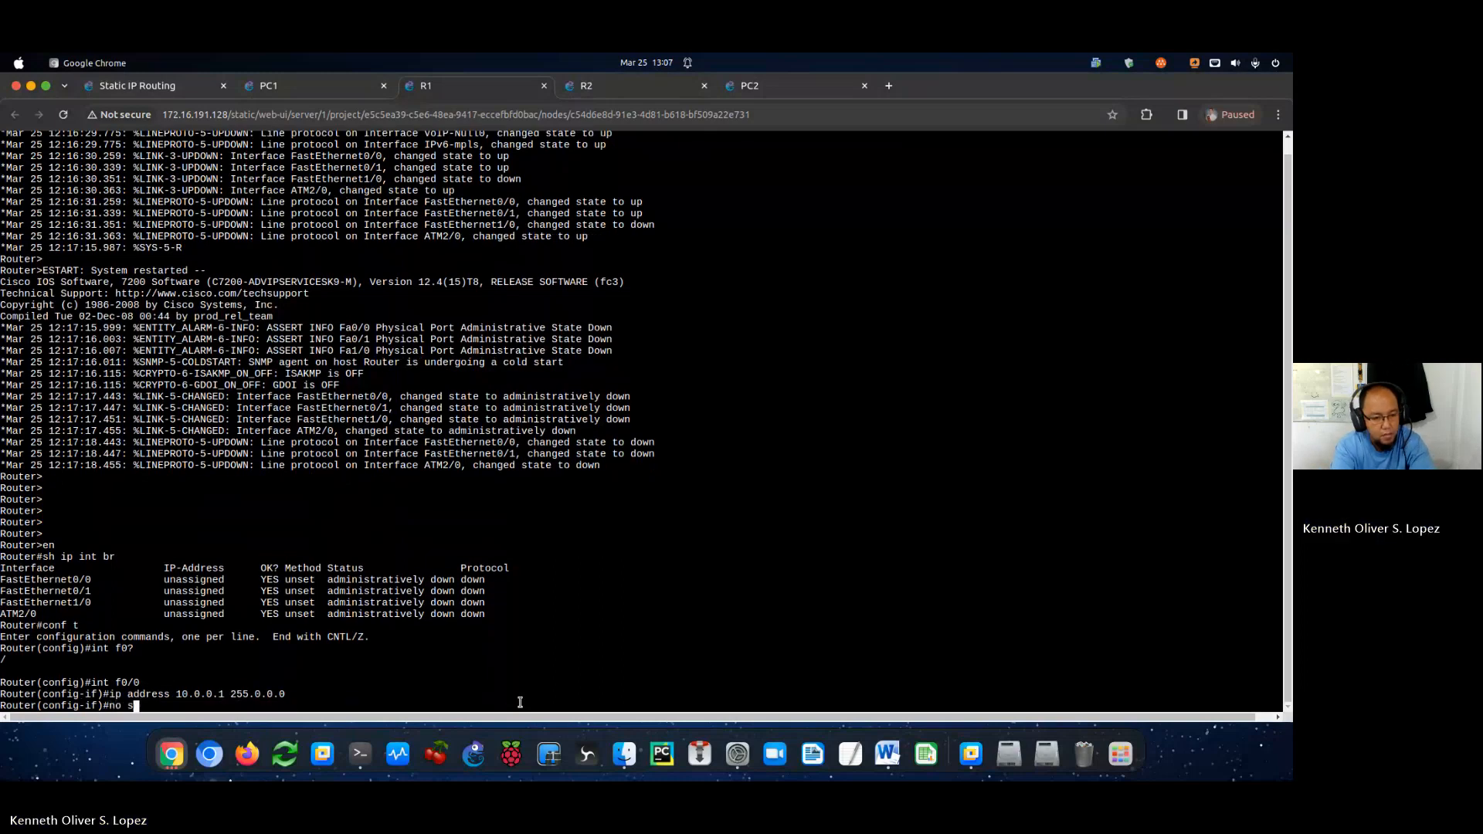
text(hutdown)
key(Return)
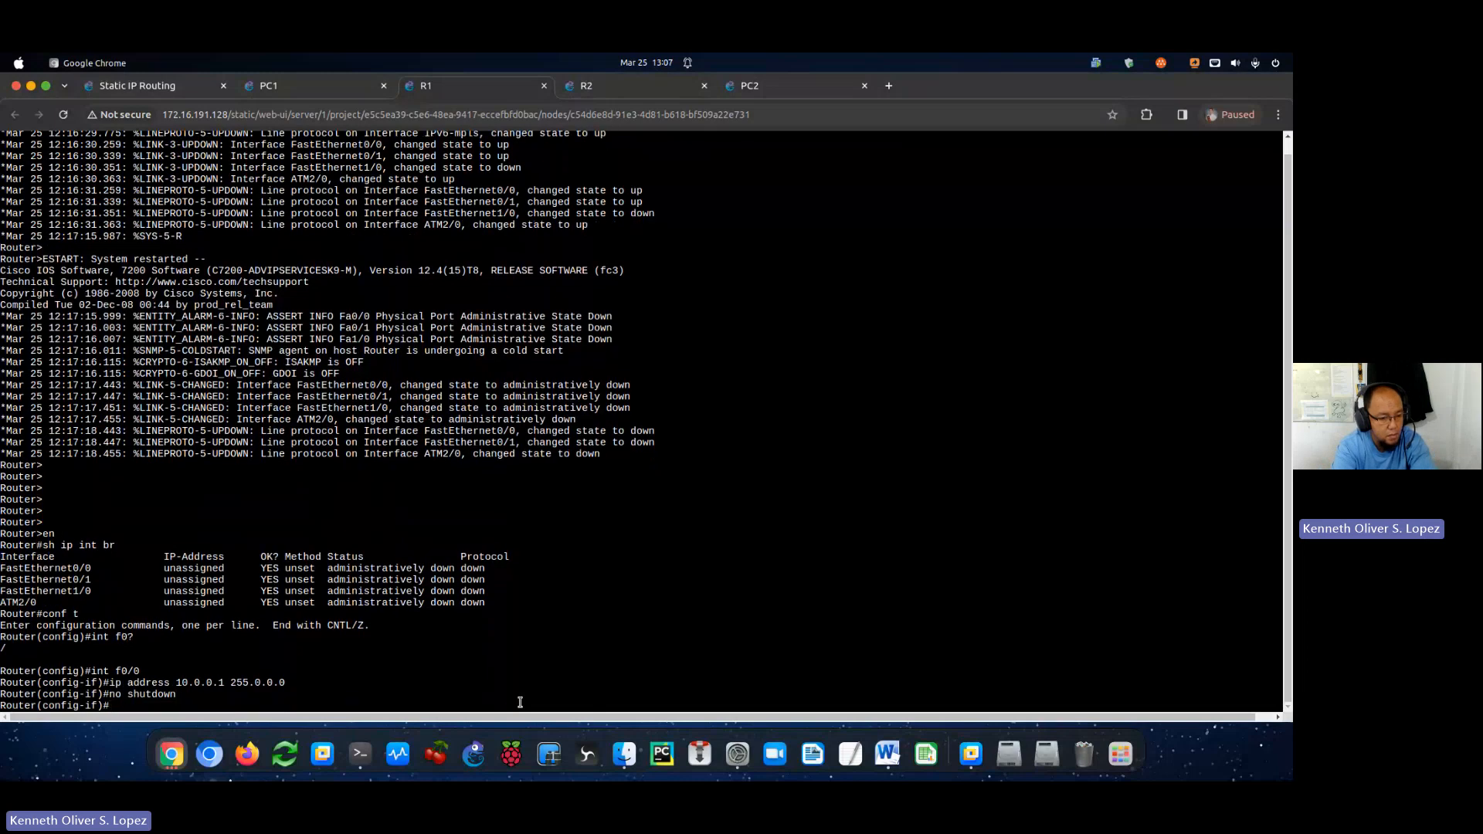
Give R1's interface f0/1 the address 128.1.0.1 with mask 255.255.0.0, enable it with no shutdown, and end configuration mode.
text(int f)
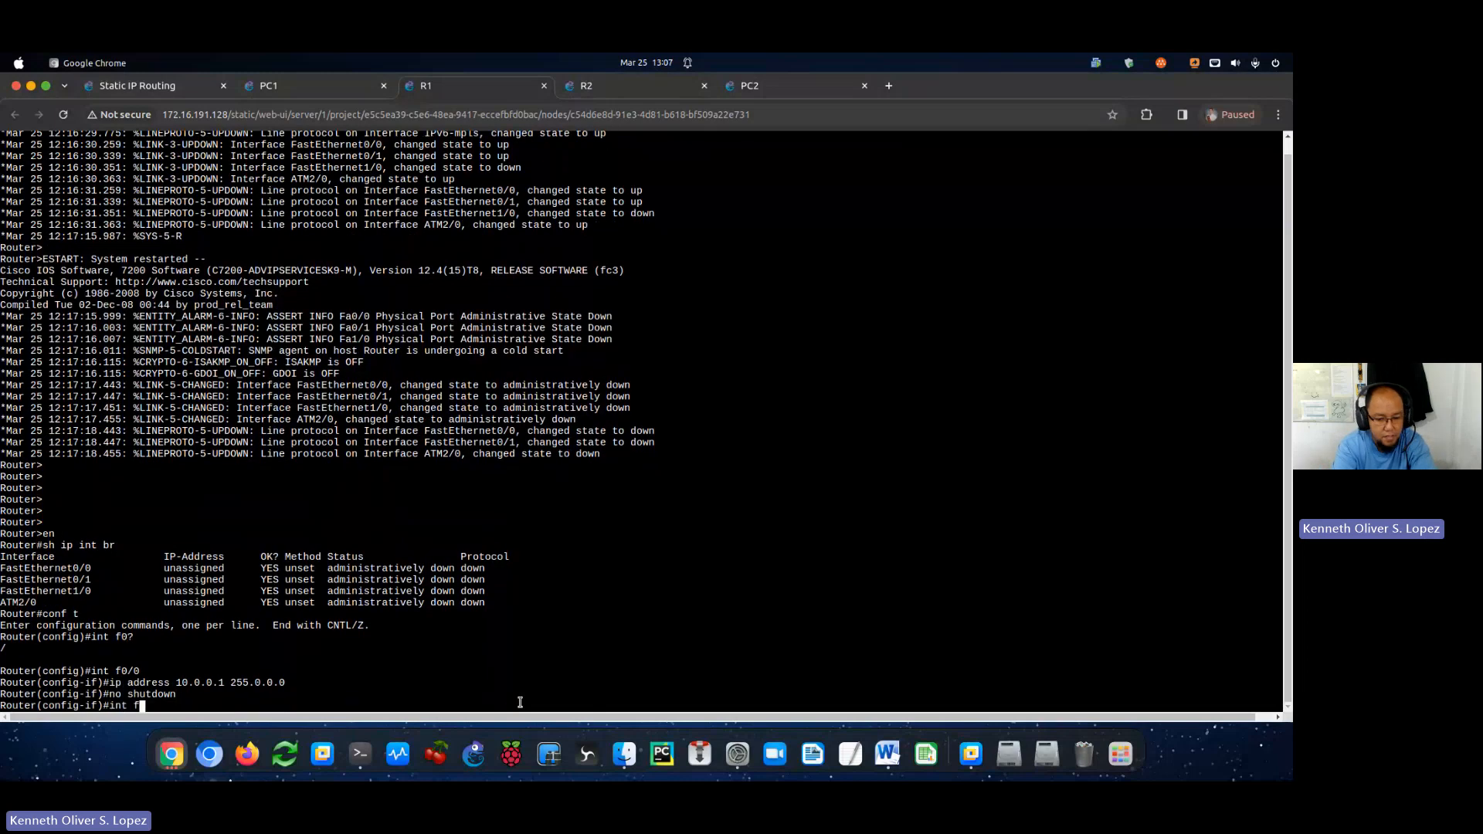
text(0/1)
key(Return)
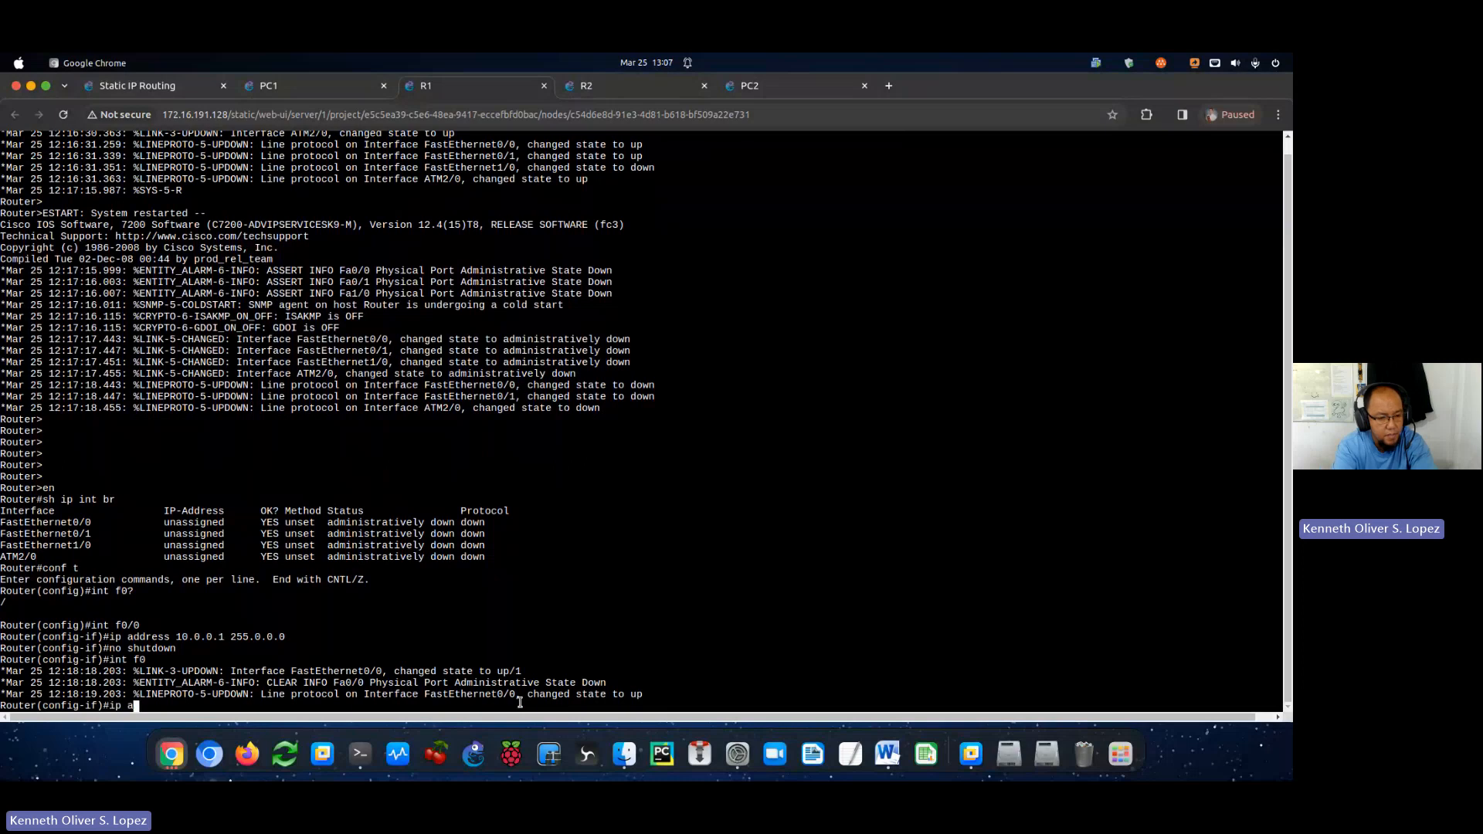
text(ip address 12)
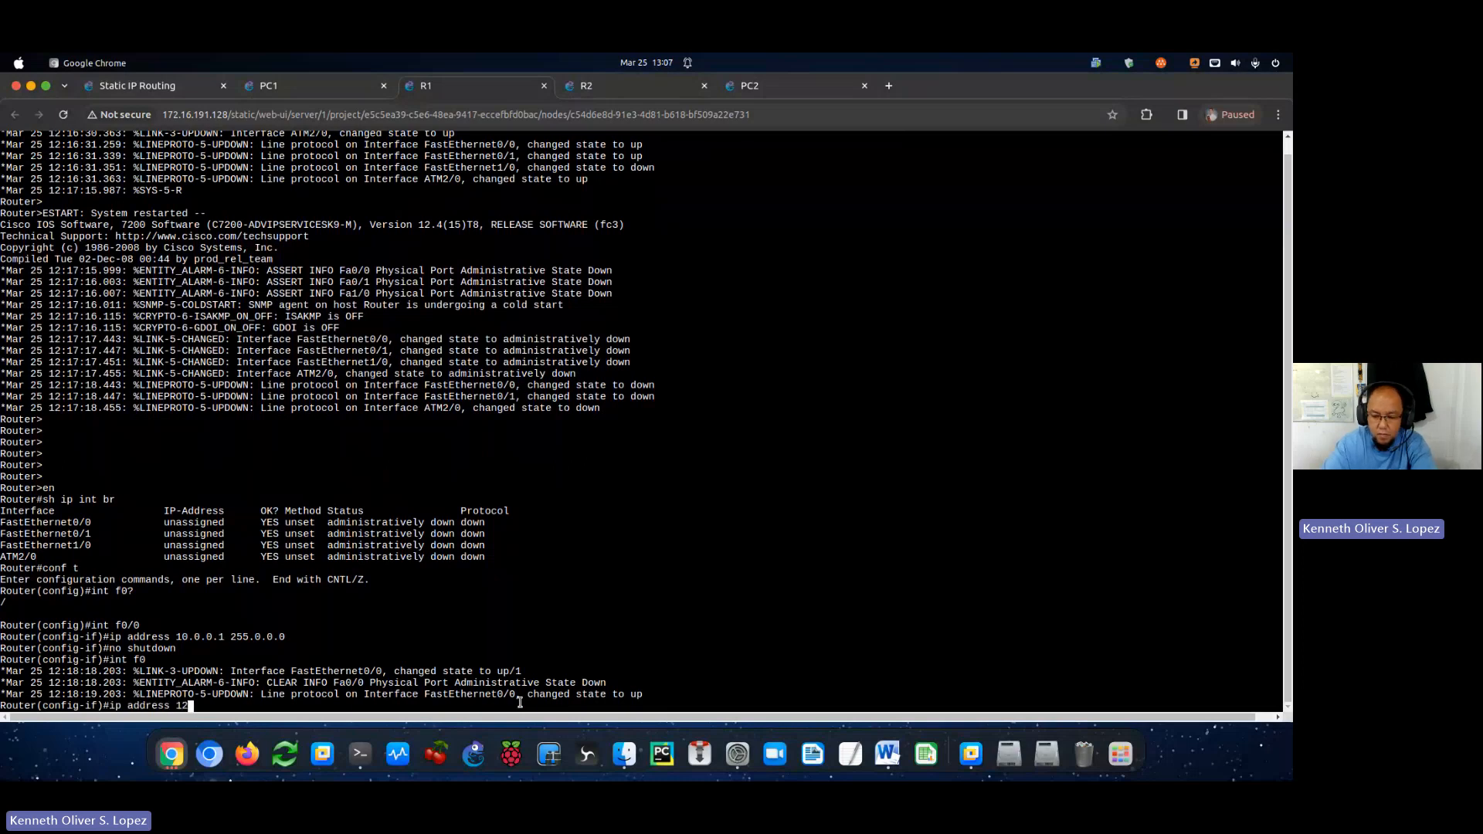
text(8.1.0.)
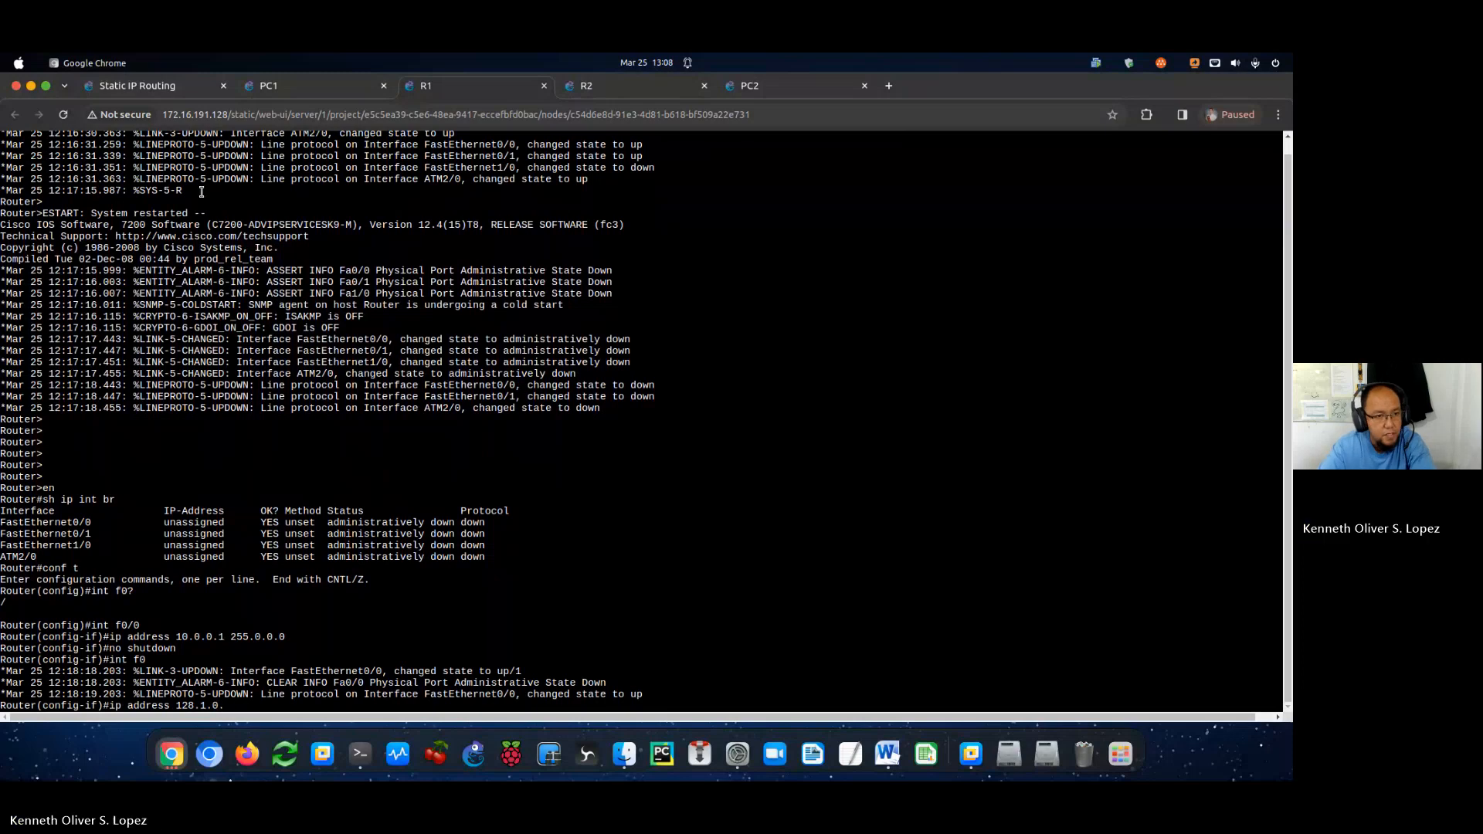
click(170, 87)
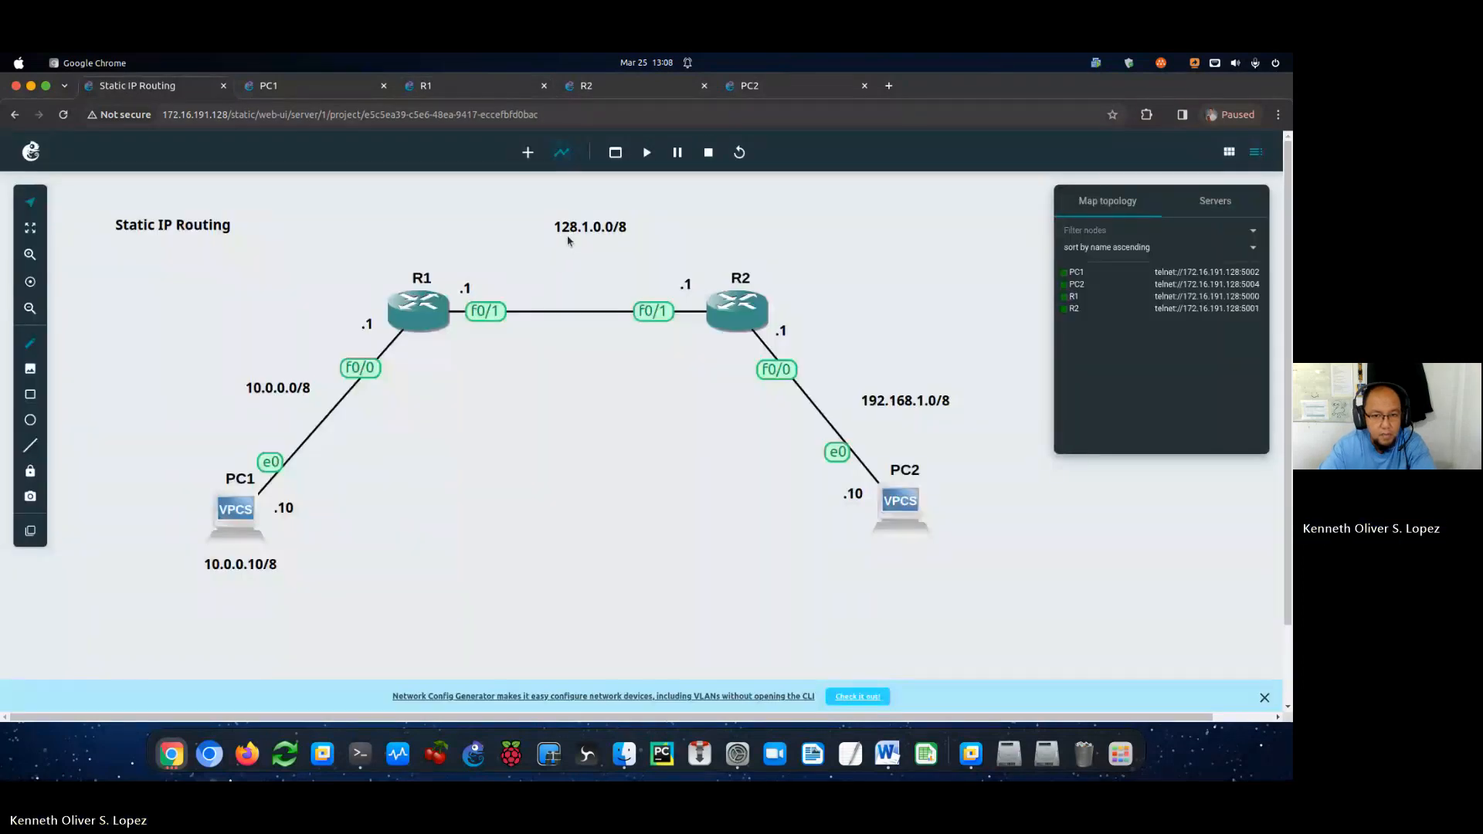
click(488, 91)
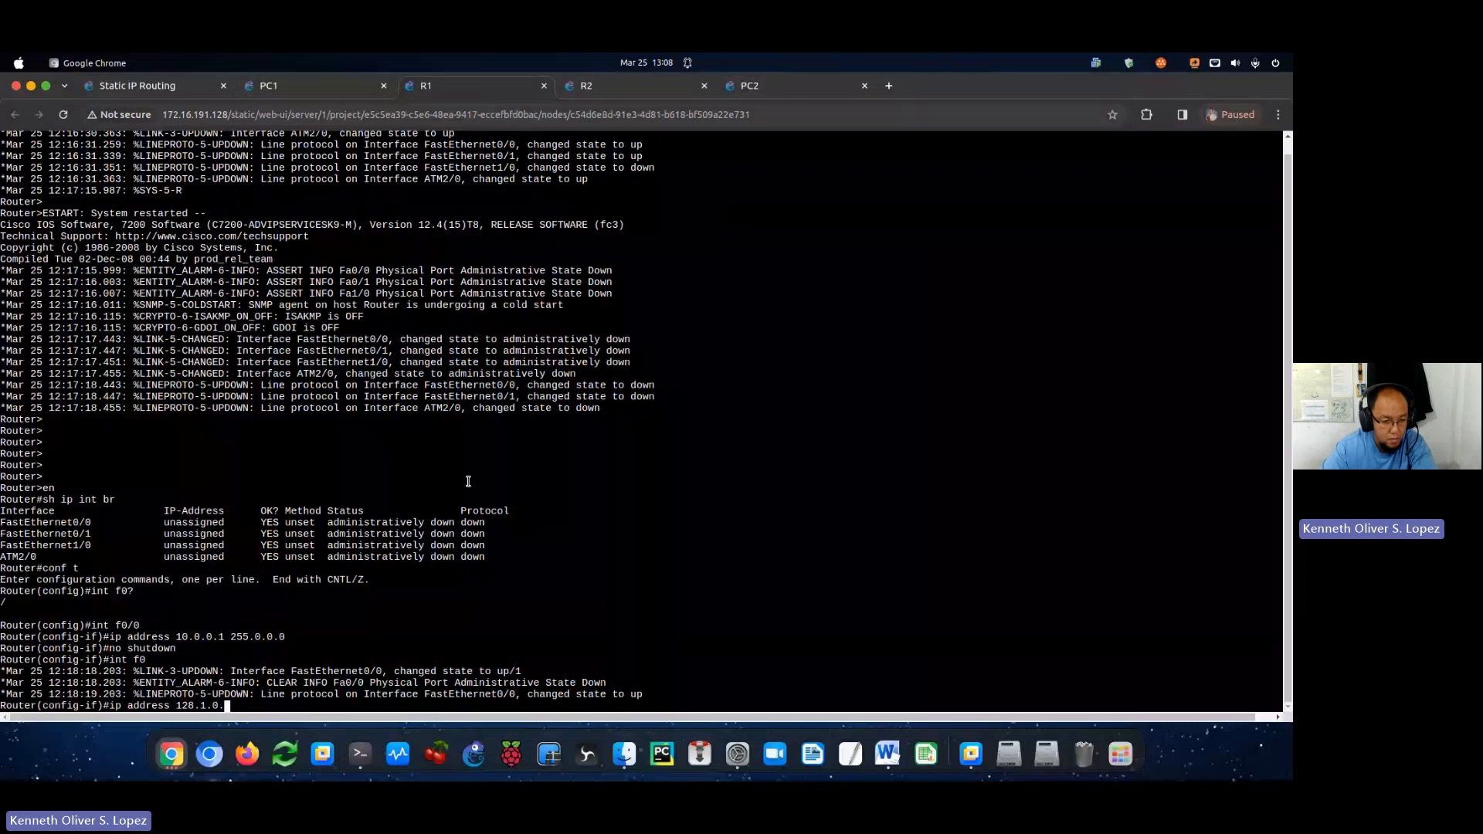
text(1 255)
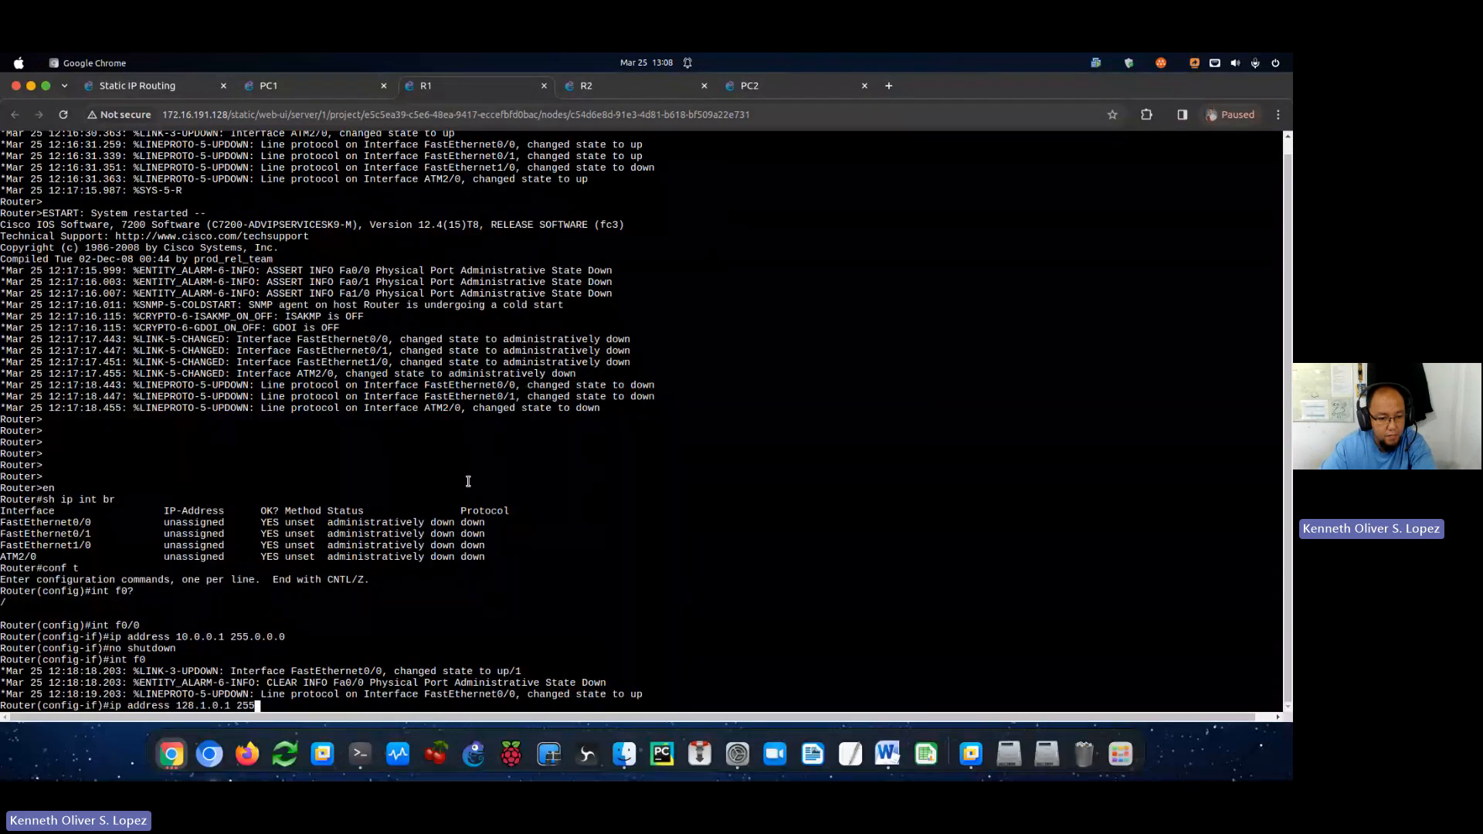
text(.255.0.0)
key(Return)
text(no shut)
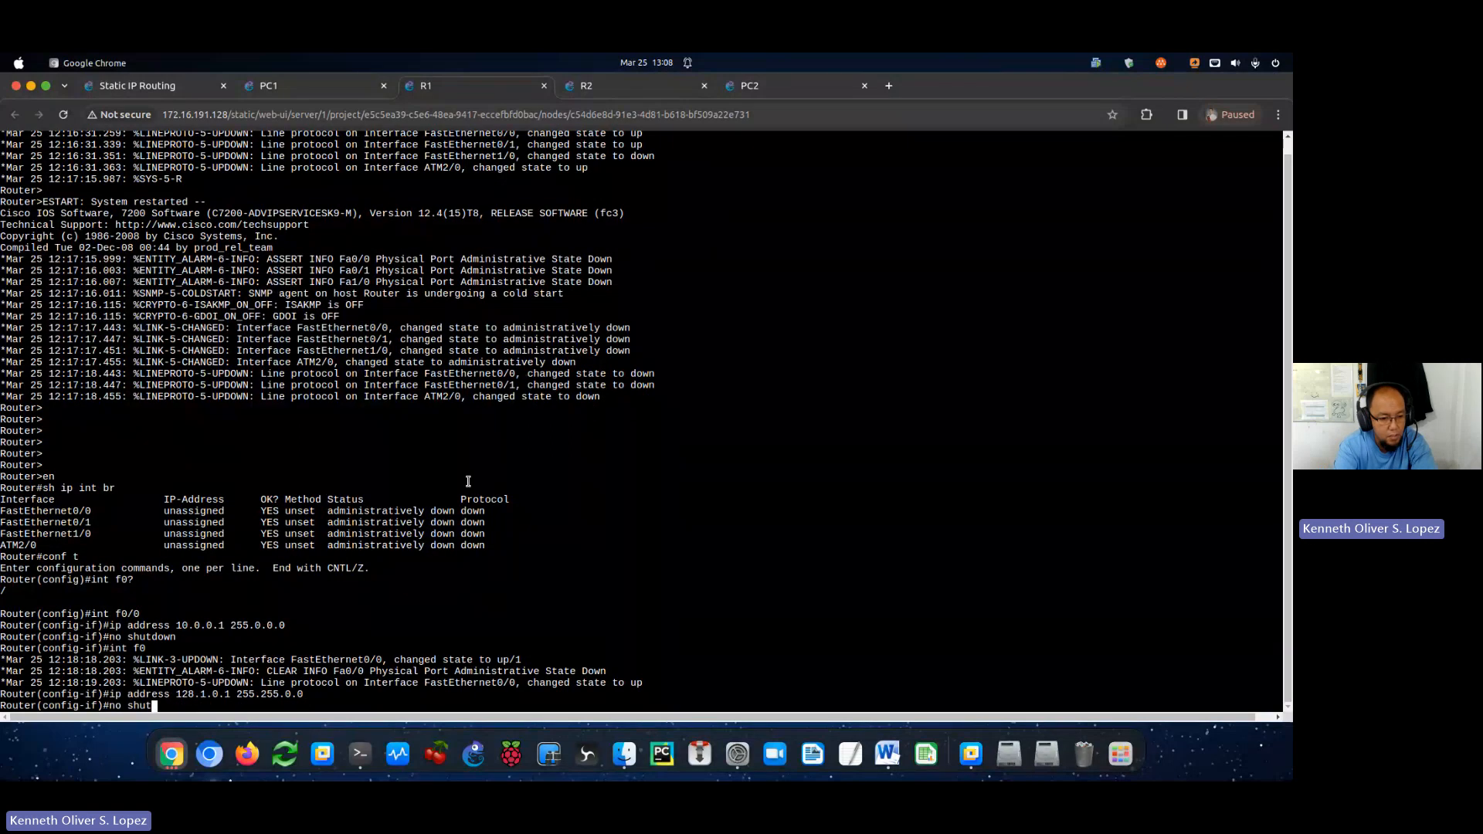
text(down)
key(Return)
text(end)
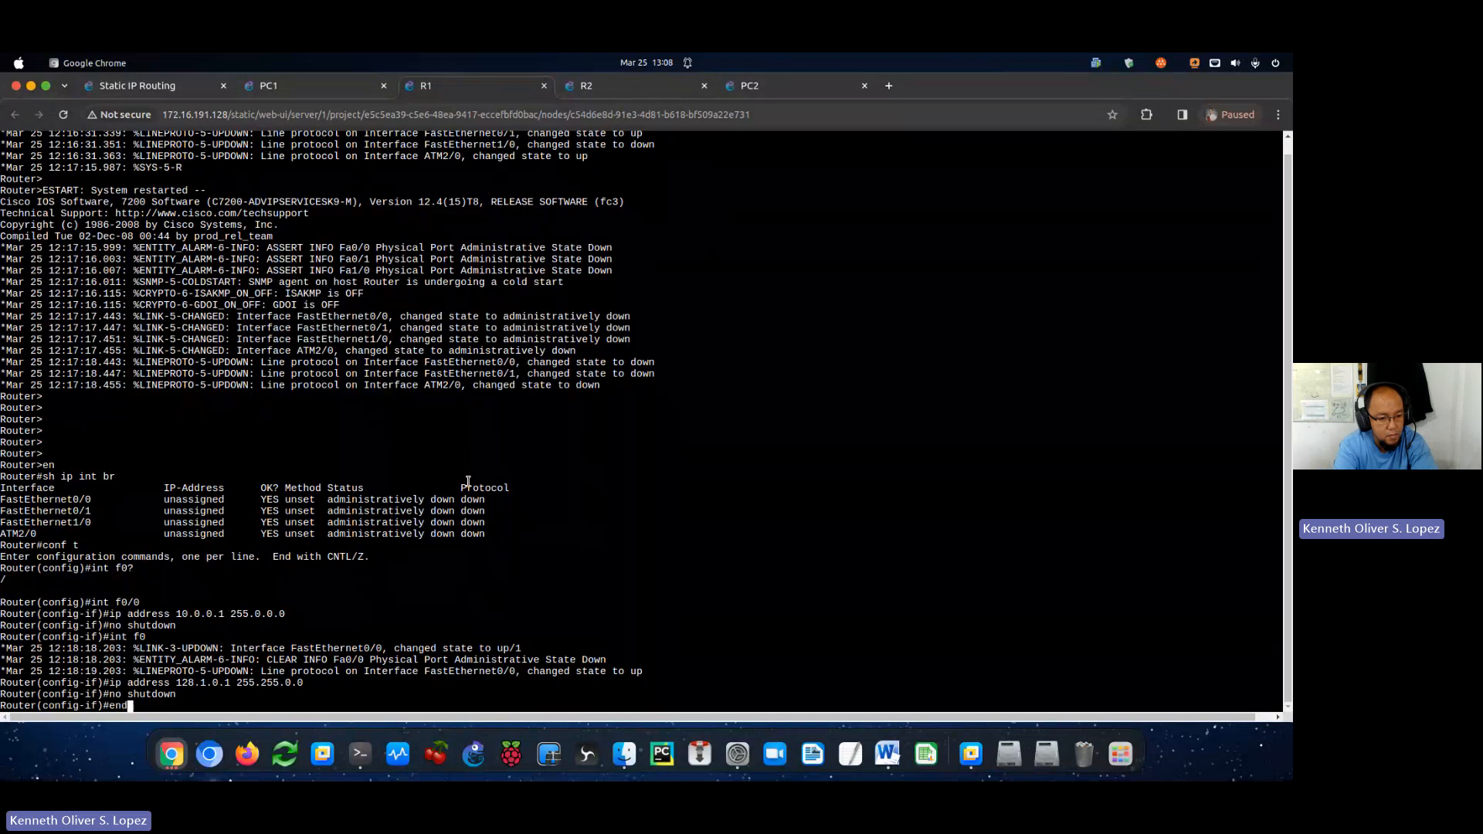
key(Return)
List R1's interfaces with sh ip int br and check the addresses of FastEthernet0/0 and FastEthernet0/1.
key(Return)
key(Return)
key(Return)
key(Return)
text(sh)
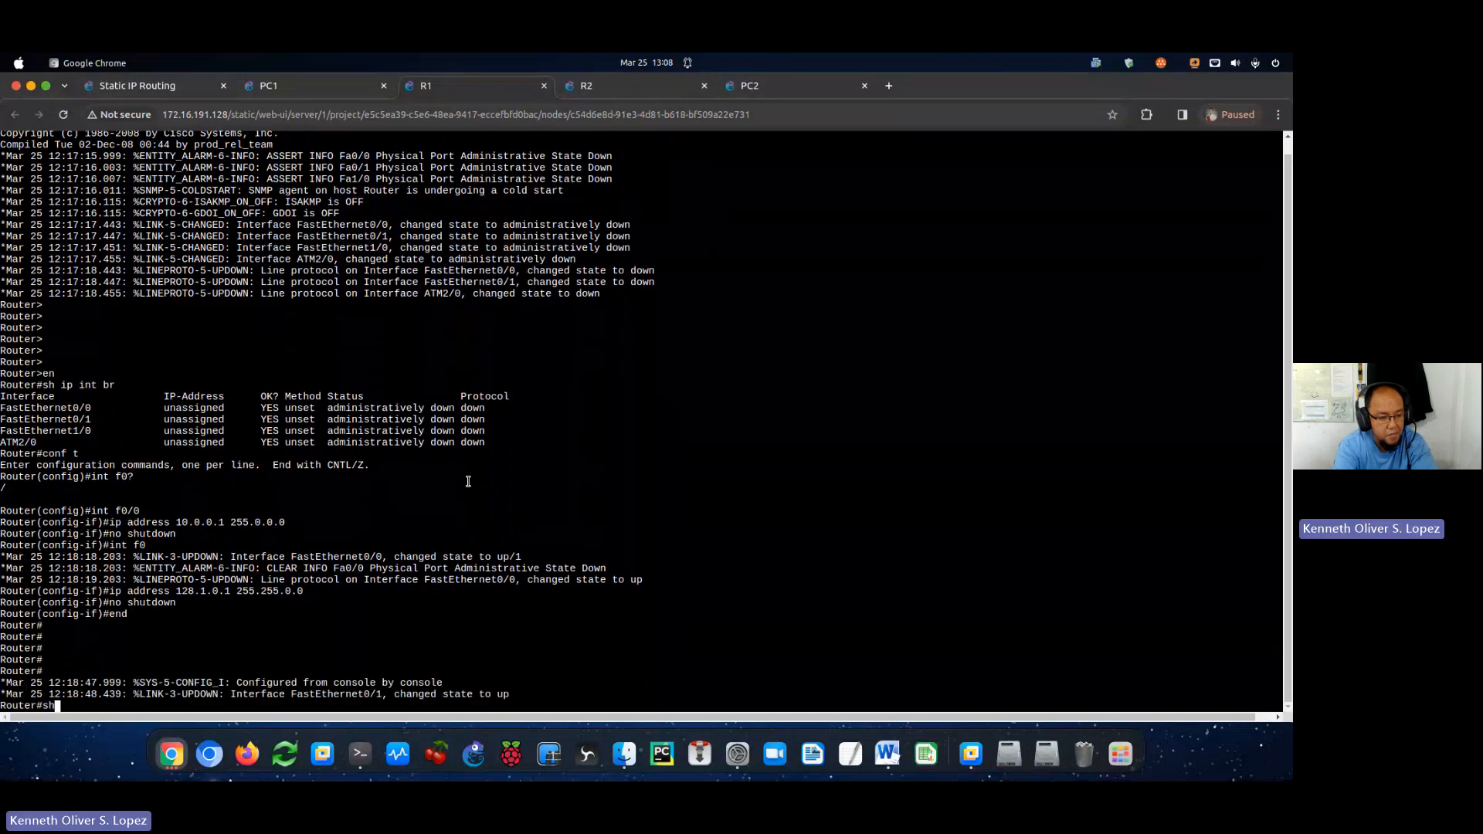
text( ip int br)
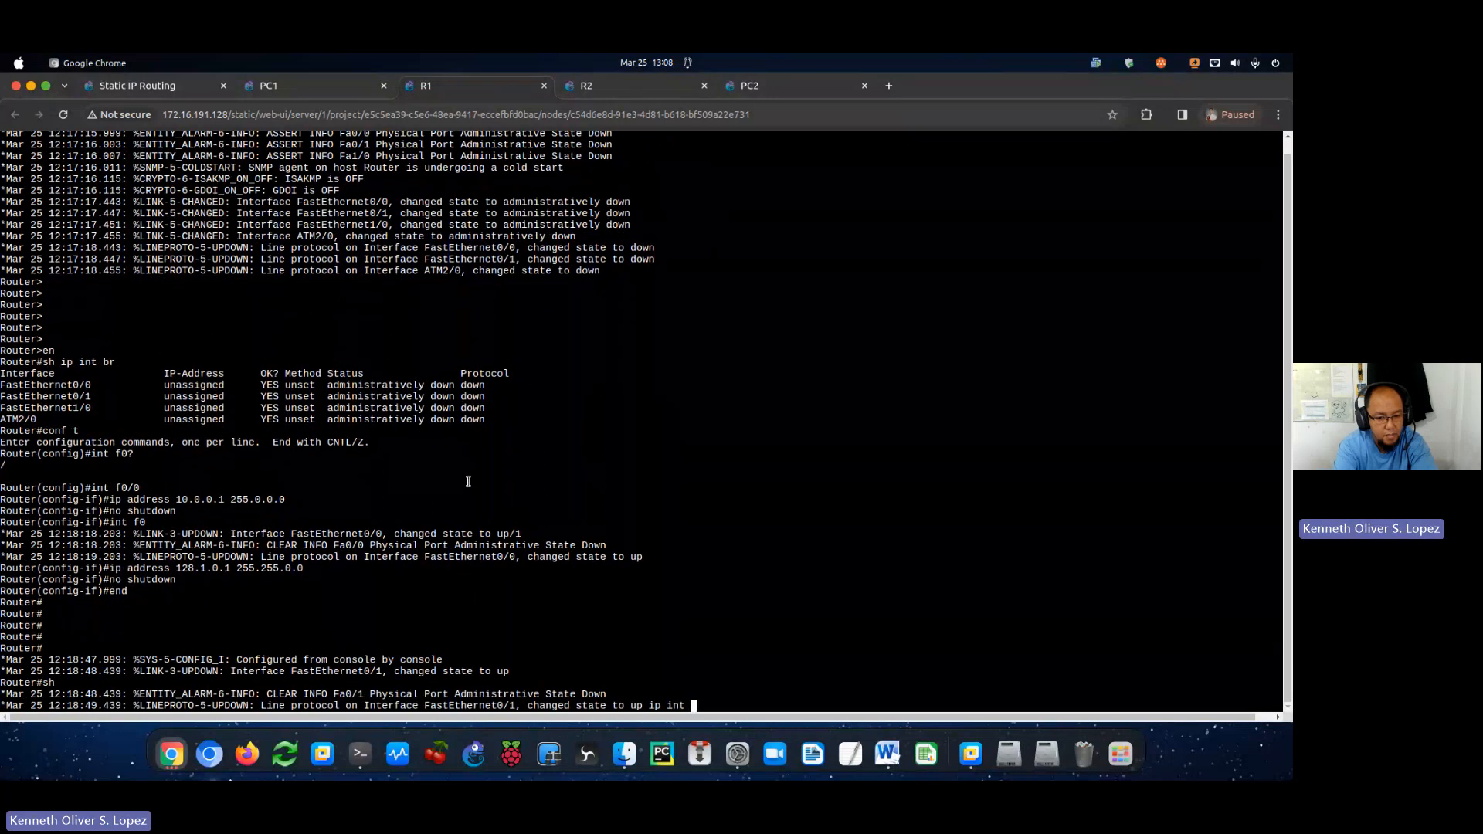
key(Return)
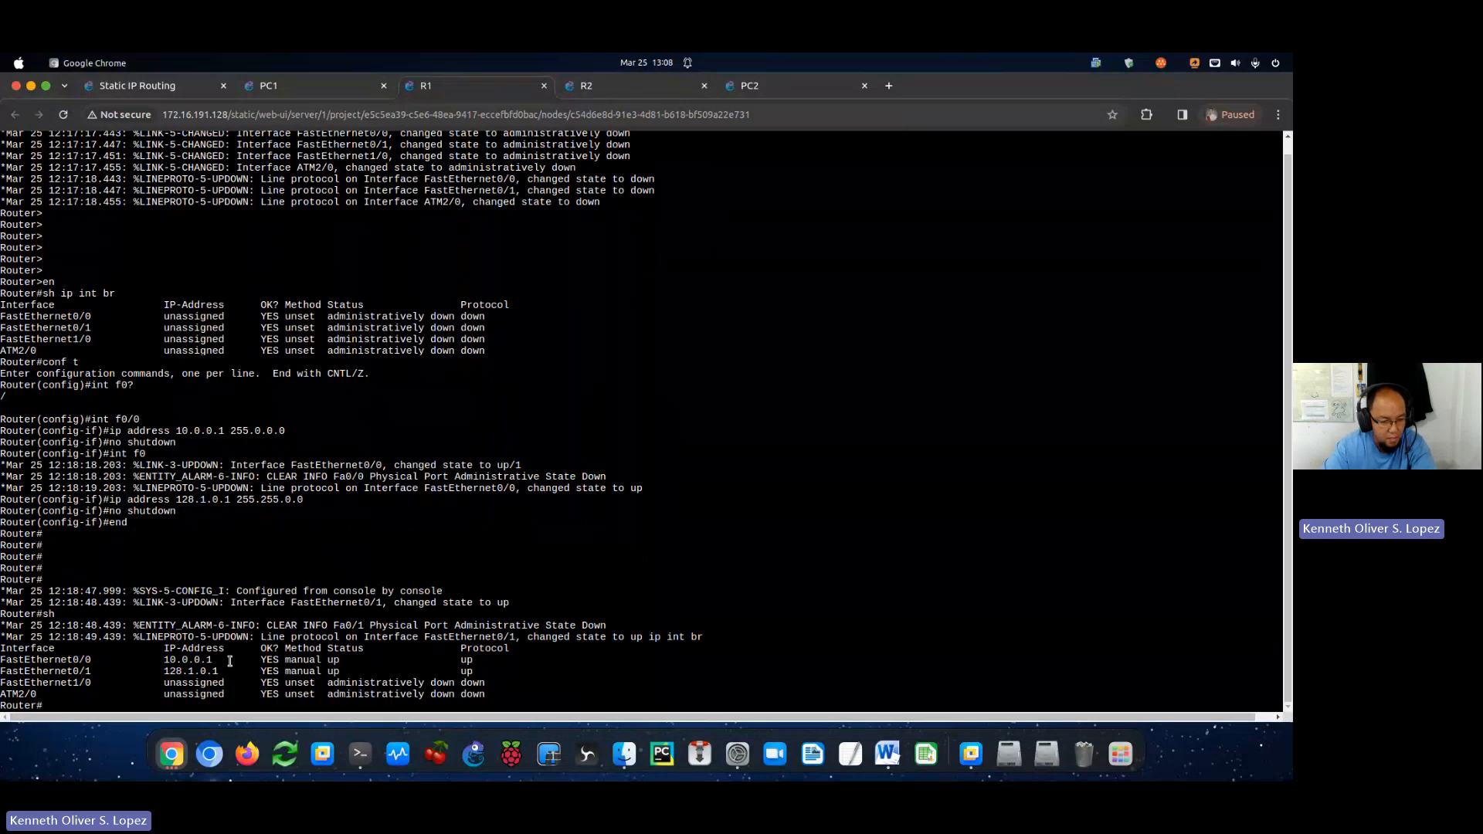
drag(230, 661, 190, 673)
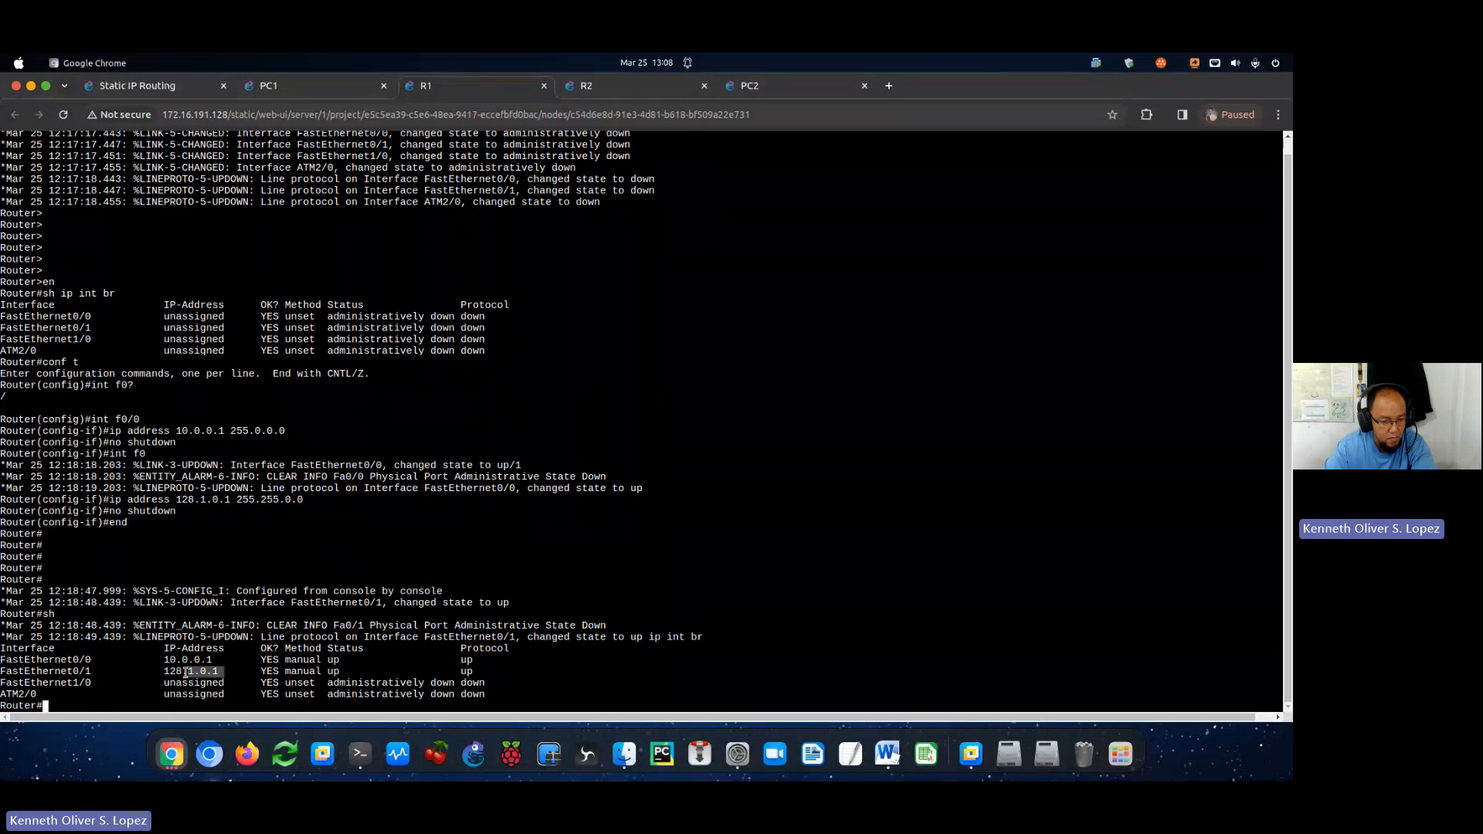
From PC1's console, ping its gateway 10.0.0.1 twice to test the link to R1.
click(331, 88)
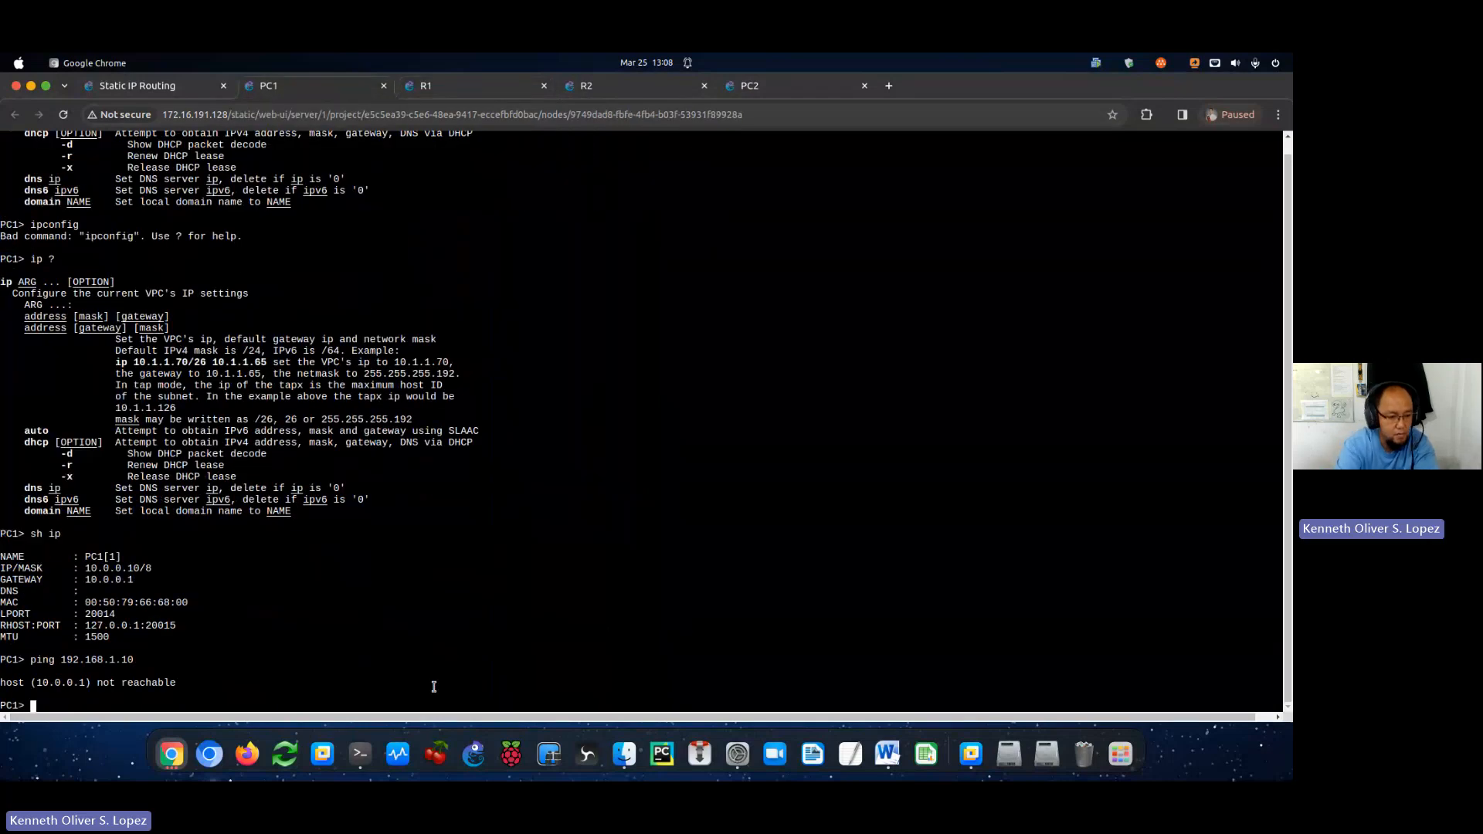
text(ping 10.0.0.1)
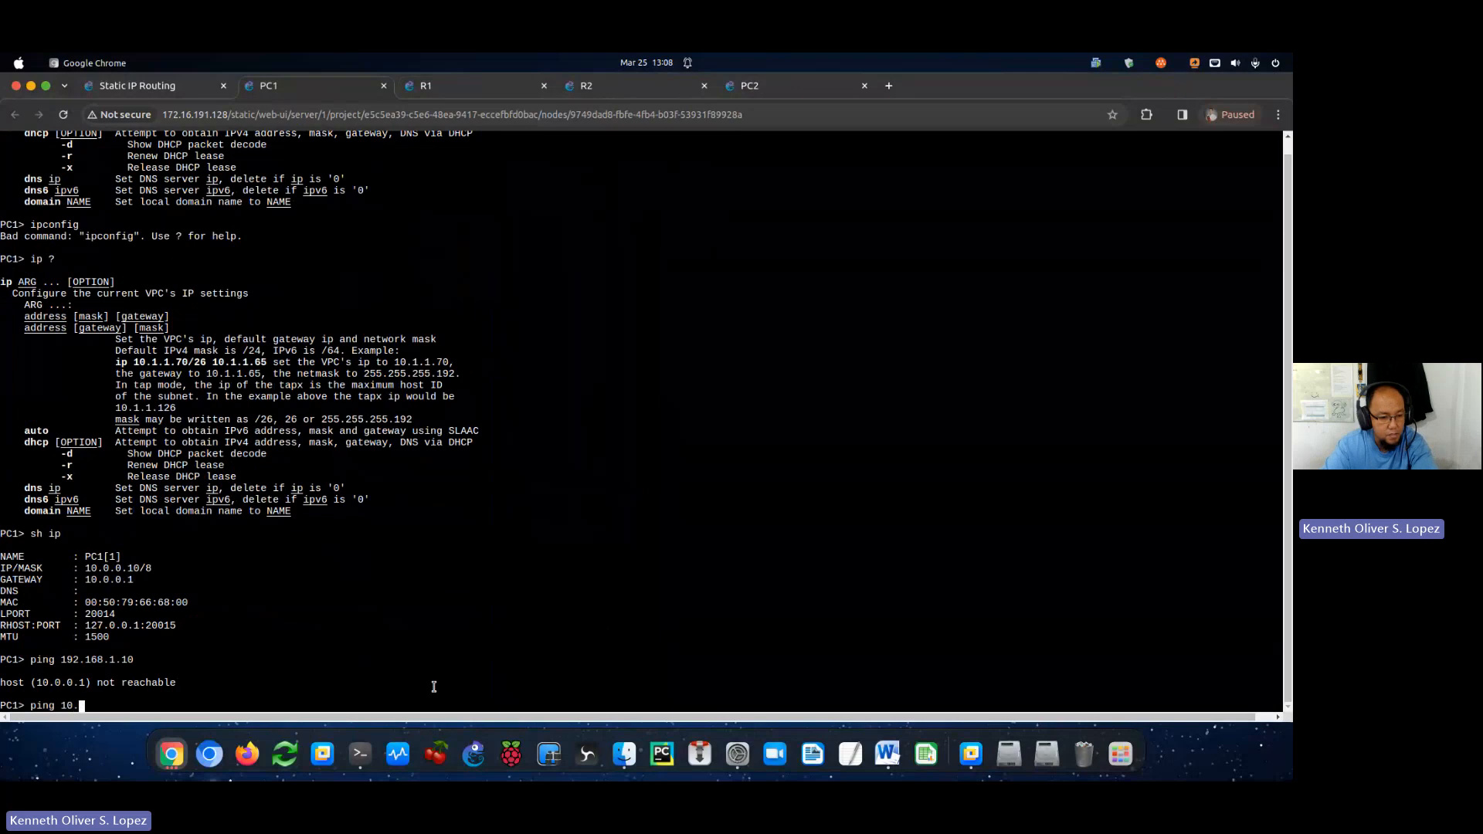
key(Return)
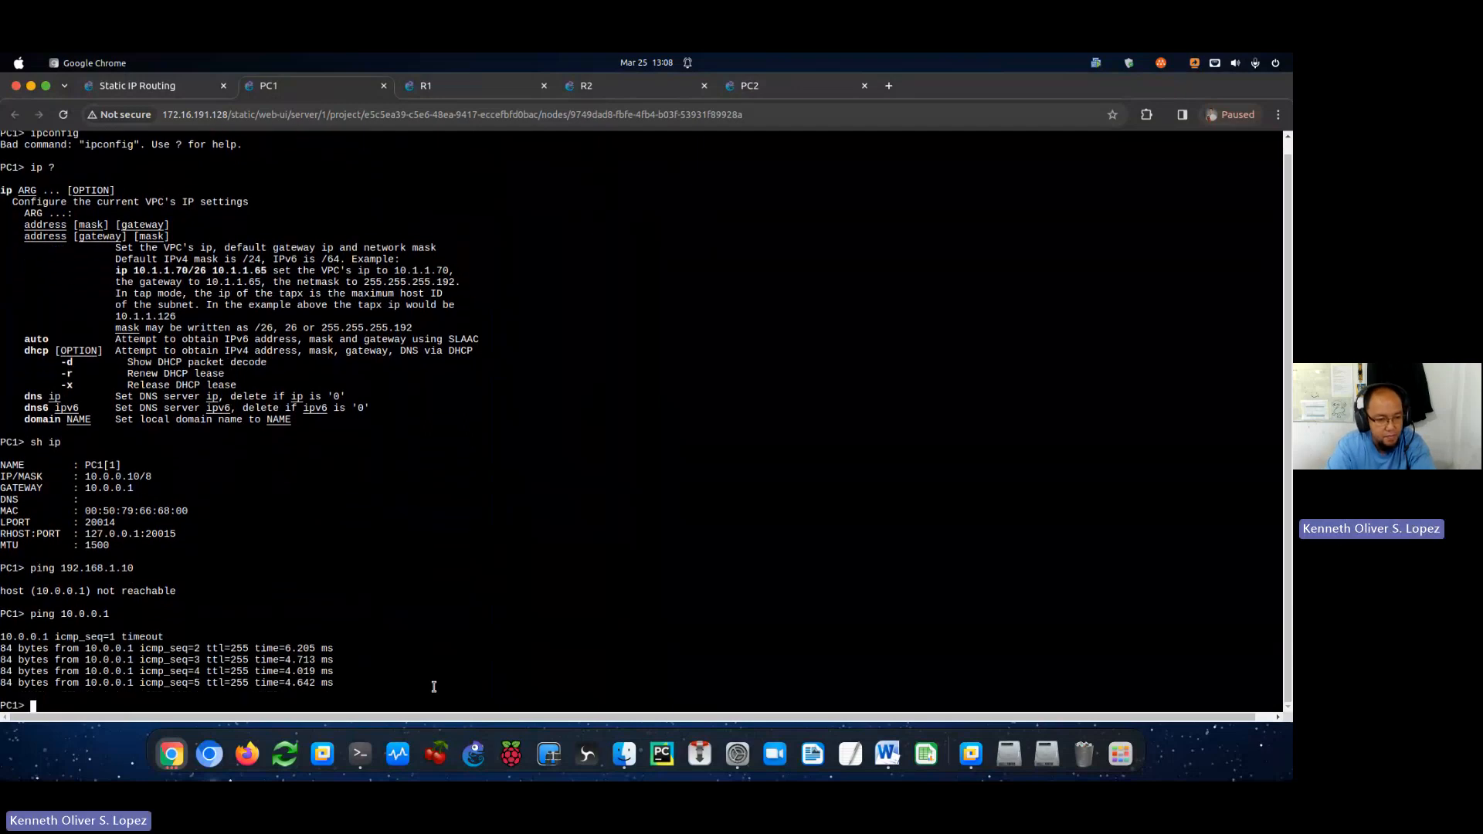
key(Up)
key(Return)
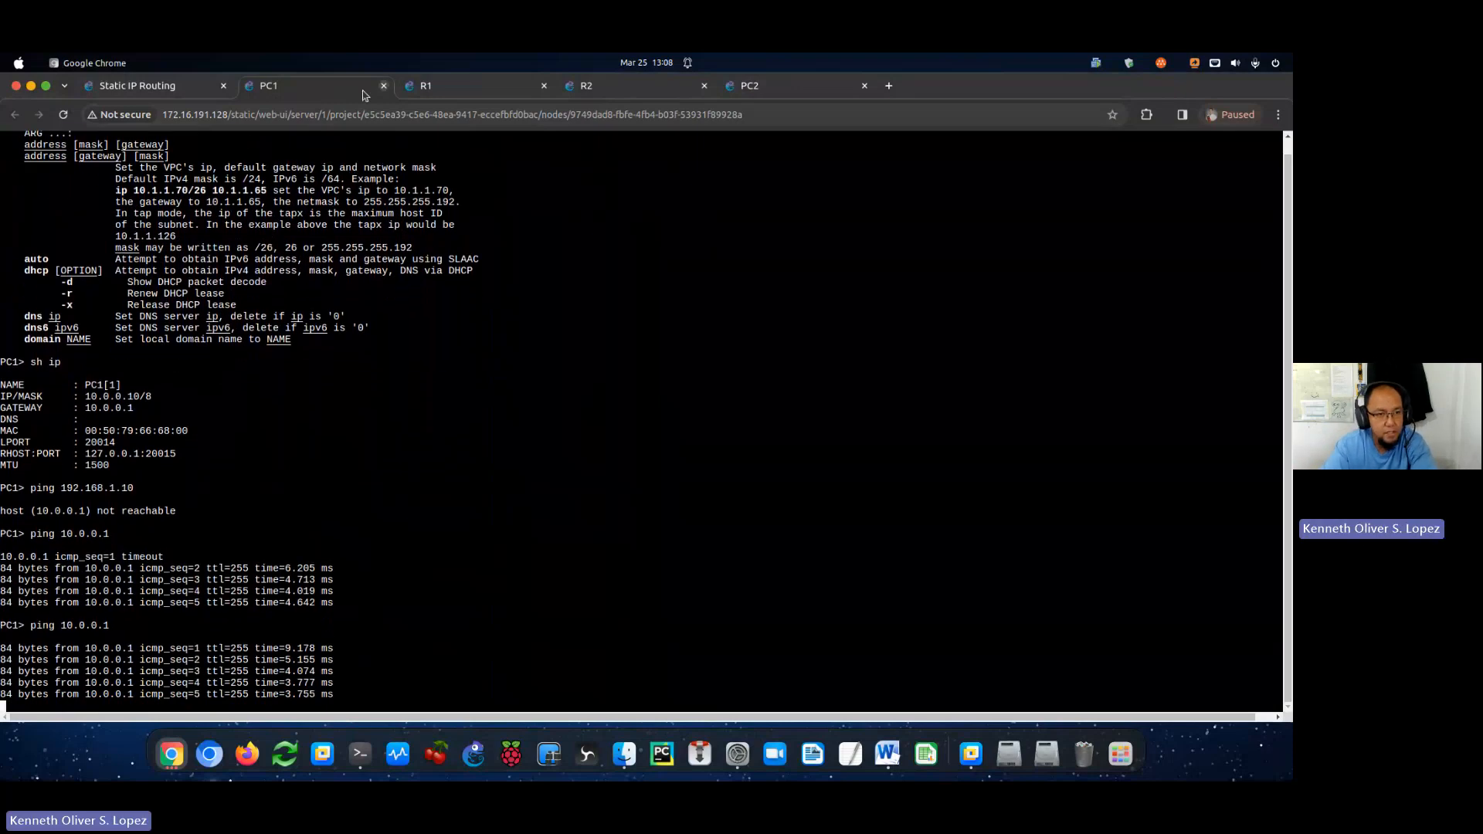
Check R1's f0/1 interface in the topology and its console, and ping 128.1.0.1 from PC1.
click(191, 83)
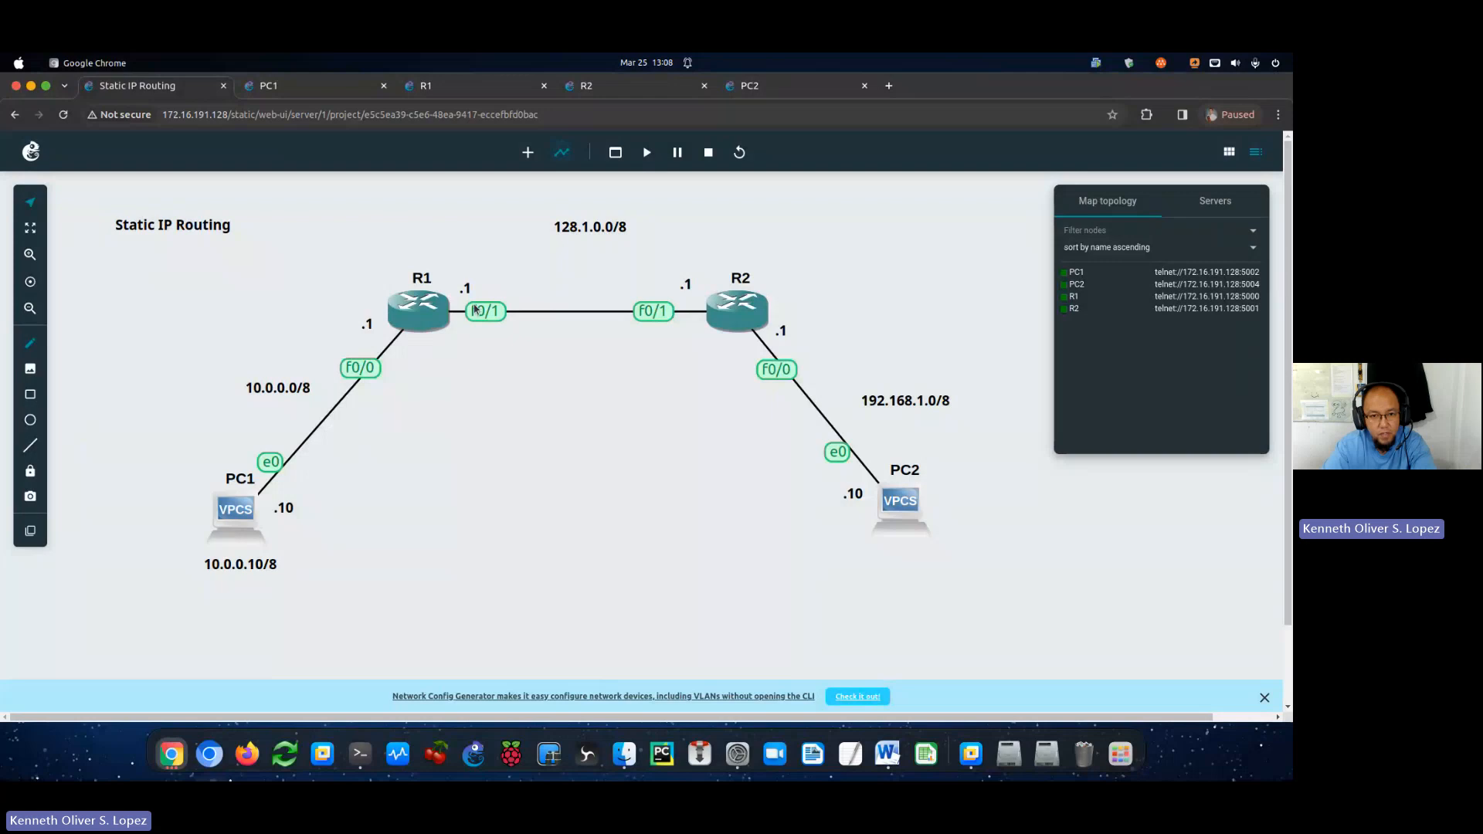
click(446, 91)
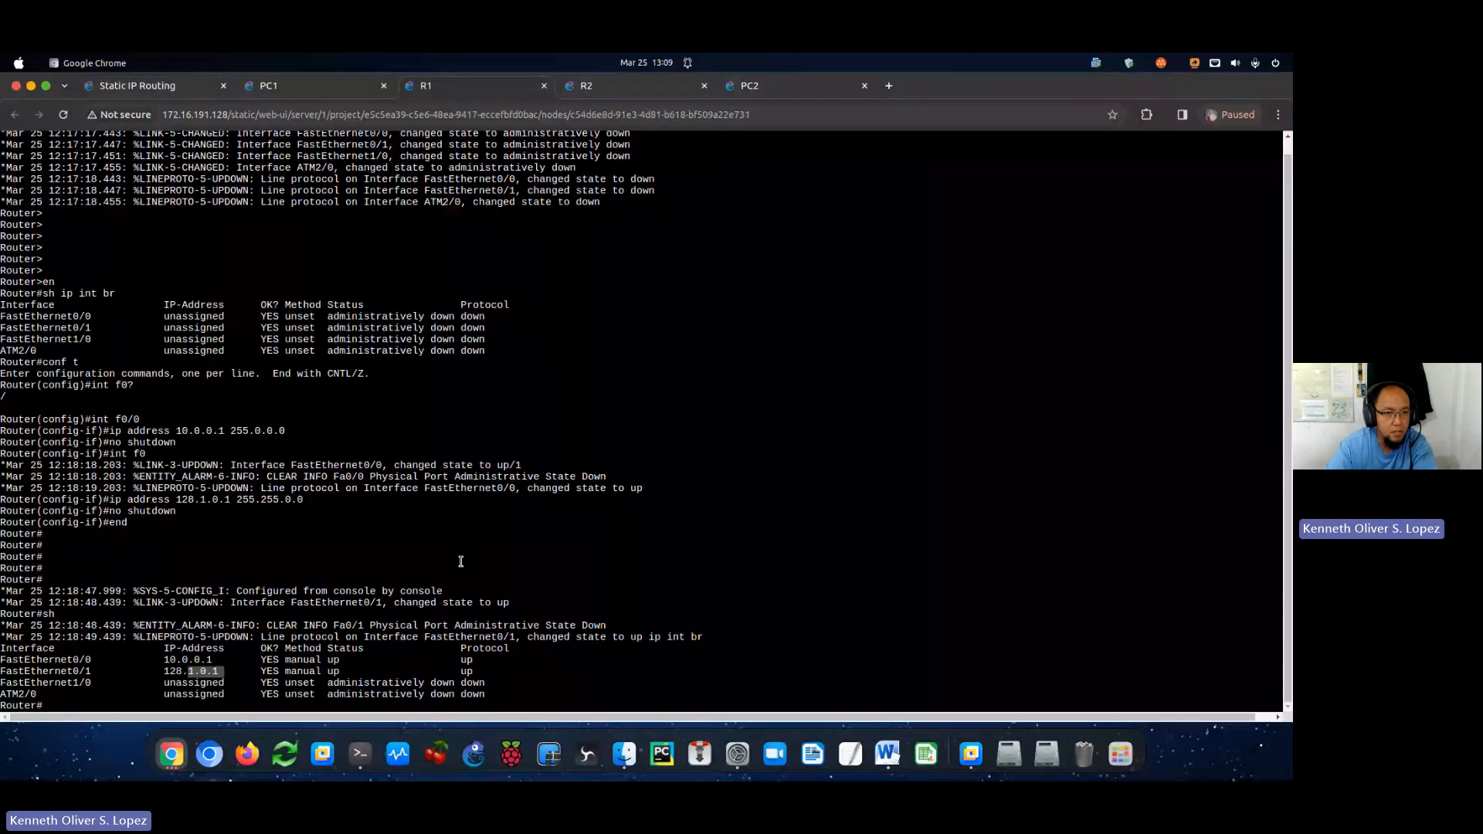
click(324, 88)
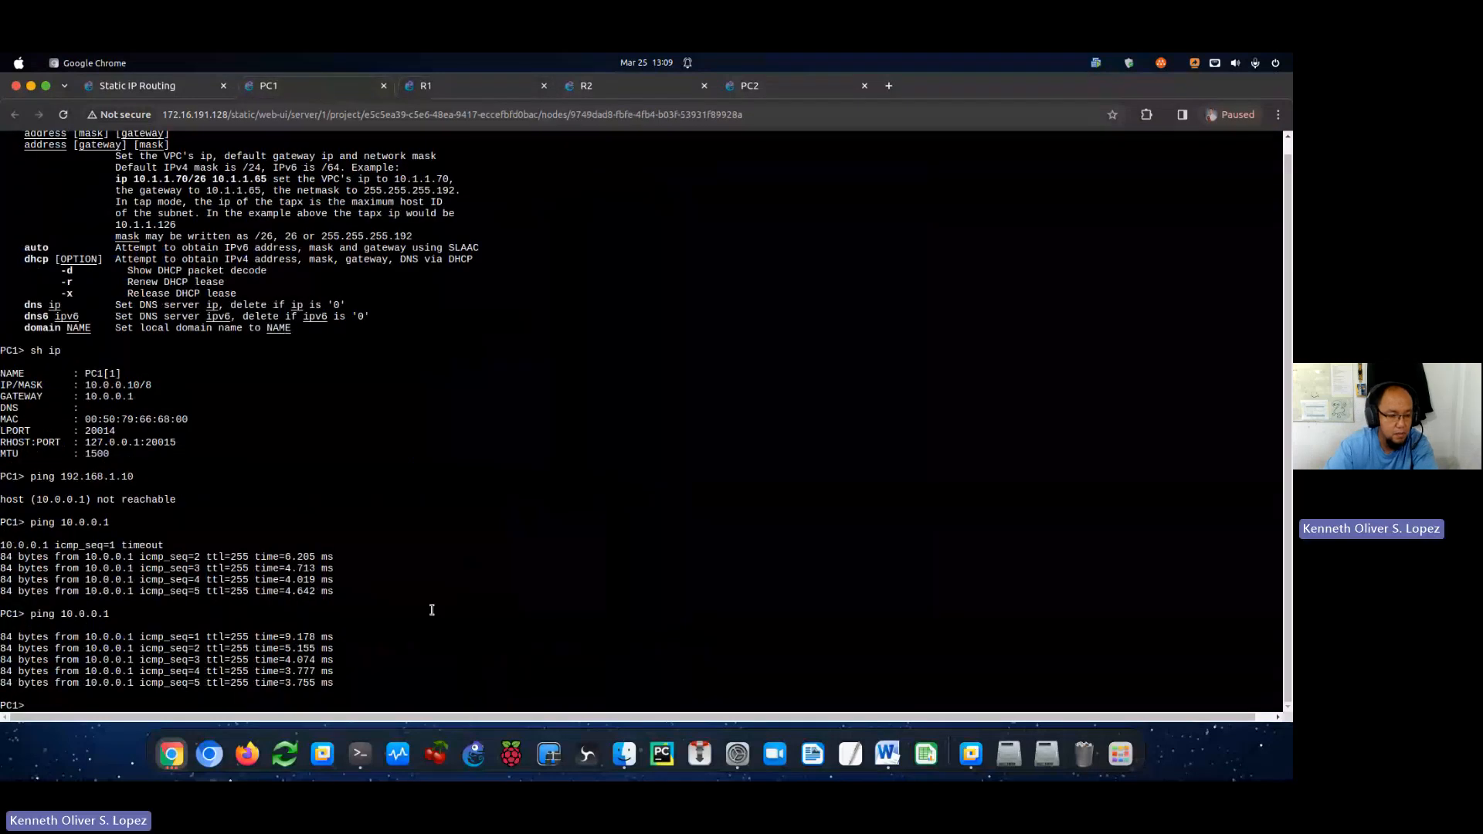
text(ping )
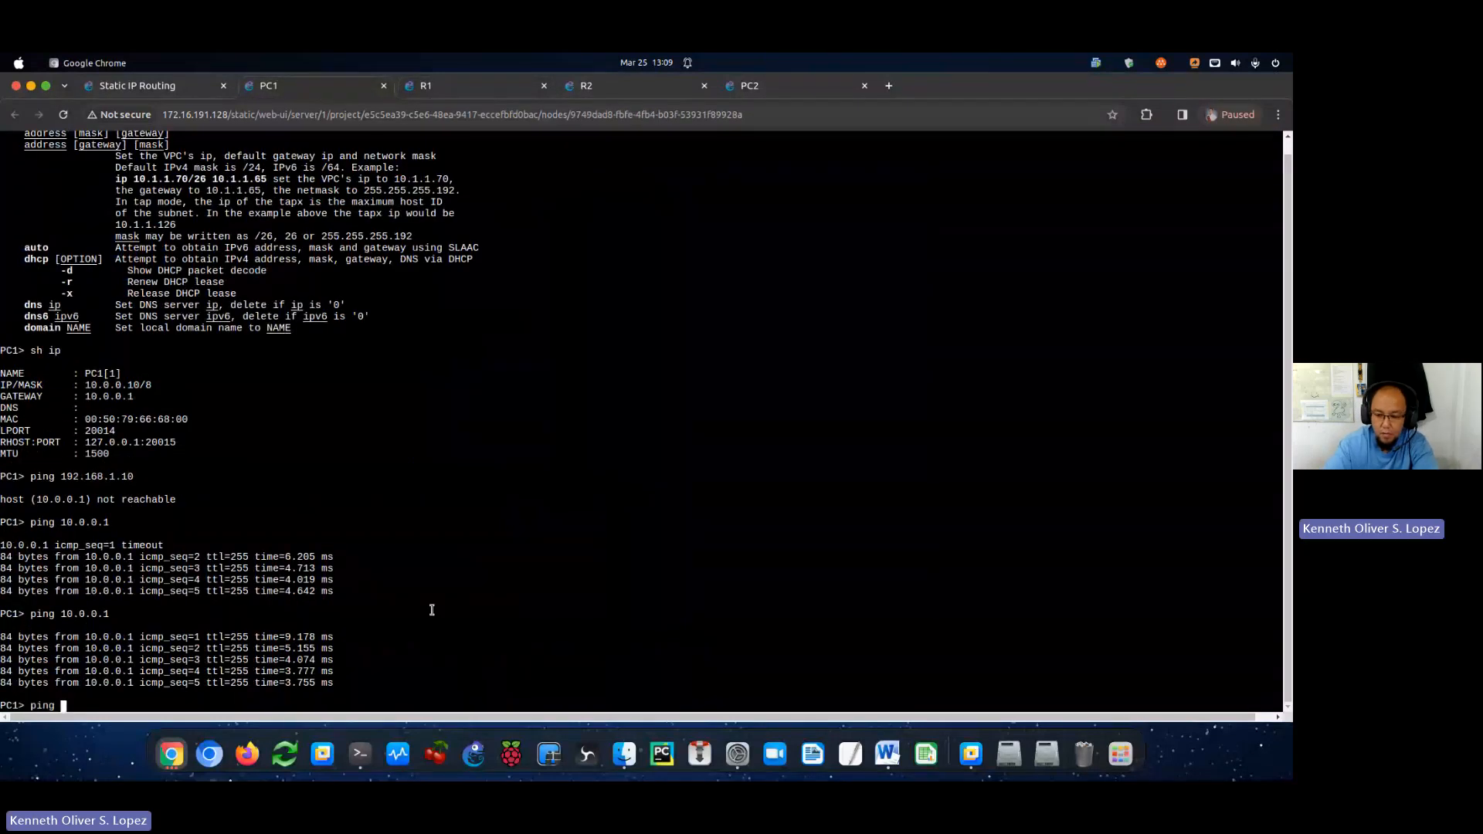
text(128.1)
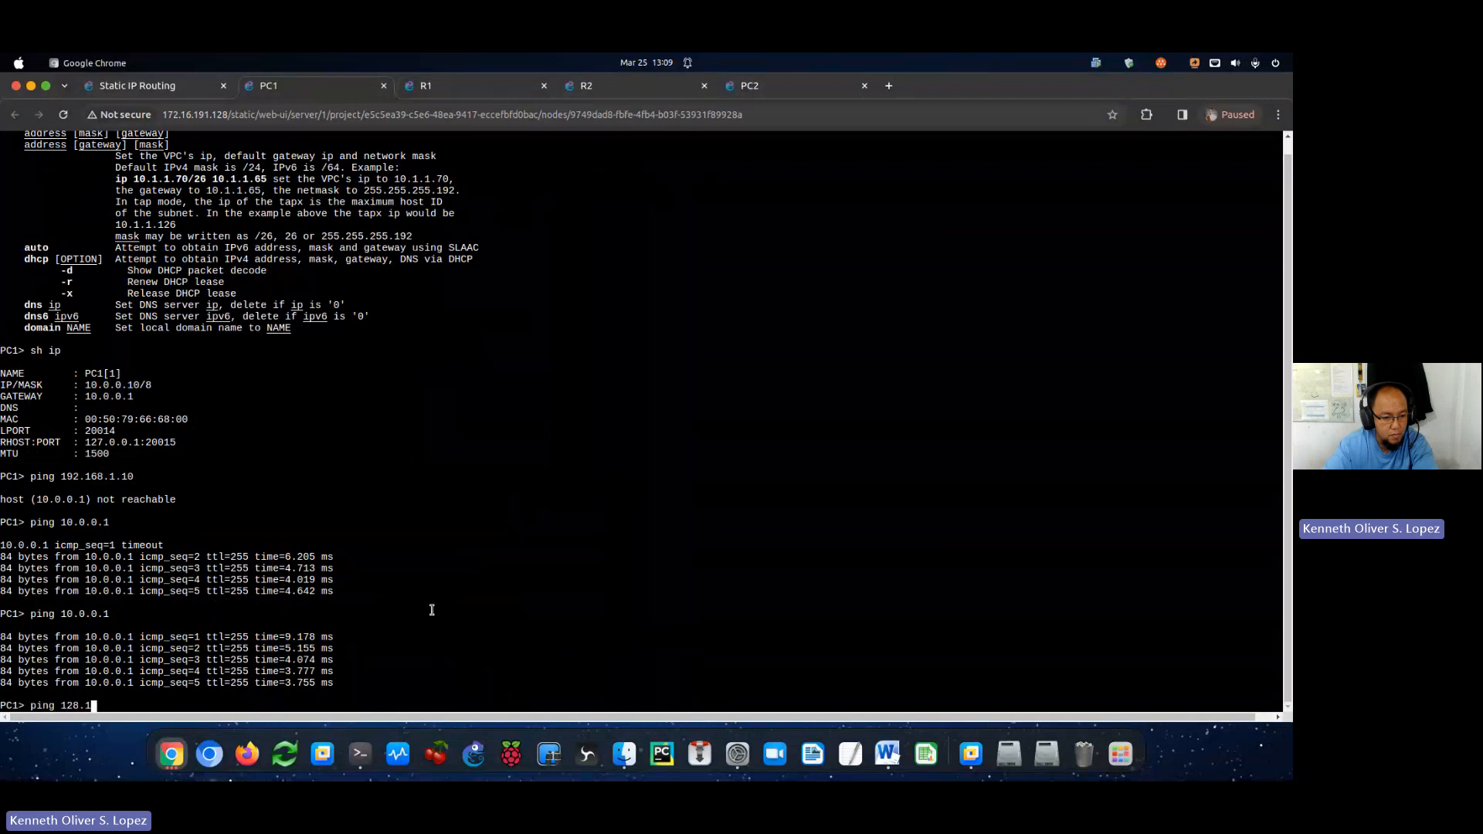
text(.0.1)
key(Return)
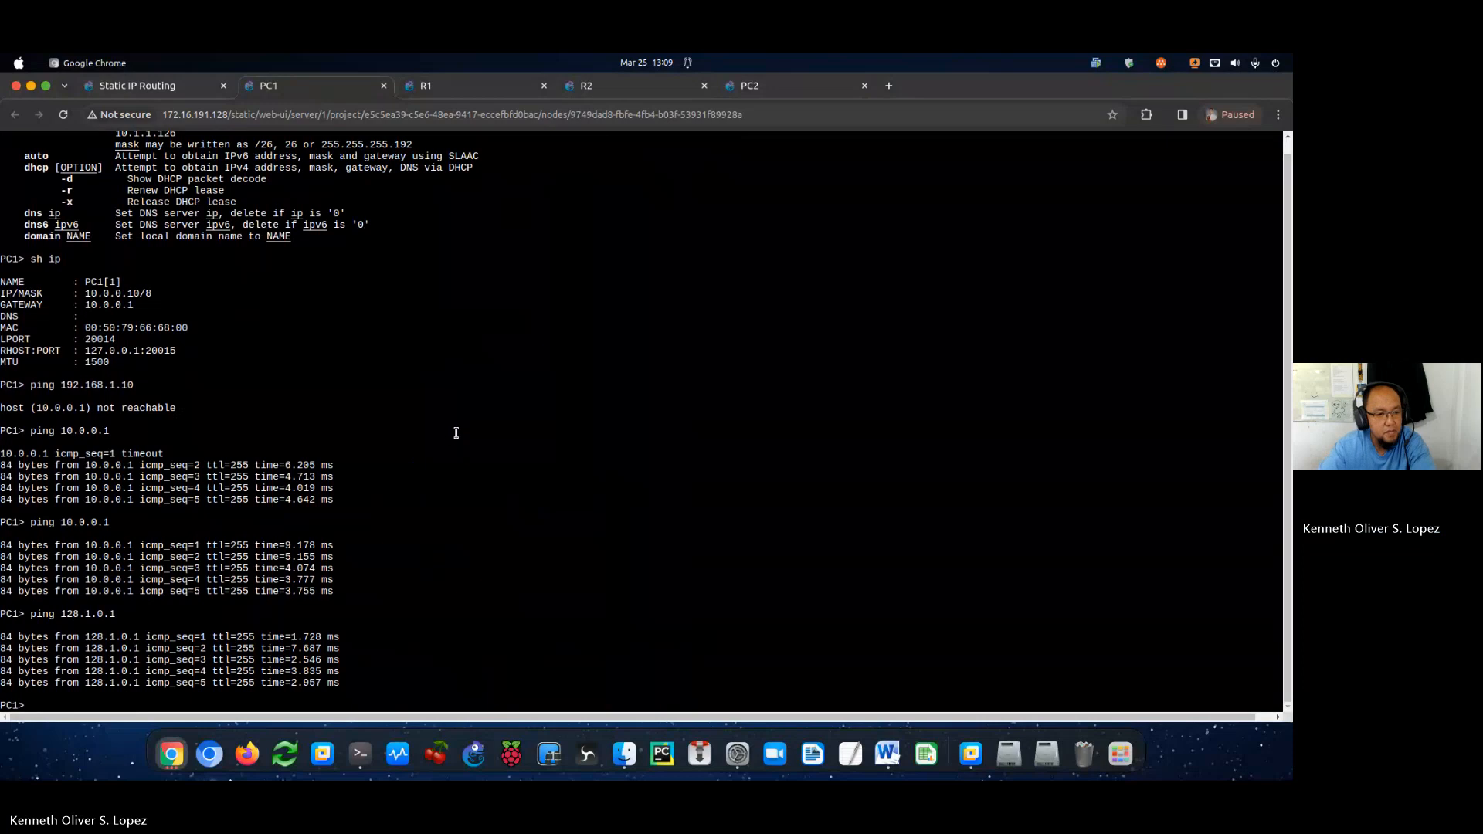
key(Up)
key(Up)
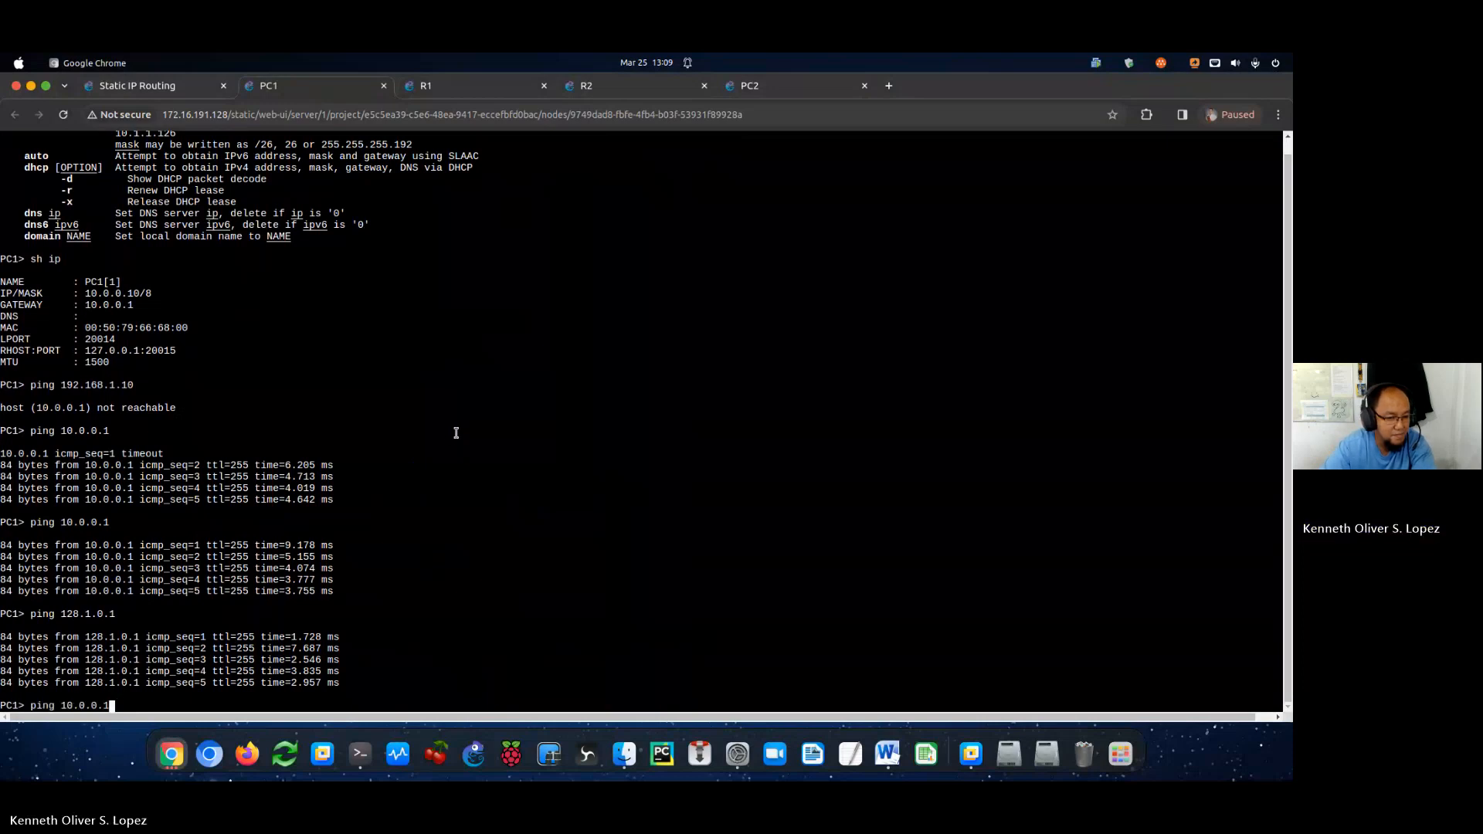
key(Down)
key(Down)
key(Up)
key(Up)
key(Up)
key(Down)
key(Down)
key(Down)
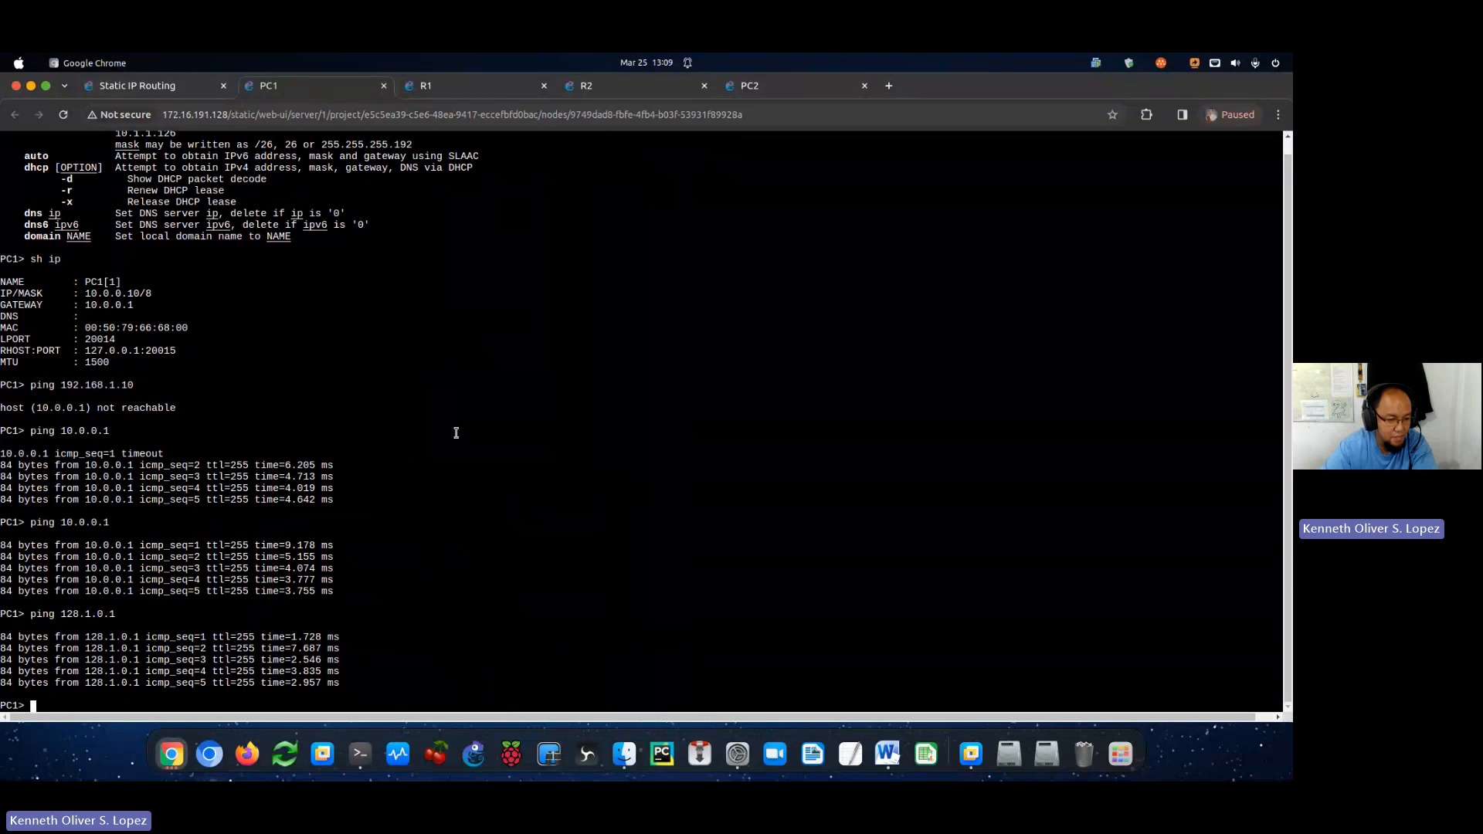
Ping PC1's own address 10.0.0.10 from its console.
text(ping )
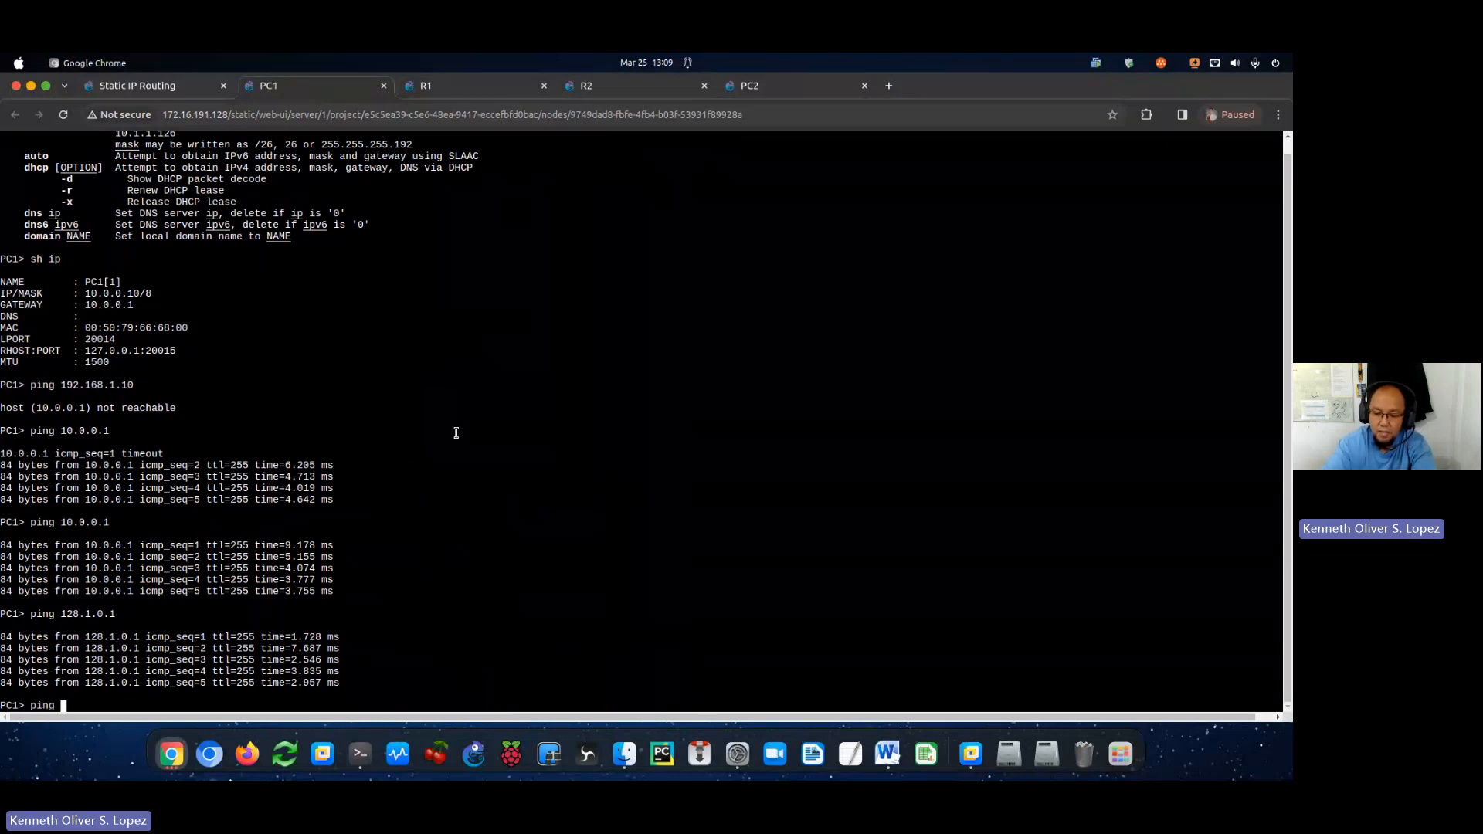
text(10.0.0.10)
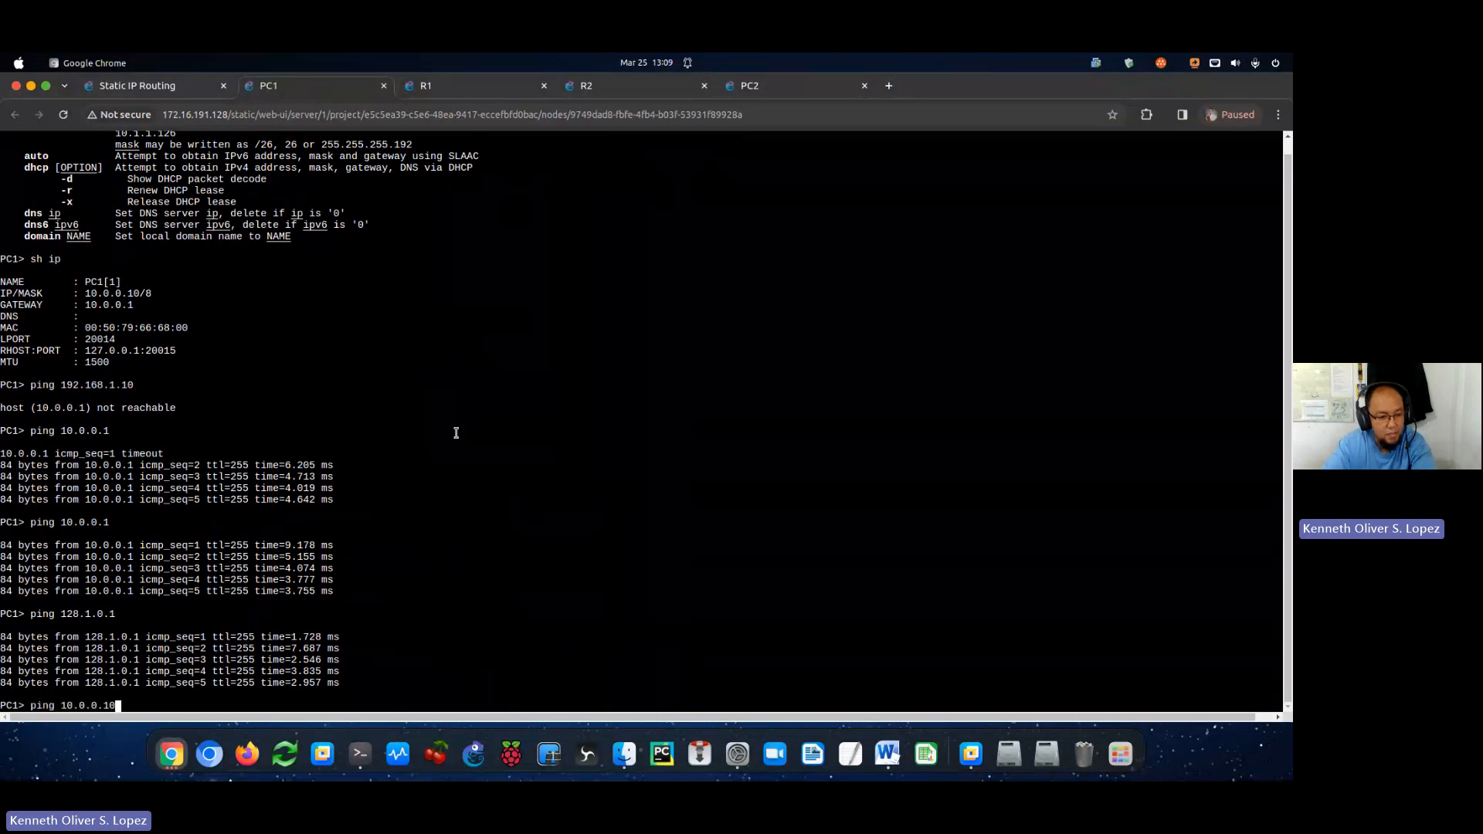
key(Return)
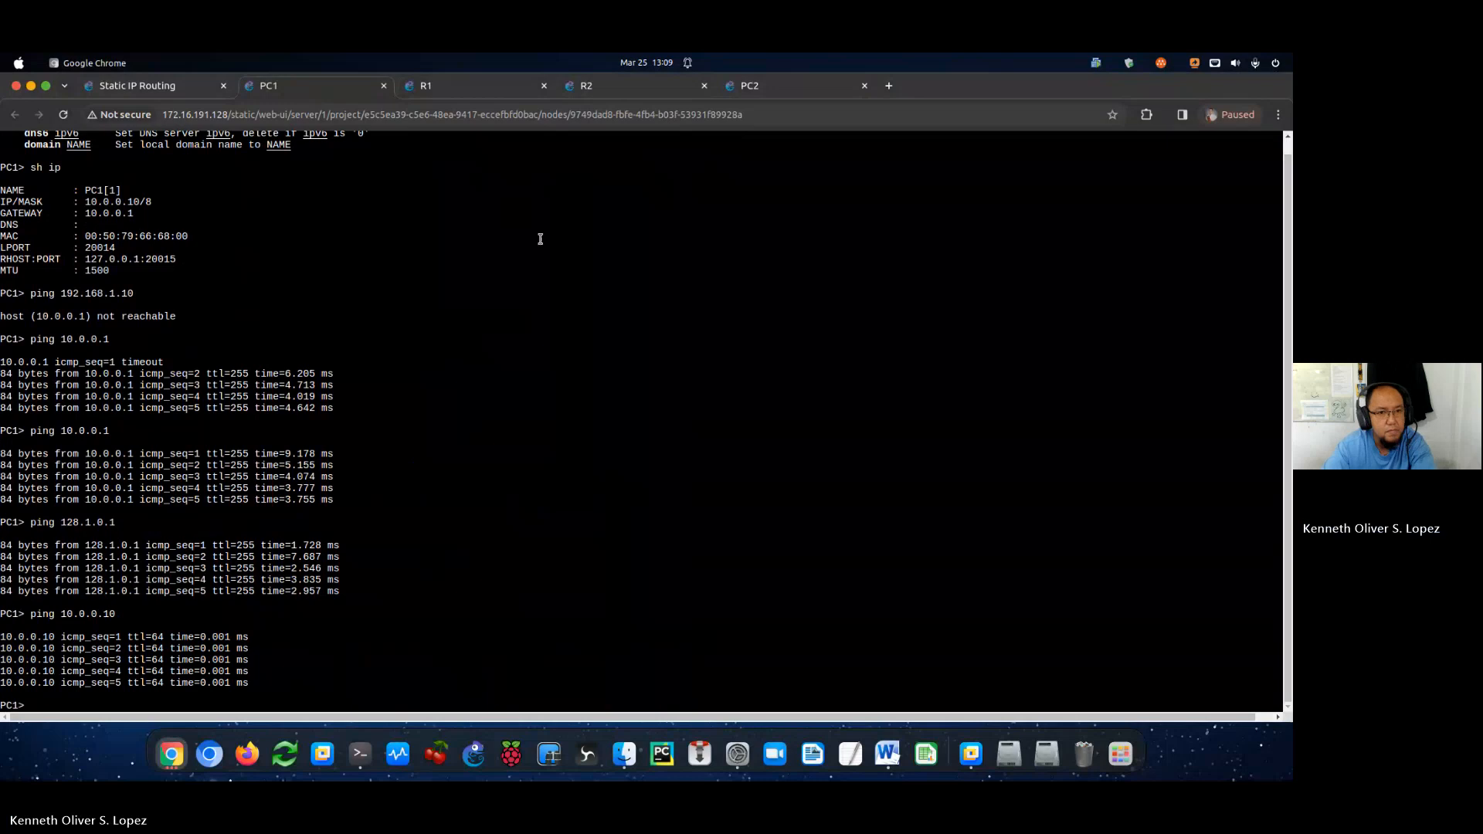
Check PC2's address in the topology, then ping 192.168.1.10 from PC1's console and compare the reply with the earlier attempt.
click(192, 91)
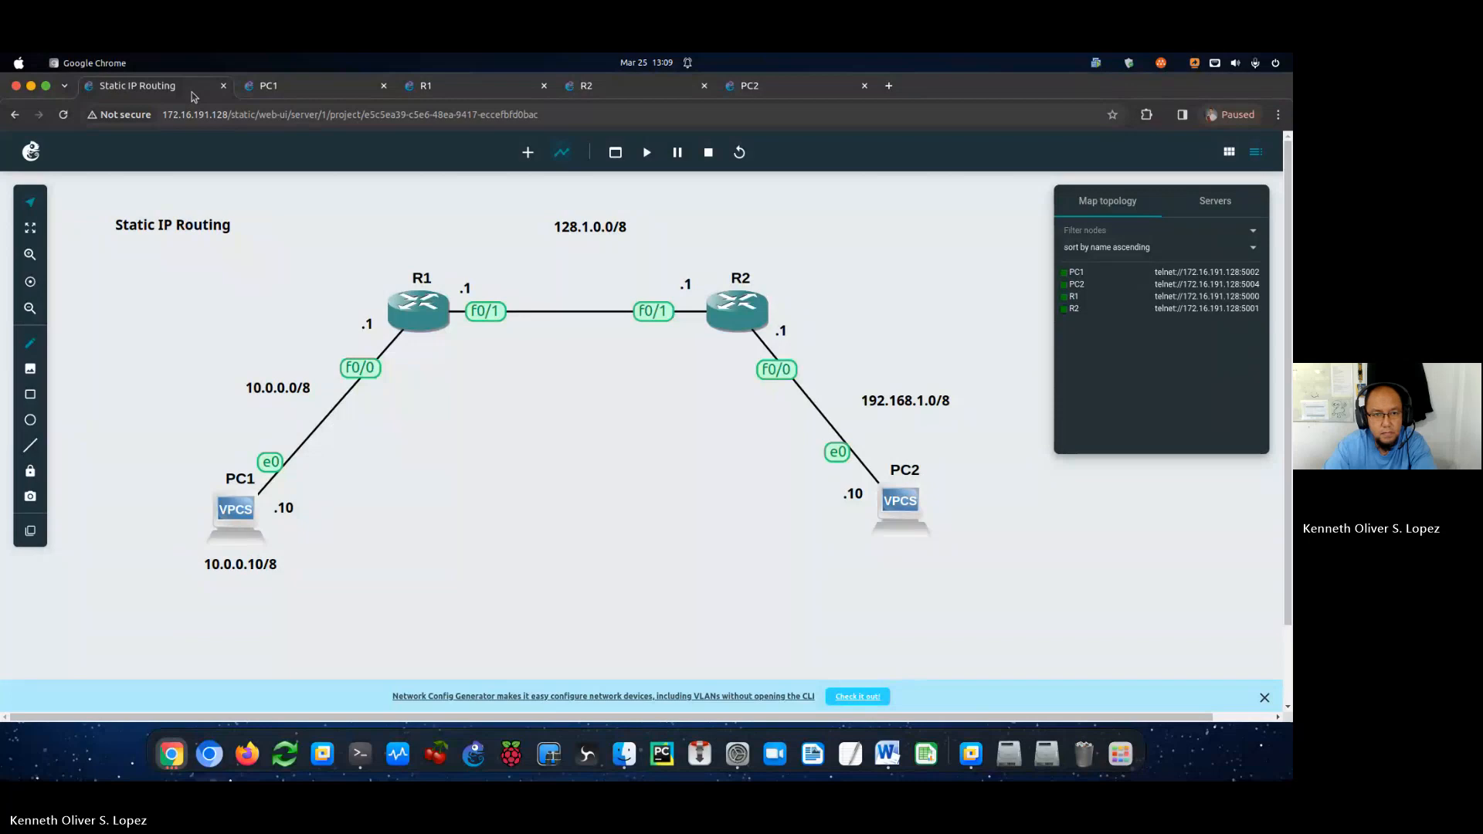
click(279, 93)
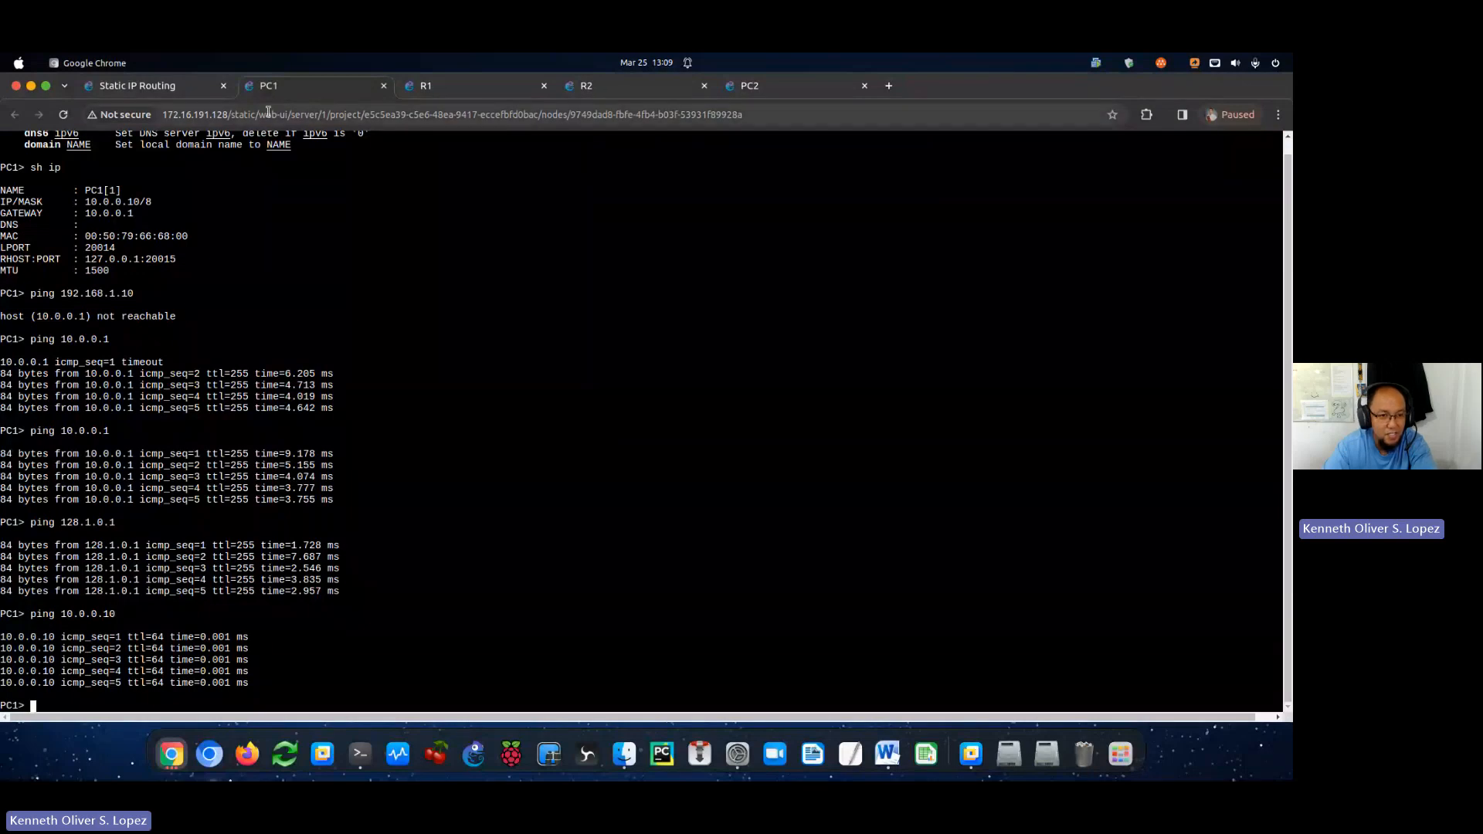
click(197, 92)
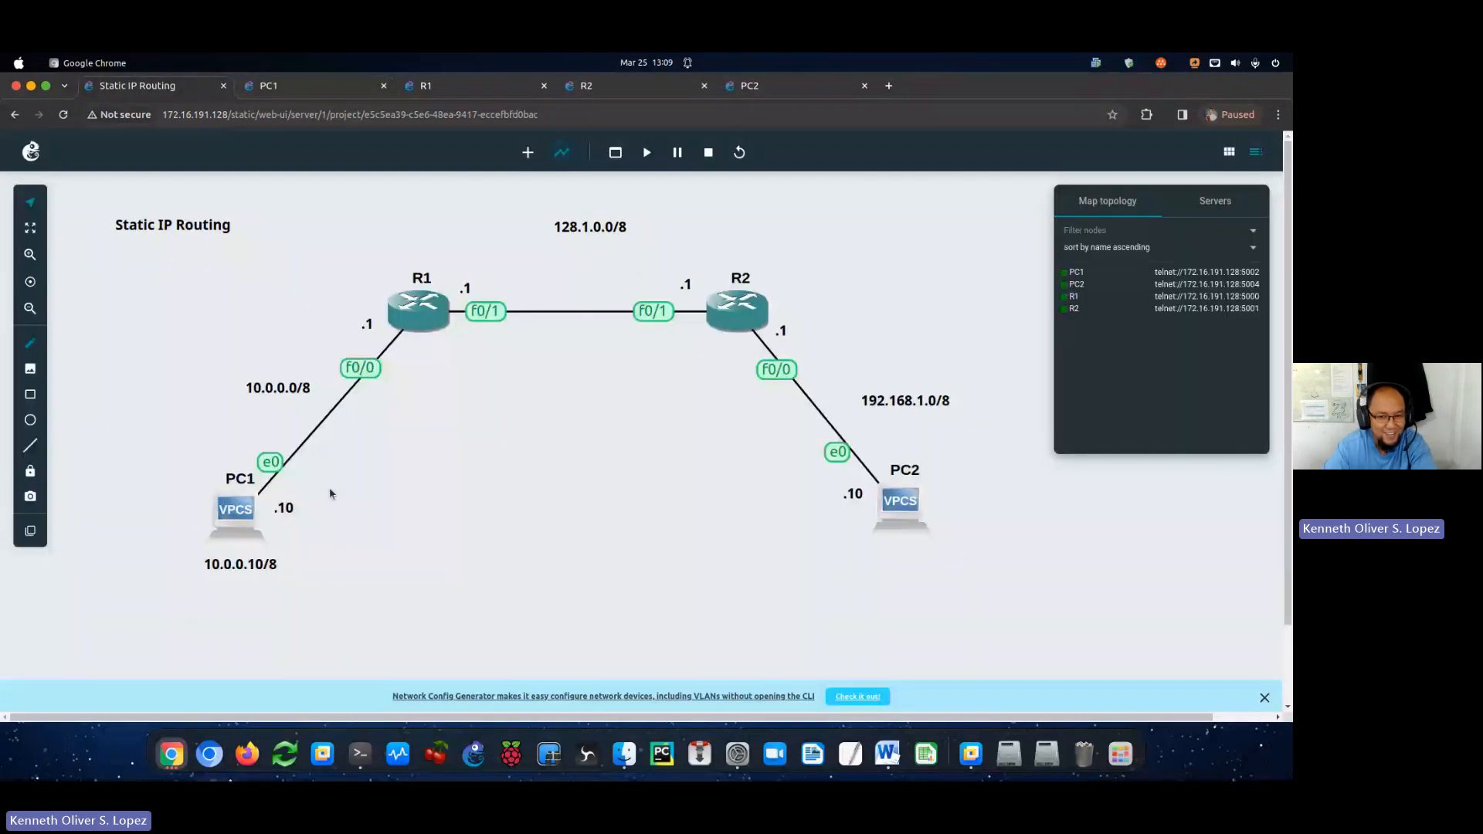
click(307, 91)
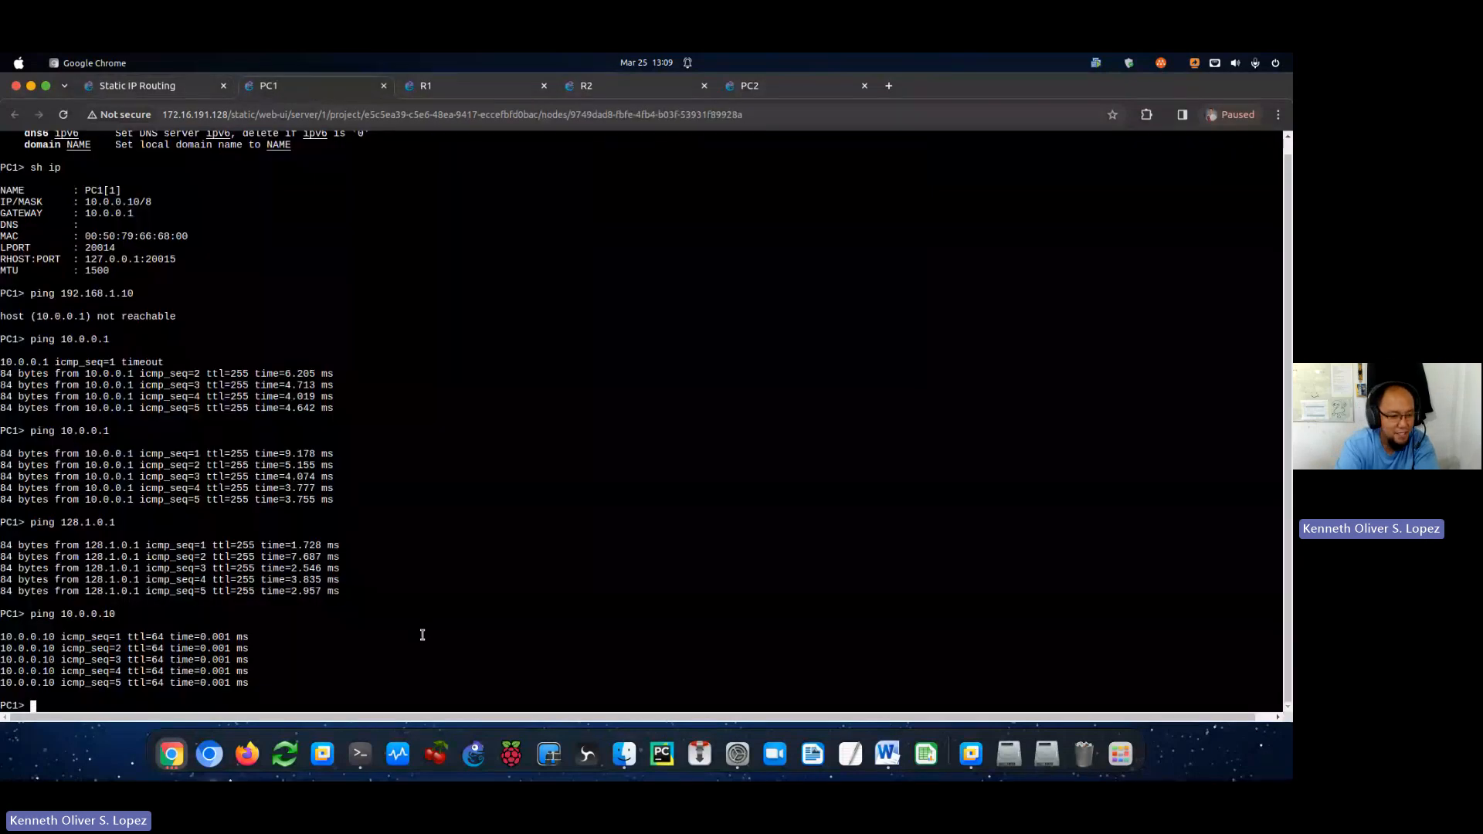
text(ping 192.168)
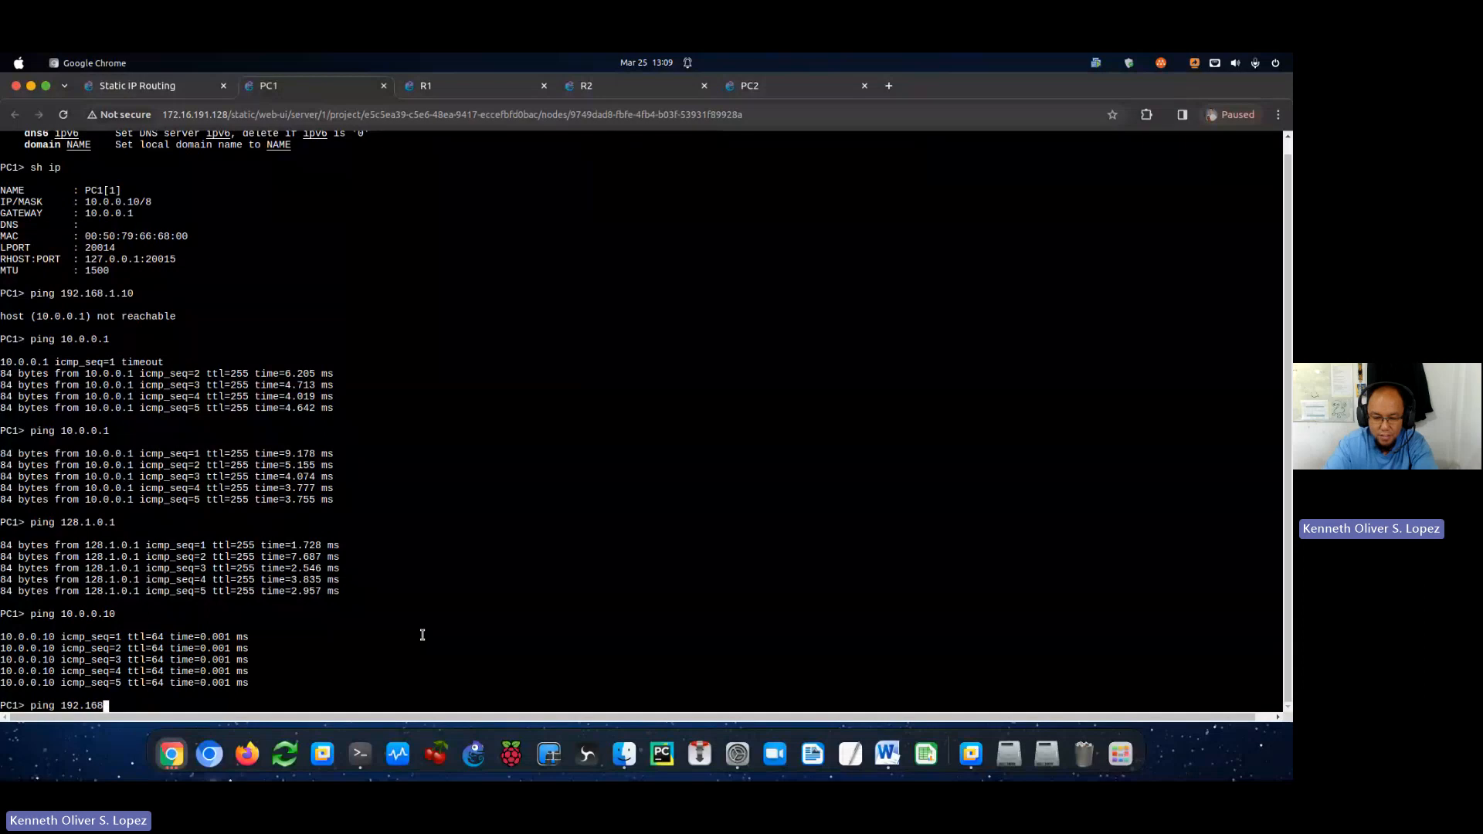
text(.1.10)
key(Return)
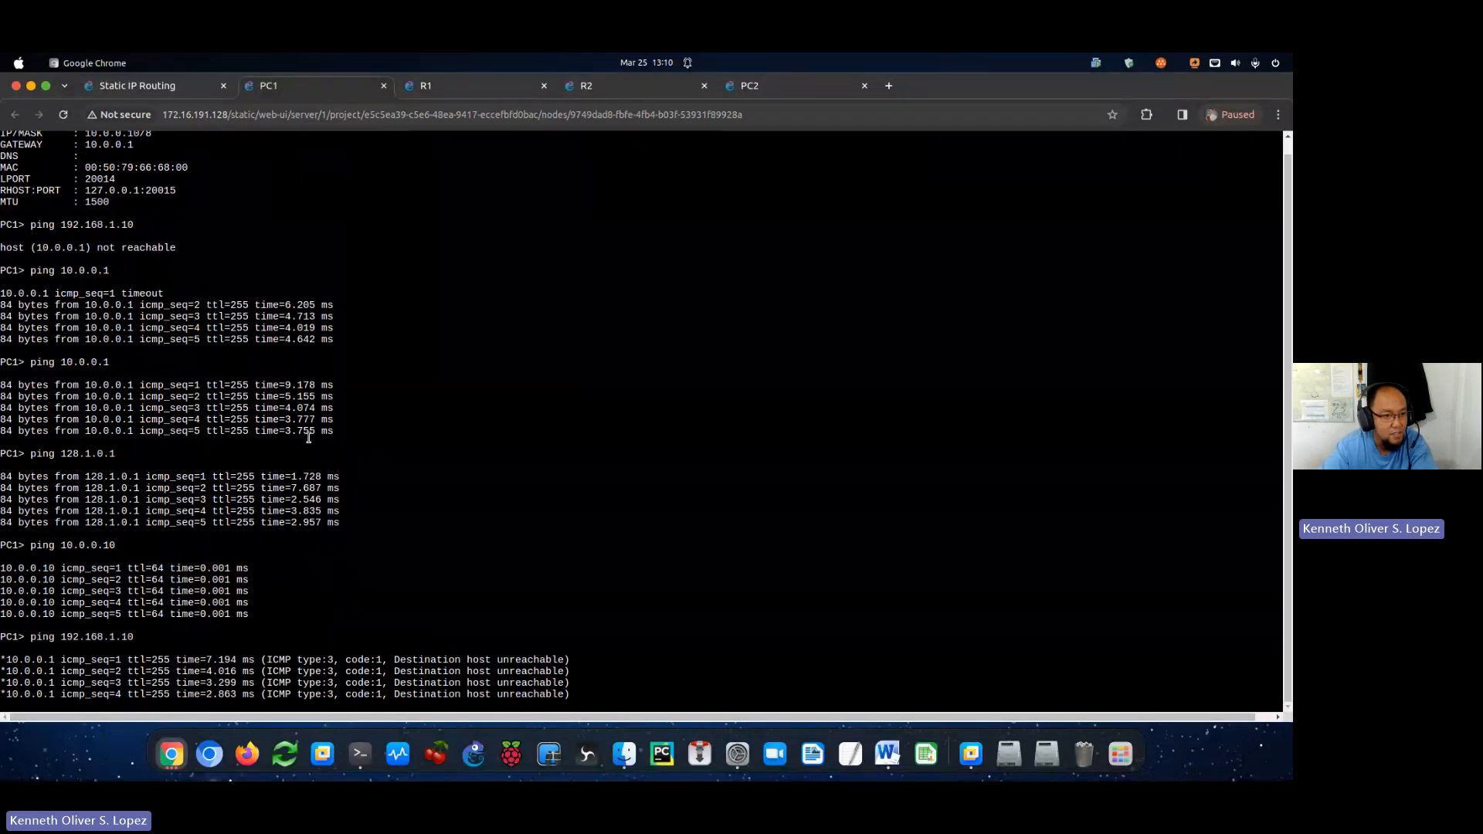
drag(172, 241, 12, 204)
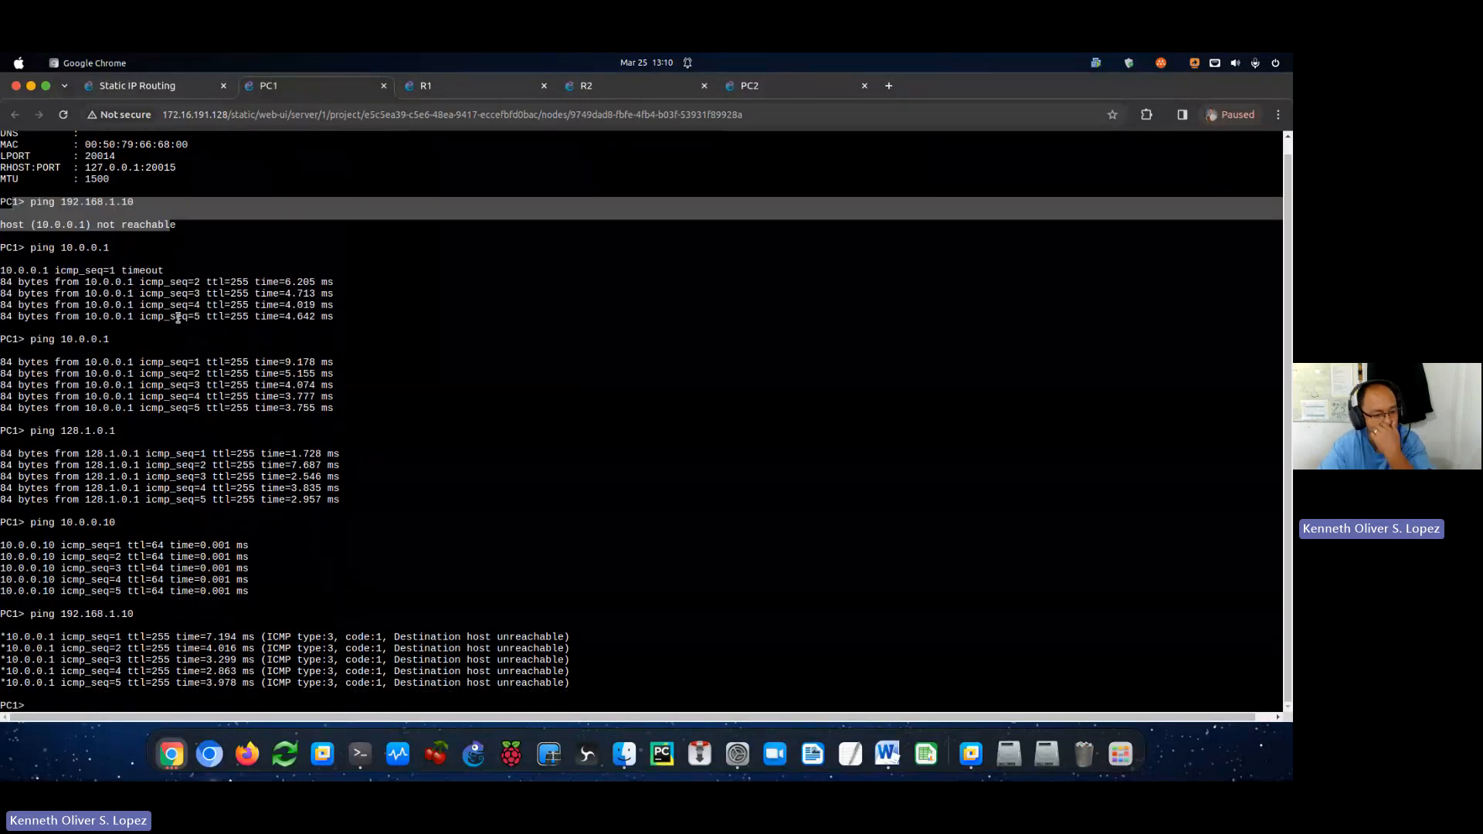
click(638, 670)
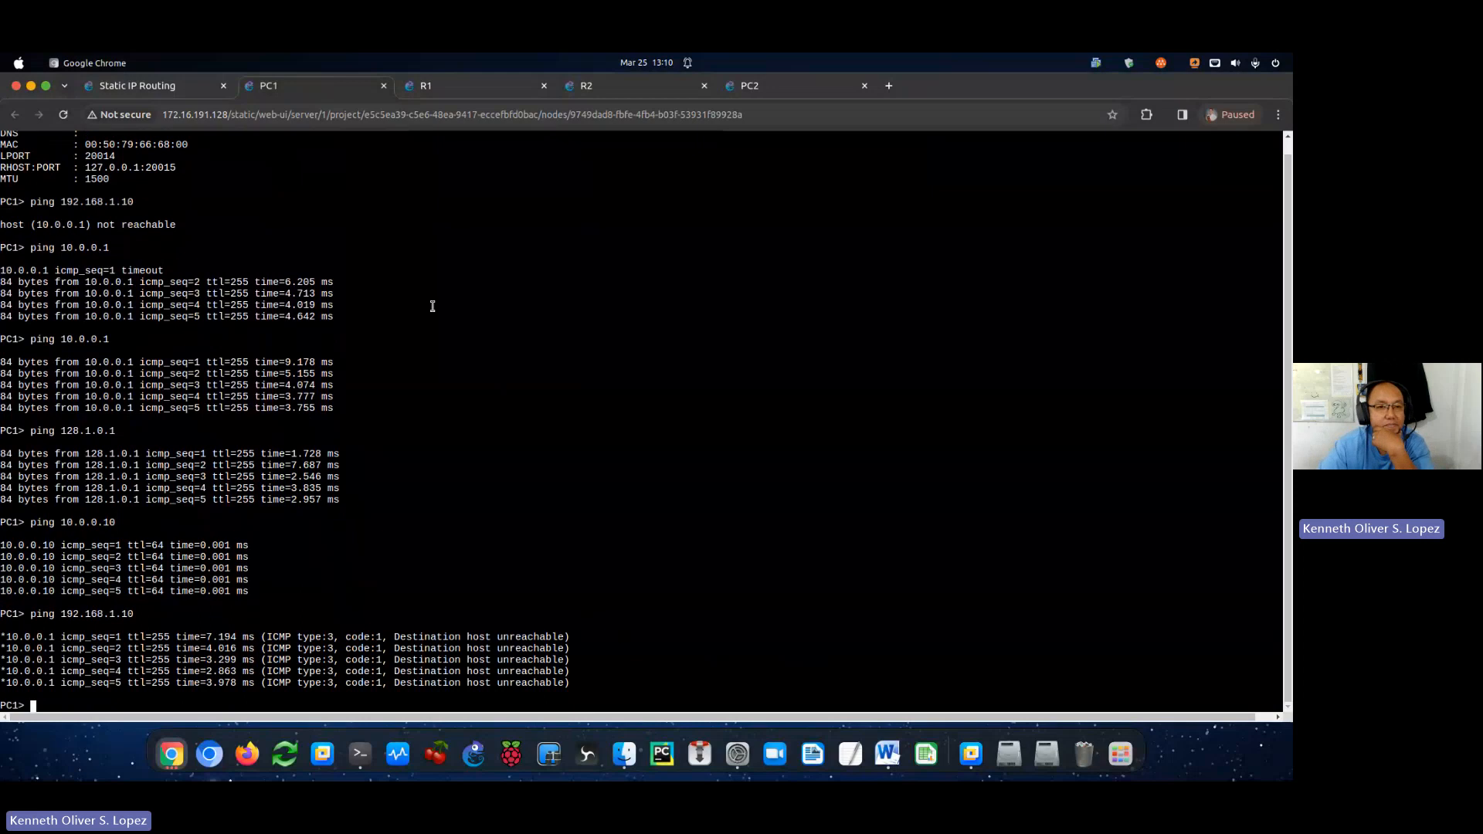
From R1's console, ping the router's own interface addresses 10.0.0.1 and 128.1.0.1.
click(441, 88)
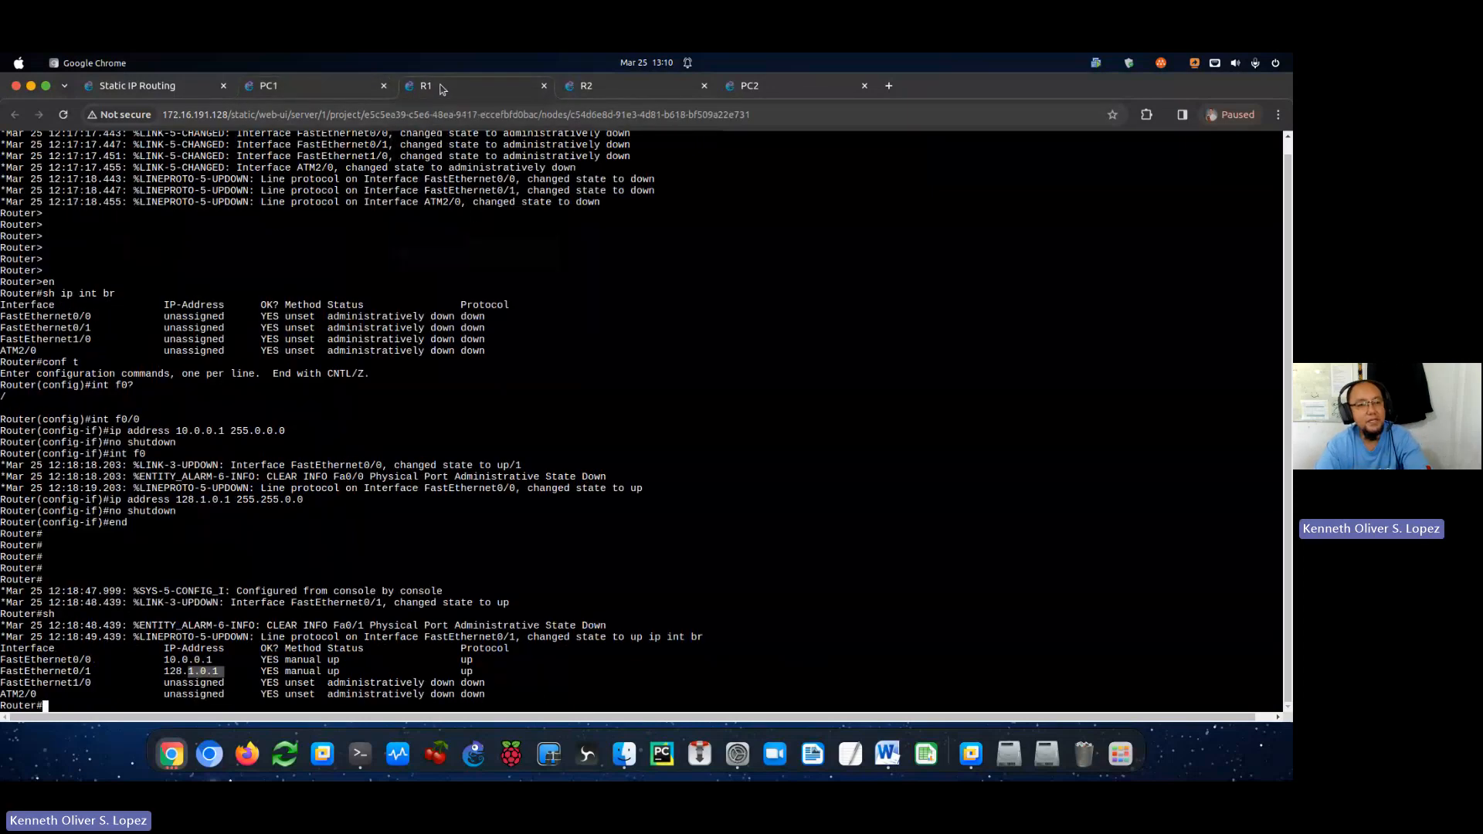
click(176, 88)
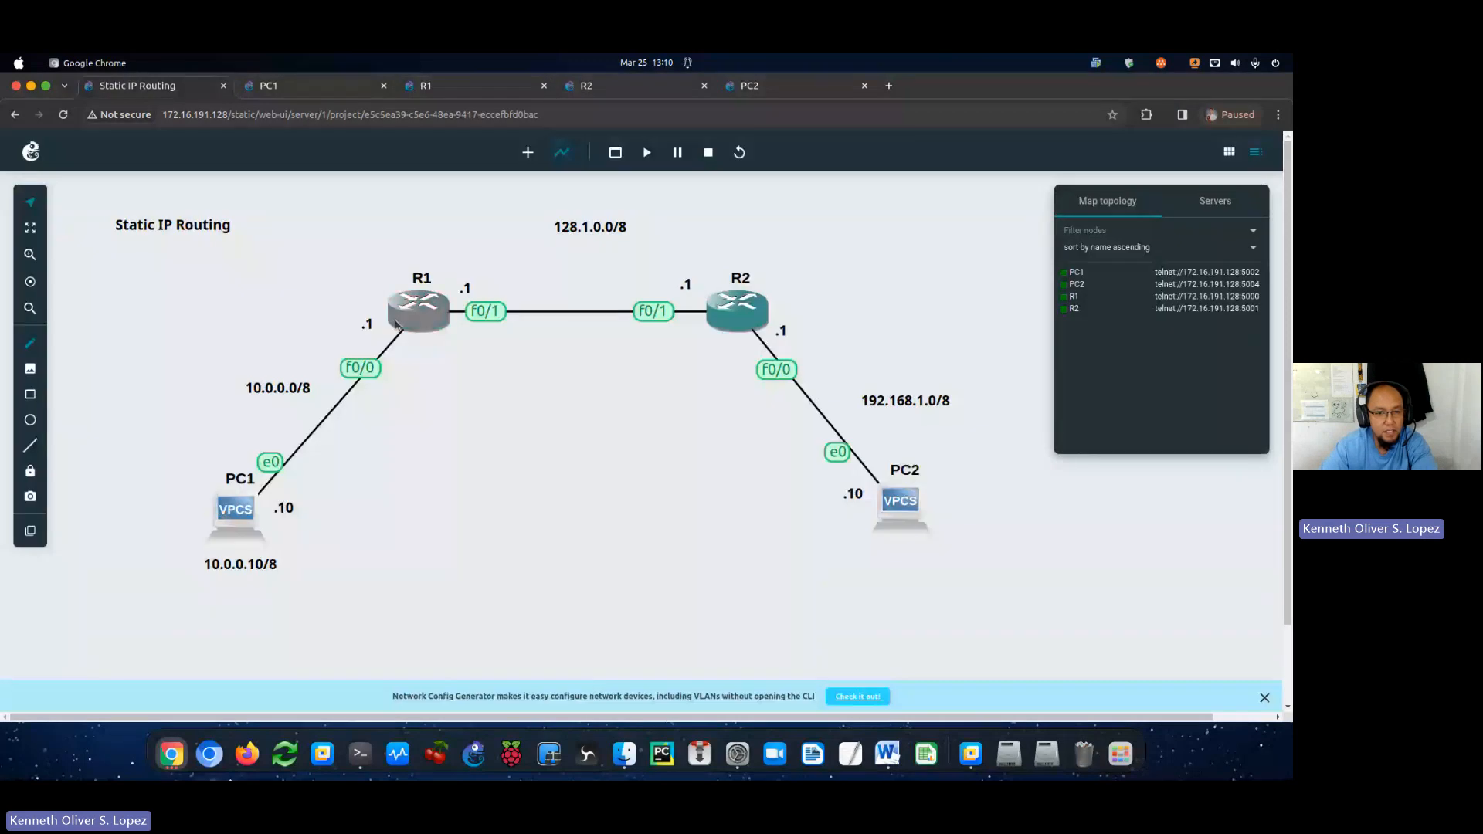
click(445, 88)
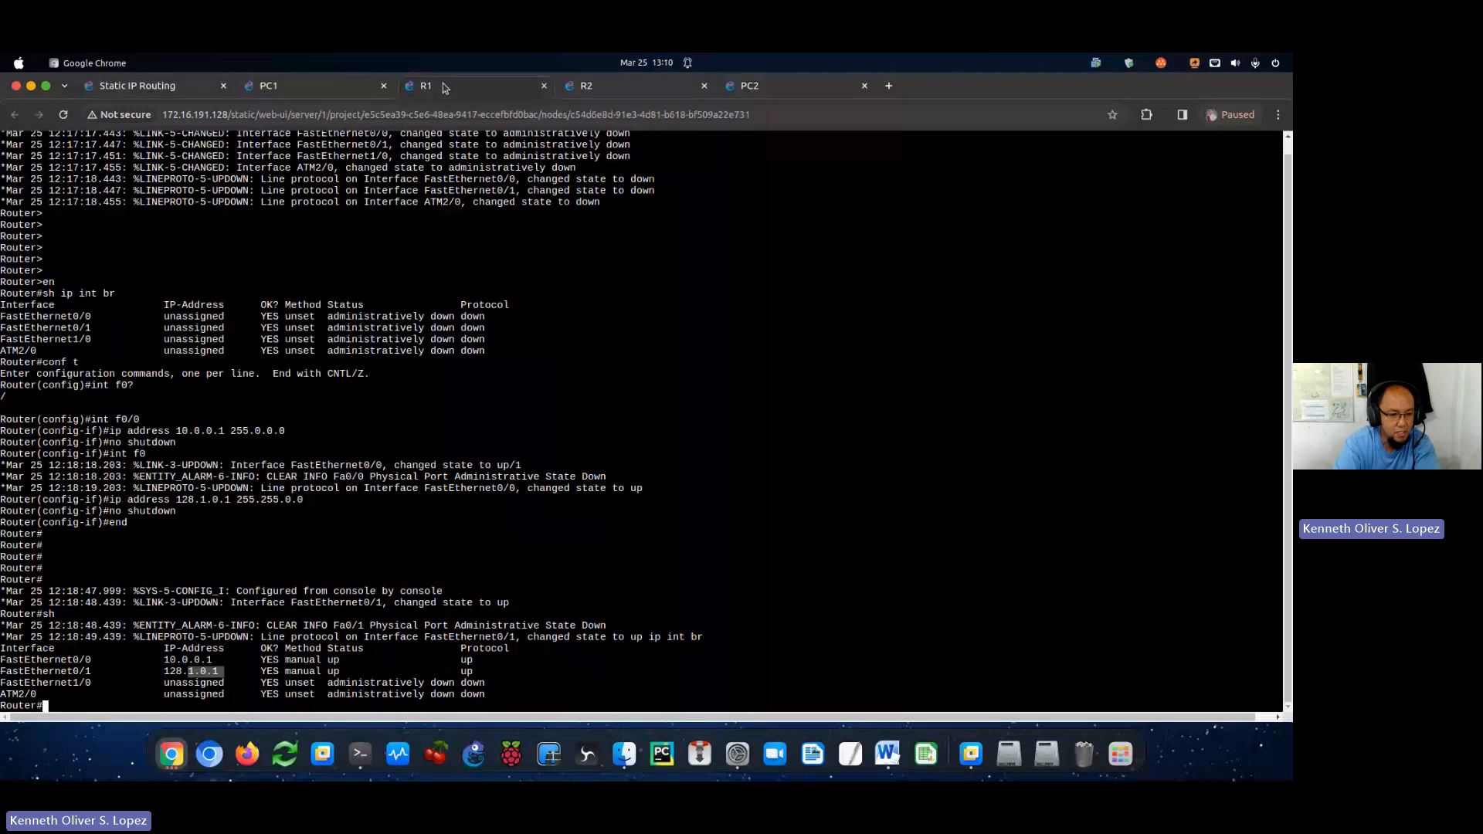
text(ping 10.0.0.1)
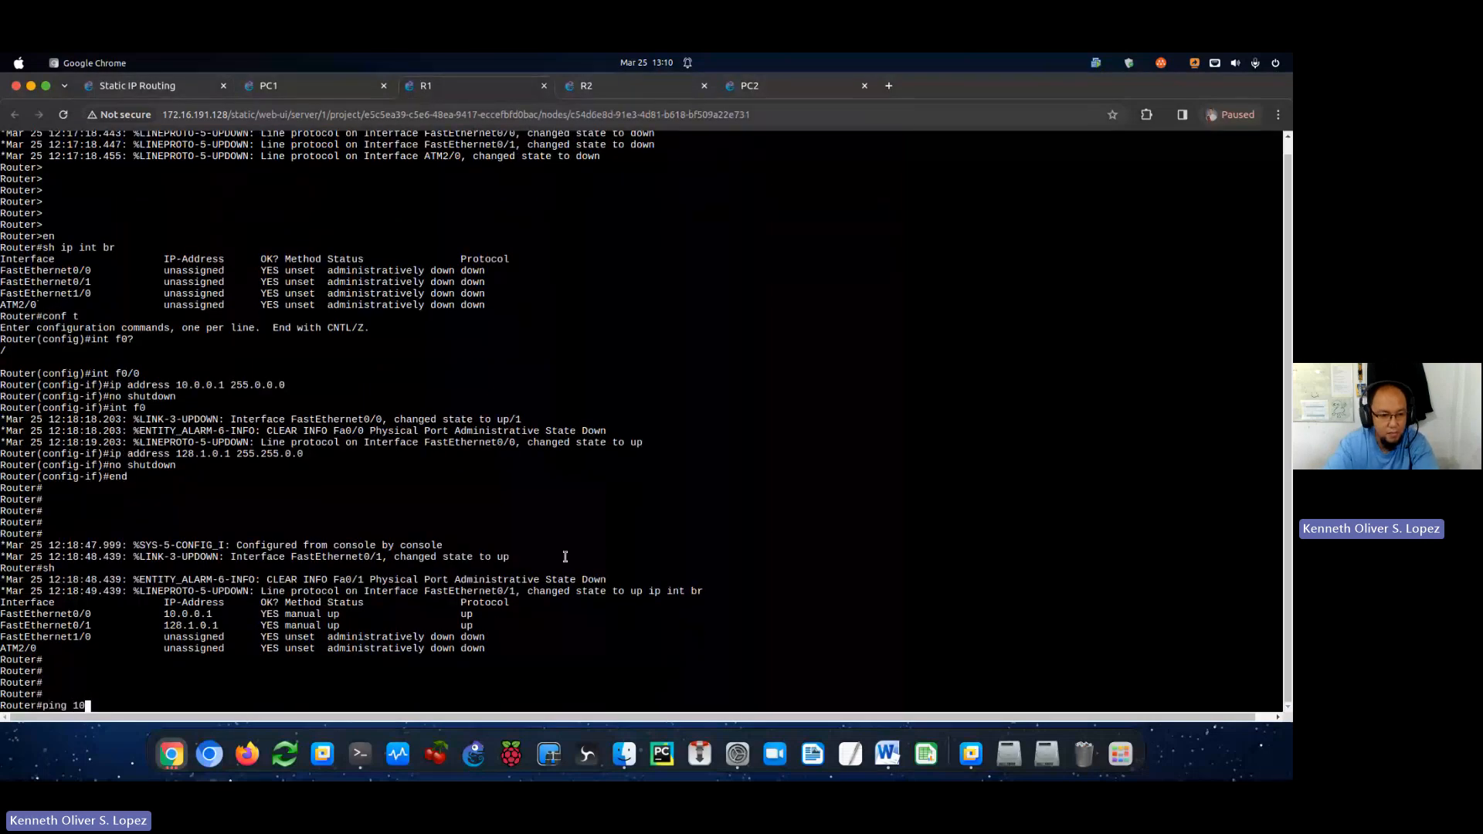
key(Return)
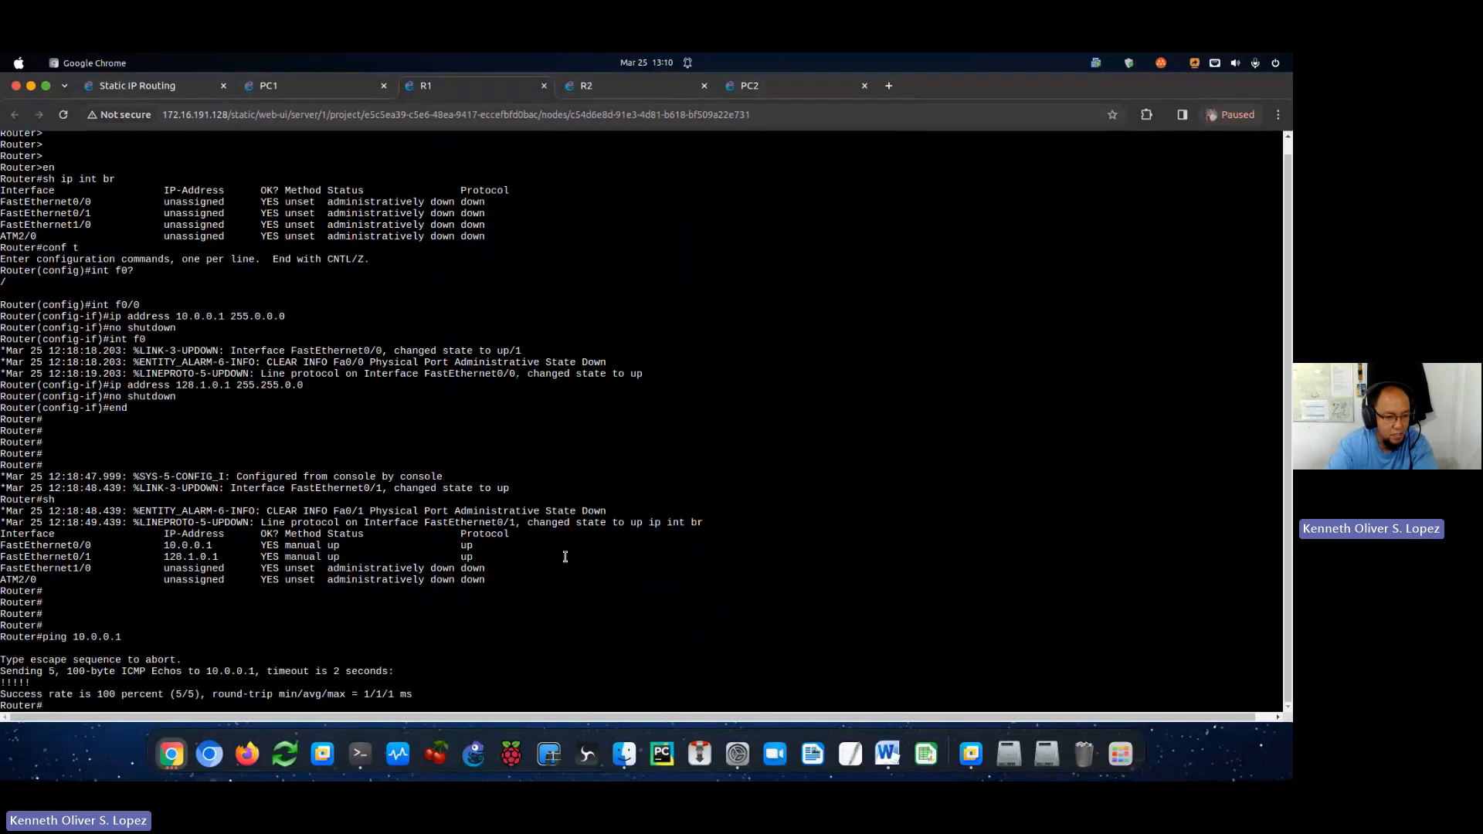
text(ping )
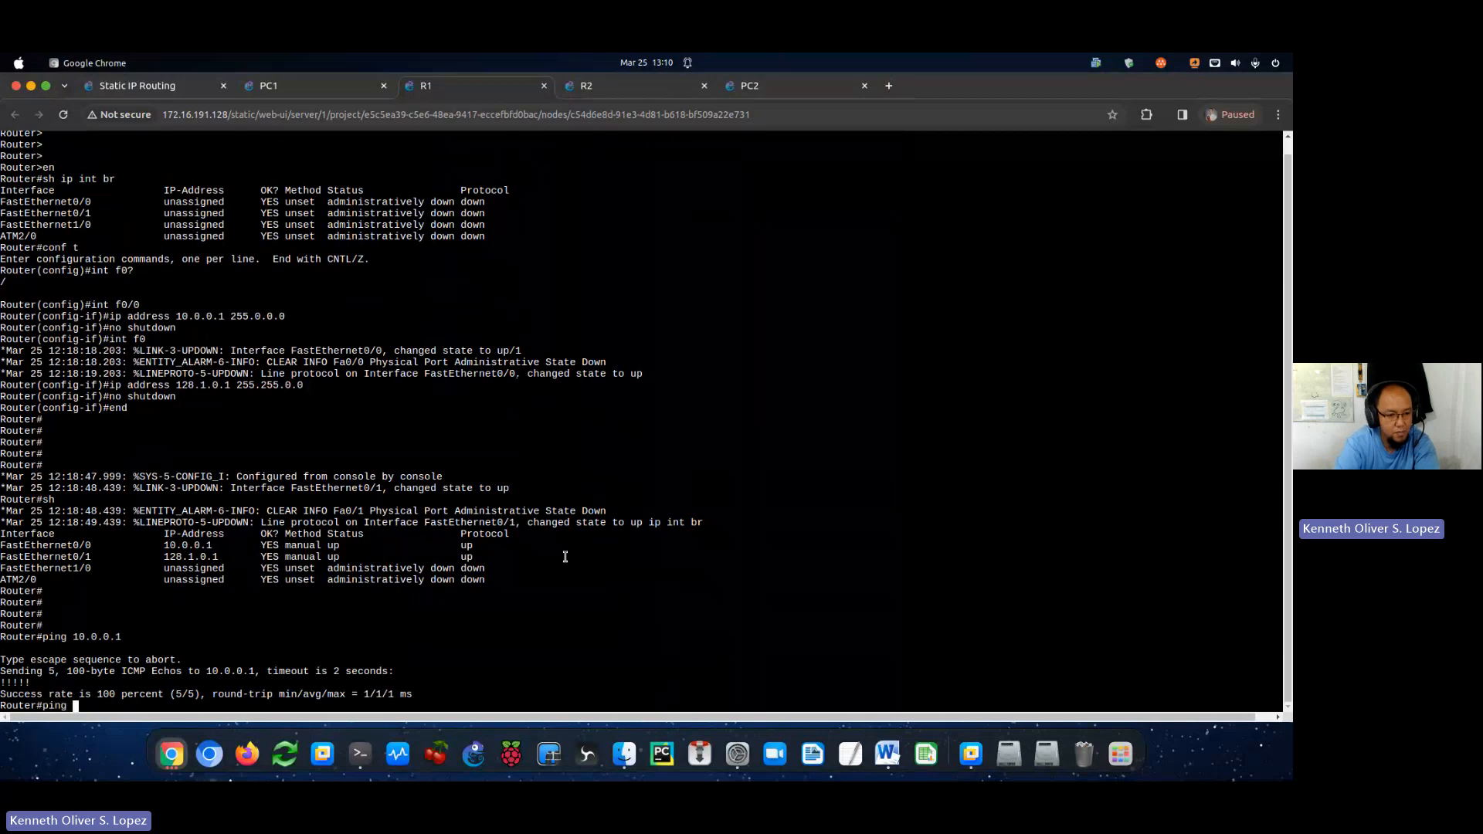
text(128.0)
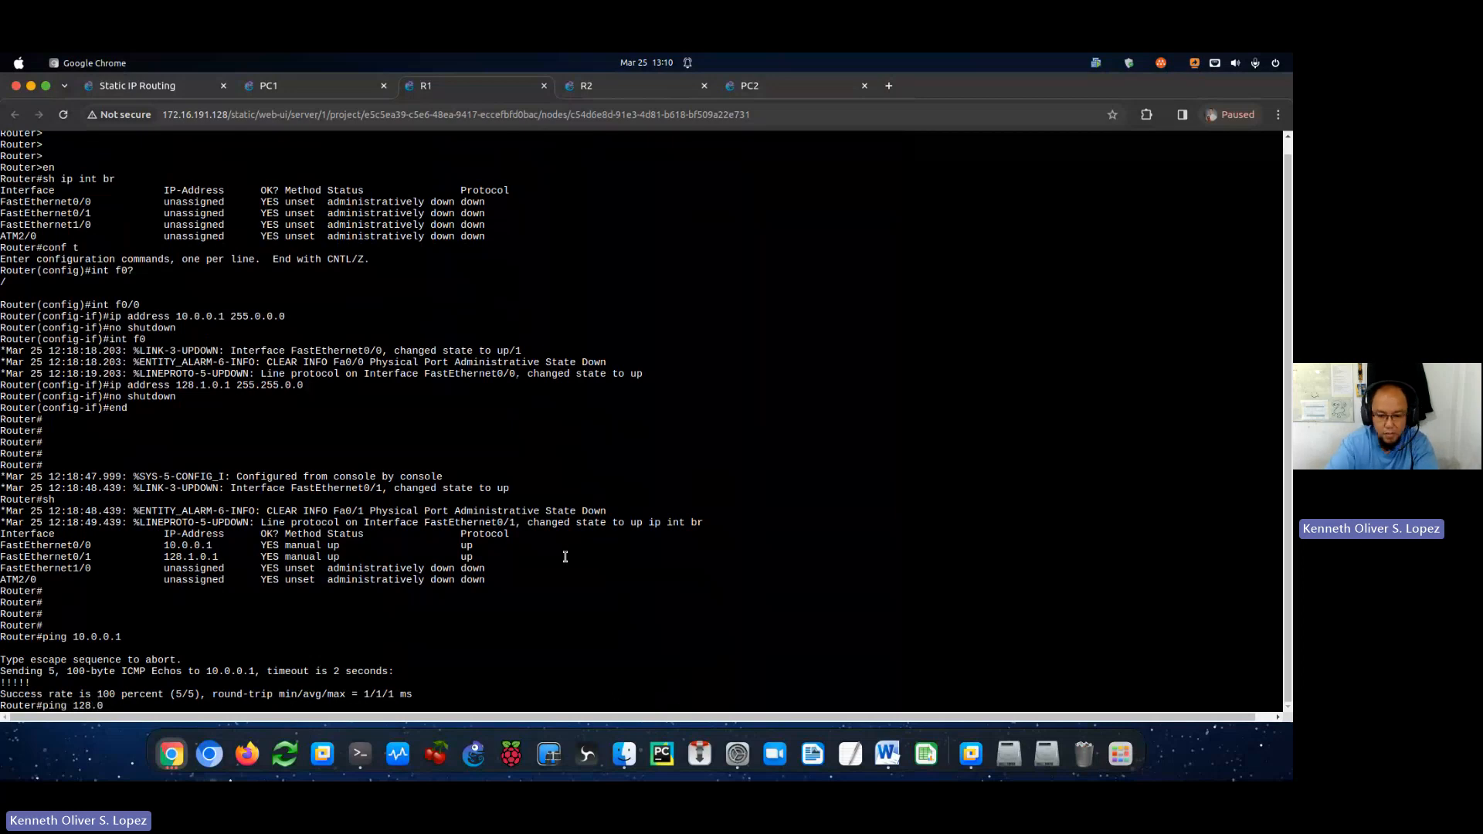
key(BackSpace)
text(1.0.1)
key(Return)
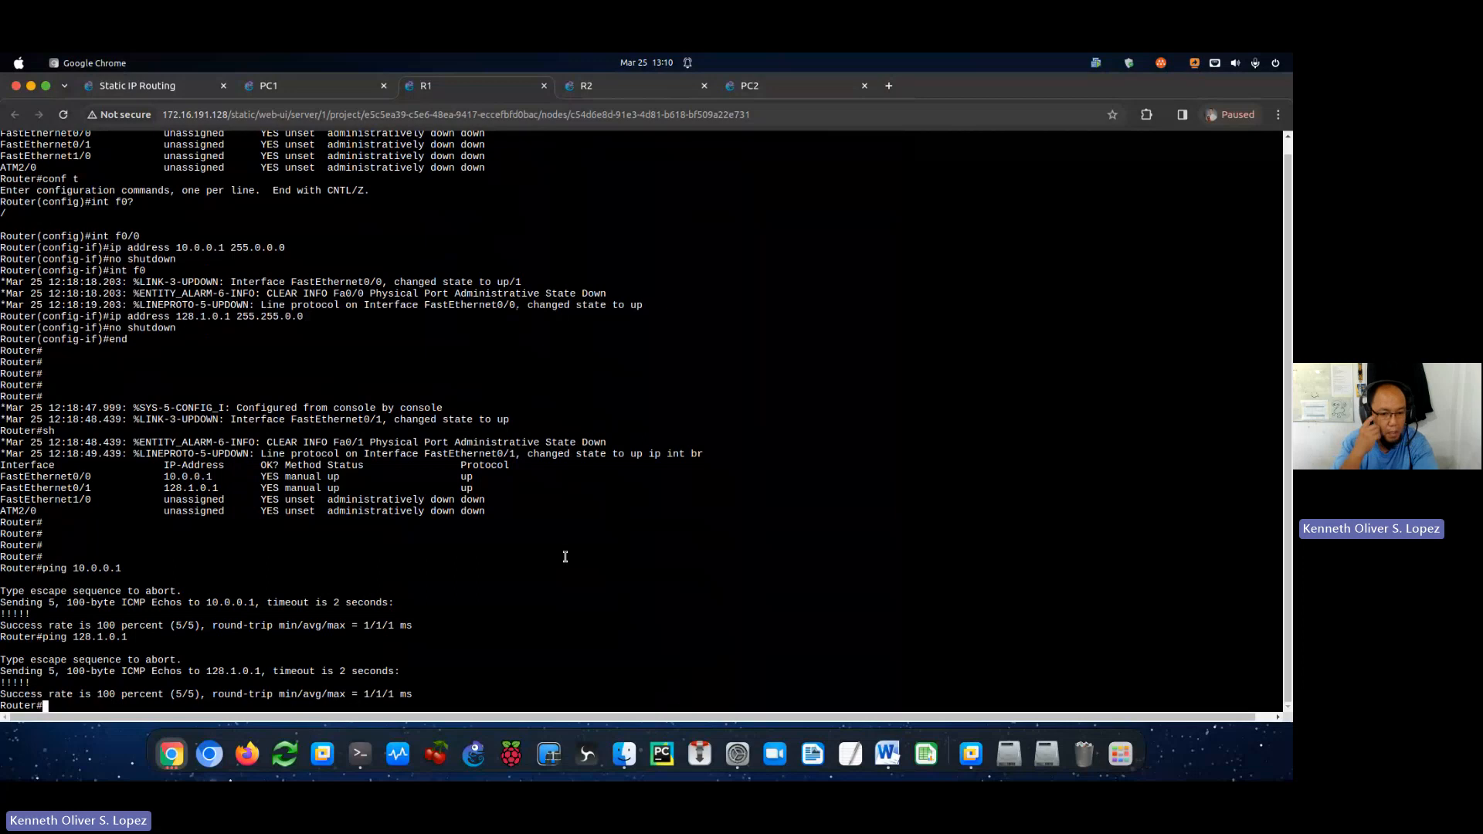
Change the address label beside R2's f0/1 interface in the topology to .2.
click(201, 88)
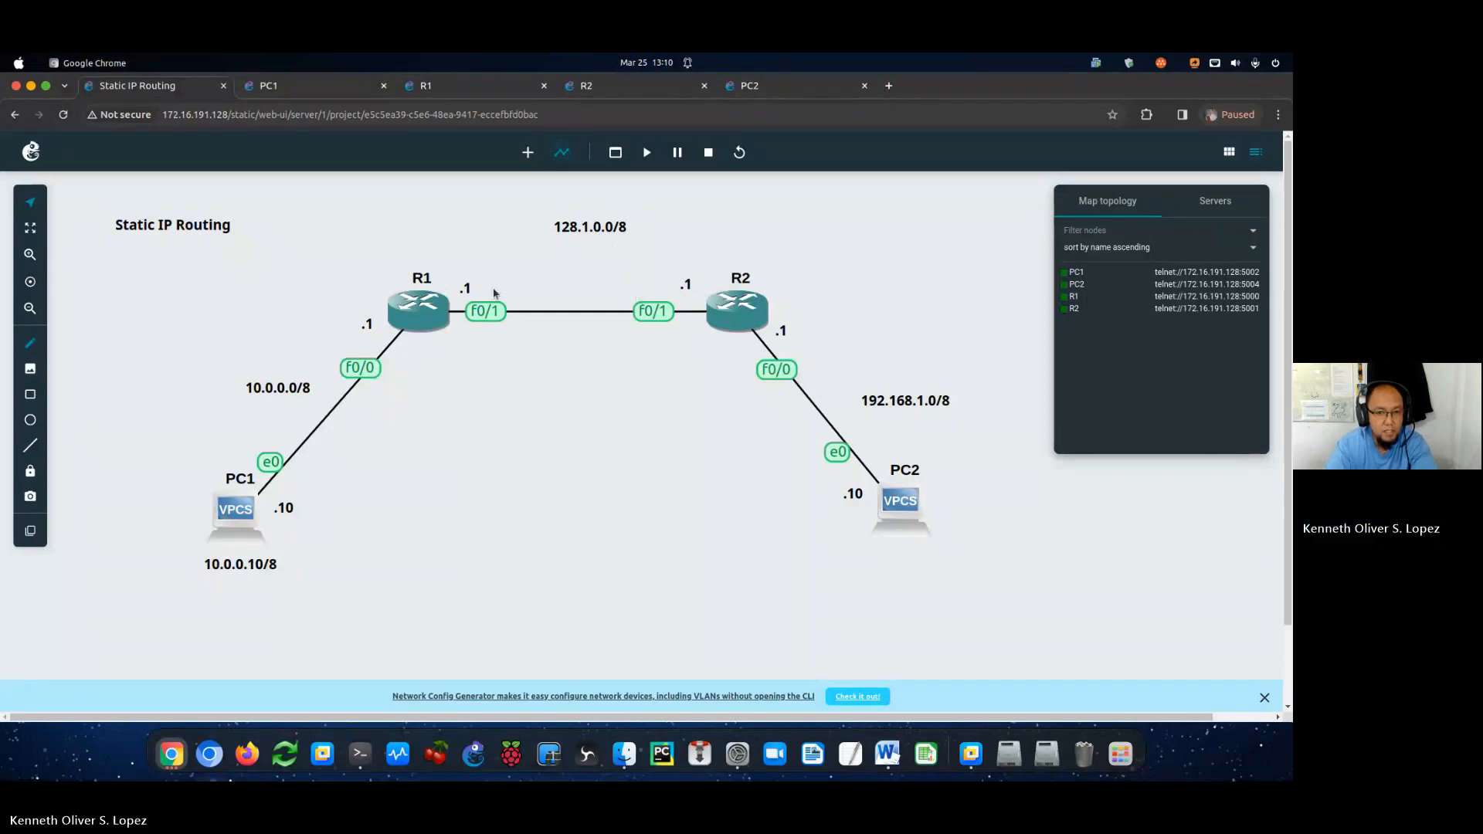
right_click(688, 287)
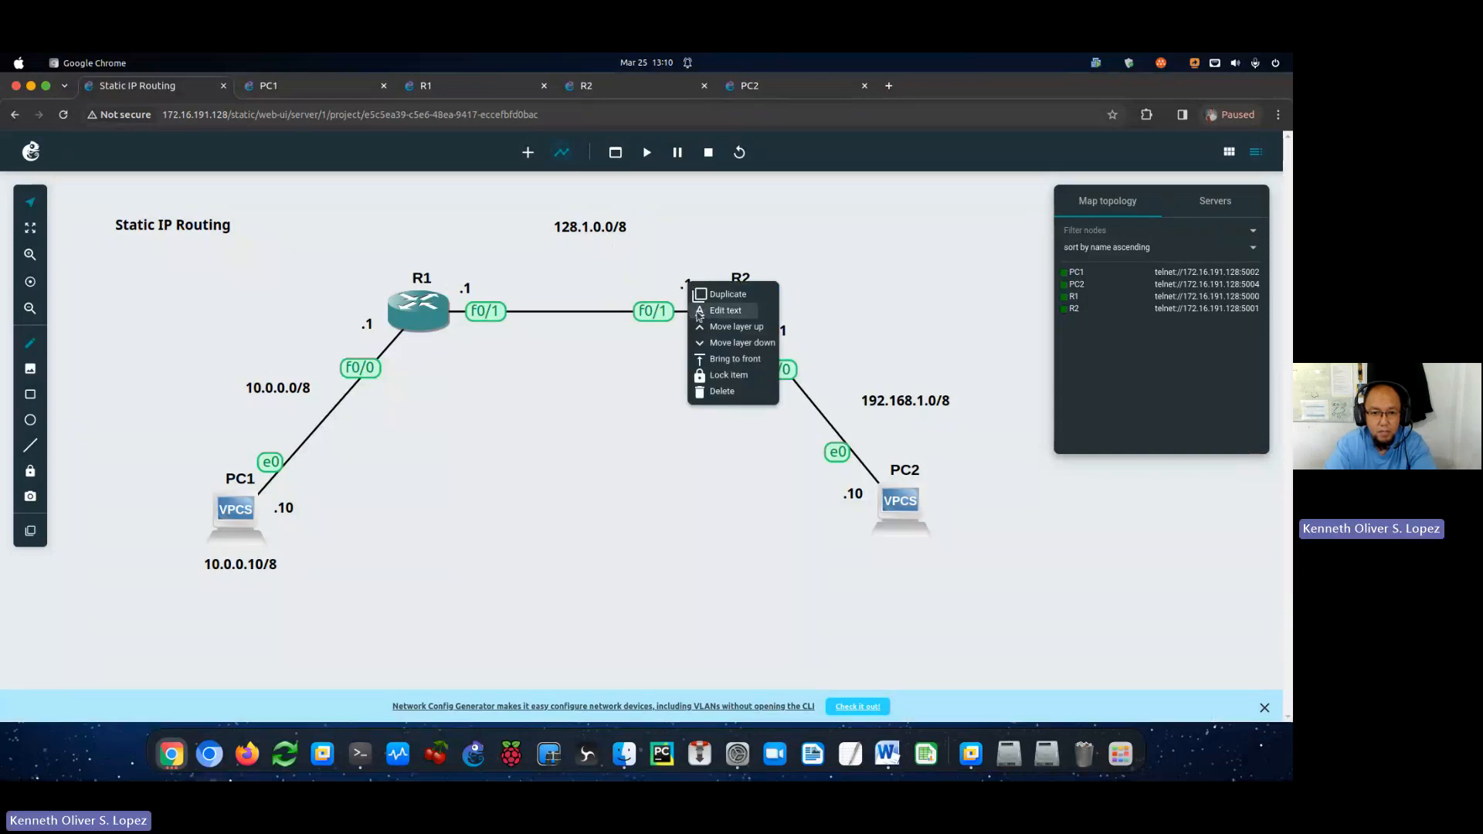
click(724, 311)
key(BackSpace)
text(2)
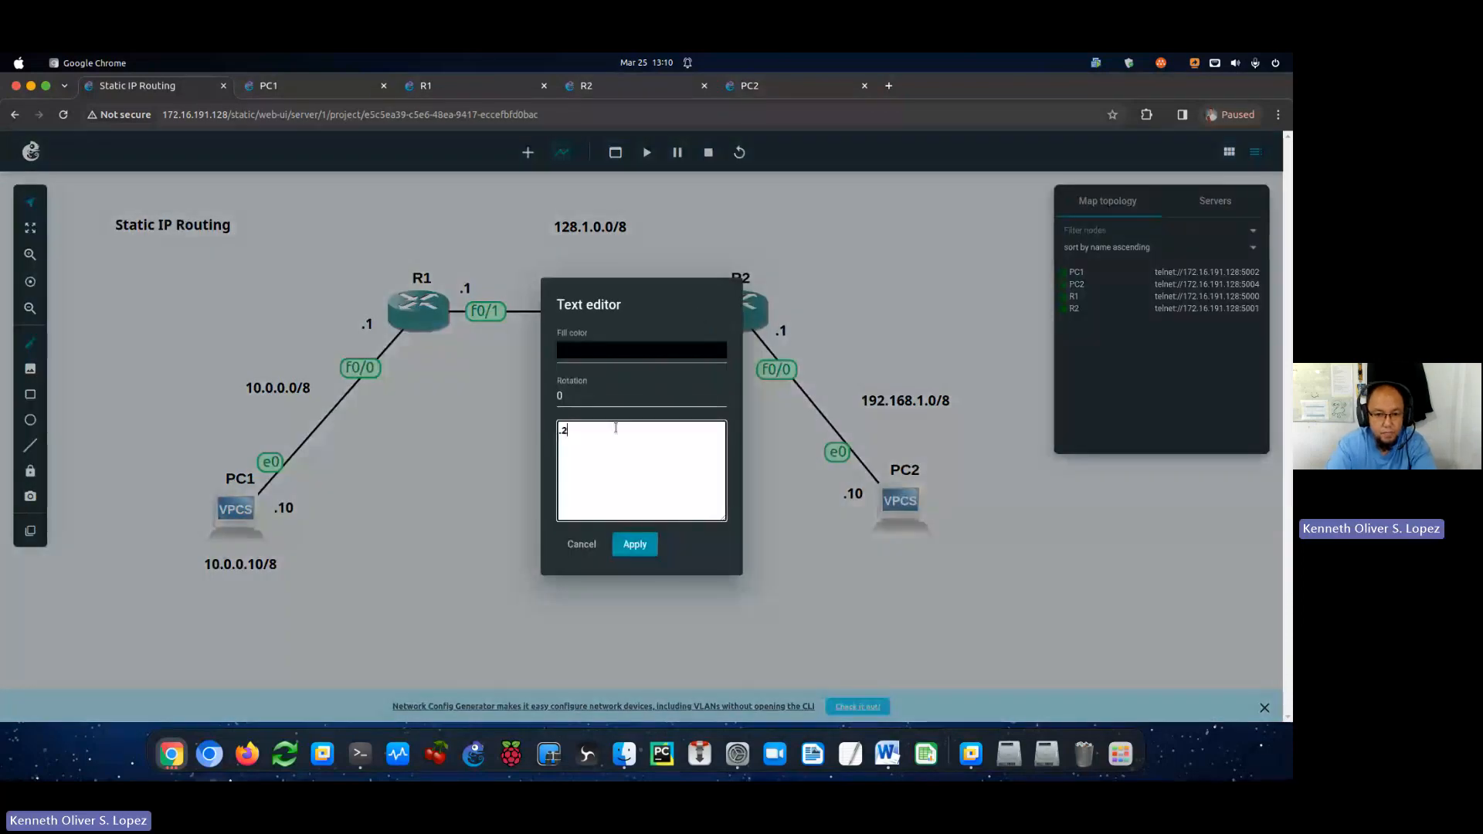
click(635, 544)
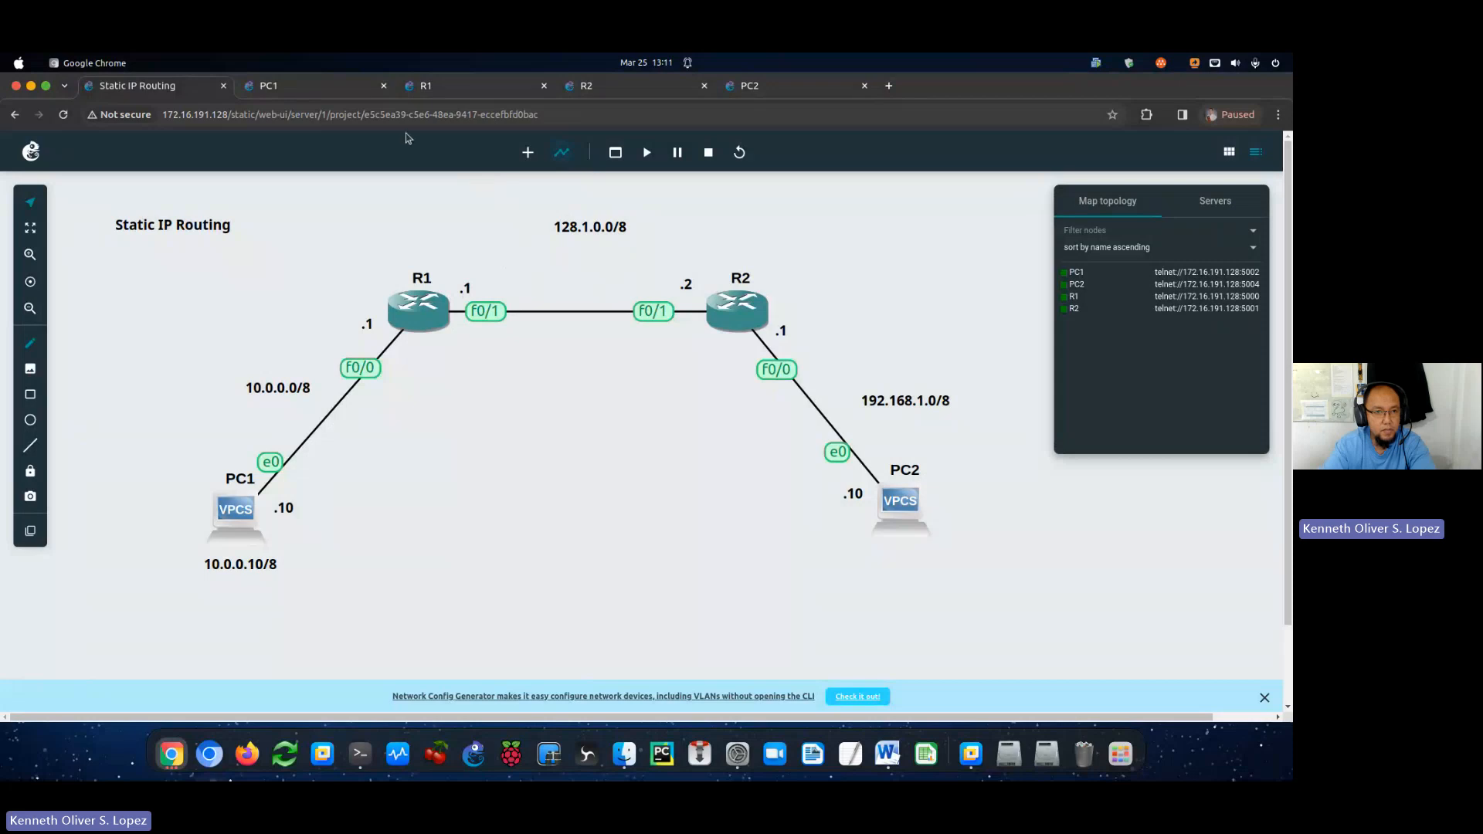
From R1's console, ping R2's planned f0/1 address 128.1.0.2.
click(441, 93)
text(128.1.0.1)
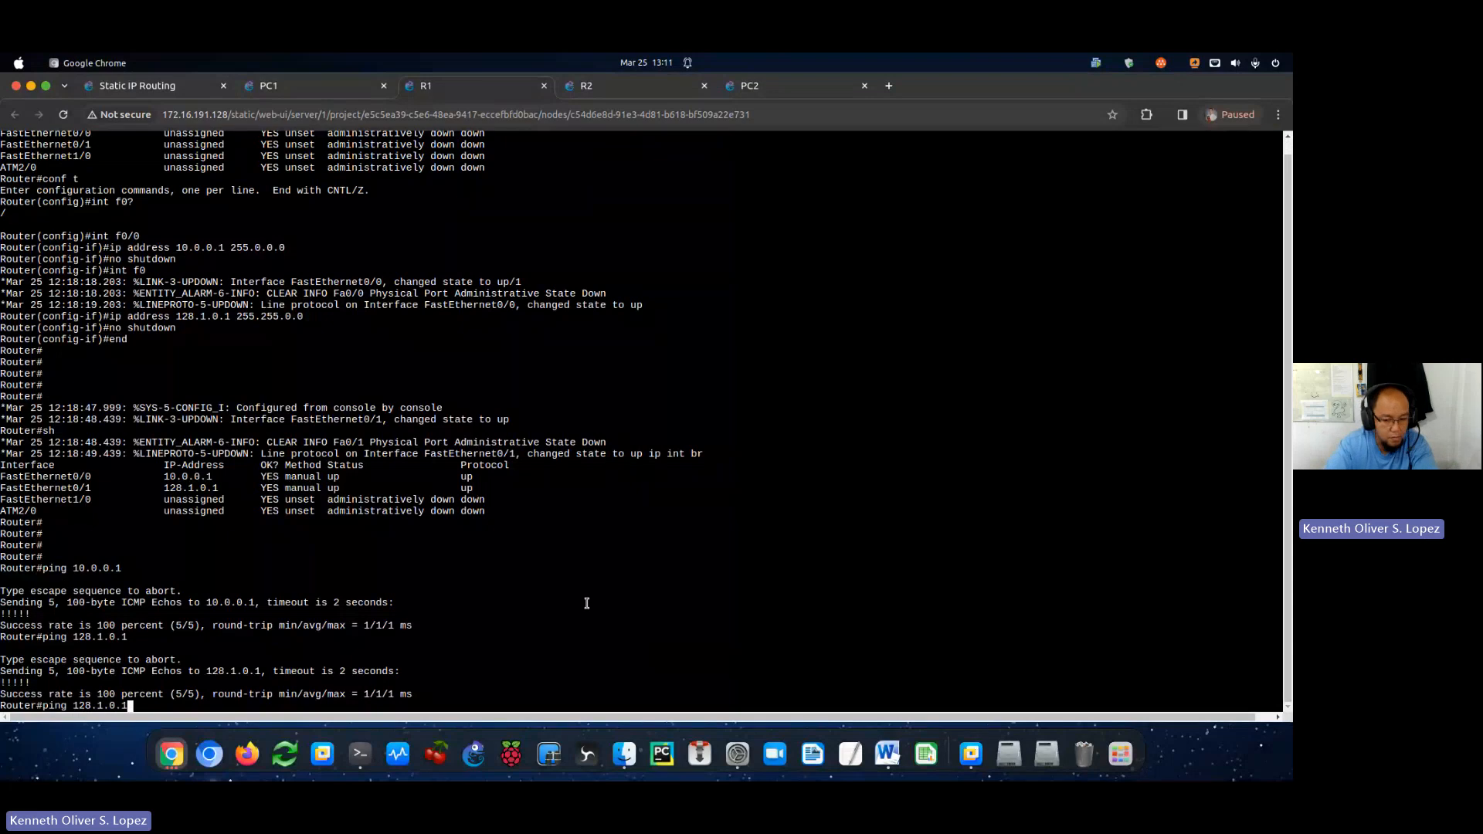
key(BackSpace)
text(2)
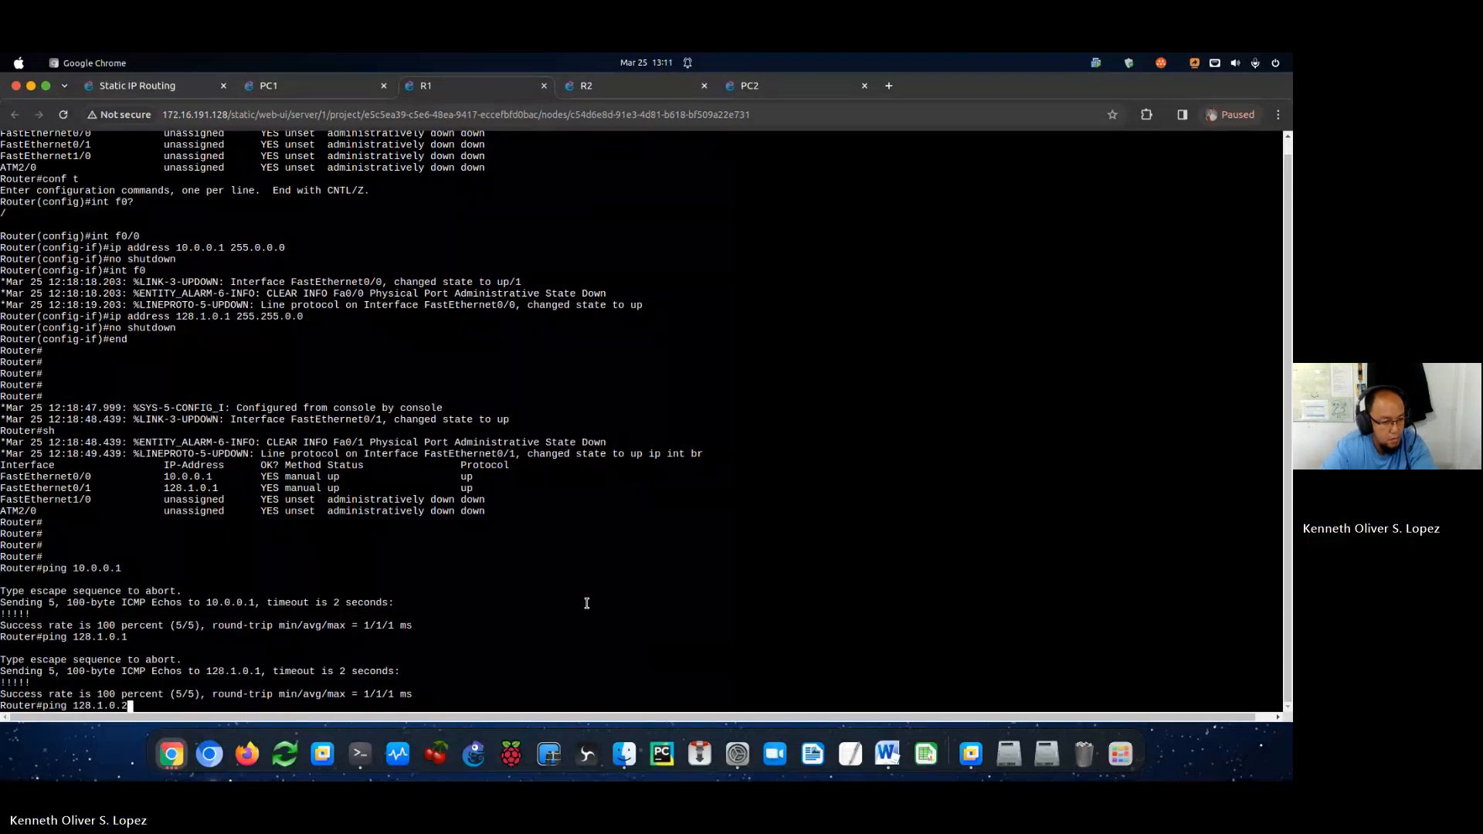
key(Return)
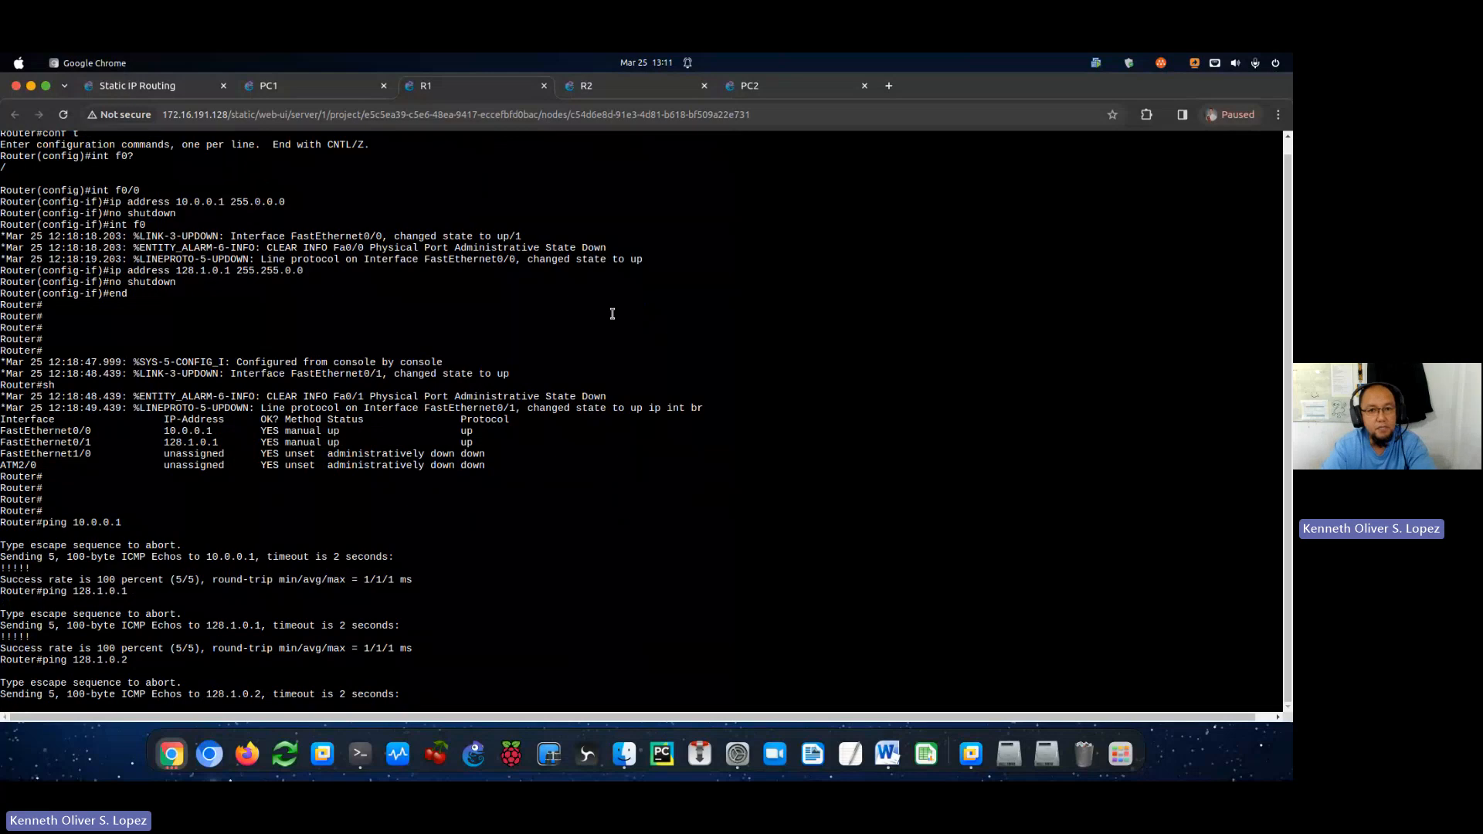
Decline the initial configuration dialog in R2's console by answering no.
click(603, 89)
text(no)
key(Return)
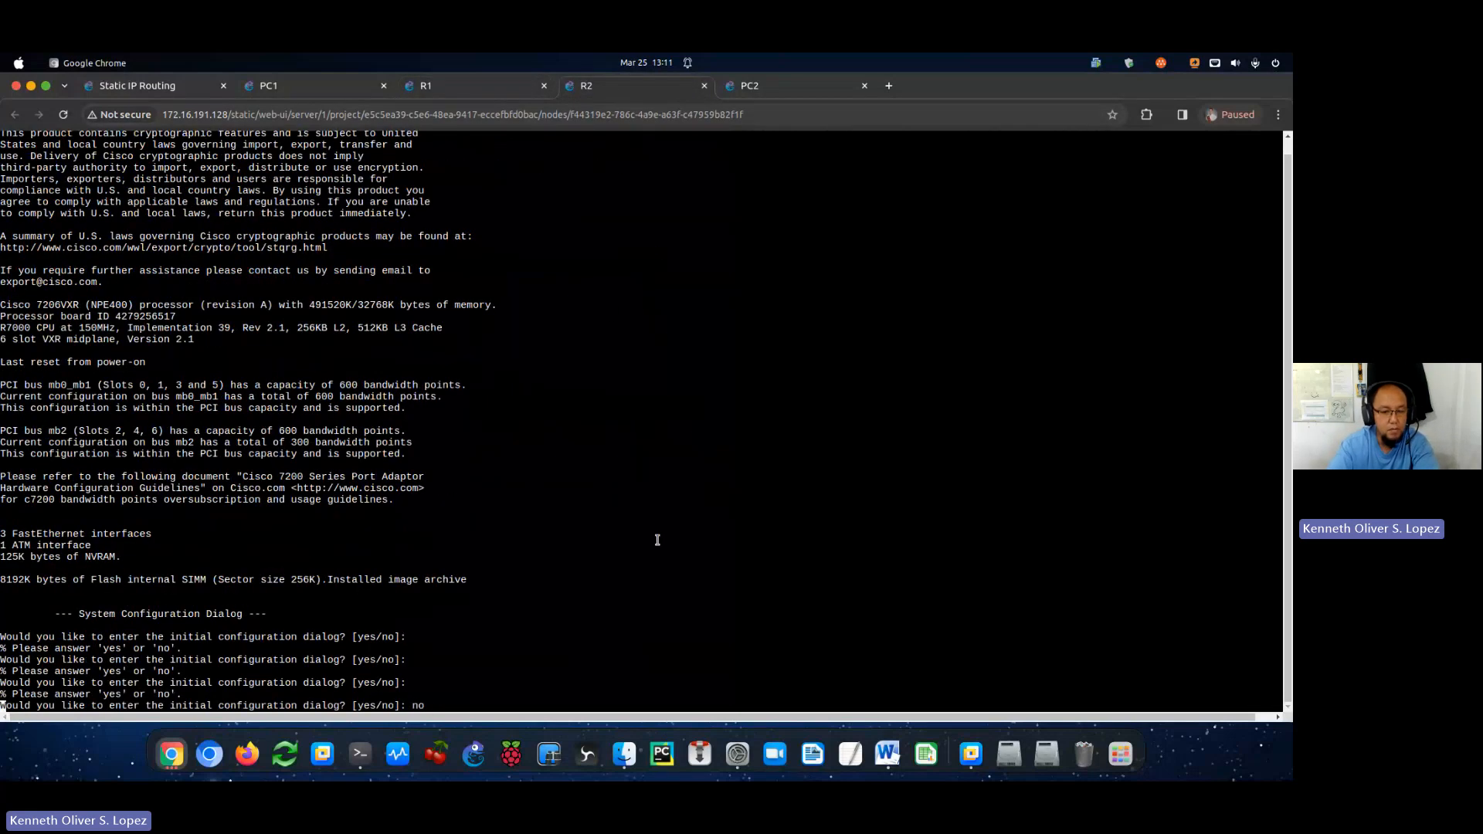
Check R2's interface labels in the topology and enter global configuration mode in its console with en and conf t.
click(199, 91)
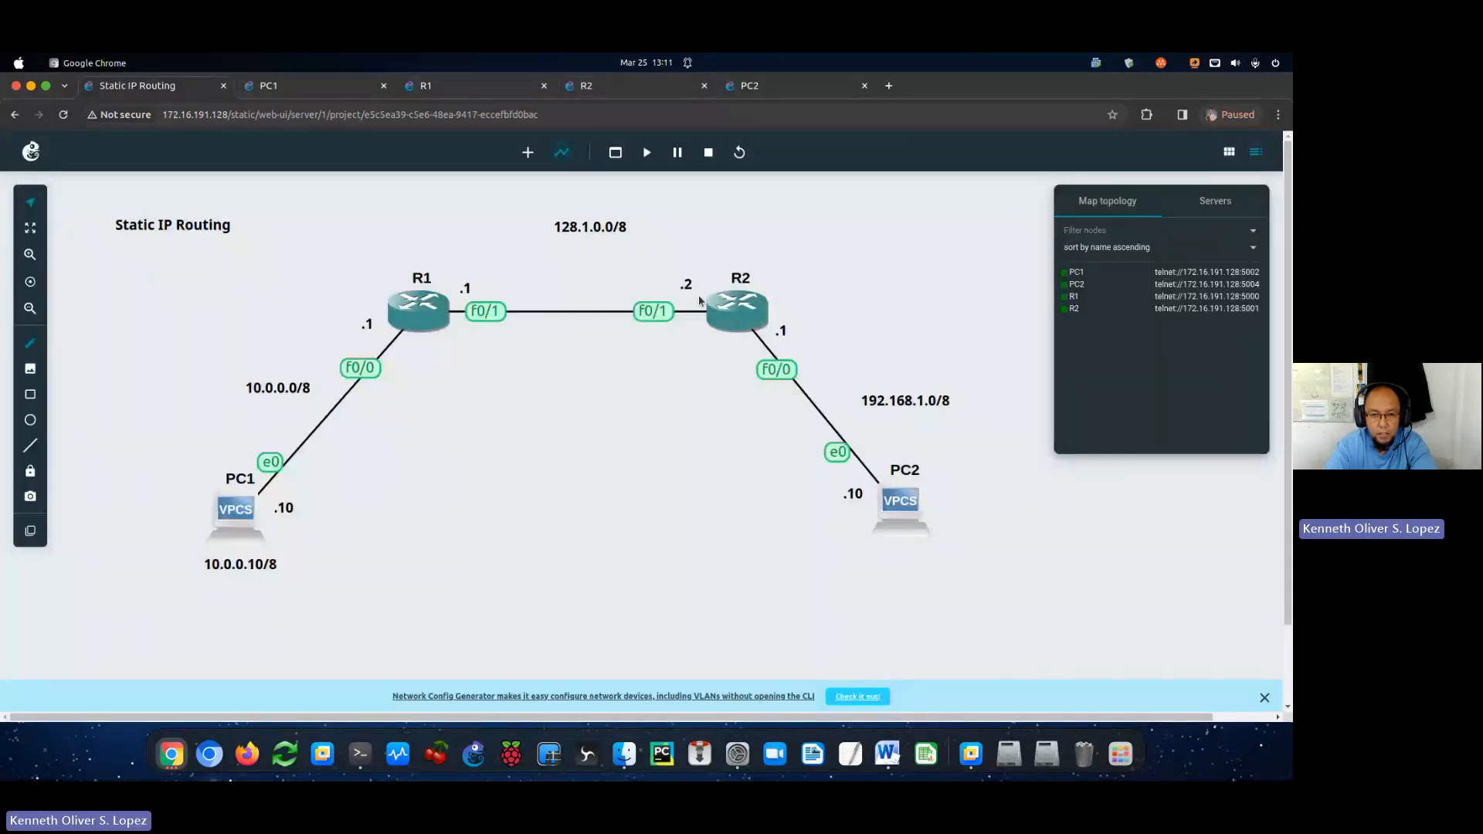
click(604, 88)
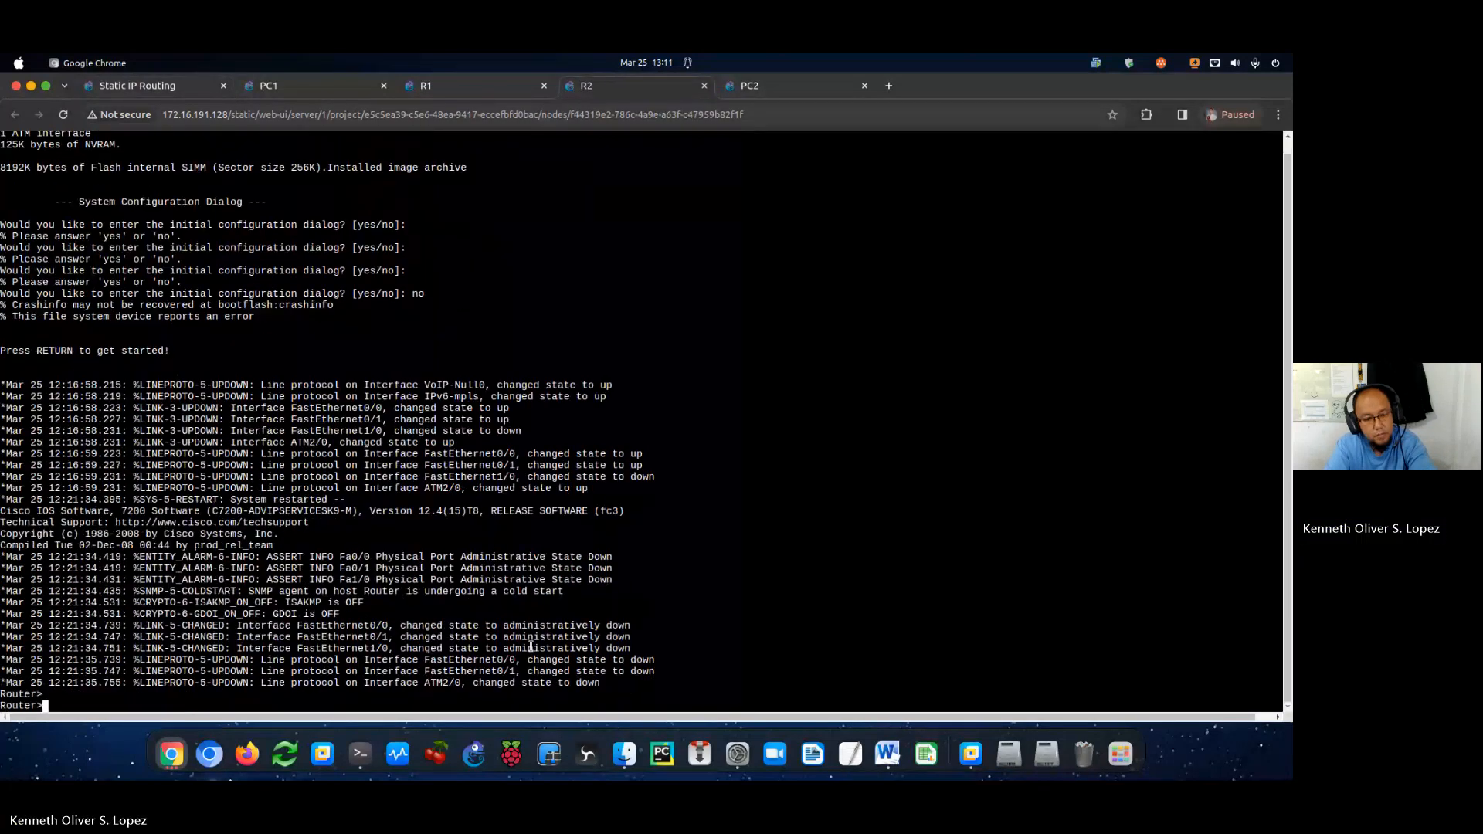
key(Return)
key(Return)
key(Return)
text(en)
key(Return)
text(conf)
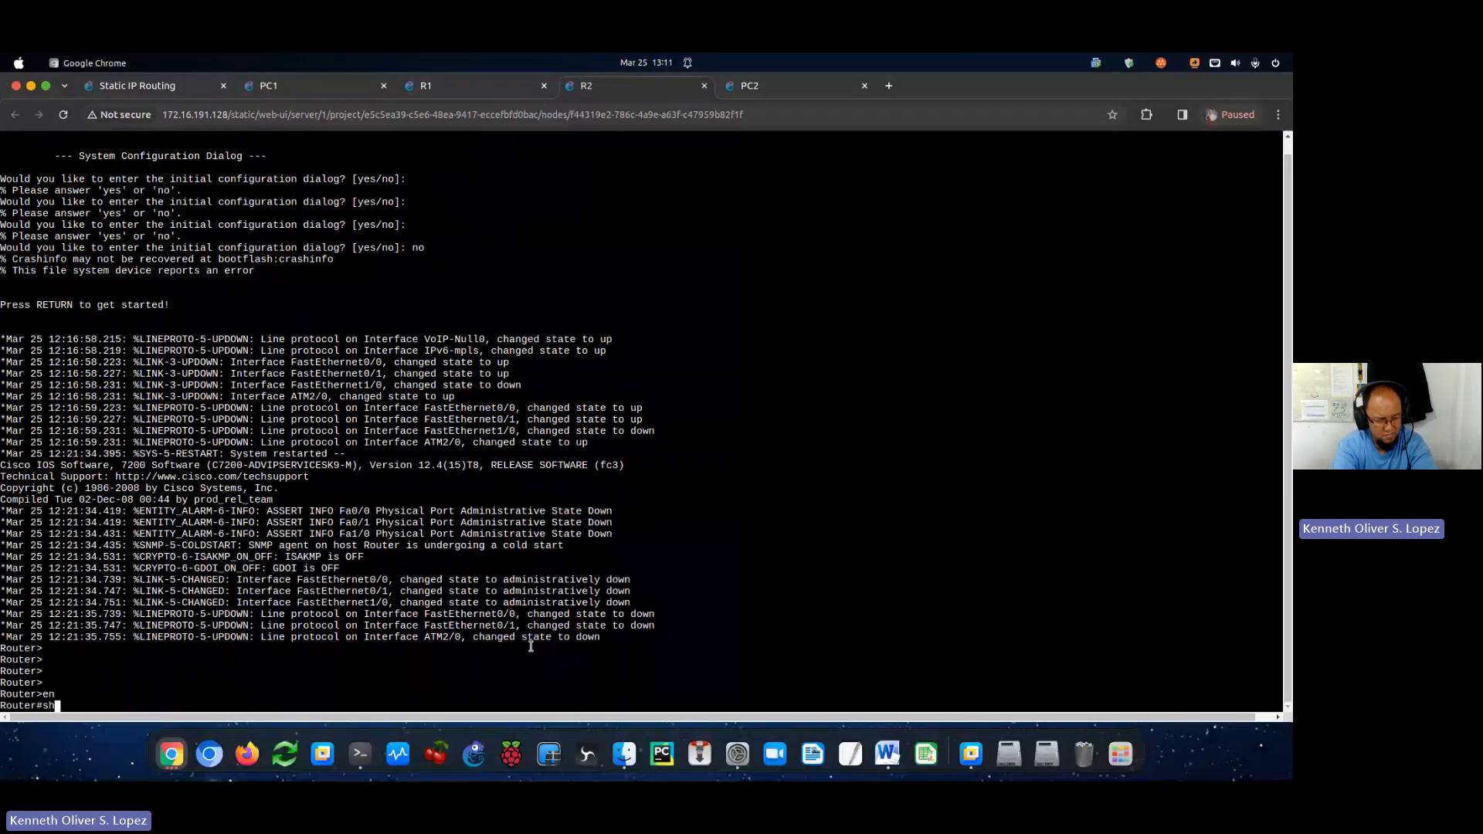
key(BackSpace)
key(BackSpace)
key(BackSpace)
key(BackSpace)
text(conf t)
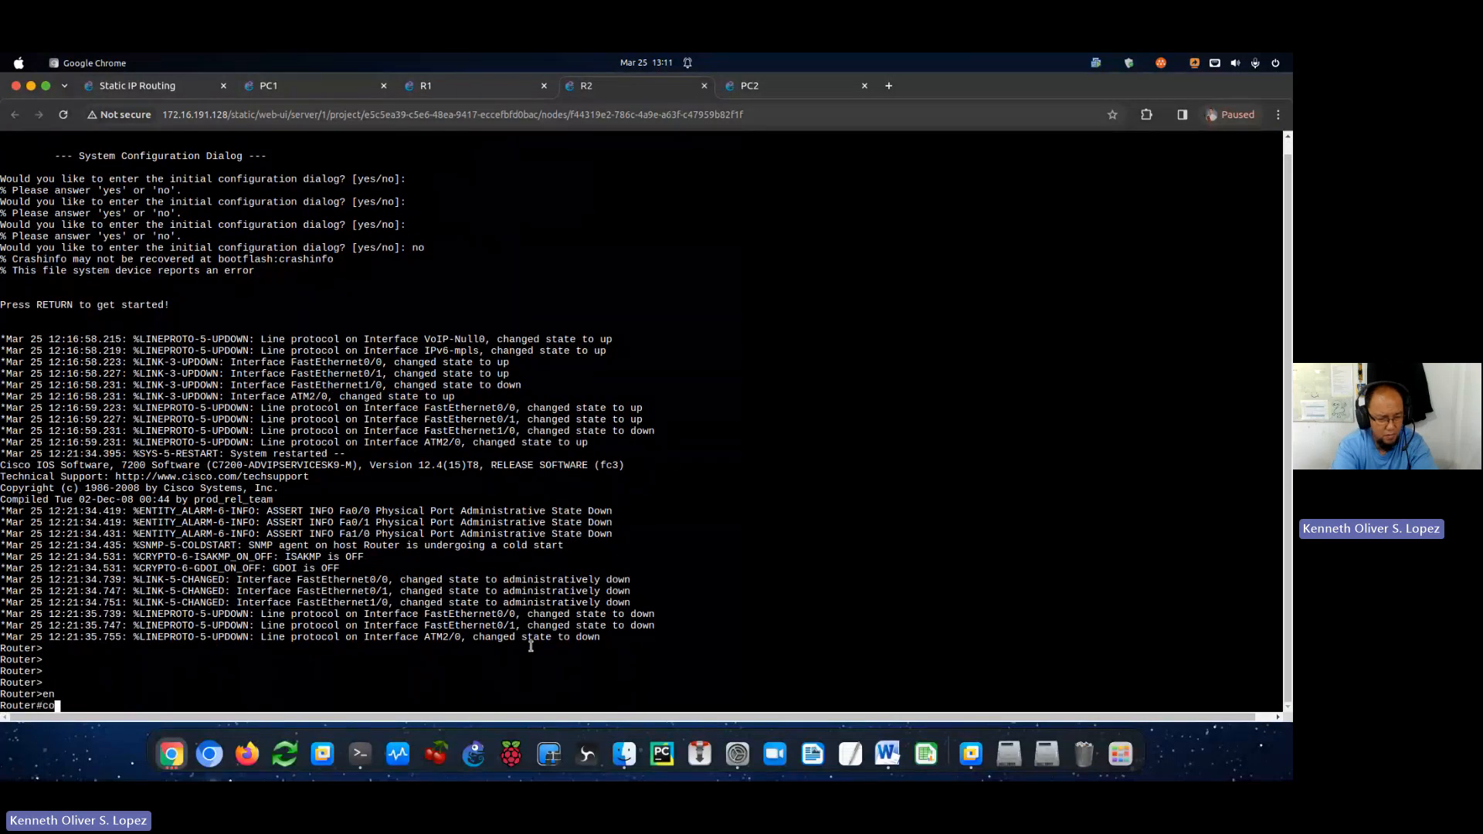
key(Return)
Assign 128.1.0.2 with mask 255.255.0.0 to R2's interface f0/1 and enable it with no shutdown.
text(int f0/1)
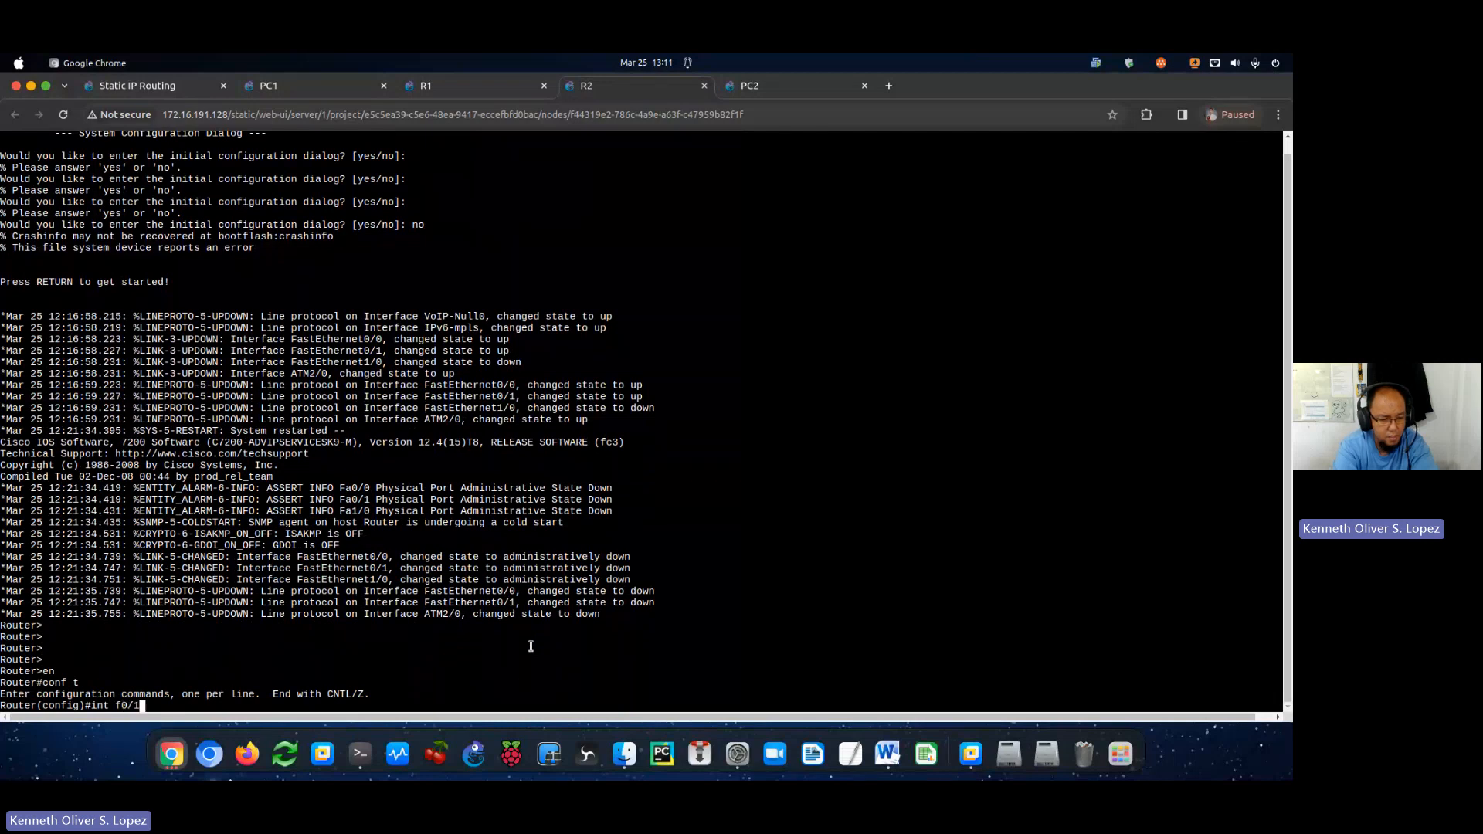
key(Return)
text(ip address )
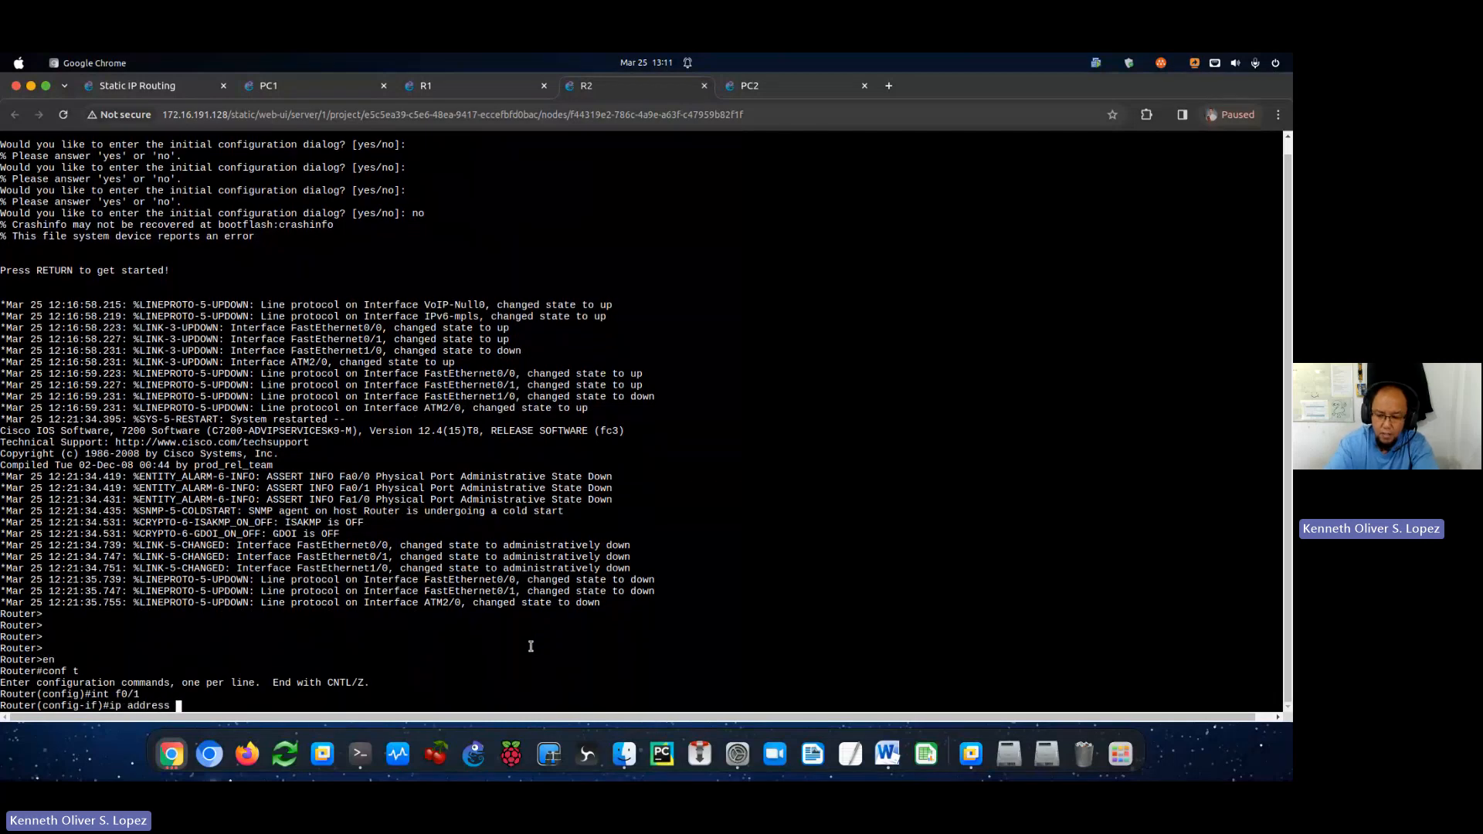
text(128.1.0)
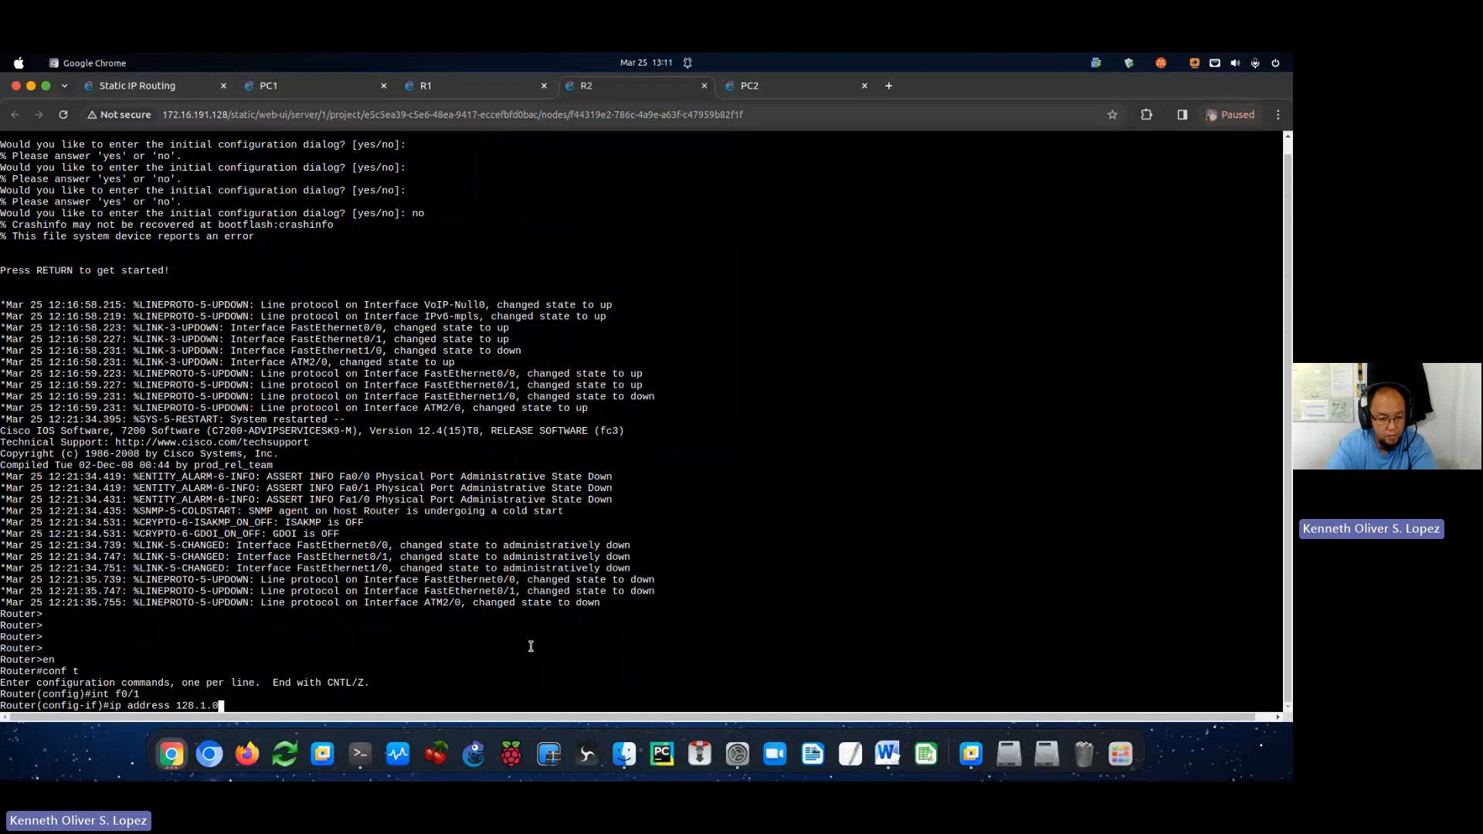
text(.2 255.255.0.0)
key(Return)
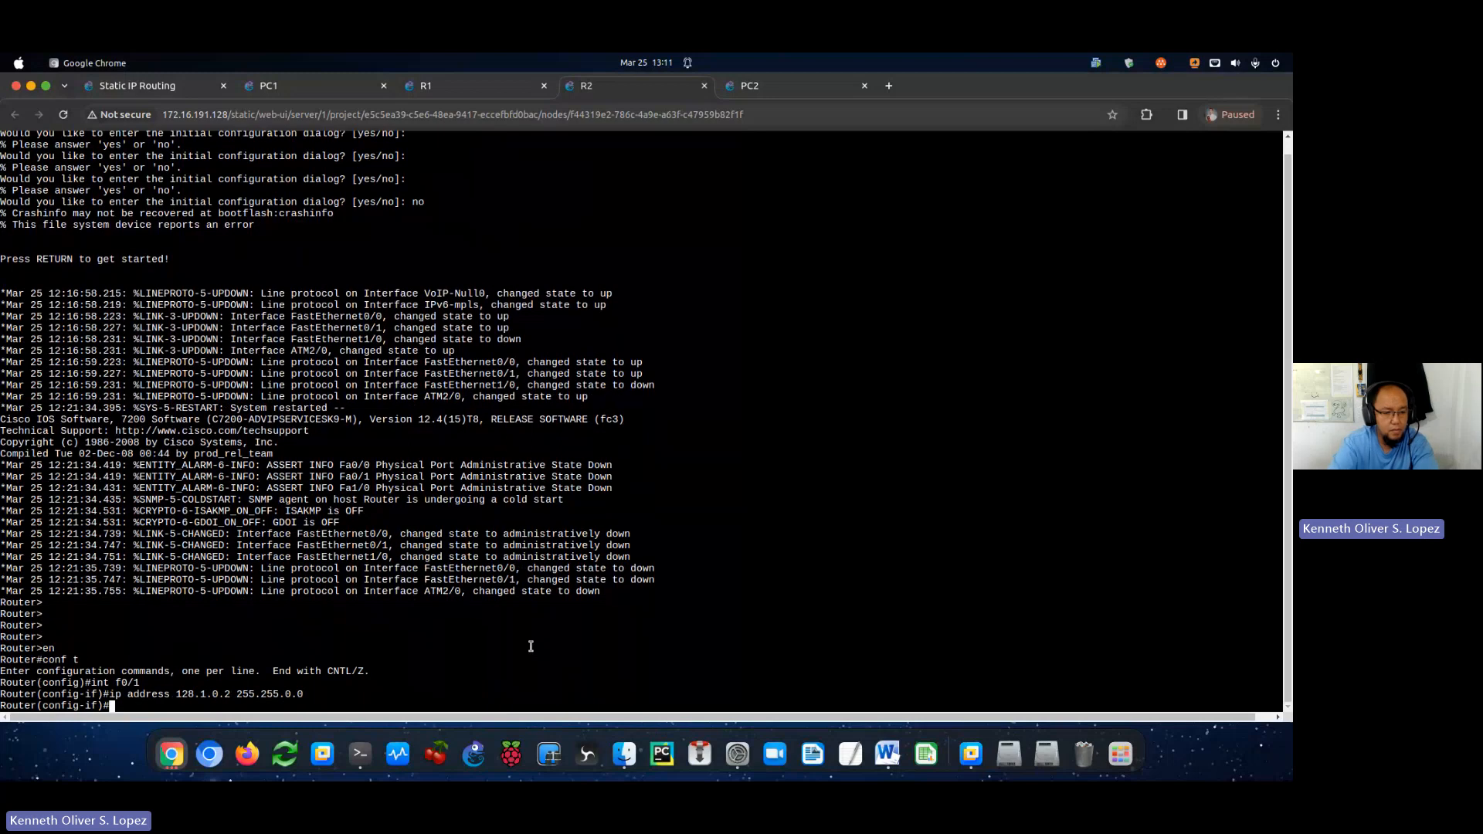
text(no shutdown)
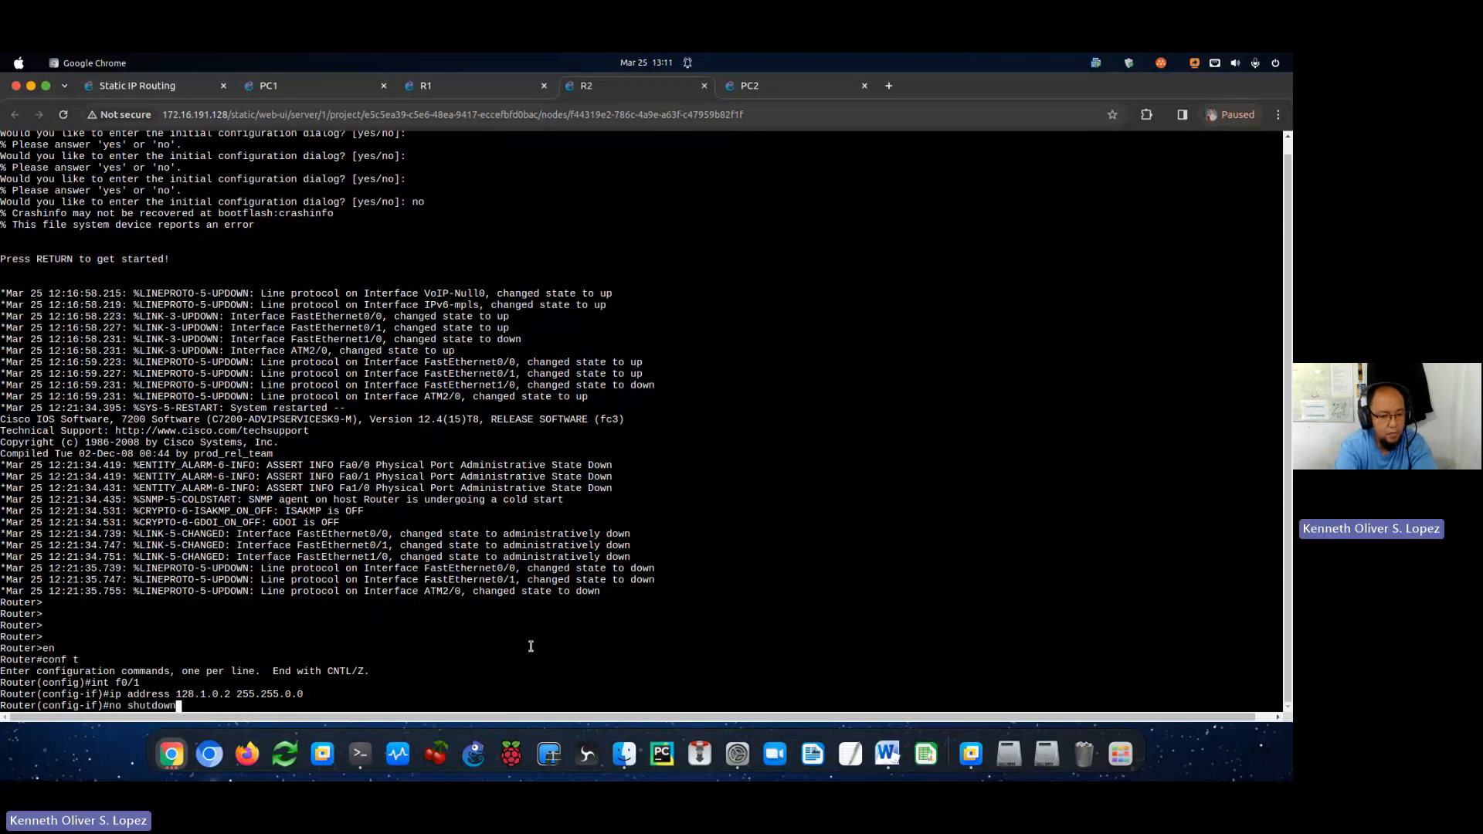
key(Return)
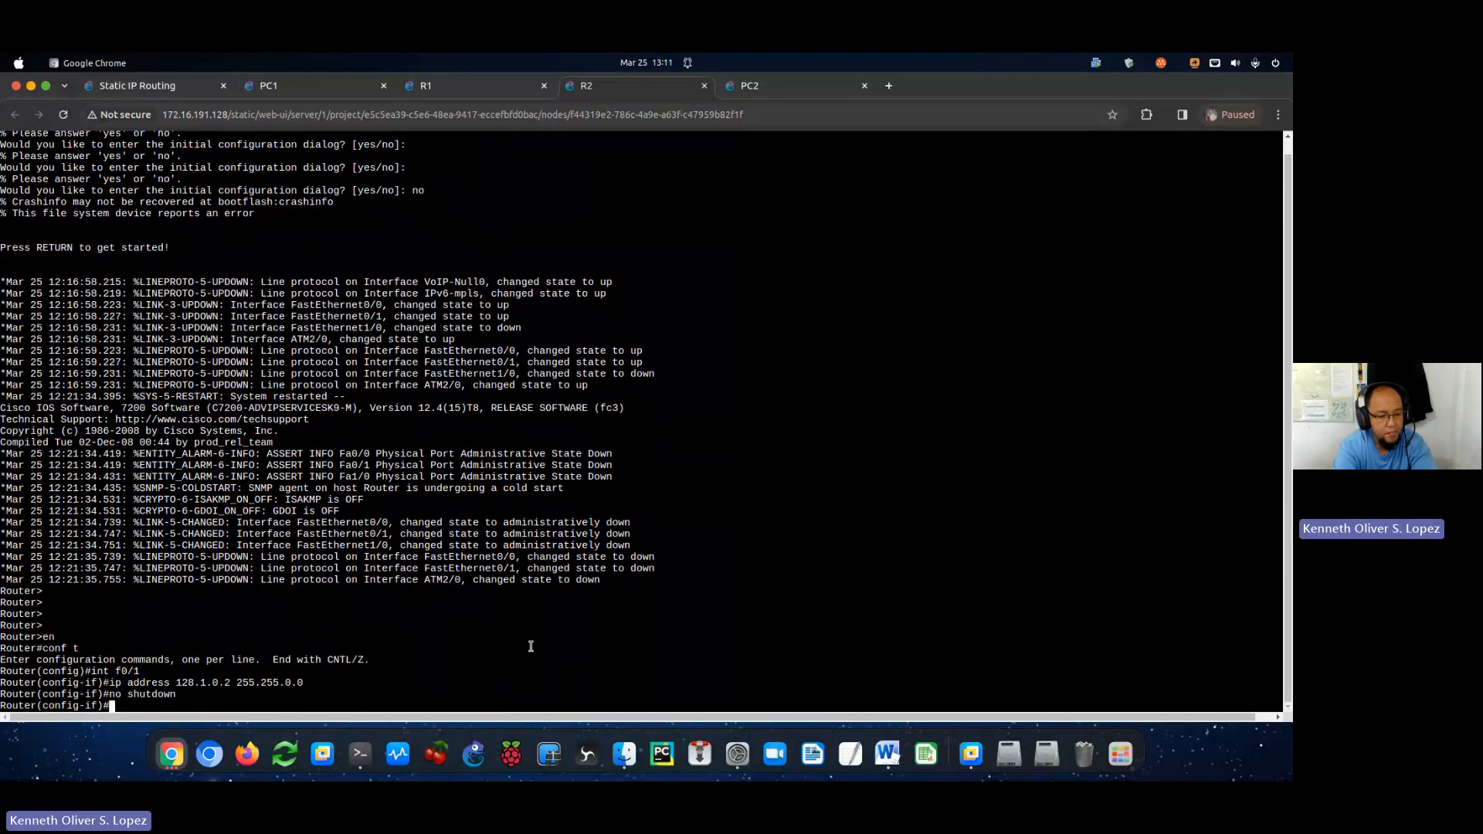
Exit configuration mode in R2's console and list its interface status with sh ip int br.
text(end)
key(Return)
key(Return)
key(Return)
key(Return)
text(sh itp i)
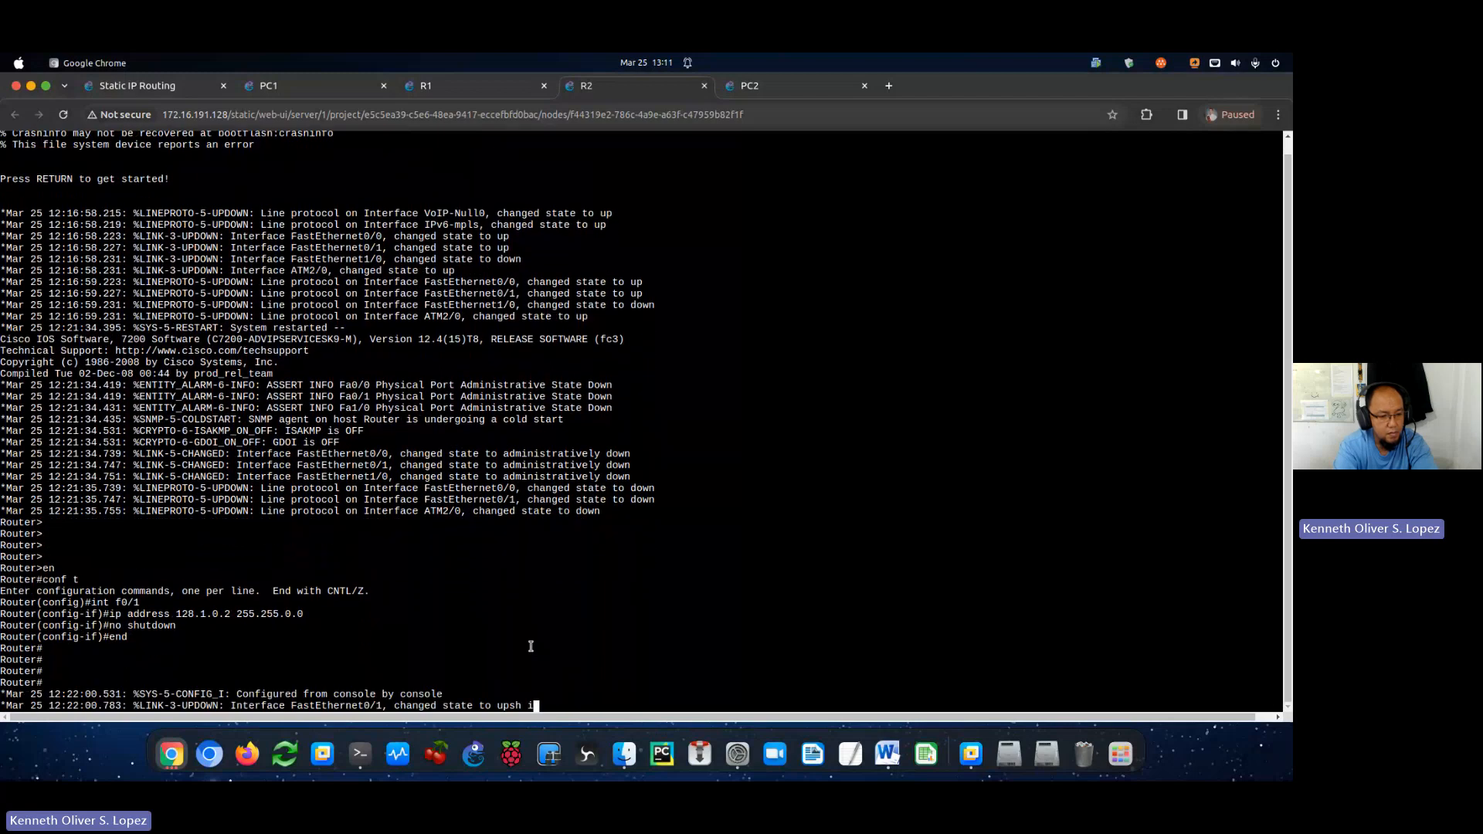
key(Return)
key(Return)
key(Return)
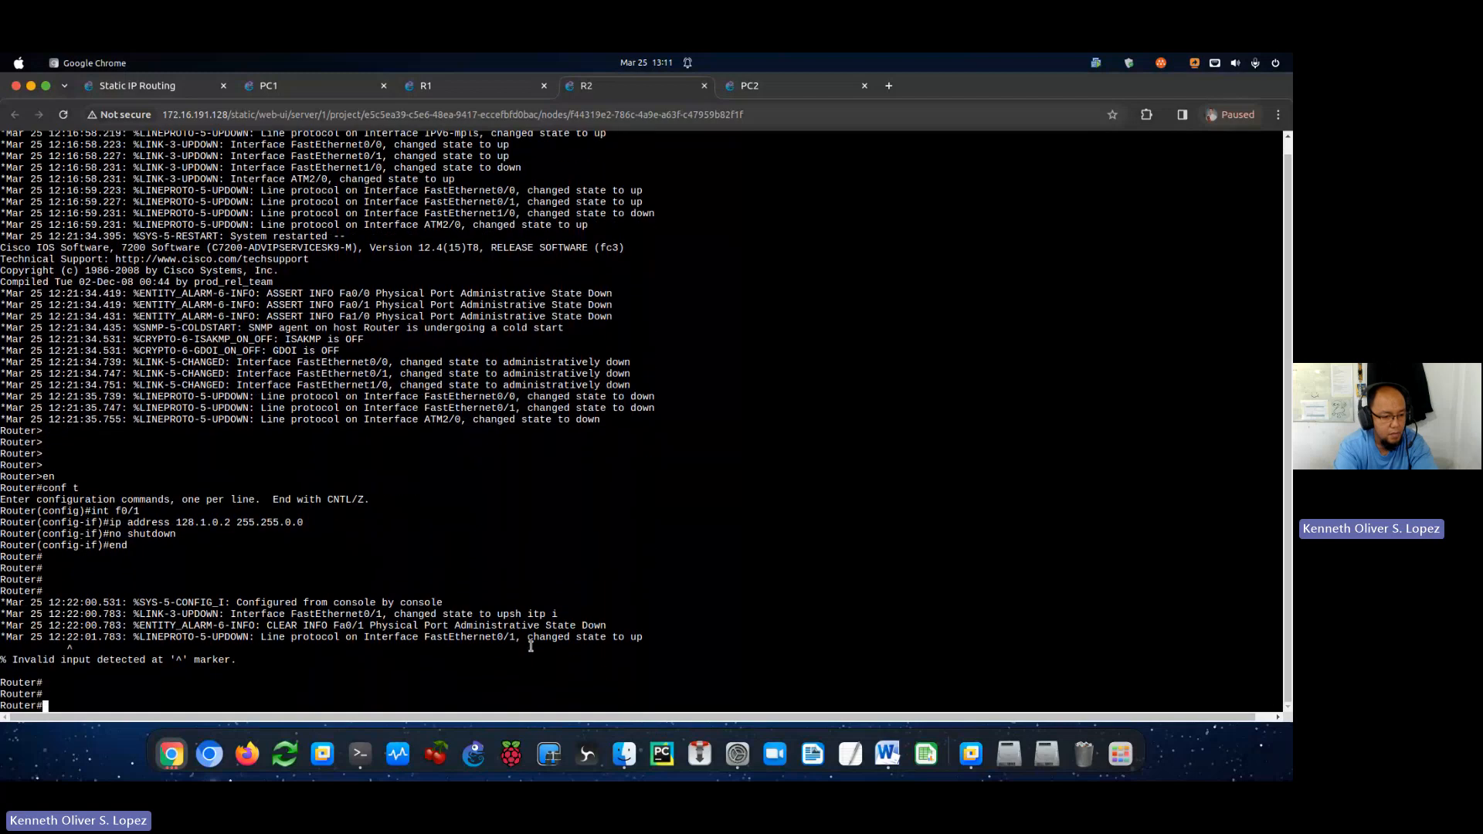
text(sh ip int br)
key(Return)
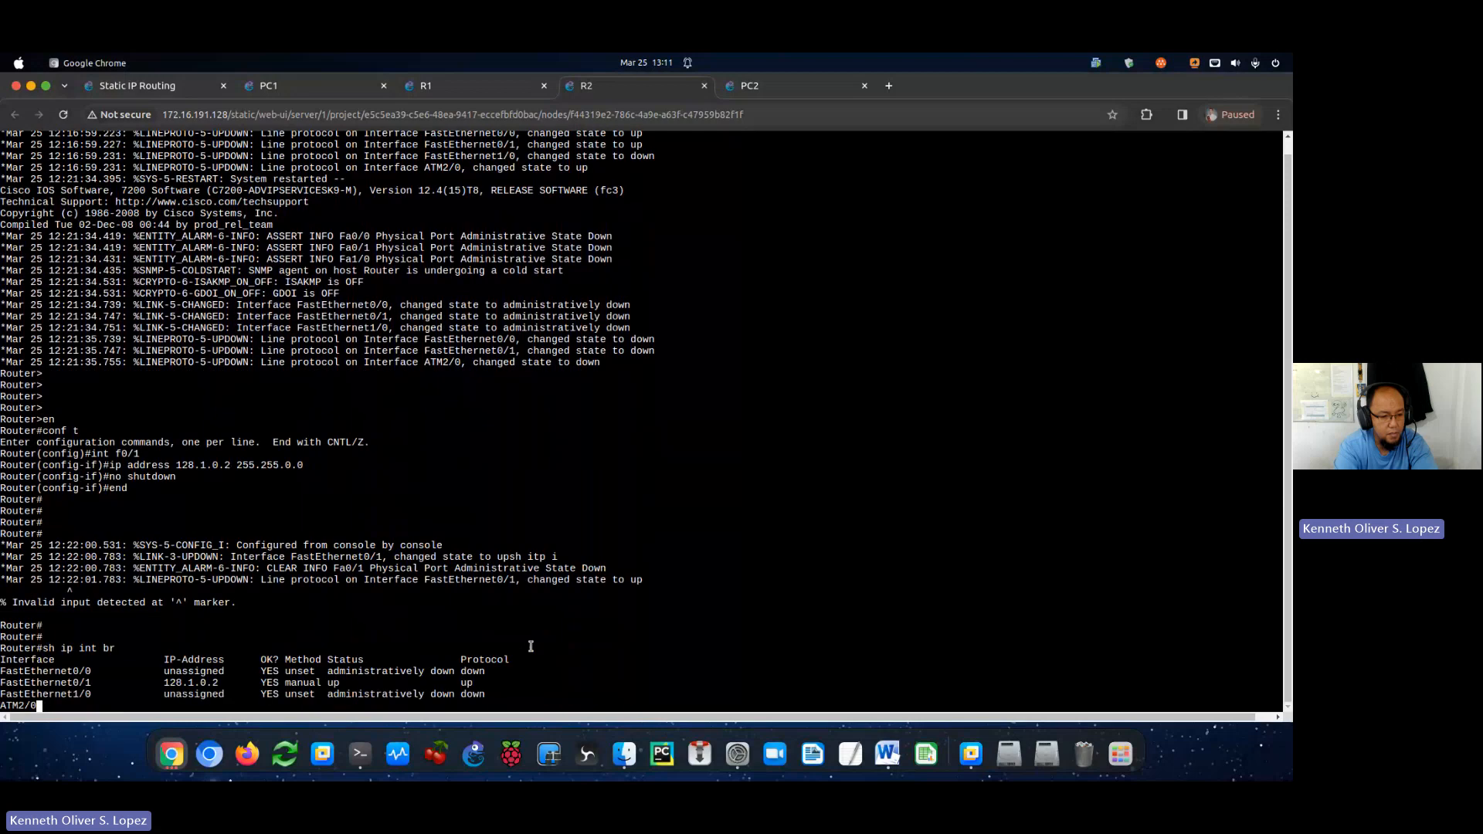
From R2's console, ping its own address 128.1.0.2 and R1's address 128.1.0.1.
text(pi)
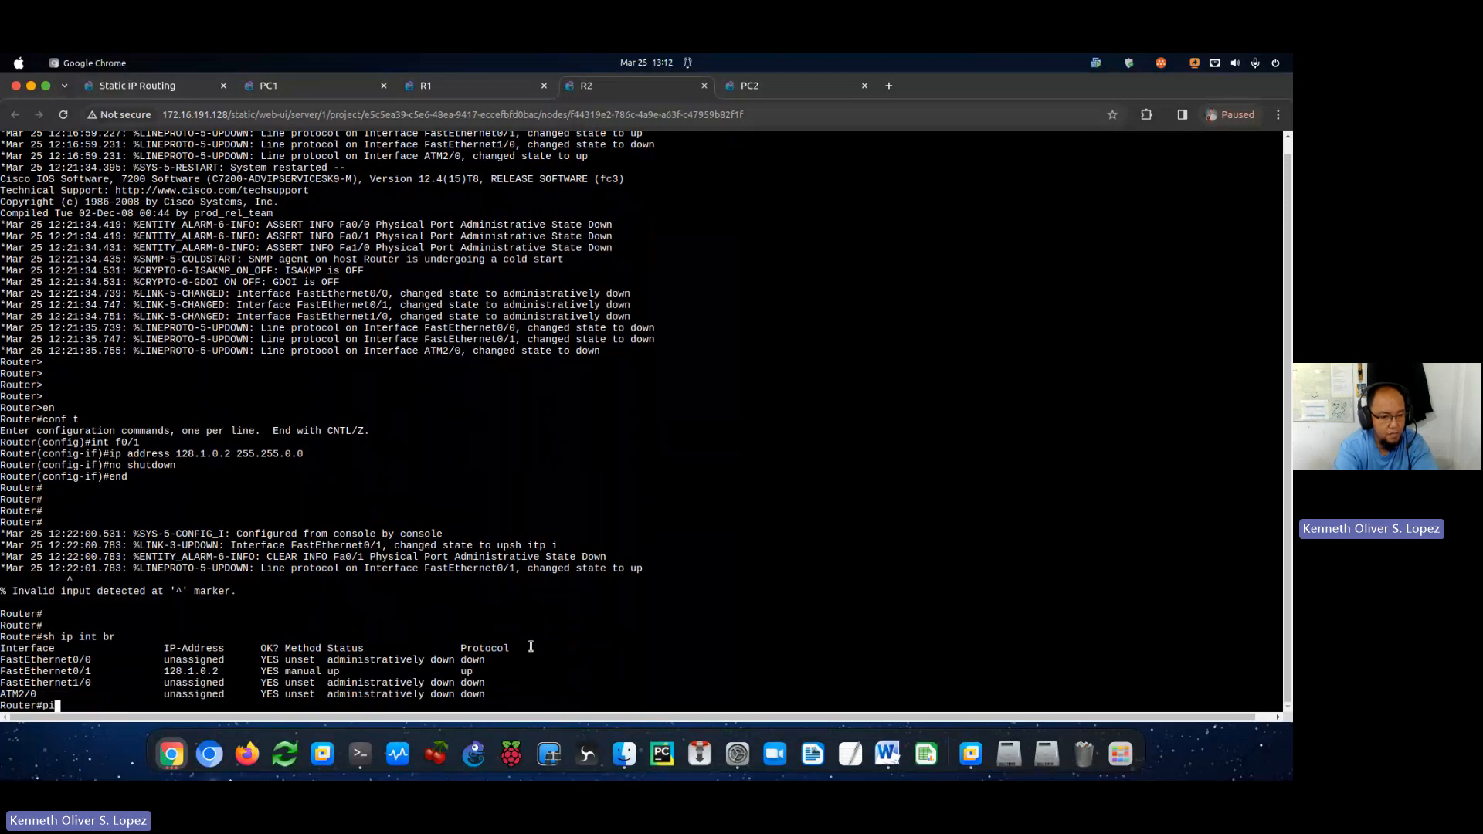
text(ng 128.1.0.2)
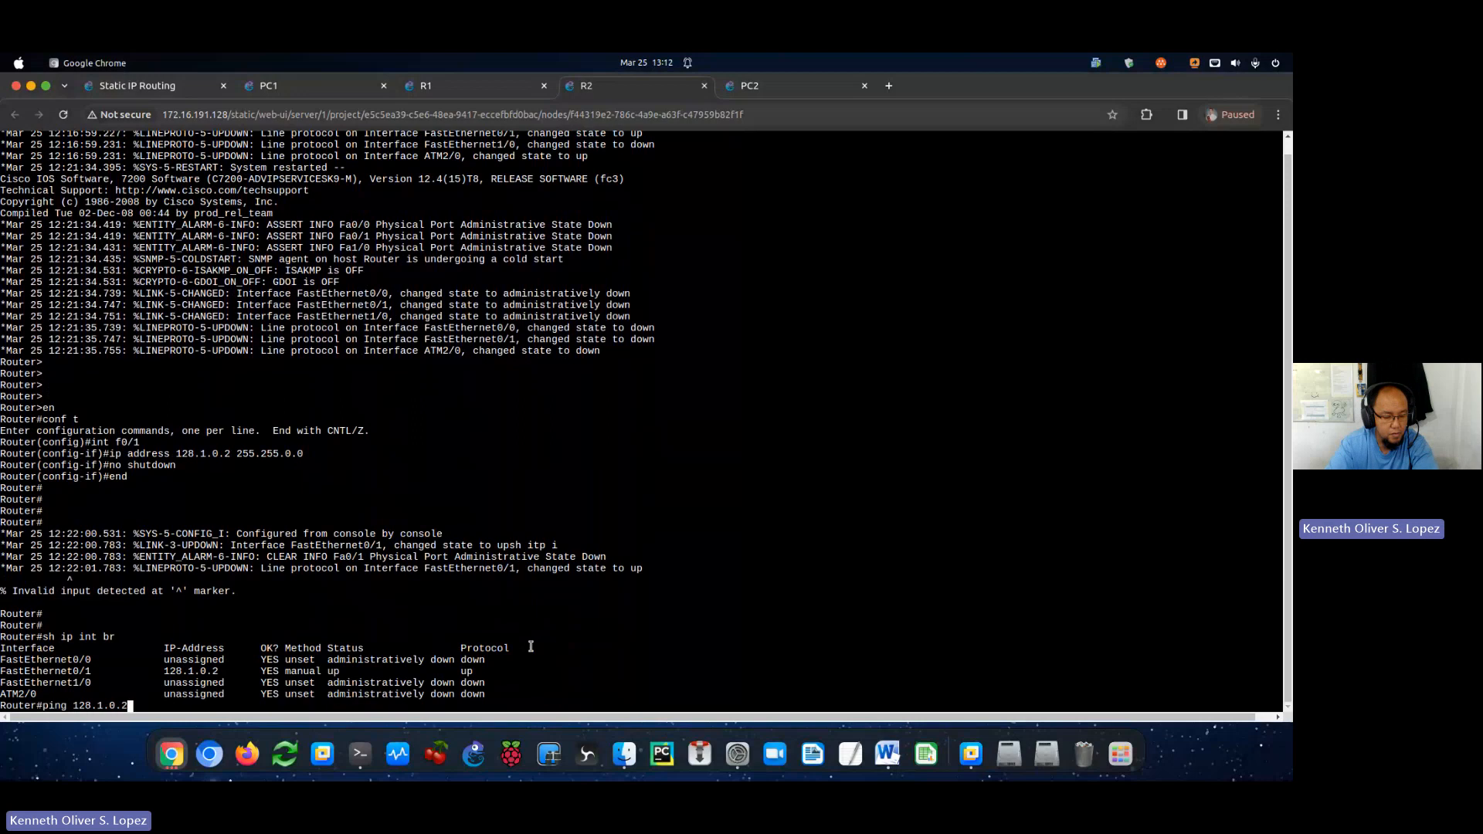
key(Return)
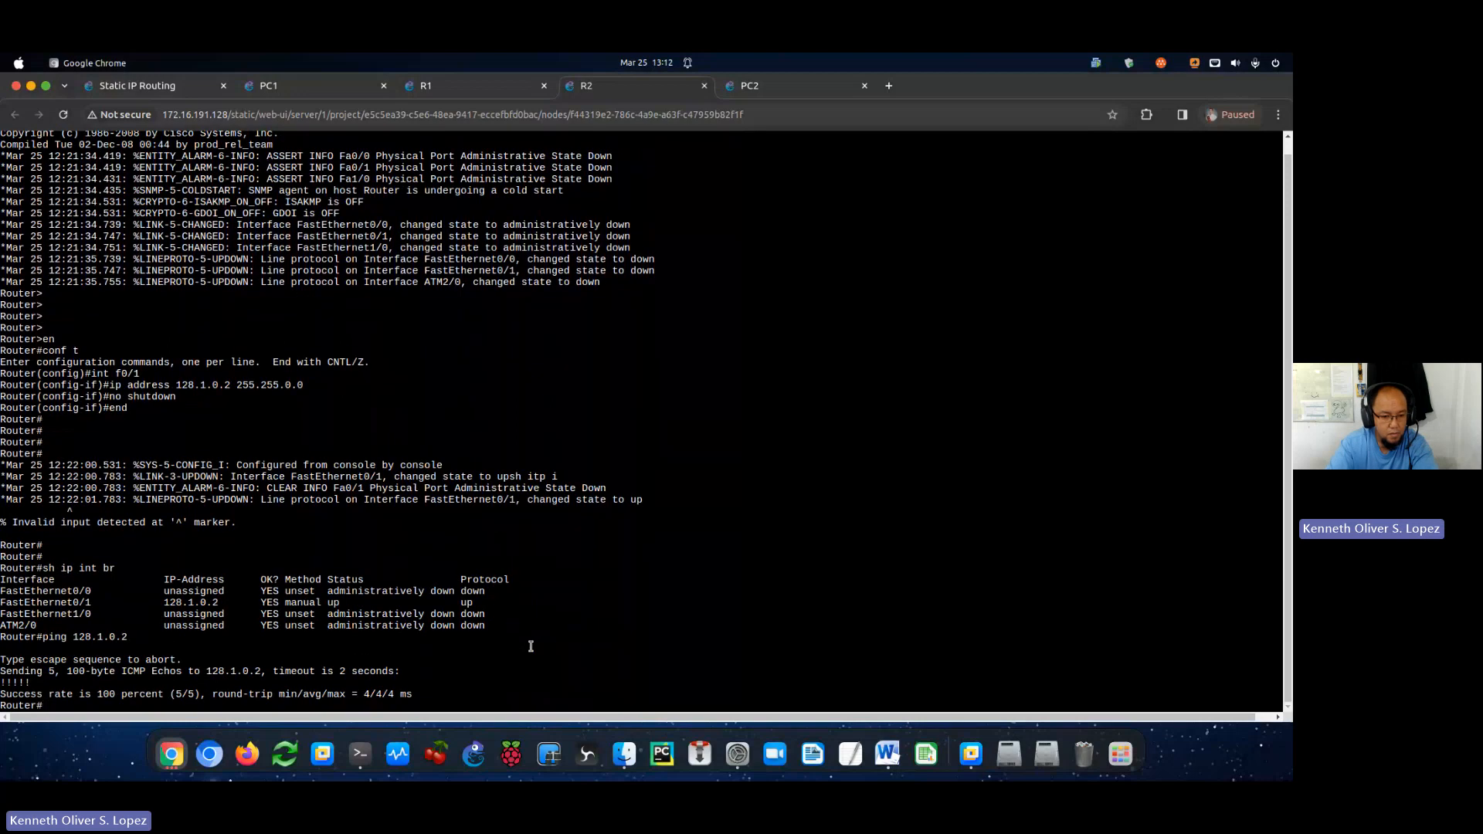
key(Up)
text(1)
key(Return)
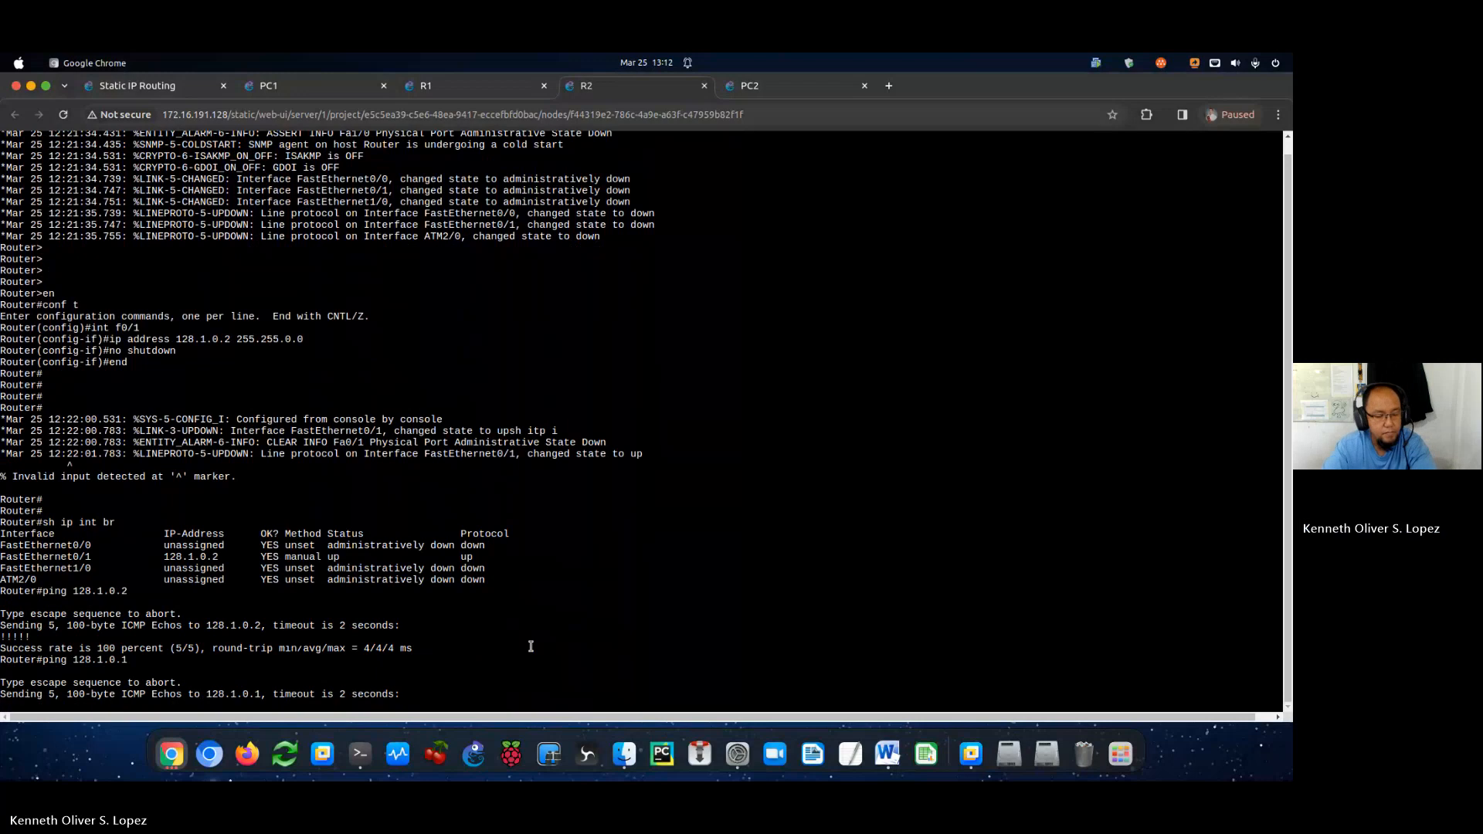
Ping 128.1.0.2 again from R1's console and compare the success rate with the previous attempt.
click(483, 85)
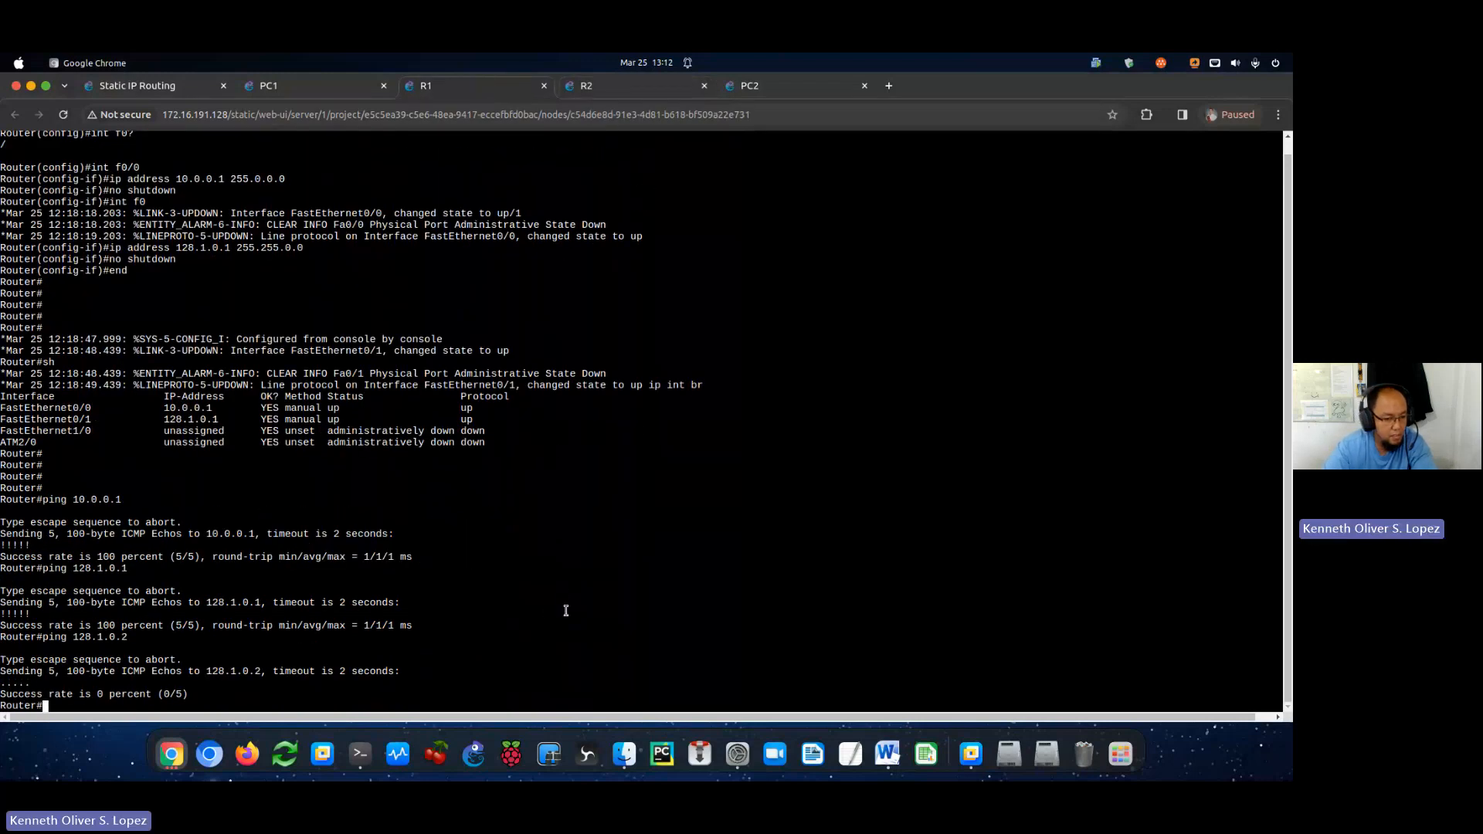
key(Up)
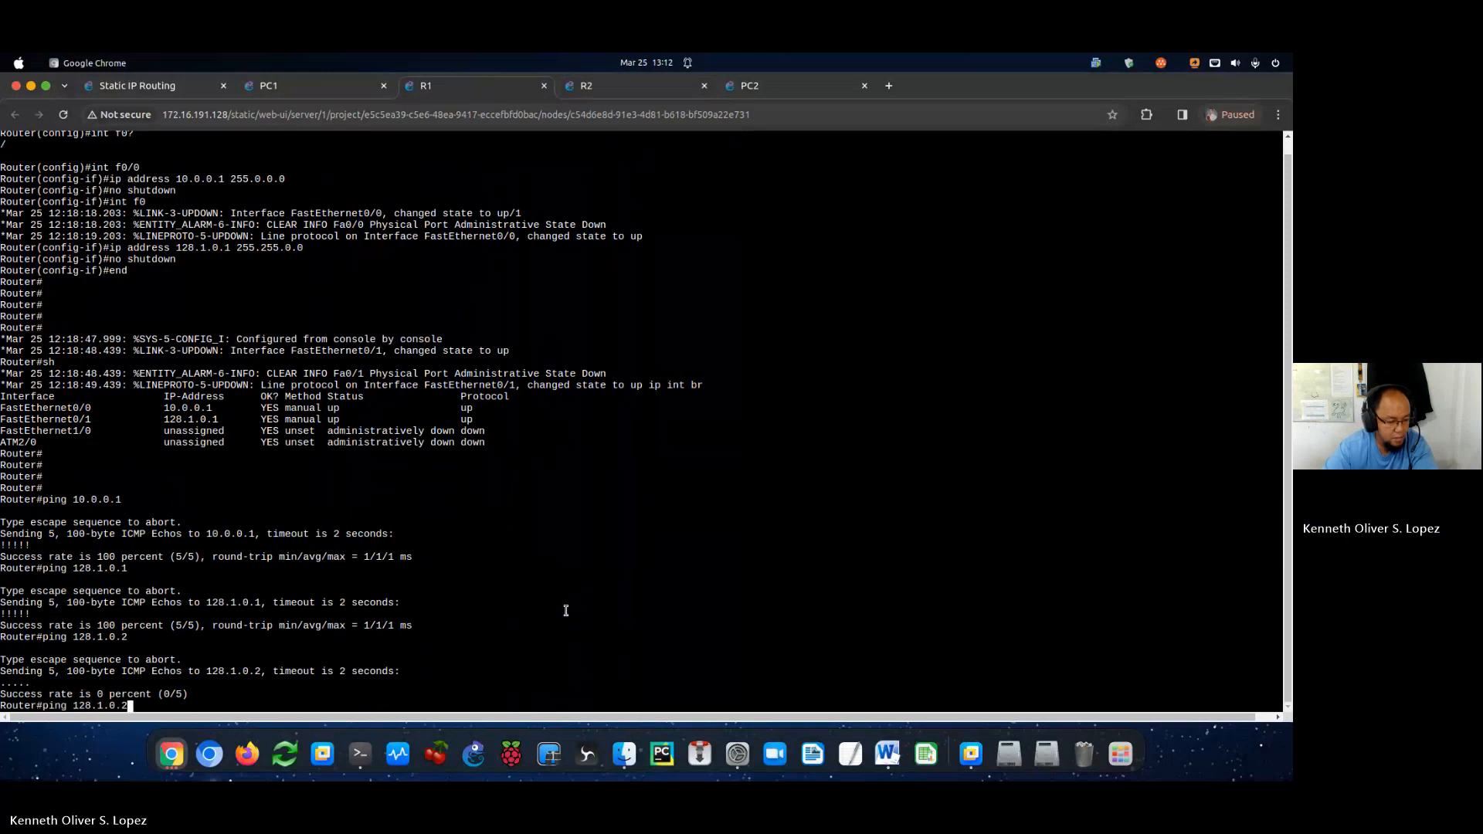
key(Return)
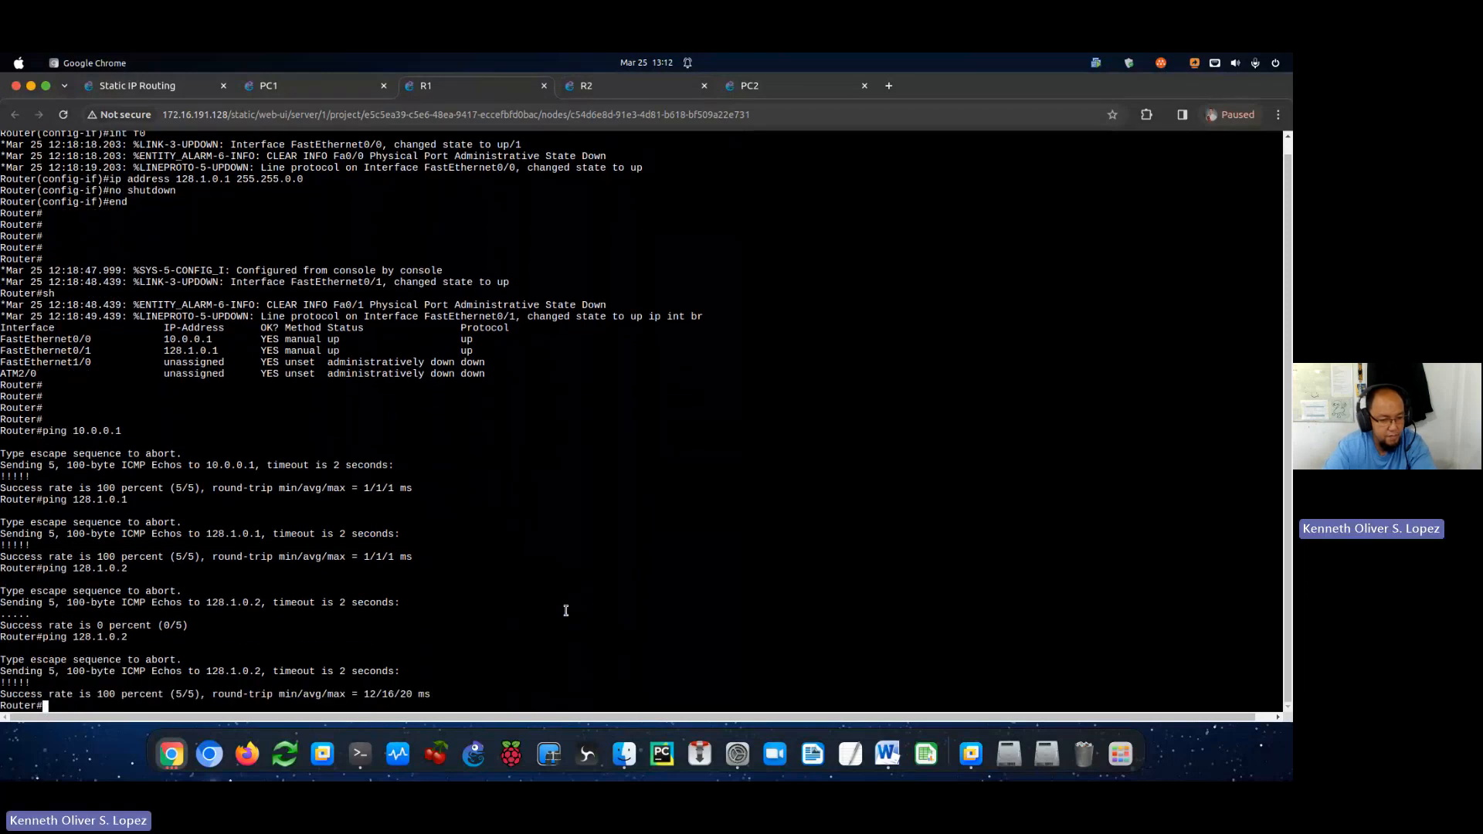
drag(199, 694, 144, 694)
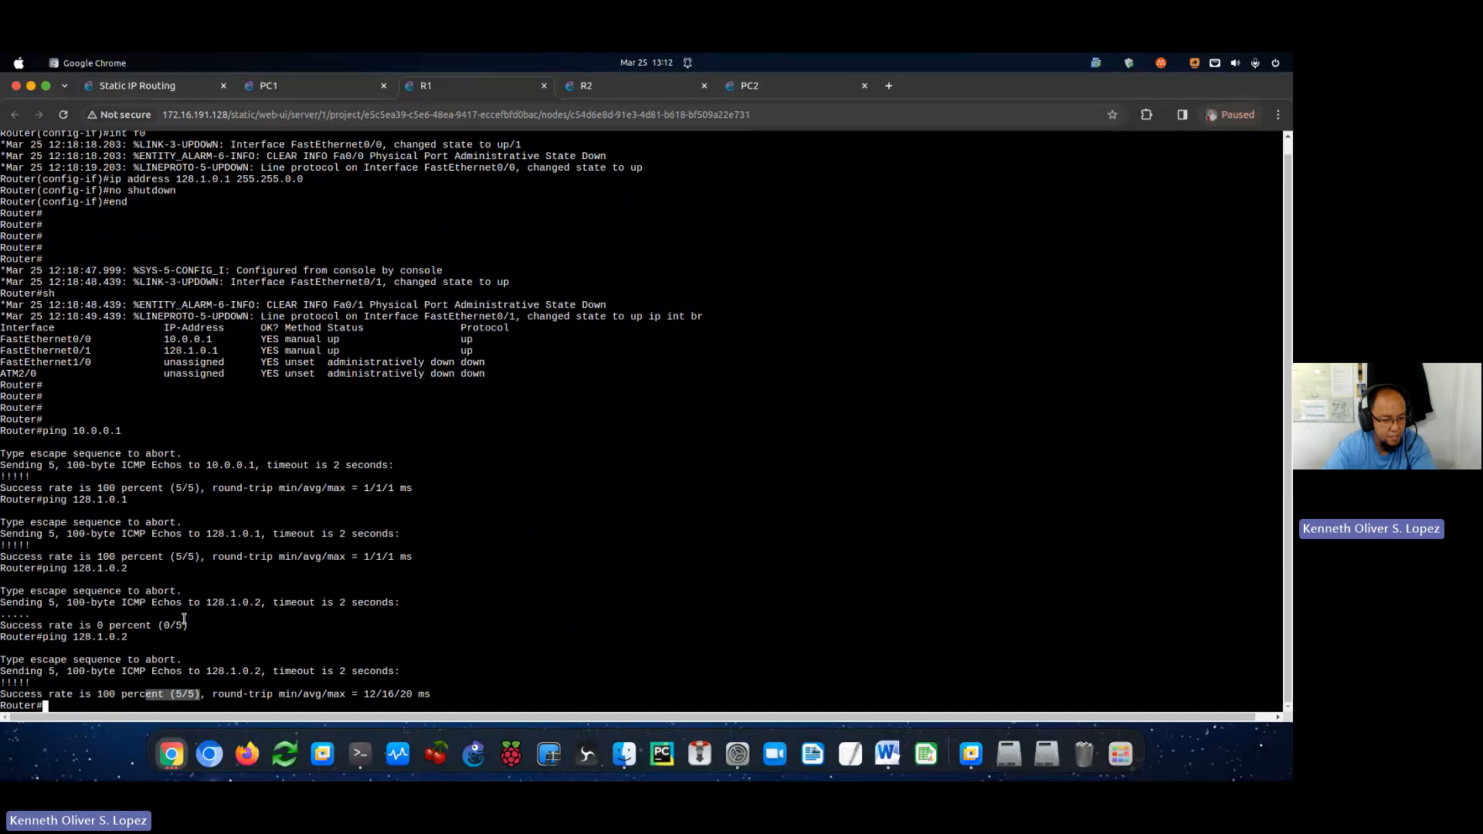
drag(192, 625, 132, 626)
click(305, 656)
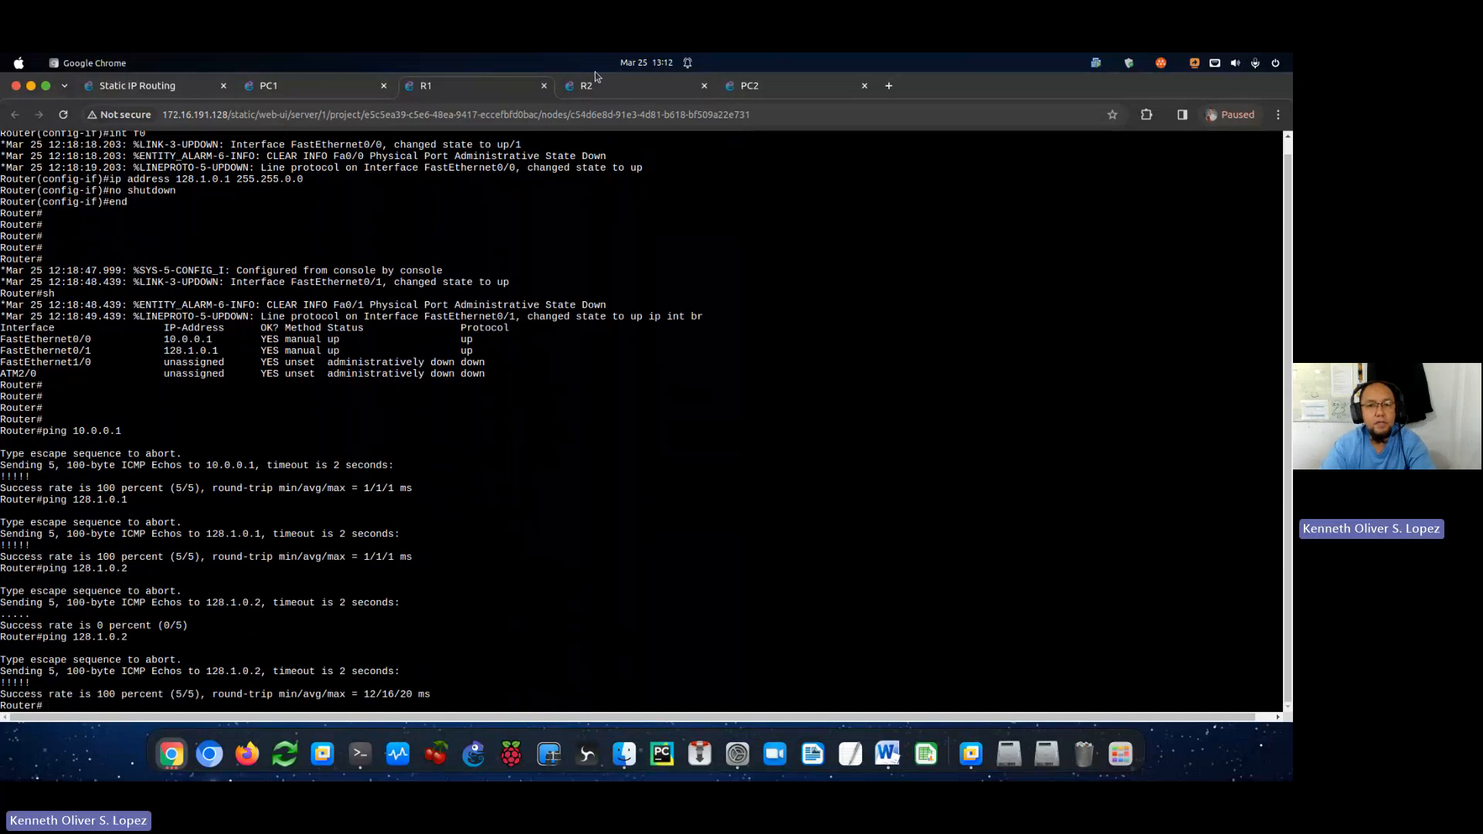
Review R2's ping output and the topology, and ping R2's address 128.1.0.2 from PC1's console.
click(604, 88)
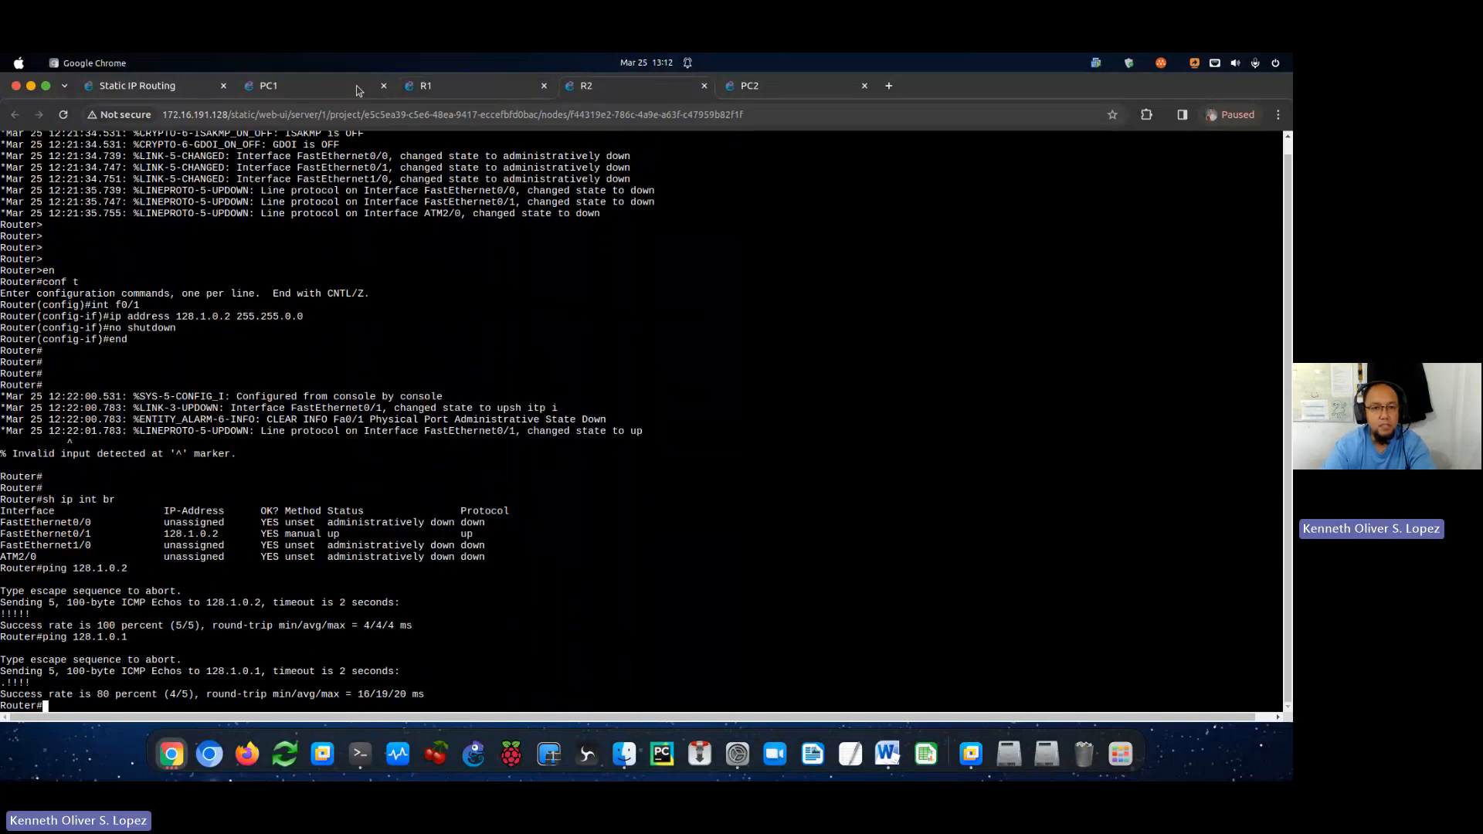
click(358, 90)
click(174, 87)
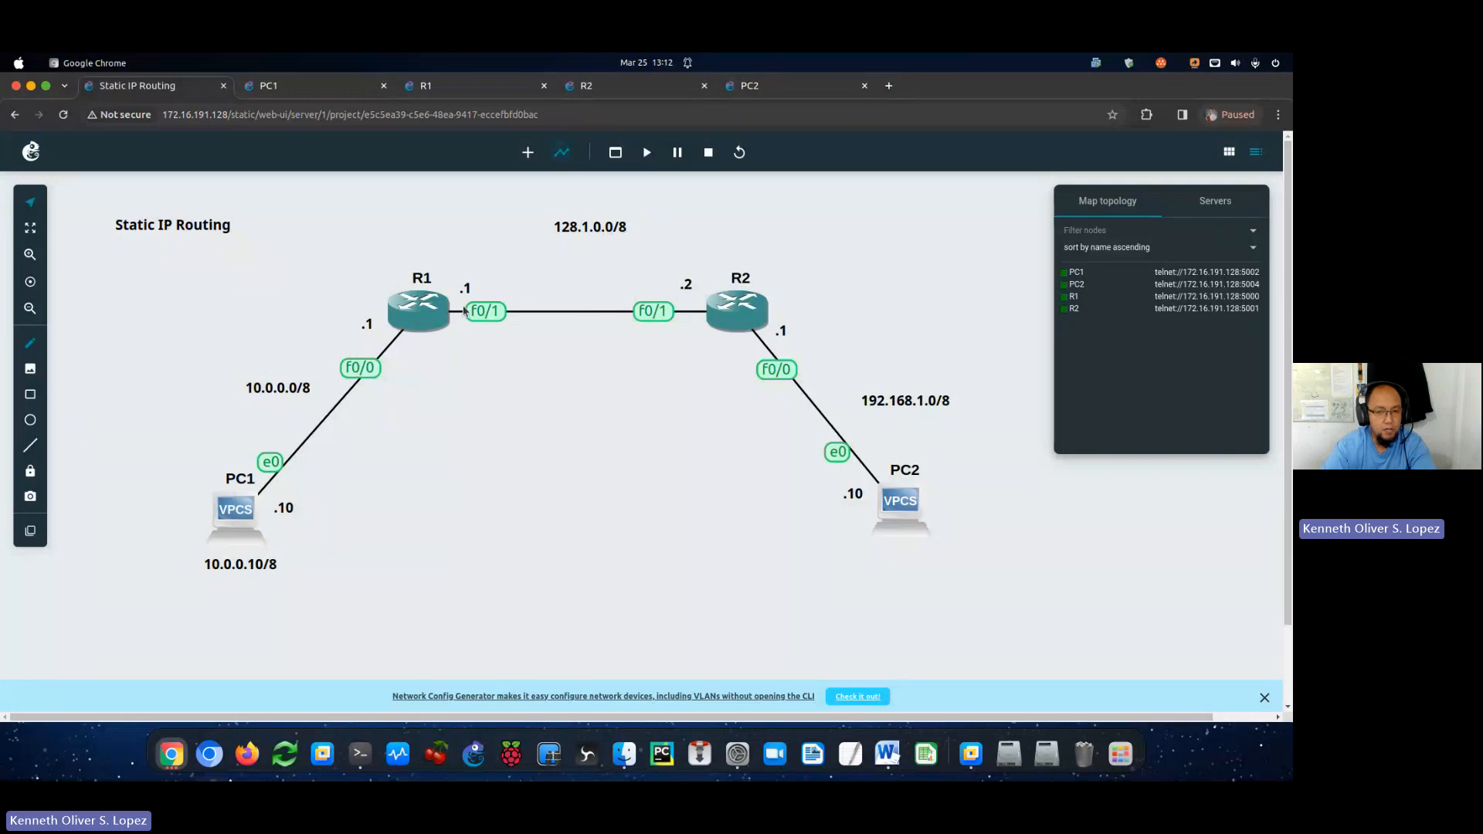
click(312, 88)
drag(128, 434, 5, 432)
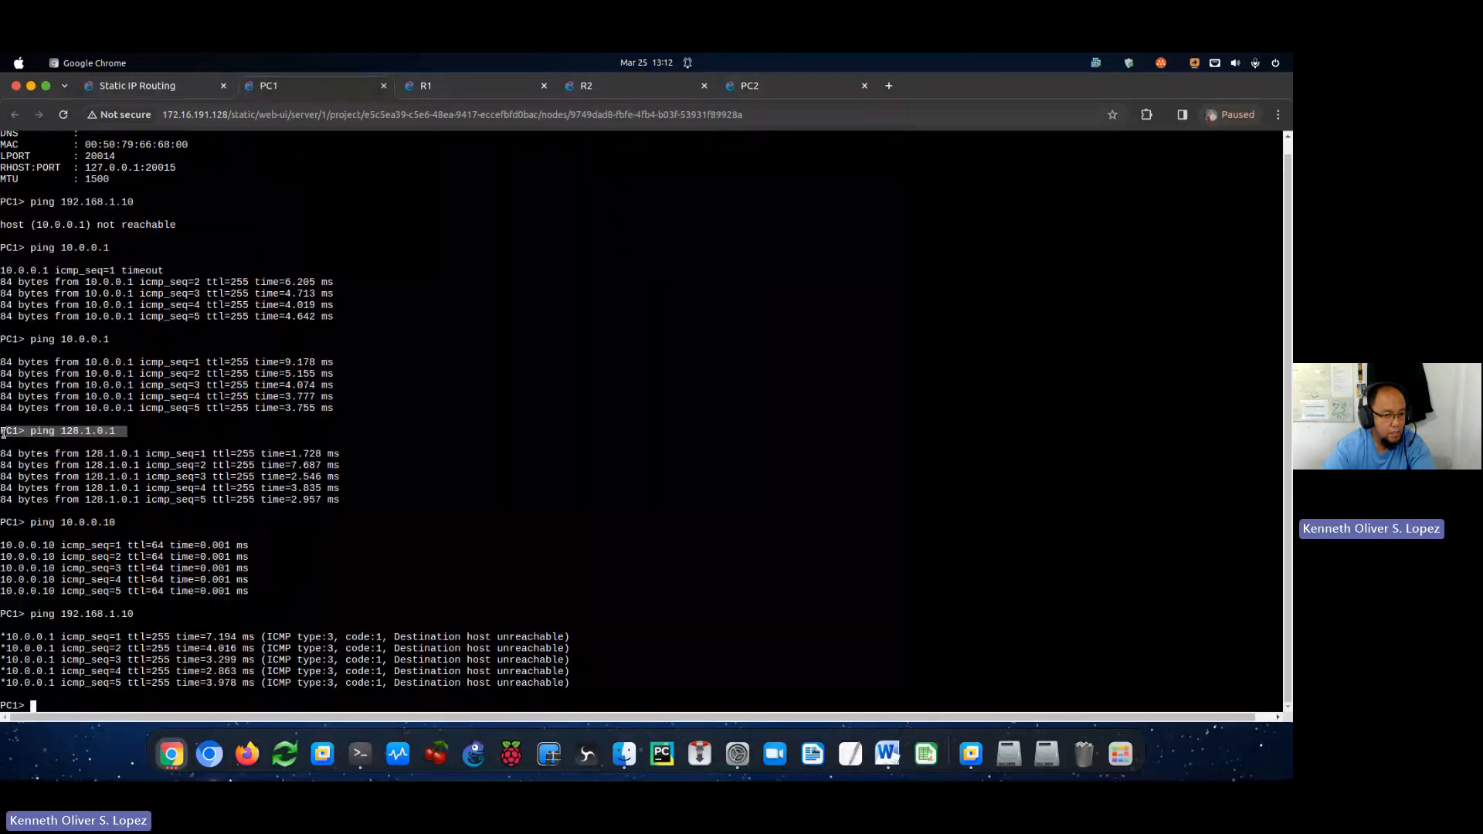
click(127, 703)
text(ping )
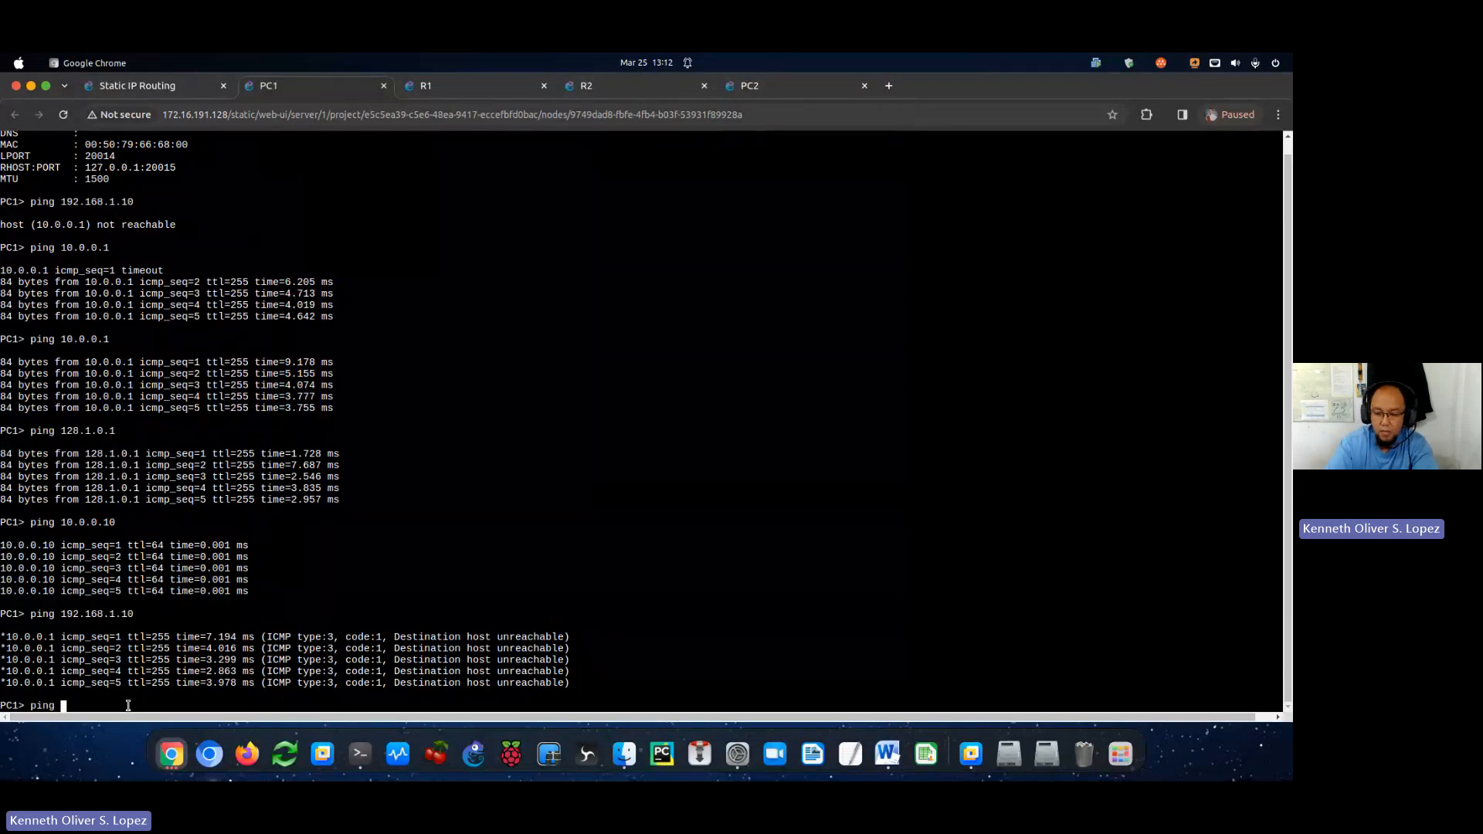
text(128.1.0.2)
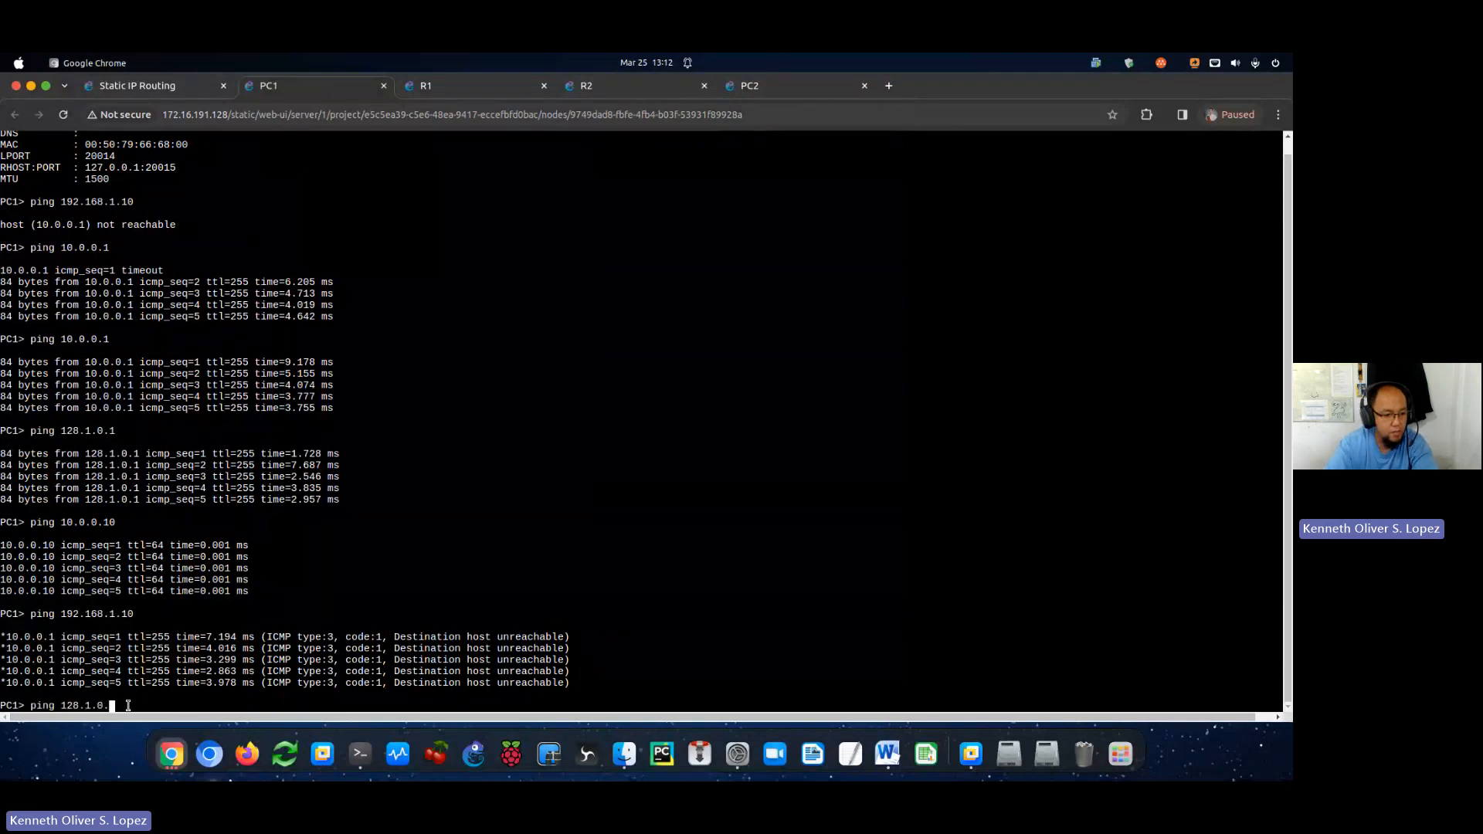
key(Return)
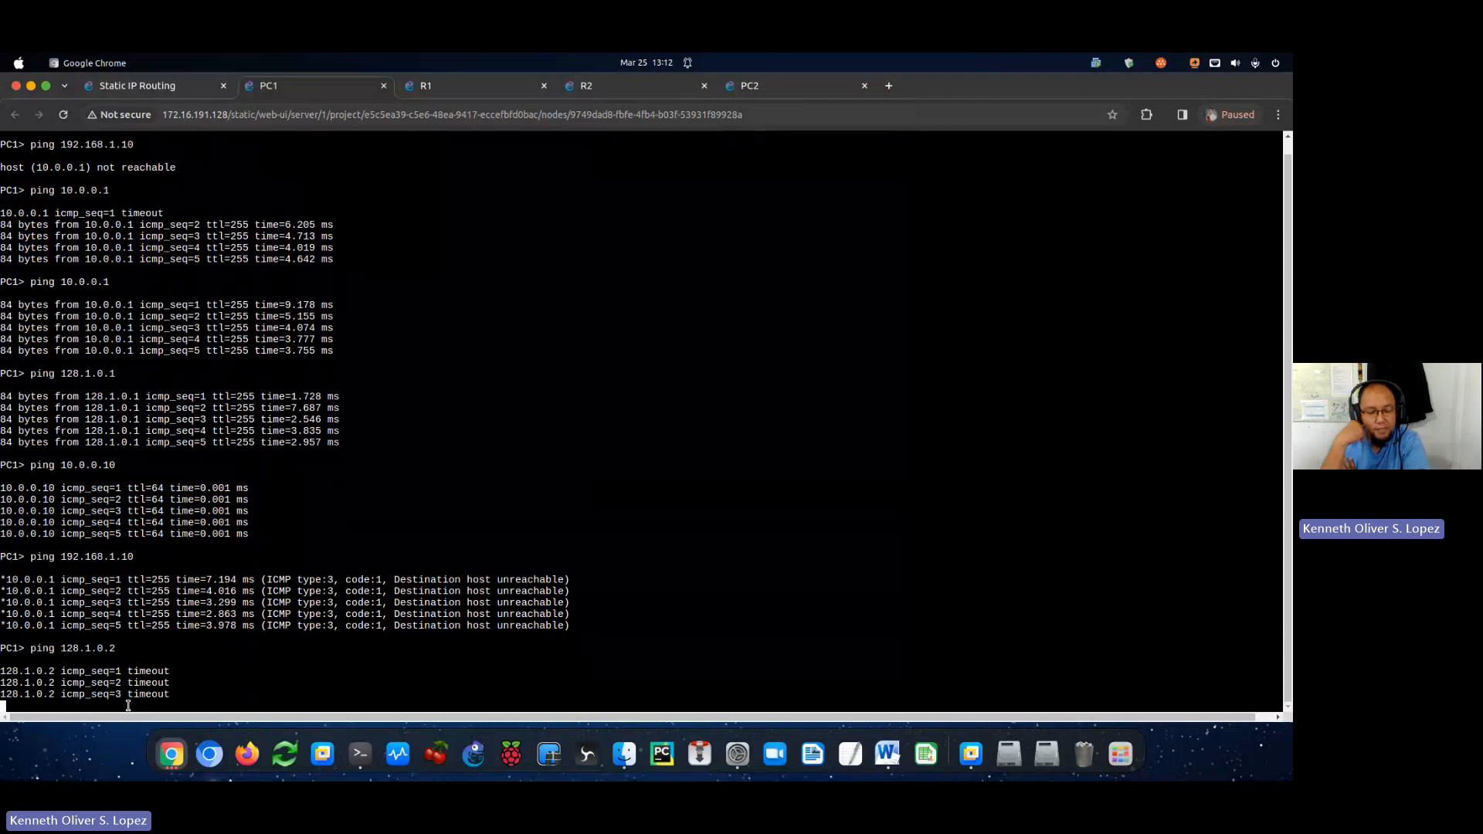
From PC2's console, ping its gateway address 192.168.1.1.
click(584, 91)
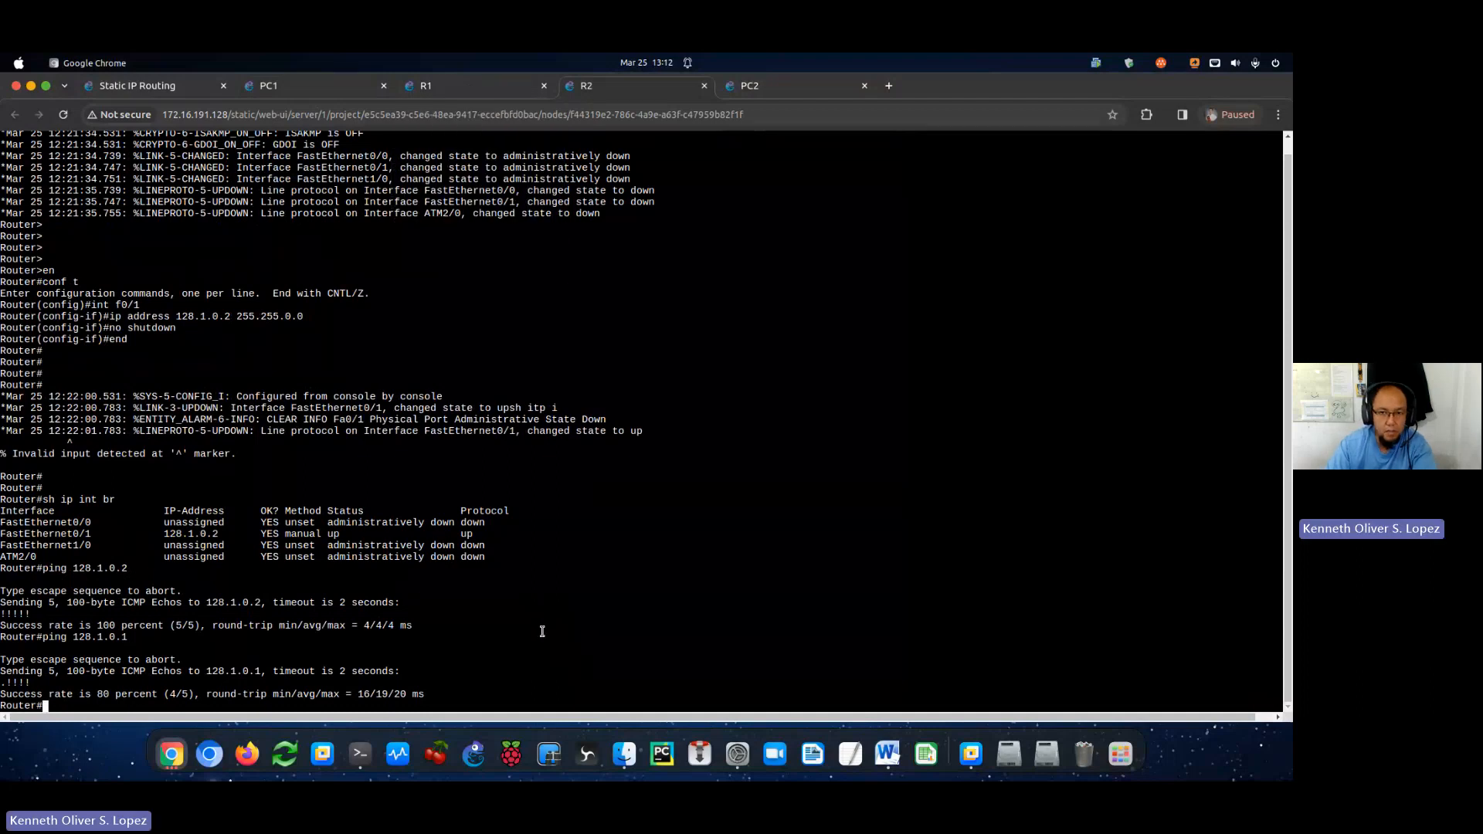
click(767, 85)
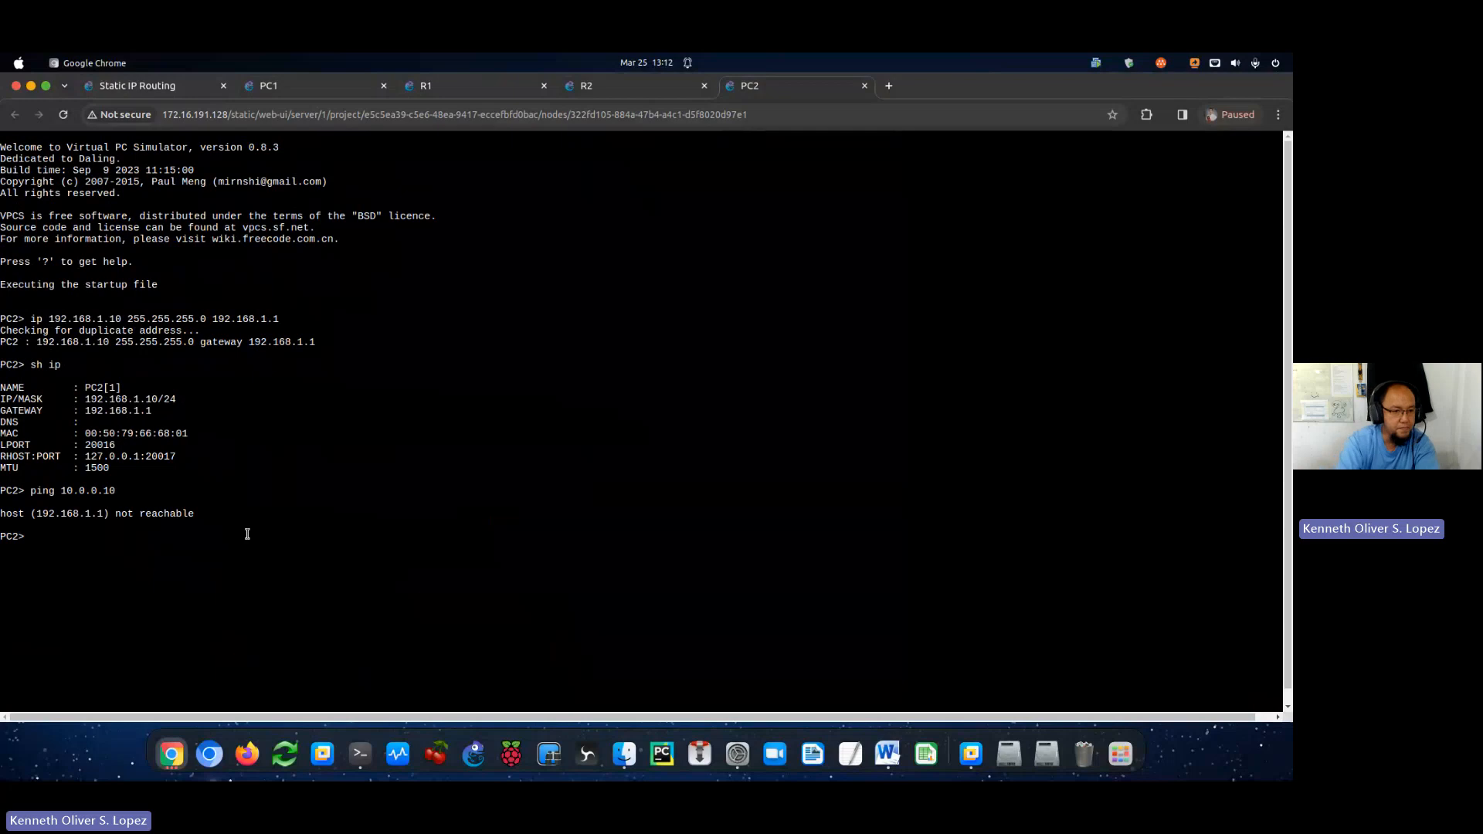
text(ping 19)
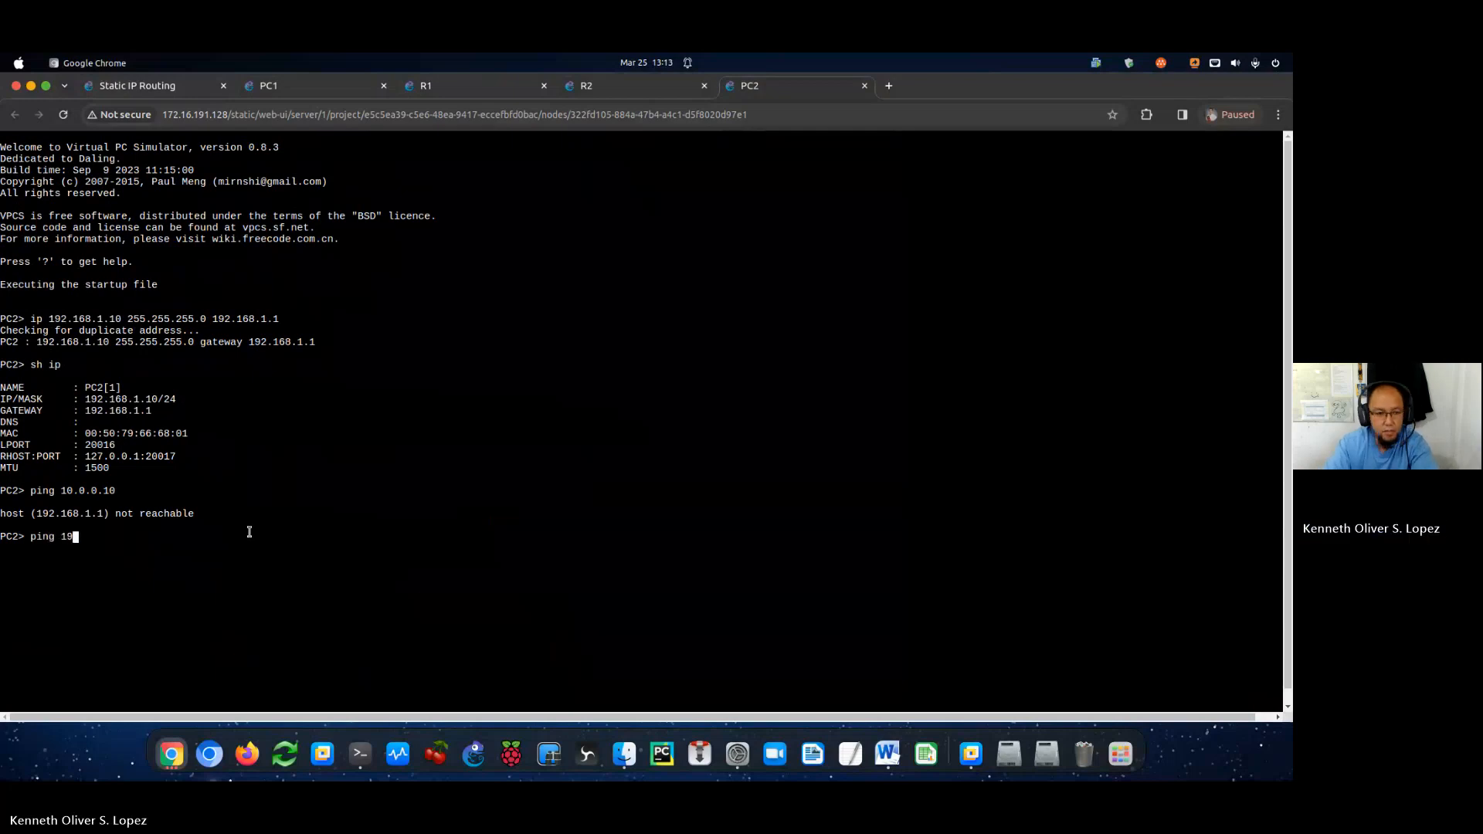
text(2.168.1.1)
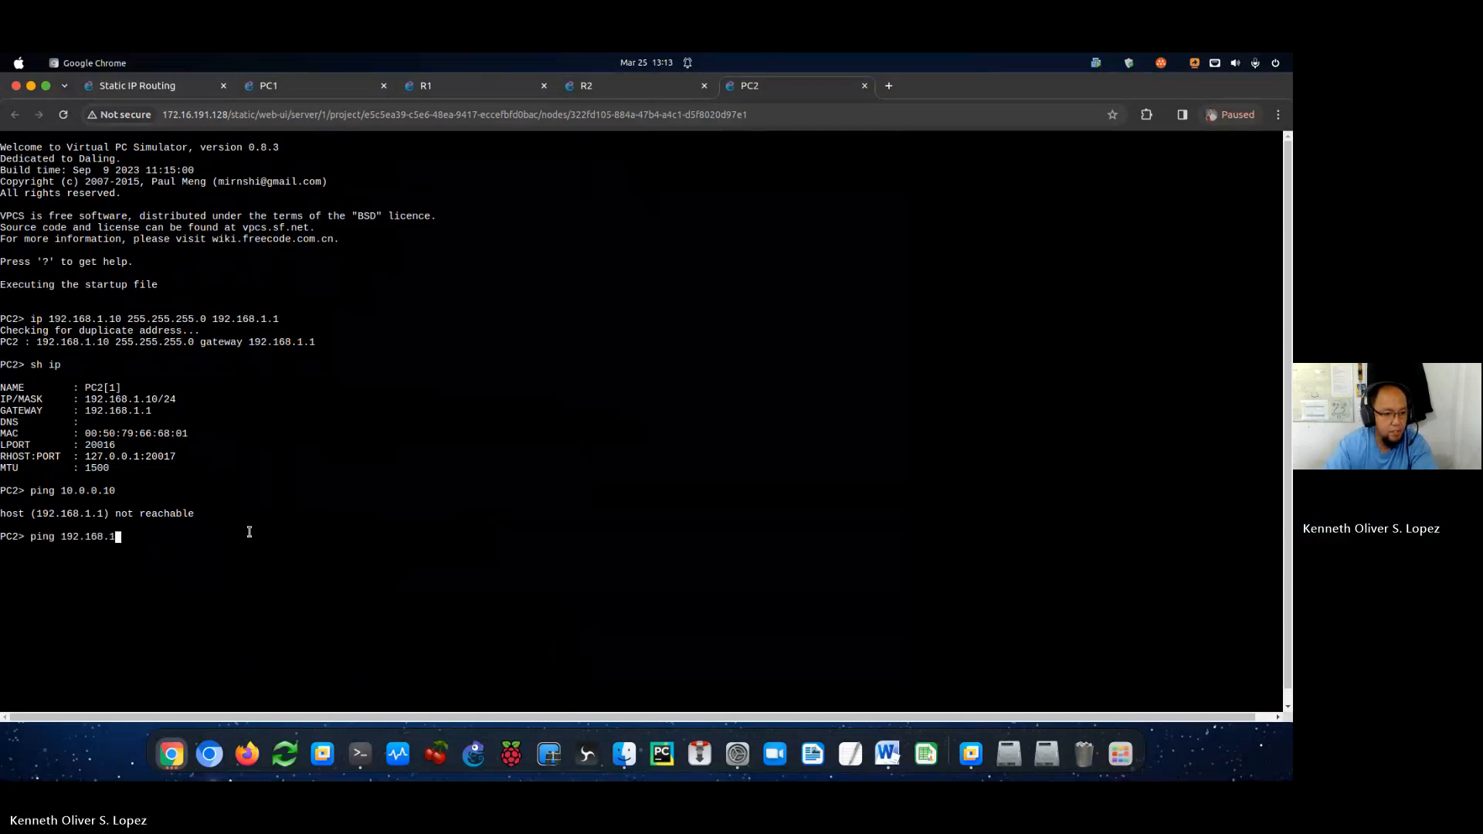
key(Return)
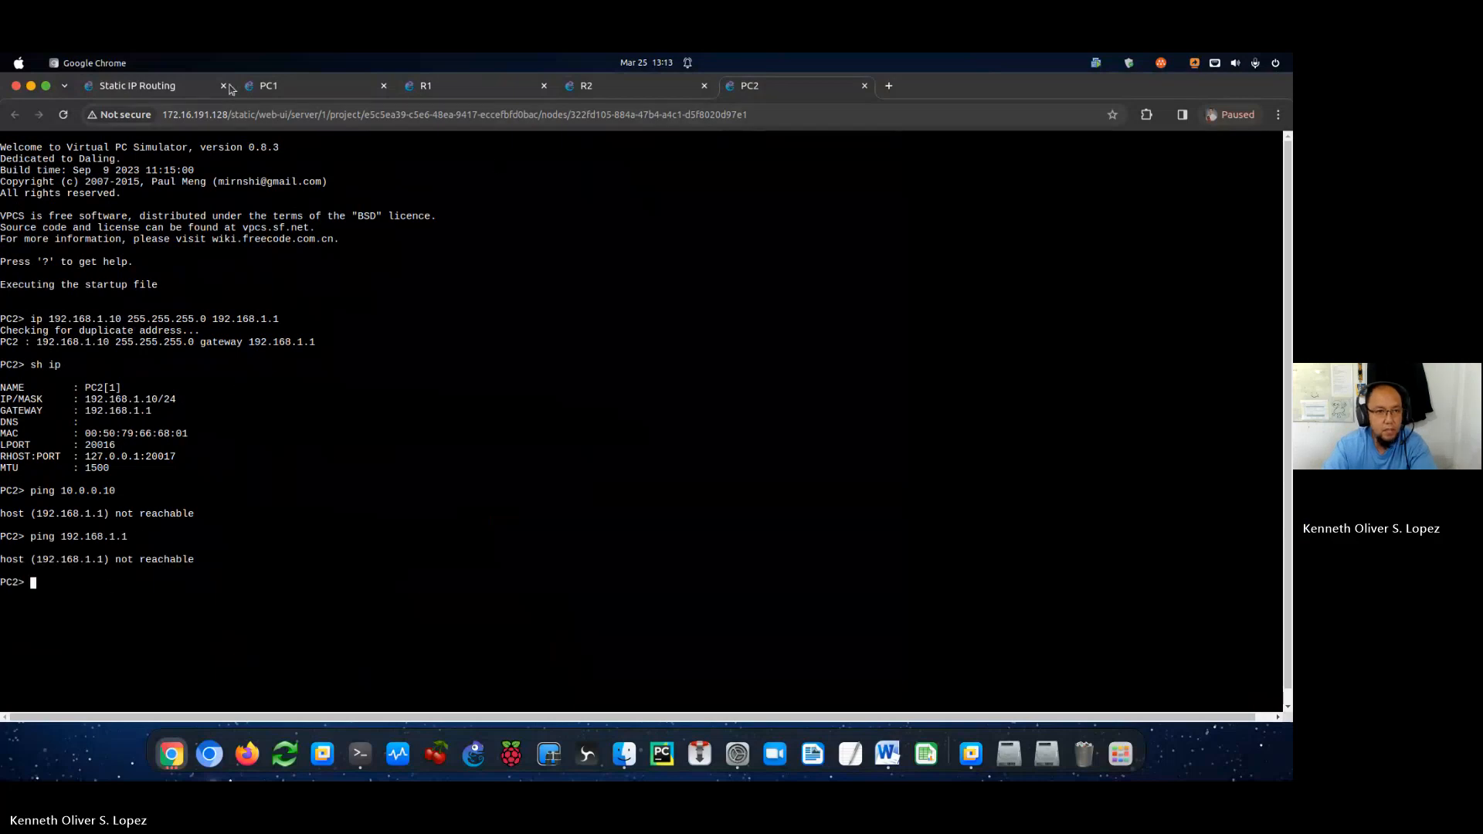
Check R2's link to PC2 in the topology and enter interface f0/0 configuration in R2's console with conf t and int f0/0.
click(174, 87)
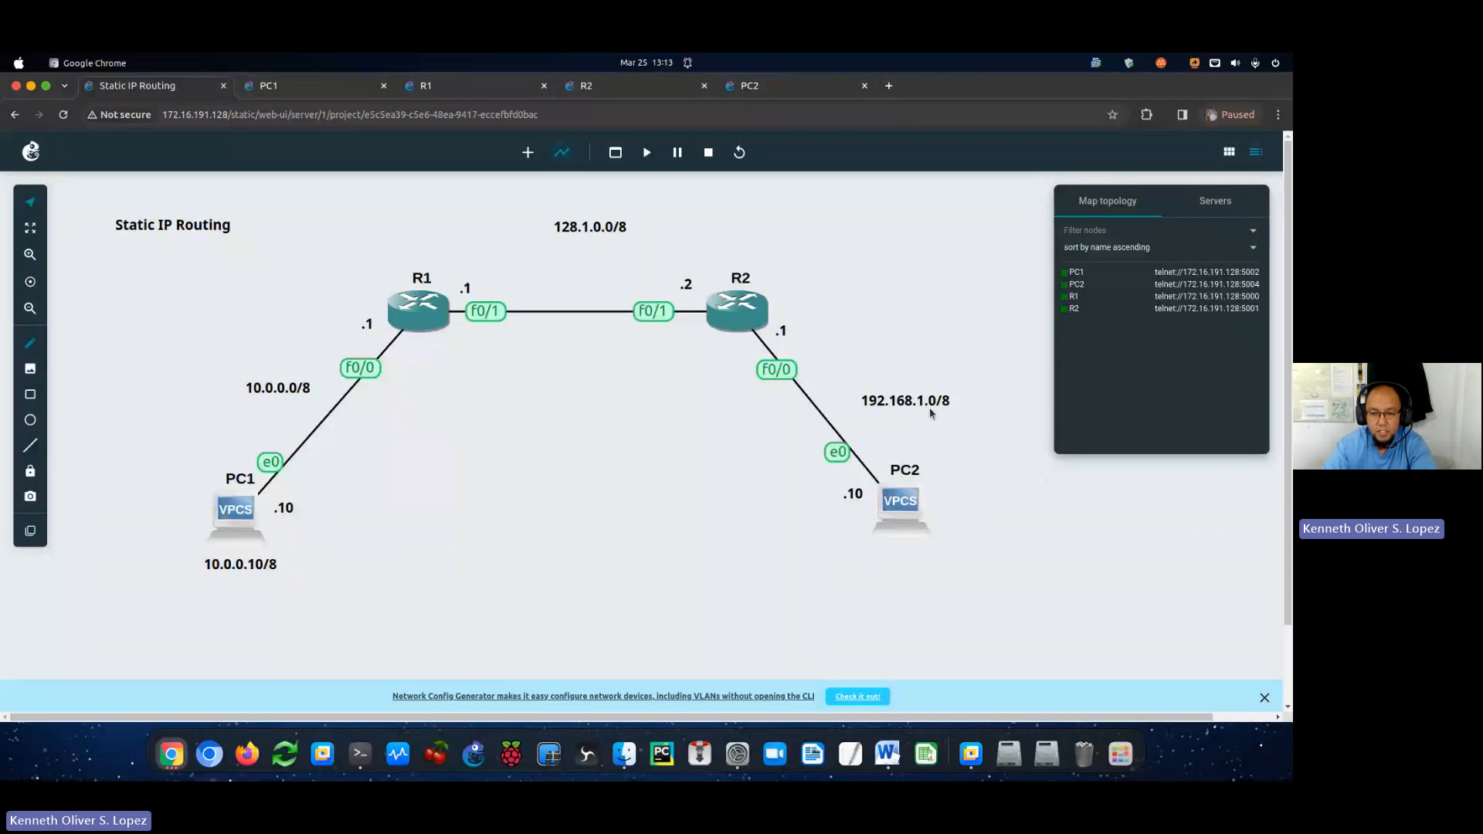
click(756, 324)
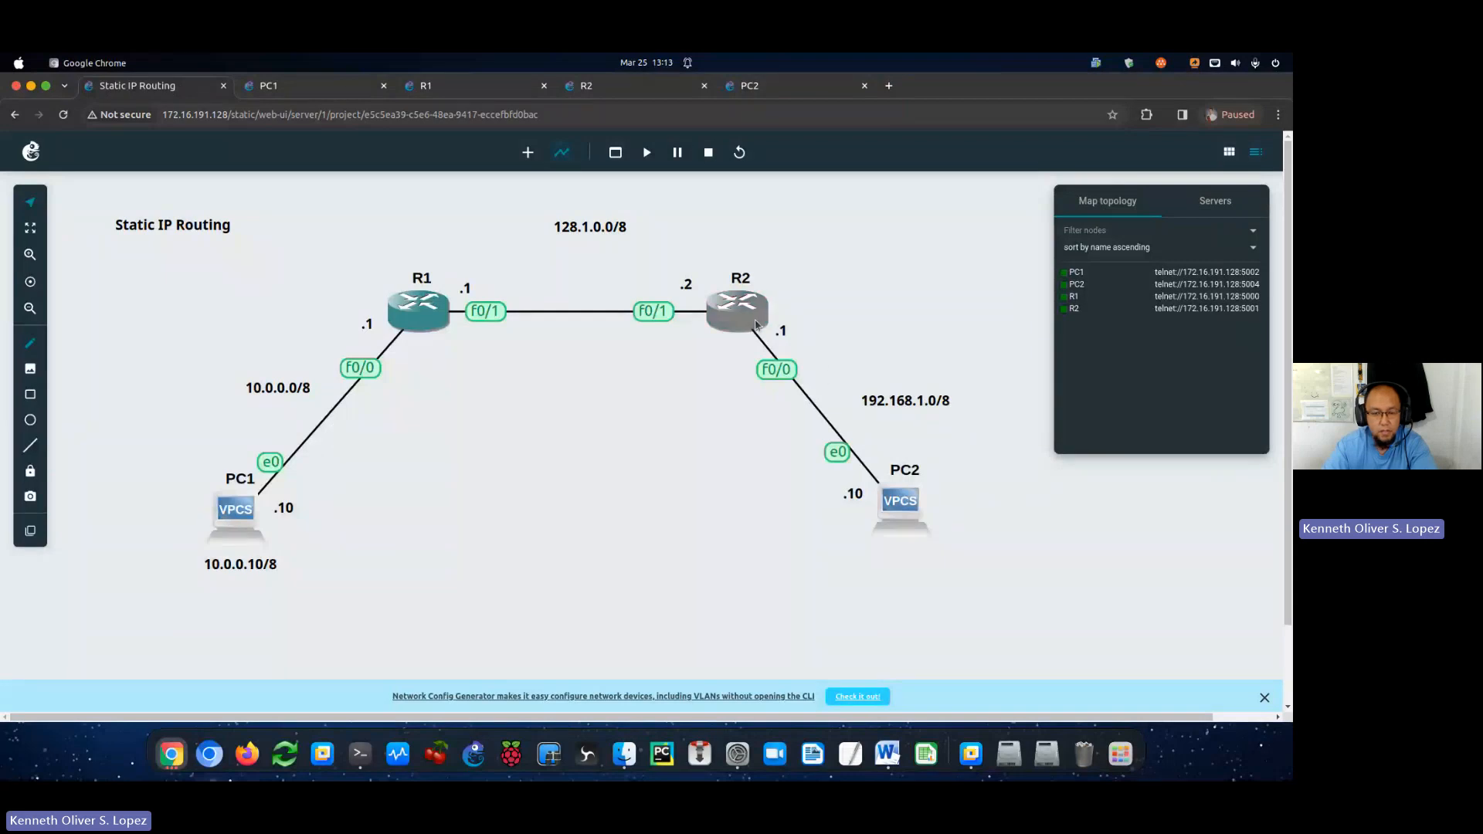
click(637, 80)
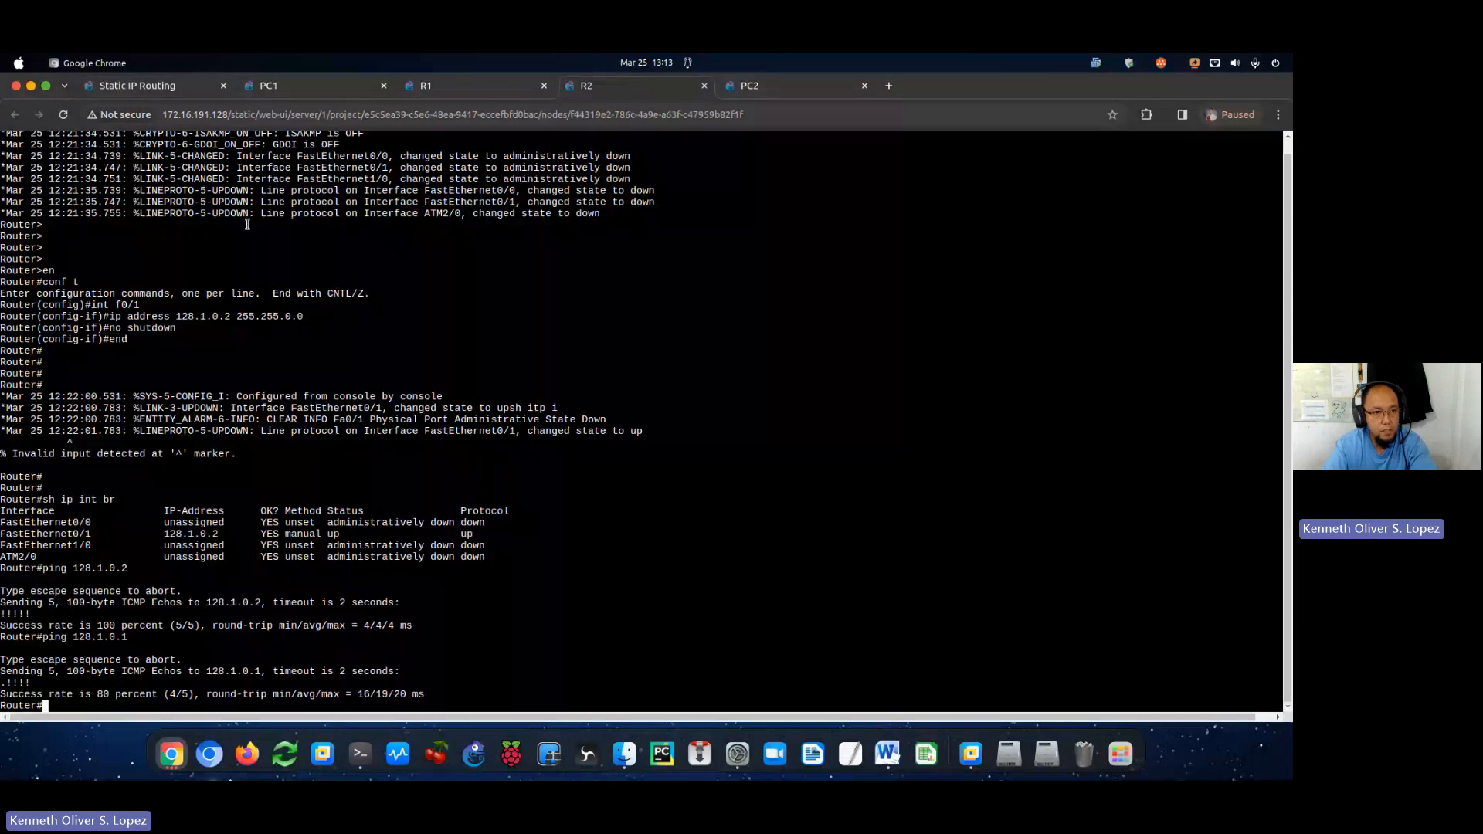
click(166, 92)
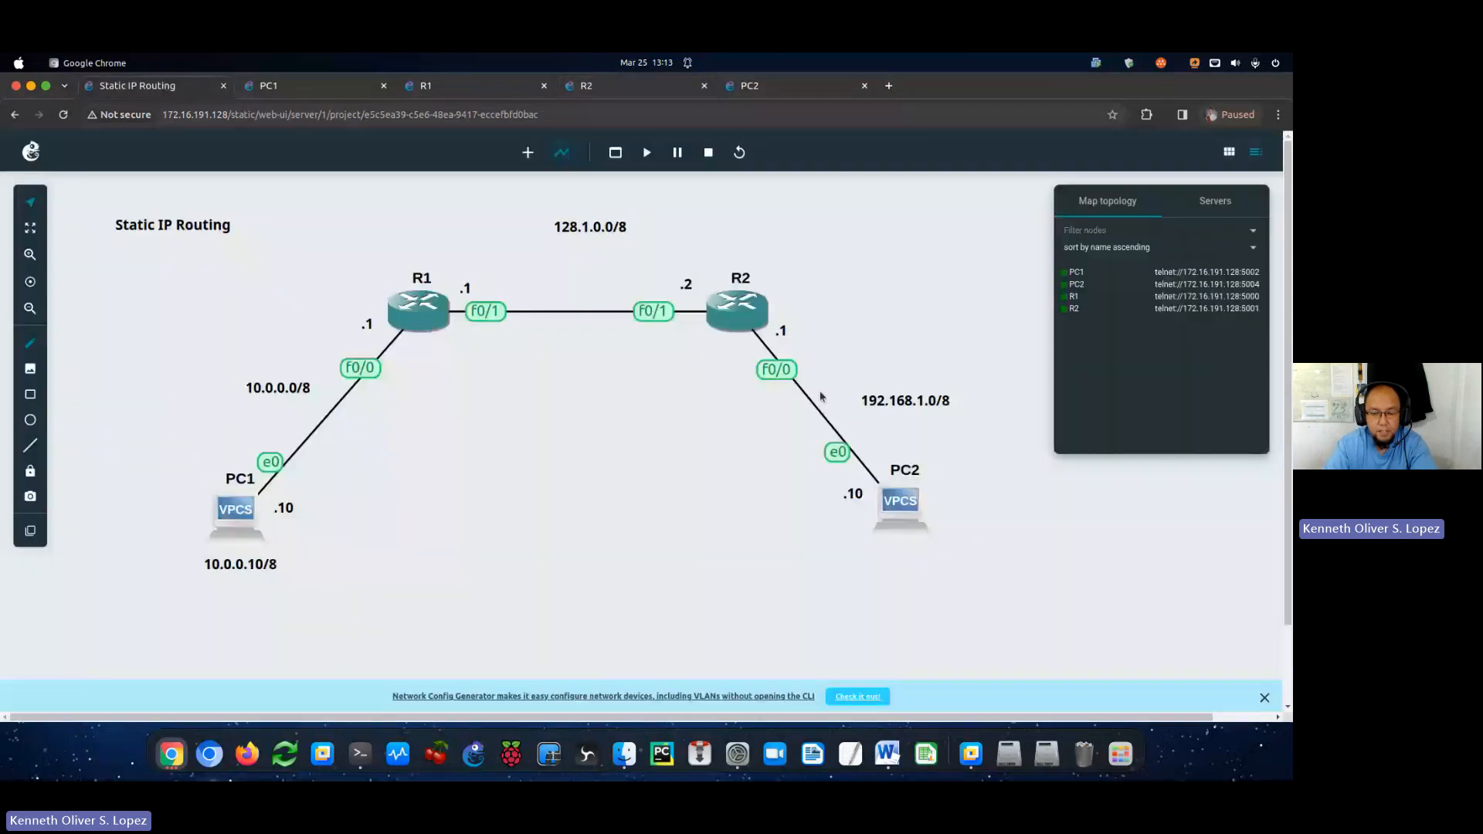
click(597, 90)
text(conf)
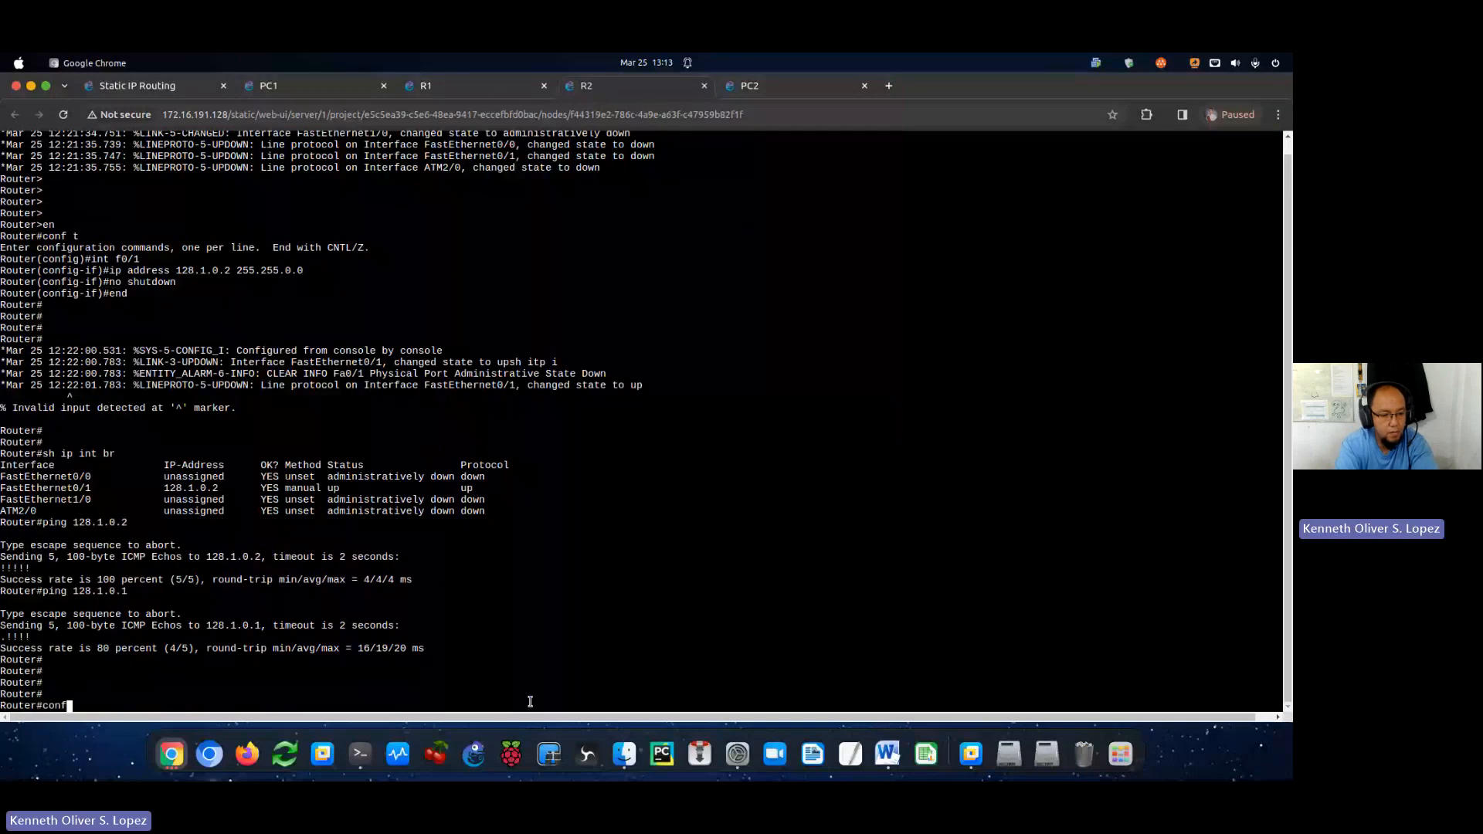
text( t)
key(Return)
text(ig)#int f0/0)
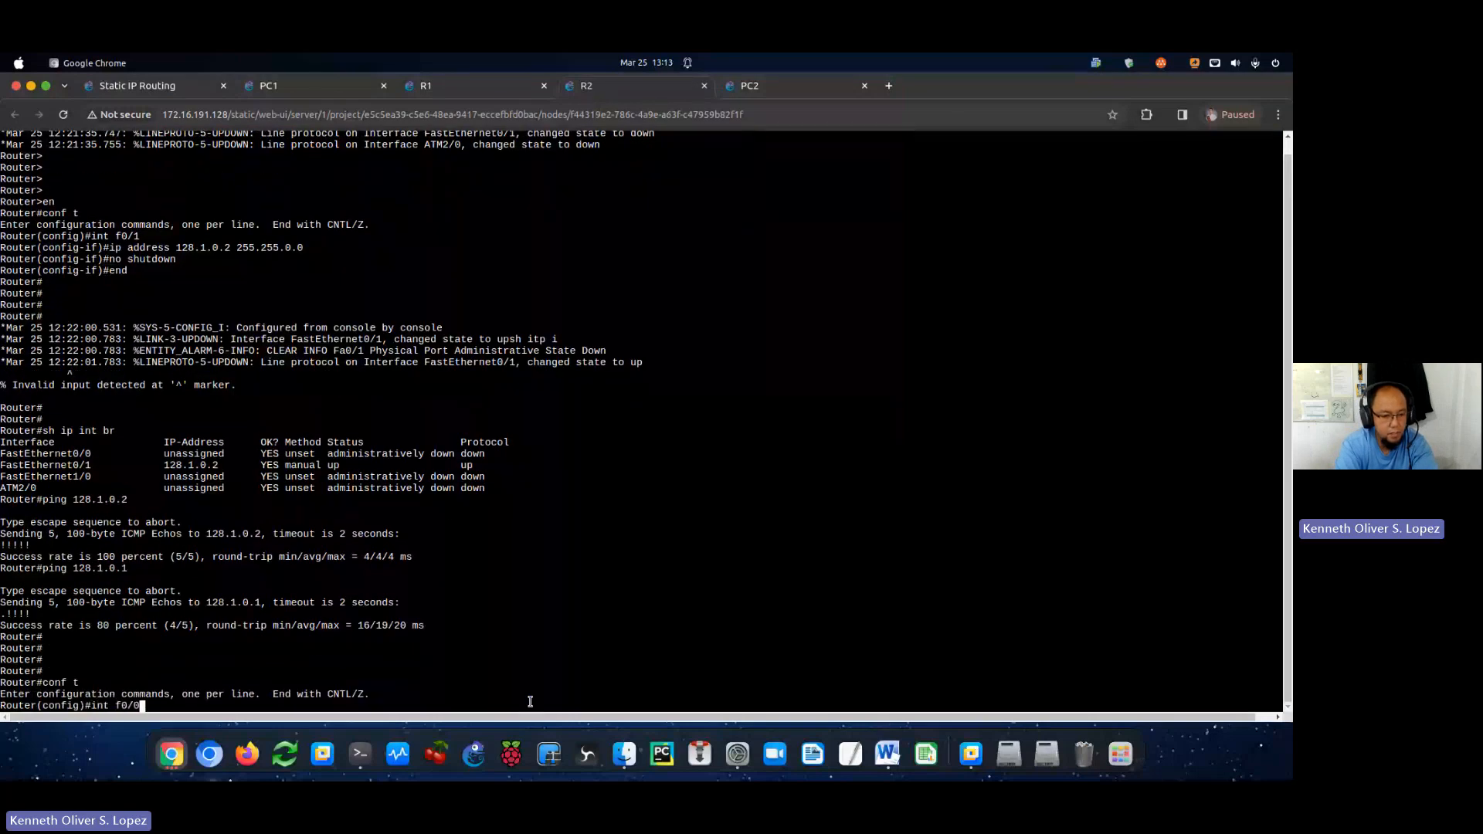
key(Return)
Assign 192.168.1.1 with mask 255.255.255.0 to R2's interface f0/0, enable it with no shutdown and end configuration mode.
text(ip address)
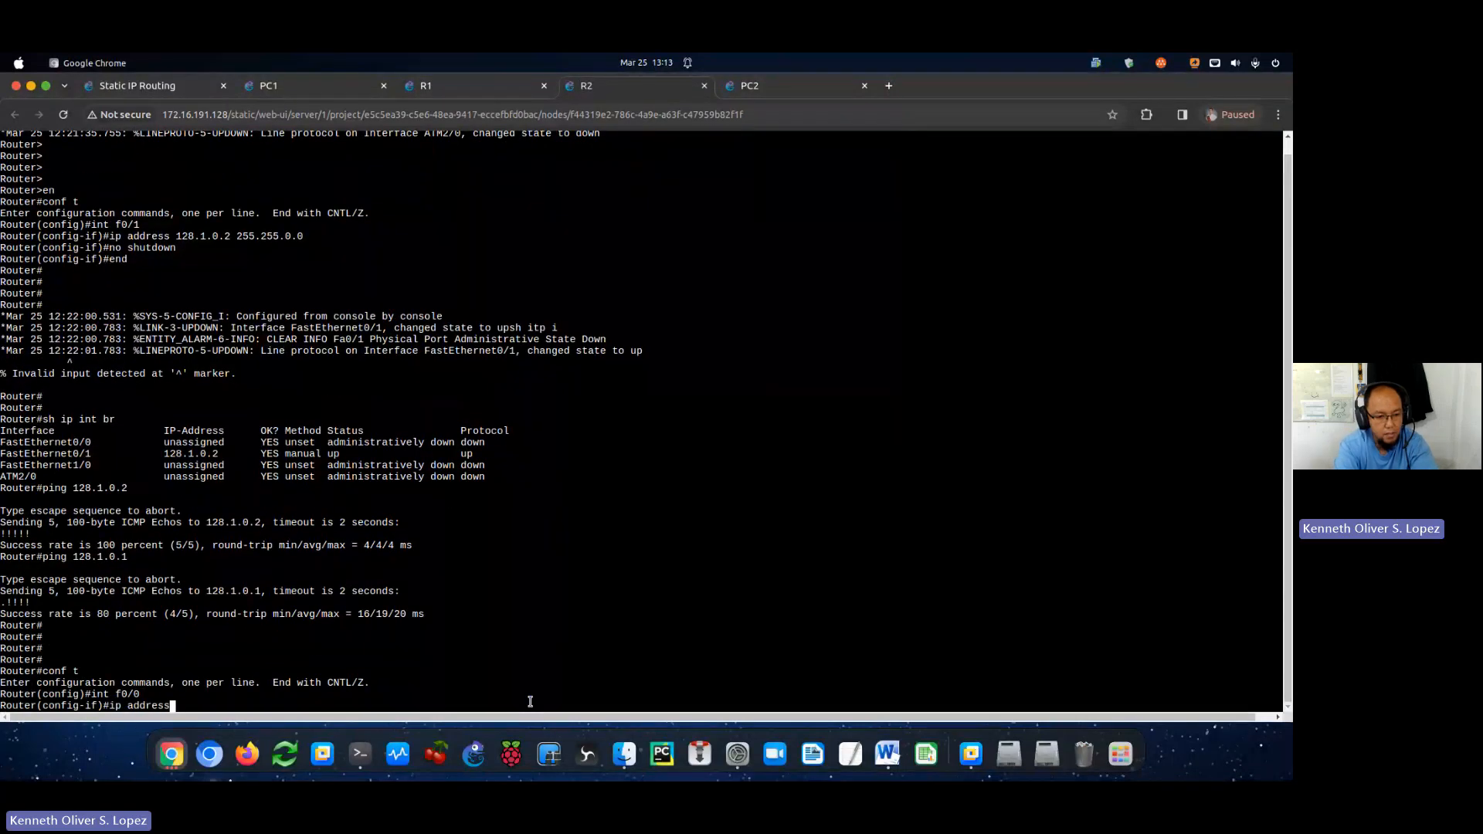
text( 192)
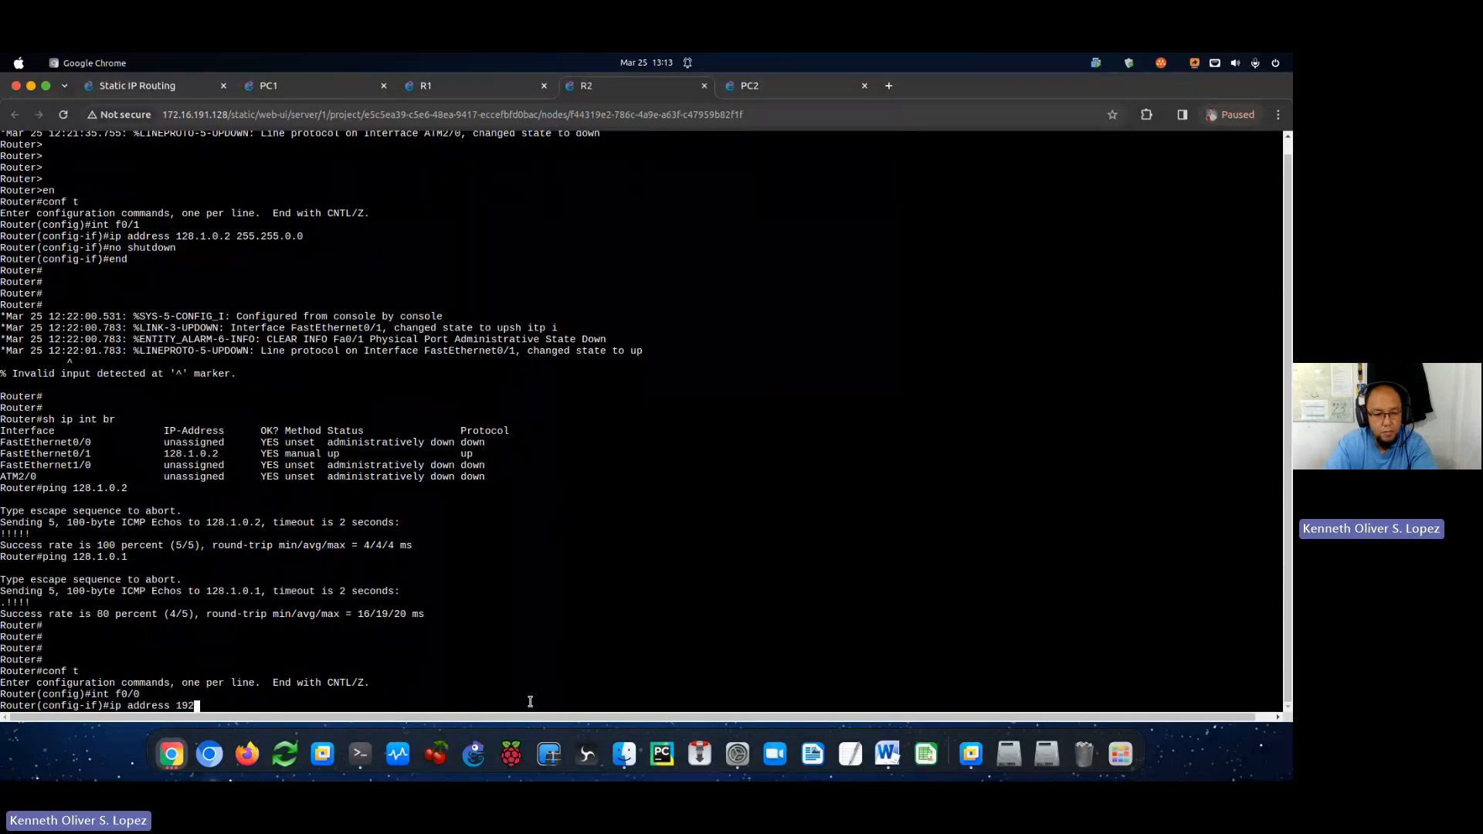
text(.168.1.1 25)
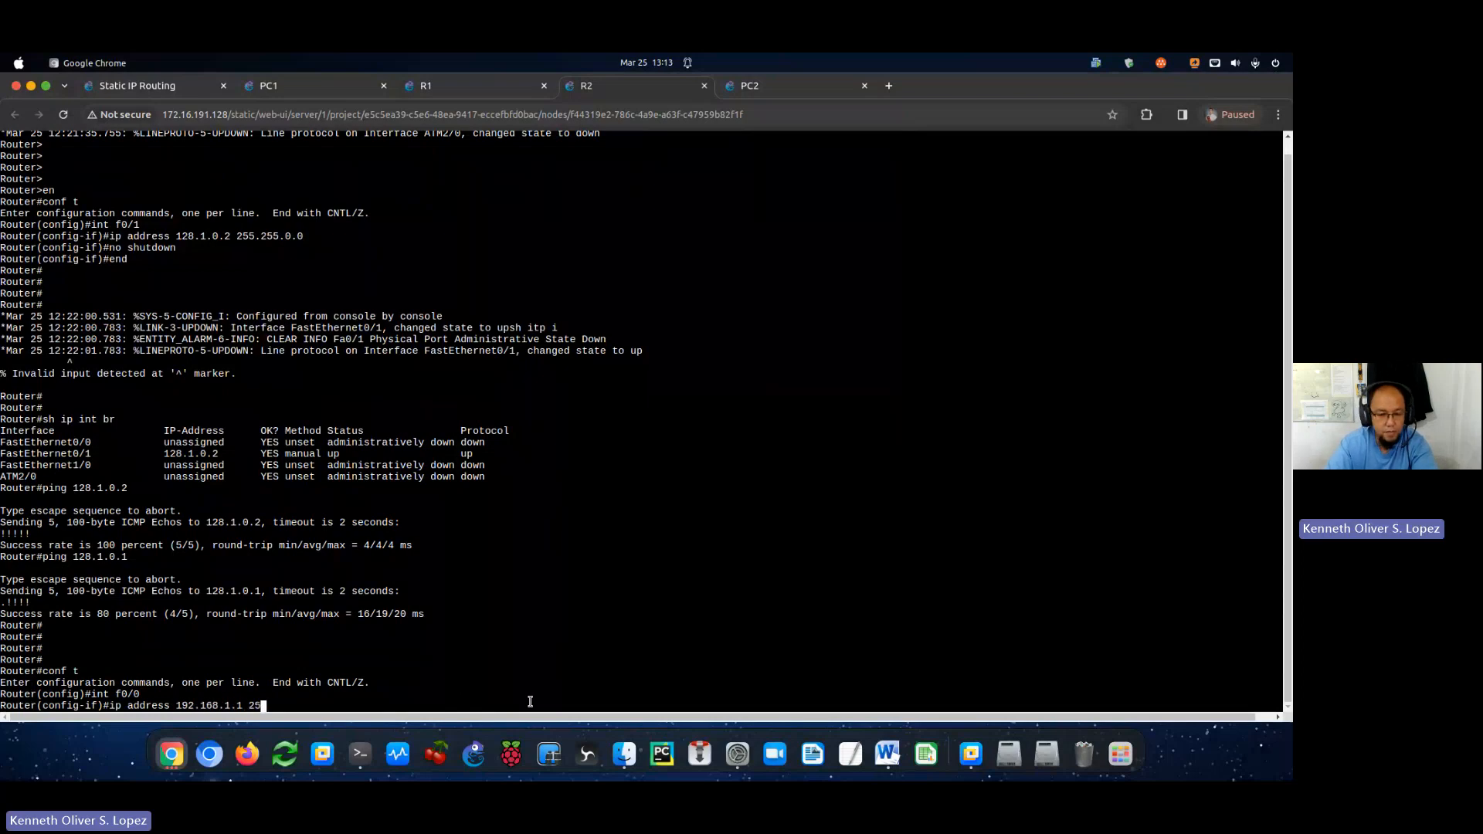
text(5.255.255.0)
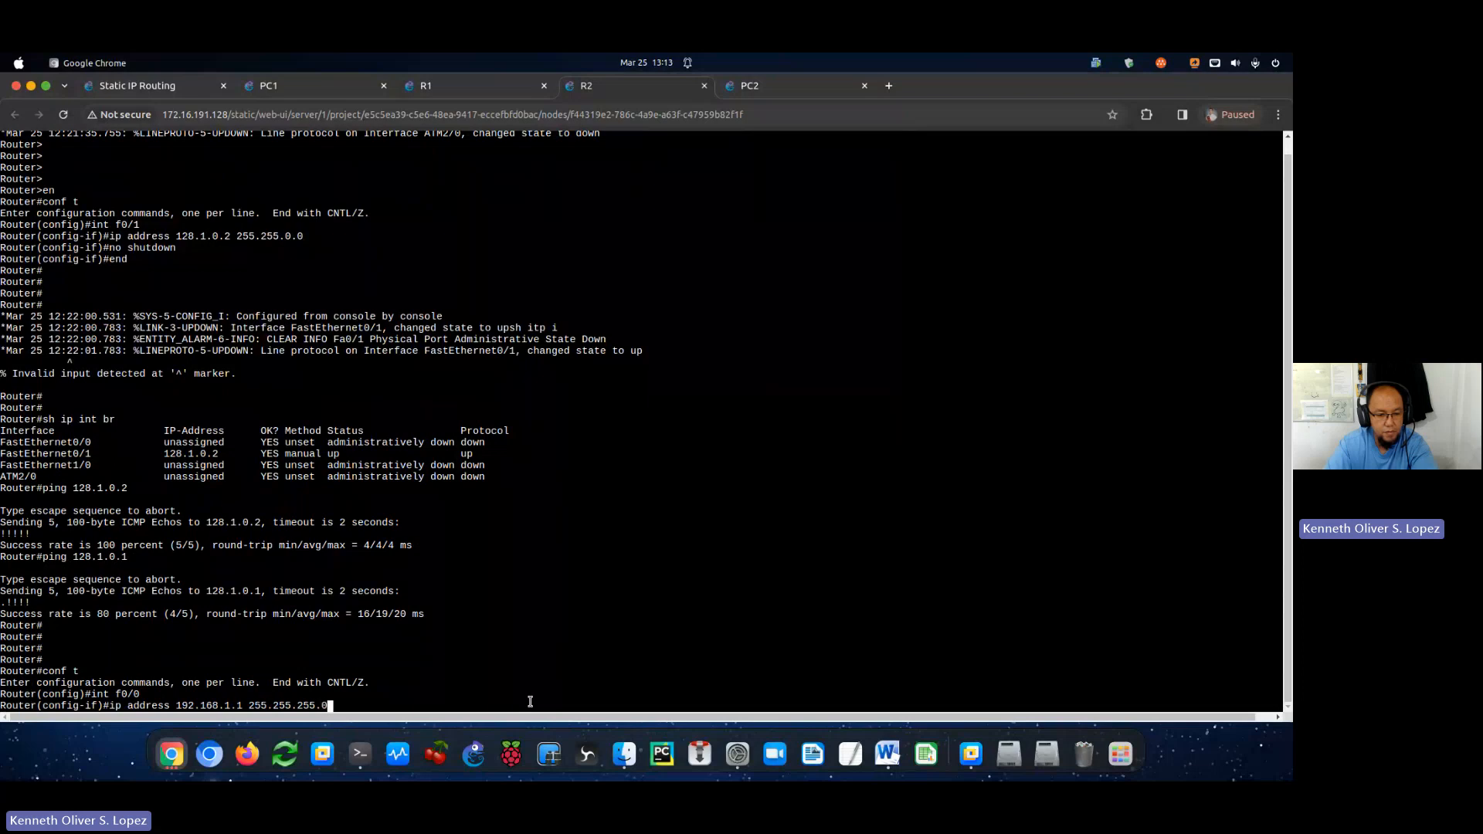
key(Return)
text(no shutdown)
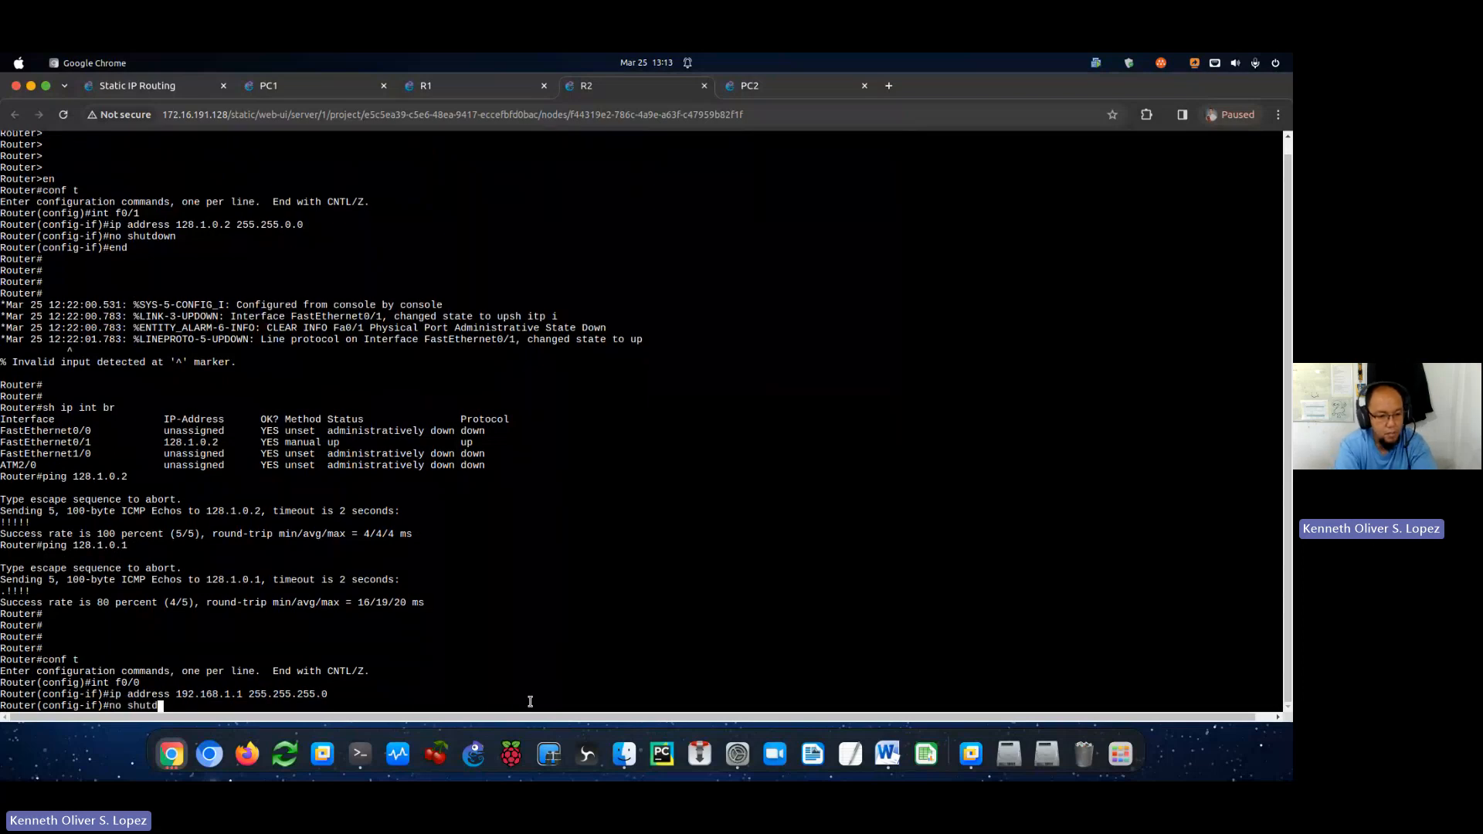
key(Return)
text(end)
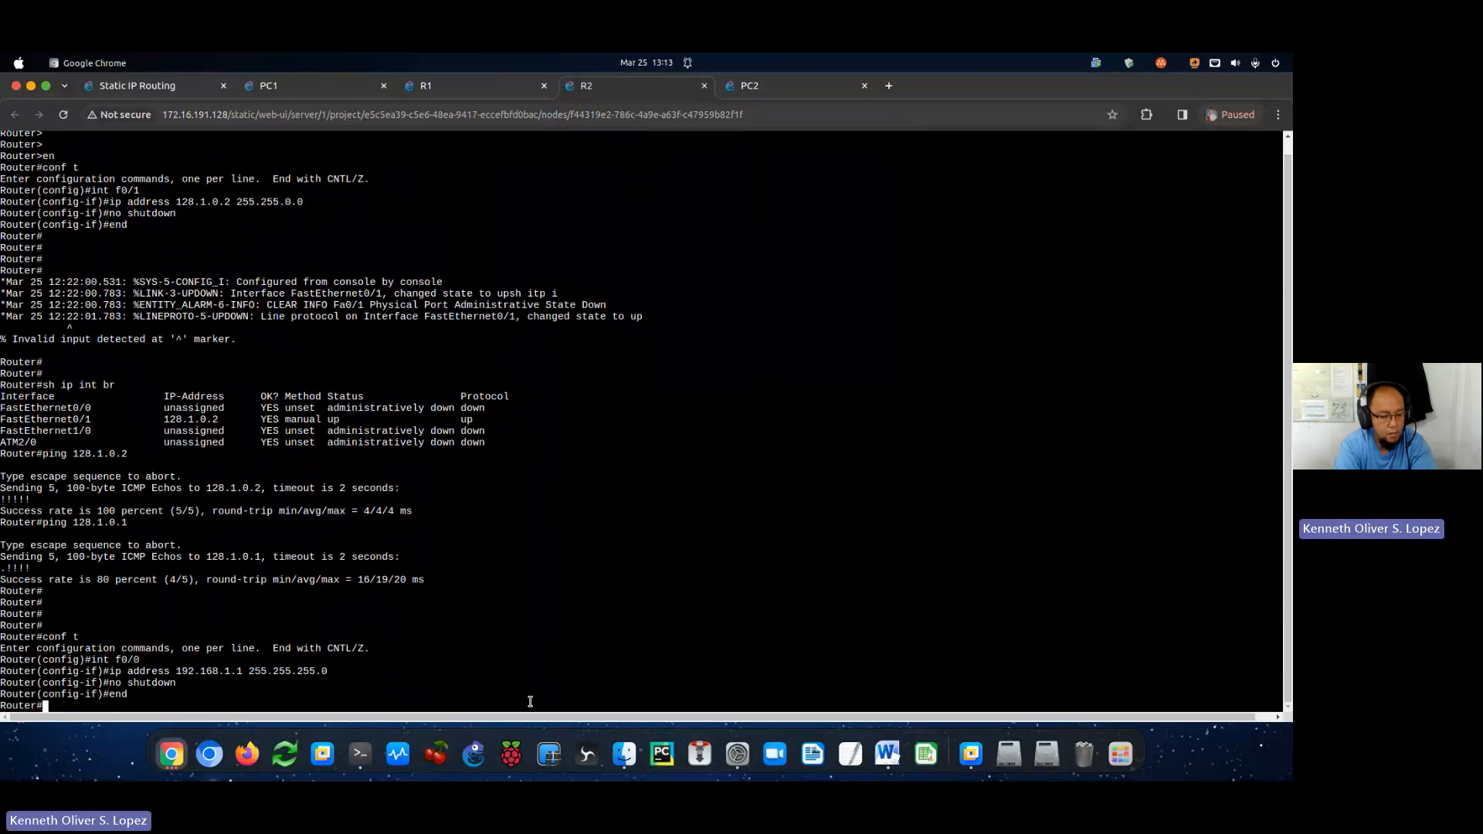
Show the brief status and IP addresses of R2's interfaces with sh ip int br in its console.
key(Return)
key(Return)
key(Return)
key(Return)
key(Return)
key(Return)
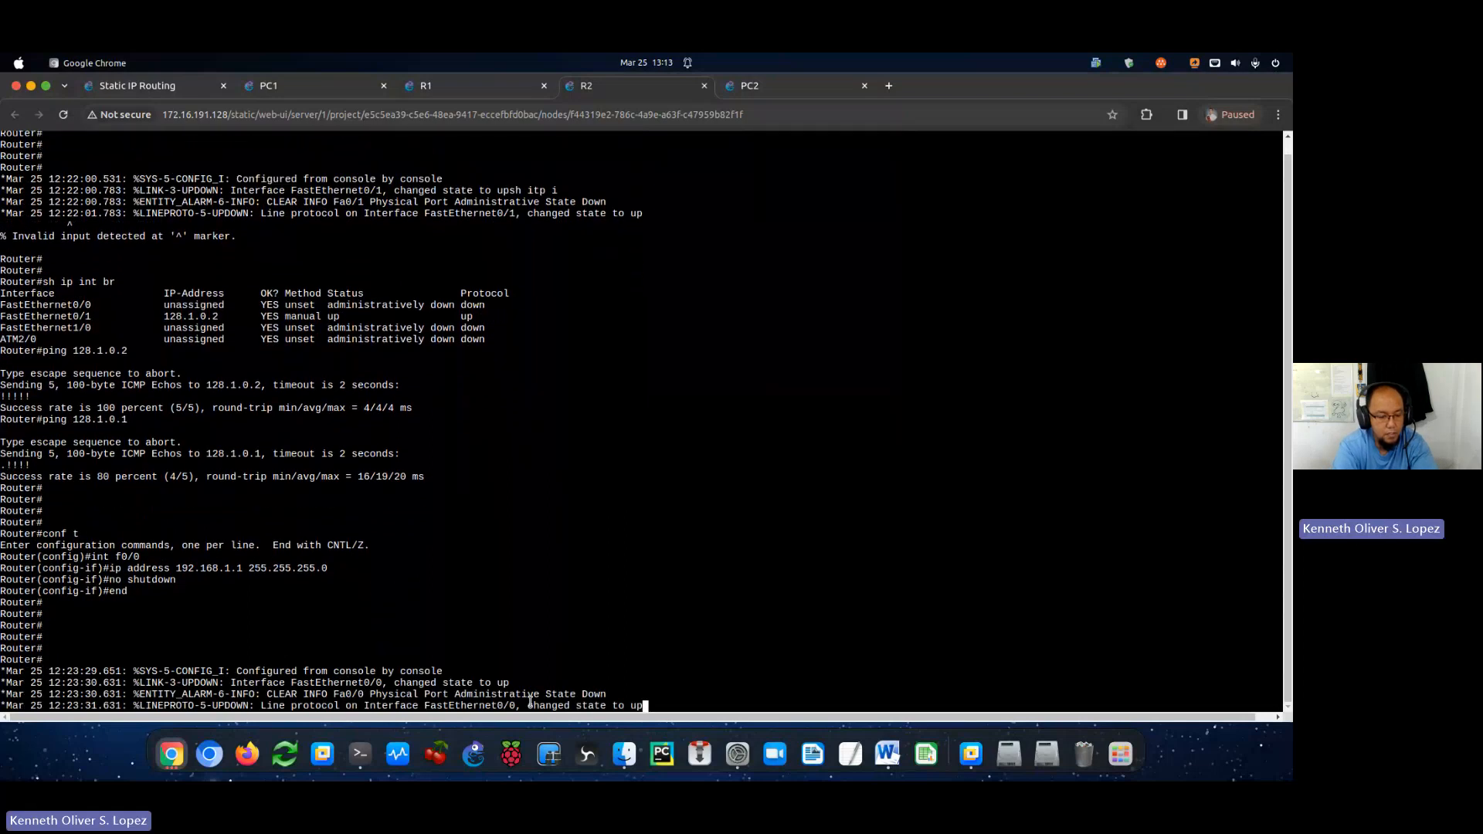
key(Return)
key(Return)
key(Return)
key(Return)
text(sh it pin)
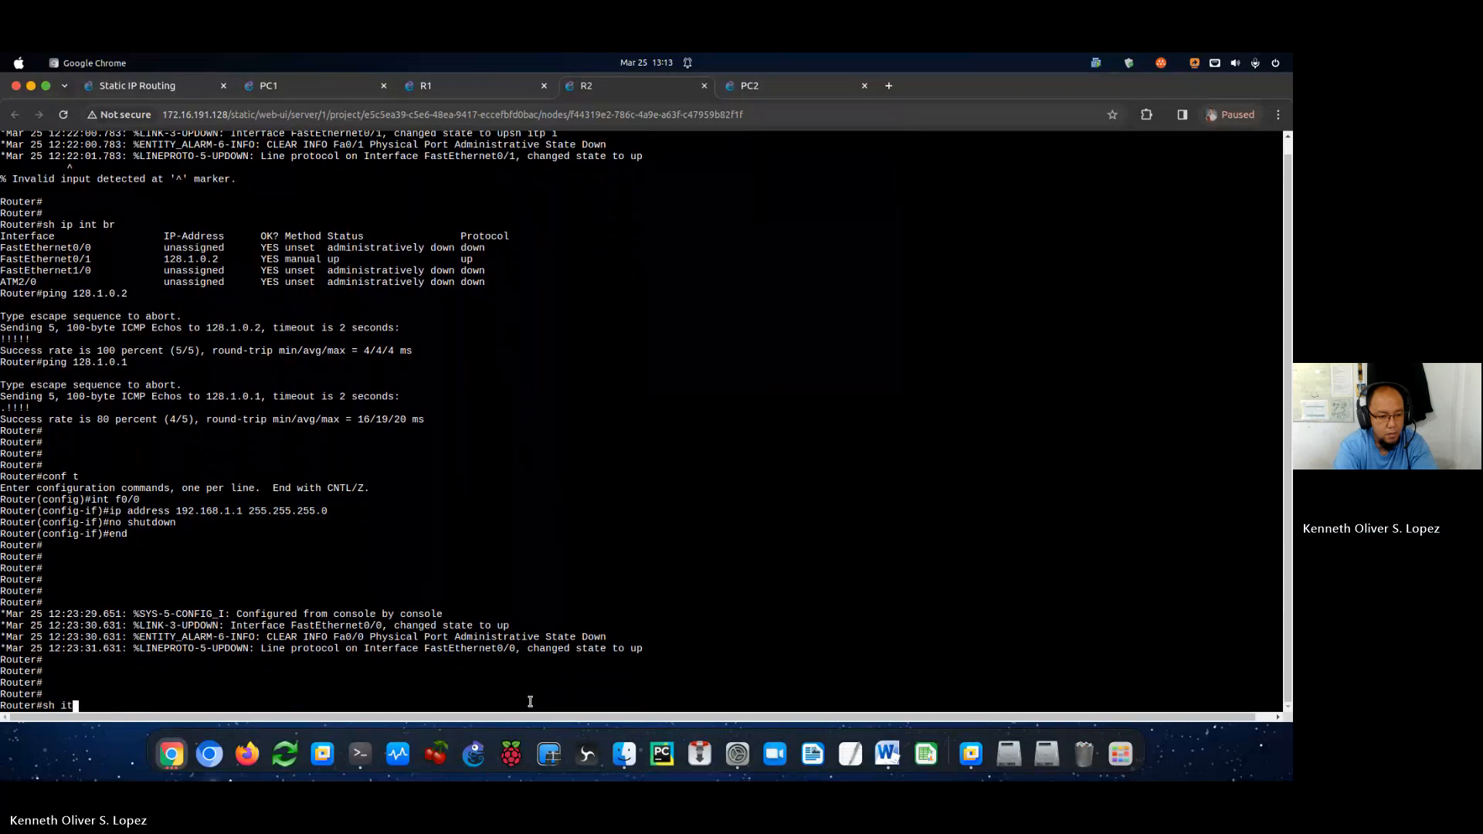
key(BackSpace)
key(BackSpace)
key(BackSpace)
key(BackSpace)
key(BackSpace)
key(BackSpace)
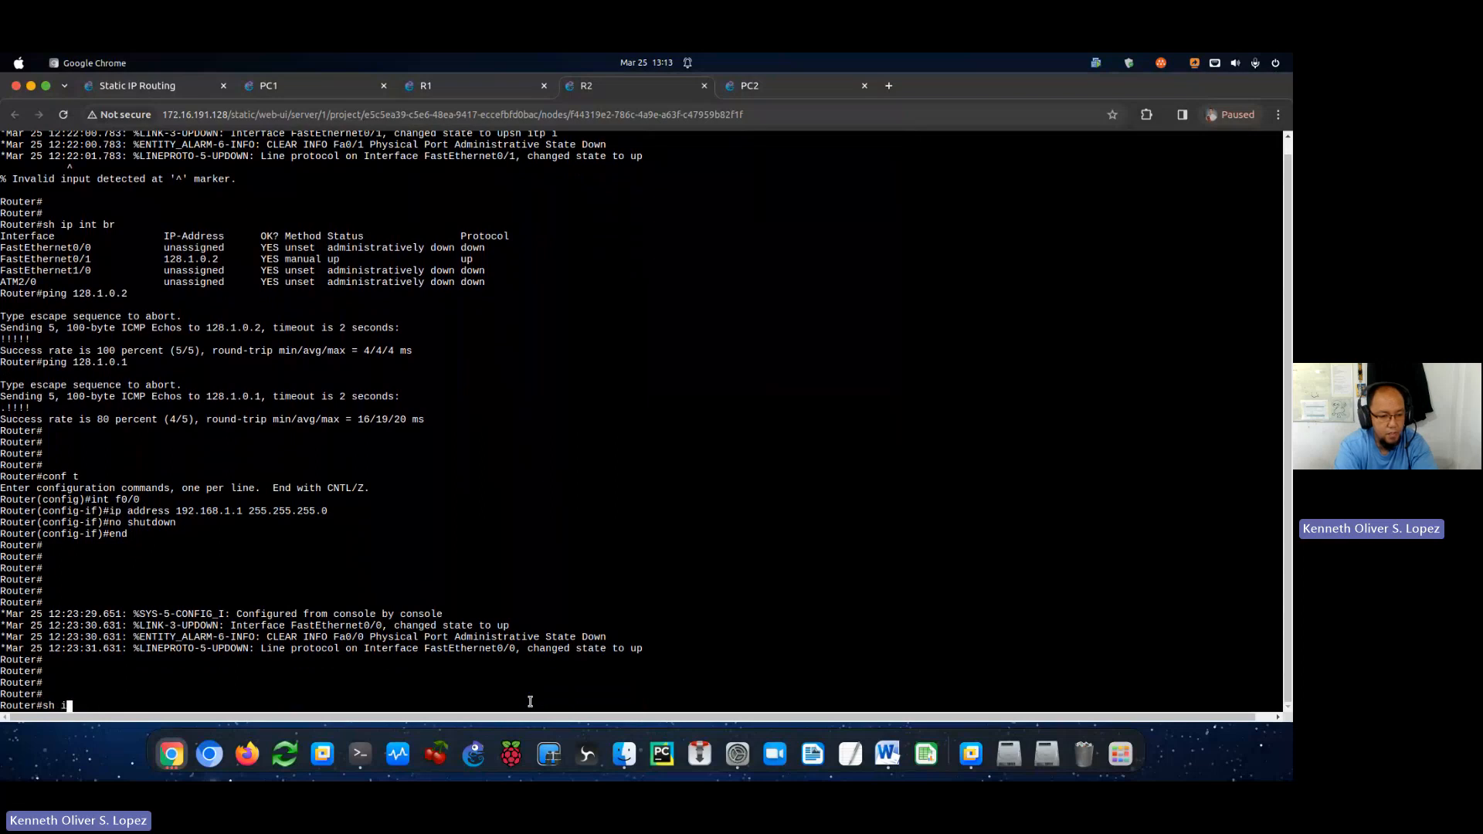
text(ip int br)
key(Return)
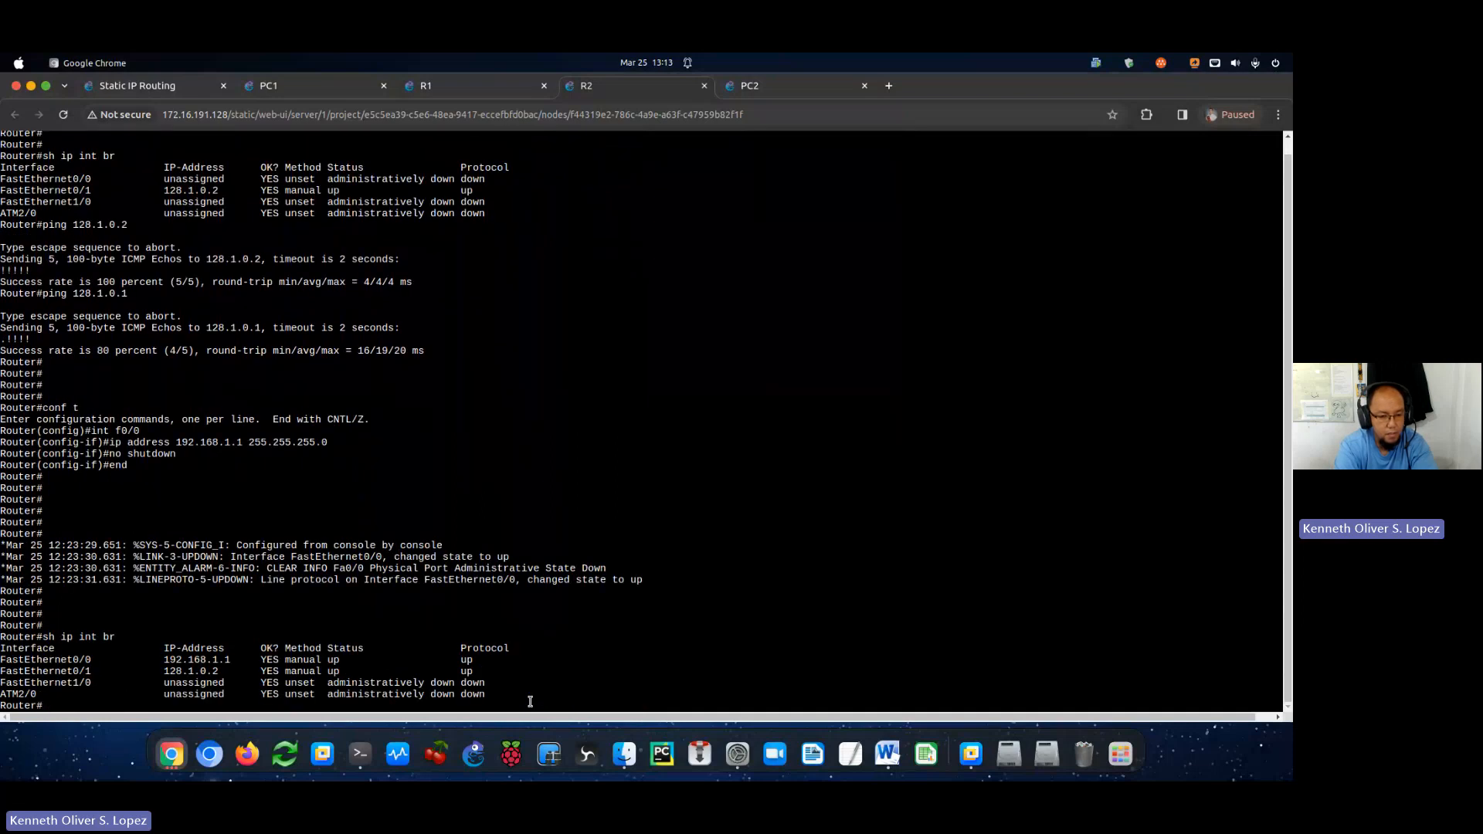
Ping R2's own f0/0 address 192.168.1.1 from R2's console.
text(ping 192.1)
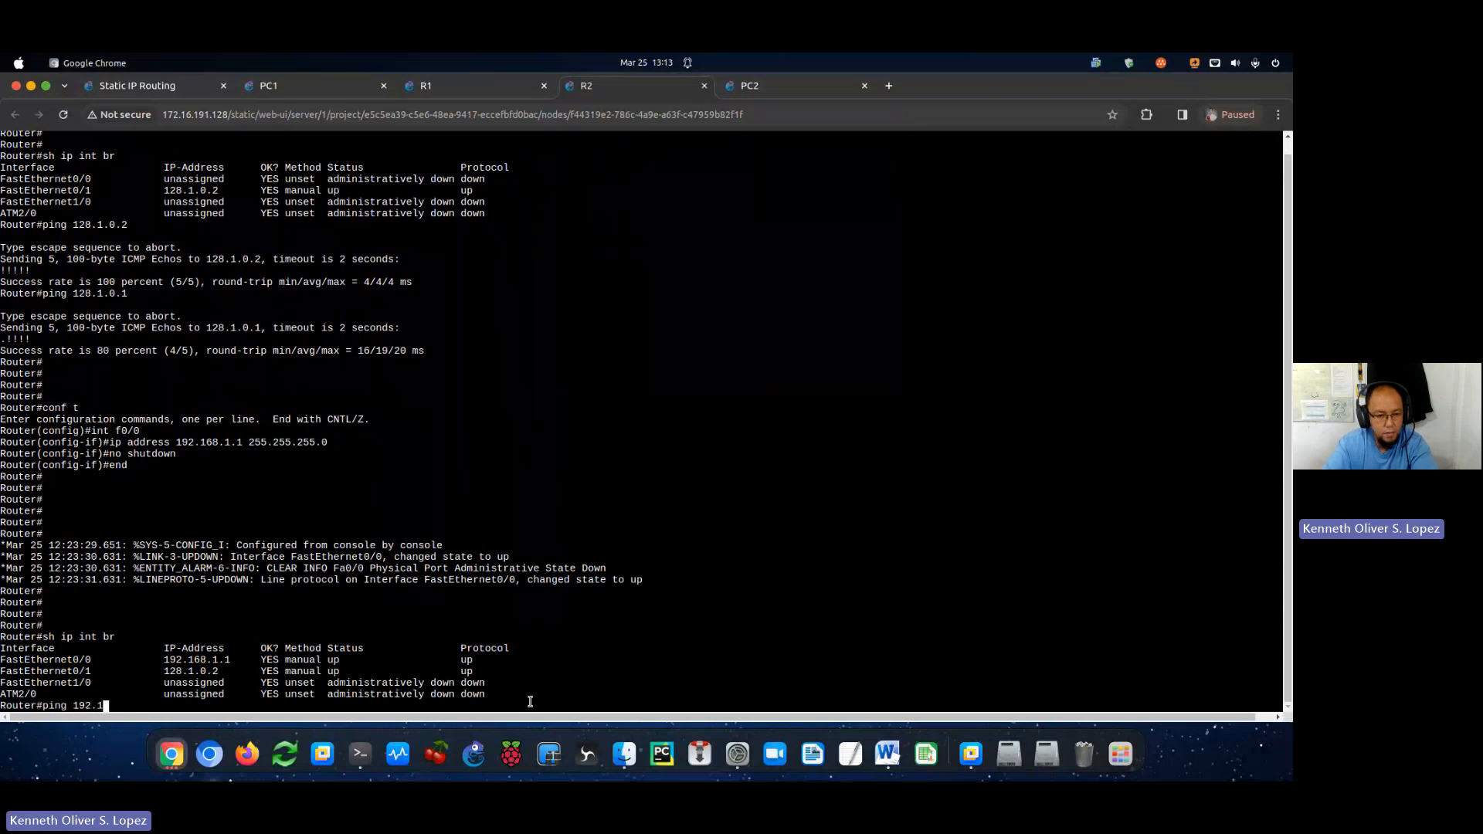
text(68.1.1)
key(Return)
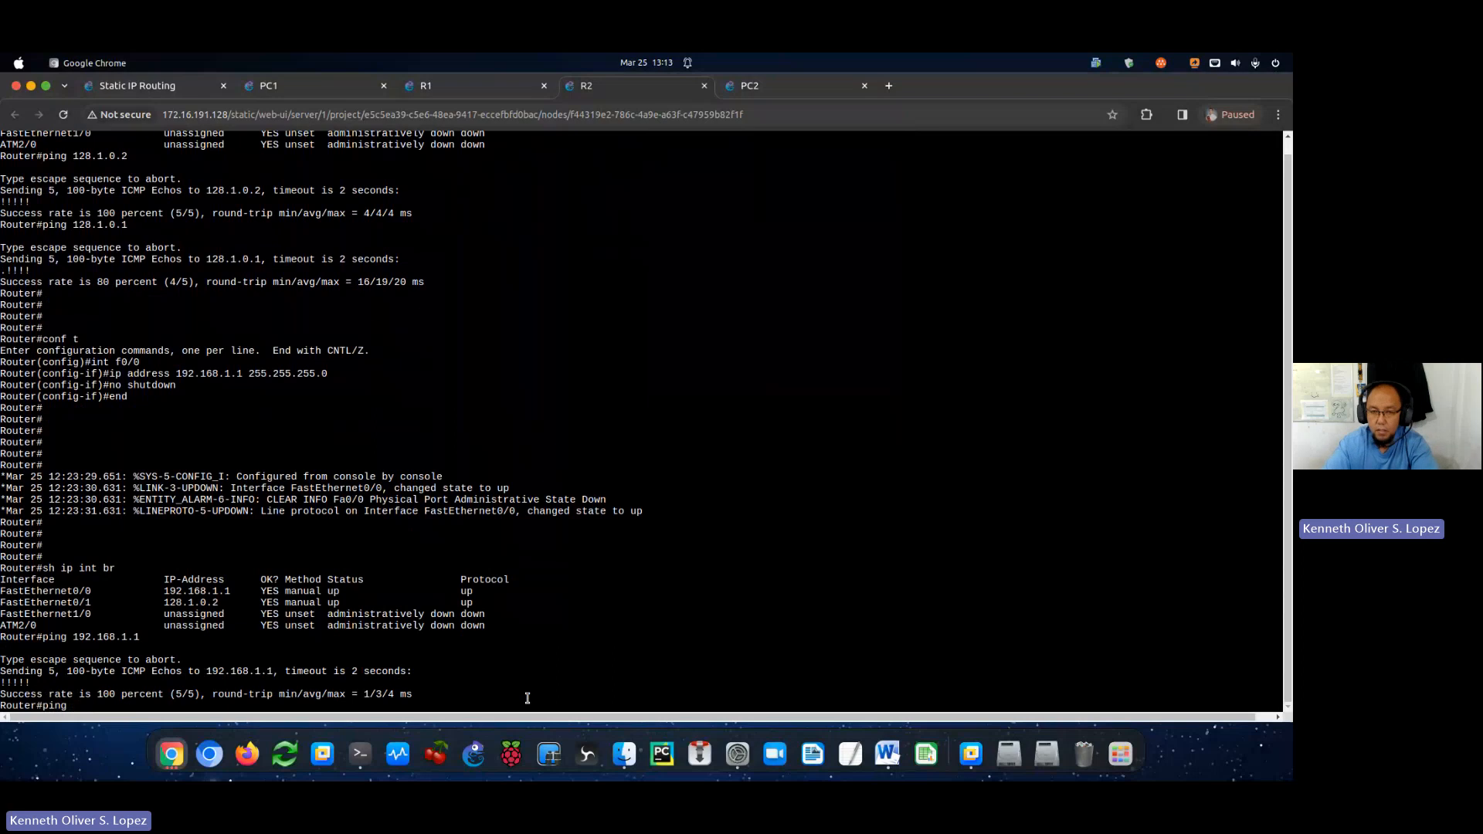
Check PC2's host number in the topology and ping 192.168.1.10 twice from R2's console.
scroll(212, 510, up, 2)
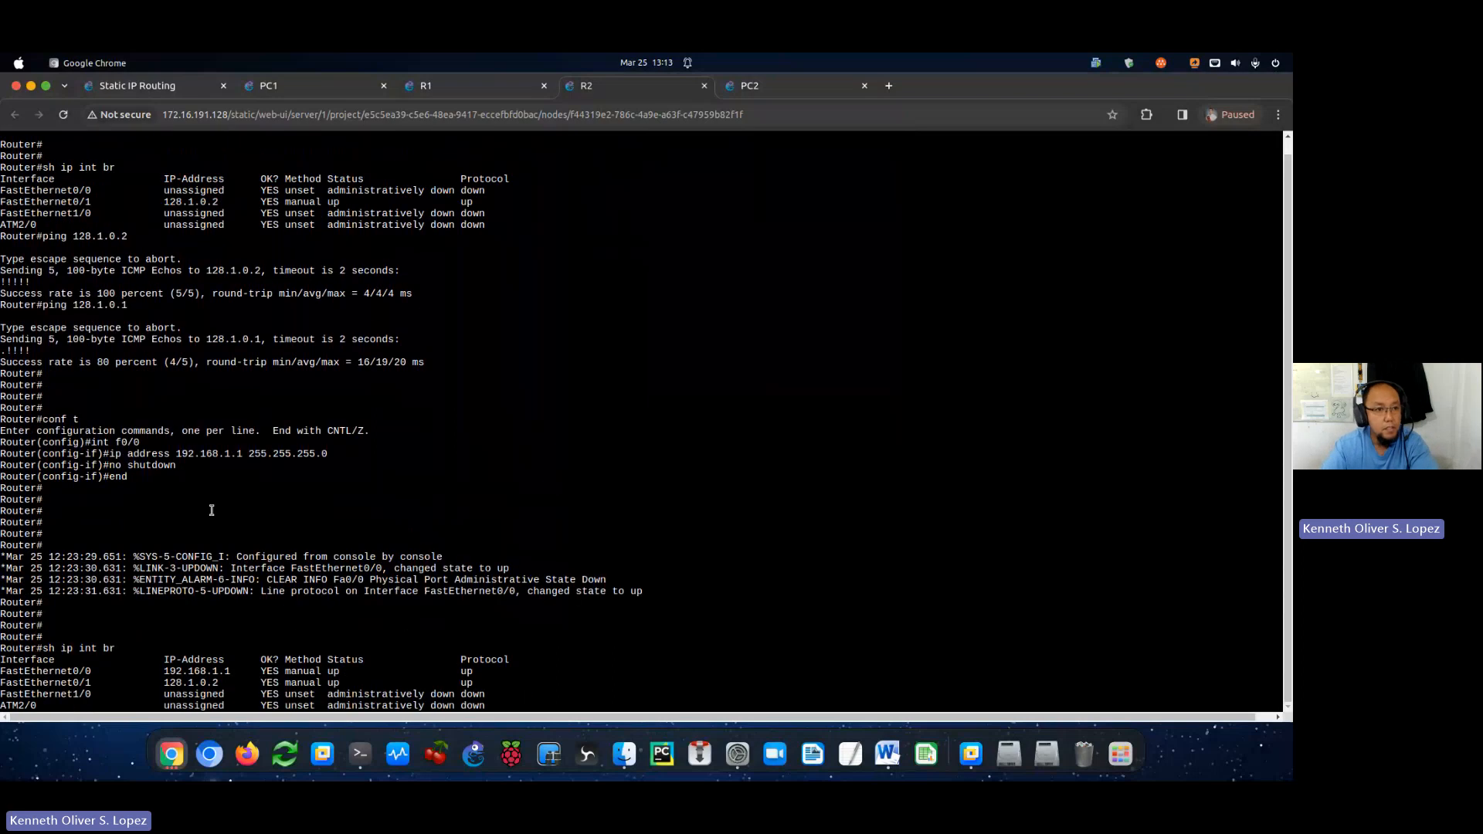
click(153, 80)
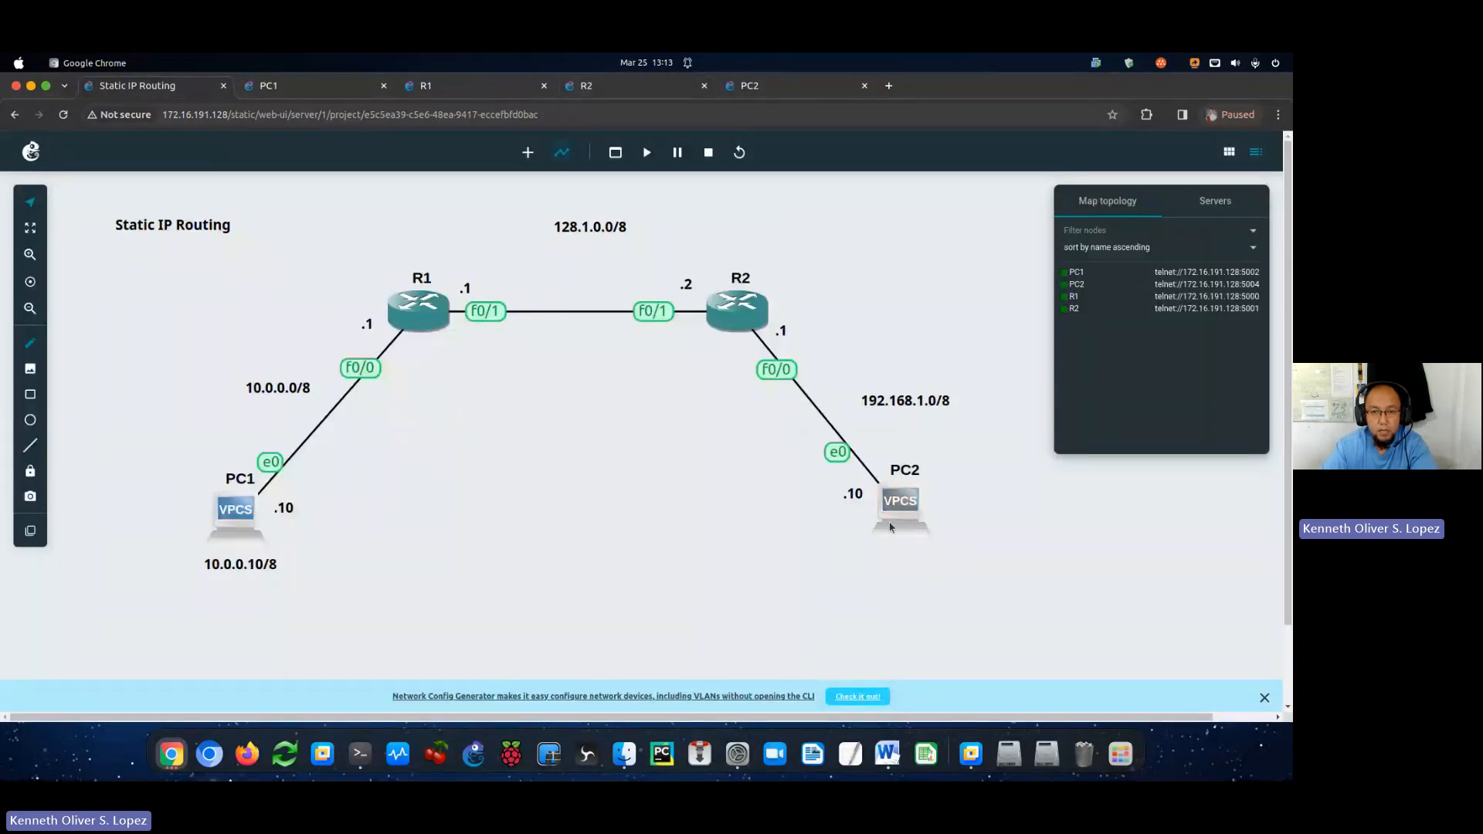
click(640, 86)
text(192.168.1.10)
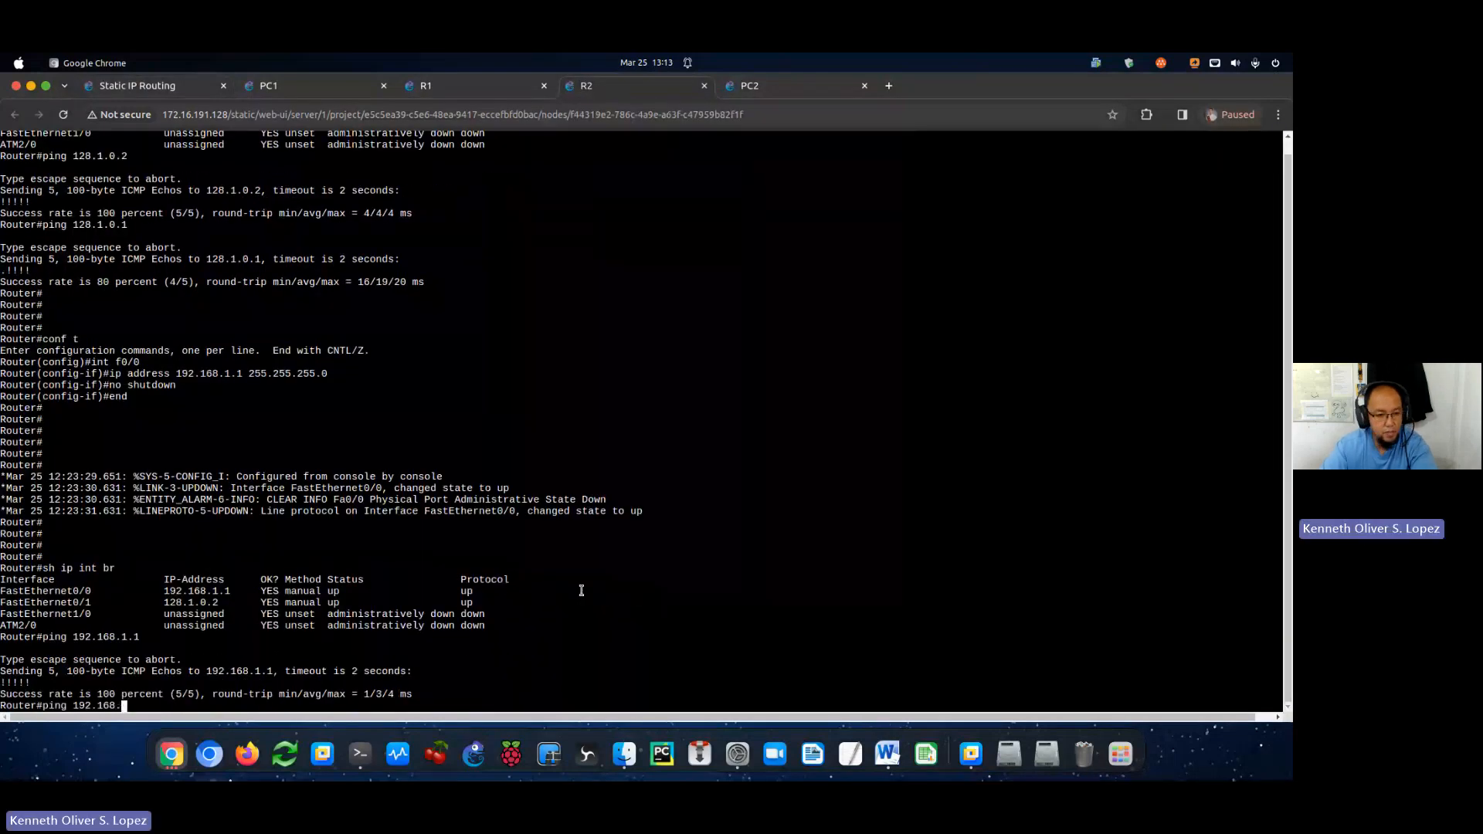
key(Return)
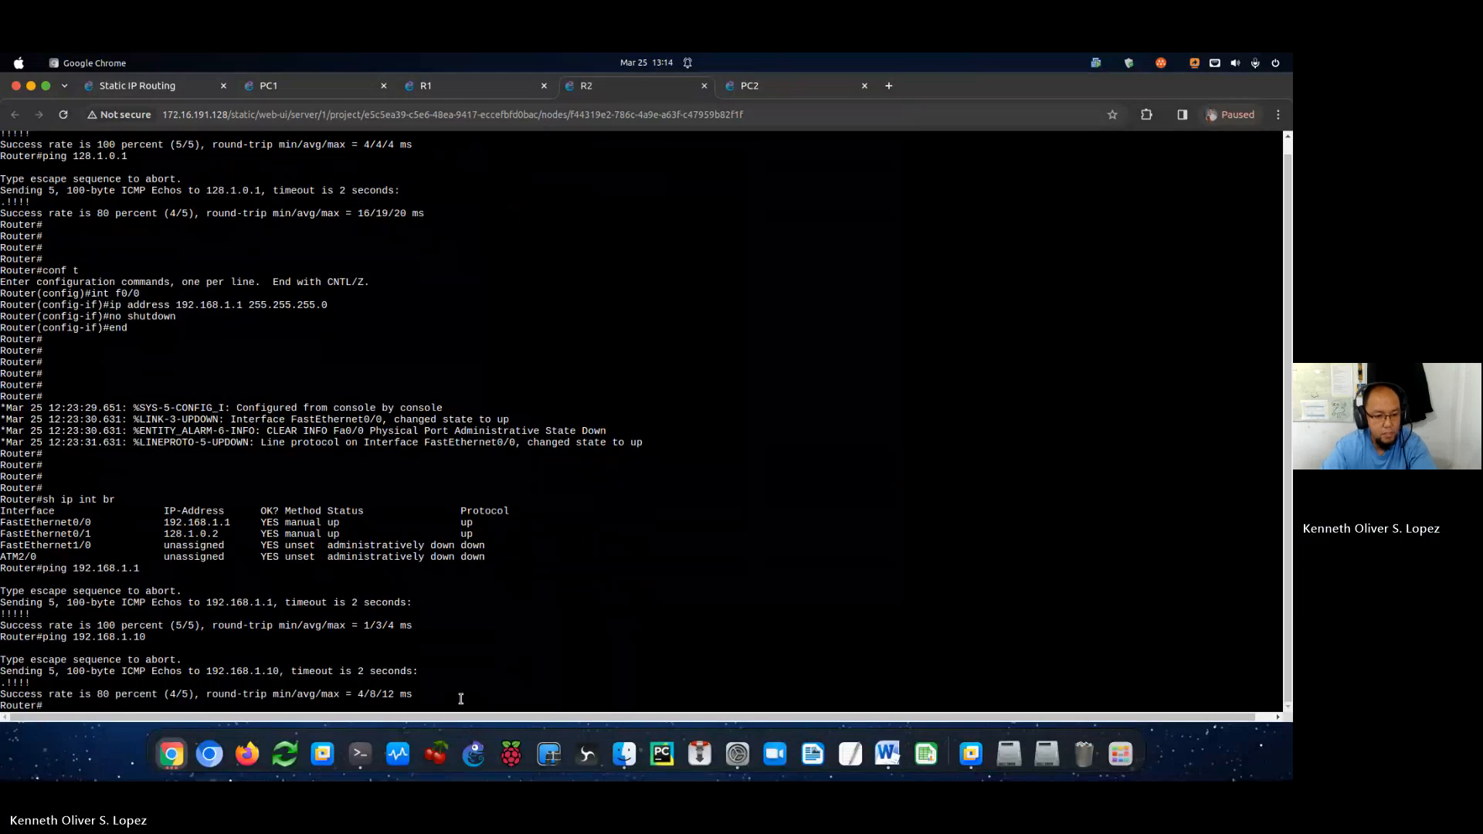
key(Up)
key(Return)
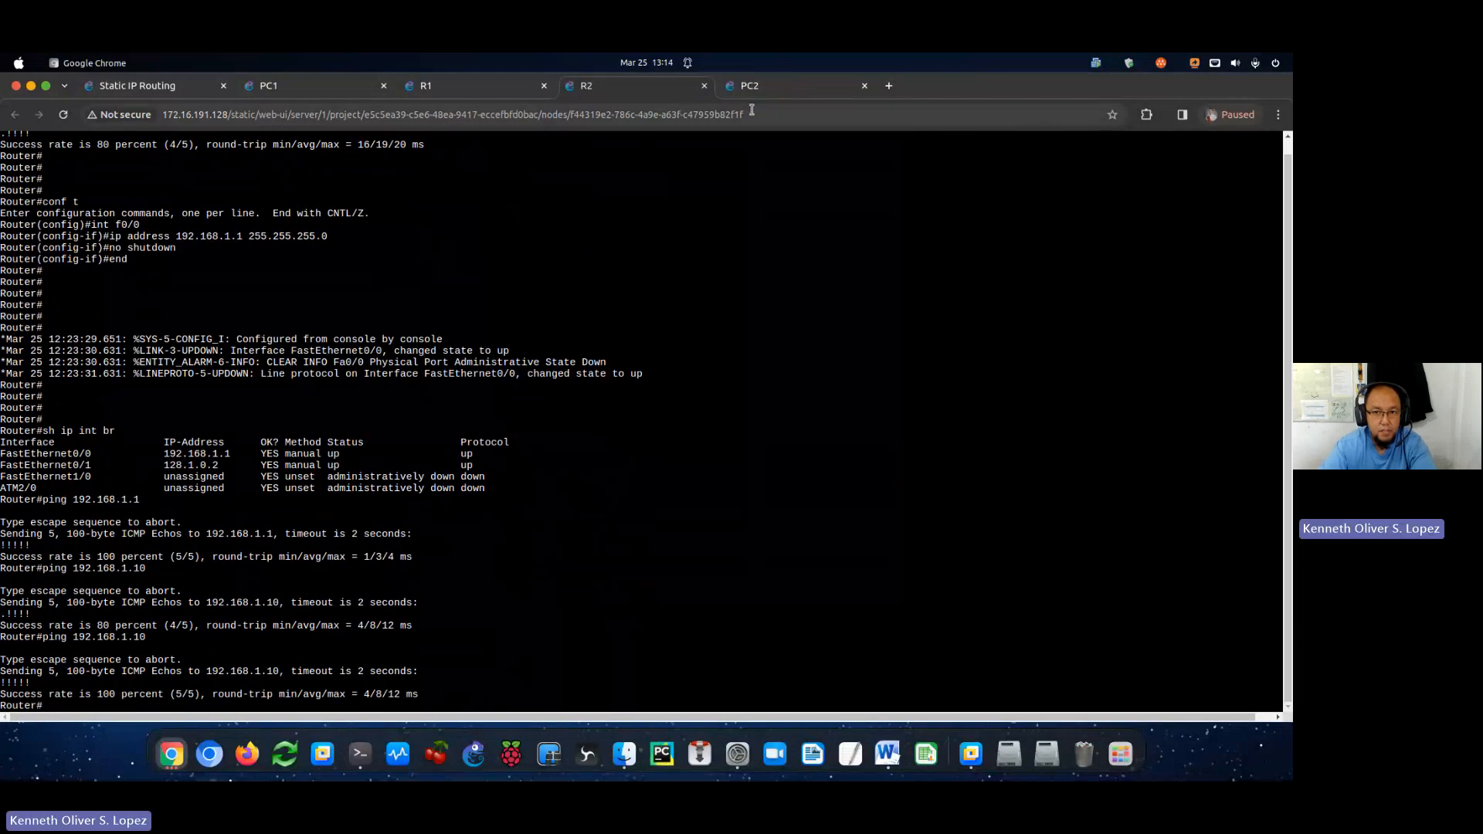
Repeat the ping to gateway 192.168.1.1 from PC2's console.
key(ctrl+Tab)
key(Up)
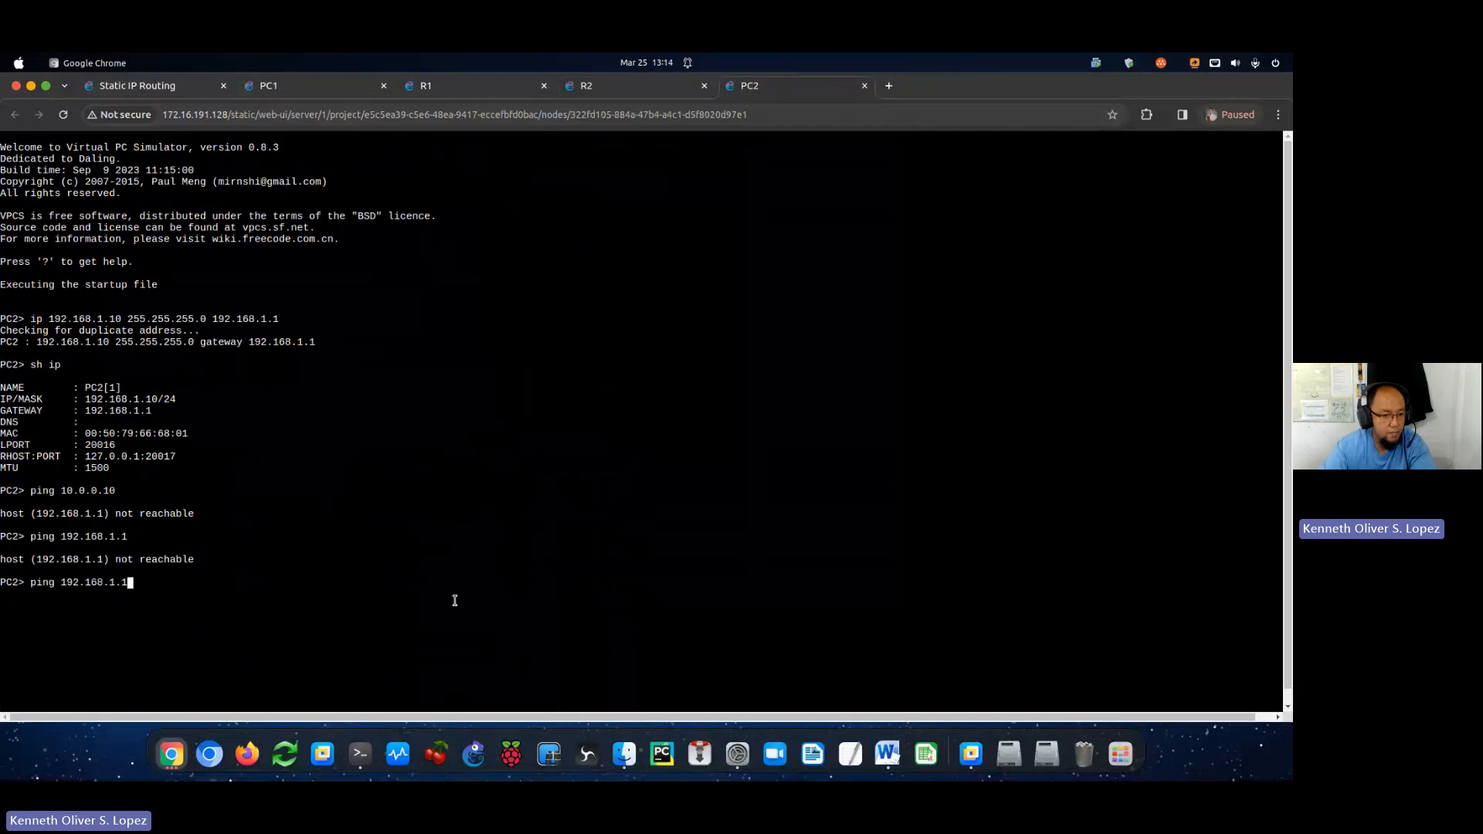
key(Return)
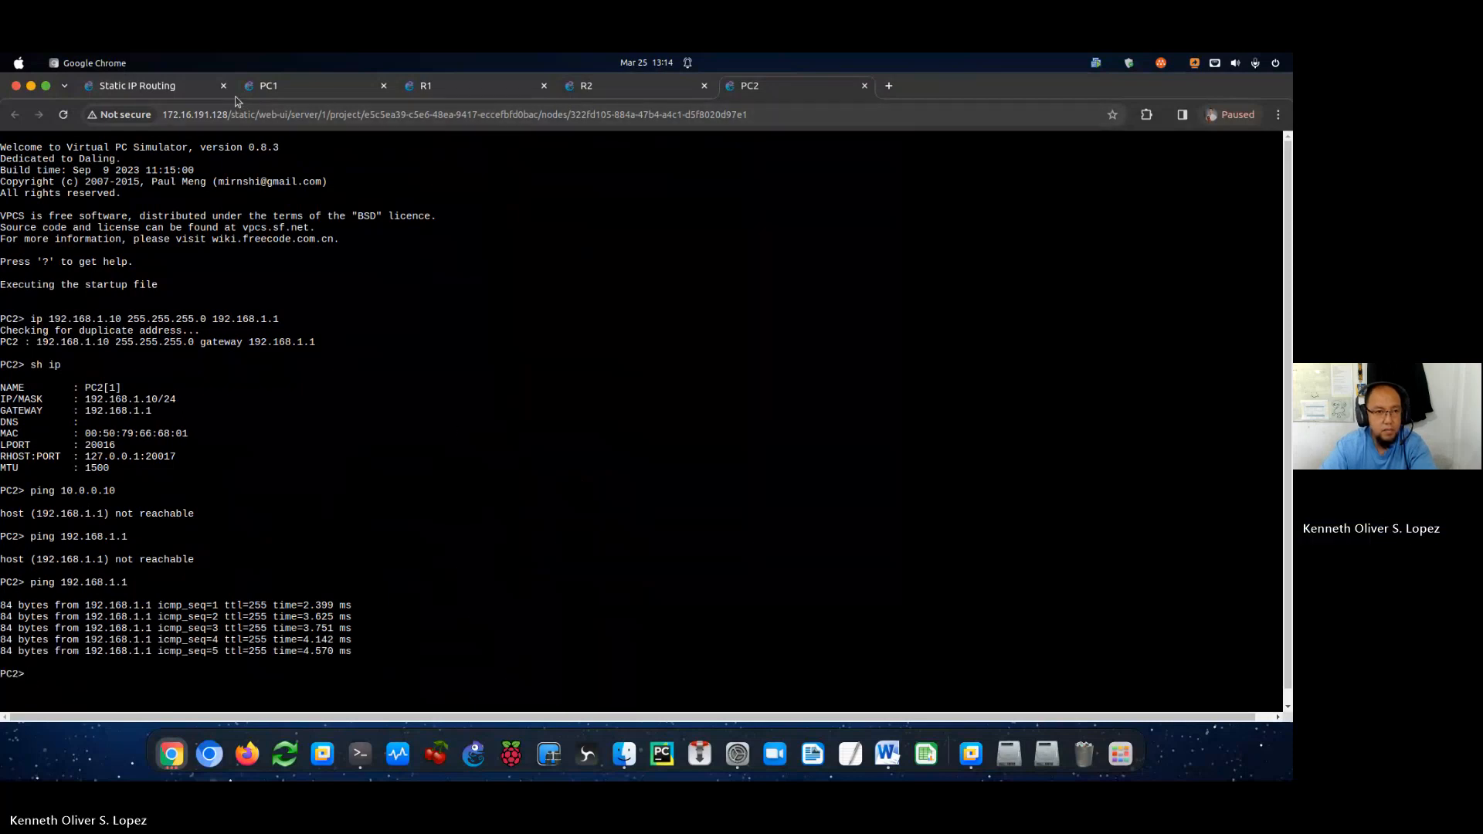
Return to the topology and move the Static IP Routing title slightly down on the canvas.
click(198, 95)
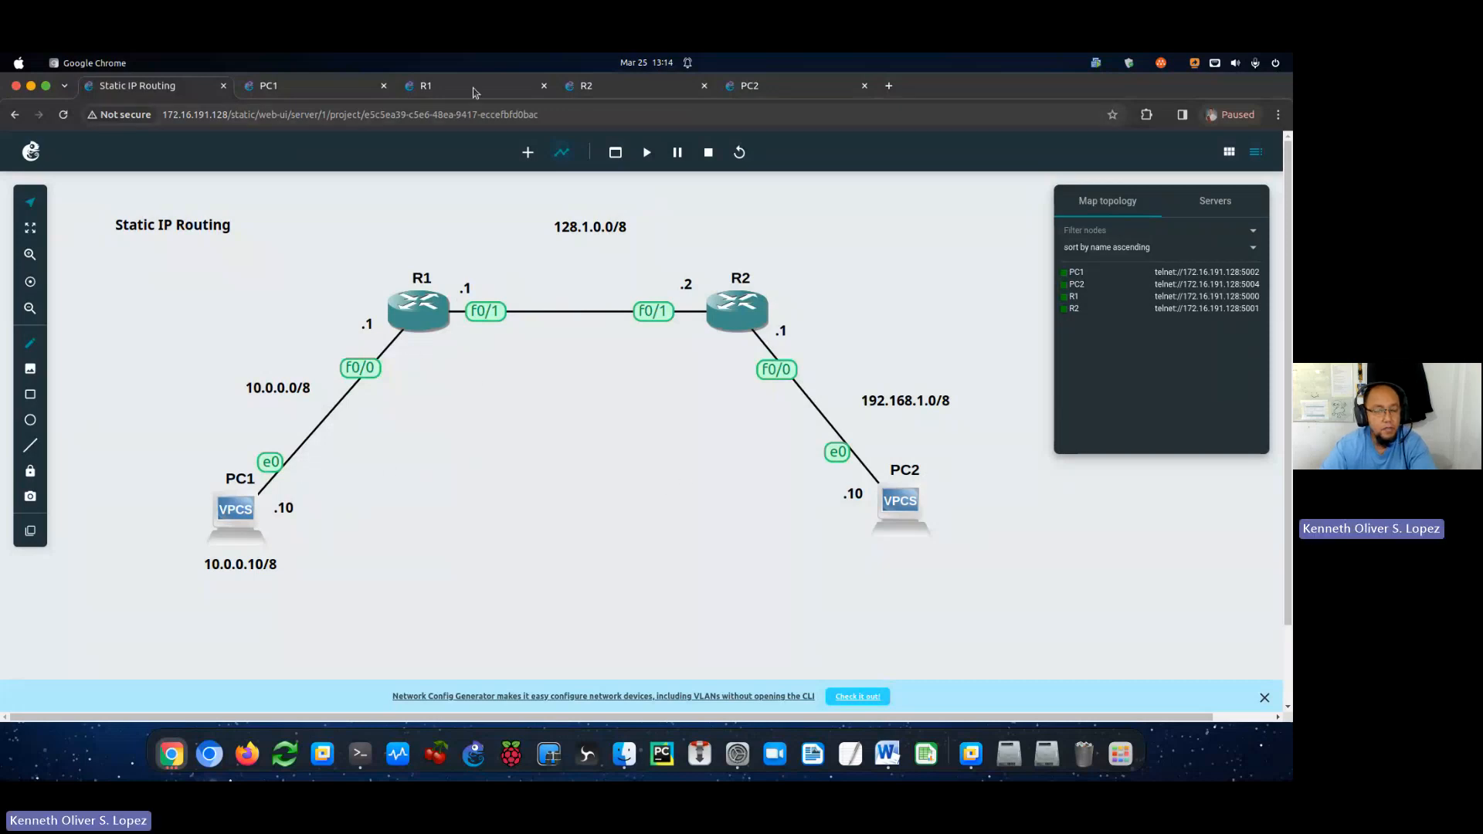
drag(194, 225, 199, 240)
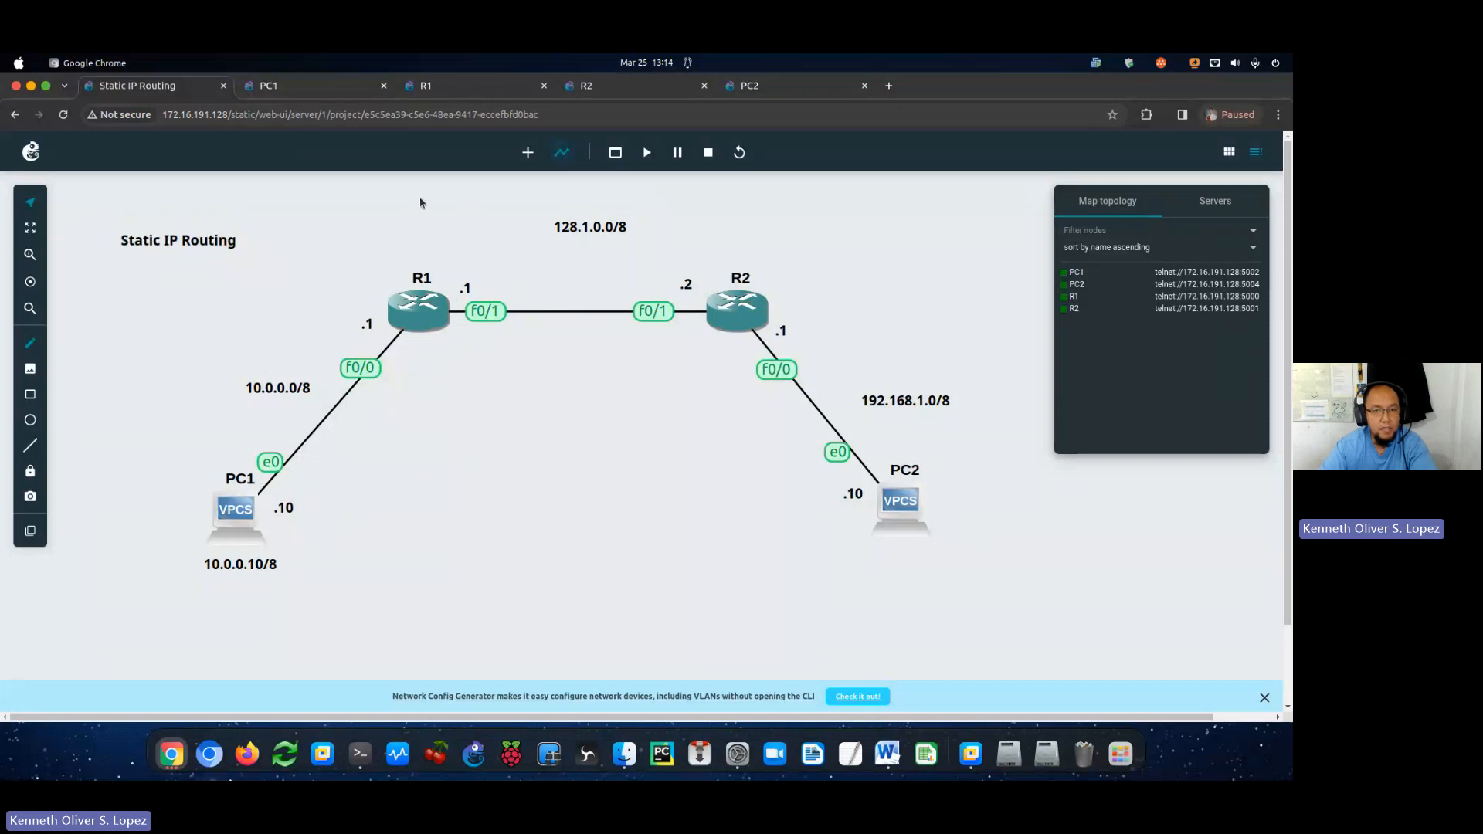
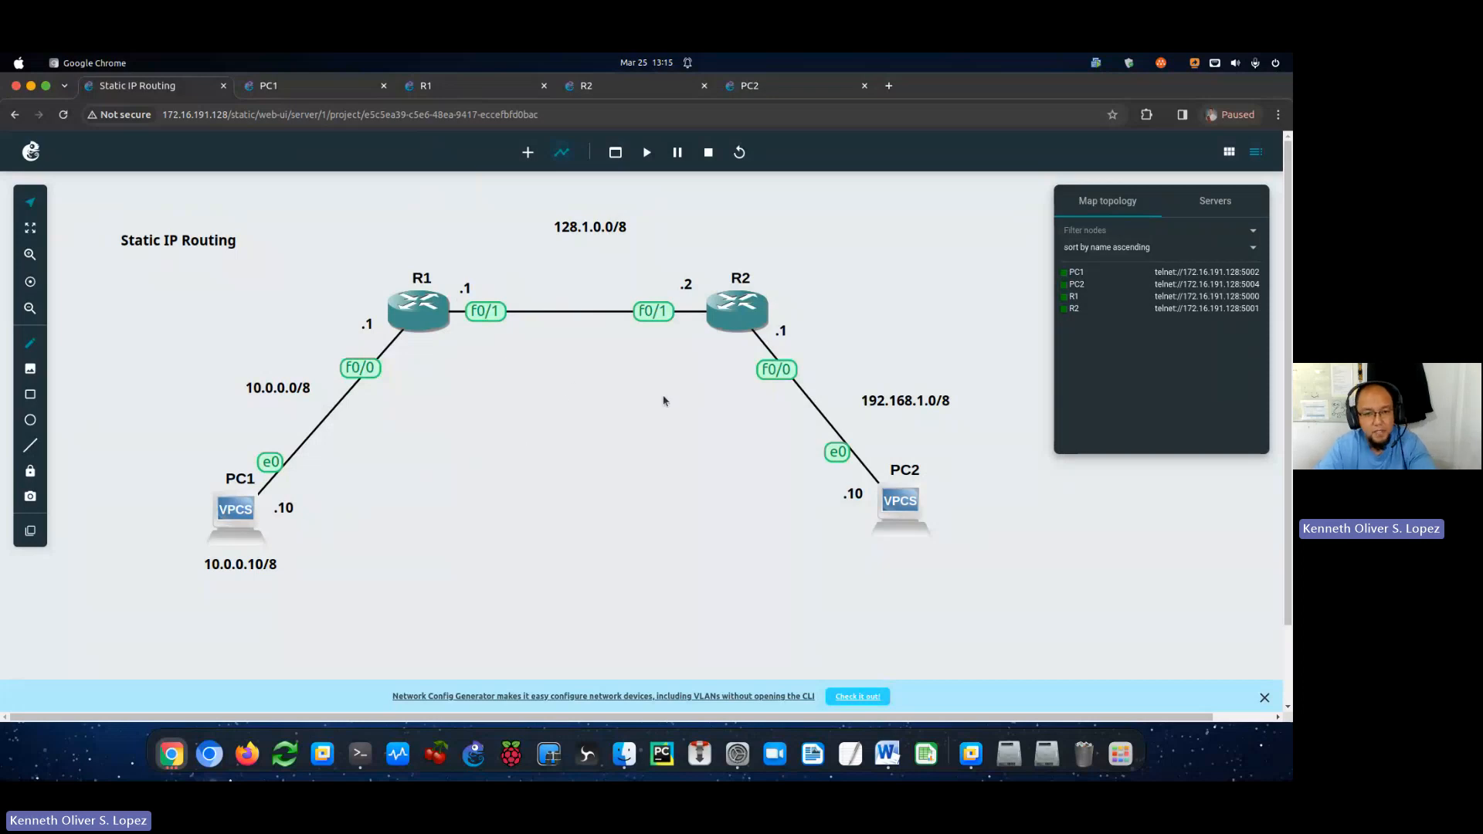
click(435, 308)
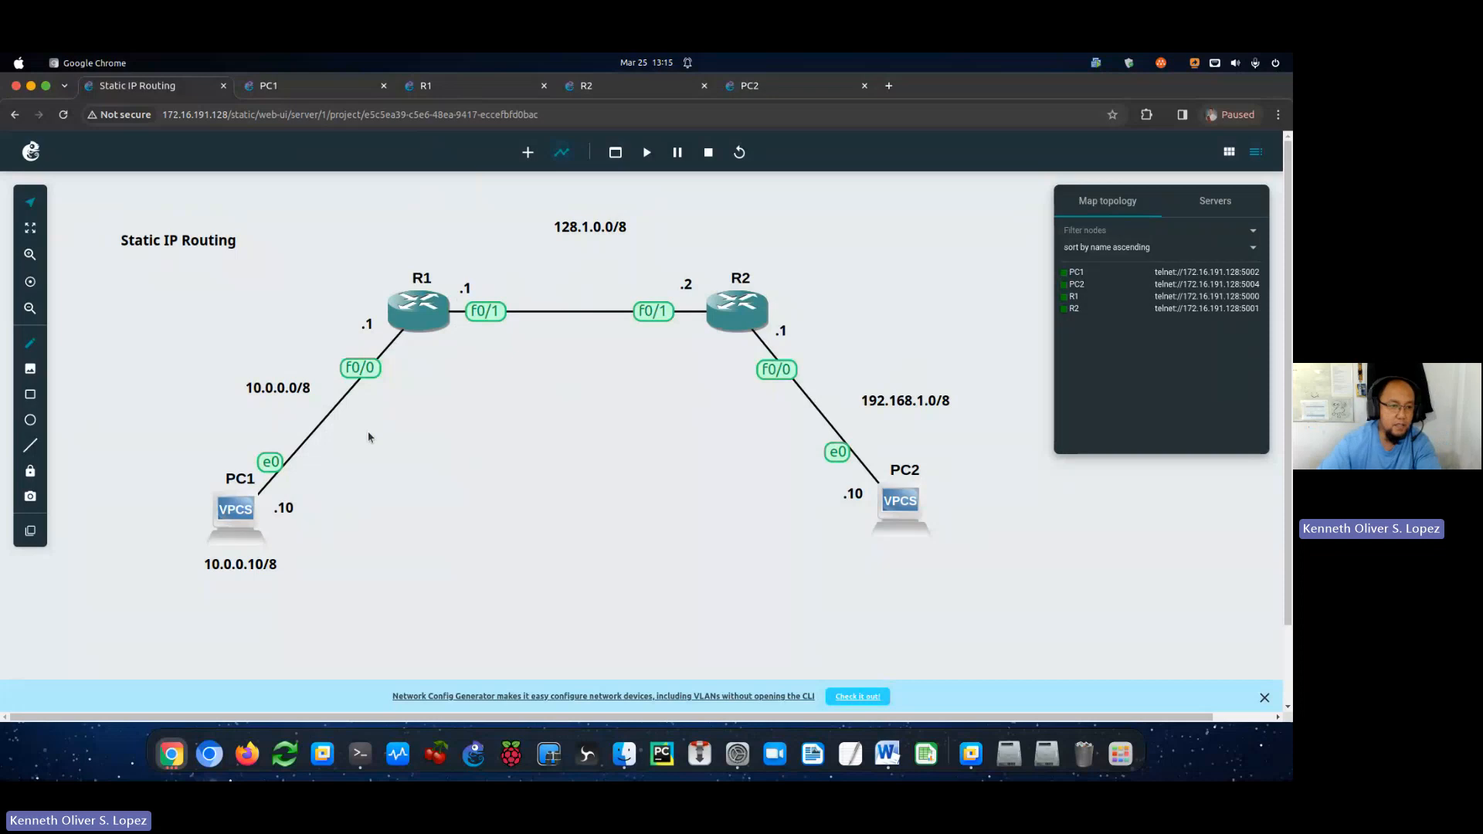
Add a text note below the routers, between the two PCs, starting the static route syntax "ip route [network address".
click(462, 490)
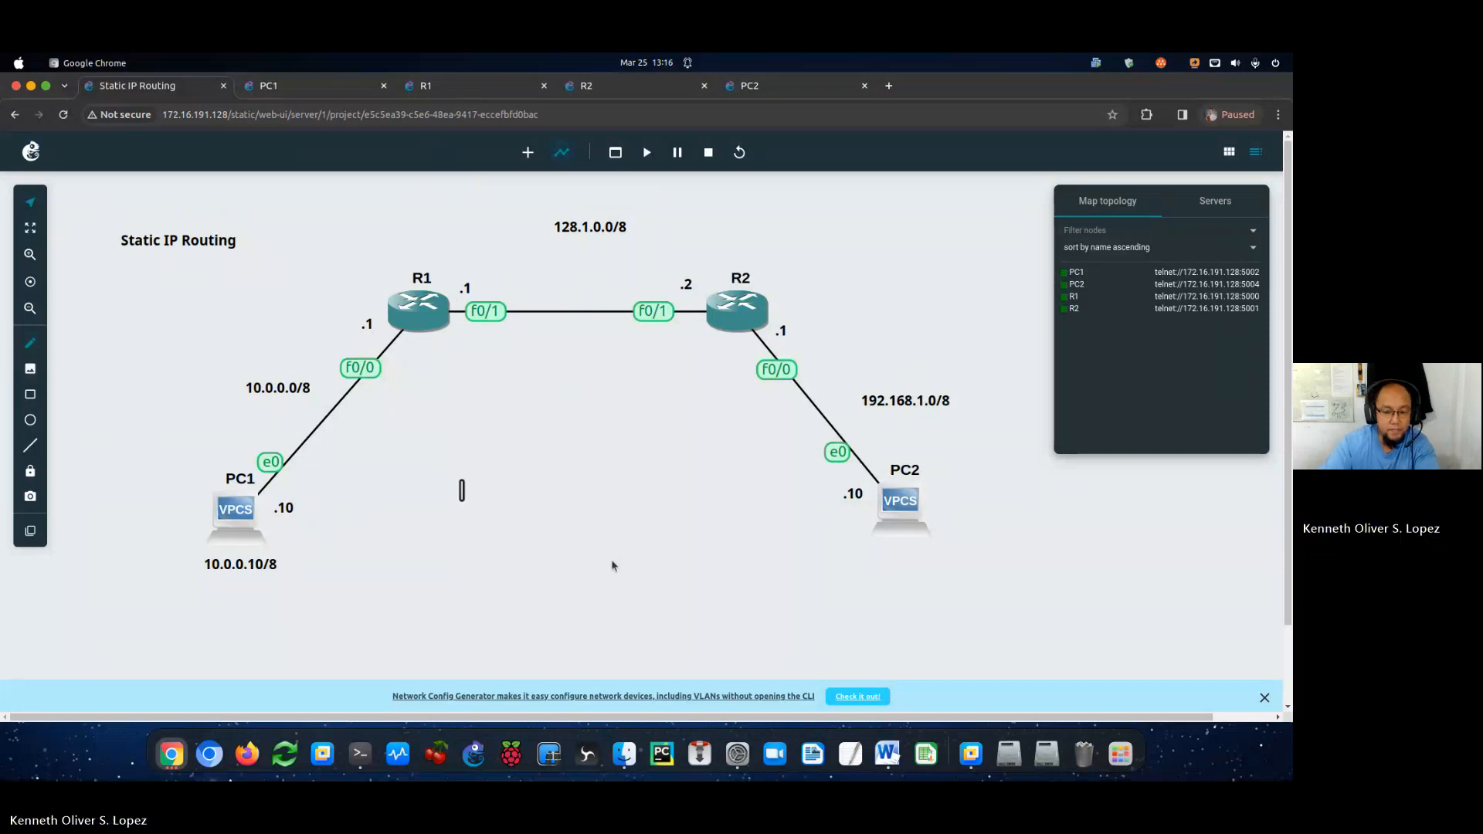
text(ip route)
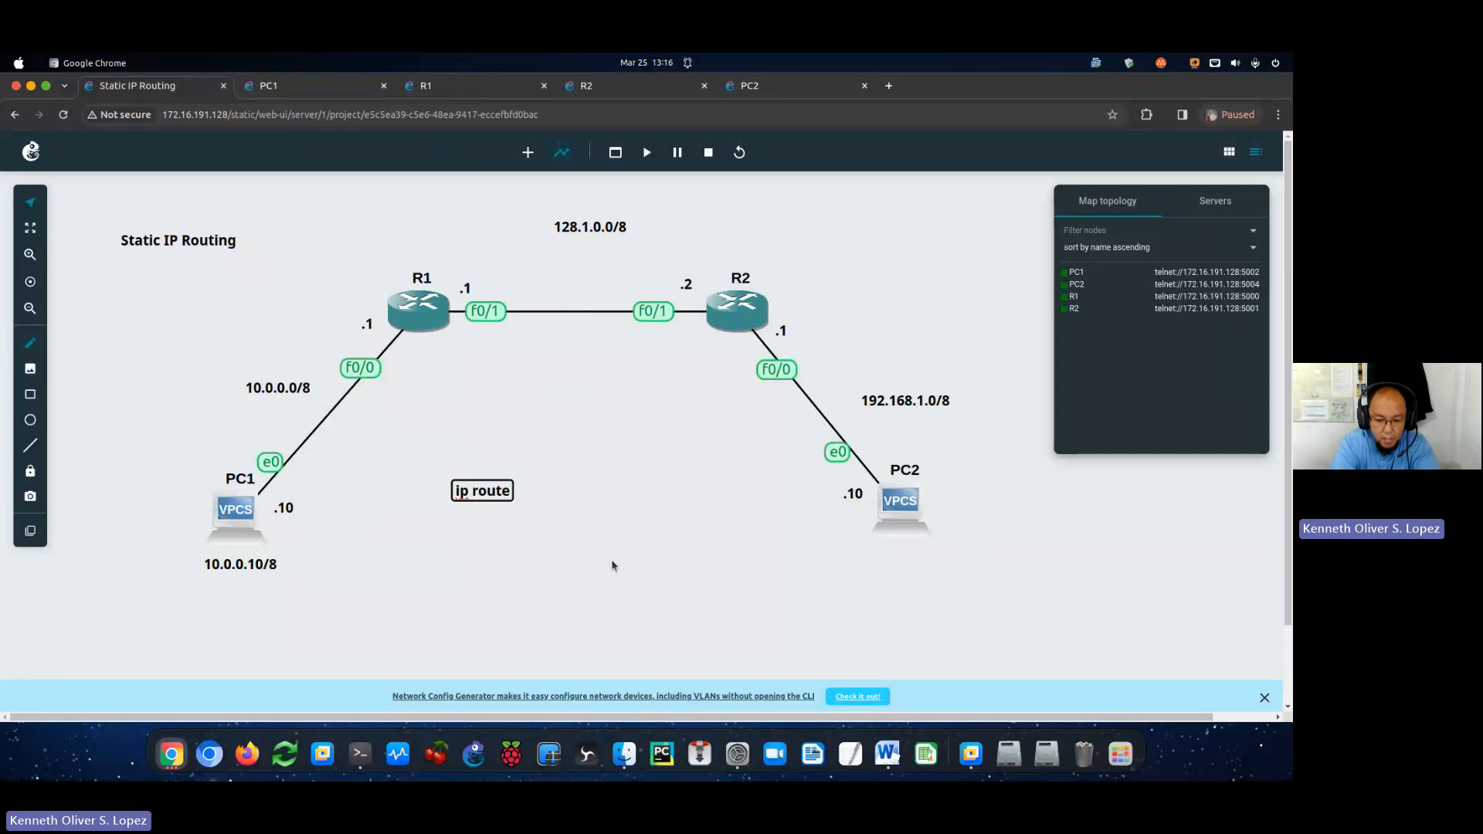
text( [network a)
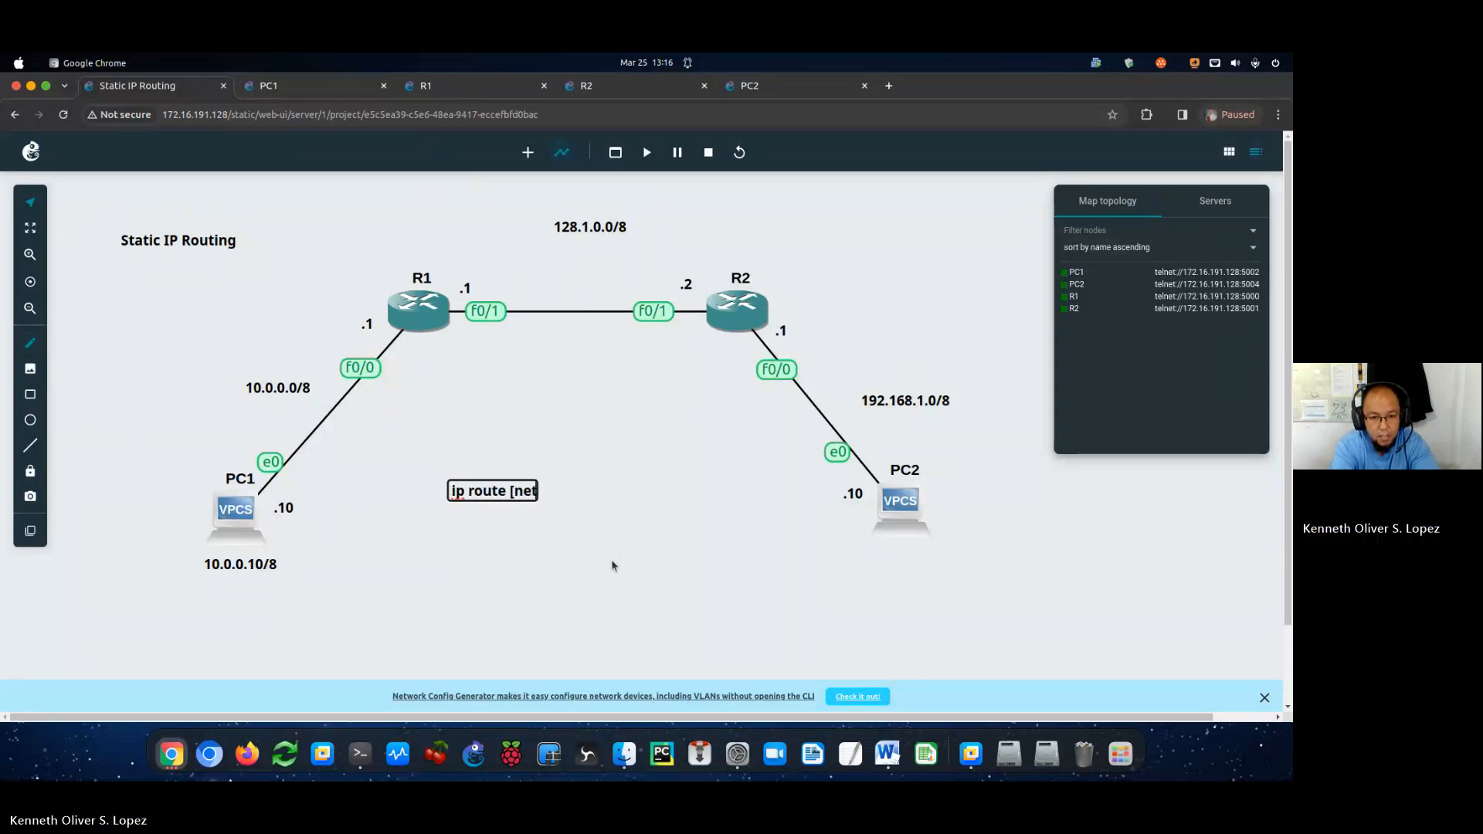
text(ress yo w)
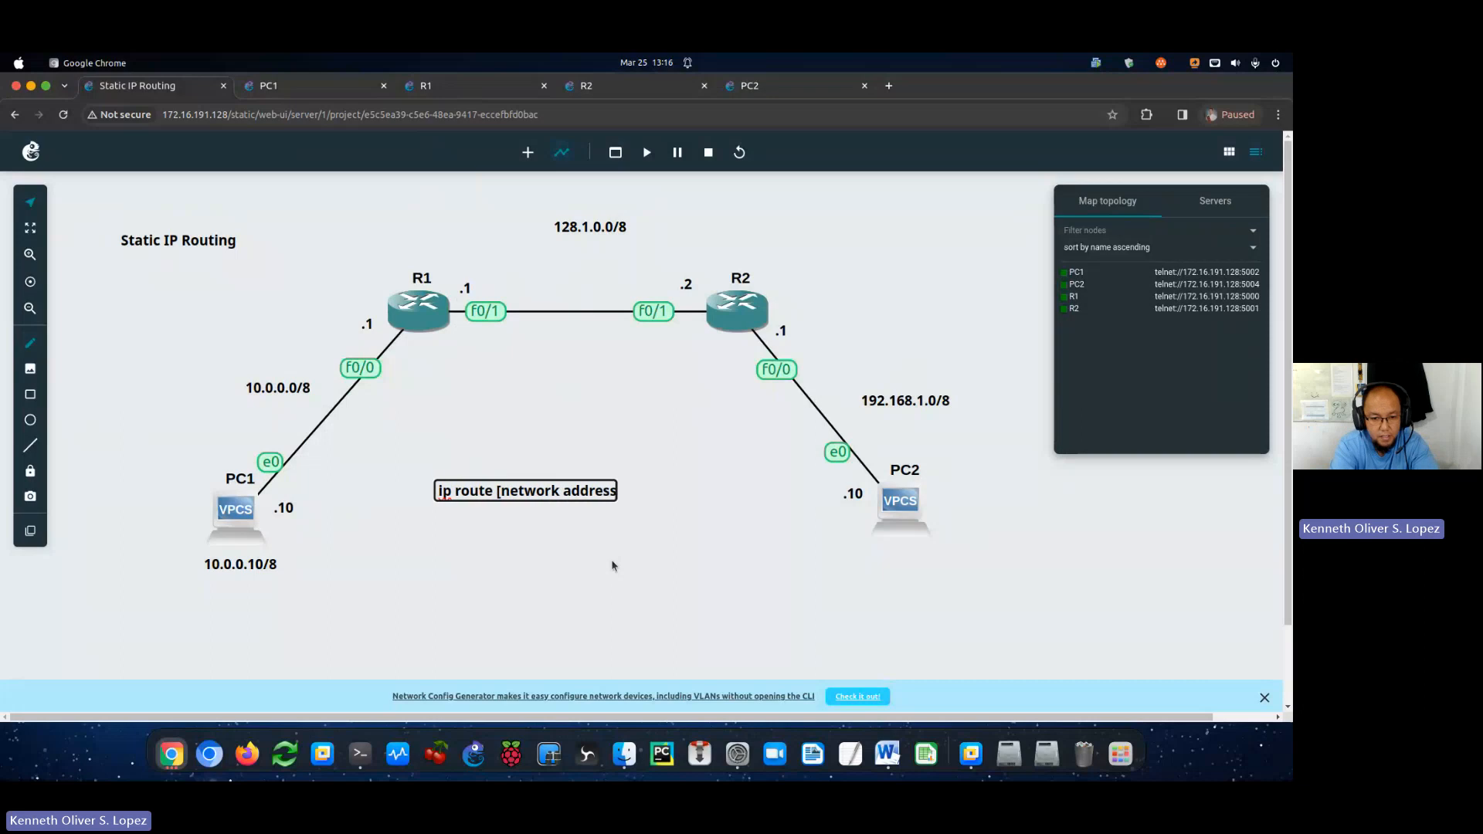
Extend the note to read "ip route [network address you wanna connect] [subnetmas" and move it below PC1's address label.
key(BackSpace)
key(BackSpace)
text(u)
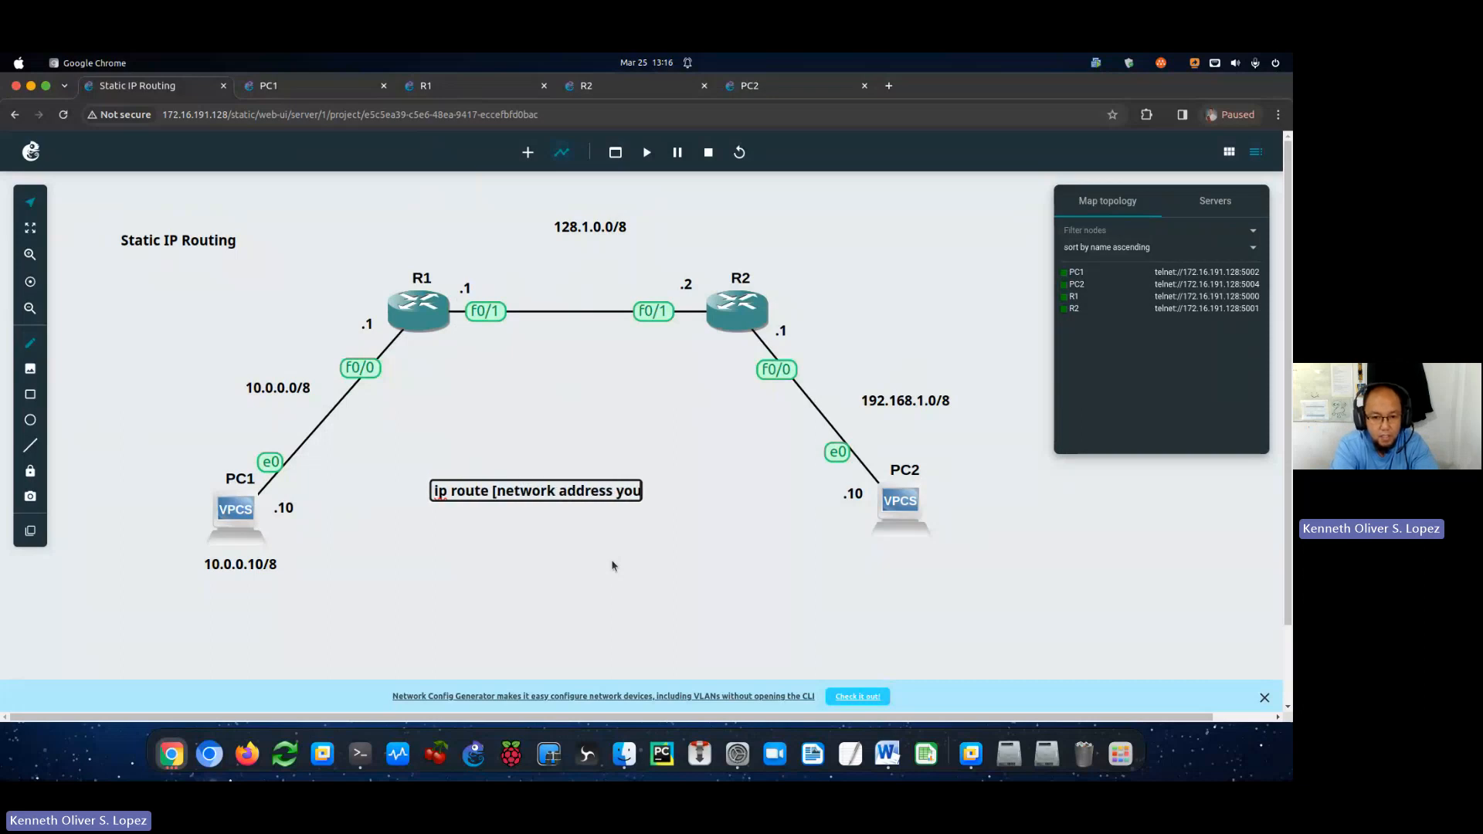
text( wanna connect])
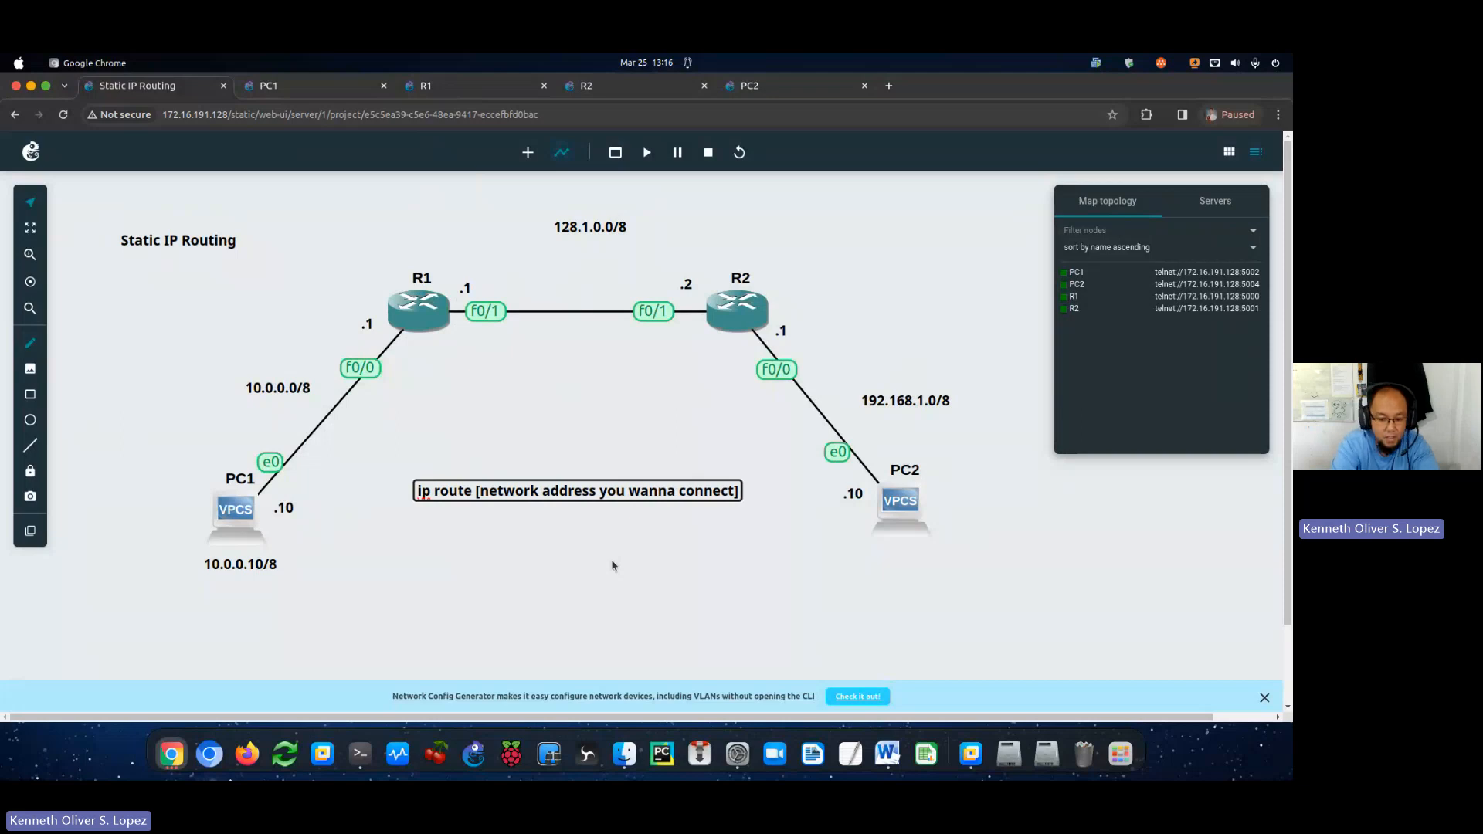
text([su)
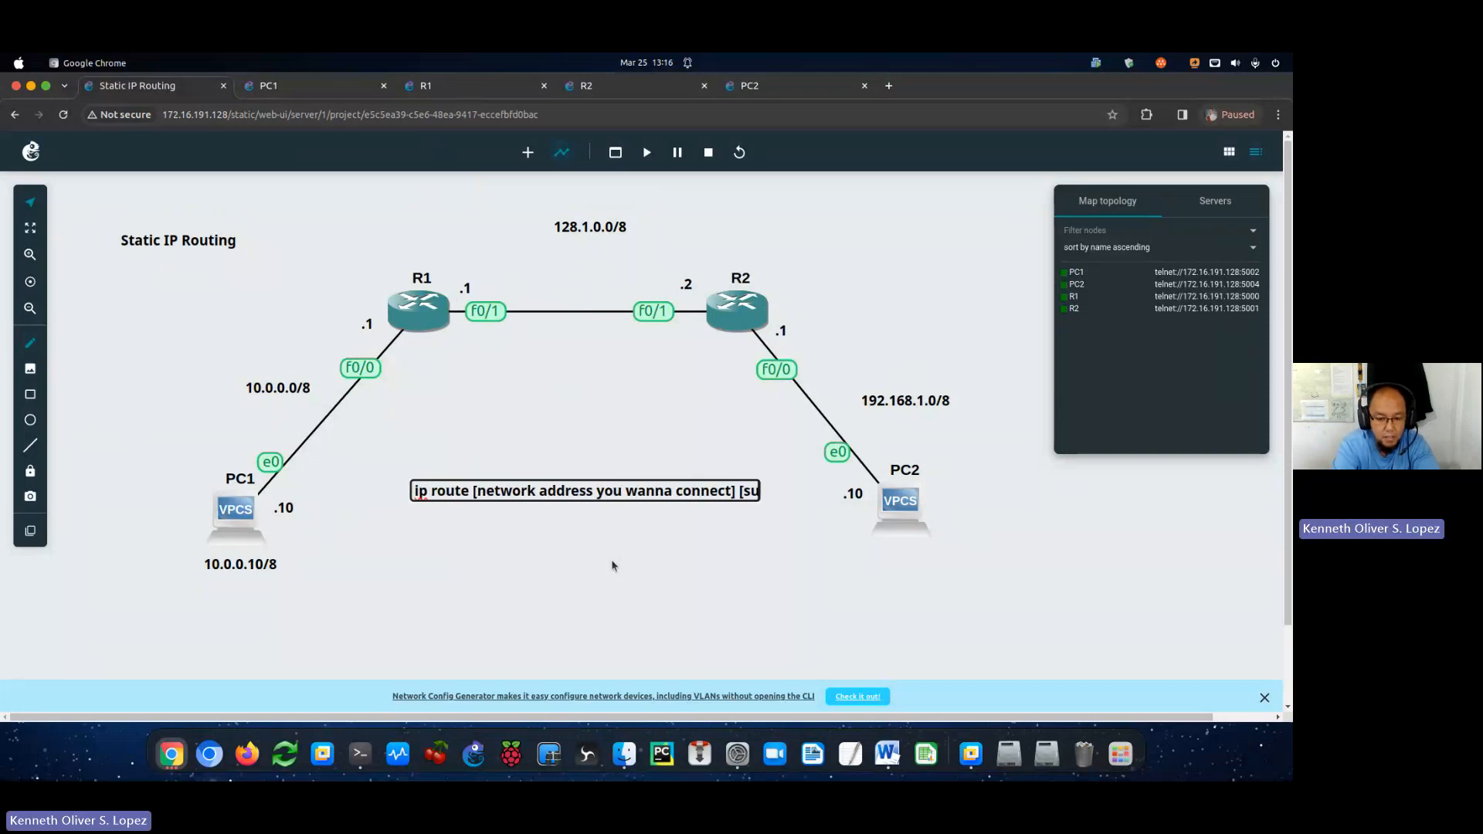
text(bme)
key(BackSpace)
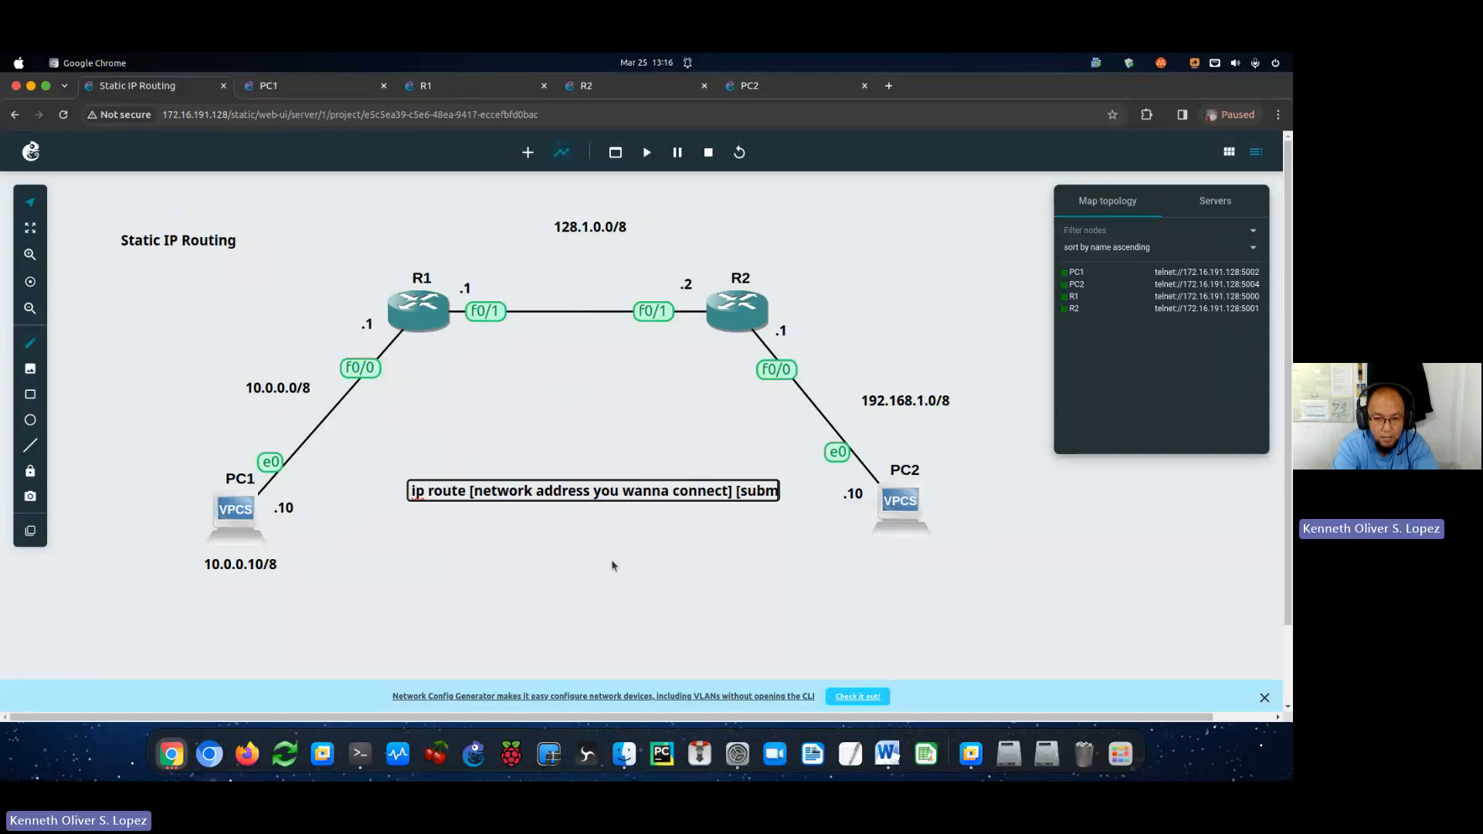
key(BackSpace)
text(netmas)
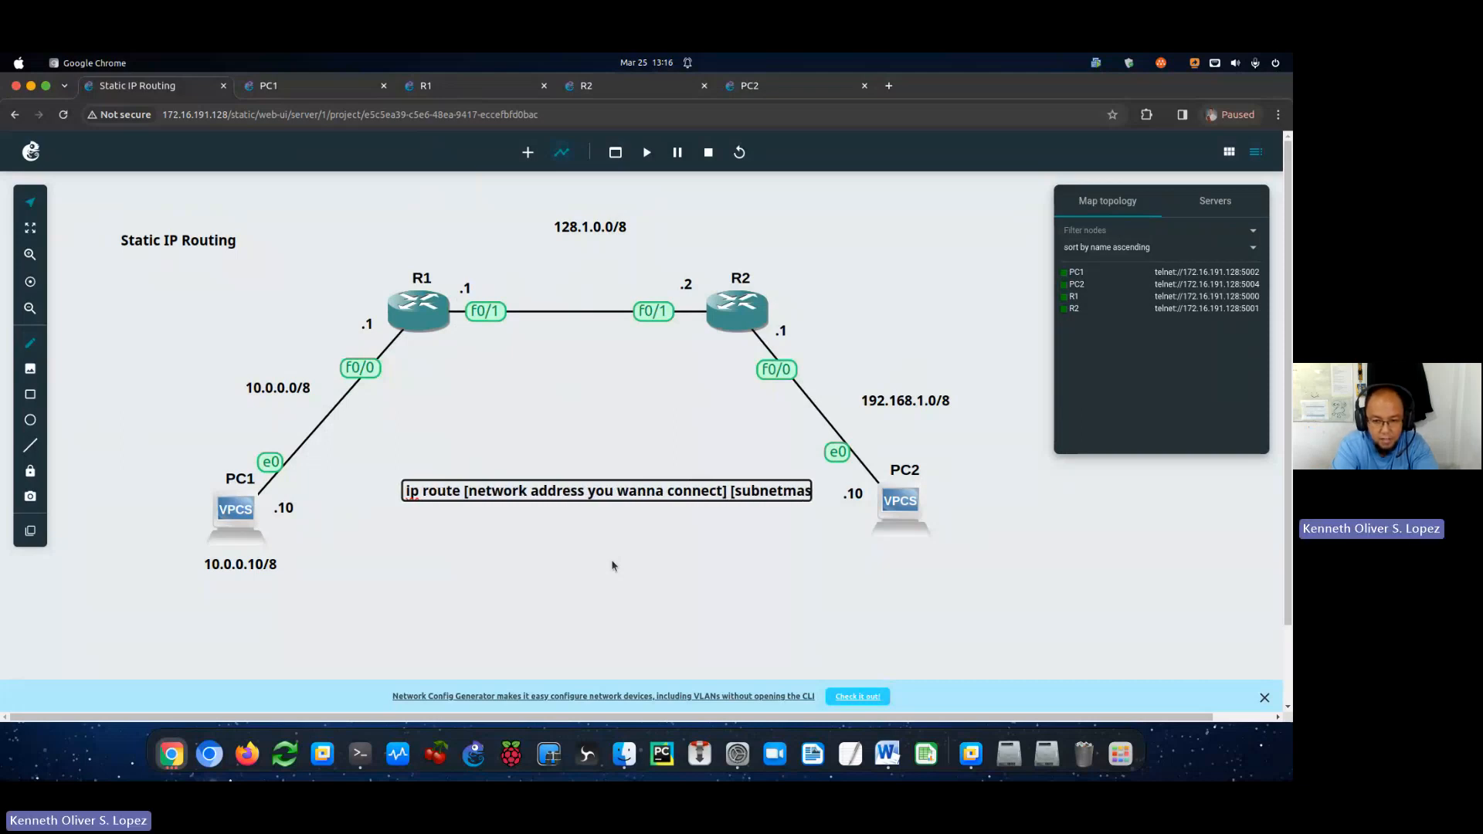
drag(596, 492, 262, 623)
click(567, 531)
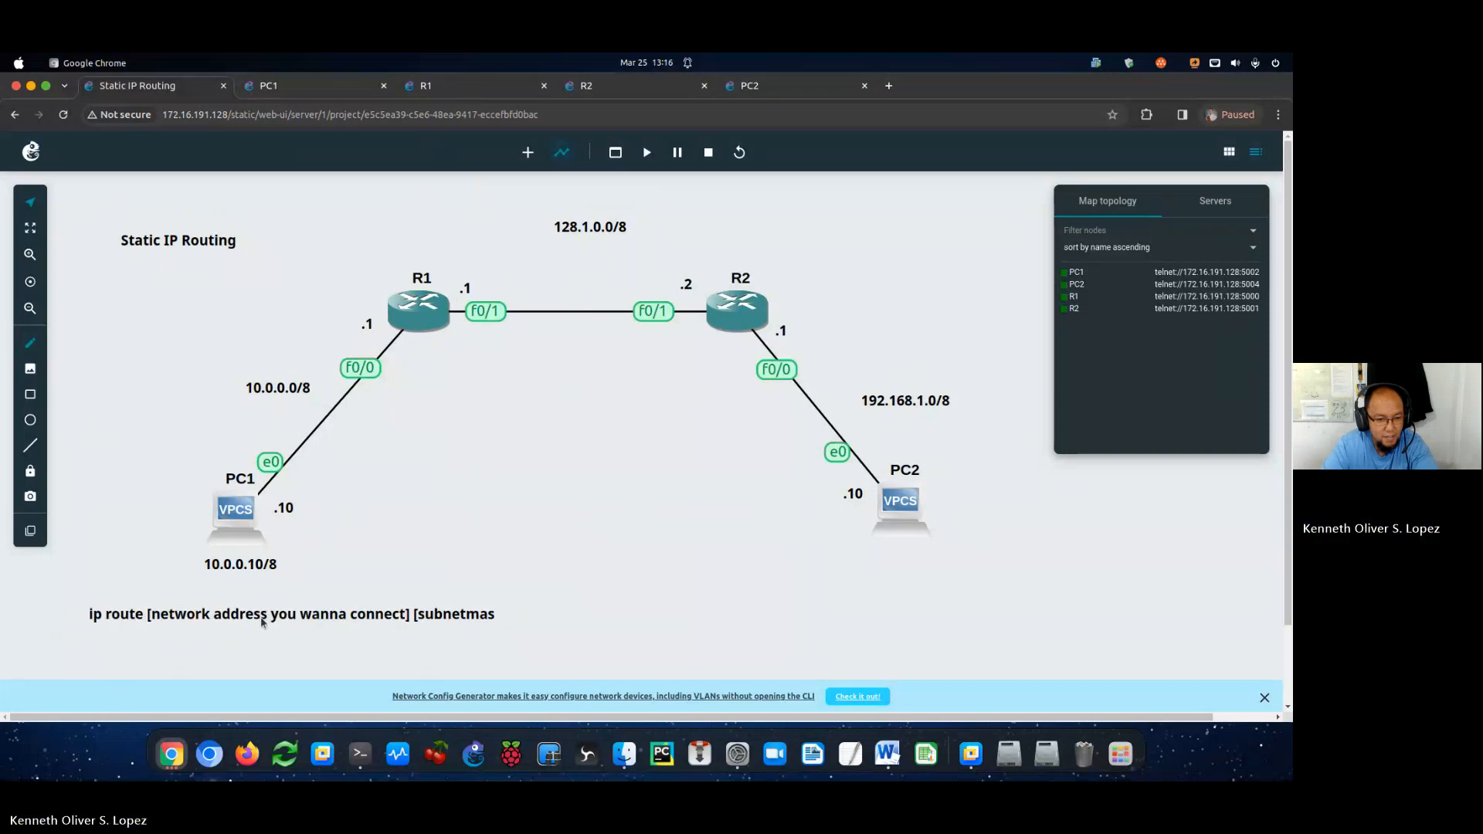
Edit the ip route note so its second placeholder reads "[subnetmask of that network address".
right_click(269, 617)
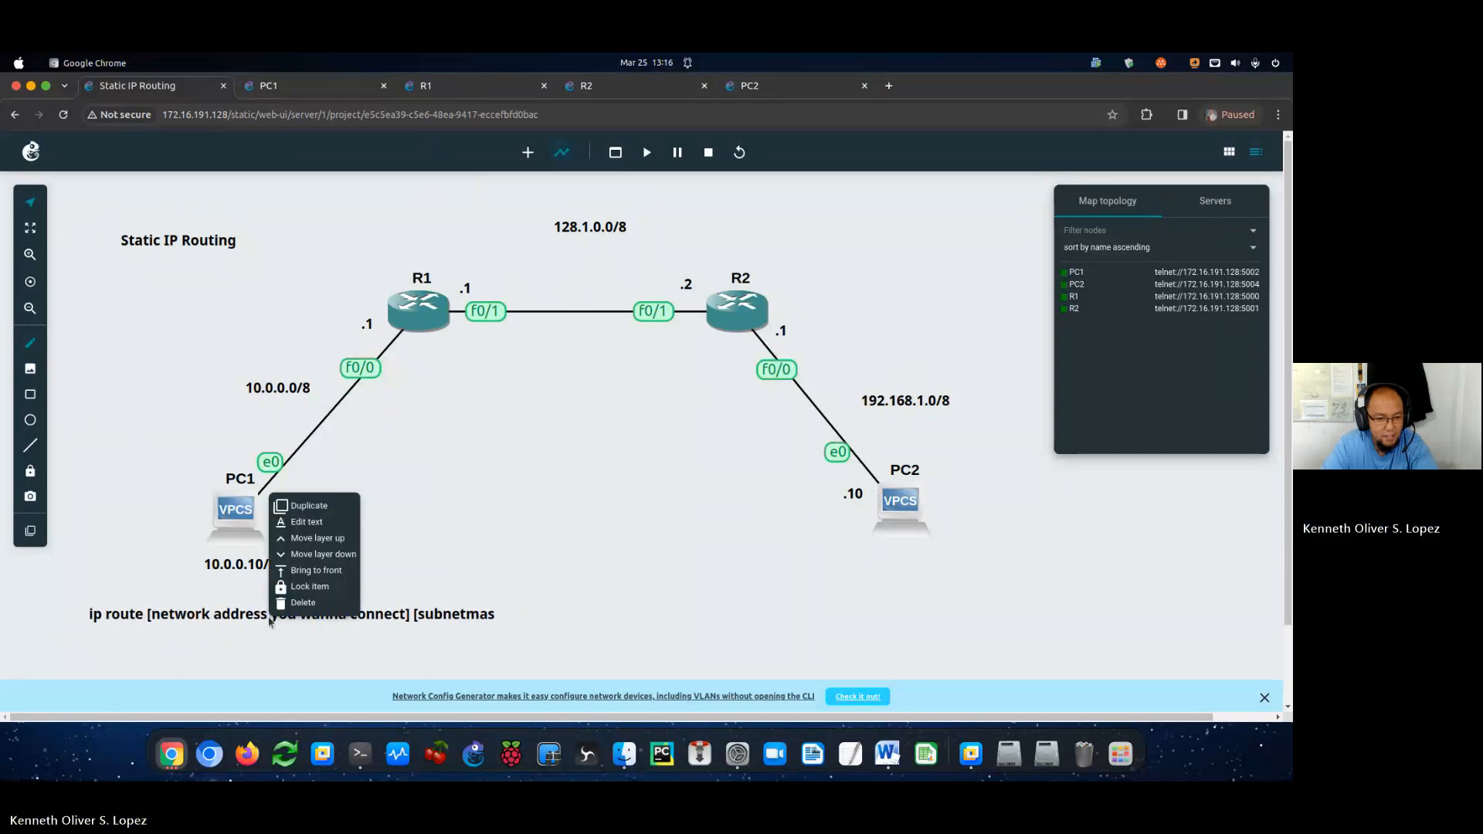
click(323, 522)
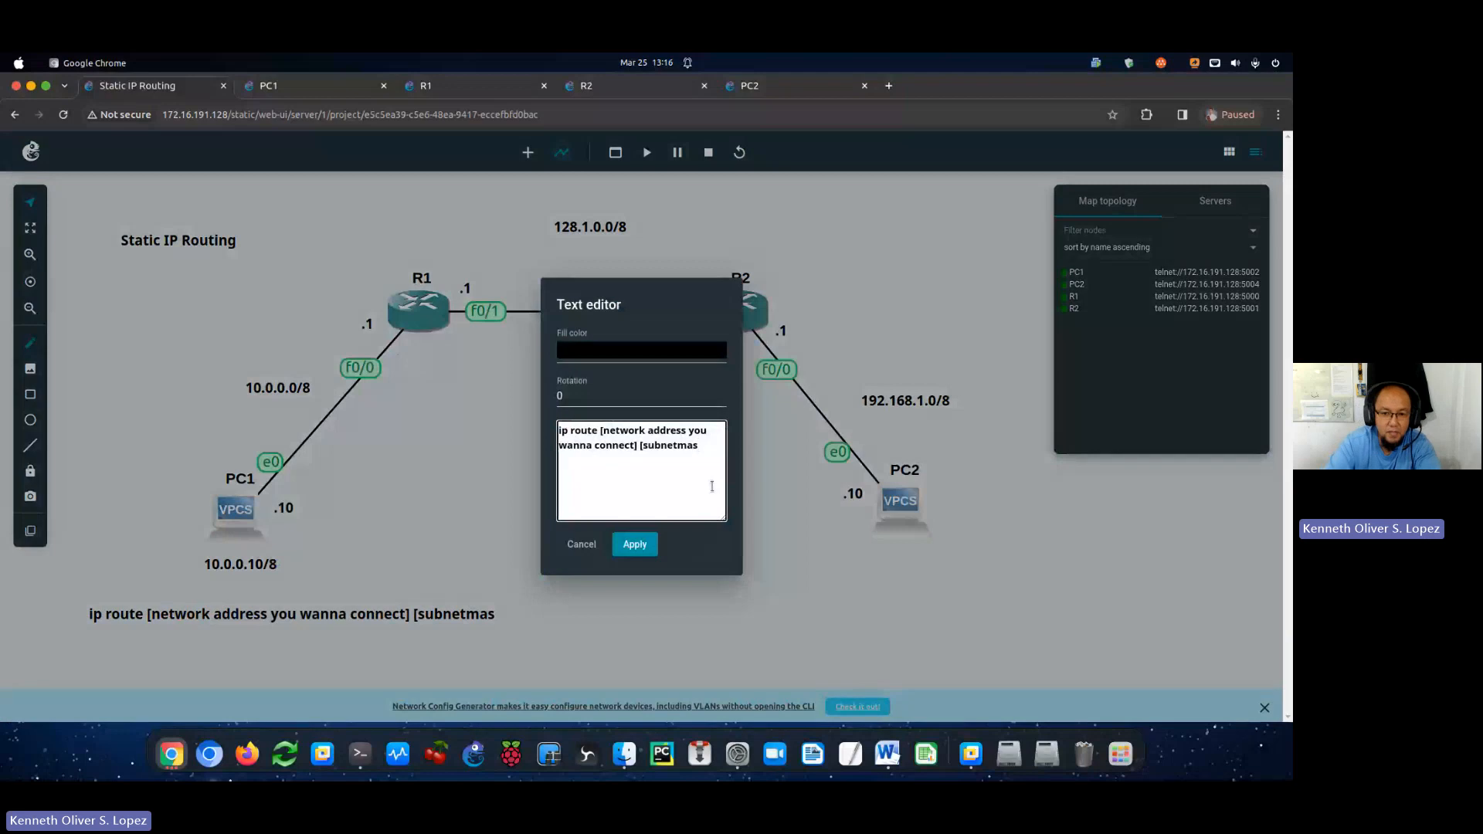
text(k of)
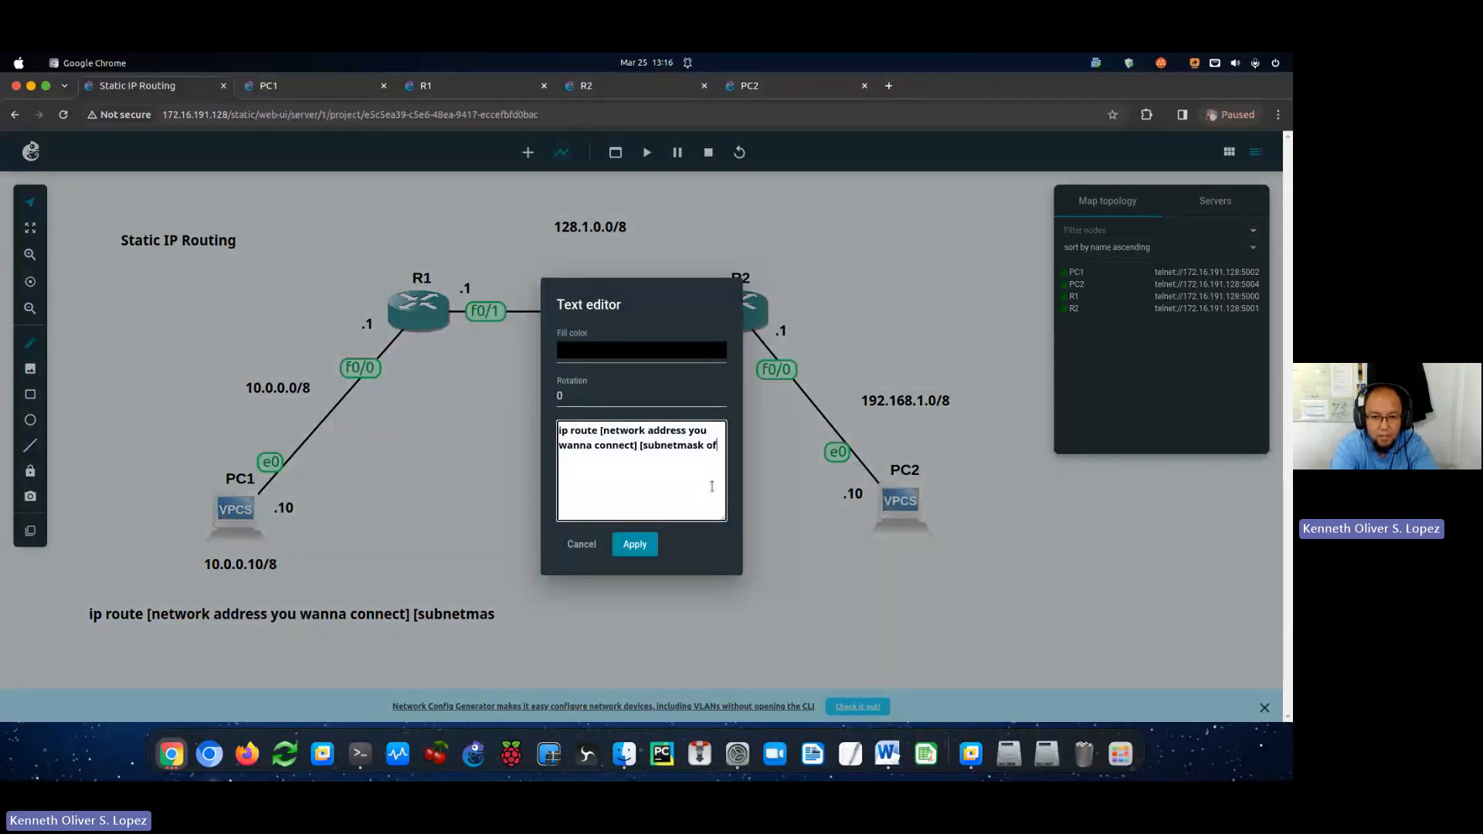
text( that netw)
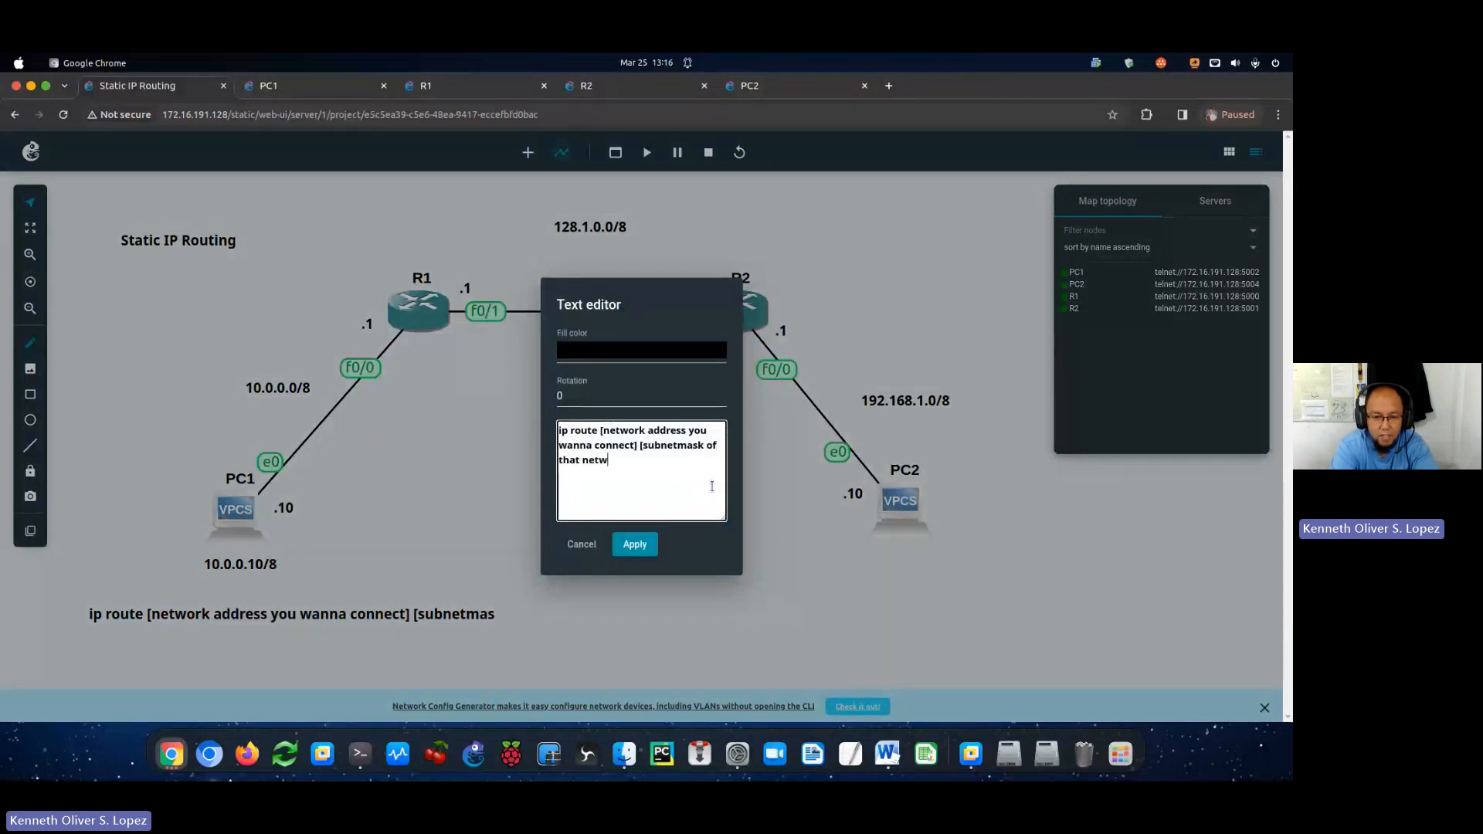
text(orkr)
key(BackSpace)
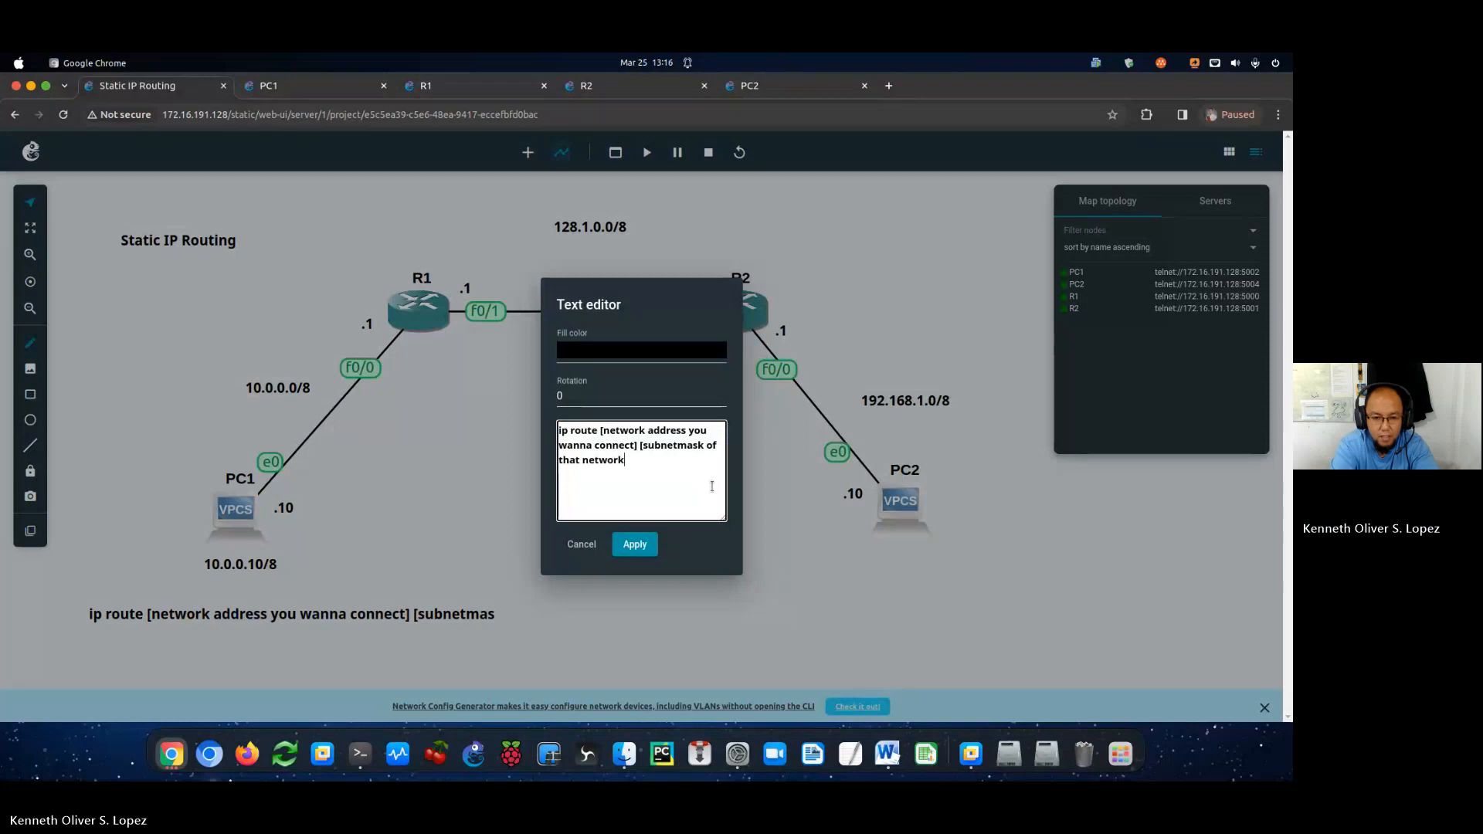
text(address)
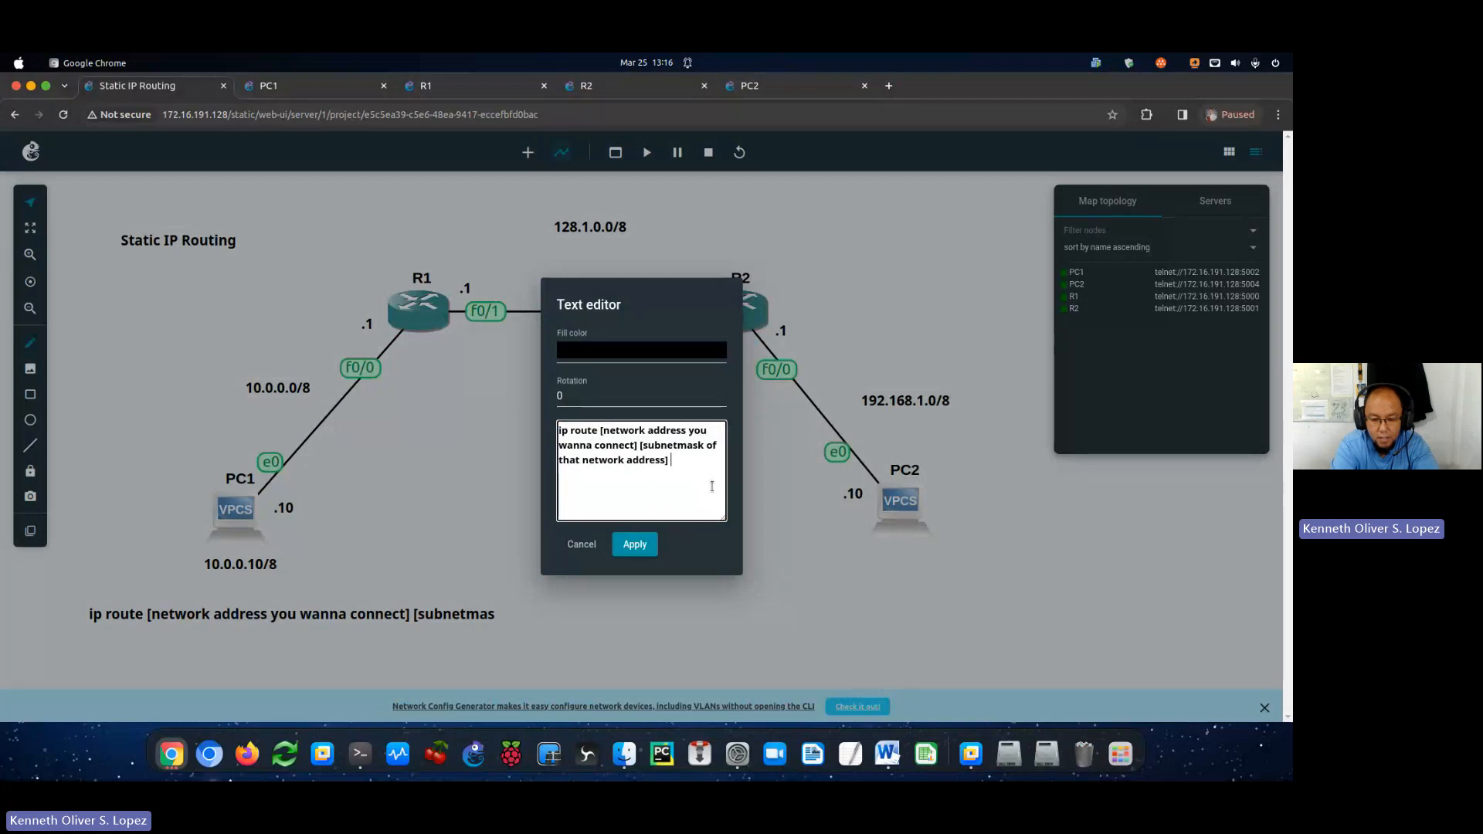
Close the second placeholder, append "[port of next router closest to you going to that network]" to the ip route note, and apply the text.
text(] [port closes)
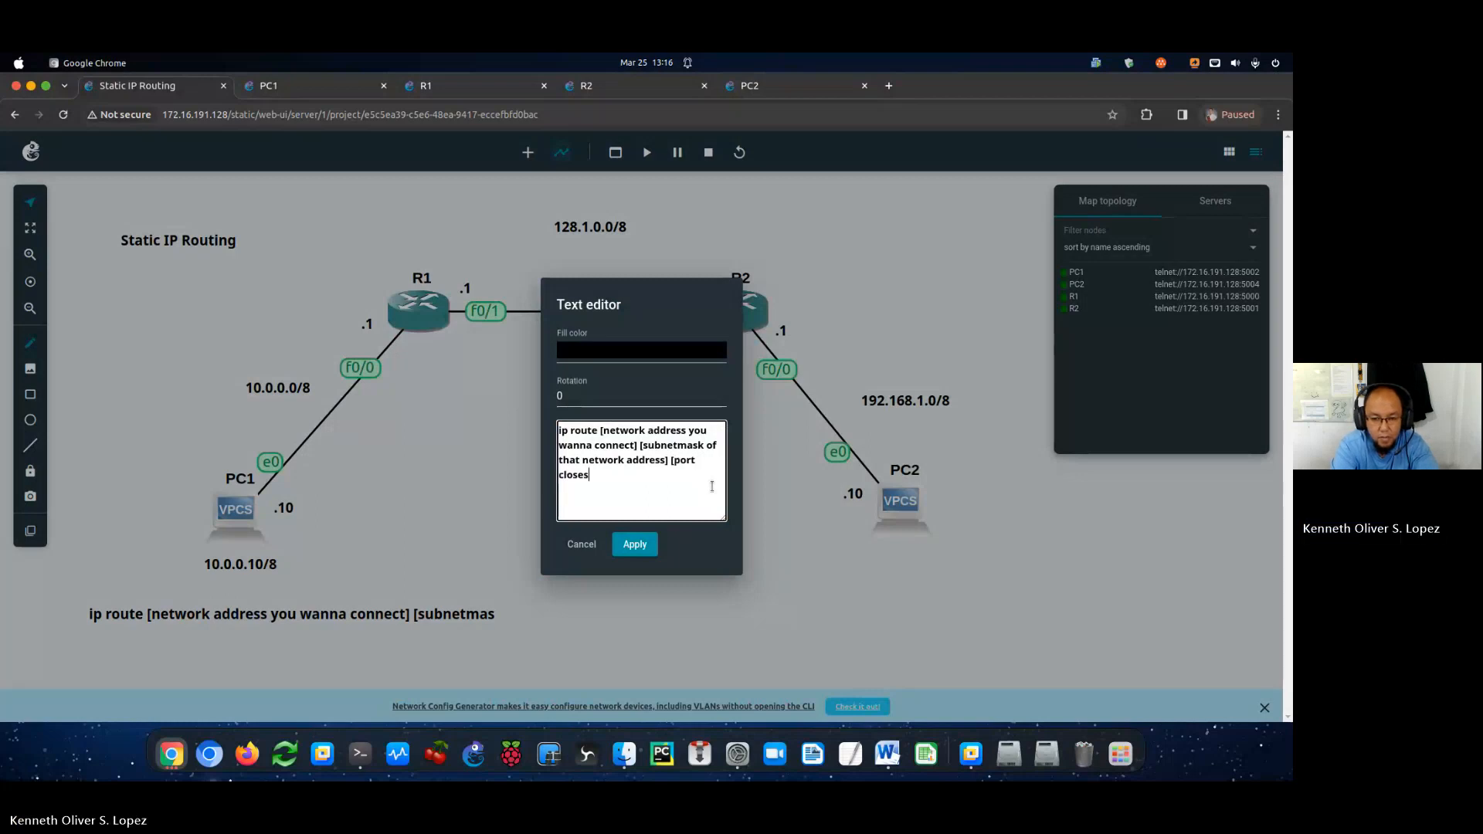
text(t to)
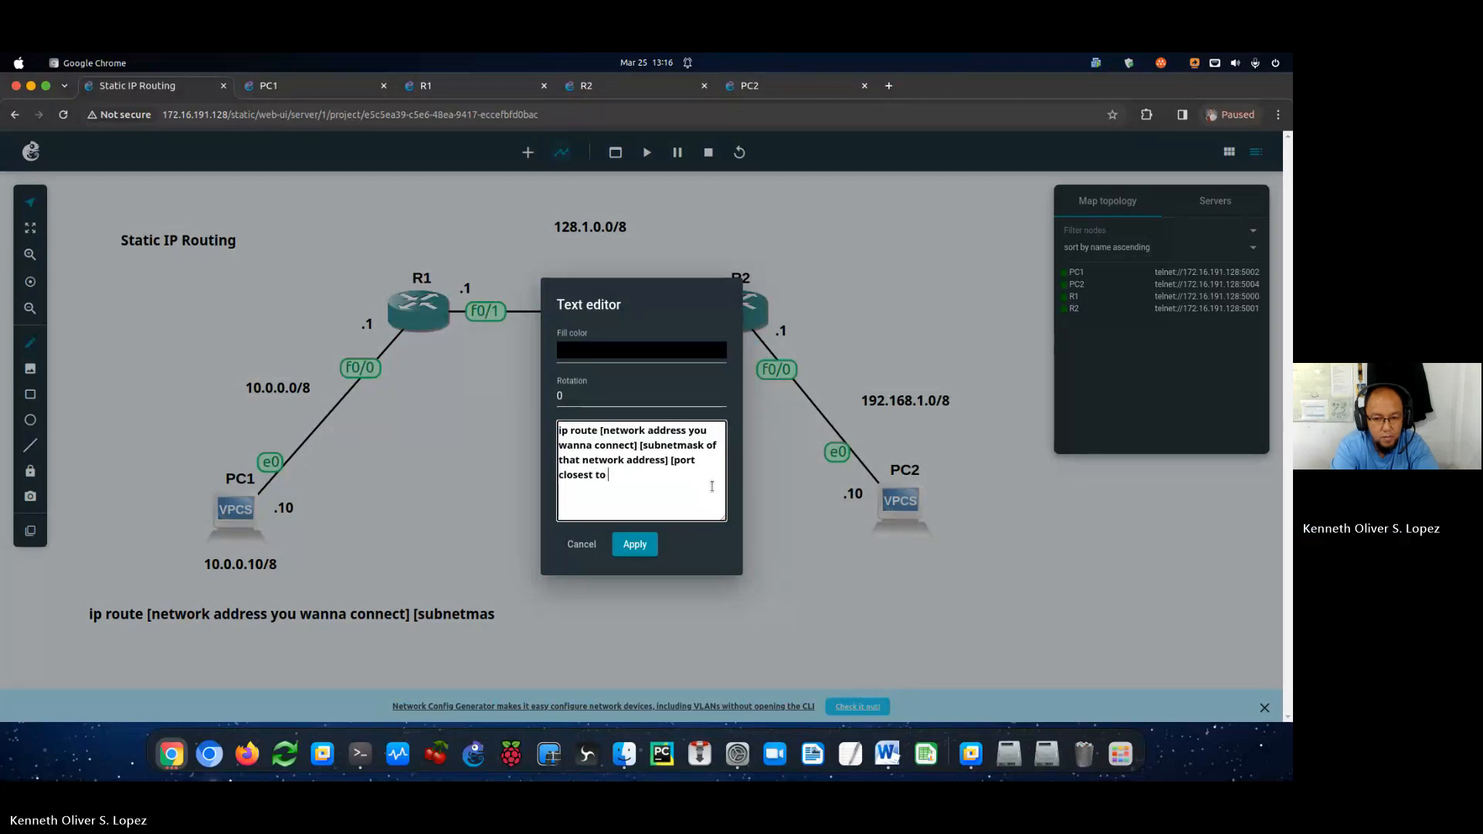
text( youg)
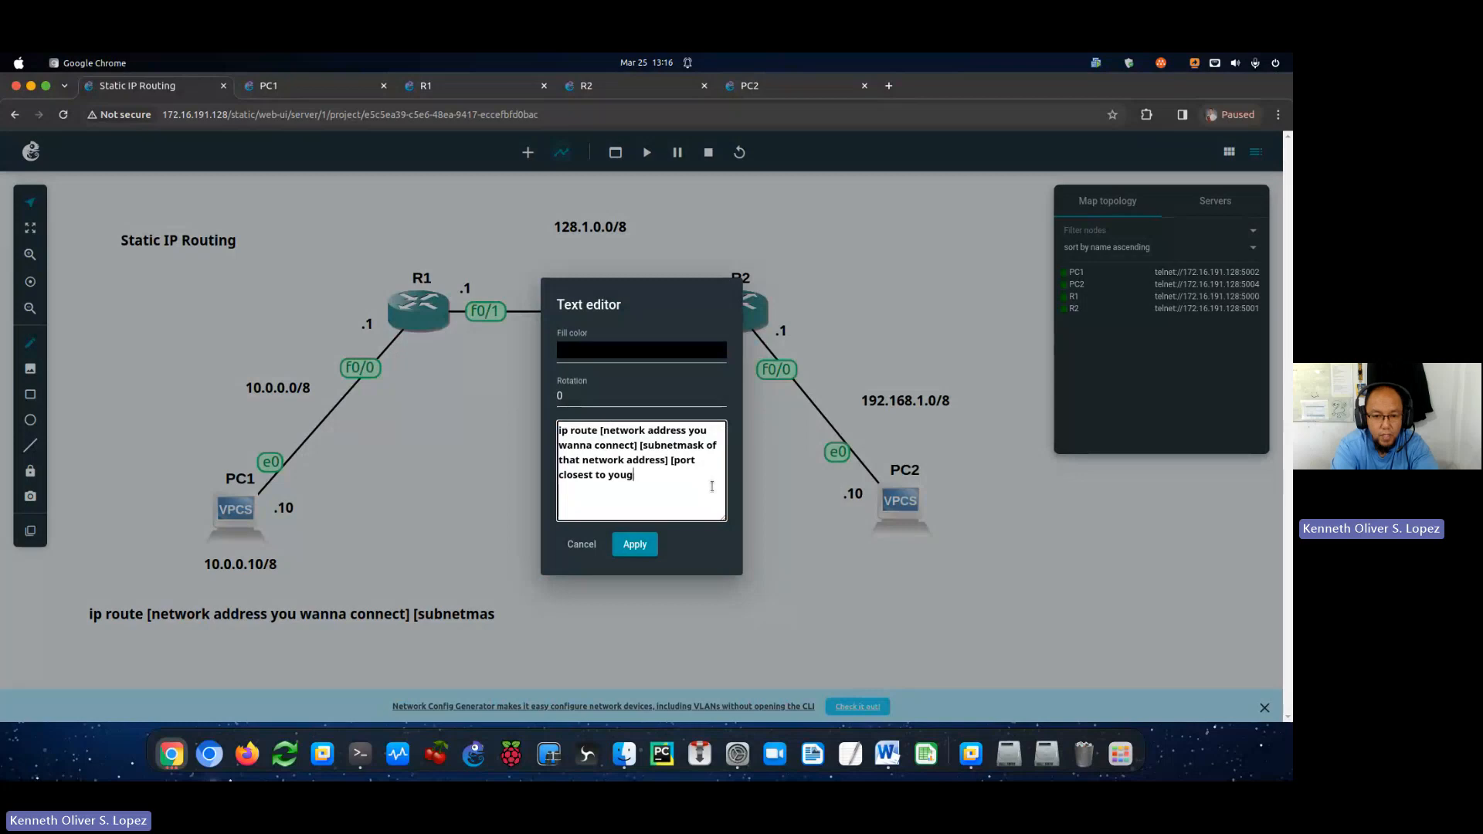
text(goin)
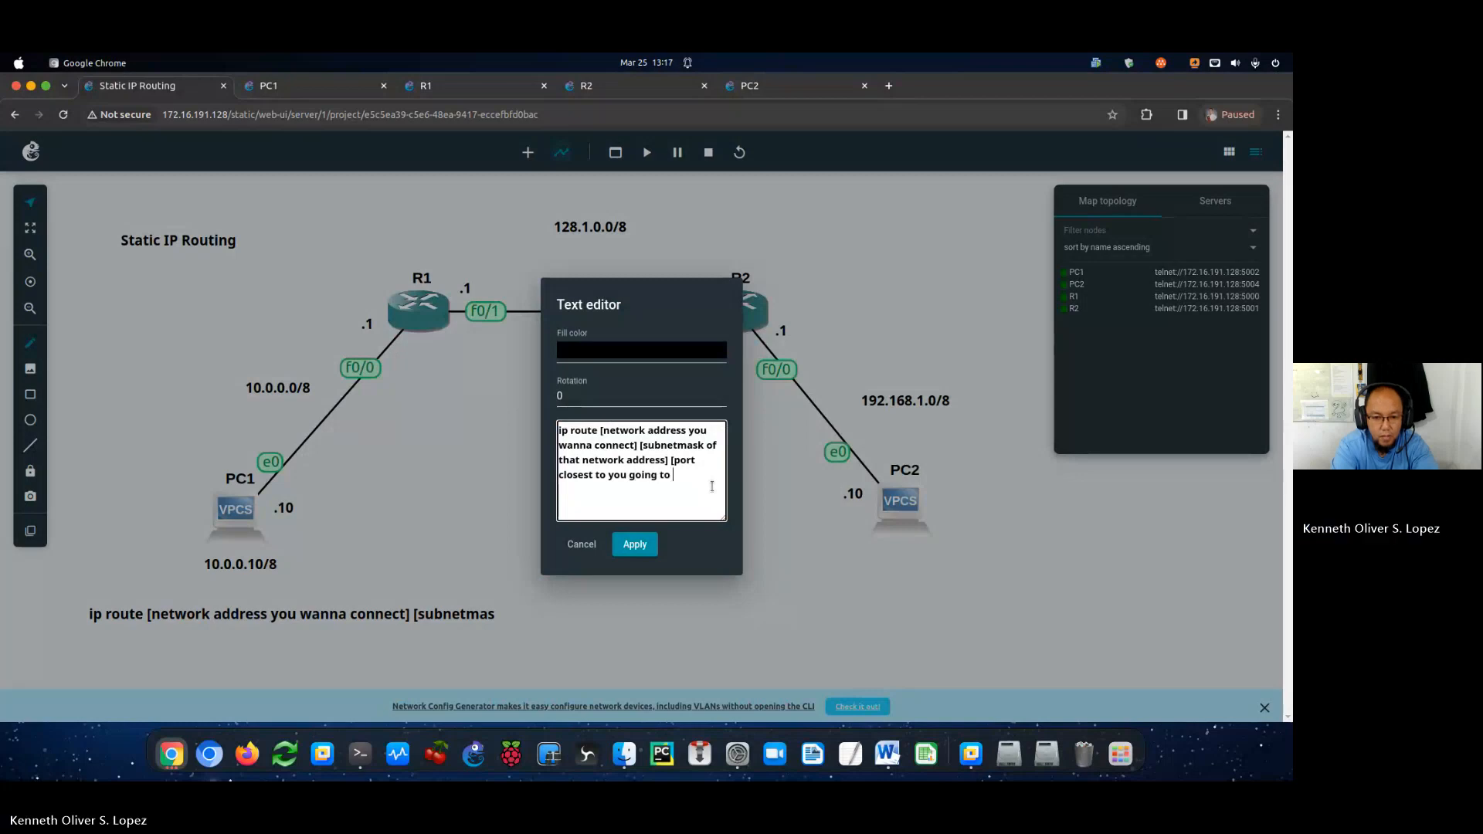
text(g to )
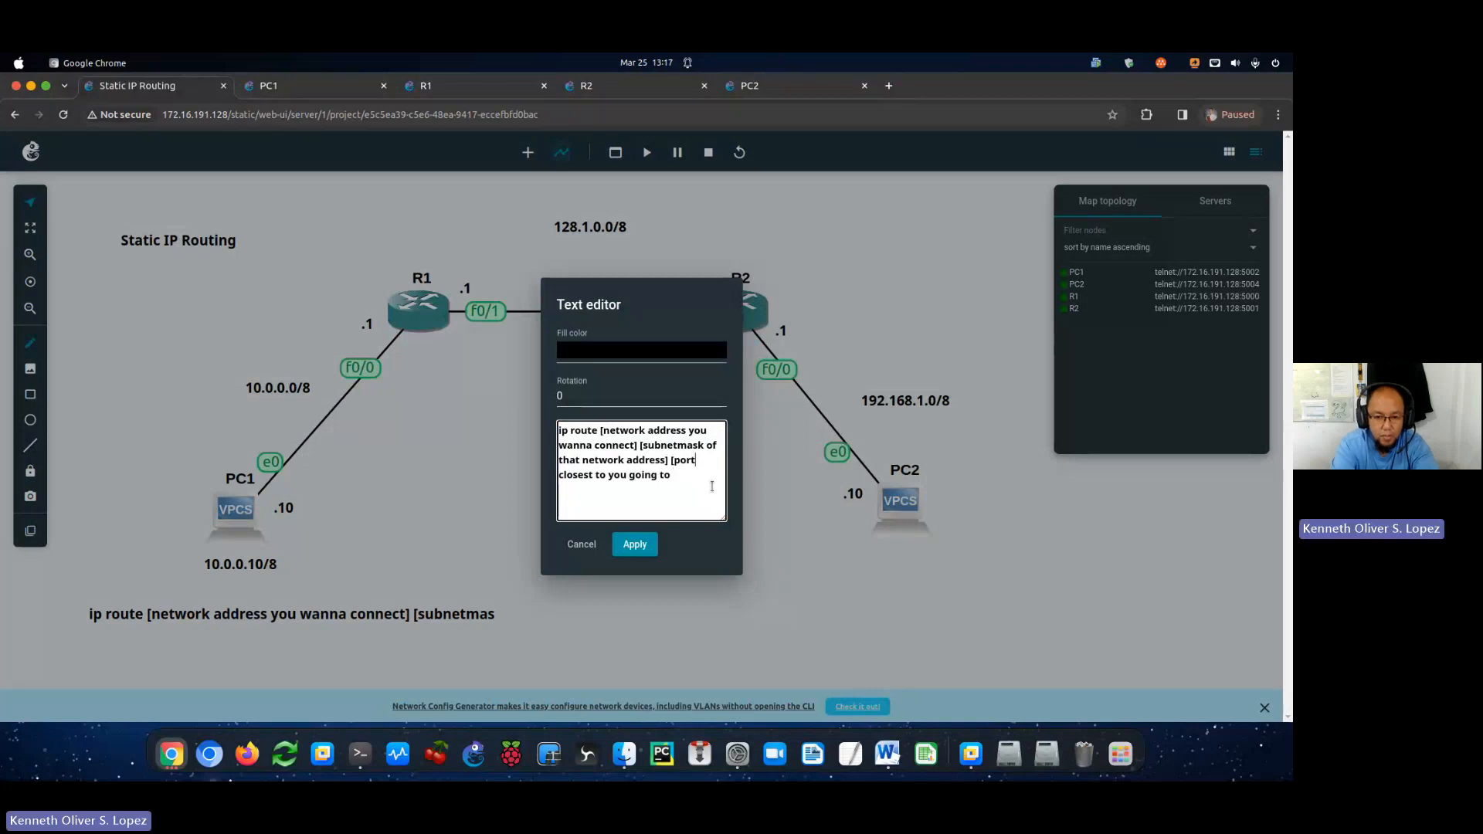
text( of next )
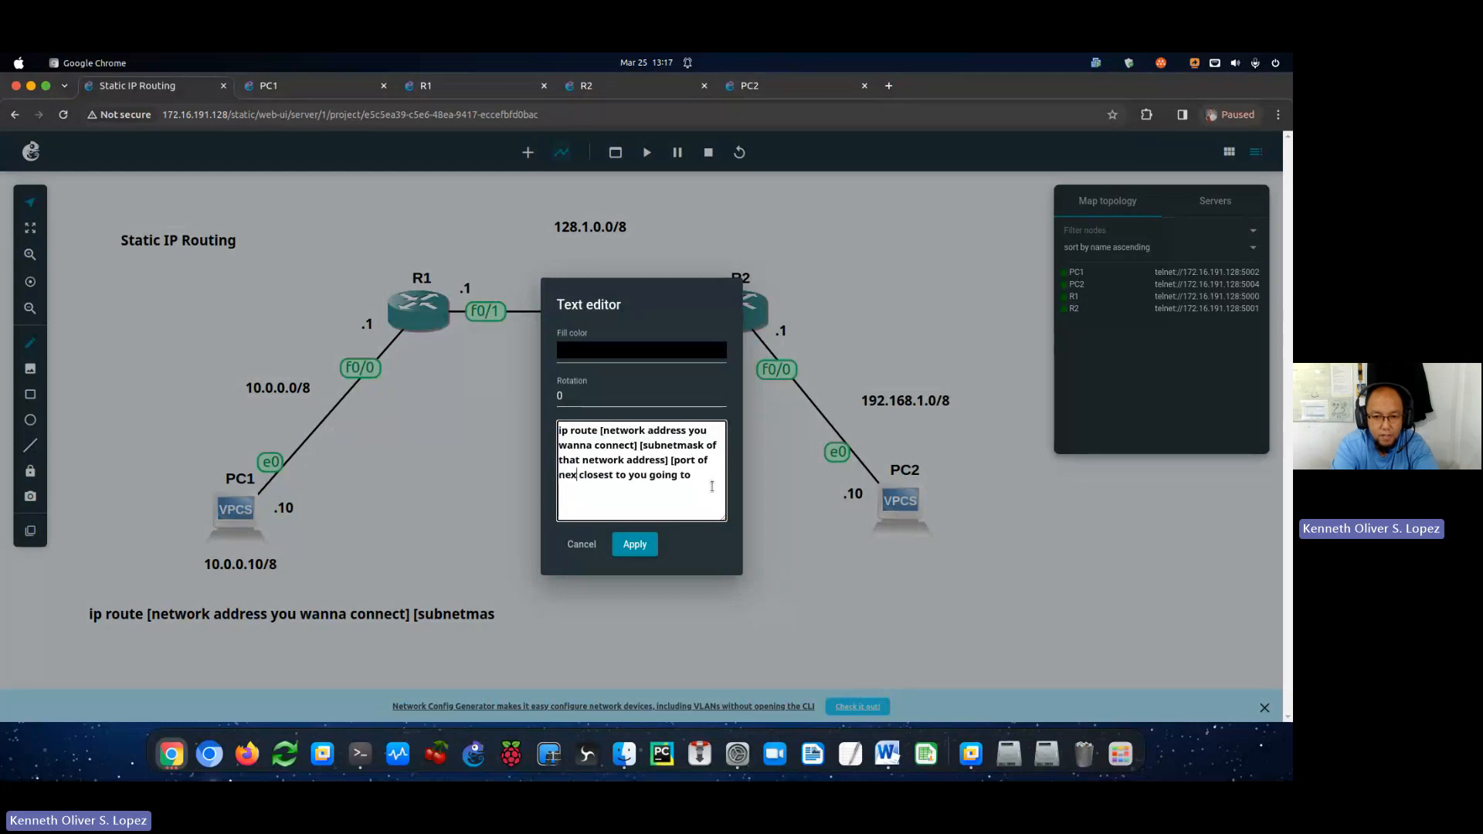
text(router)
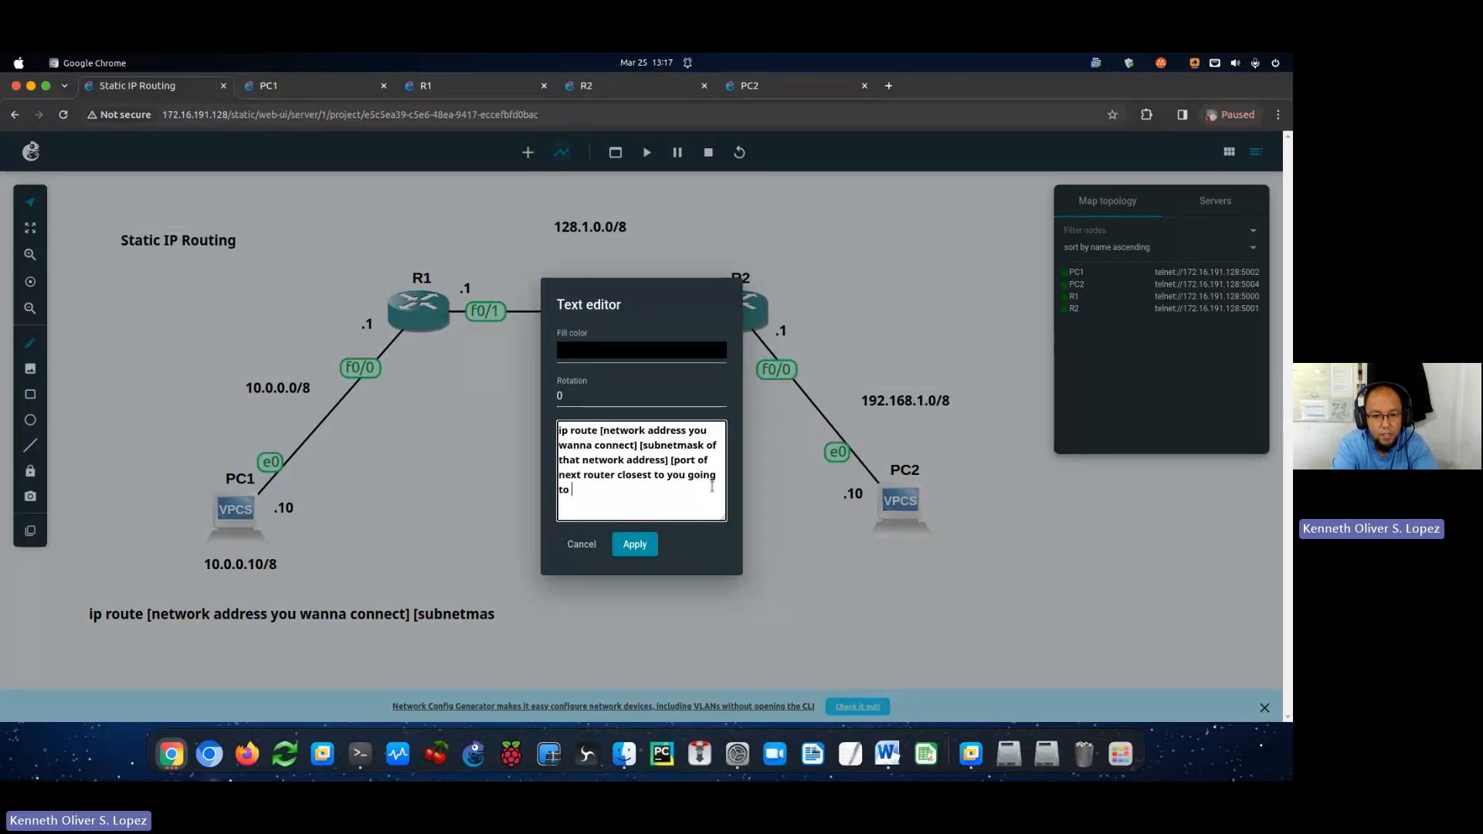
text(at network)
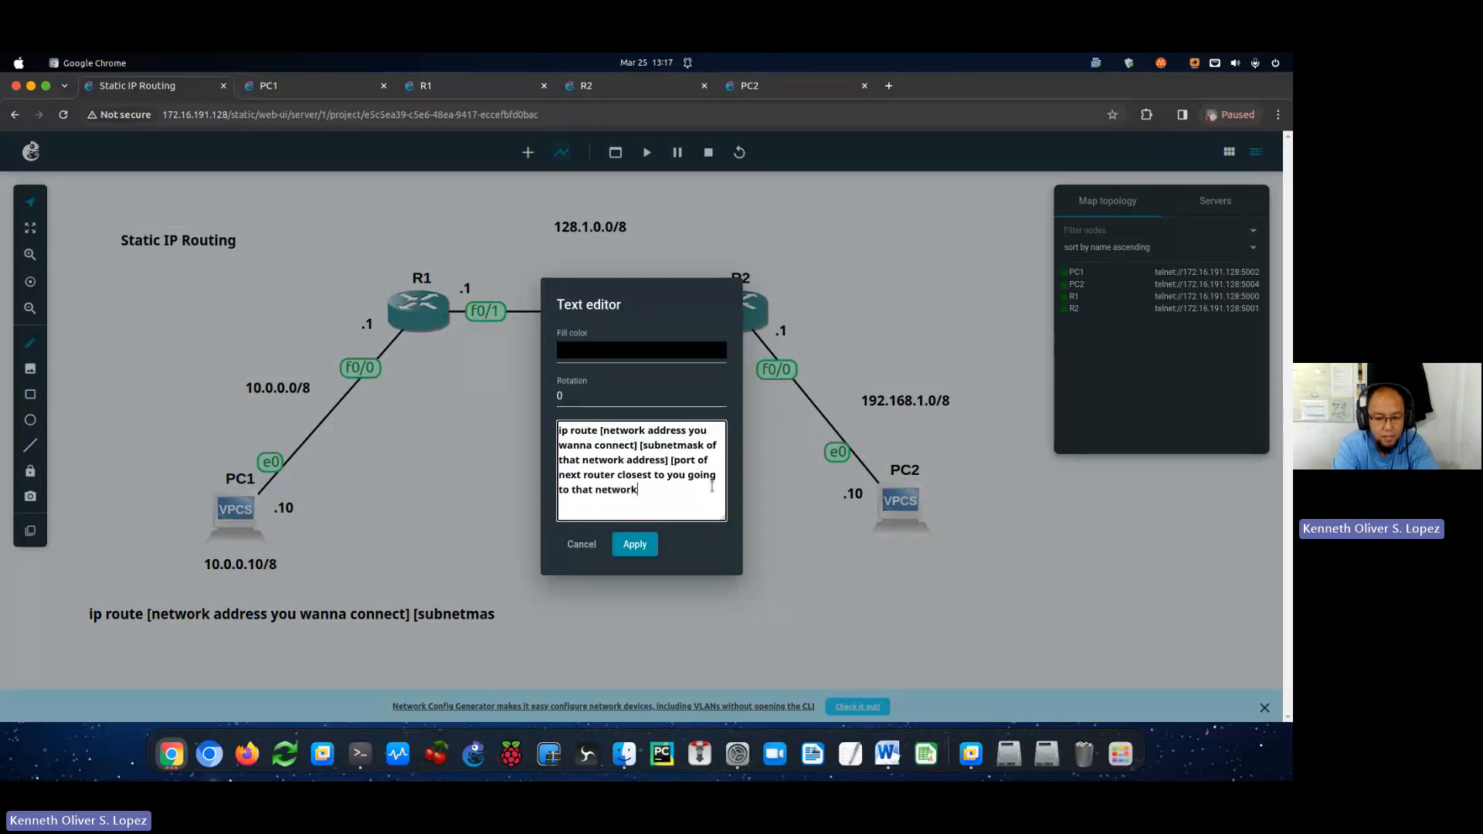
key(Return)
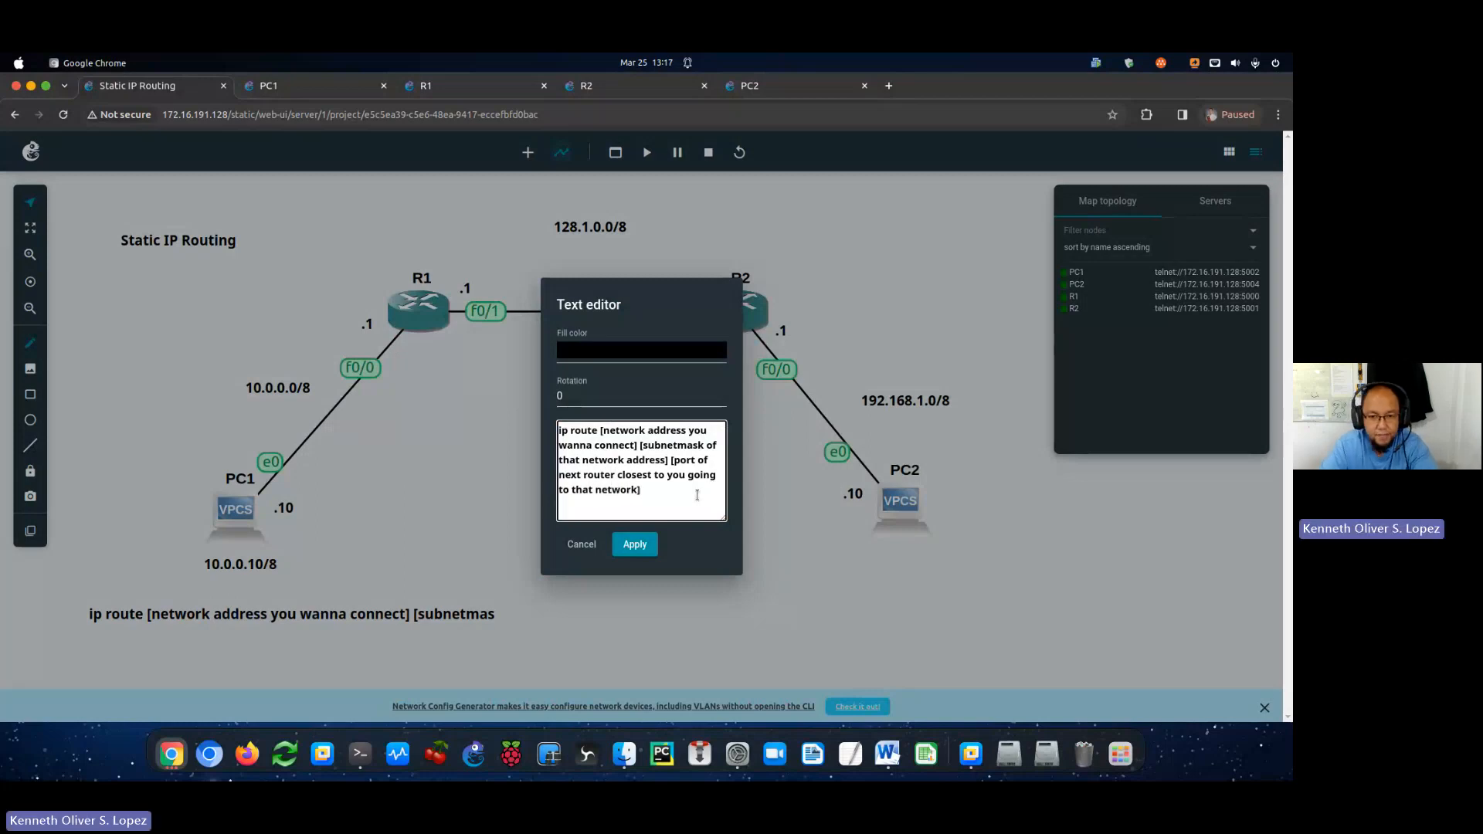
click(645, 551)
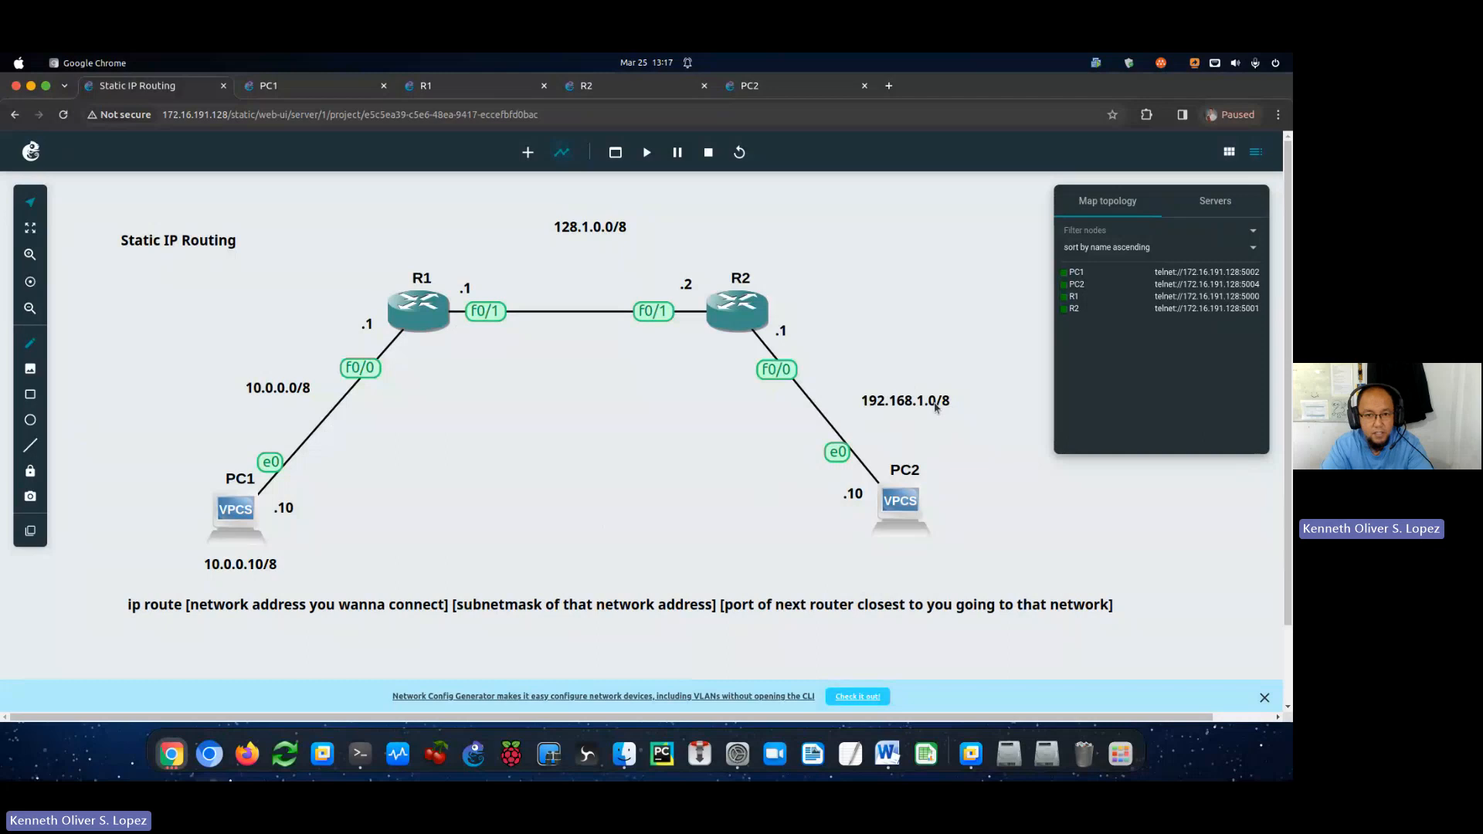
Change the network label above the R1–R2 link to 128.1.0.0/16.
right_click(603, 234)
click(621, 262)
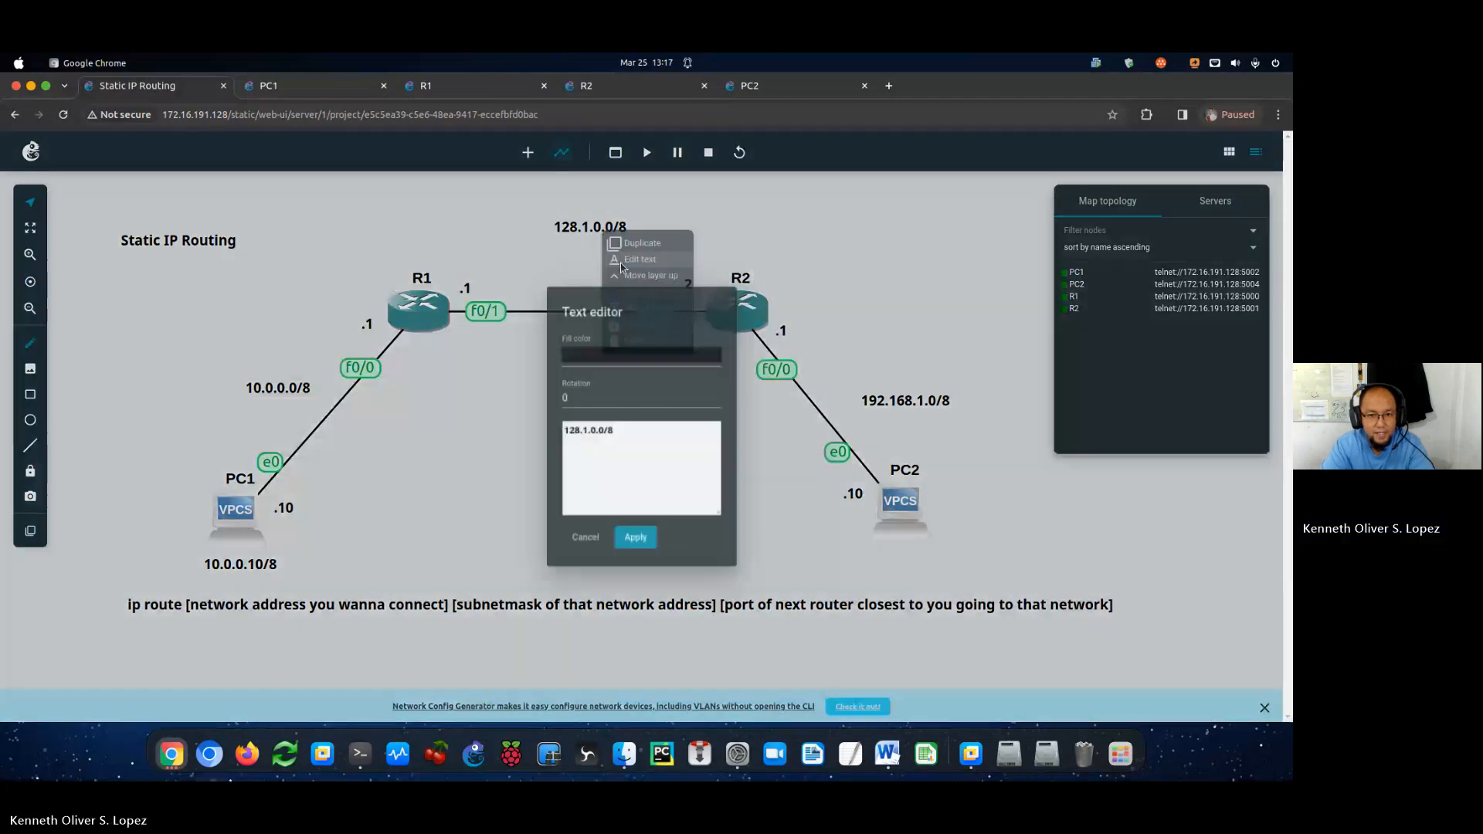
click(623, 435)
key(BackSpace)
text(16)
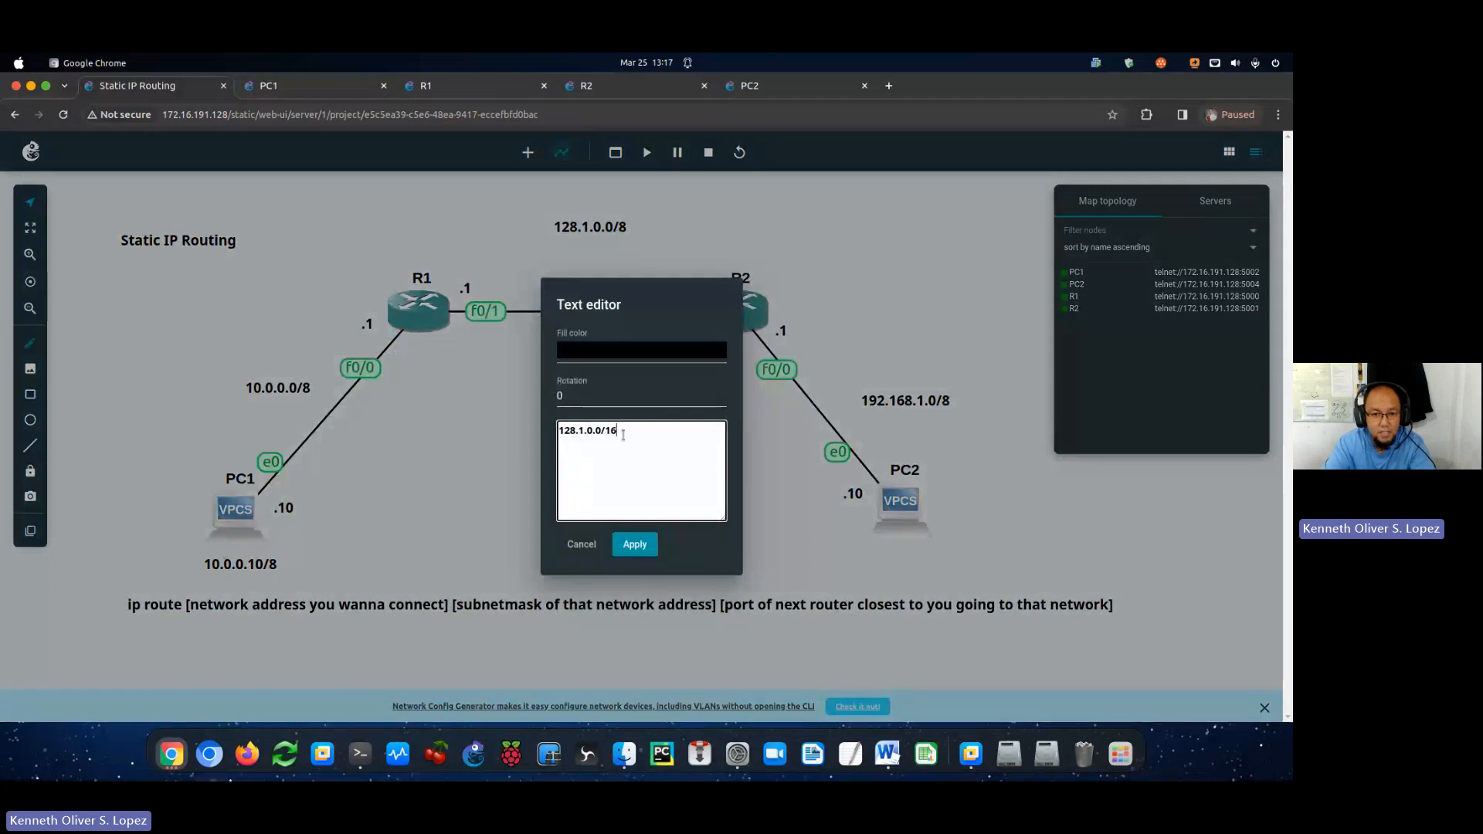
click(633, 545)
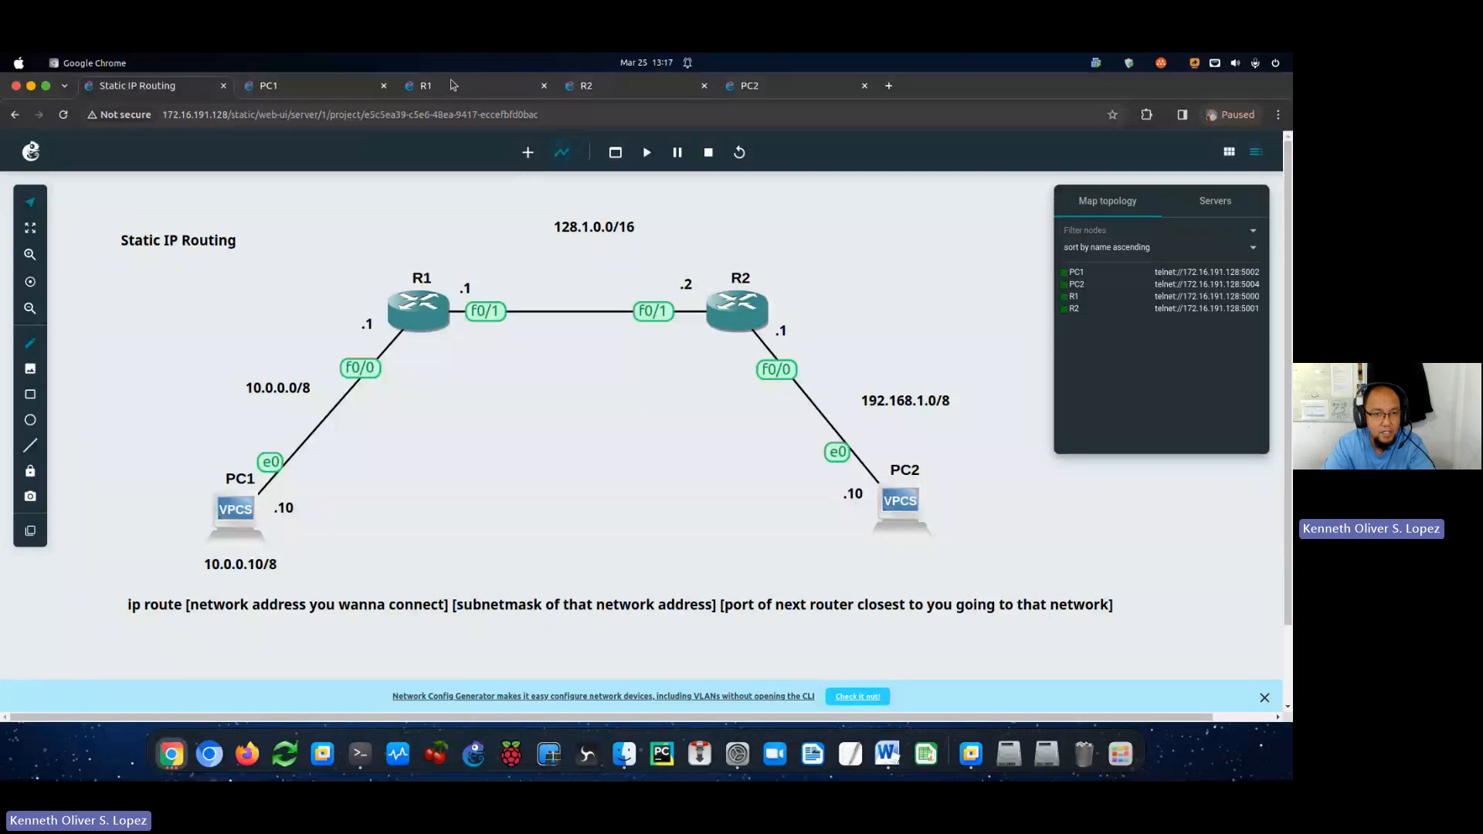
Check the subnet masks configured on R1's f0/1 and R2's f0/0 interfaces in the router consoles.
click(453, 85)
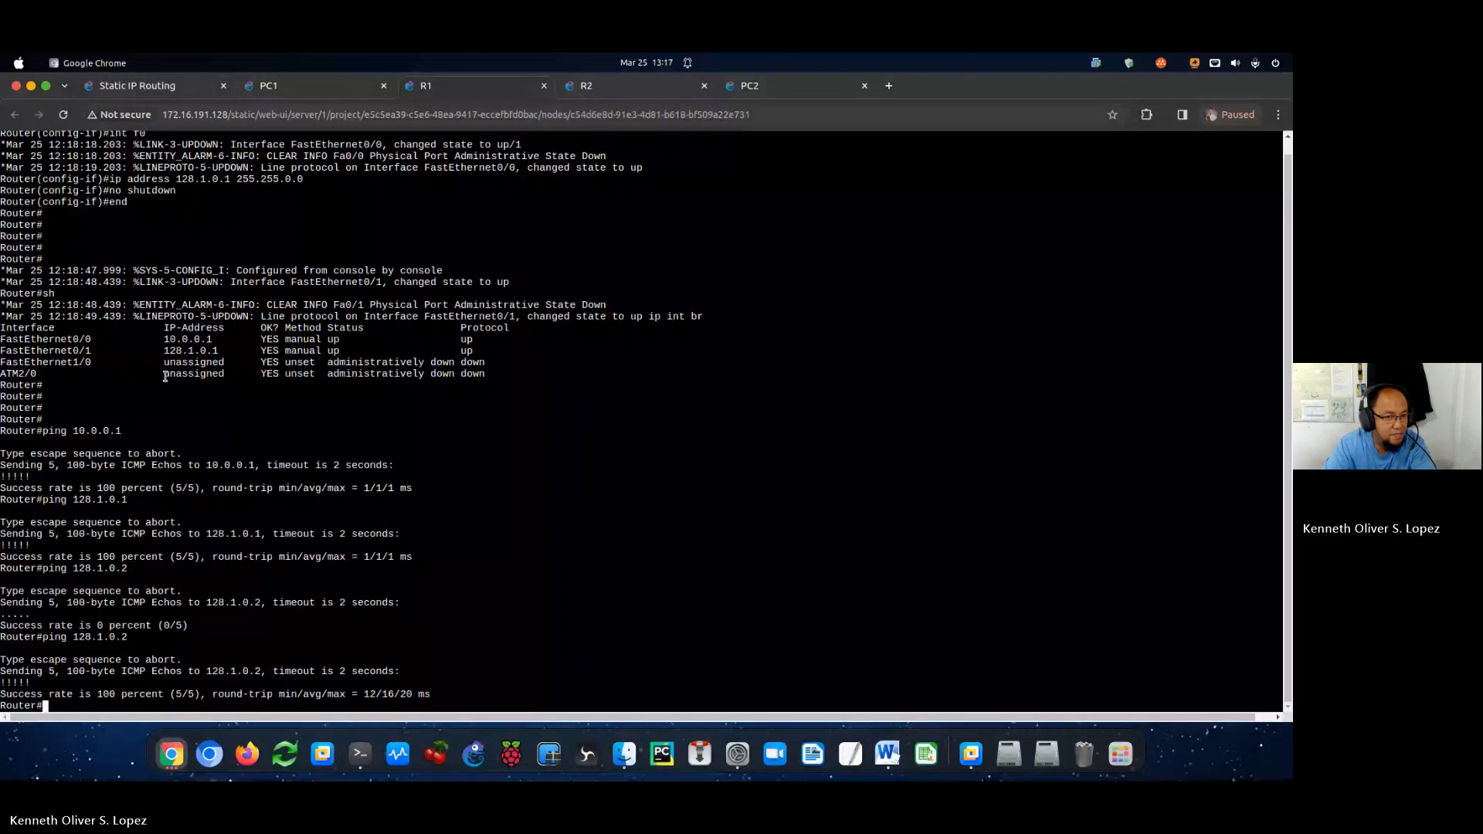
scroll(173, 362, up, 10)
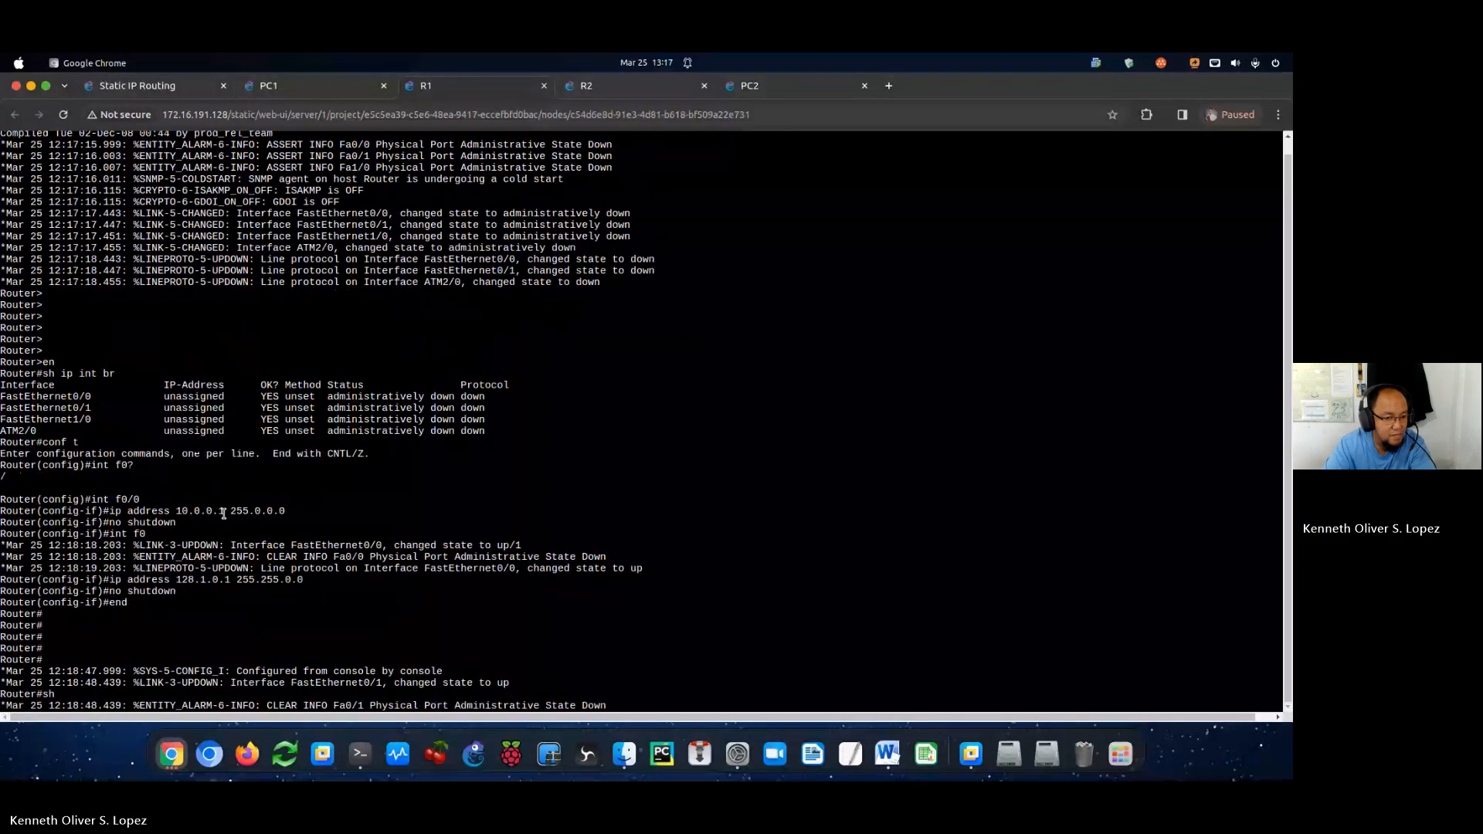
scroll(224, 513, down, 3)
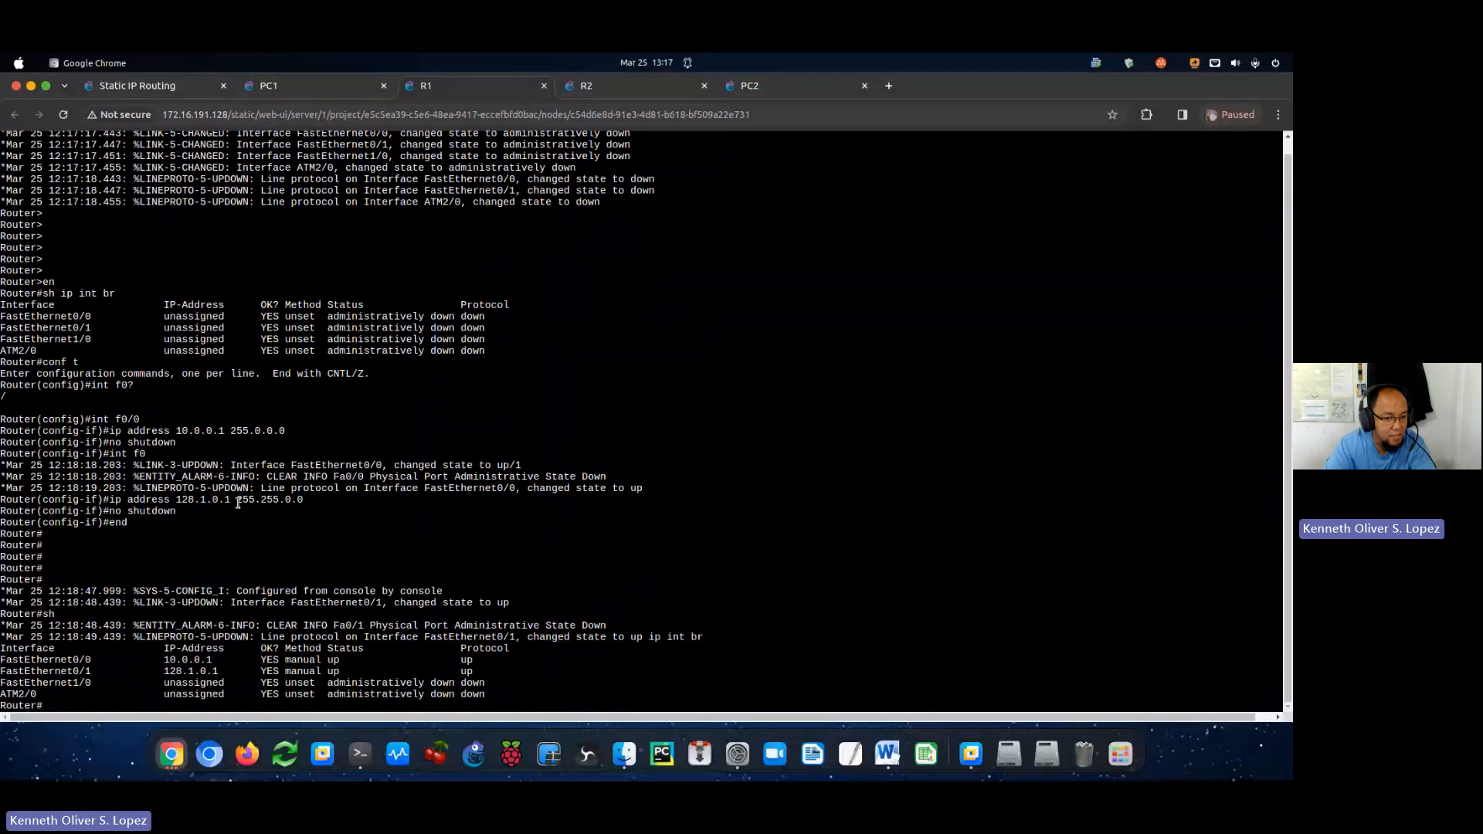
drag(236, 503, 303, 503)
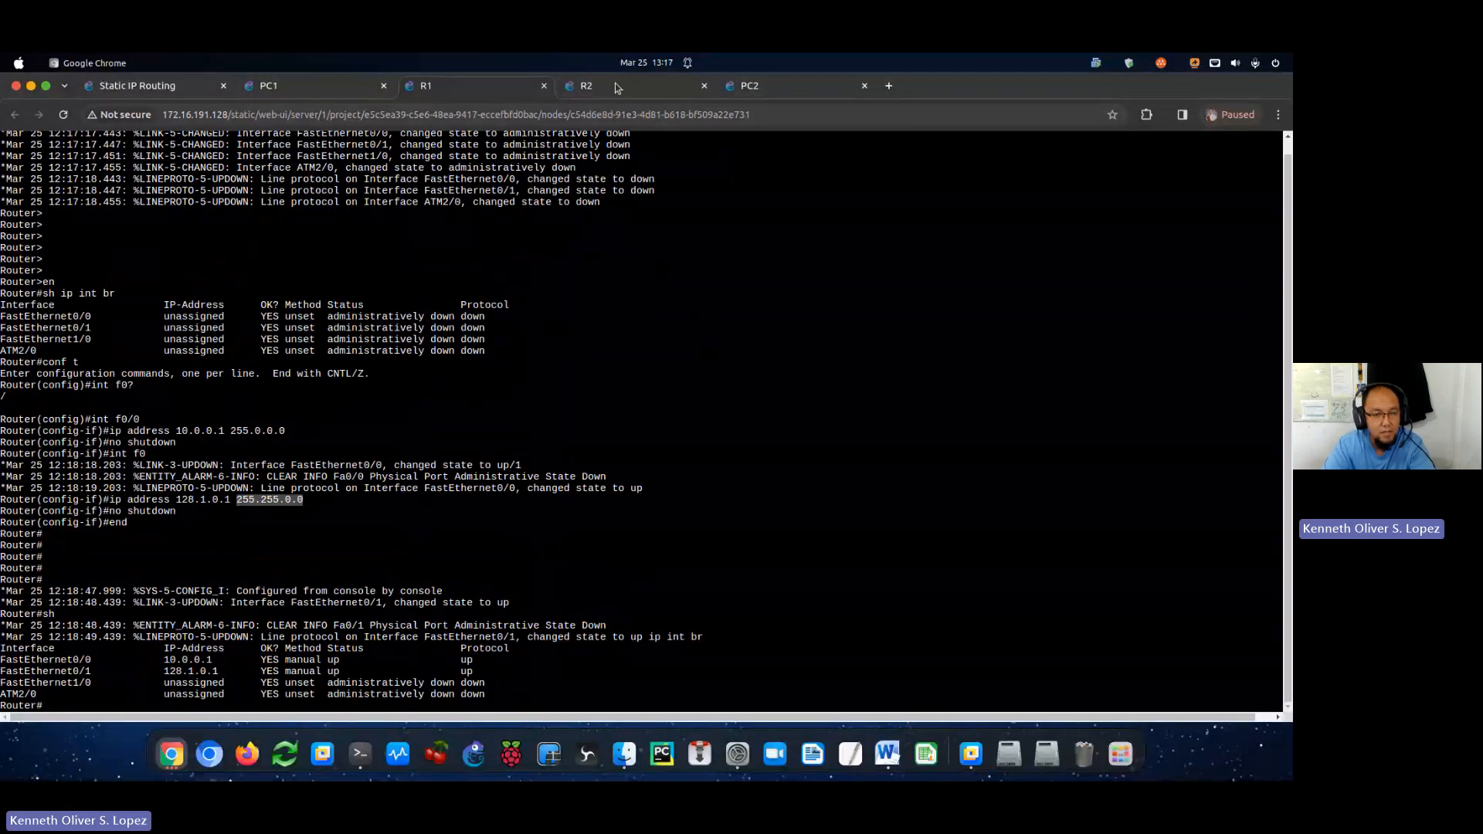
click(618, 87)
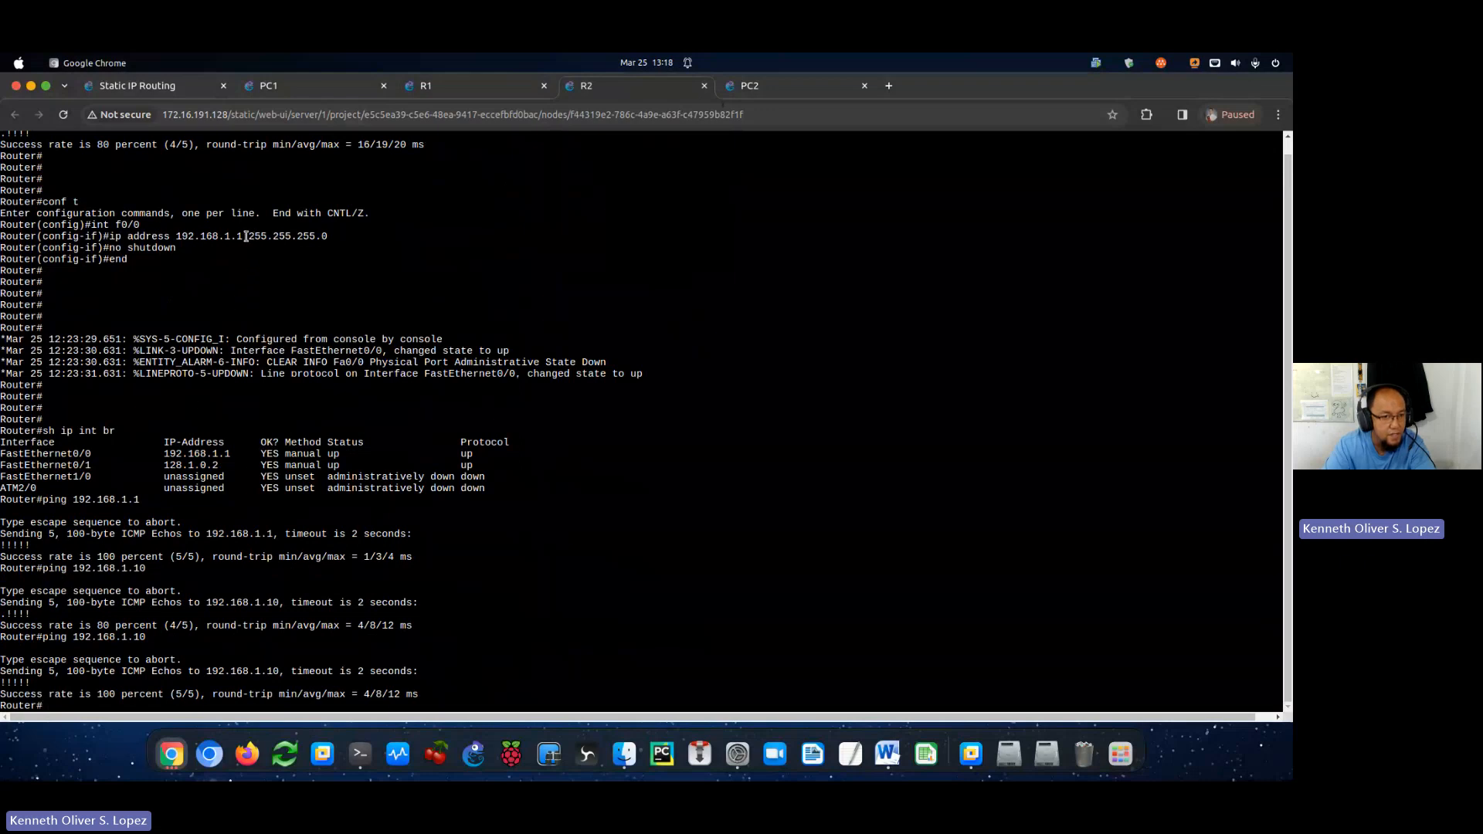
drag(247, 235, 328, 247)
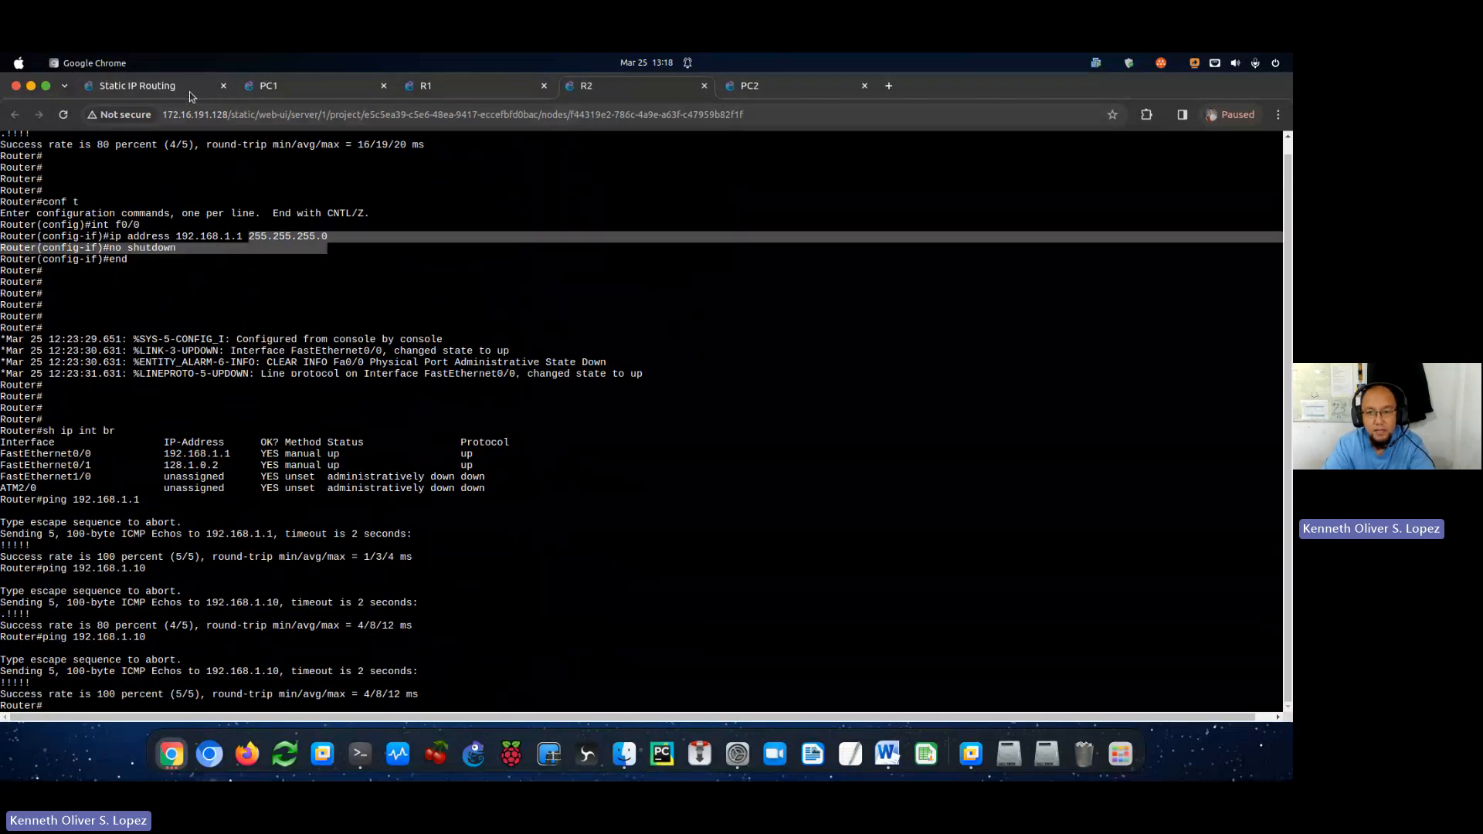
Change the network label beside the R2–PC2 link to 192.168.1.0/24 and apply the text.
click(188, 91)
right_click(941, 400)
click(965, 428)
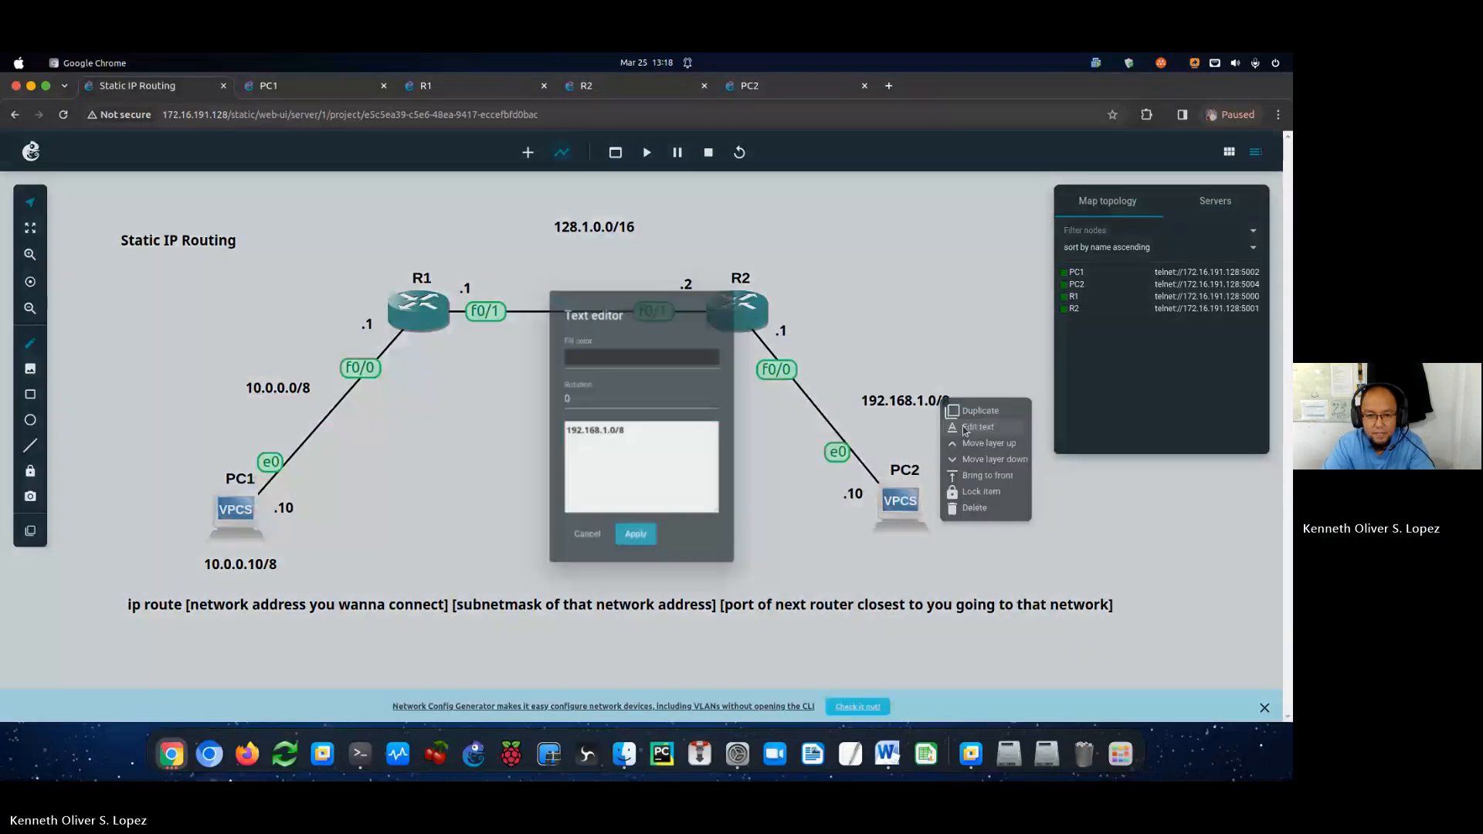
click(669, 430)
key(BackSpace)
text(255.)
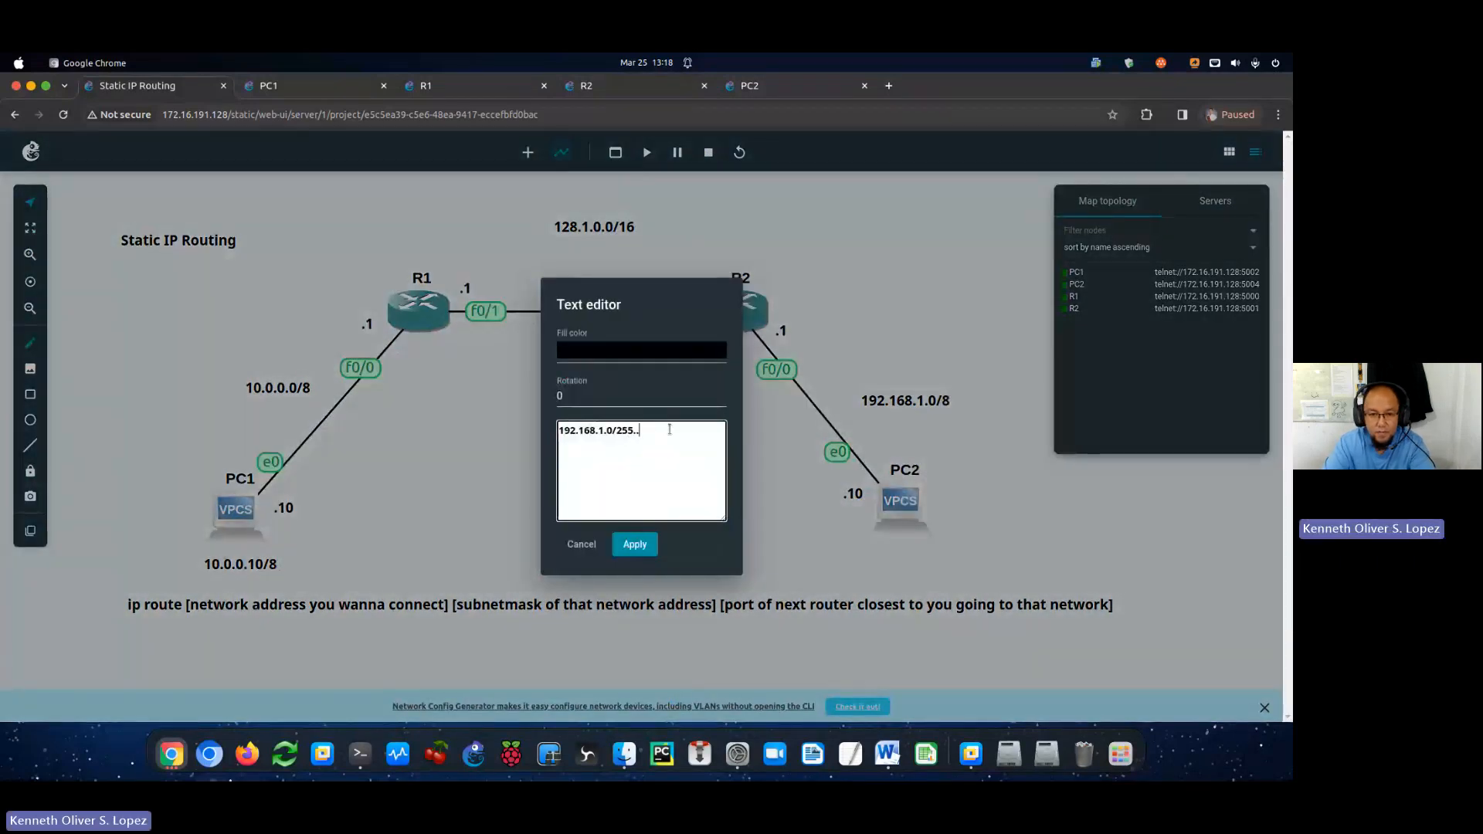
key(BackSpace)
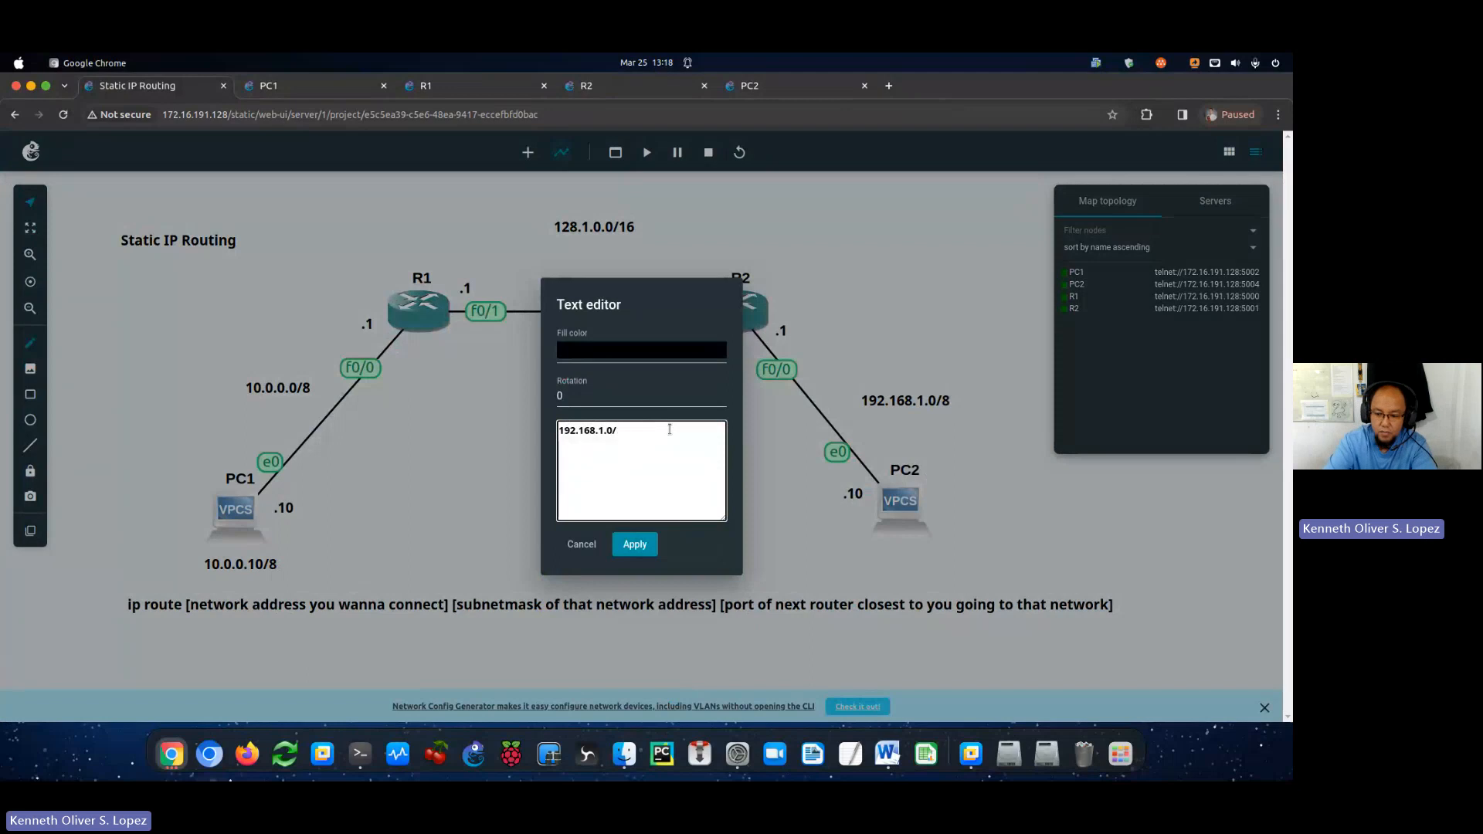
text(4)
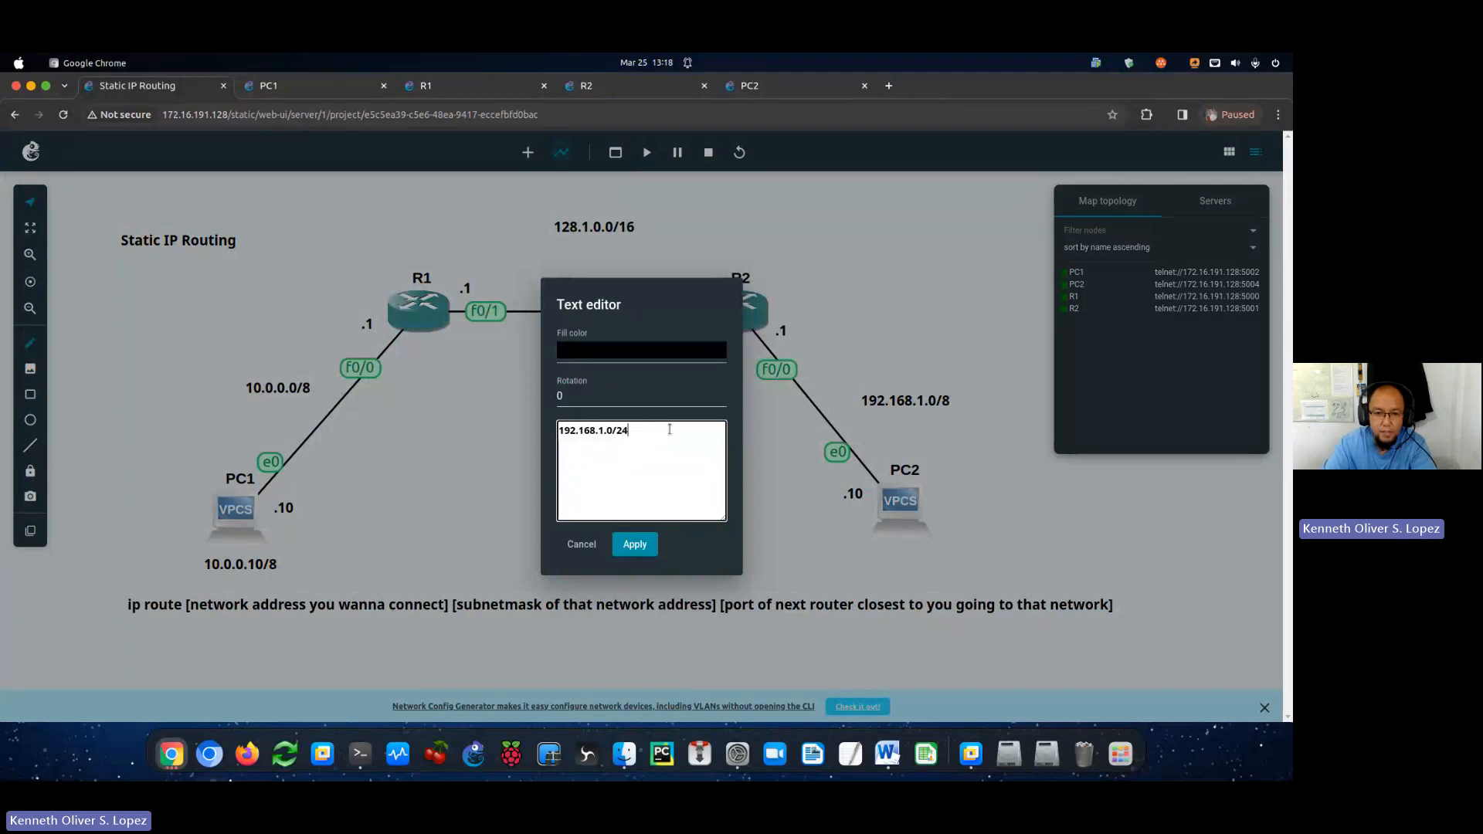
click(645, 545)
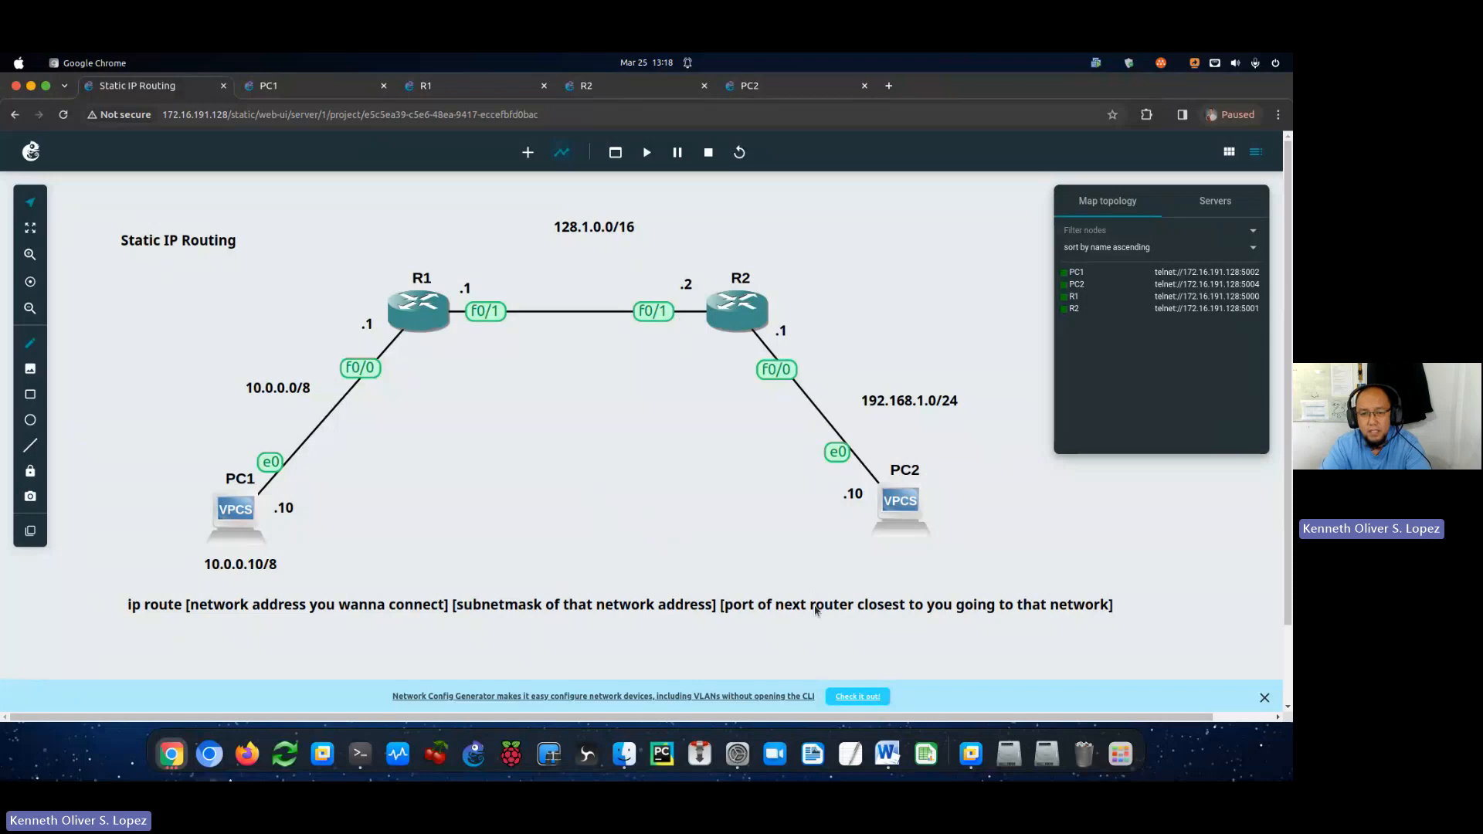
Insert "IP address of the" before "port of next router" in the ip route note and apply the text.
right_click(341, 607)
click(387, 515)
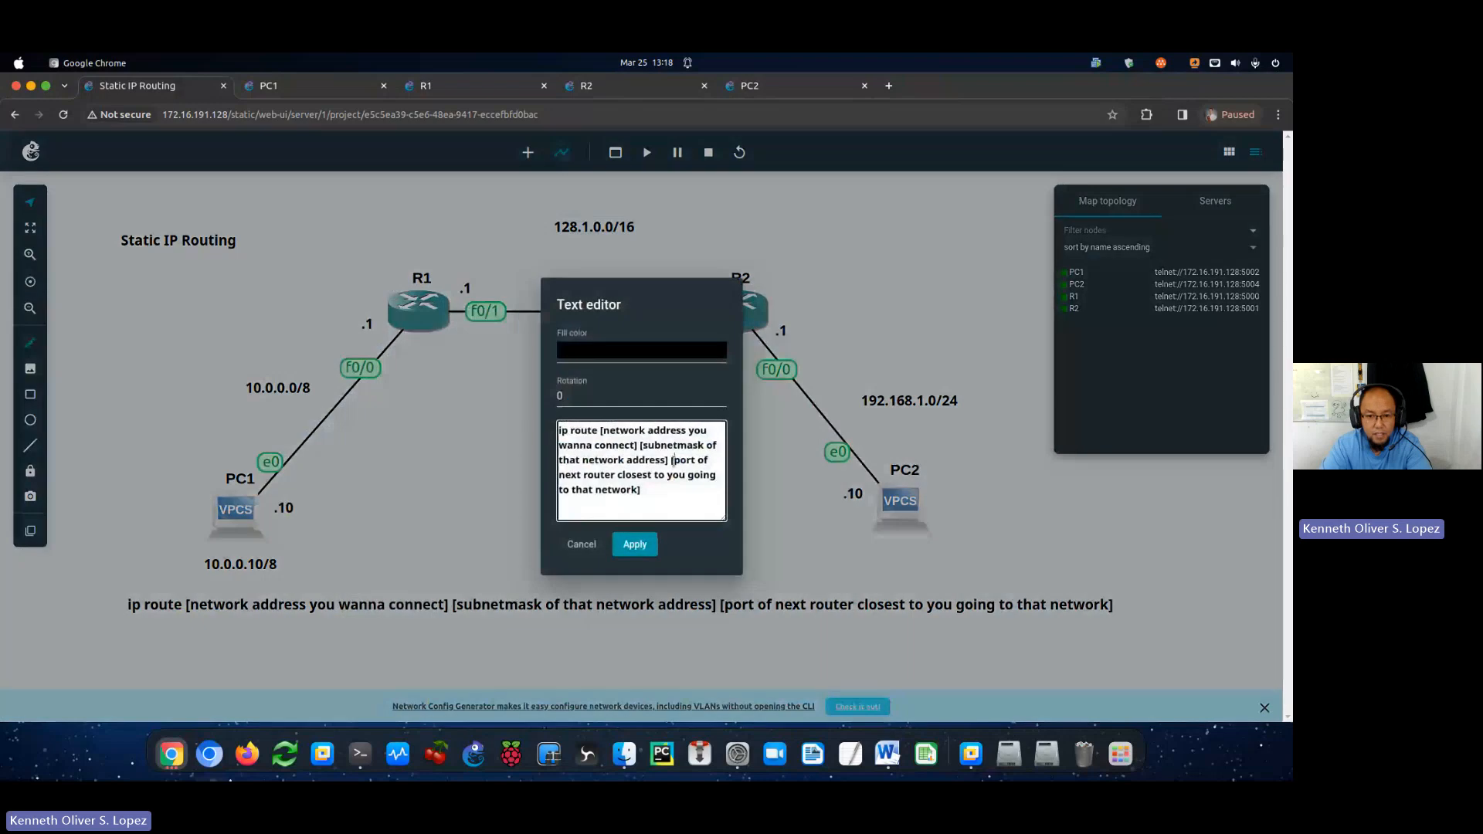
click(673, 461)
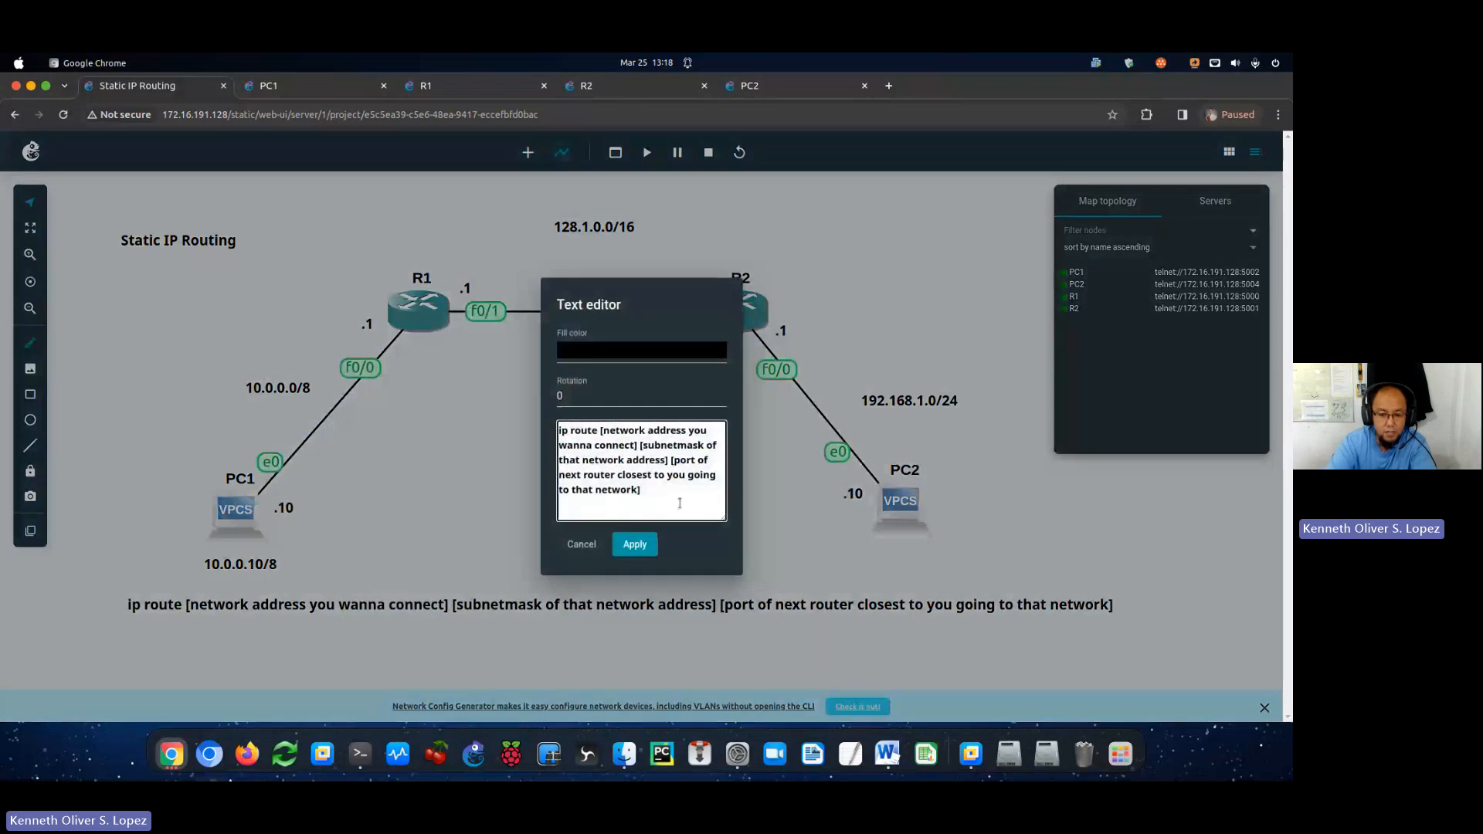
text(IP address of the)
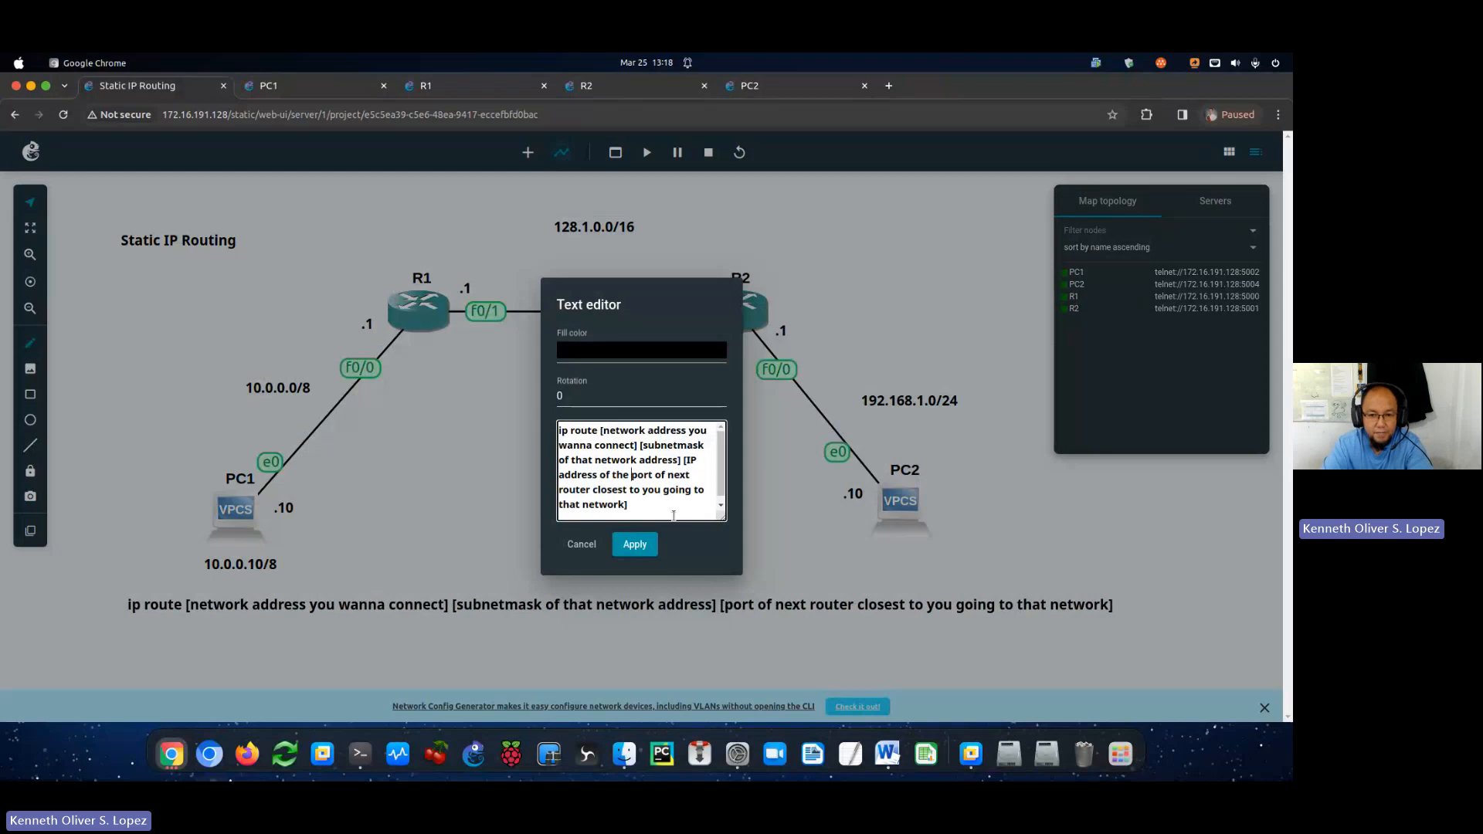
click(645, 541)
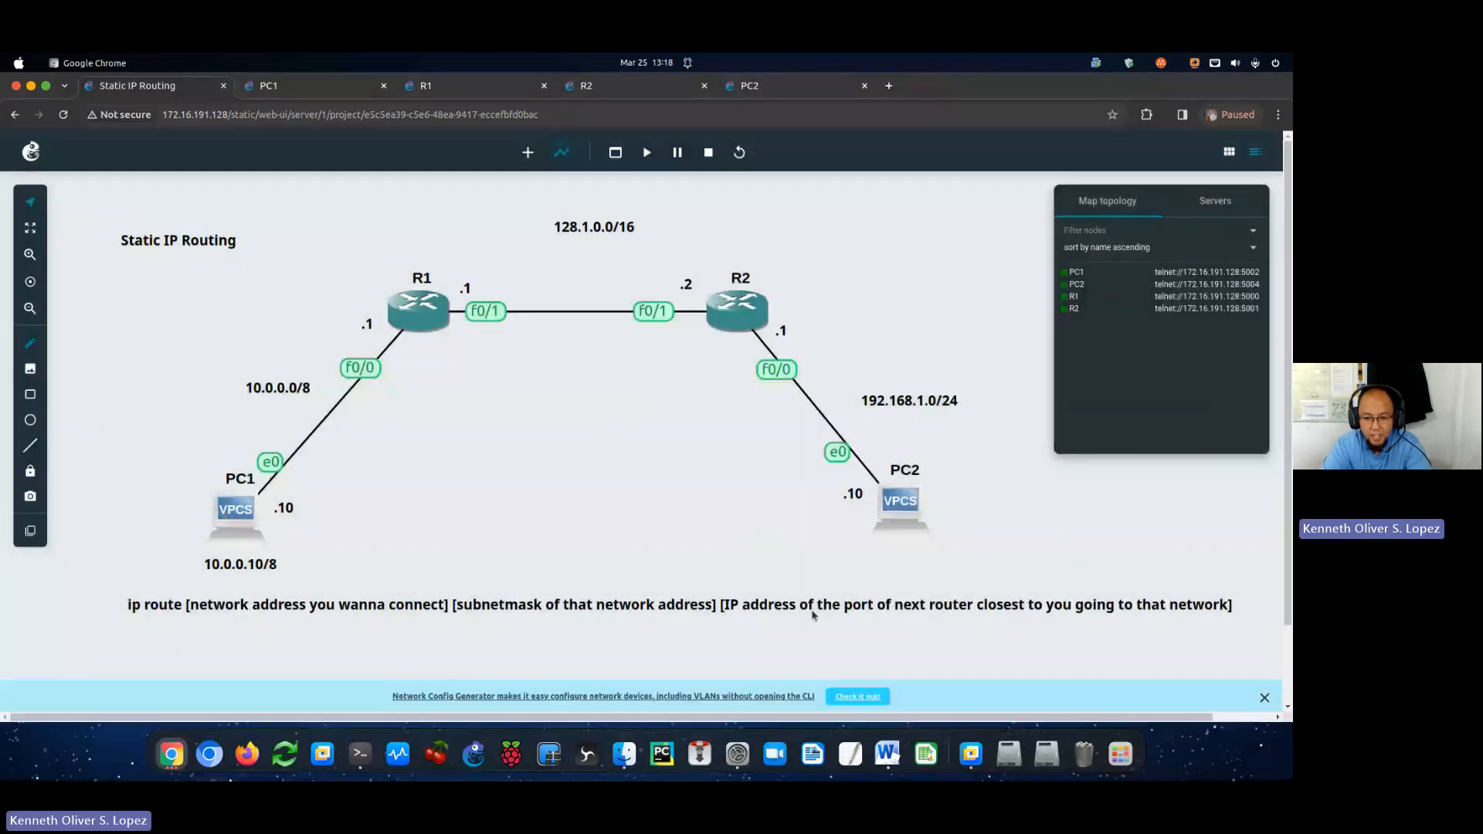
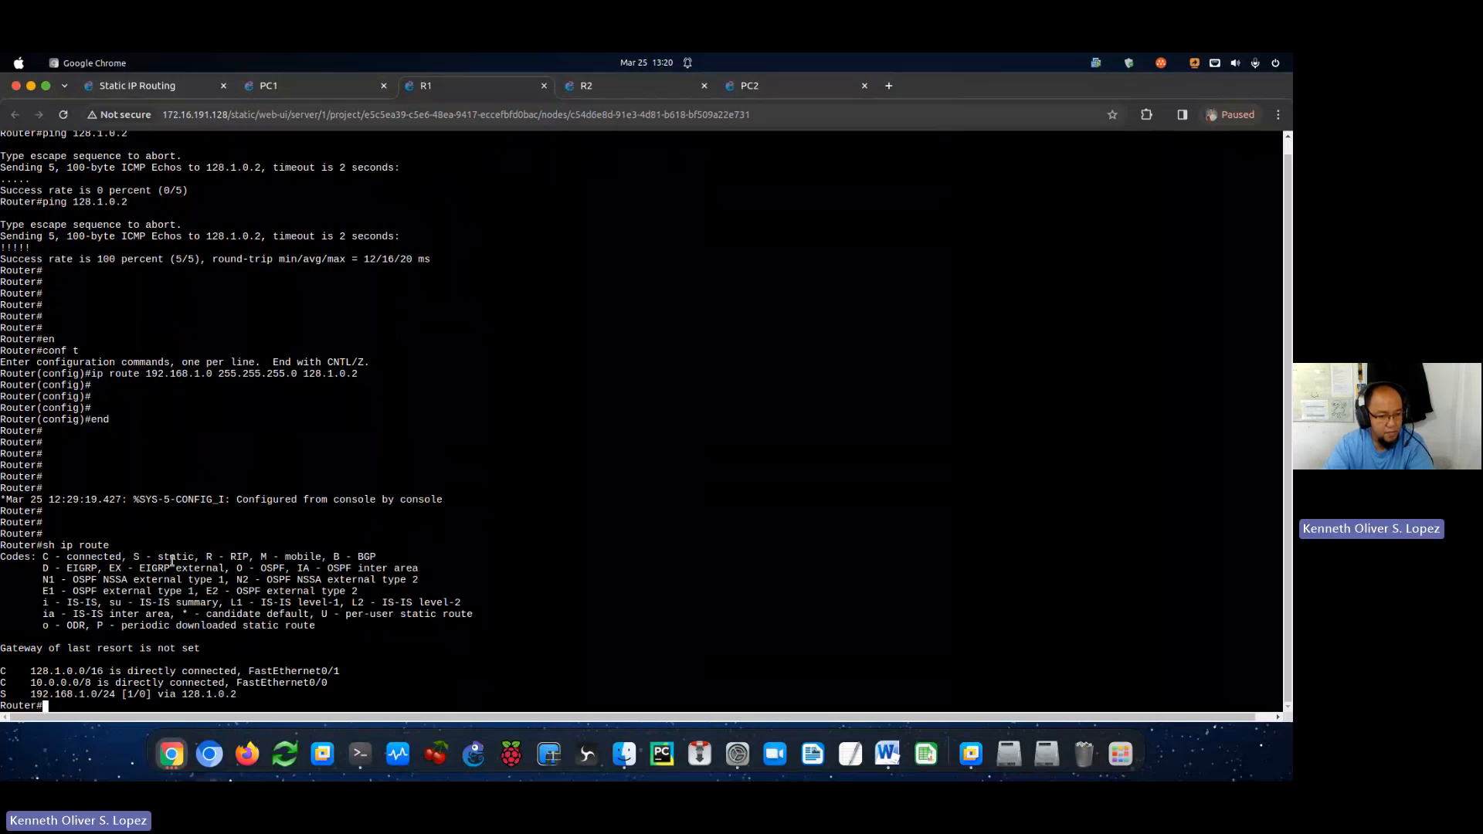
Examine the connected and static route codes in R1's routing table against its listed routes.
key(Return)
key(Return)
key(Return)
key(Return)
key(Return)
key(Return)
key(Return)
key(Return)
key(Return)
key(Return)
key(Return)
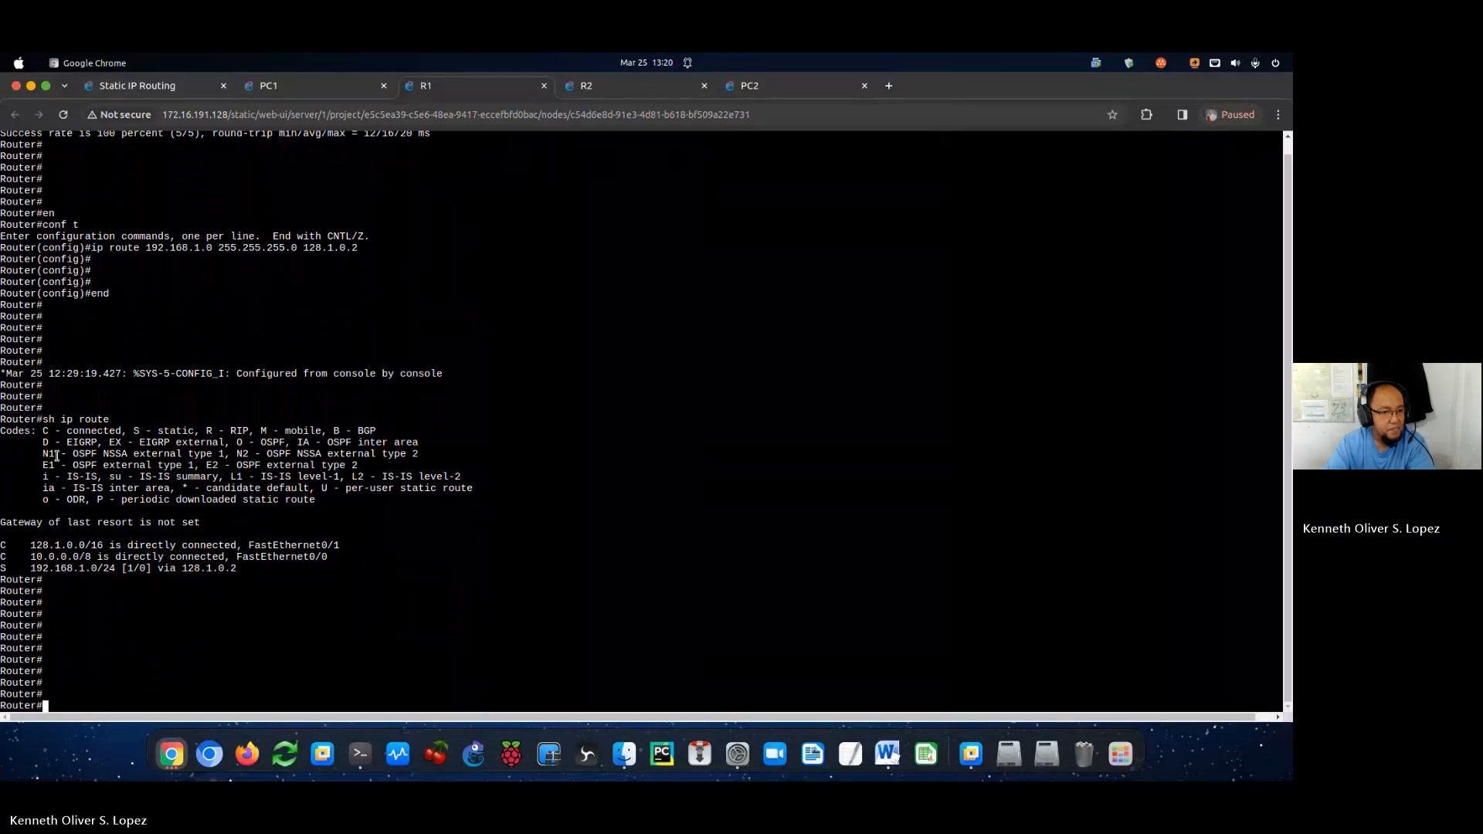
drag(44, 431, 61, 431)
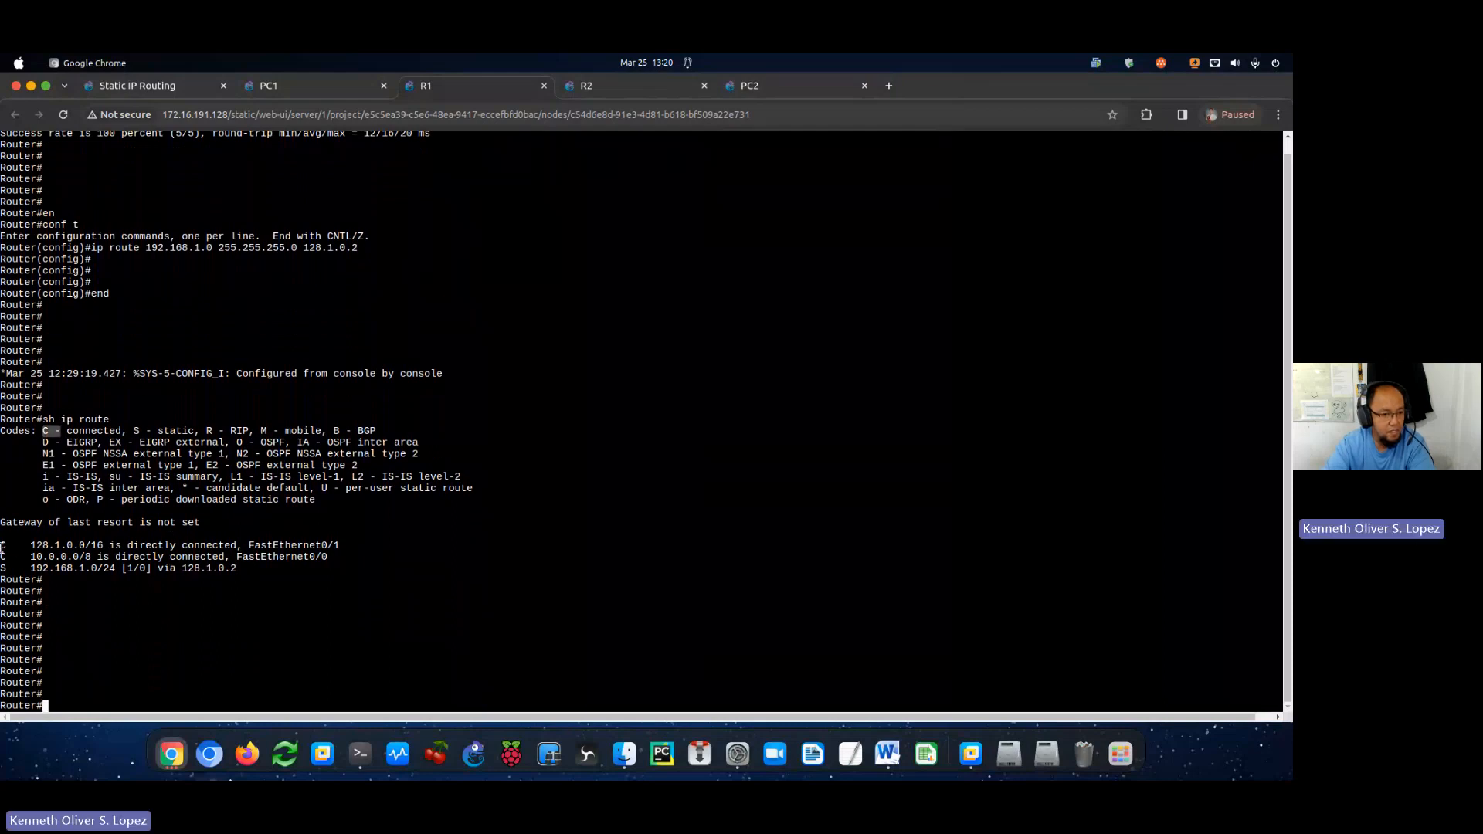
drag(1, 548, 6, 558)
drag(132, 431, 200, 431)
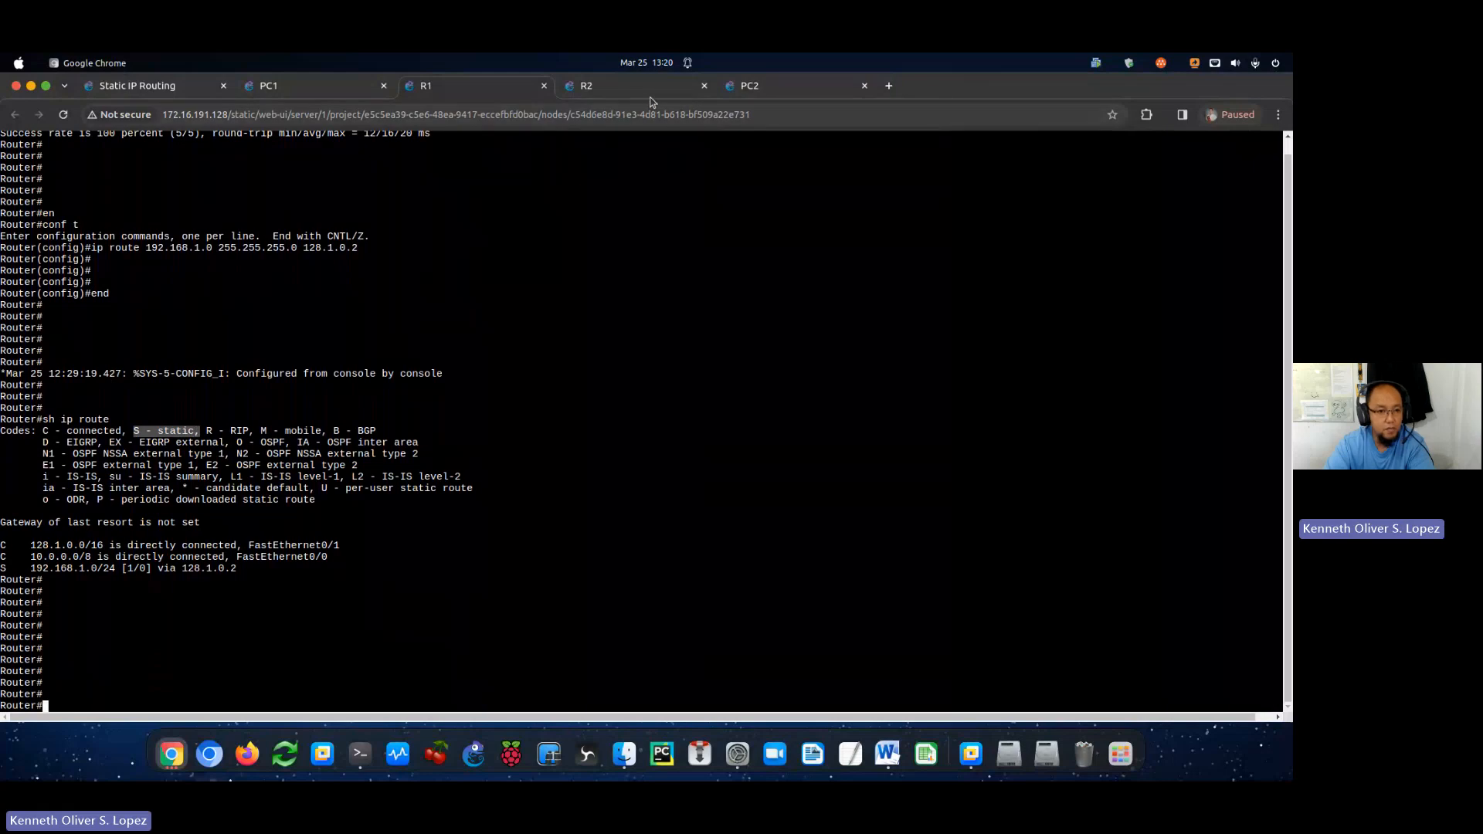
Display R2's routing table with show ip route and add blank prompt lines below the output.
click(651, 85)
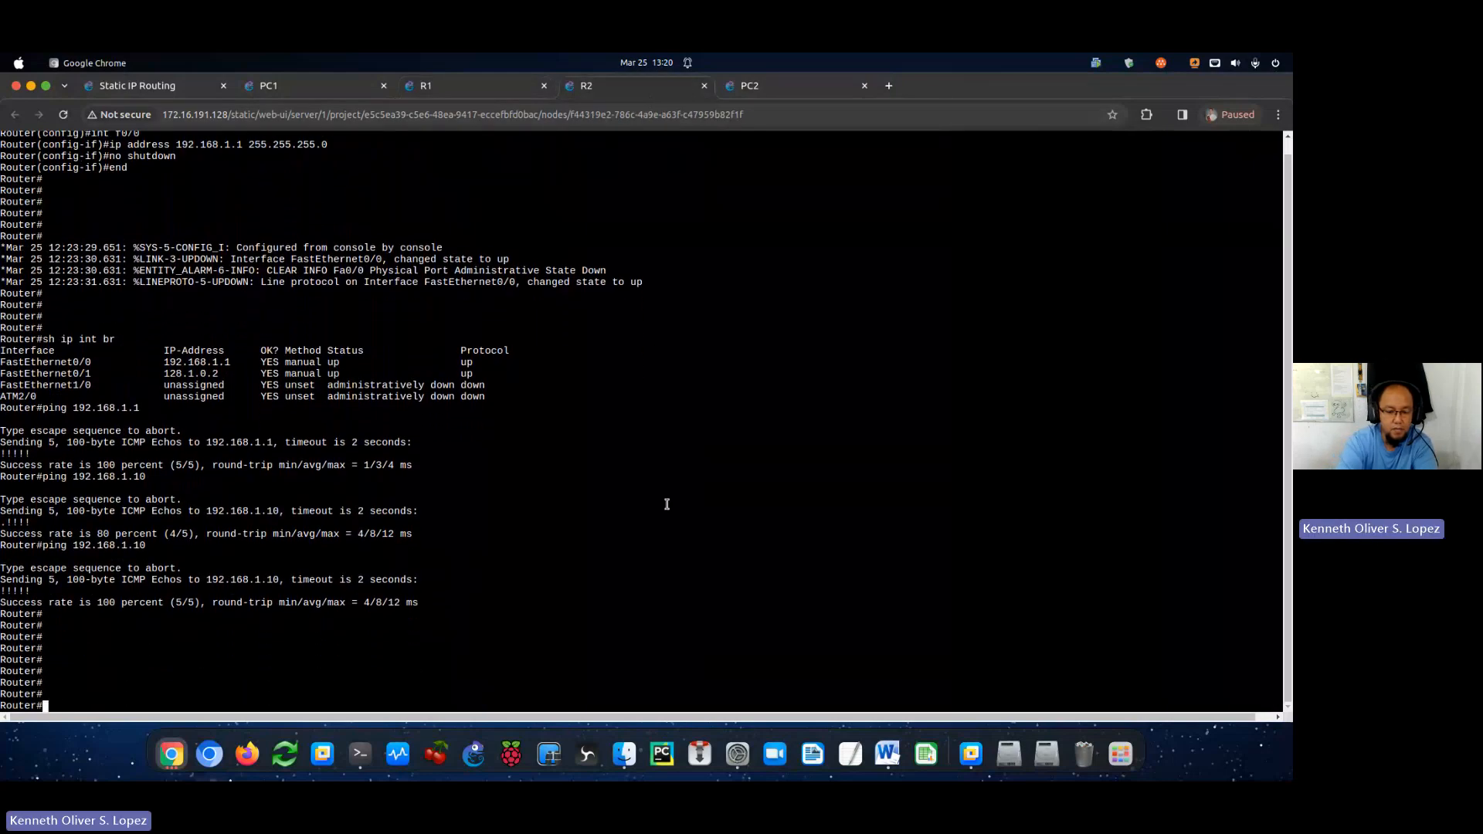
text(show ip )
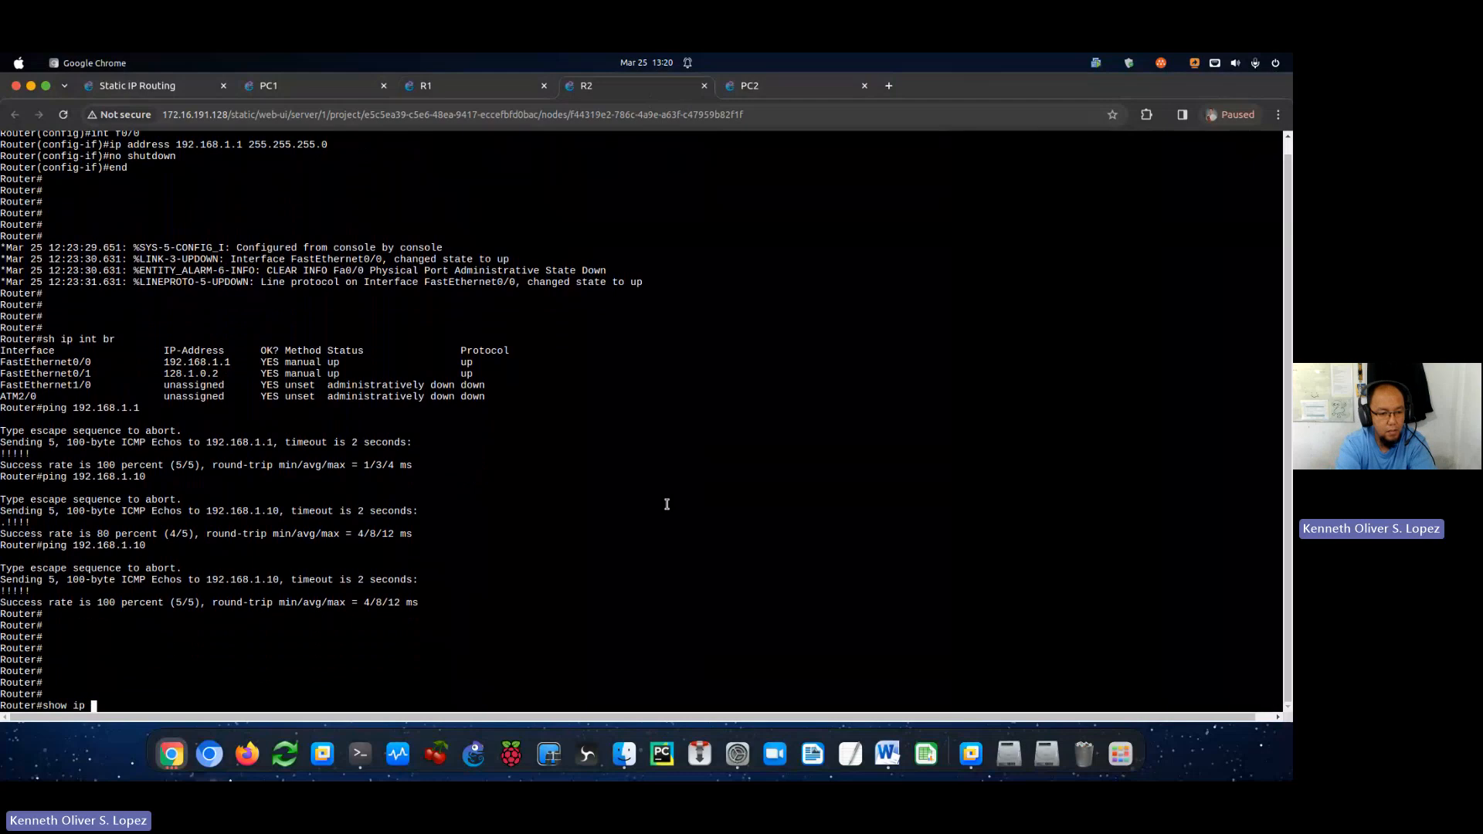
text(route)
key(Return)
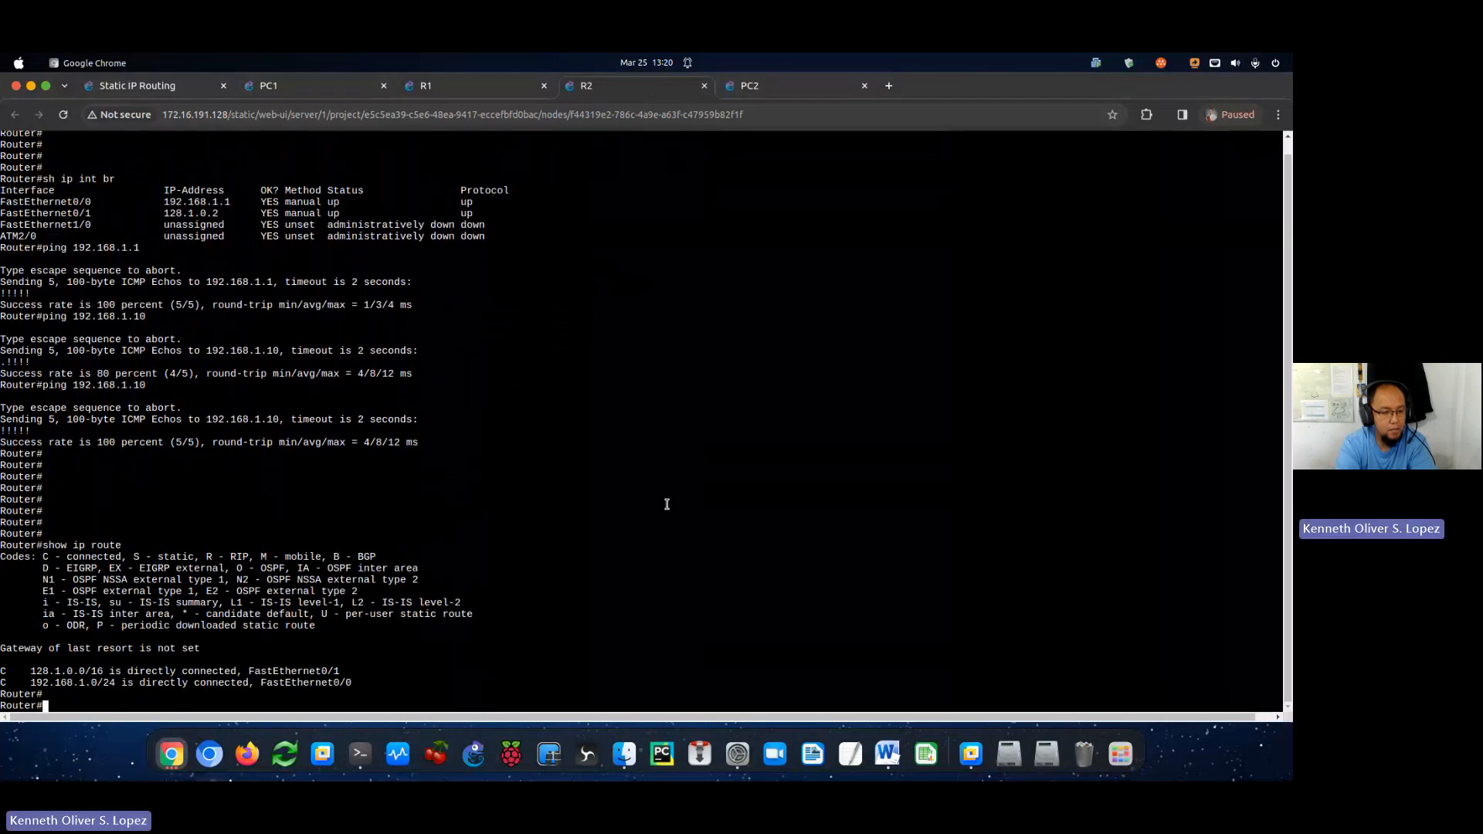
key(Return)
key(Return)
key(Return)
key(Return)
key(Return)
key(Return)
key(Return)
key(Return)
key(Return)
key(Return)
key(Return)
key(Return)
key(Return)
key(Return)
key(Return)
key(Return)
key(Return)
key(Return)
key(Return)
key(Return)
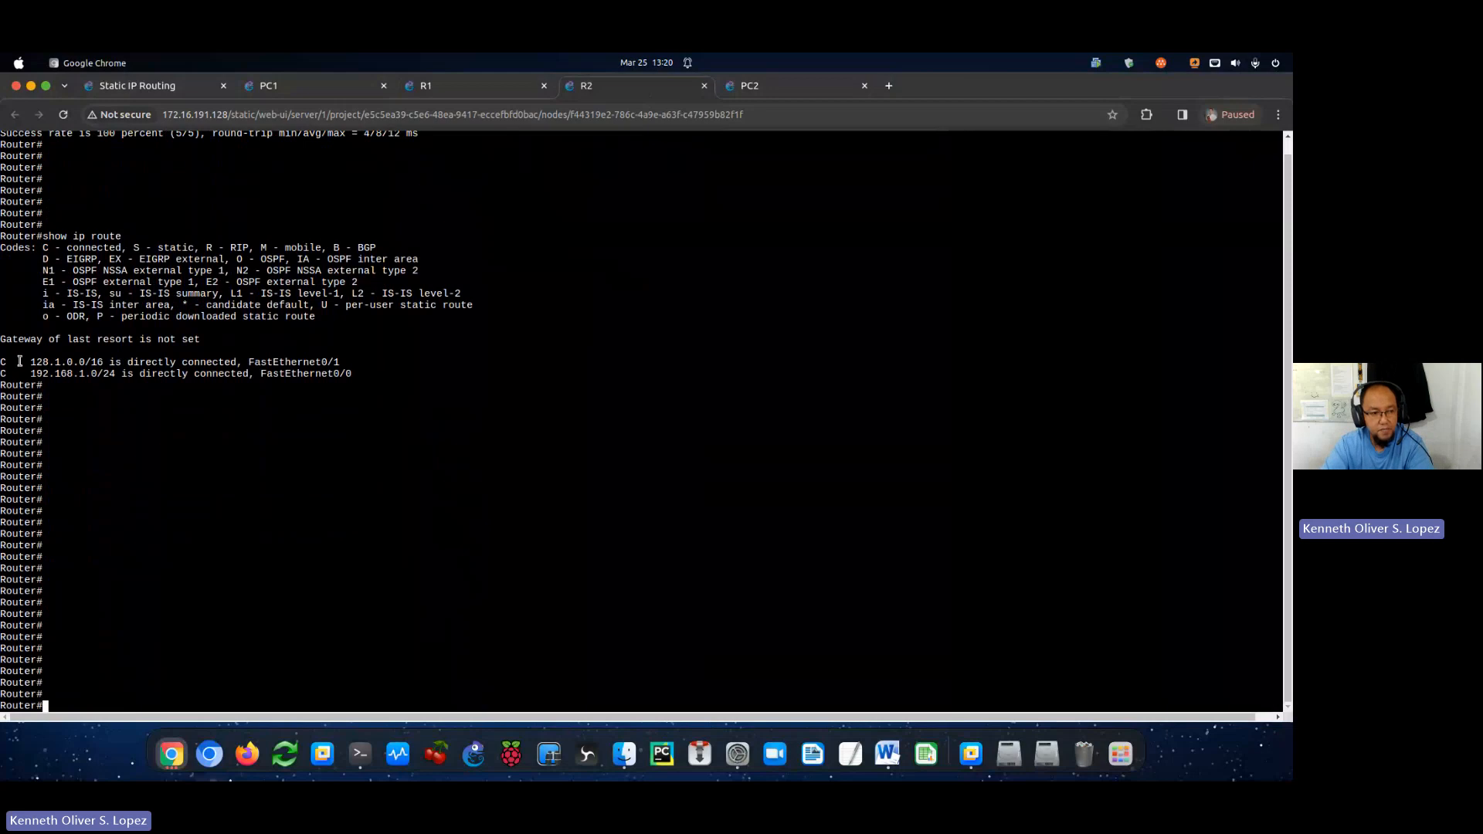
Examine the directly connected networks and their interfaces in R2's routing table.
drag(9, 362, 2, 361)
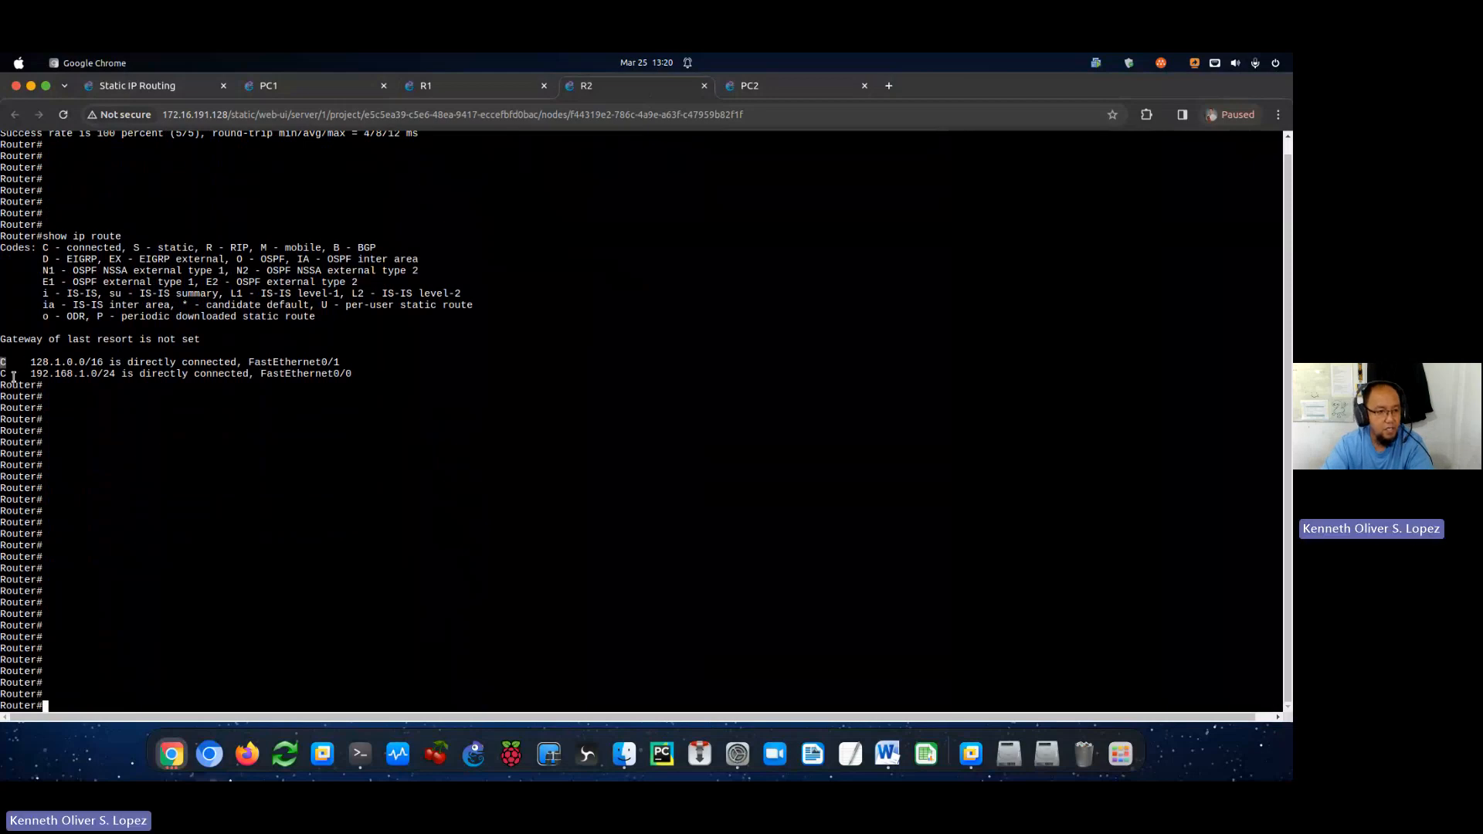
drag(30, 360, 95, 360)
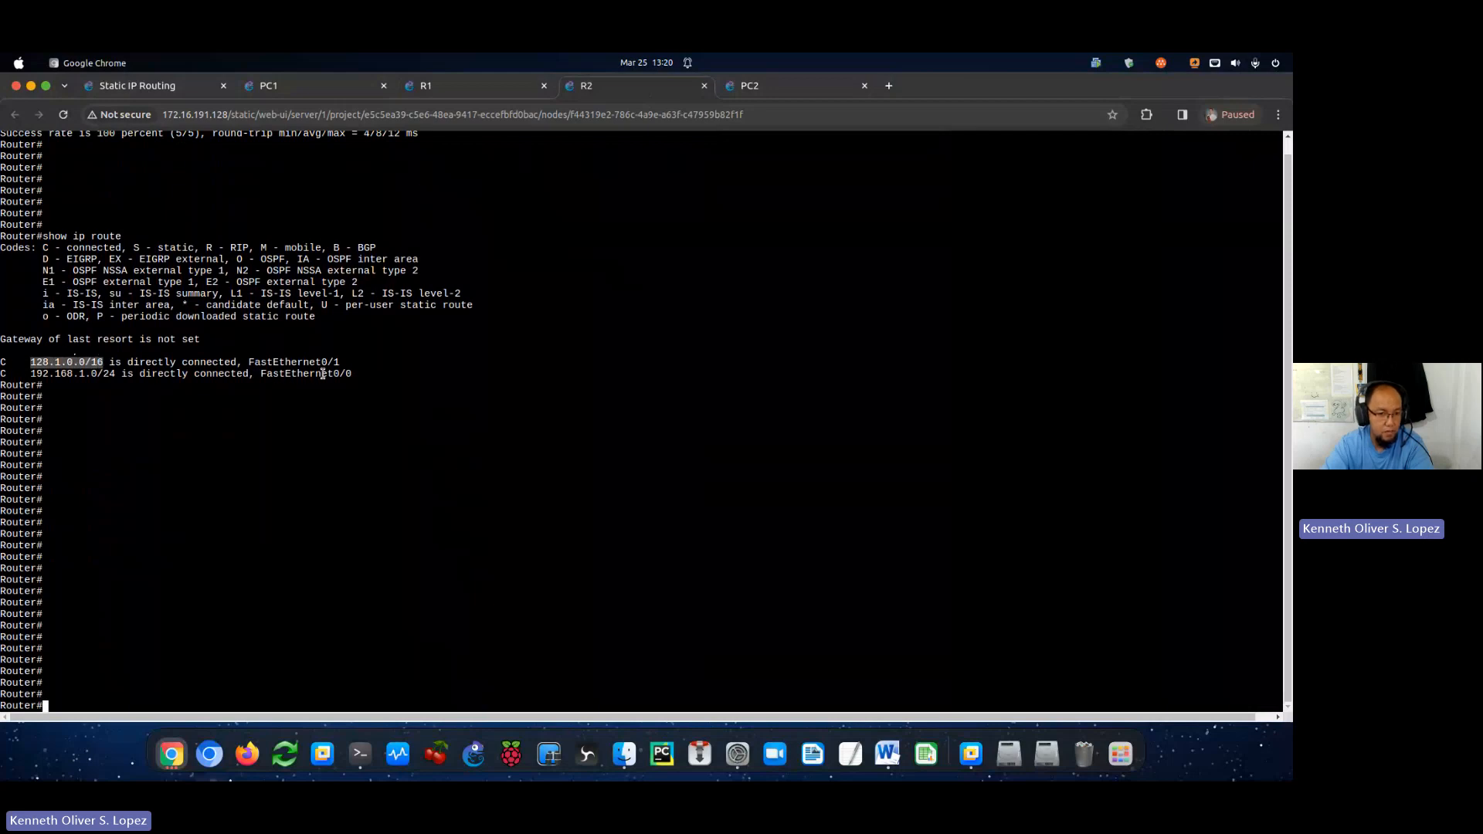
drag(345, 361, 315, 361)
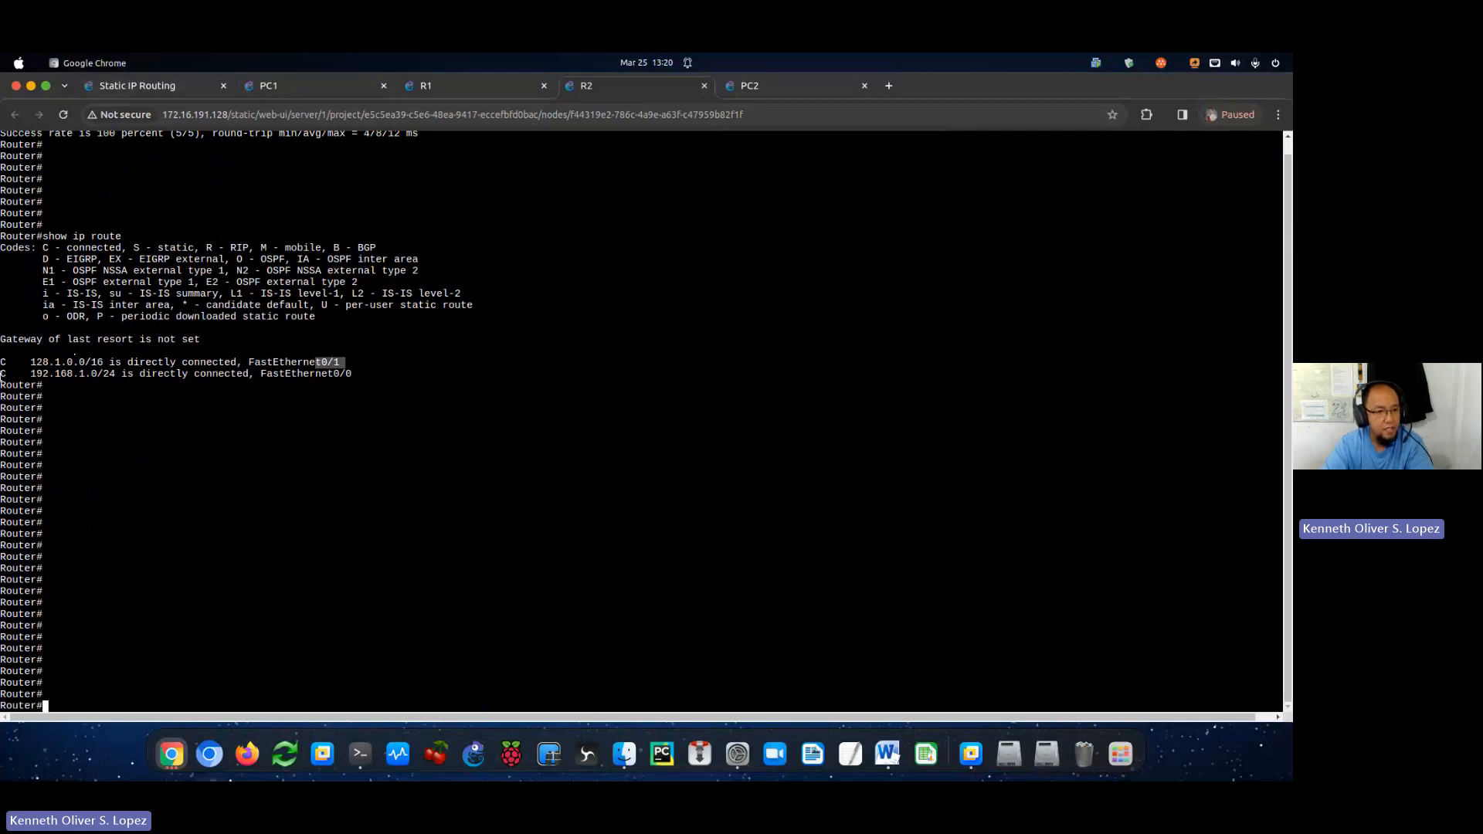
drag(25, 374, 156, 372)
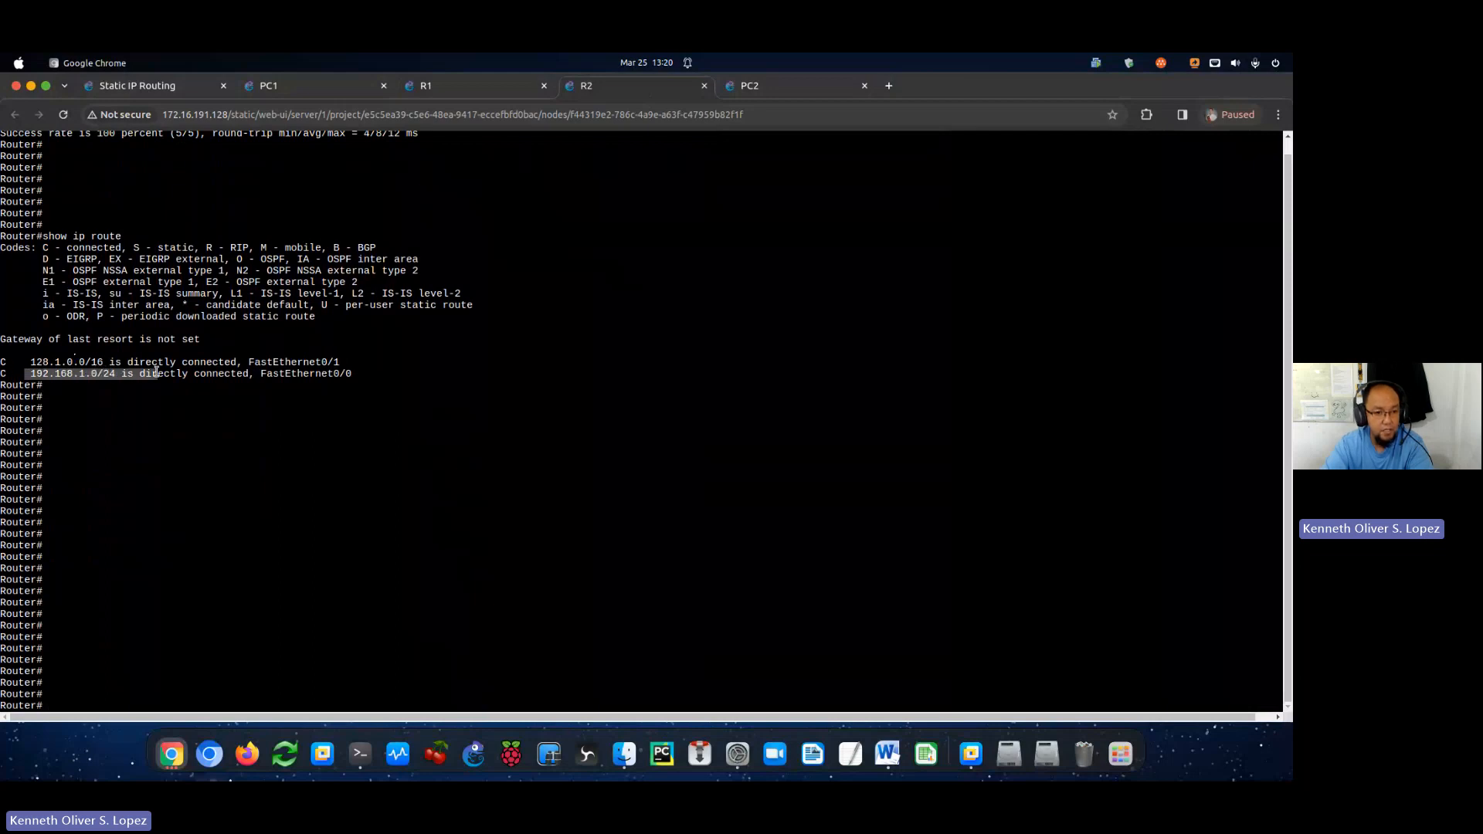
Compare the R1 and R2 routing tables with the topology to identify the network R2 still lacks.
click(176, 86)
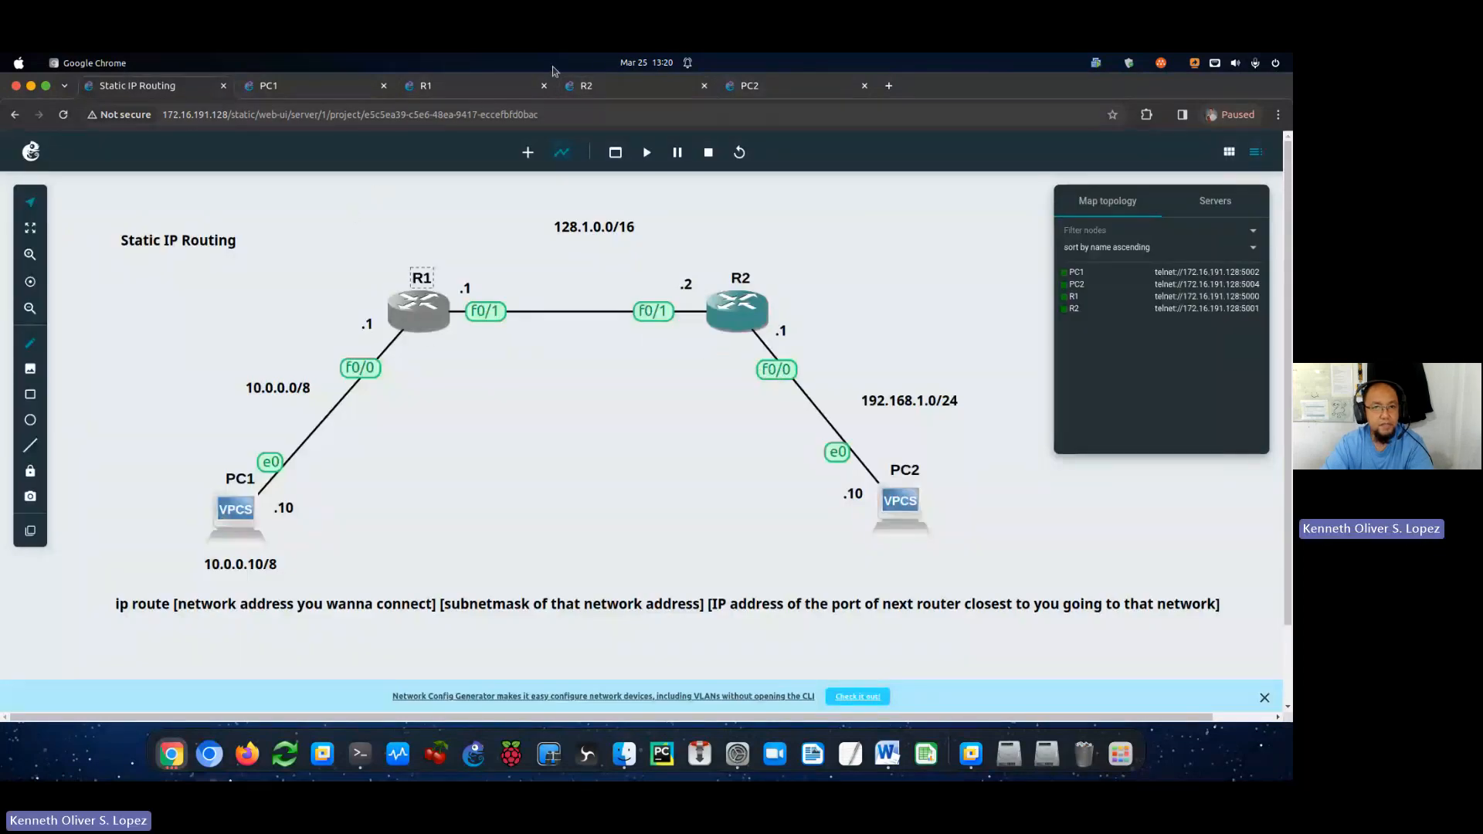
click(622, 84)
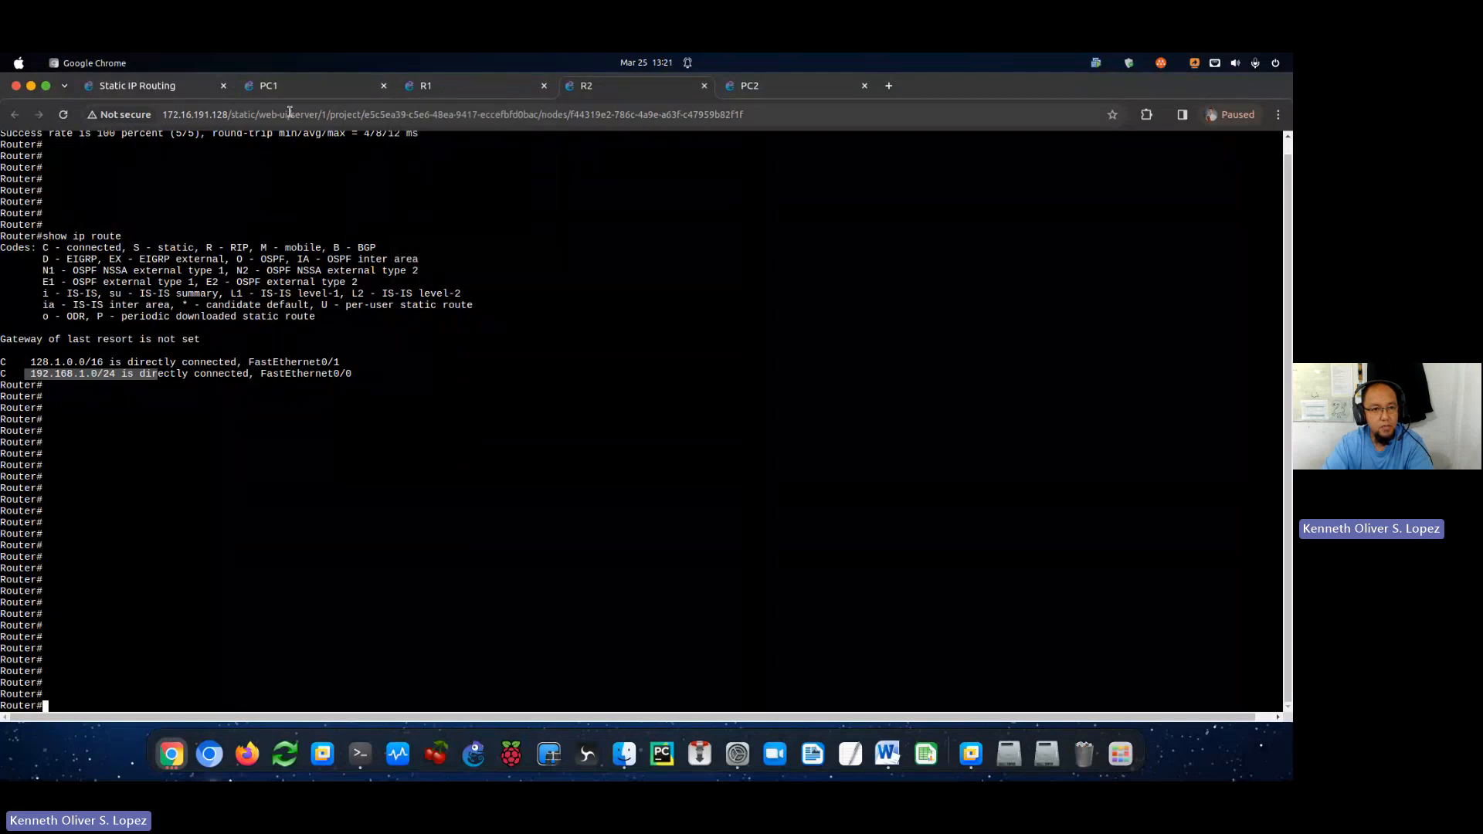
click(426, 87)
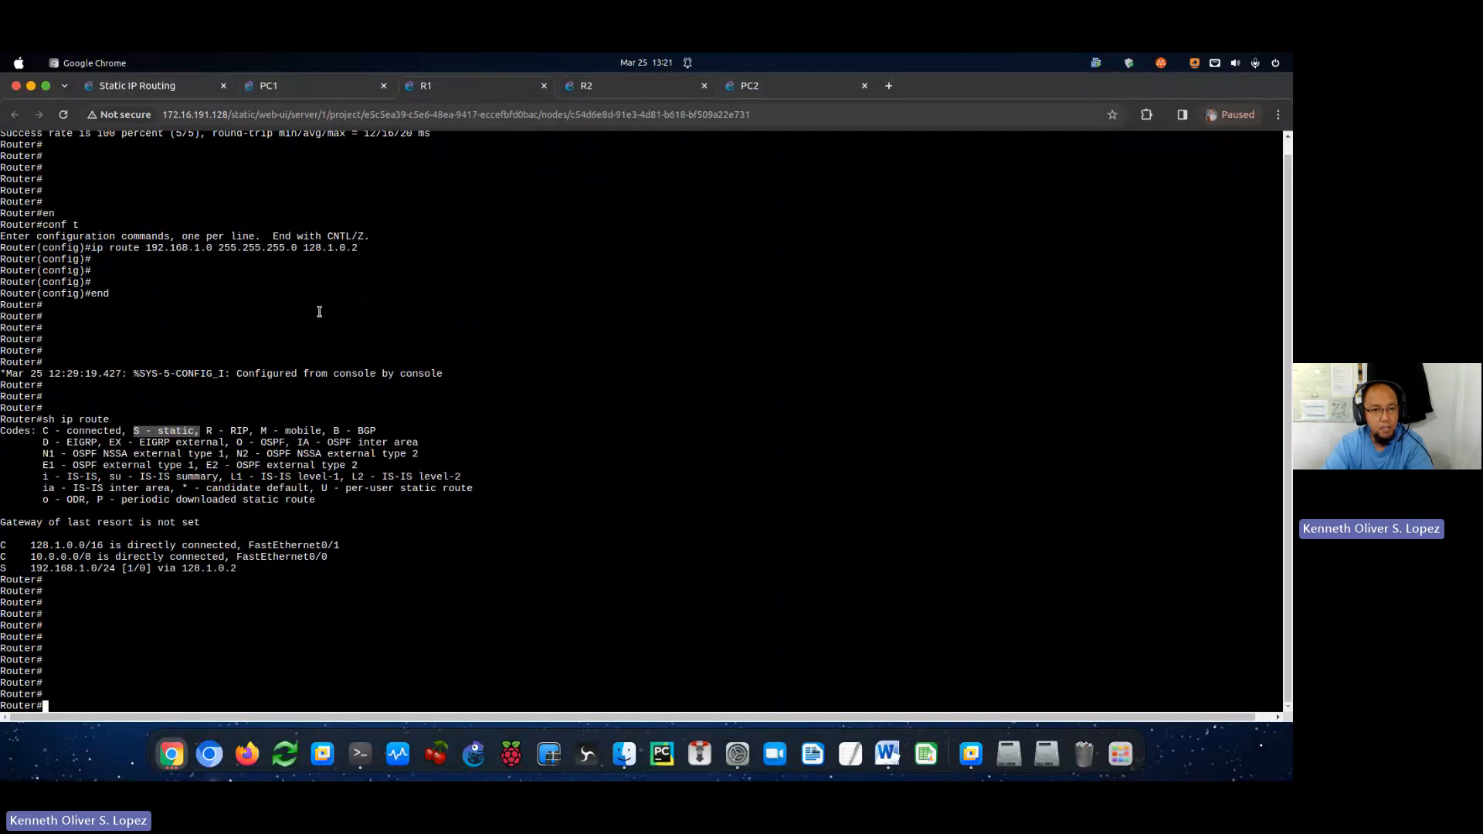
click(608, 89)
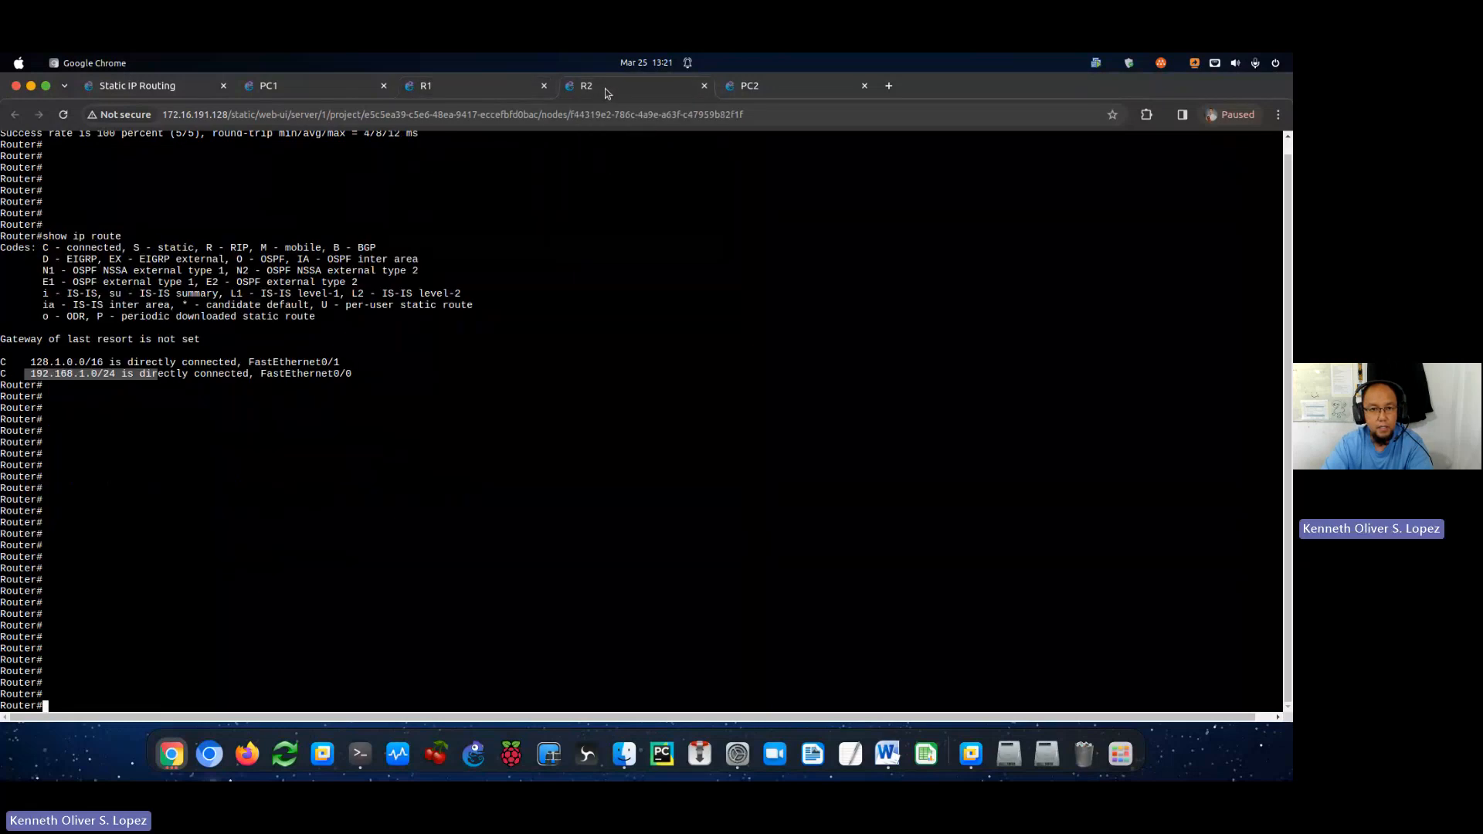
click(391, 421)
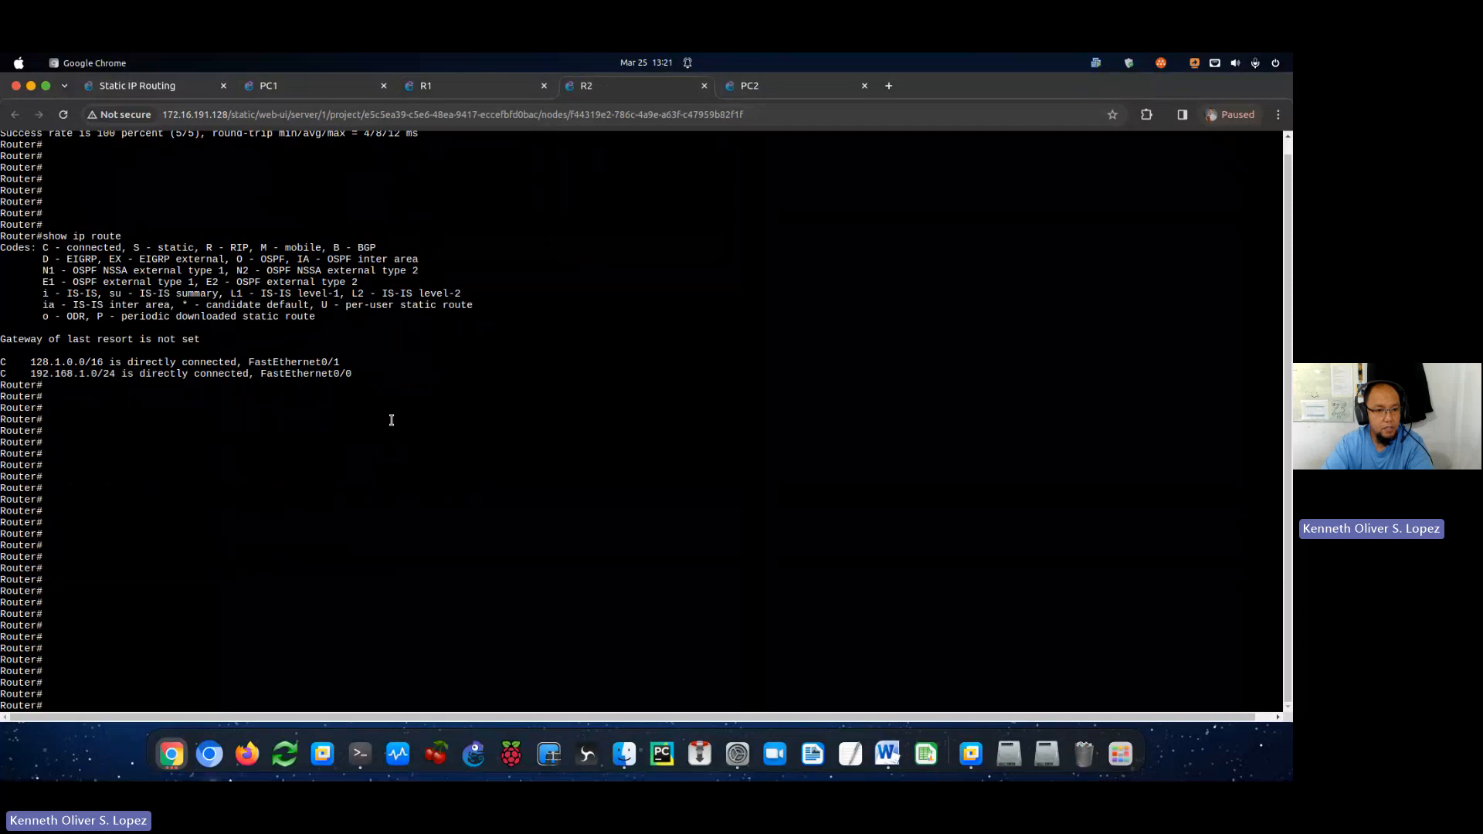
click(148, 94)
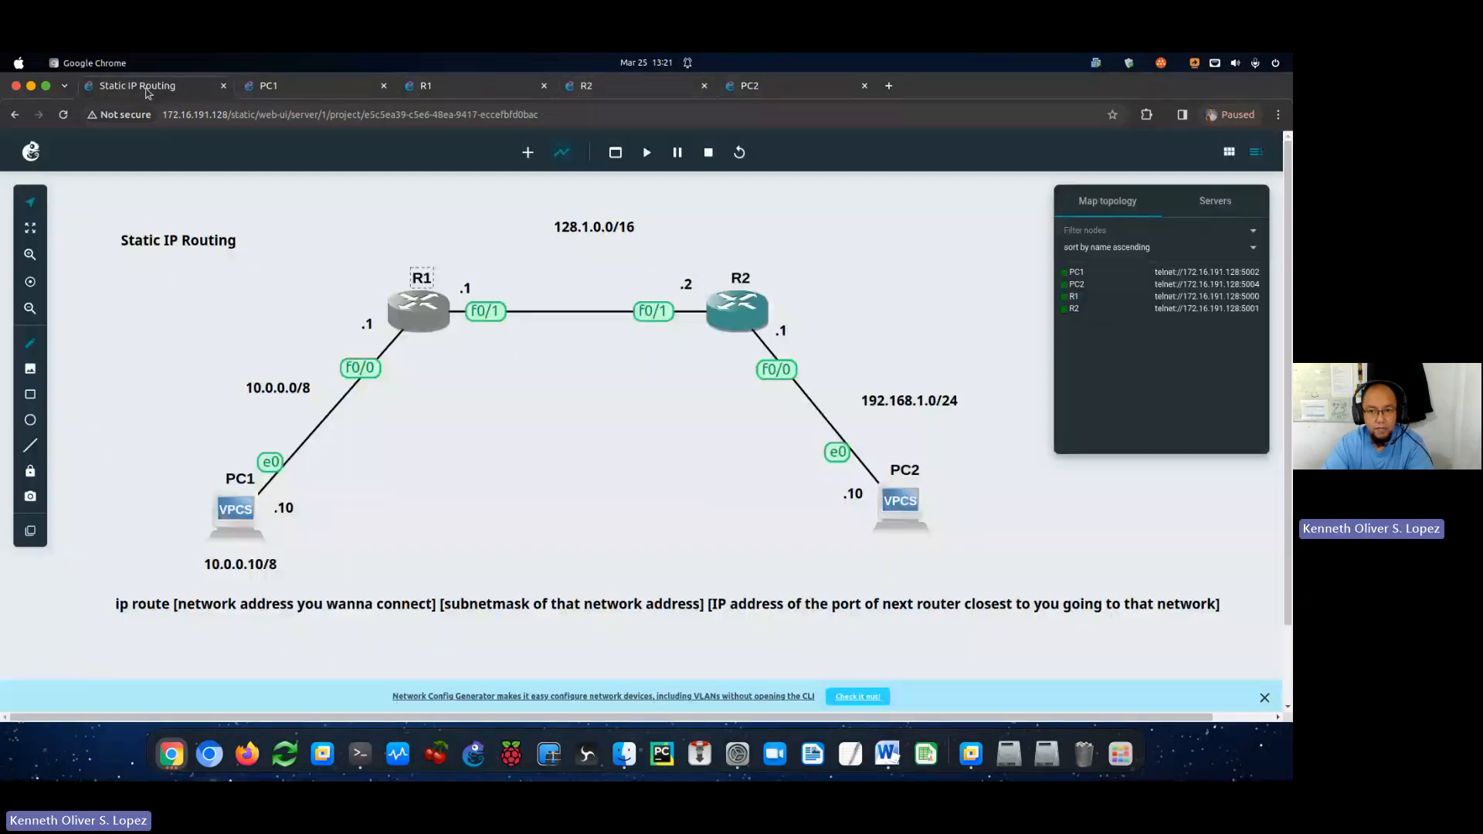
click(739, 329)
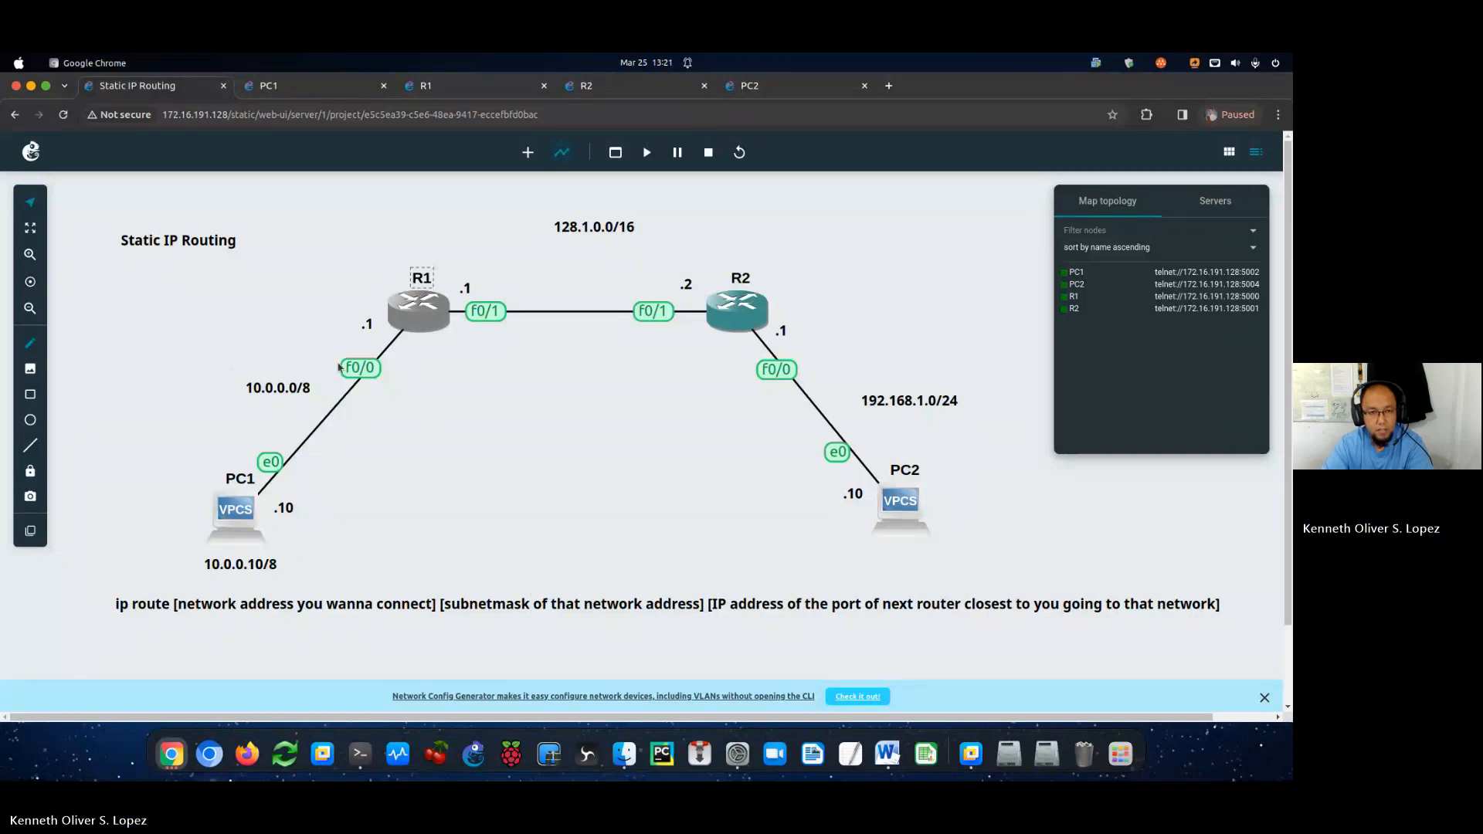
On R2, add a static route to network 10.0.0.0 with mask 255.0.0.0 via next hop 128.1.0.1 and leave configuration mode.
click(586, 86)
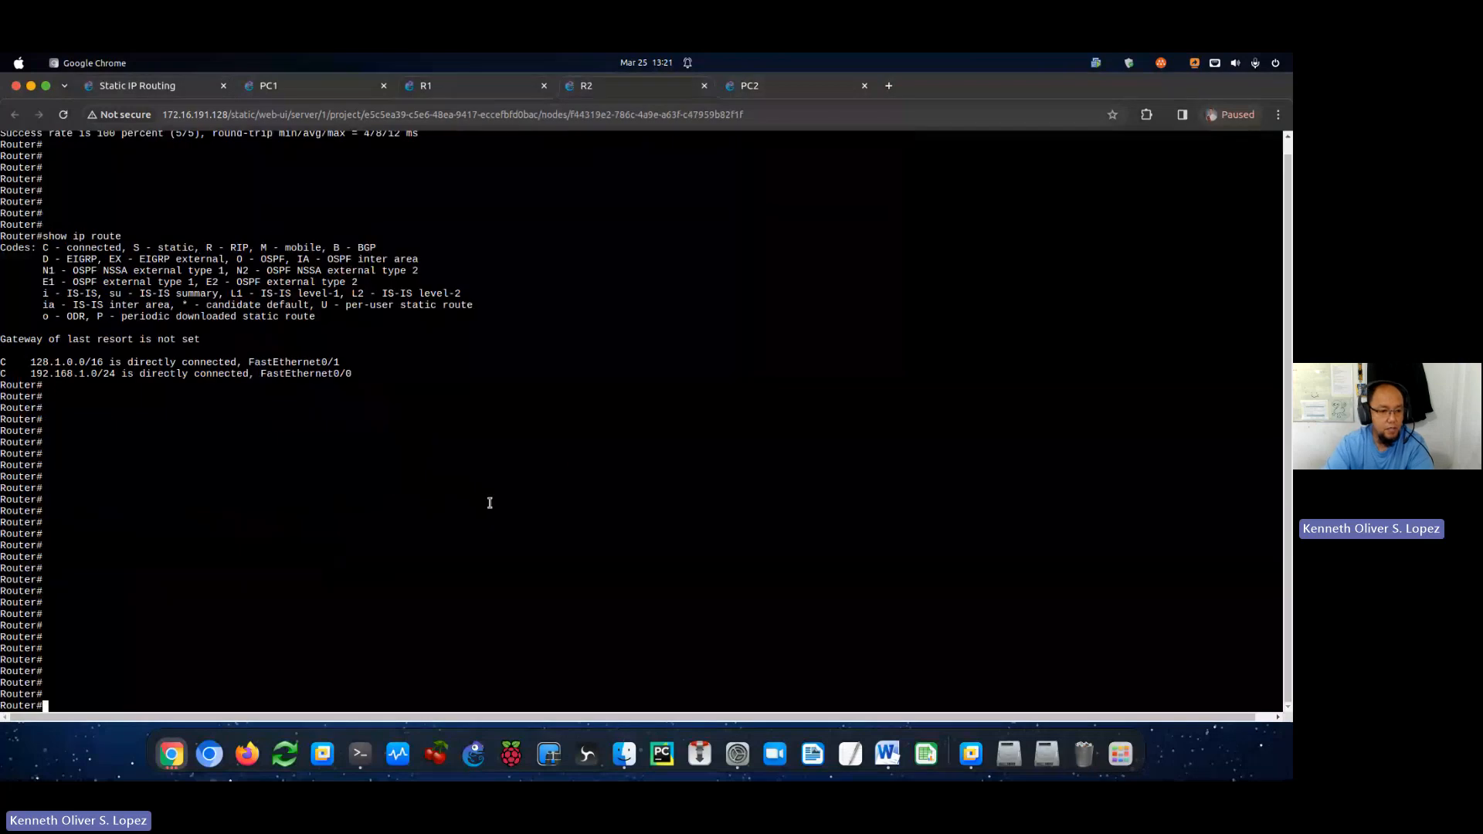
text(conf t)
key(Return)
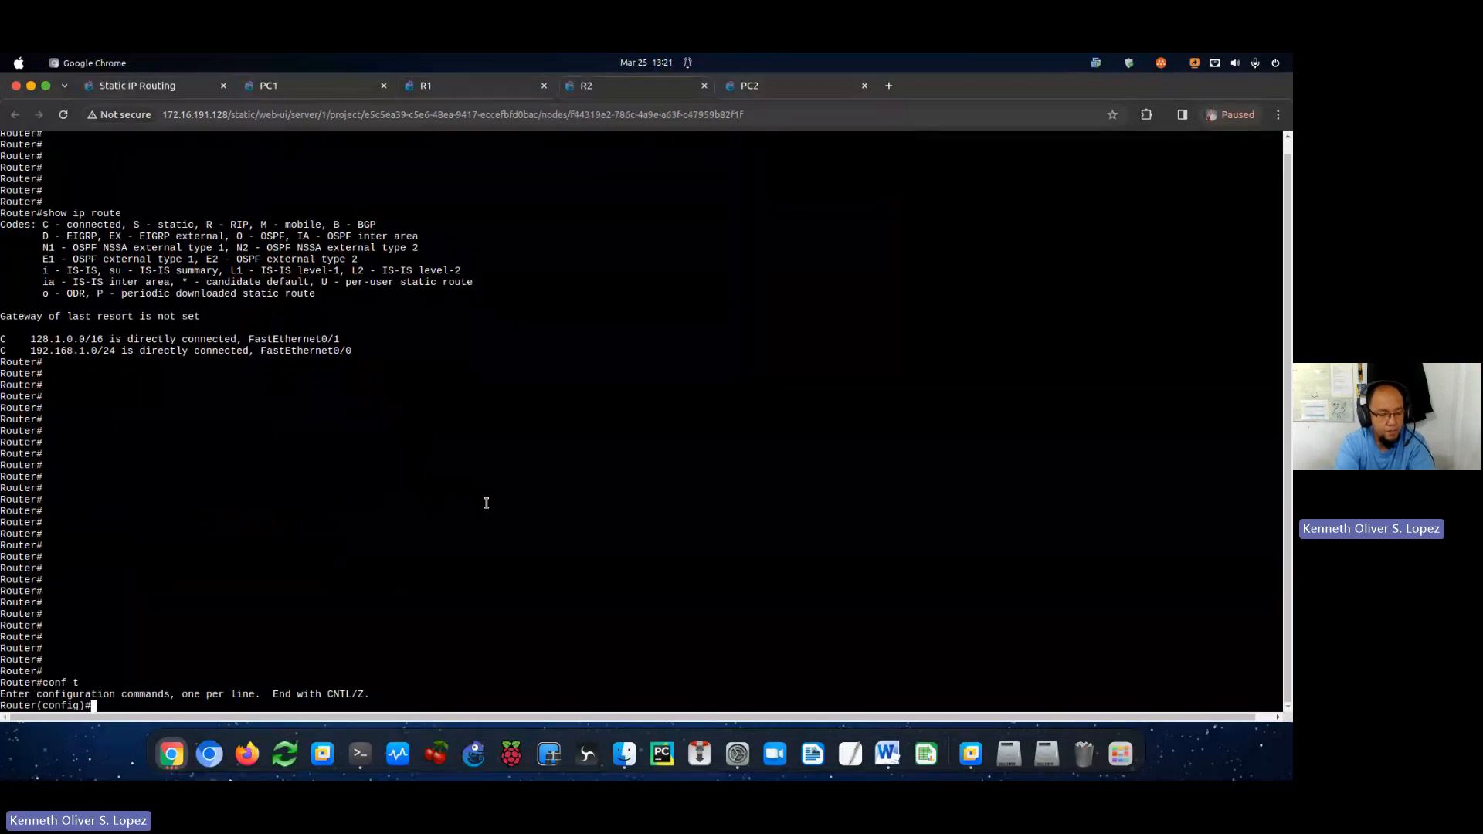
text(ip route )
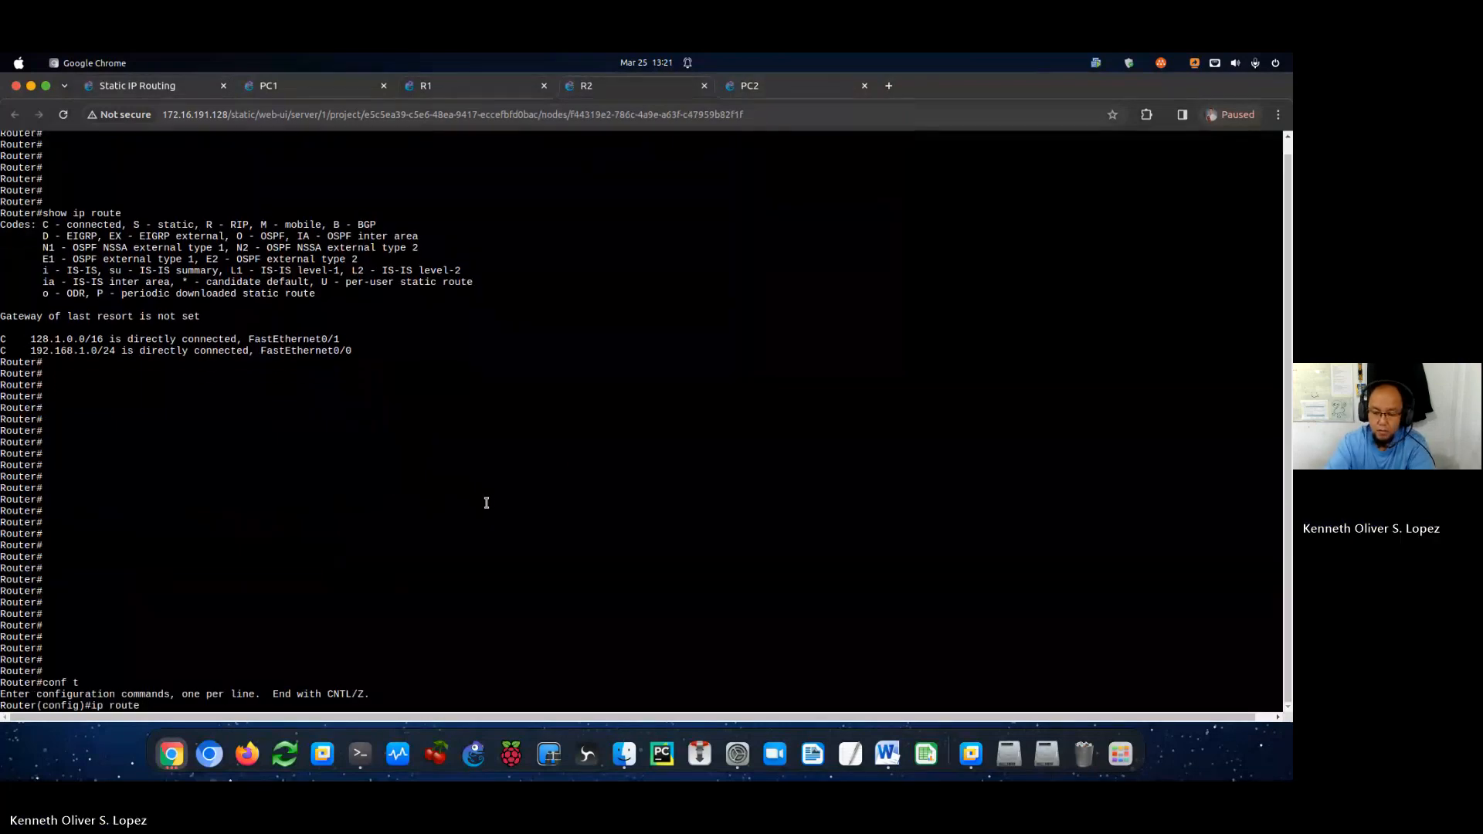
text(10.0.0.0)
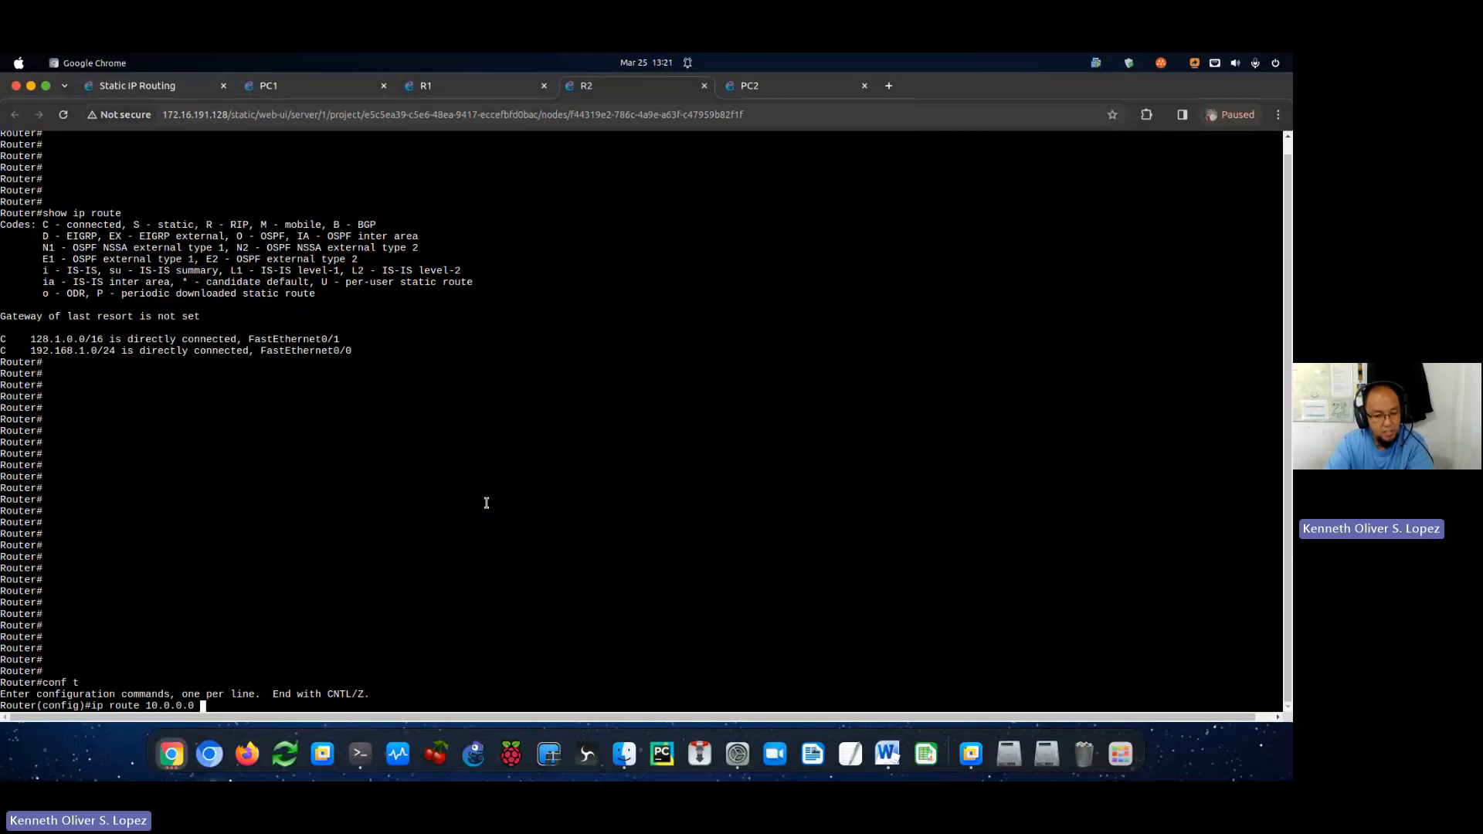
text( 255.0.0.0)
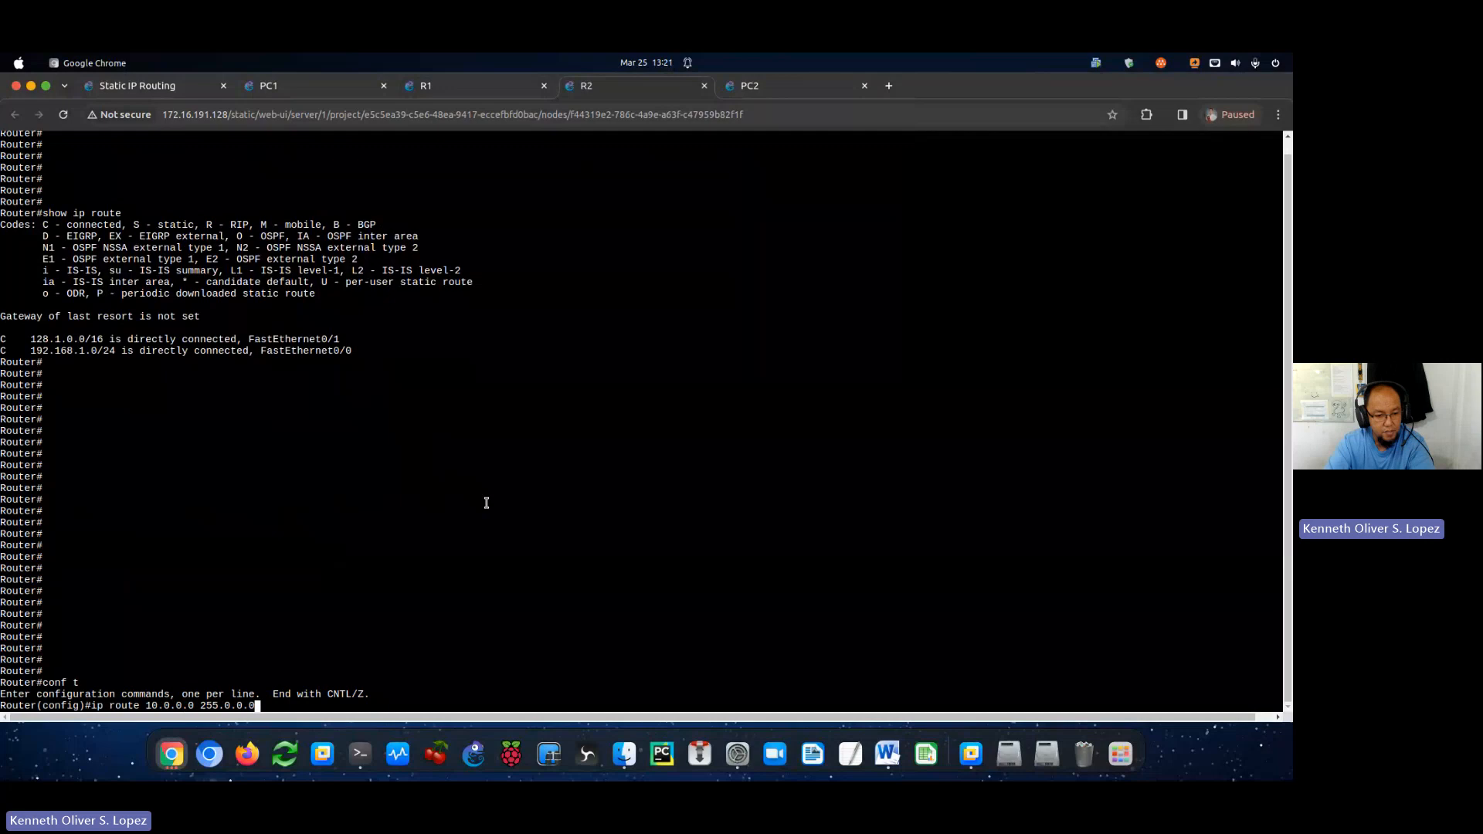
click(439, 89)
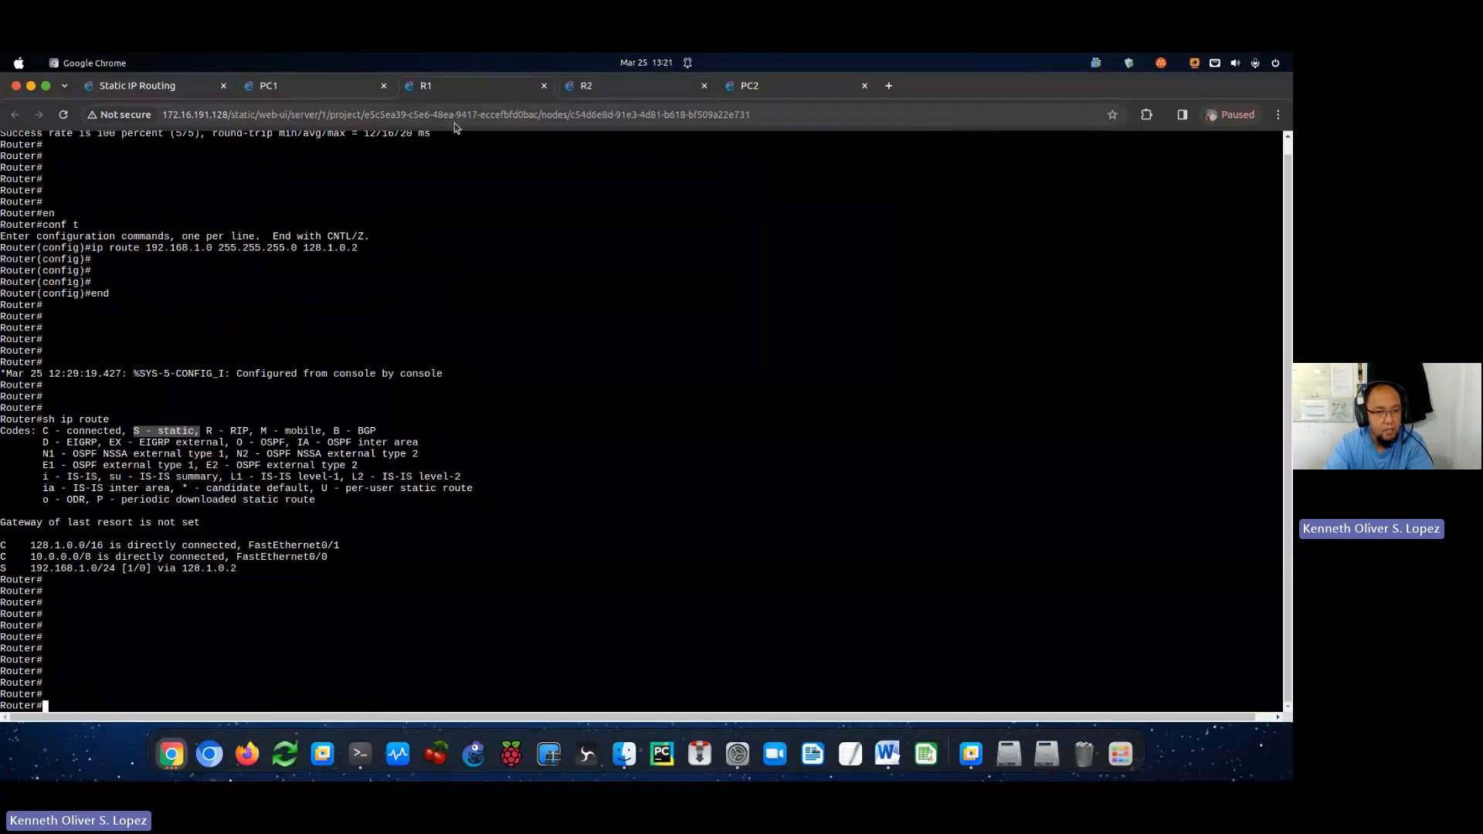
click(207, 87)
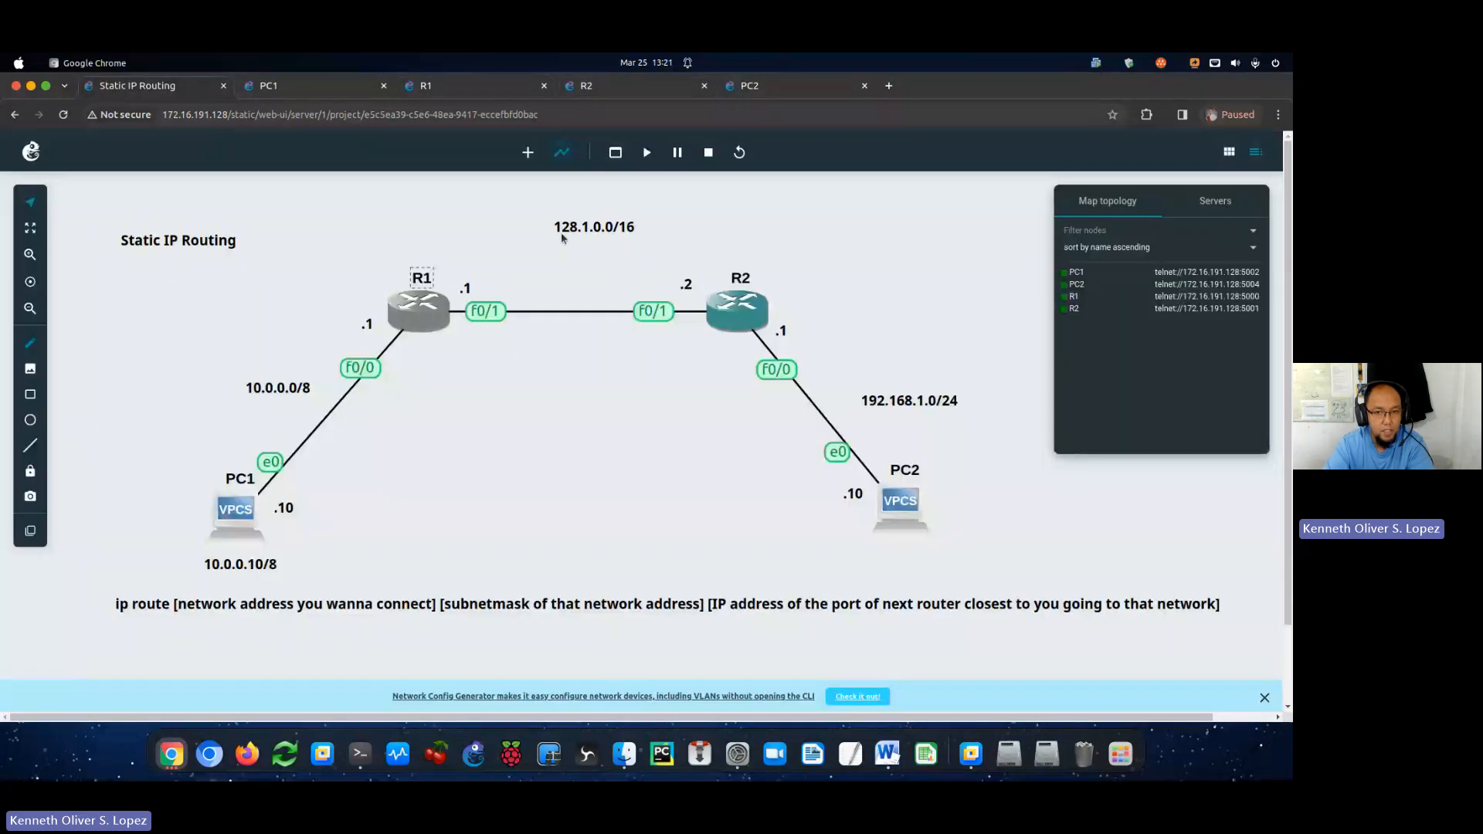
click(638, 90)
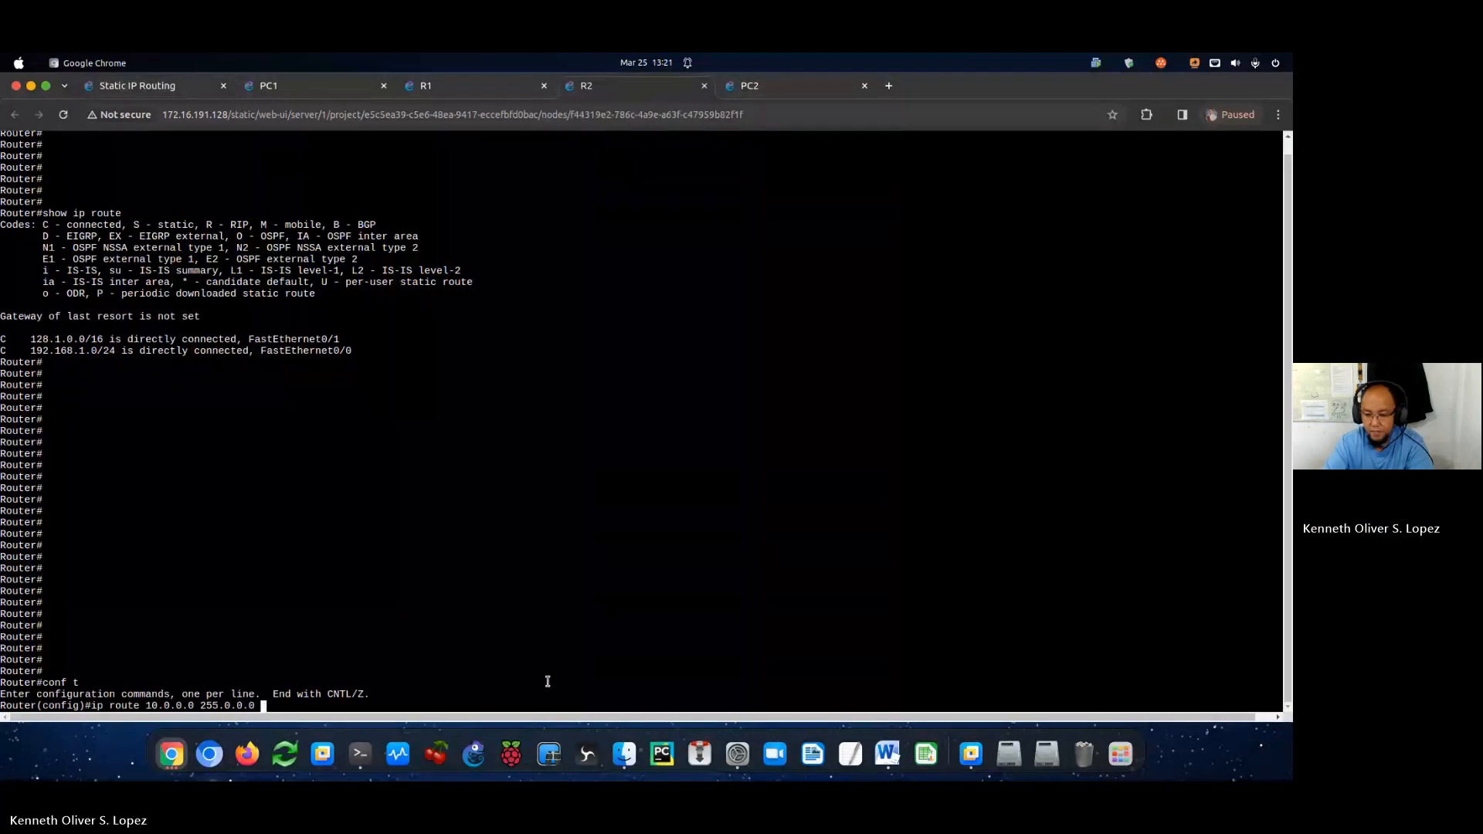
text(128.1.0)
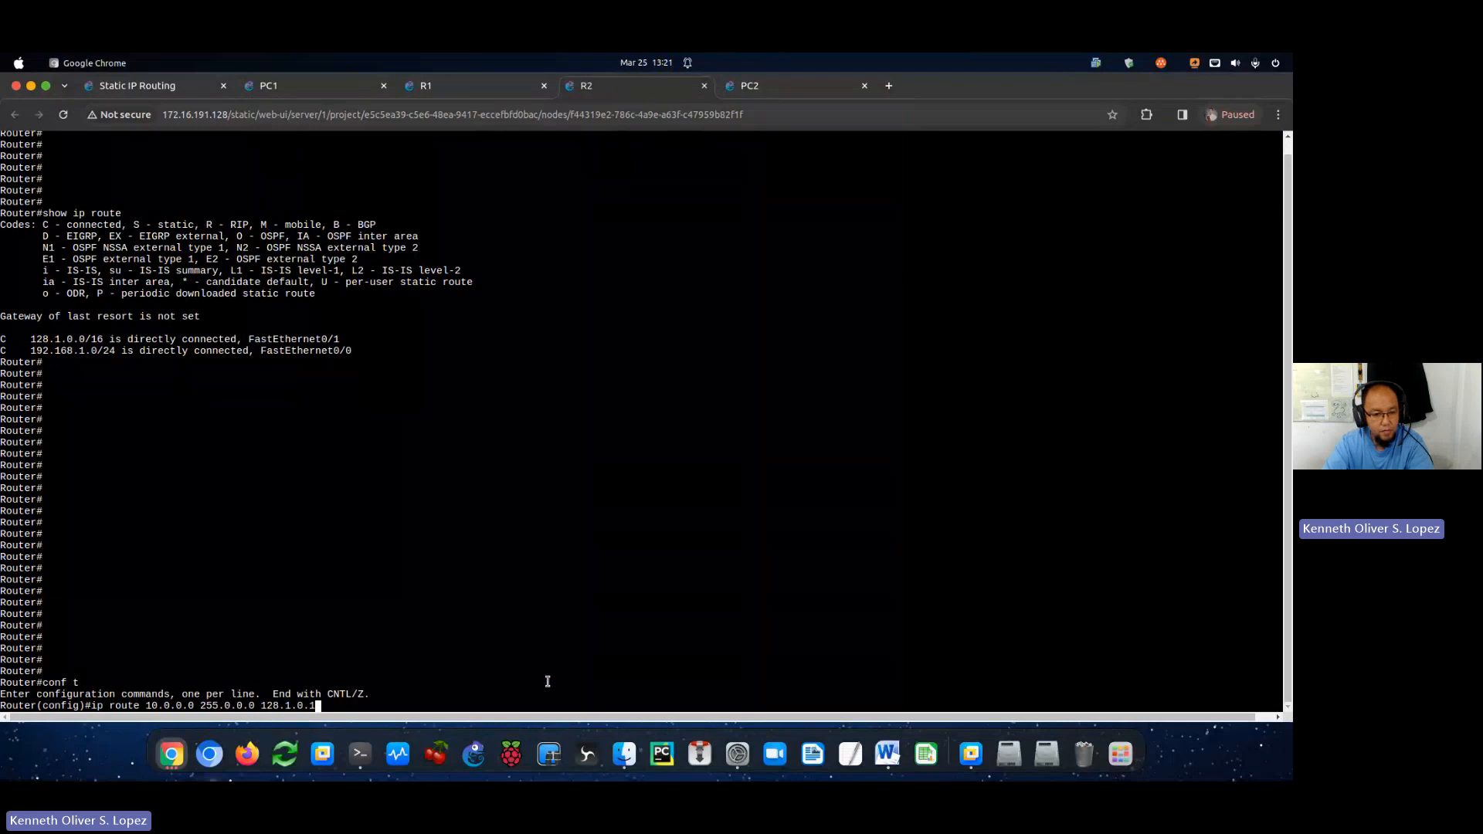
text(.1)
key(Return)
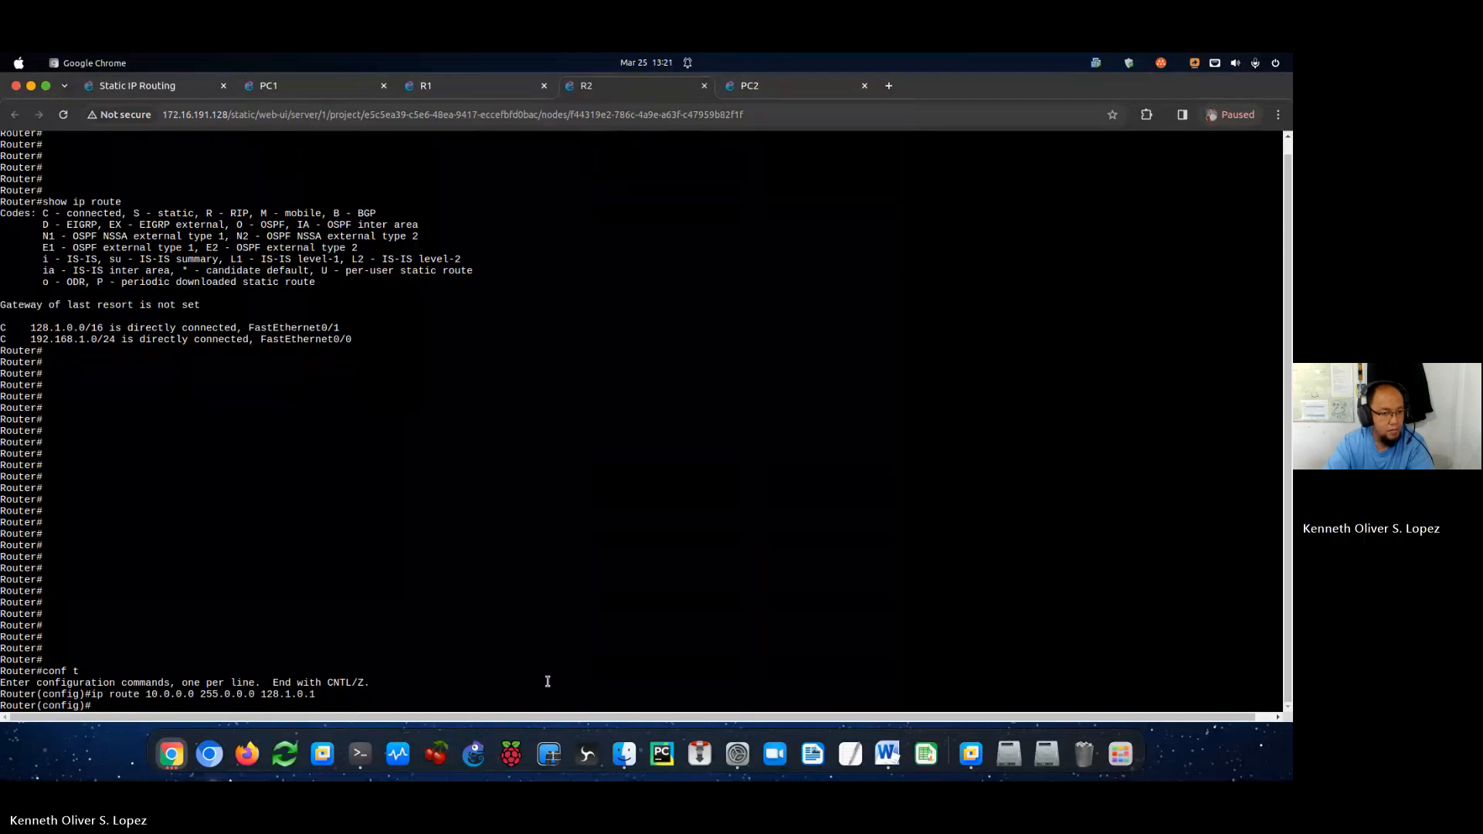
text(end)
key(Return)
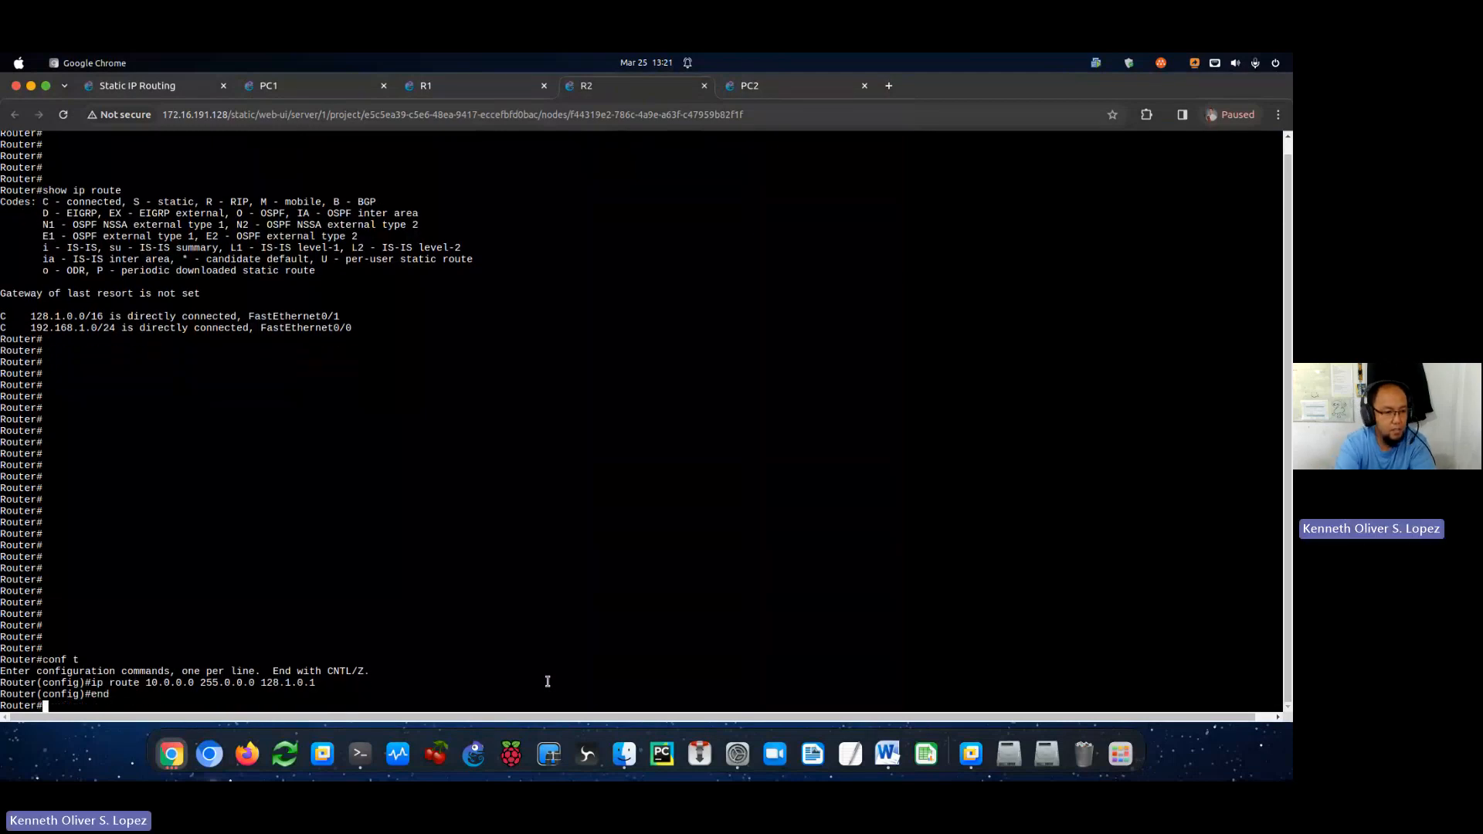
text(sh)
key(Return)
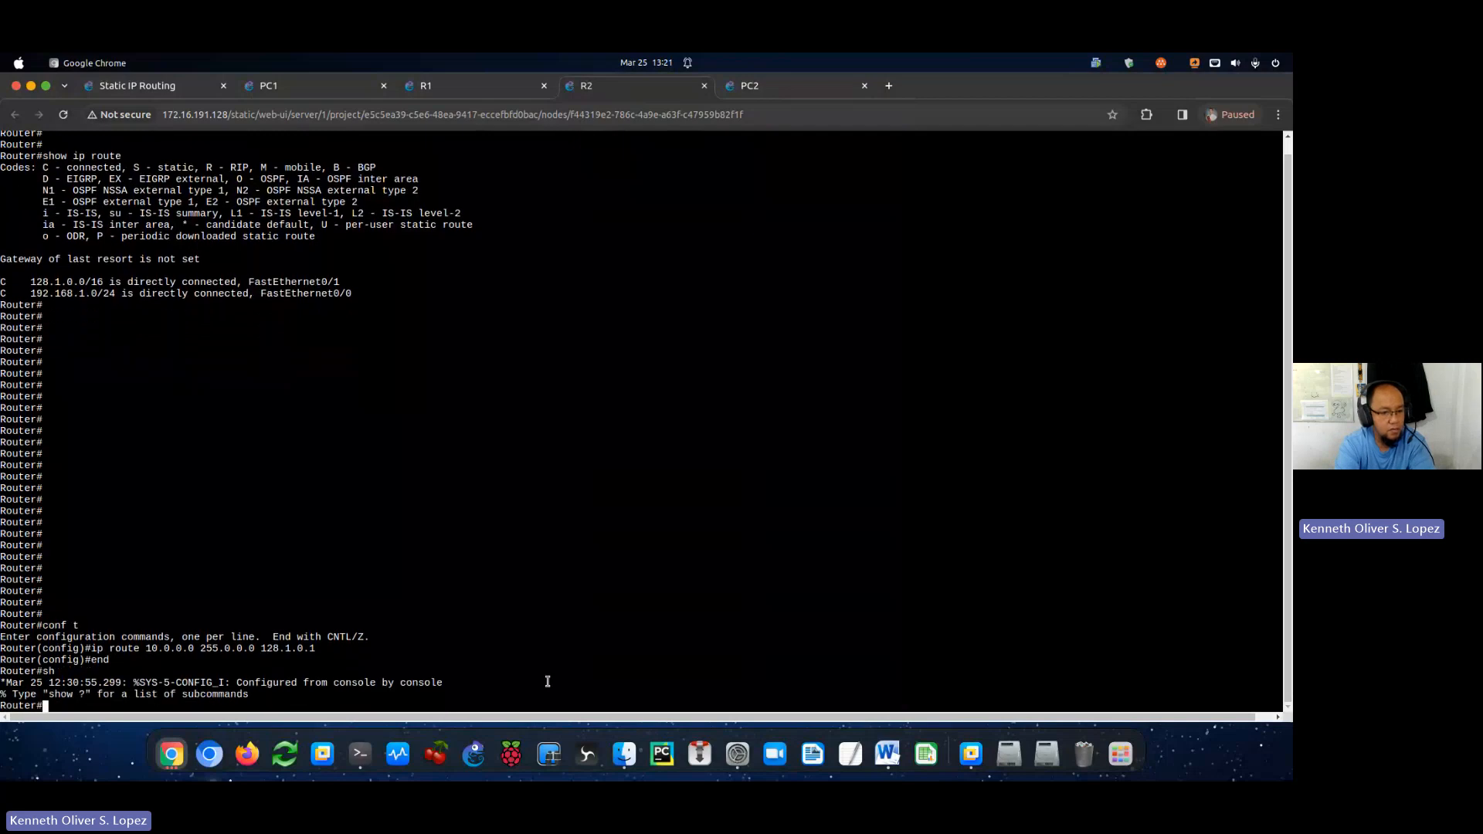
key(Return)
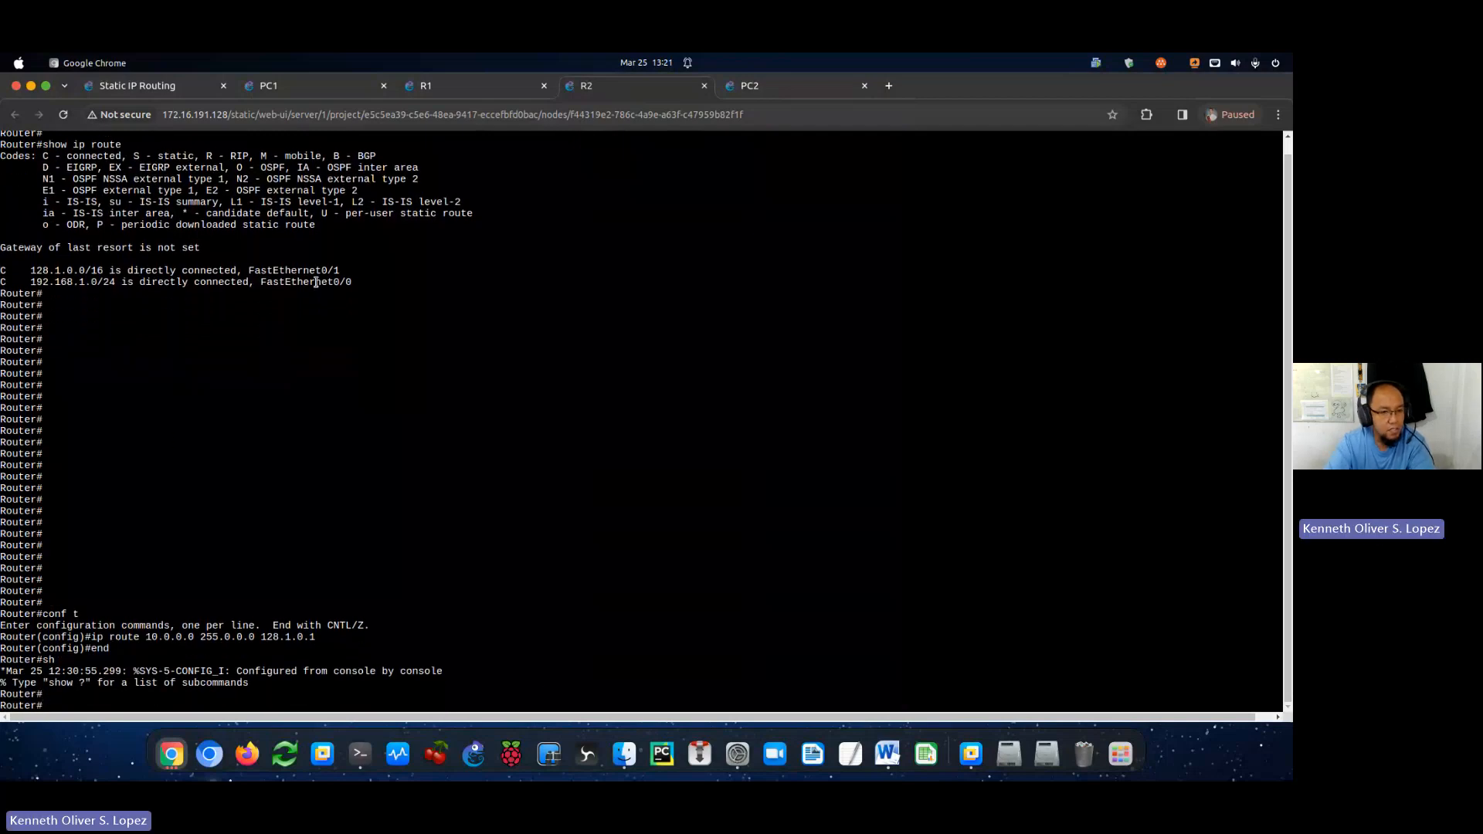
Examine R2's earlier routing table output and its EIGRP, OSPF and RIP route codes.
drag(359, 280, 2, 136)
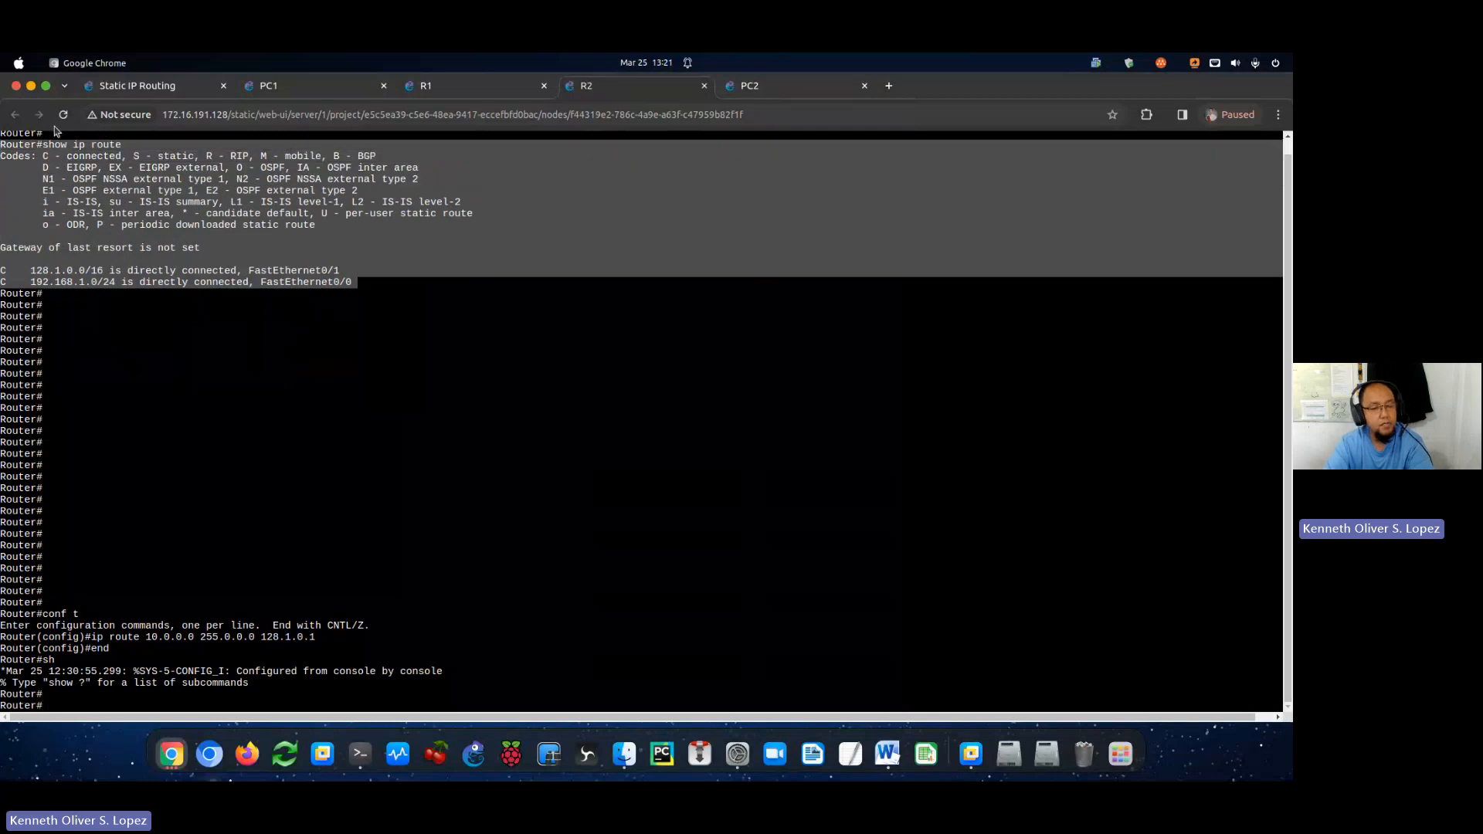
click(4, 277)
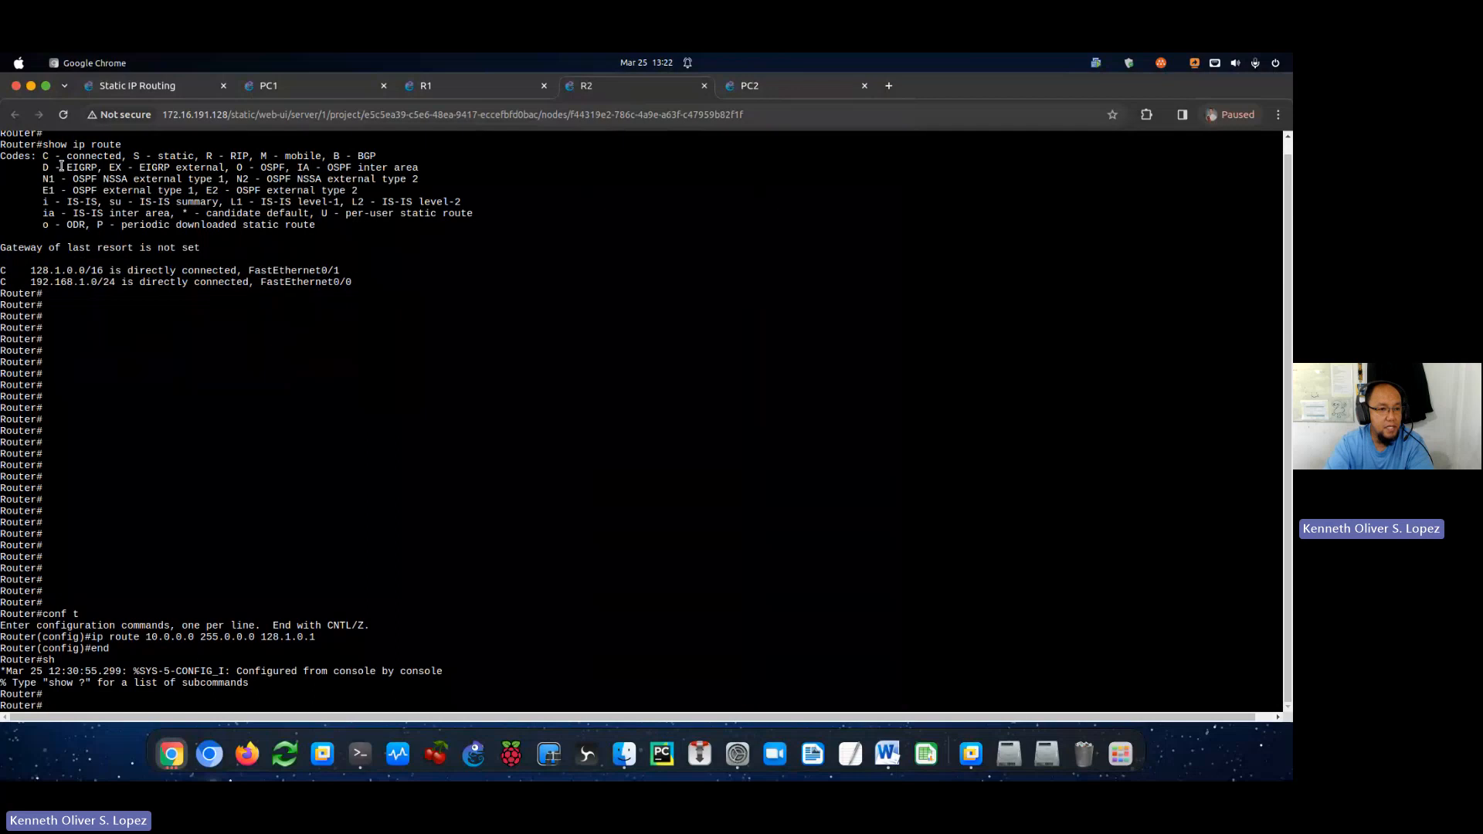
drag(61, 166, 93, 170)
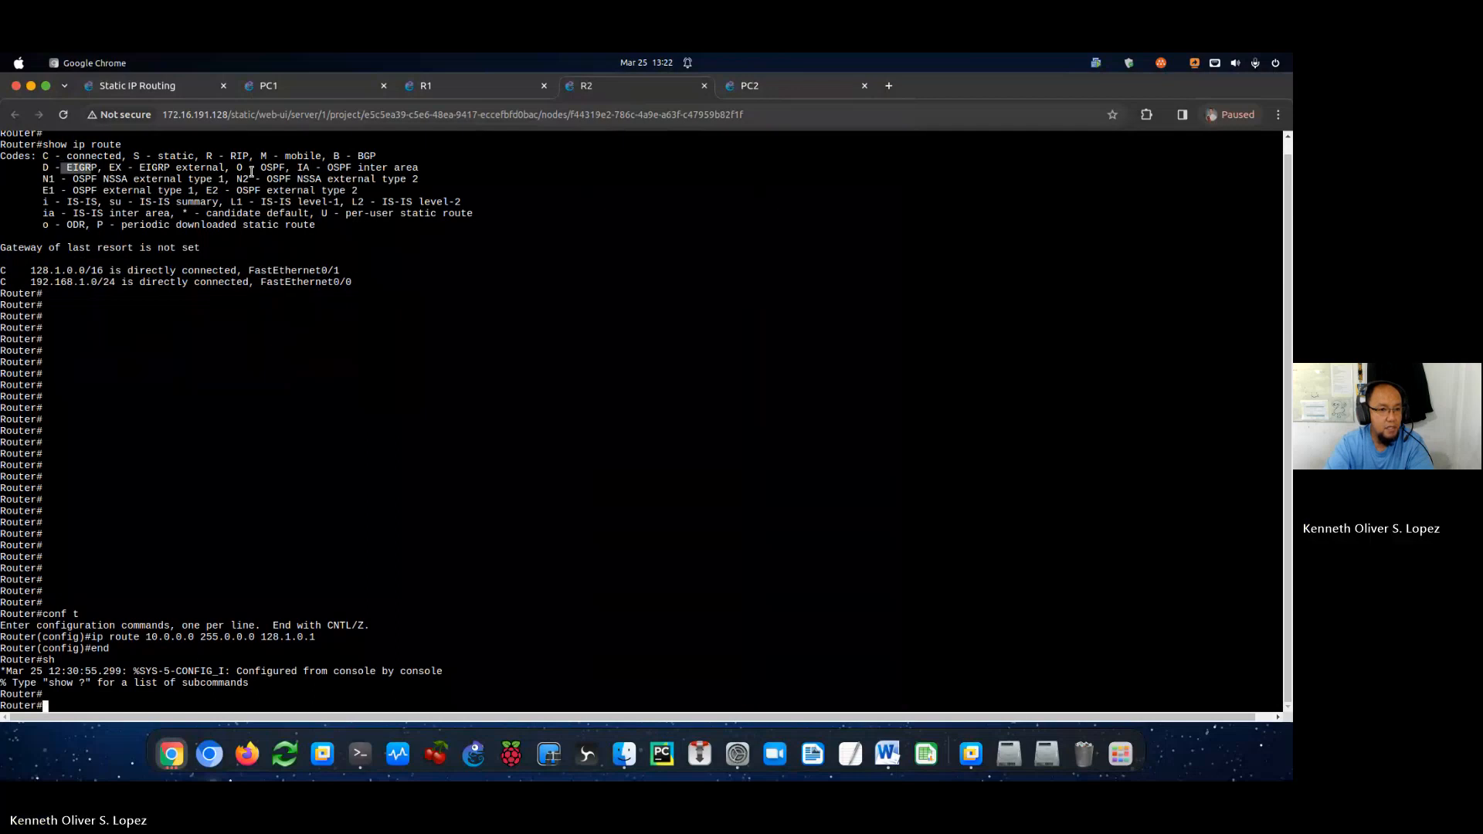
drag(255, 167, 282, 170)
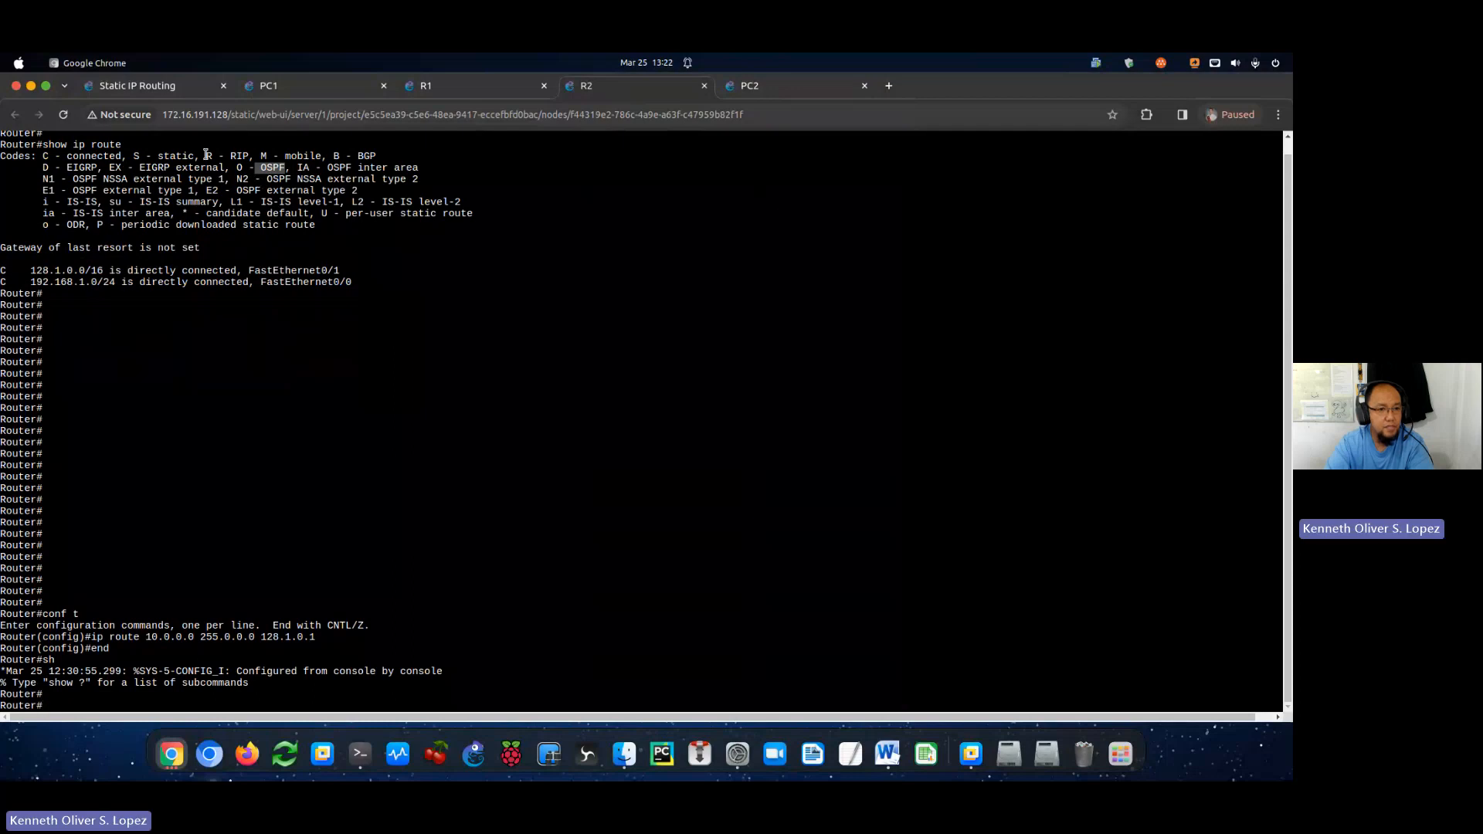
drag(205, 155, 241, 154)
click(291, 196)
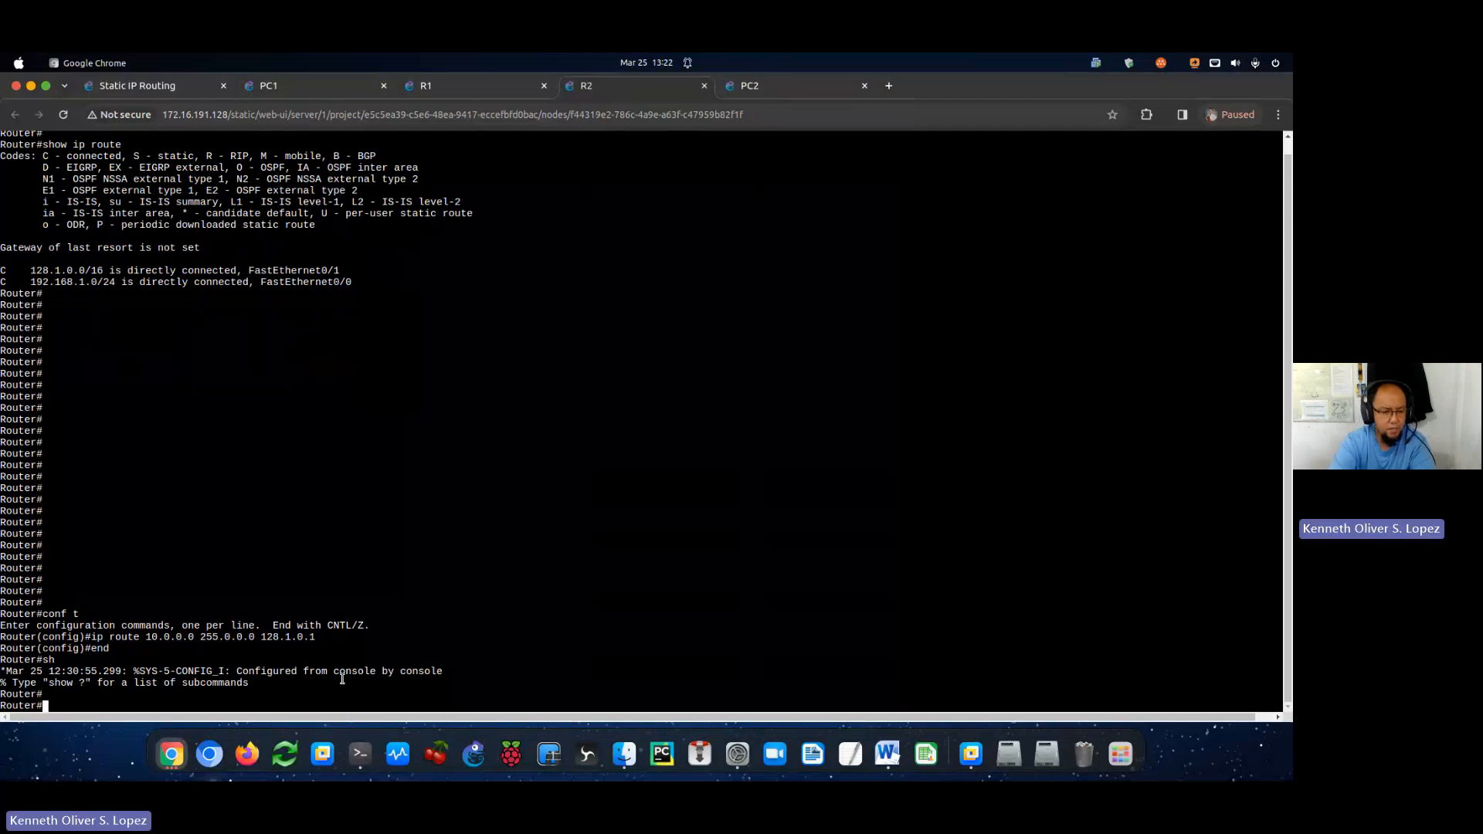
Display R2's routing table with show ip route and examine the static entry for the 10.0.0.0/8 network.
text(show ip route)
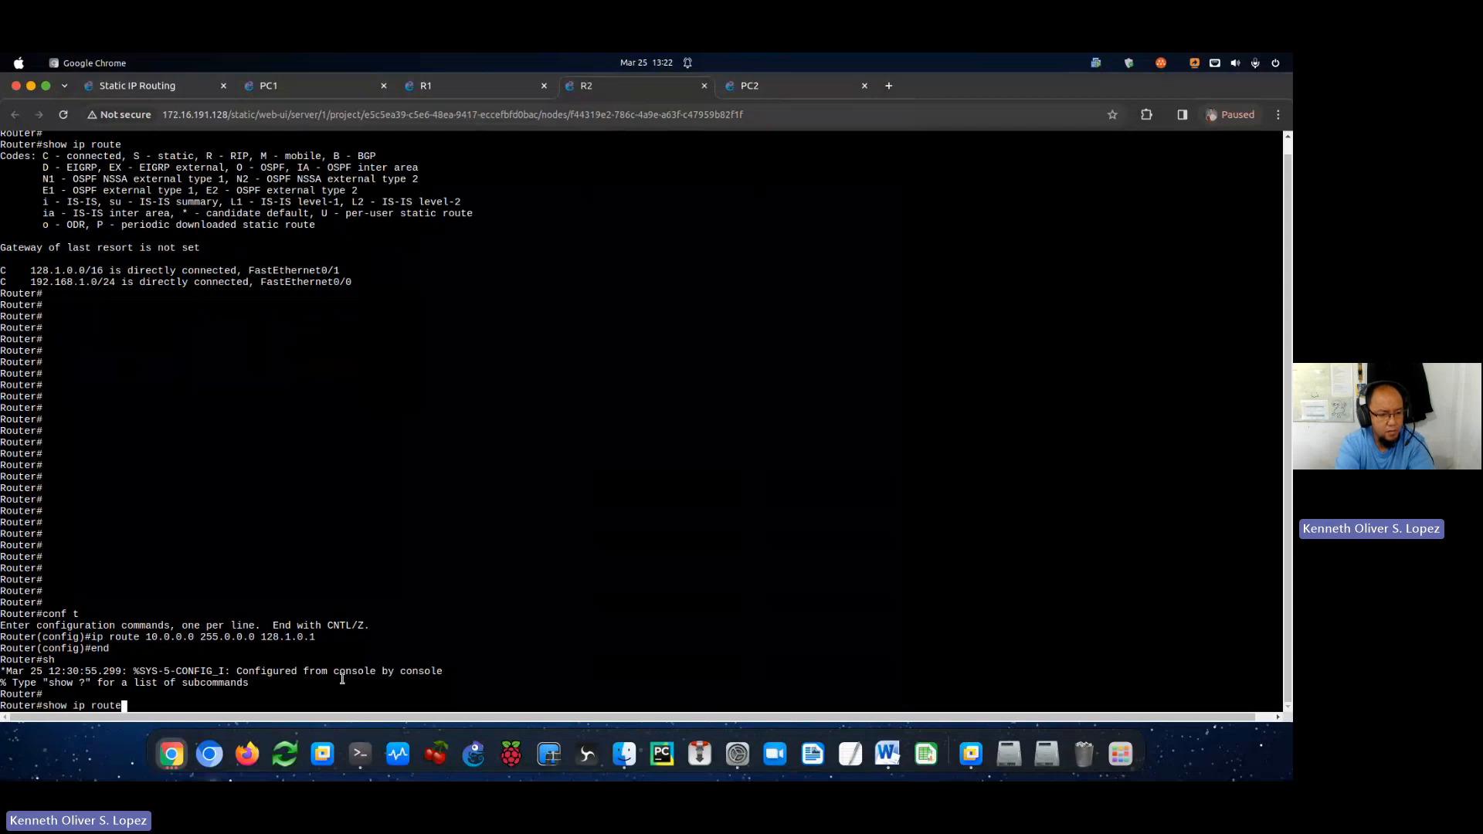
key(Return)
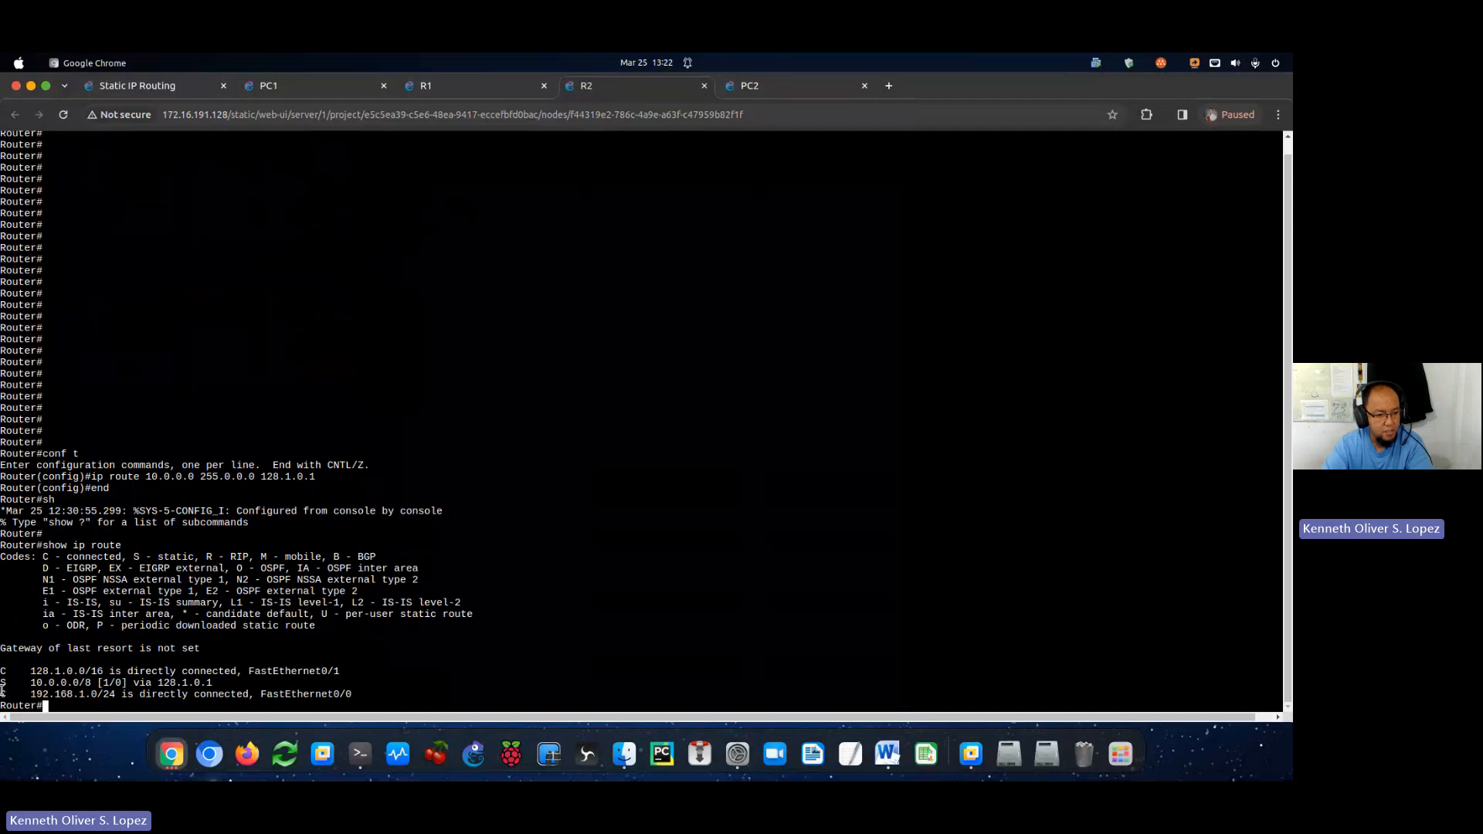
drag(3, 690, 100, 694)
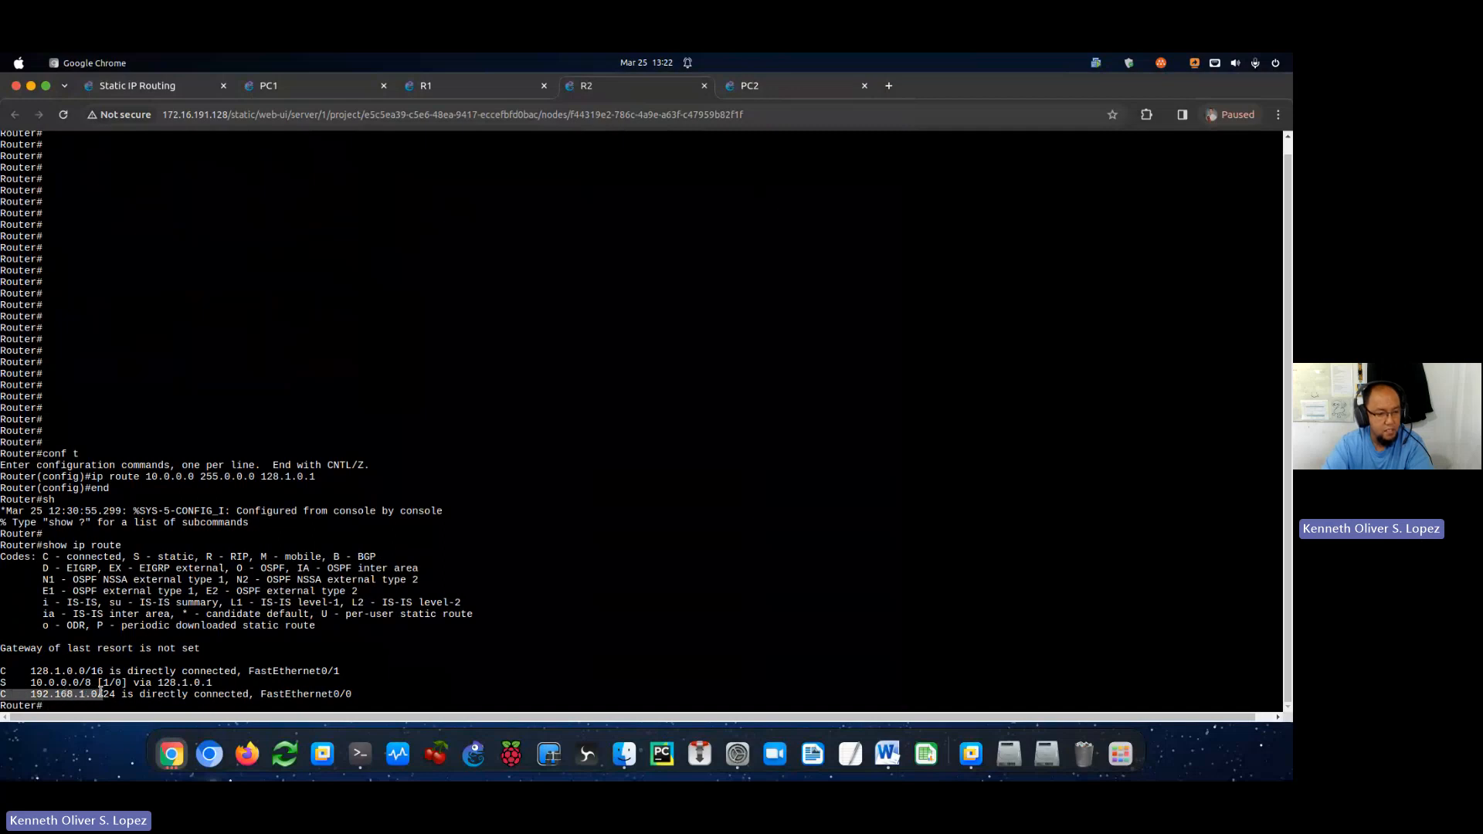
drag(2, 682, 96, 684)
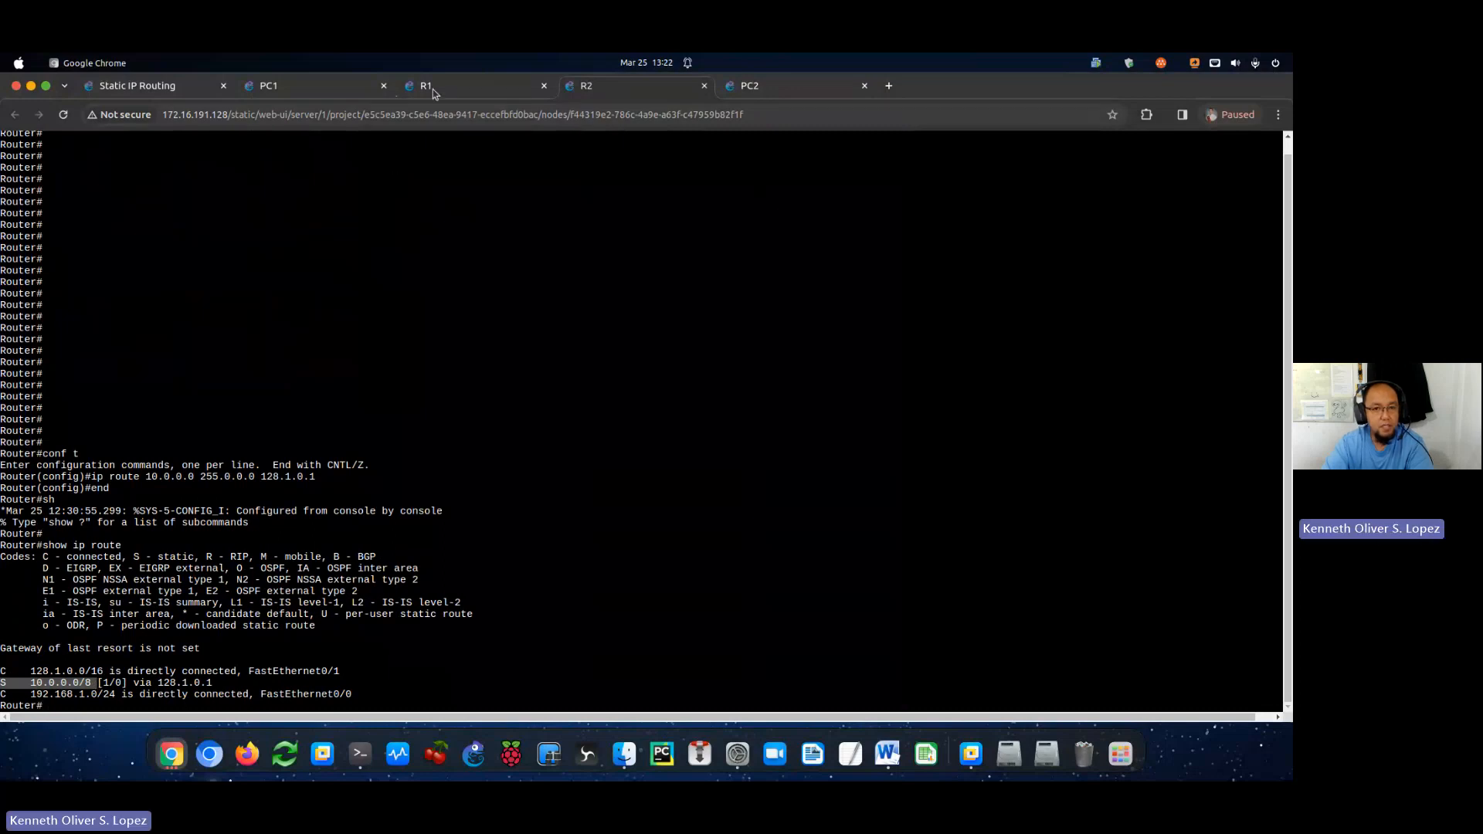
Add blank prompt lines on R2, check the topology for R1's f0/0 address, and ping 10.0.0.1.
click(602, 485)
key(Return)
key(Return)
key(Return)
text(pin)
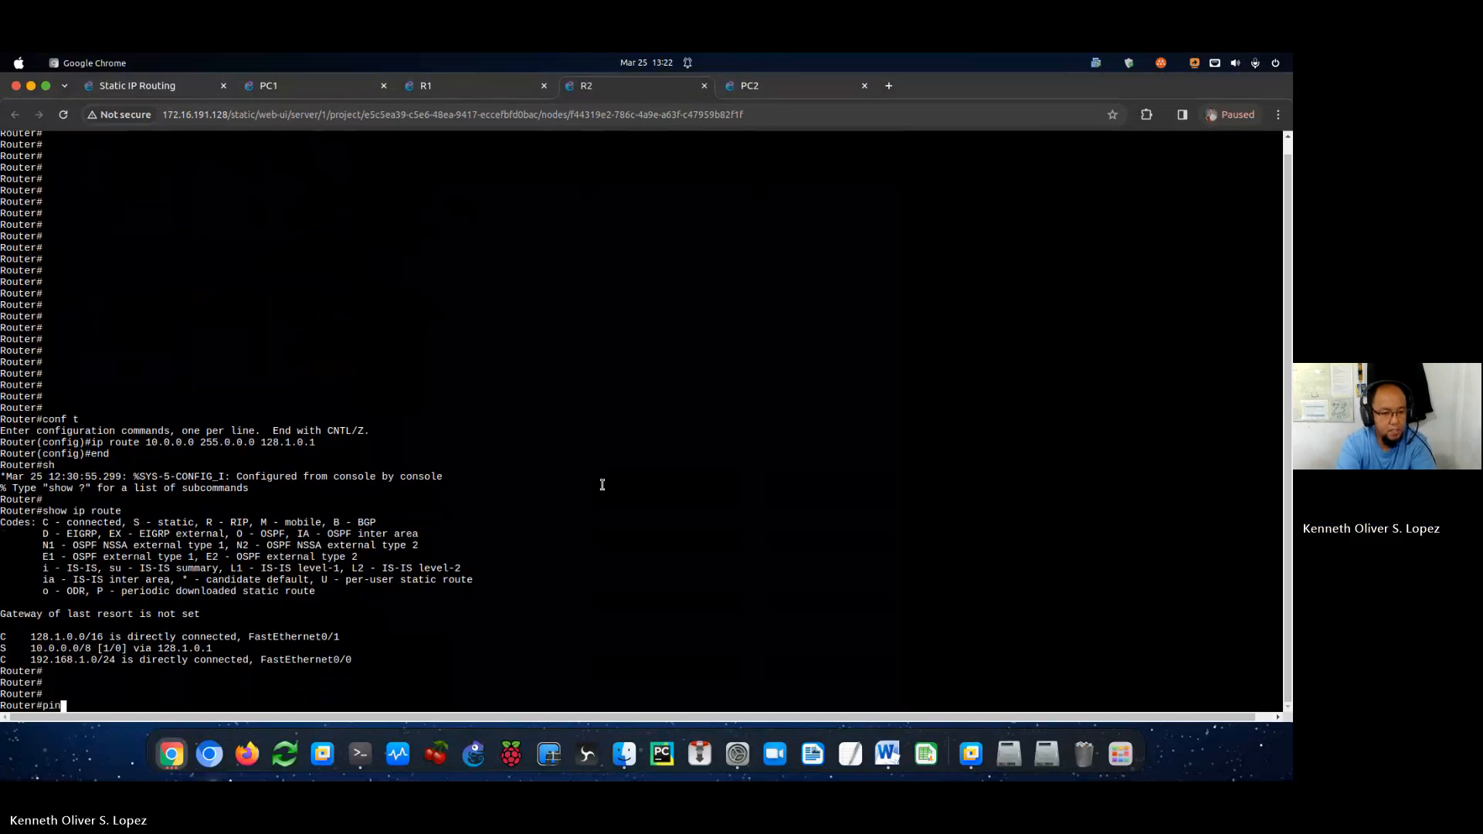
text(g 10.)
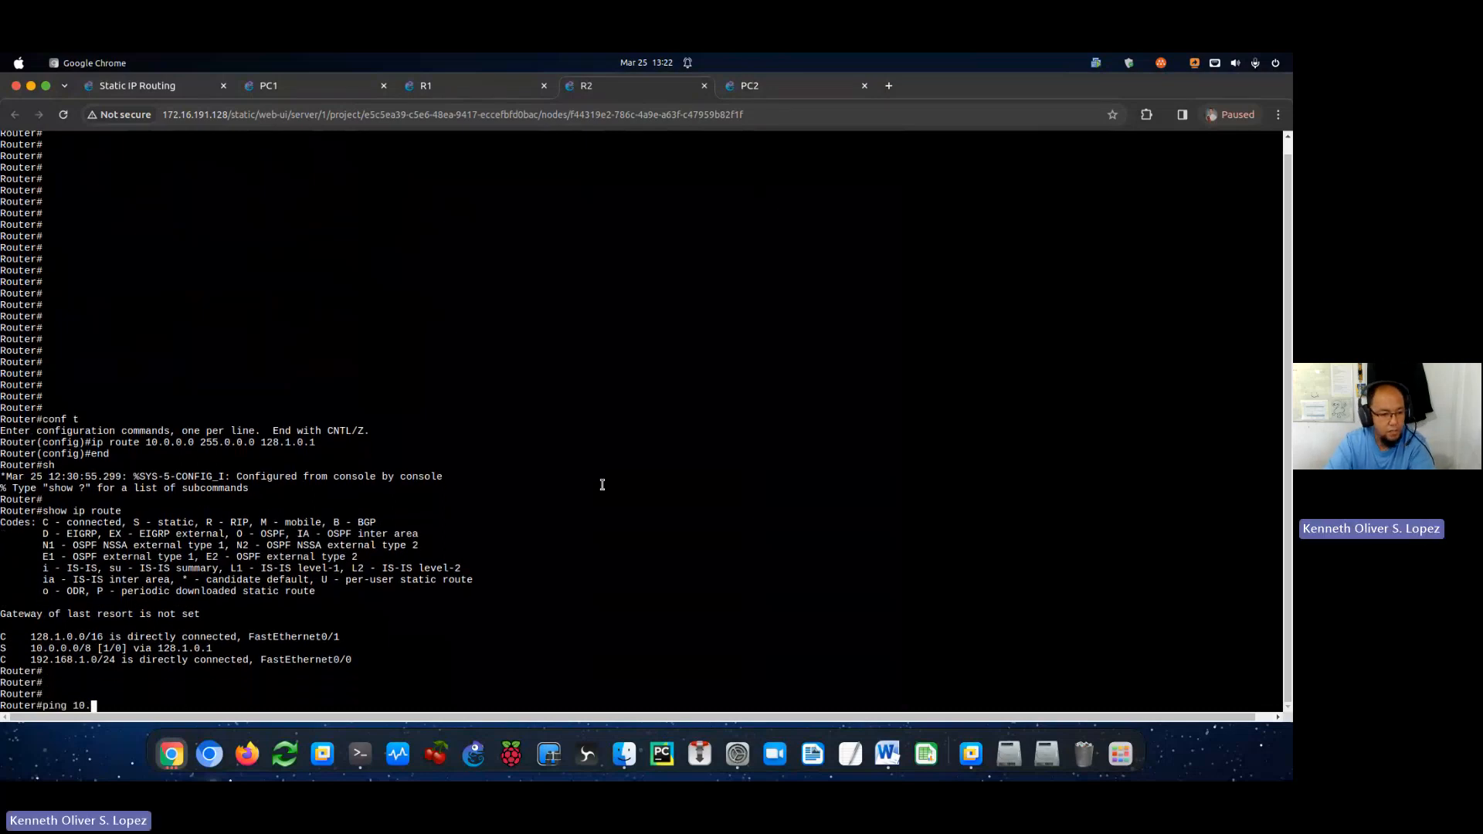
text(0.0.)
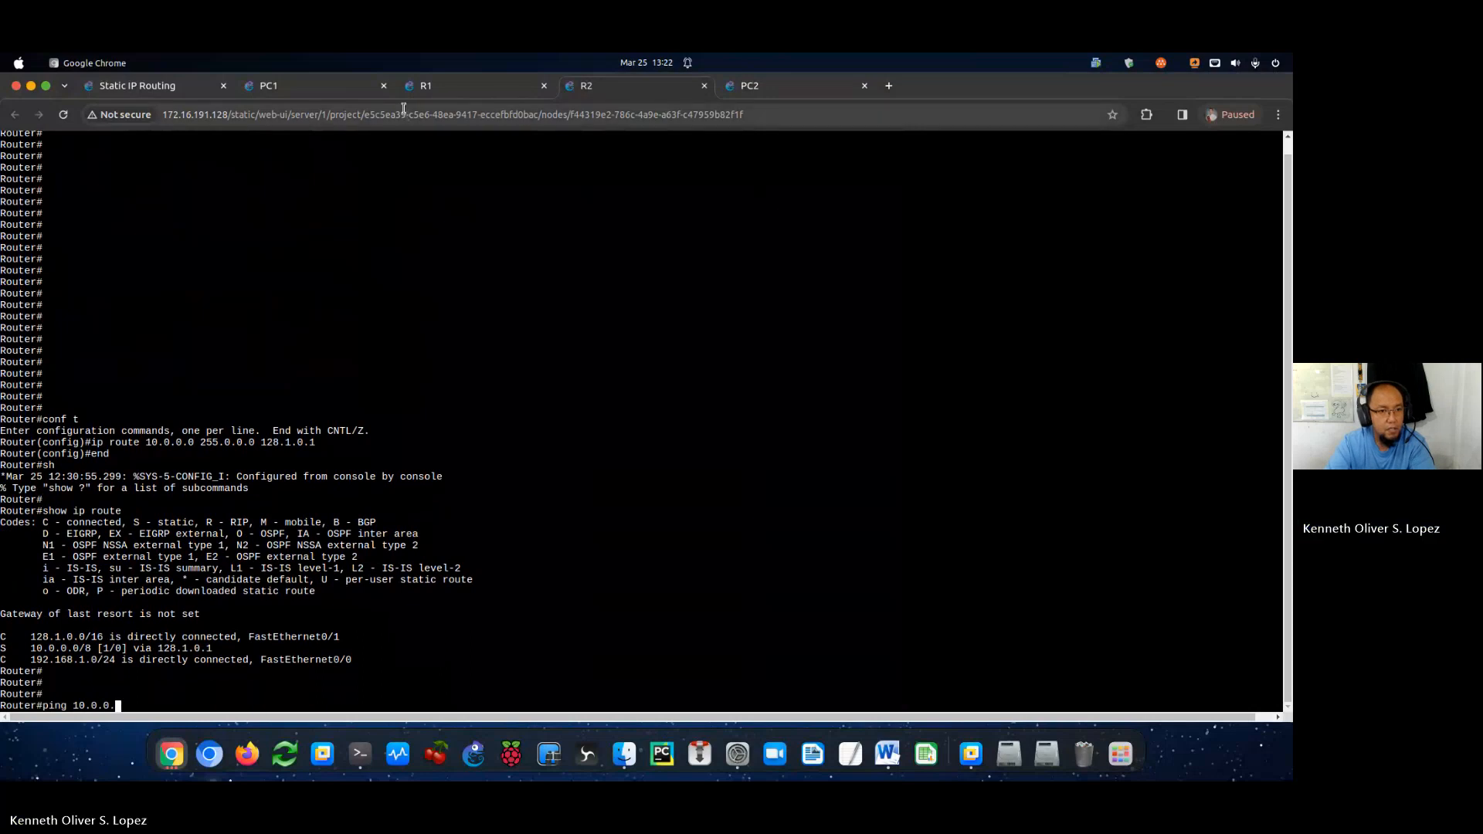
click(149, 82)
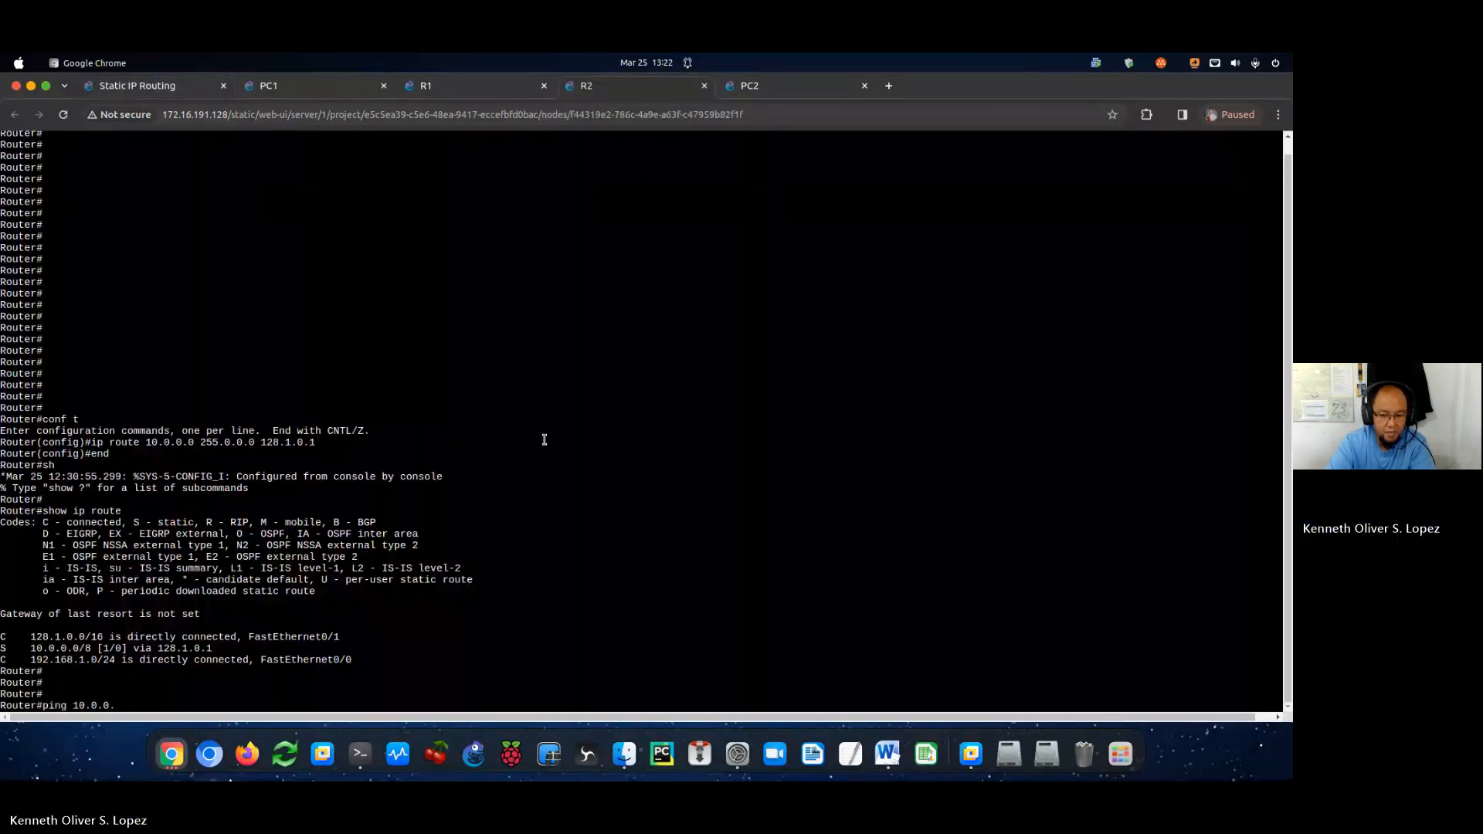
click(611, 85)
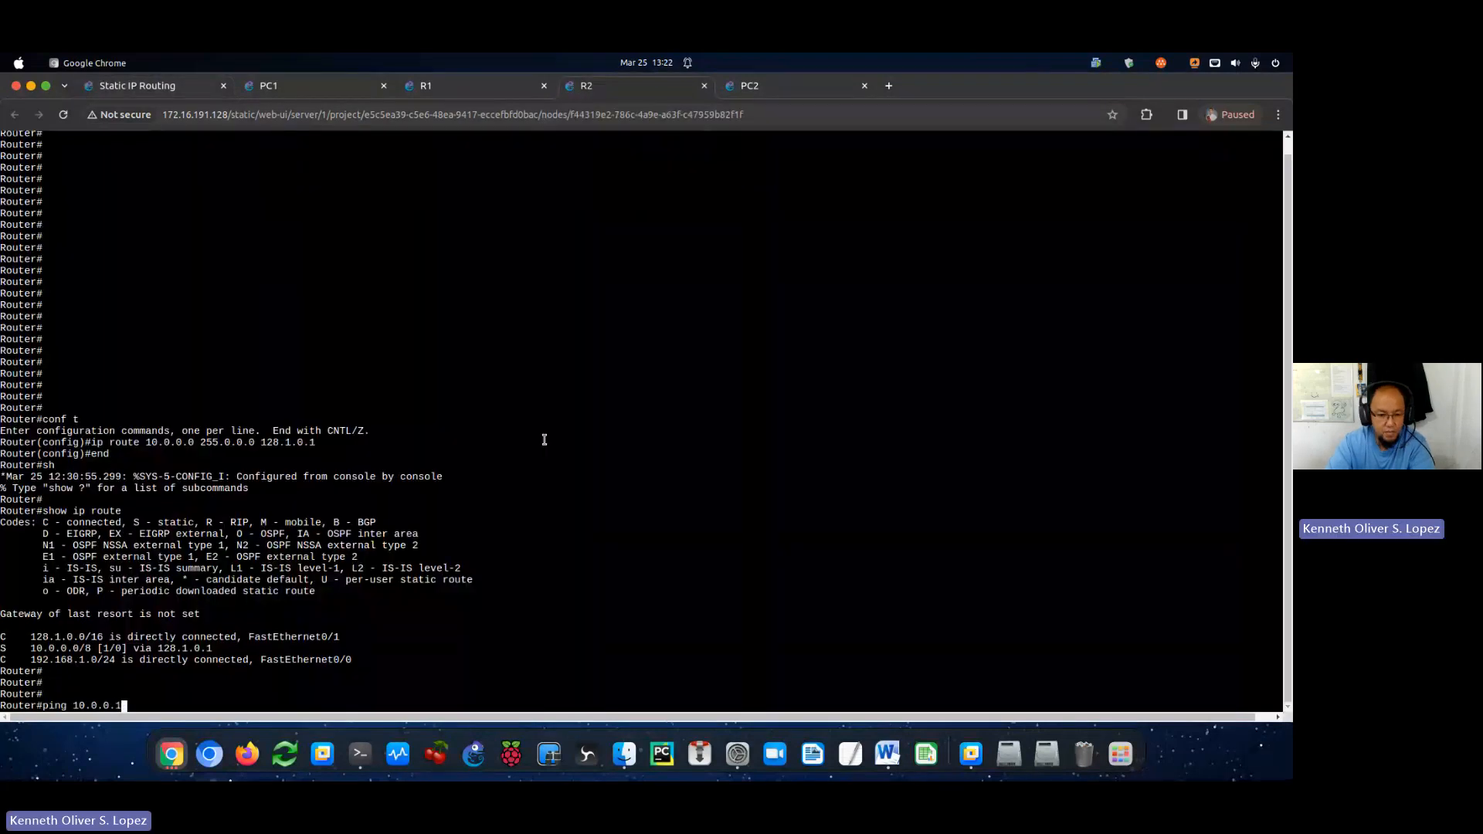
key(Return)
Ping PC1 at 10.0.0.10 from R2.
key(Up)
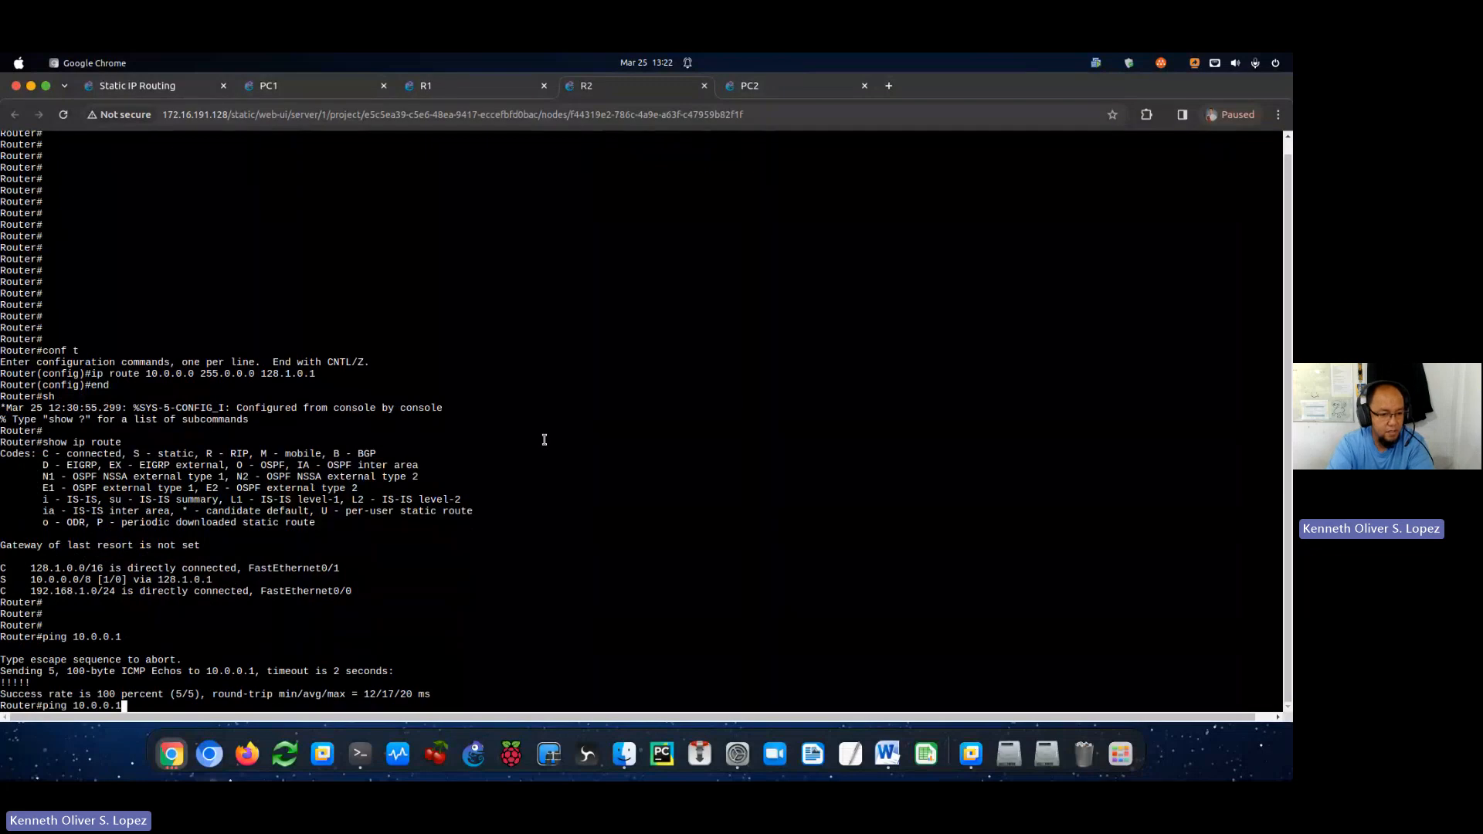
text(0)
key(Return)
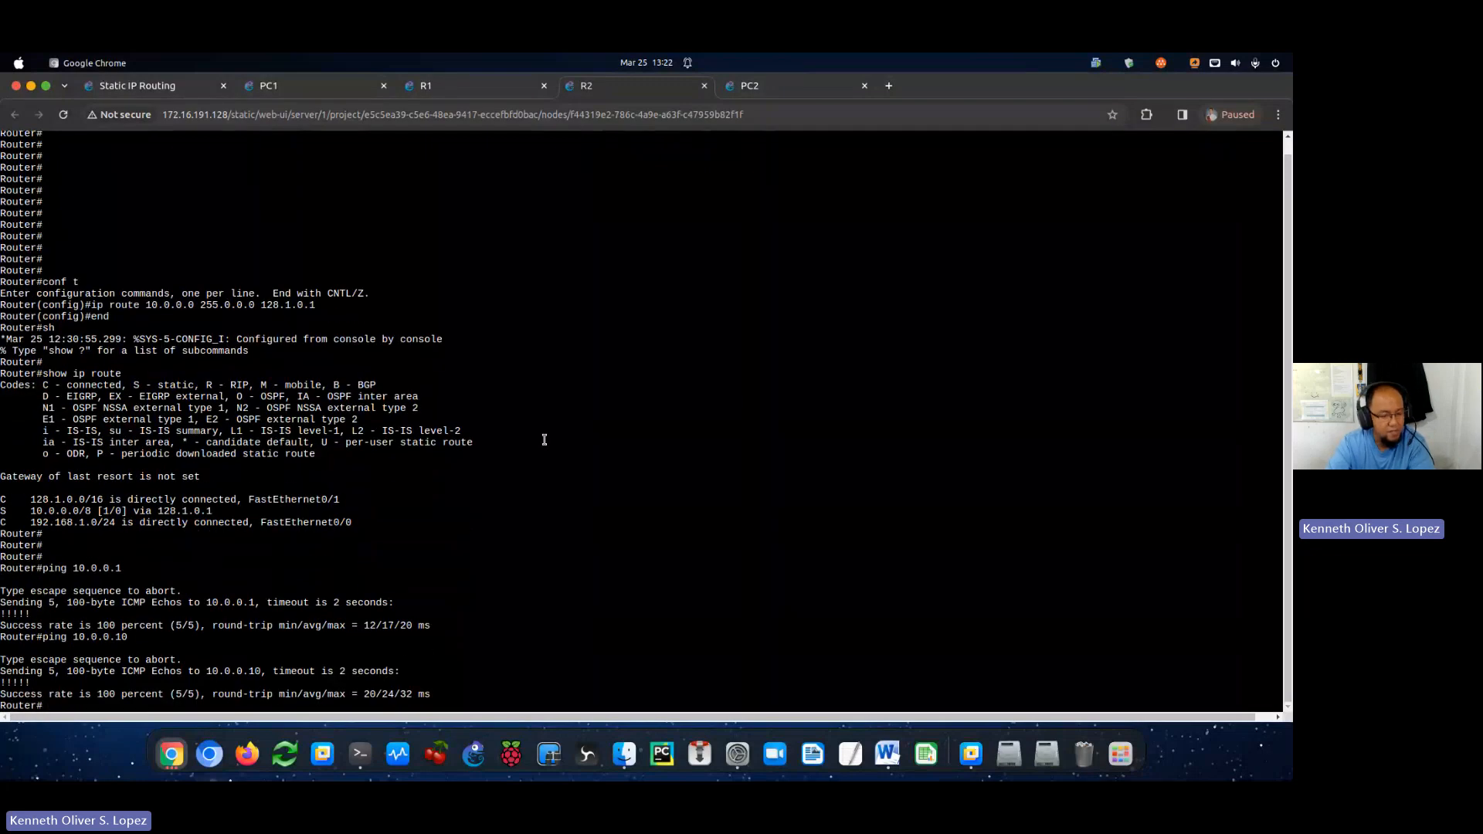
From R1, ping R2's f0/0 interface at 192.168.1.1 and PC2 at 192.168.1.10.
click(498, 88)
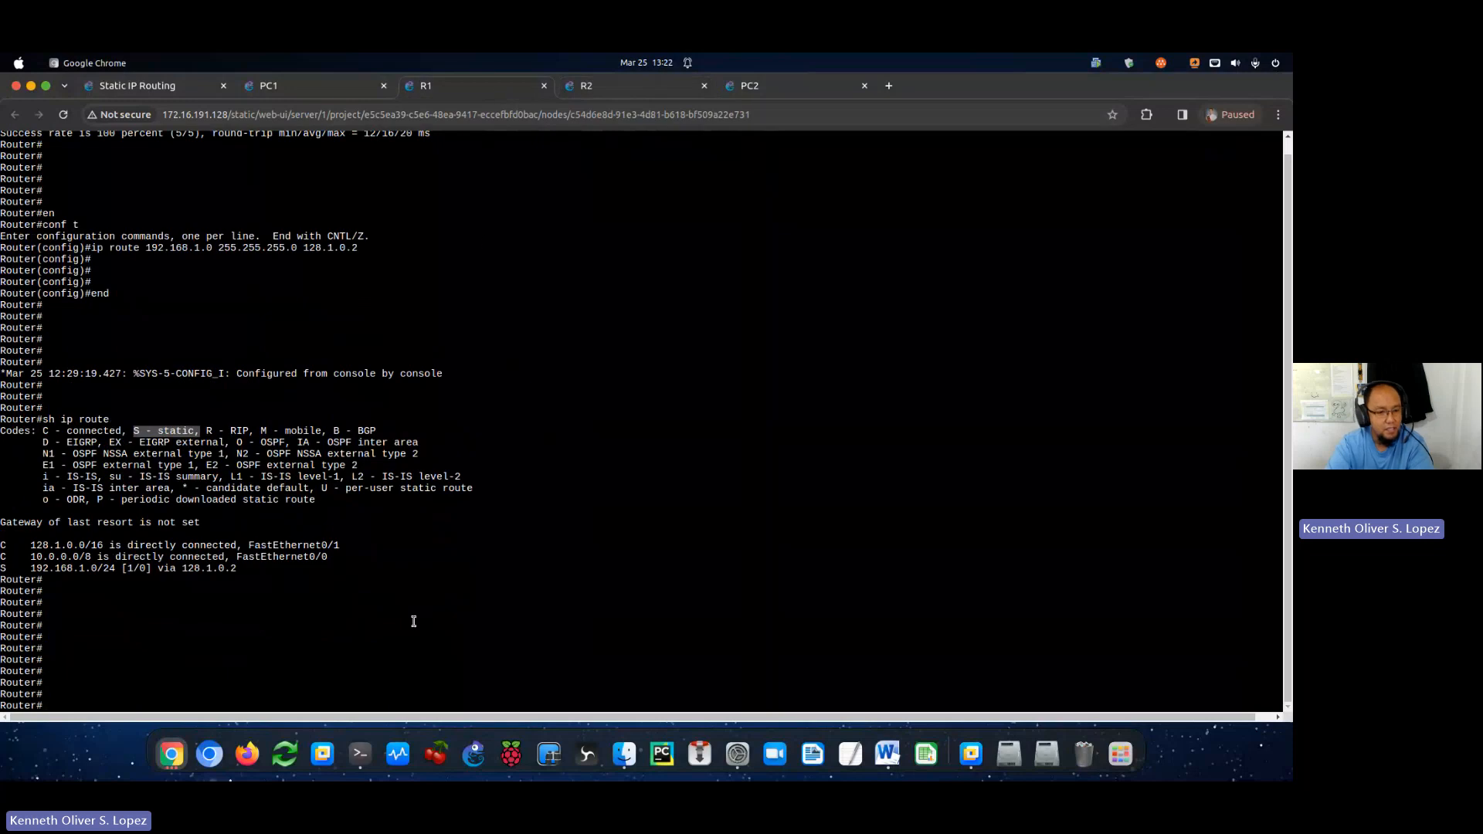
text(pin)
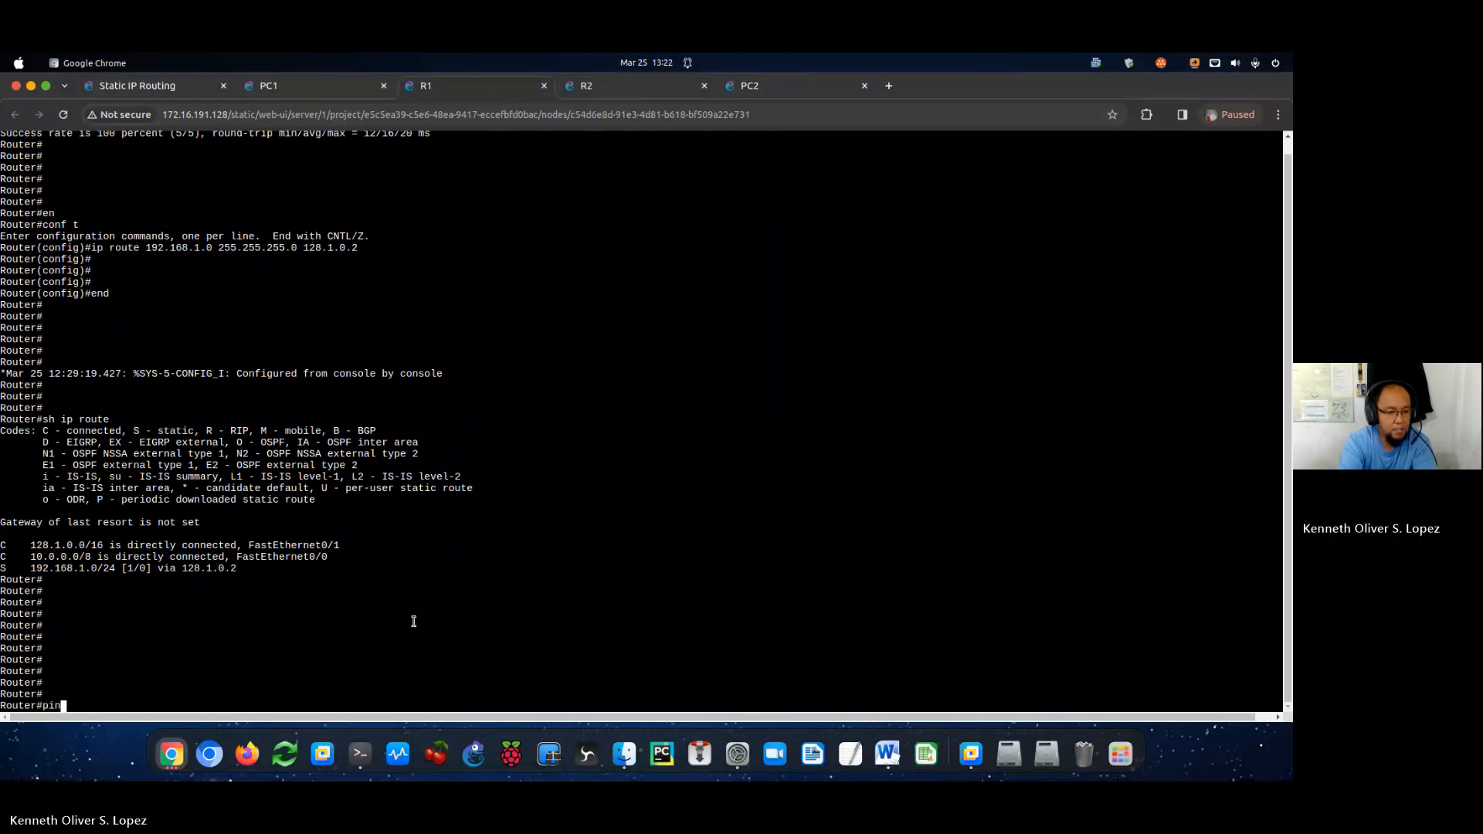
text(g 192.1)
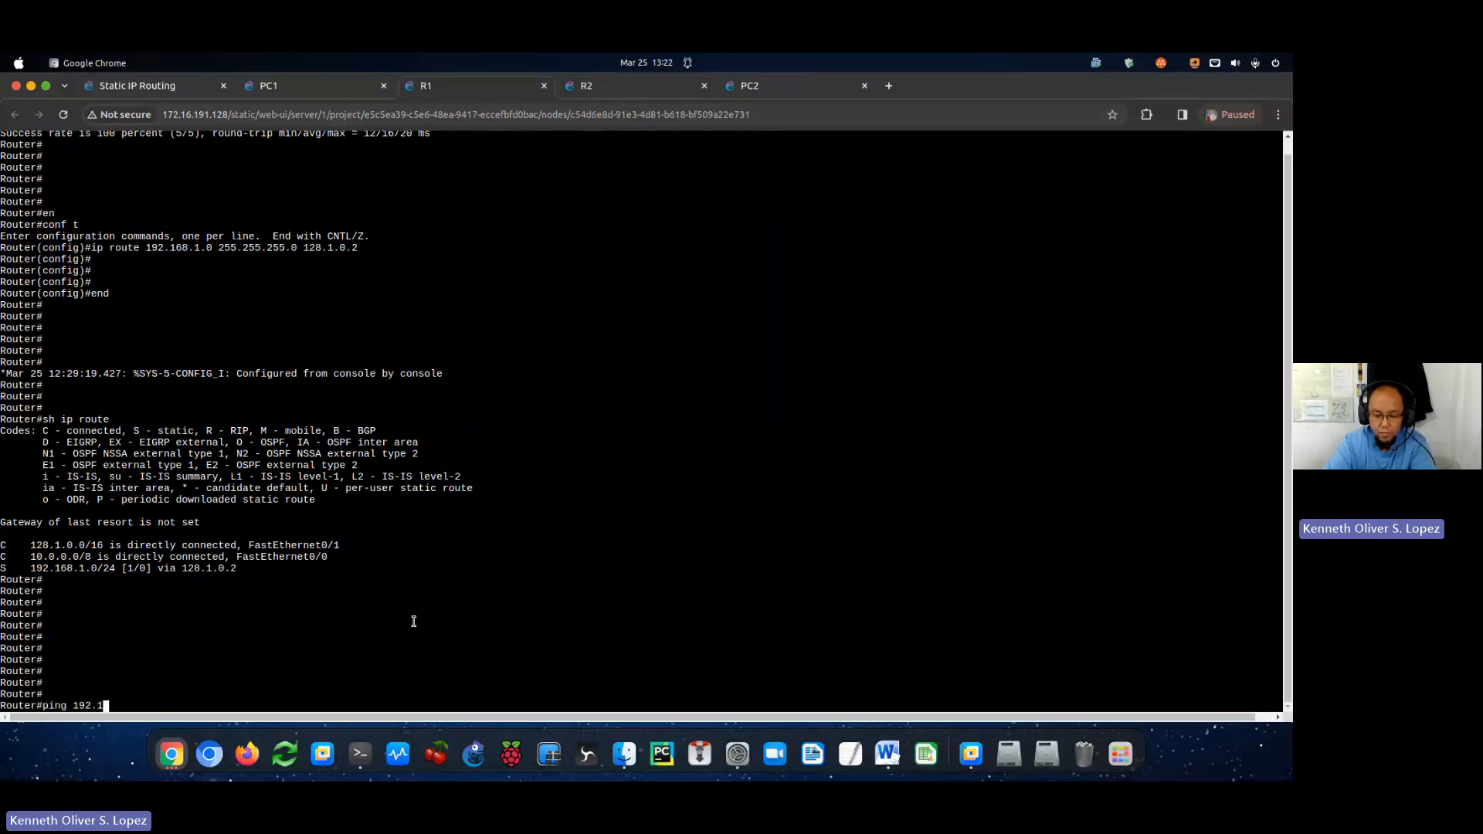
text(68.1.1)
key(Return)
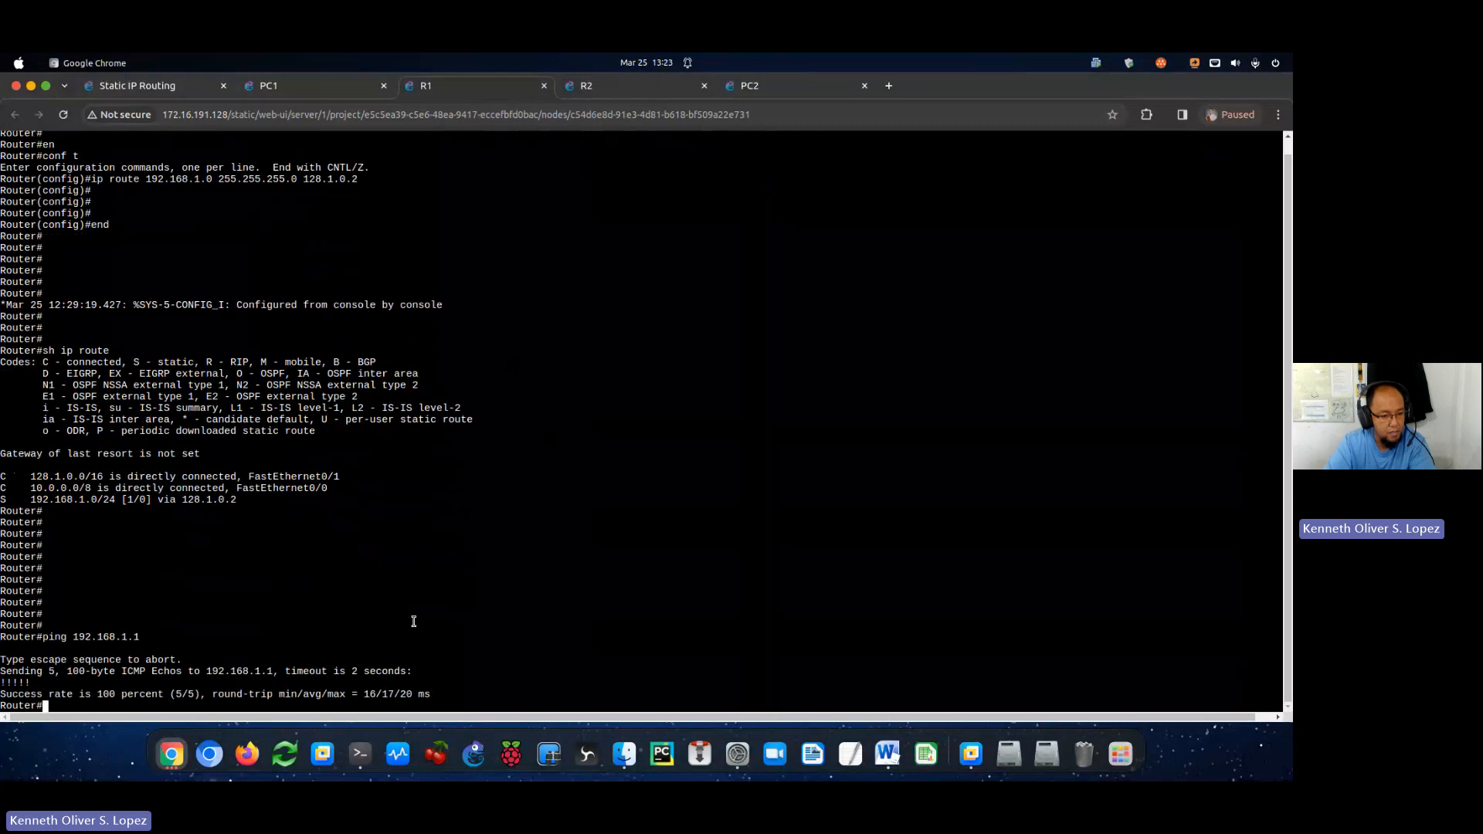
key(Up)
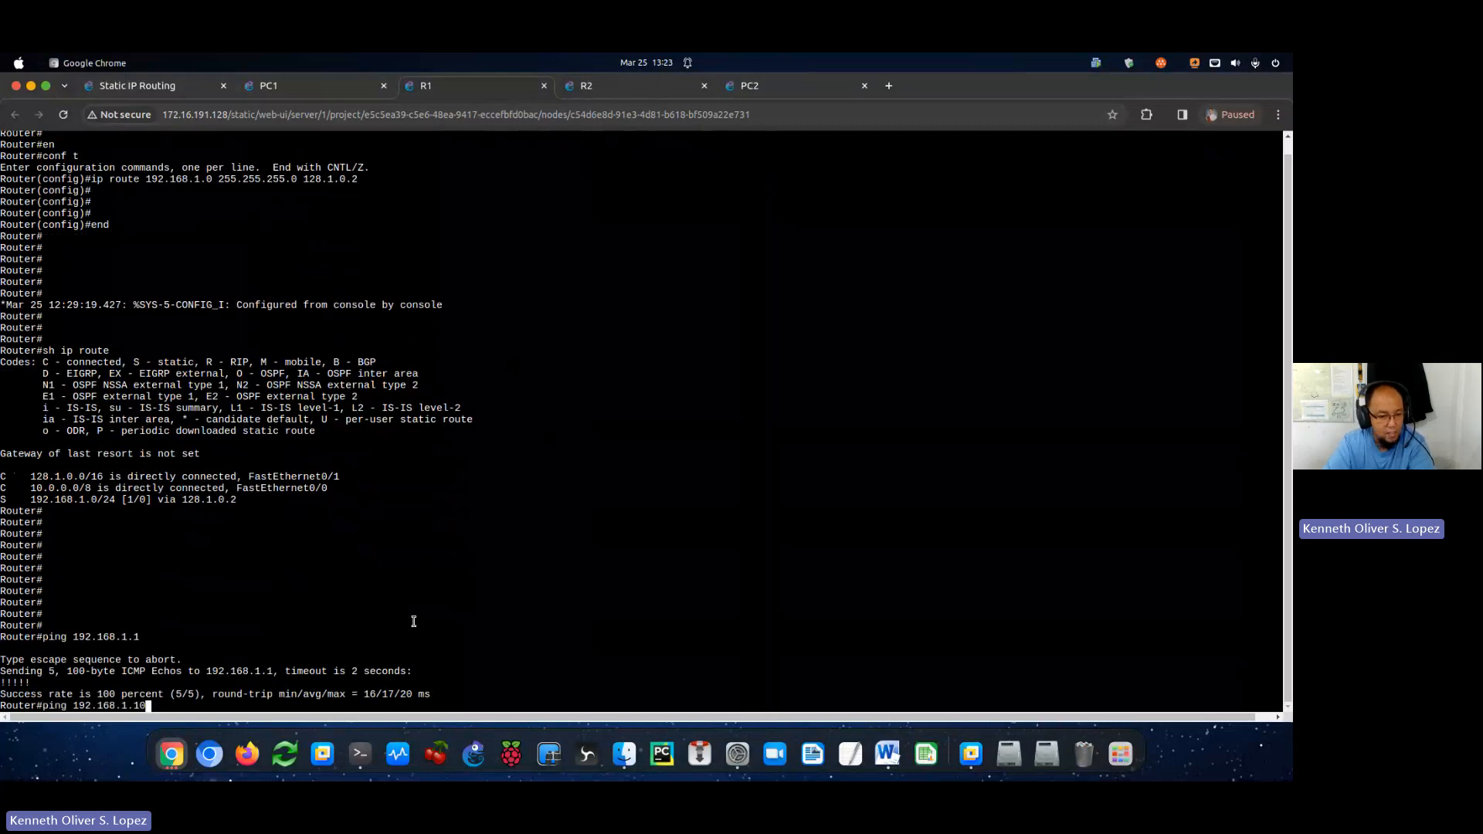
text(0)
key(Return)
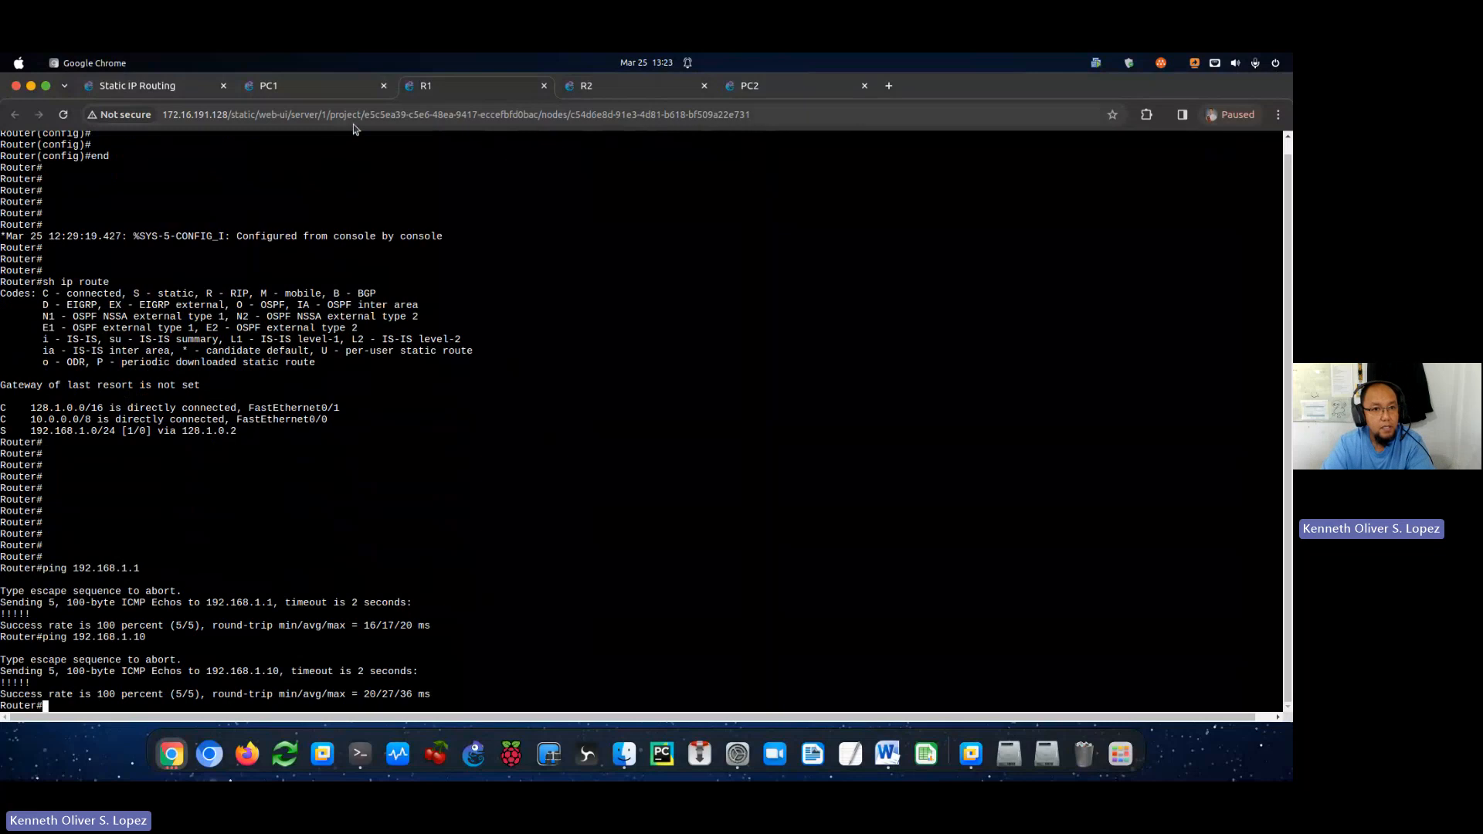
Ping R2's f0/1 interface at 128.1.0.2 from PC1.
click(344, 88)
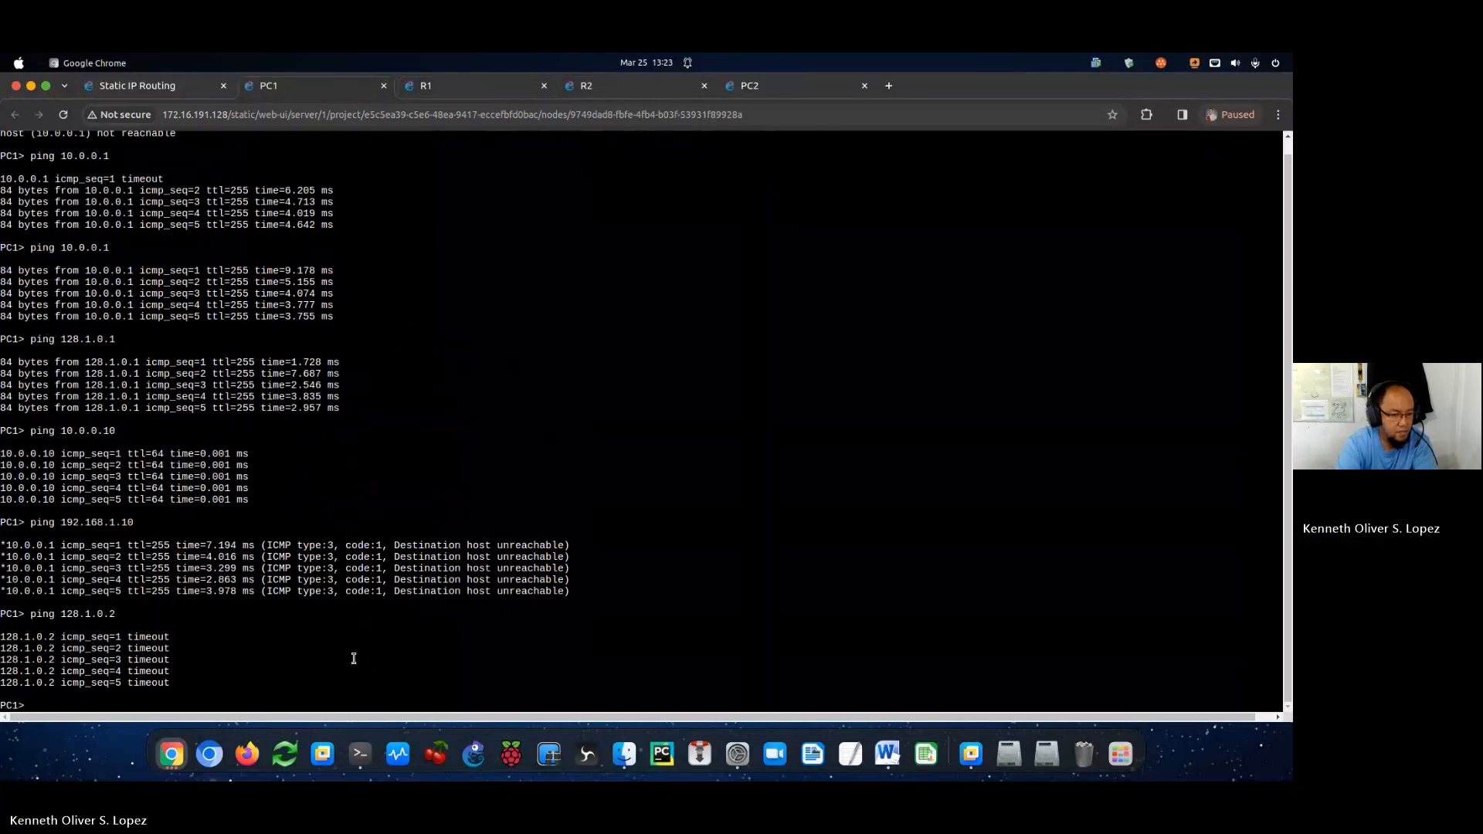
text(ping 12)
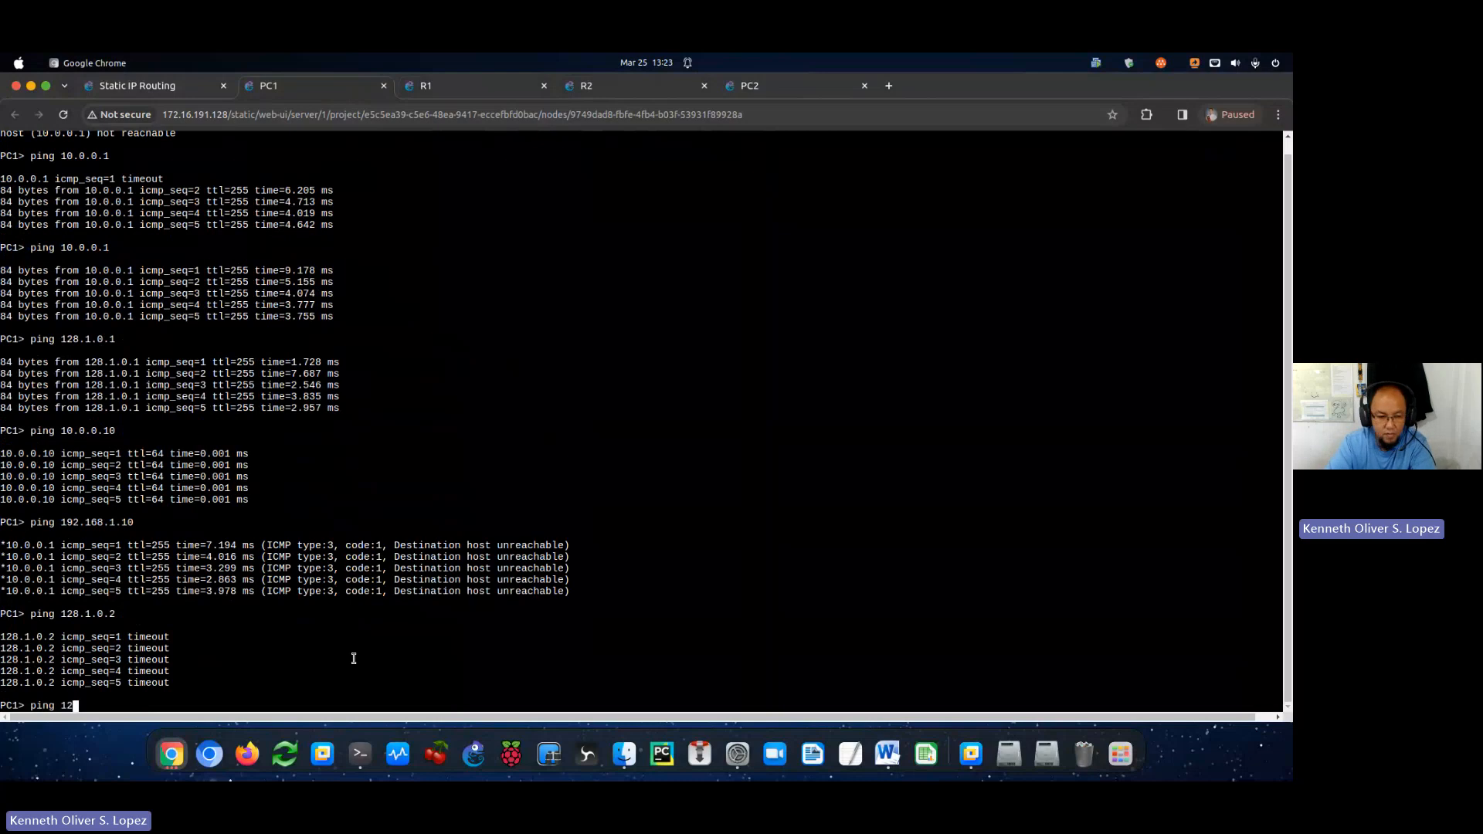
text(8.1.0.2)
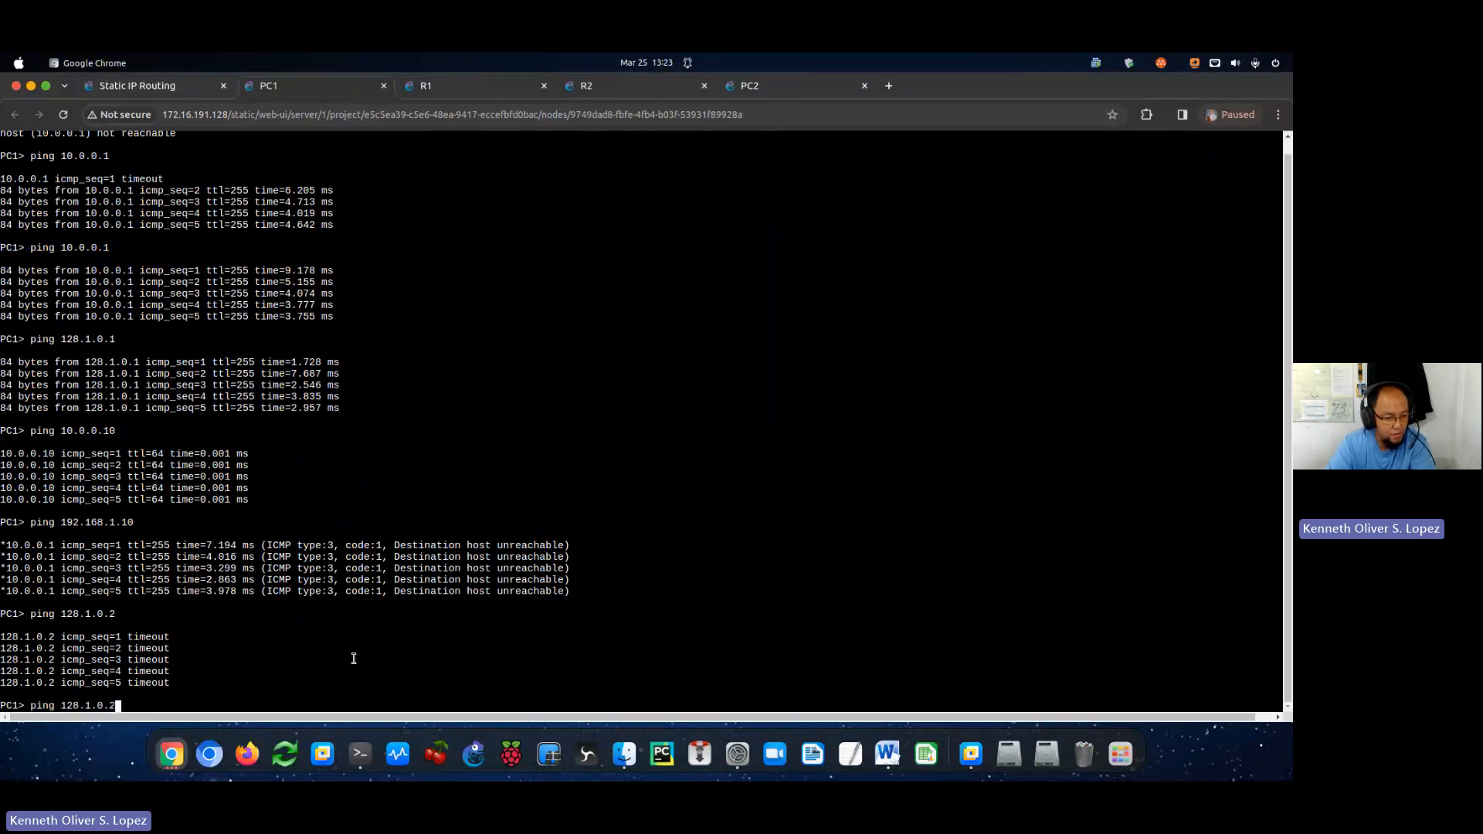
key(Return)
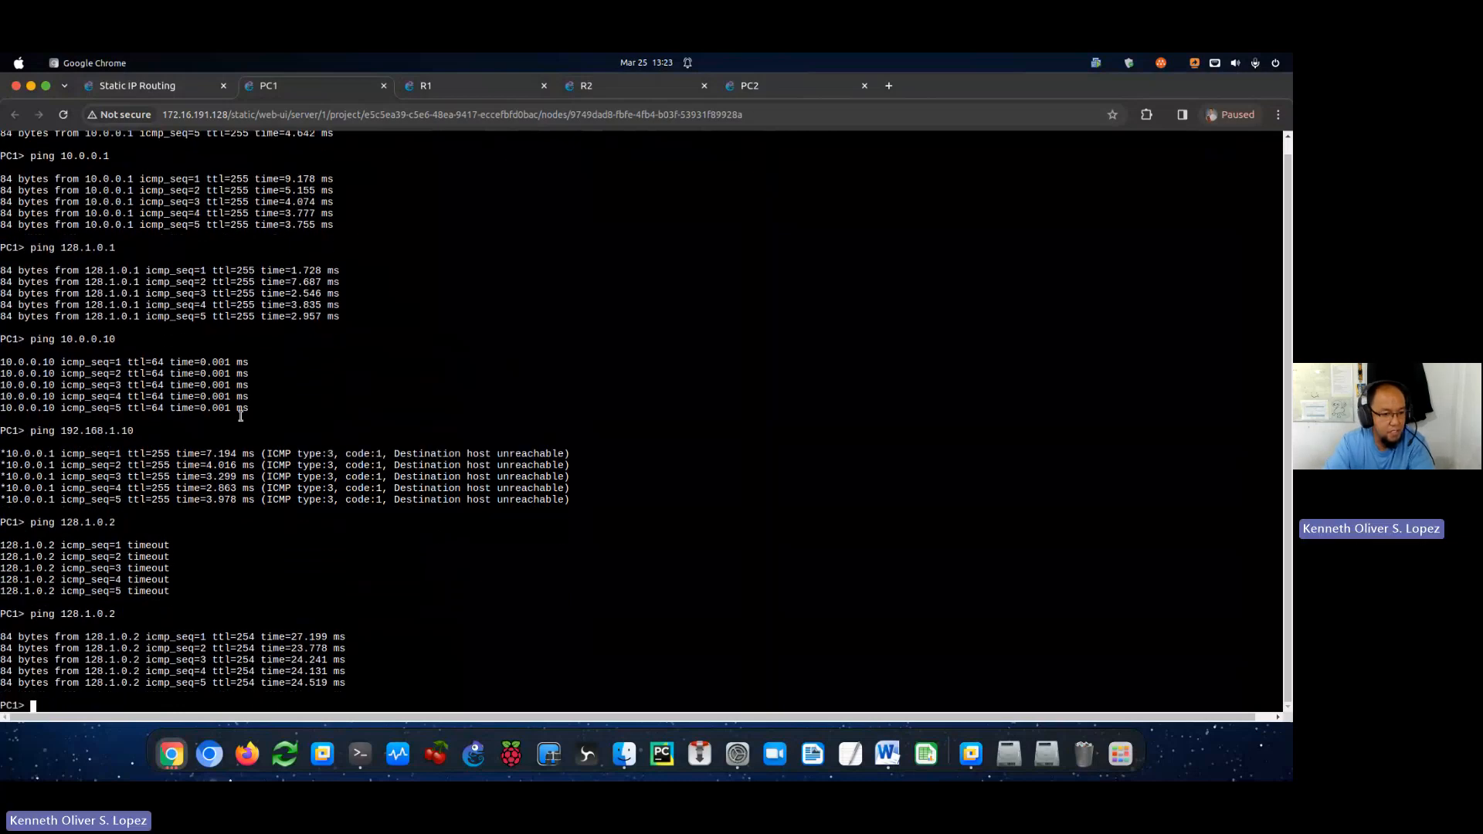
Check the topology for R2's f0/0 address and ping 192.168.1.1 from PC1.
click(131, 84)
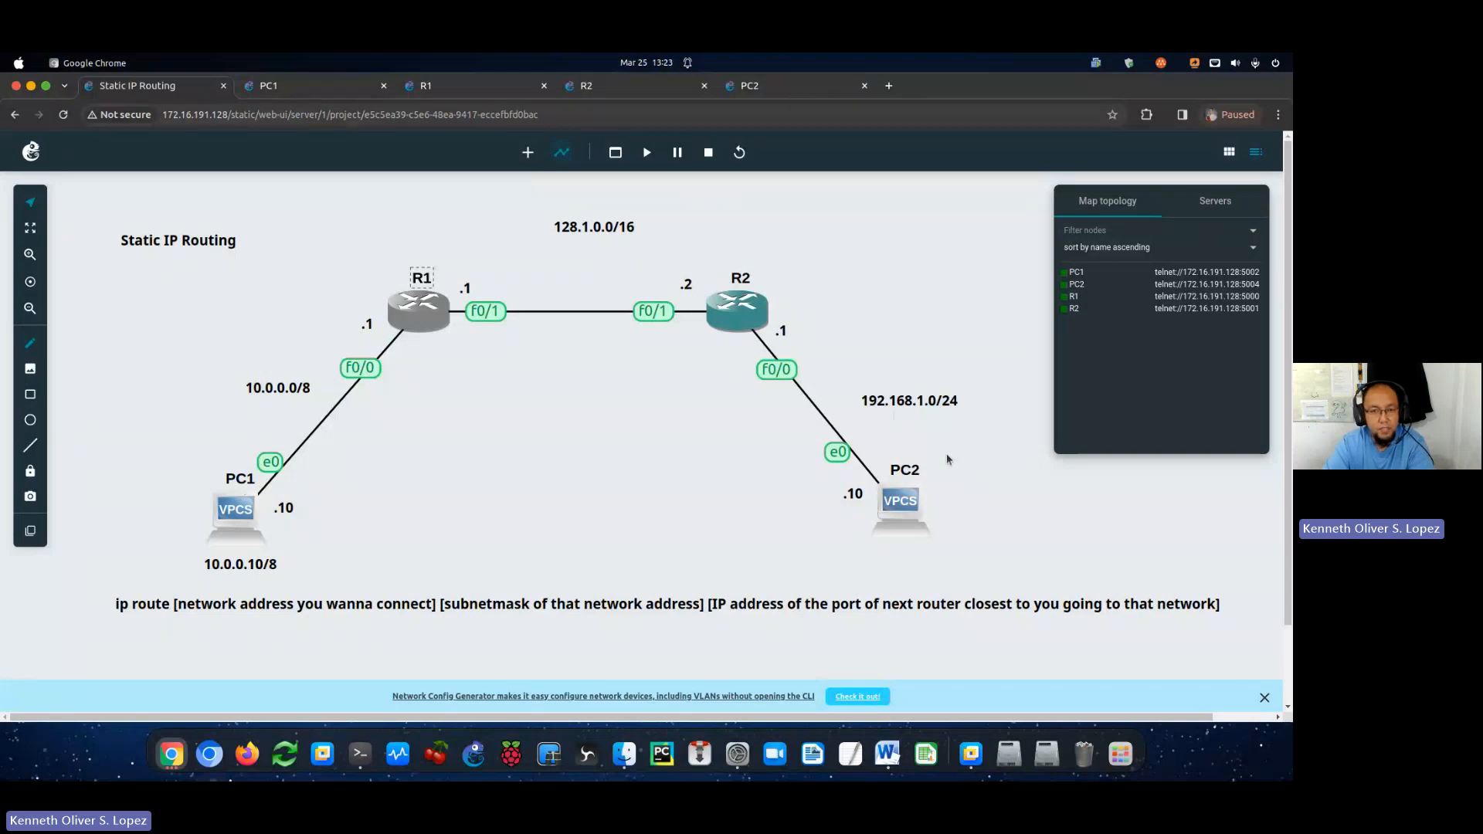
click(322, 91)
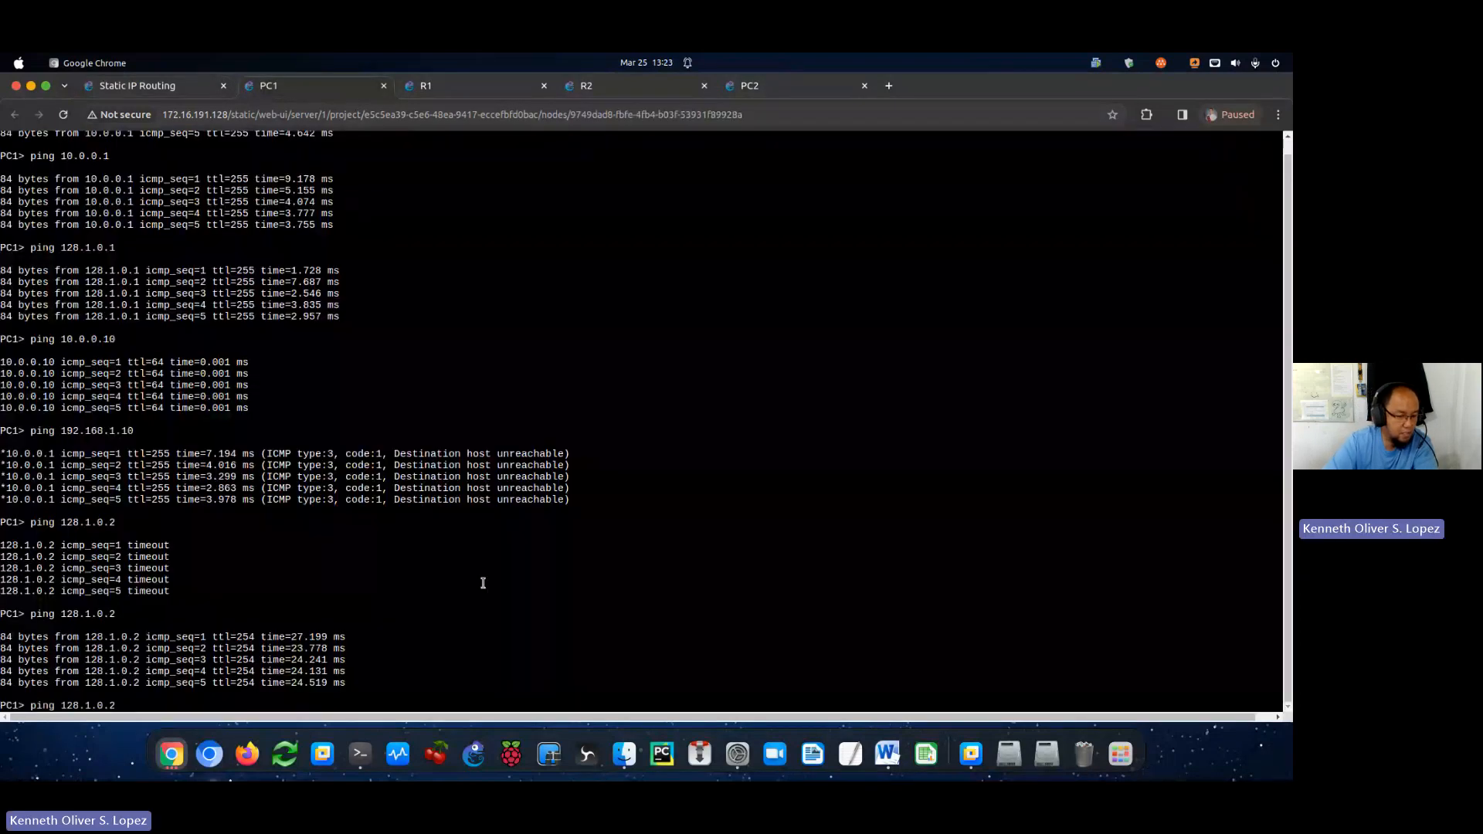
key(BackSpace)
key(BackSpace)
key(BackSpace)
key(BackSpace)
key(BackSpace)
key(BackSpace)
key(BackSpace)
key(BackSpace)
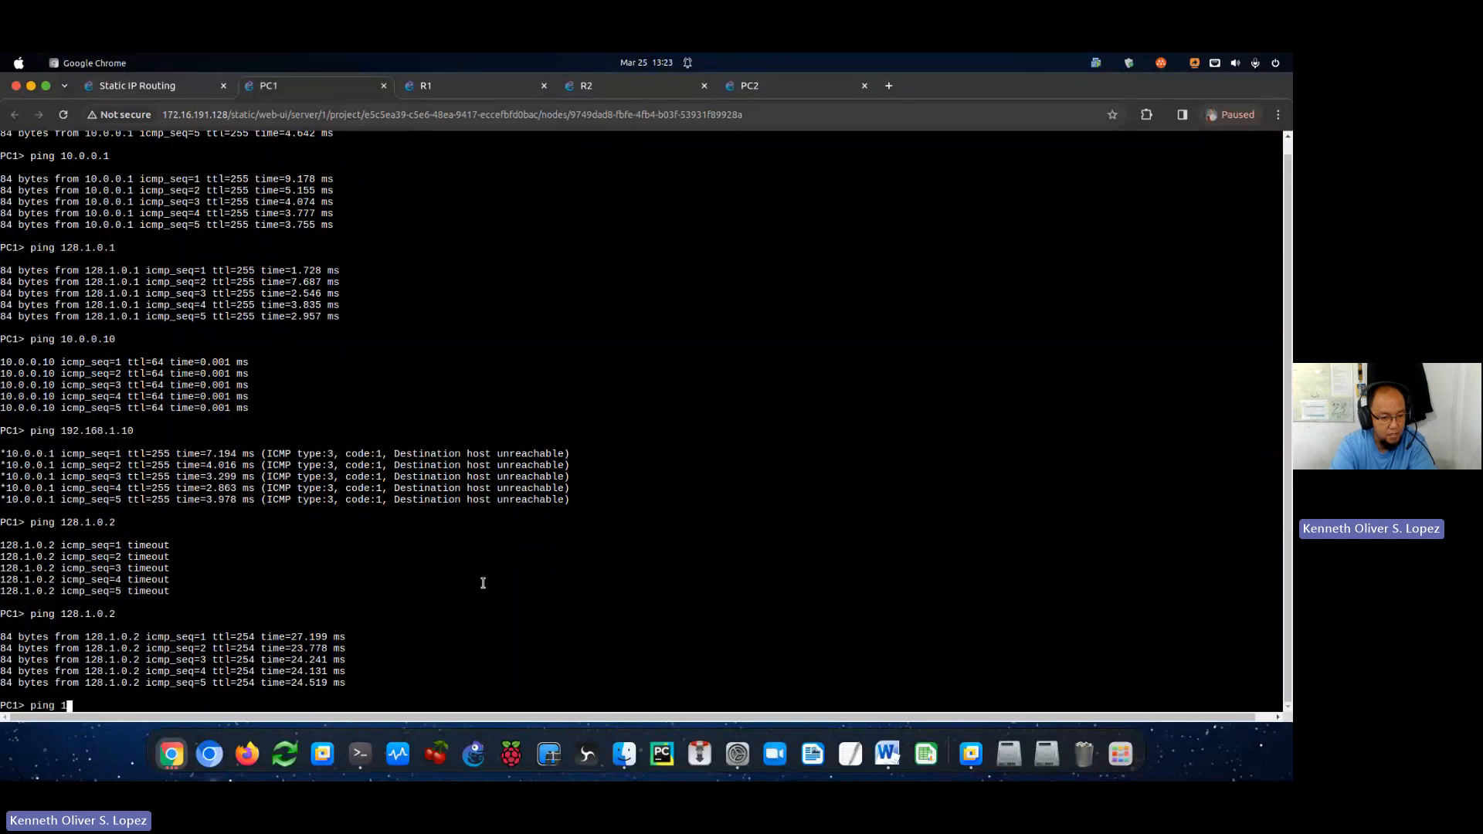
text(192.16)
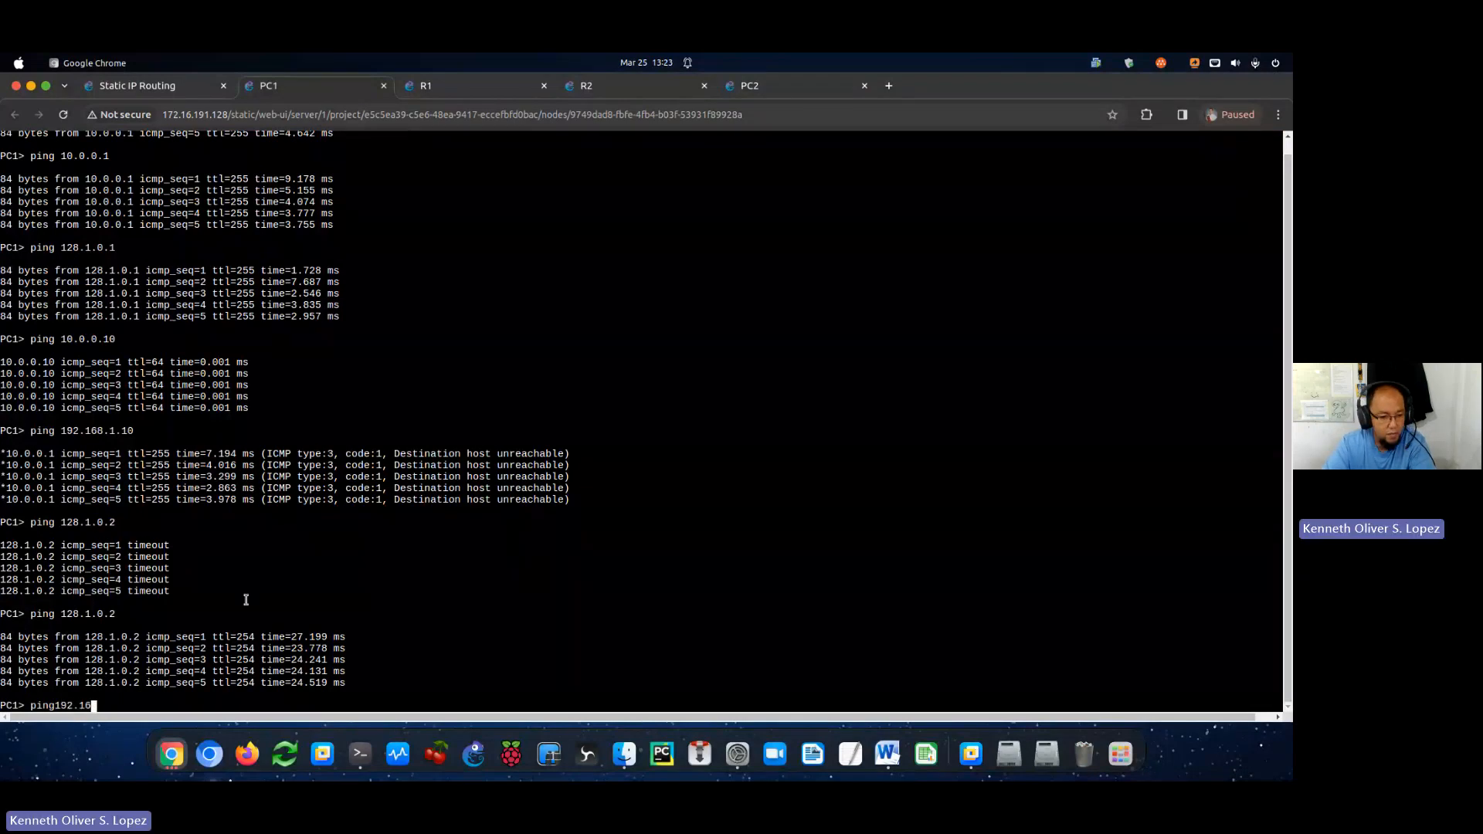
key(Left)
key(Left)
key(Left)
key(Left)
key(Left)
key(Left)
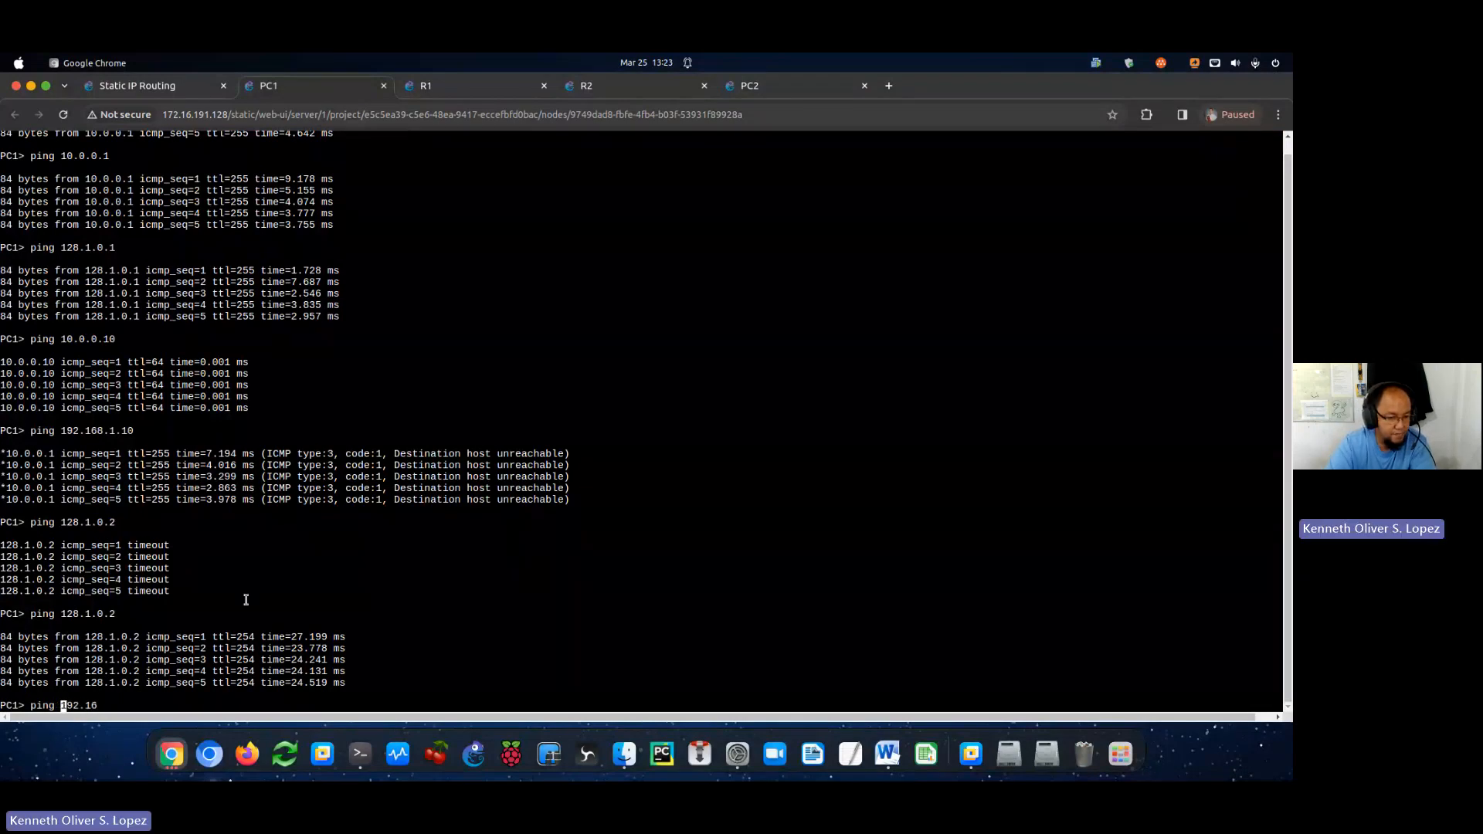
key(End)
key(BackSpace)
key(BackSpace)
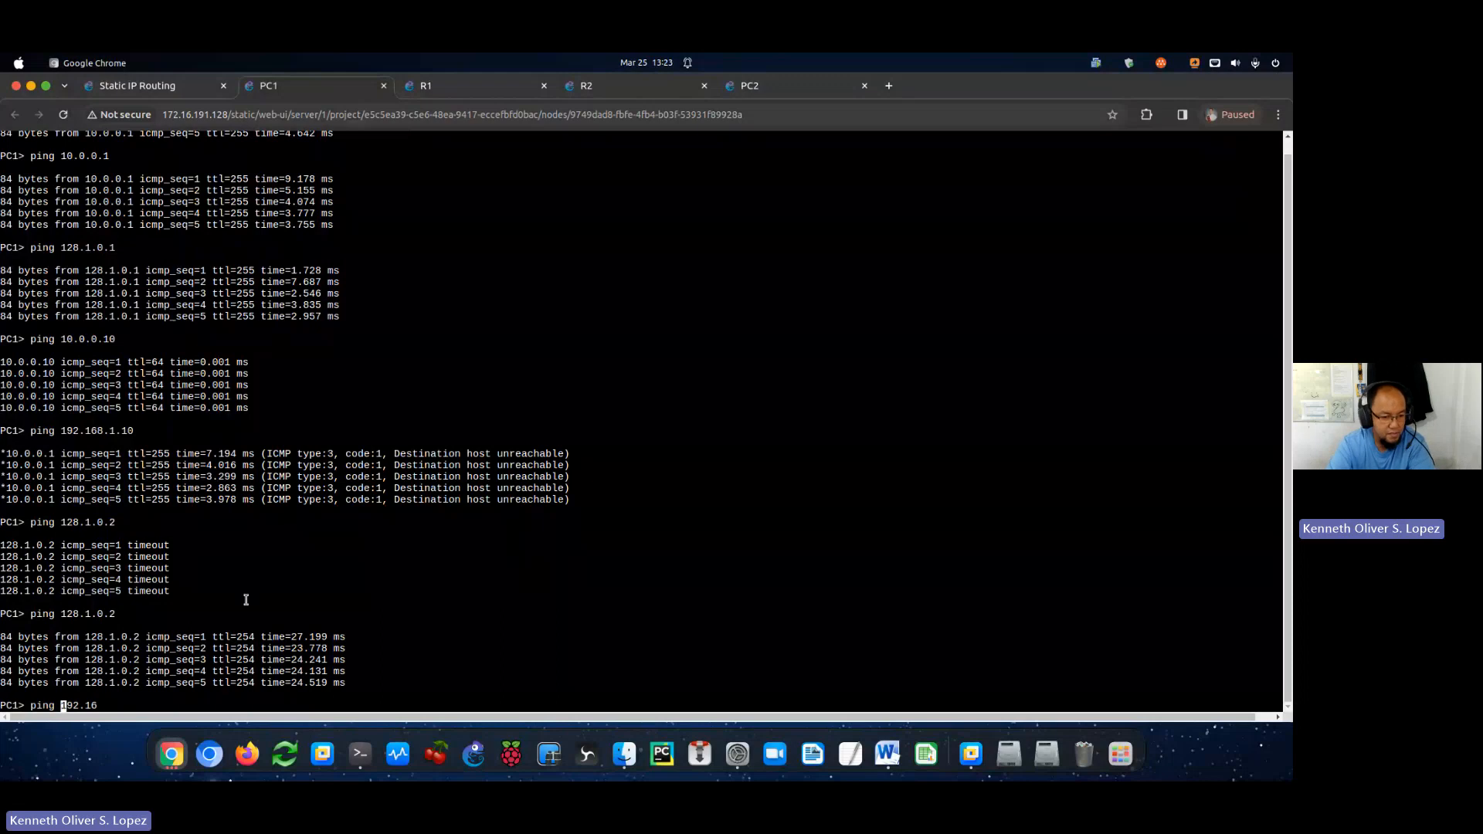
key(Right)
key(Right)
key(Right)
key(Right)
key(Right)
key(Right)
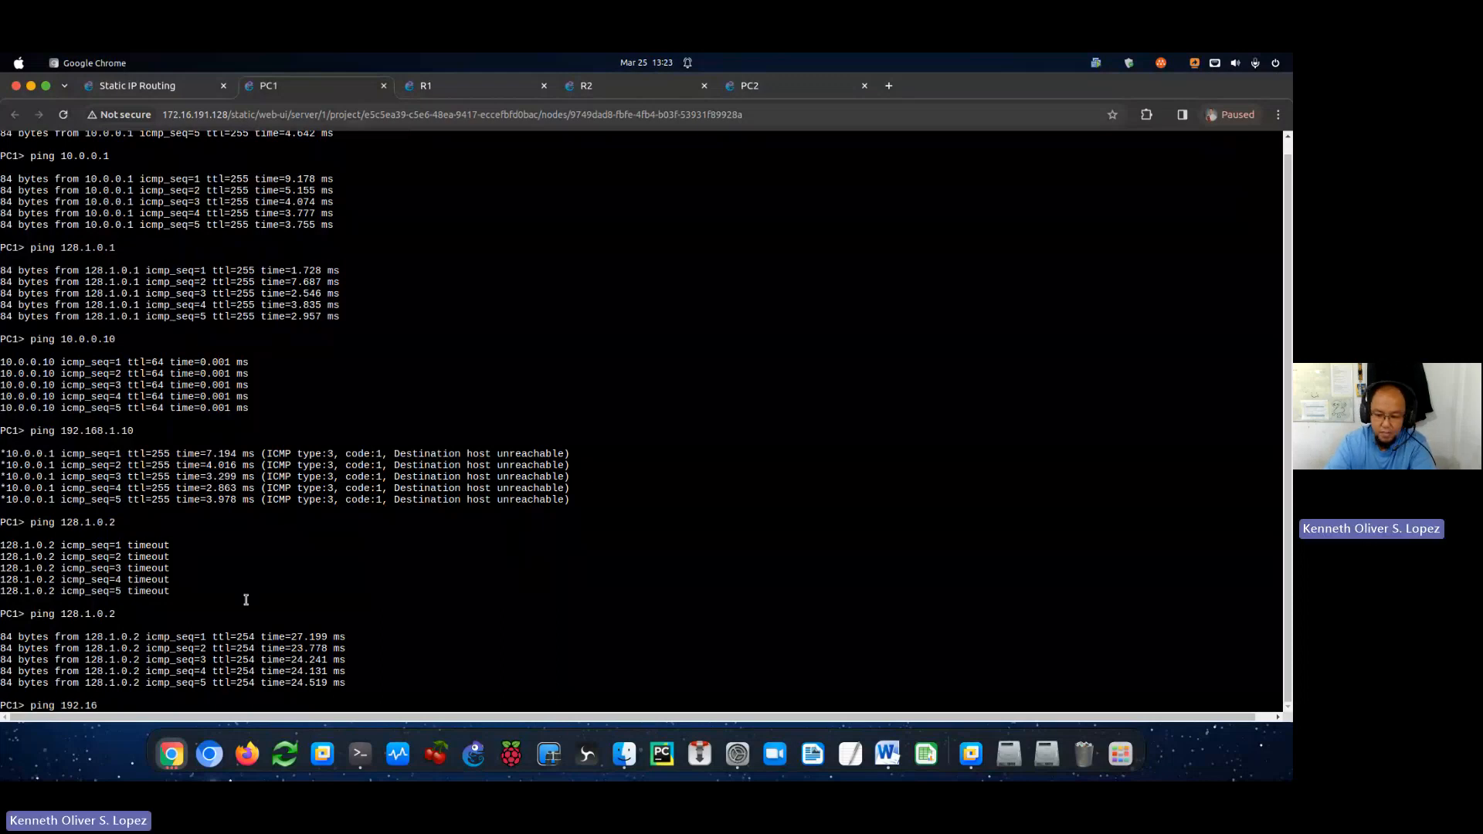
text(8.1)
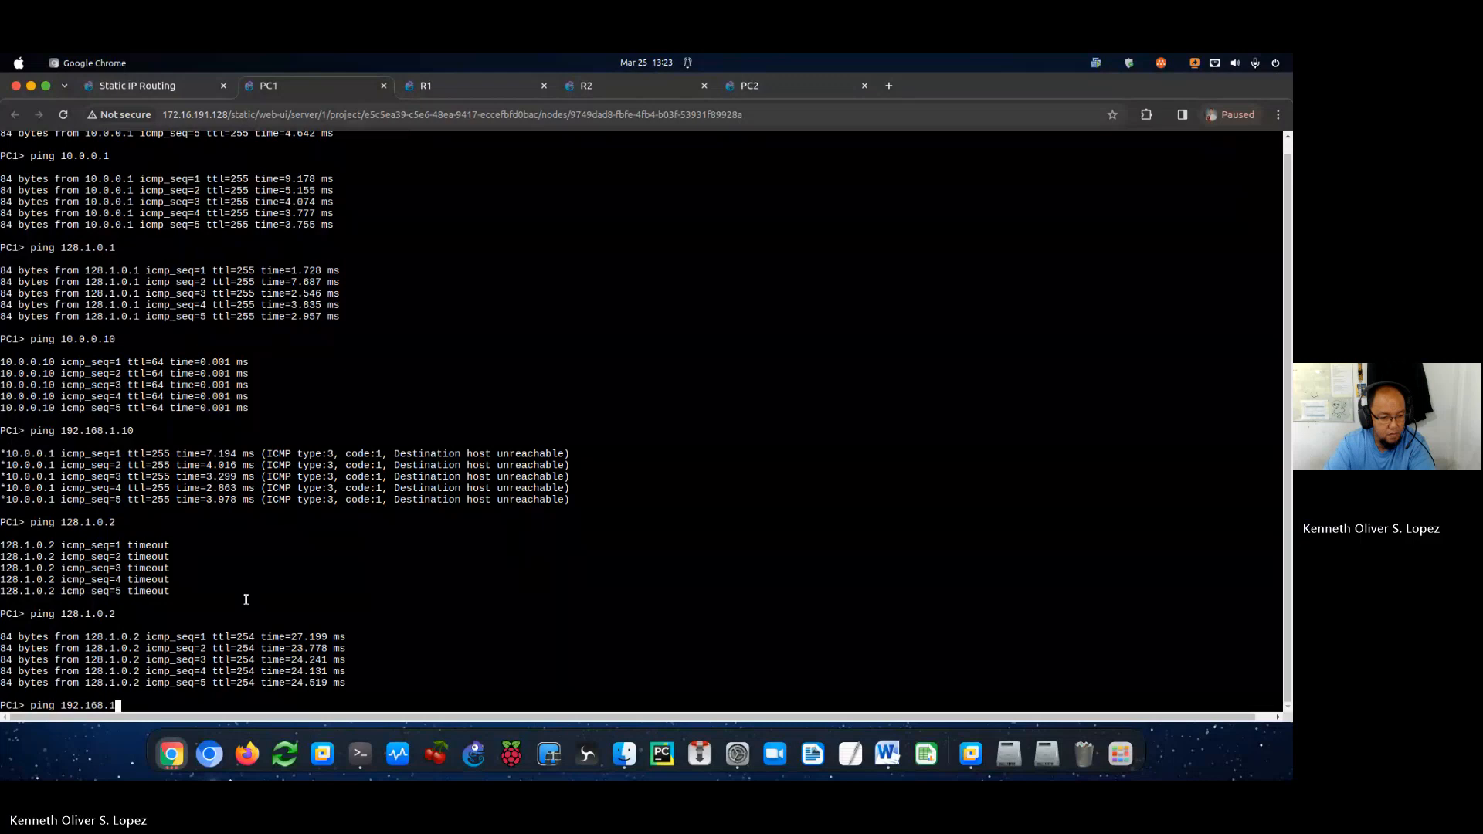
text(.1)
key(Return)
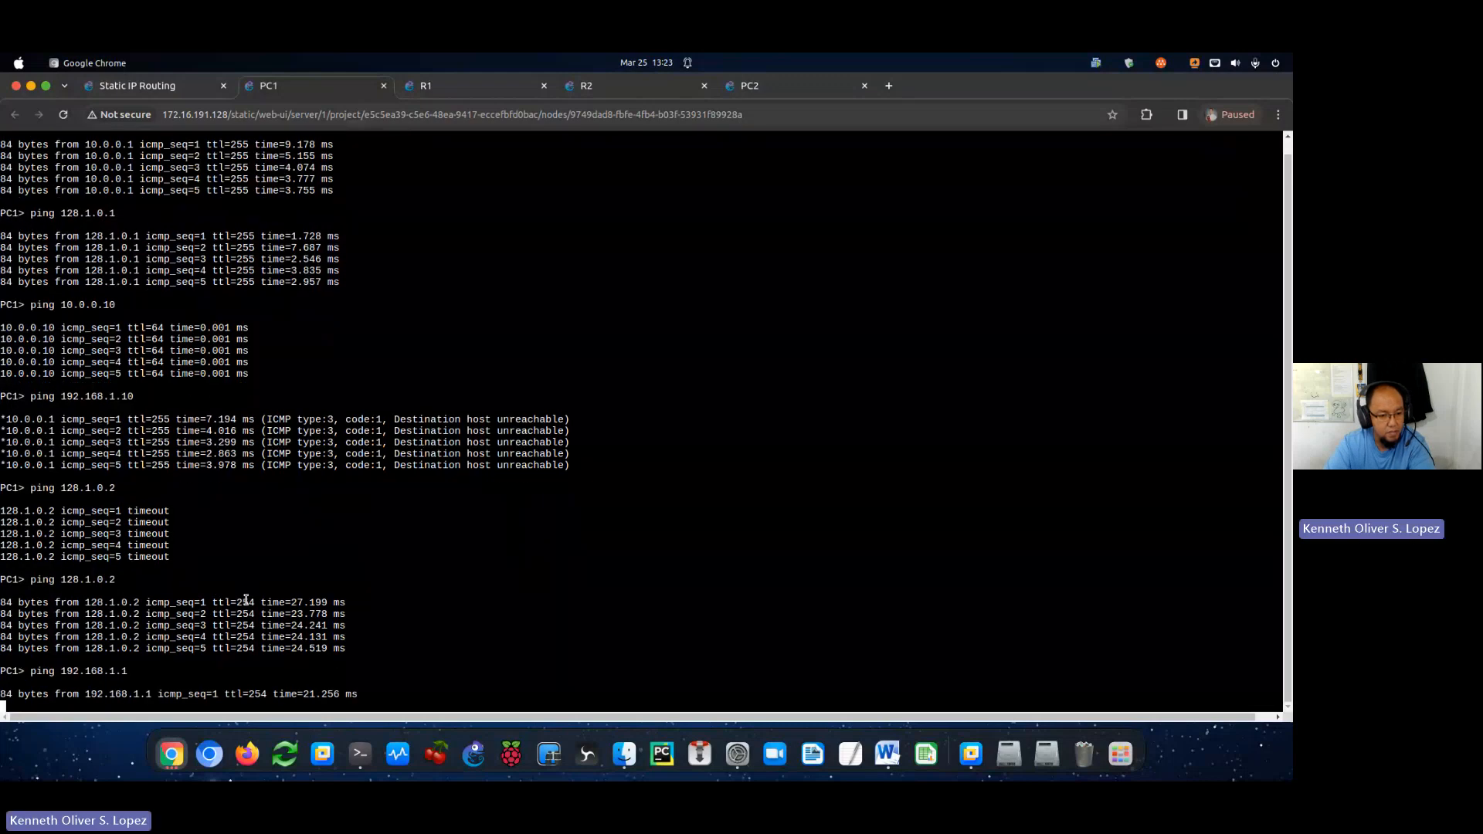
Review the topology and R1's console, and ping PC2 at 192.168.1.10 from PC1.
click(193, 85)
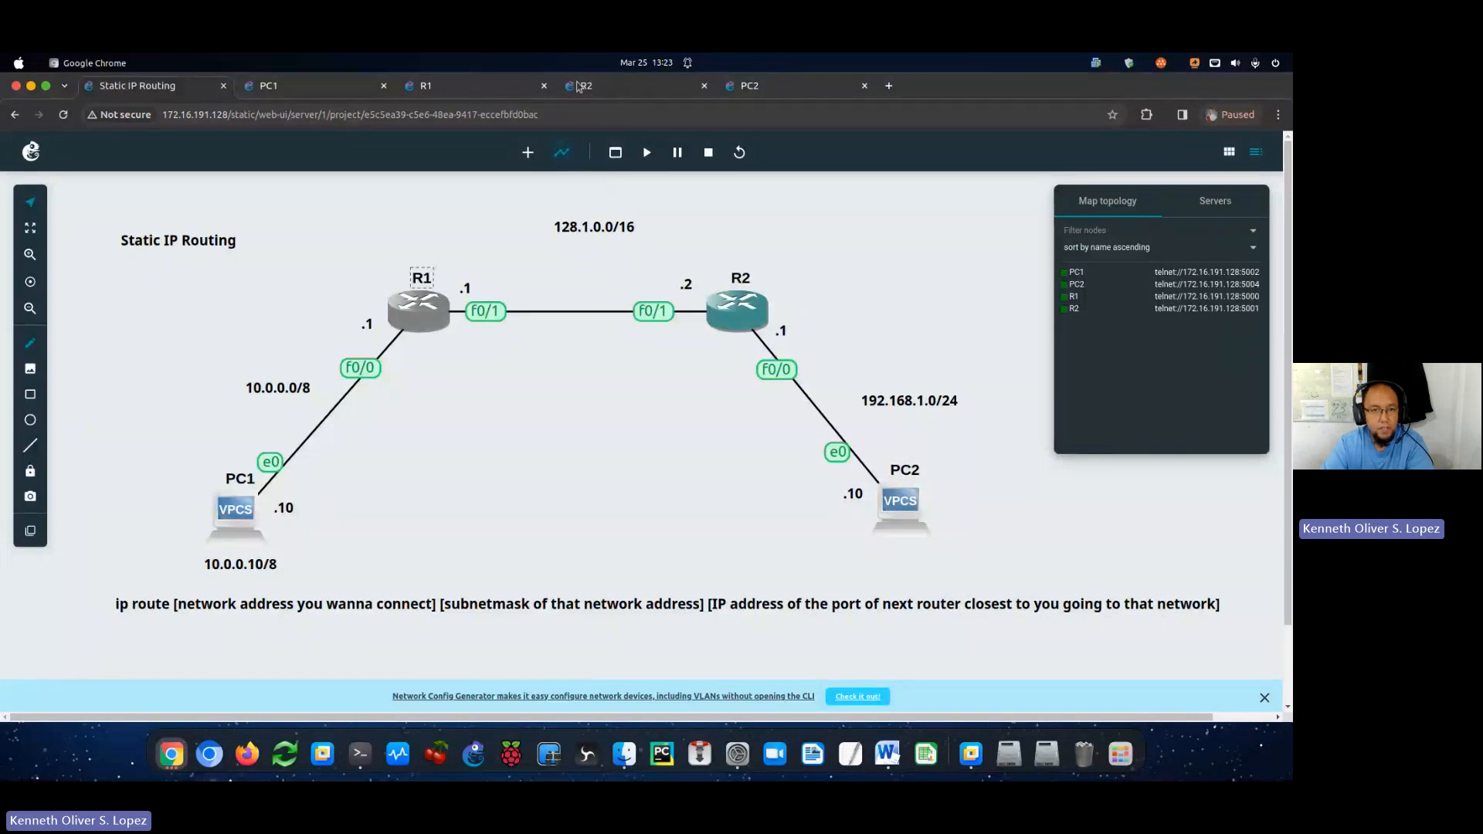
click(448, 85)
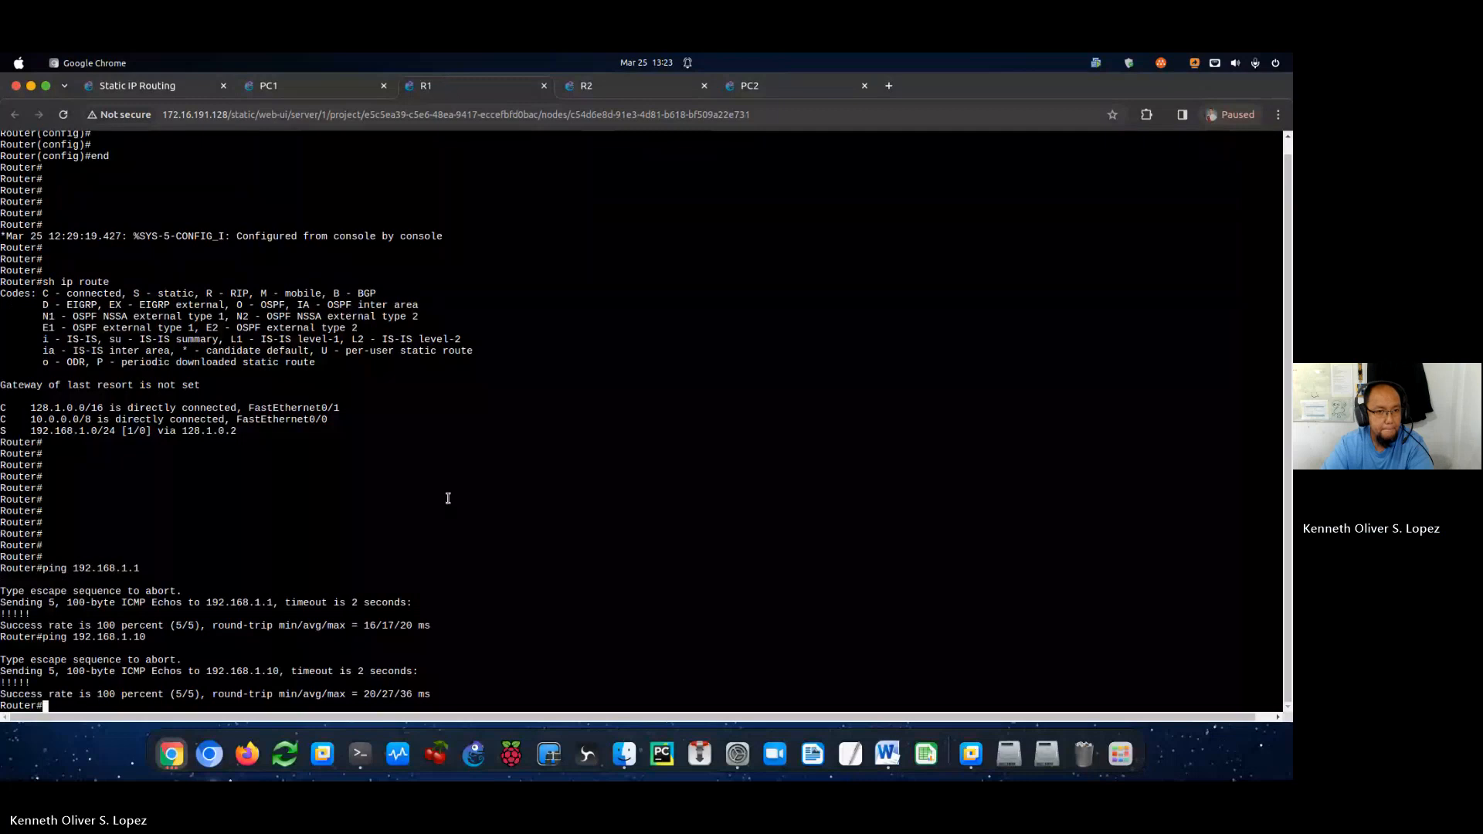
click(355, 92)
text(ping 192.168.1.10)
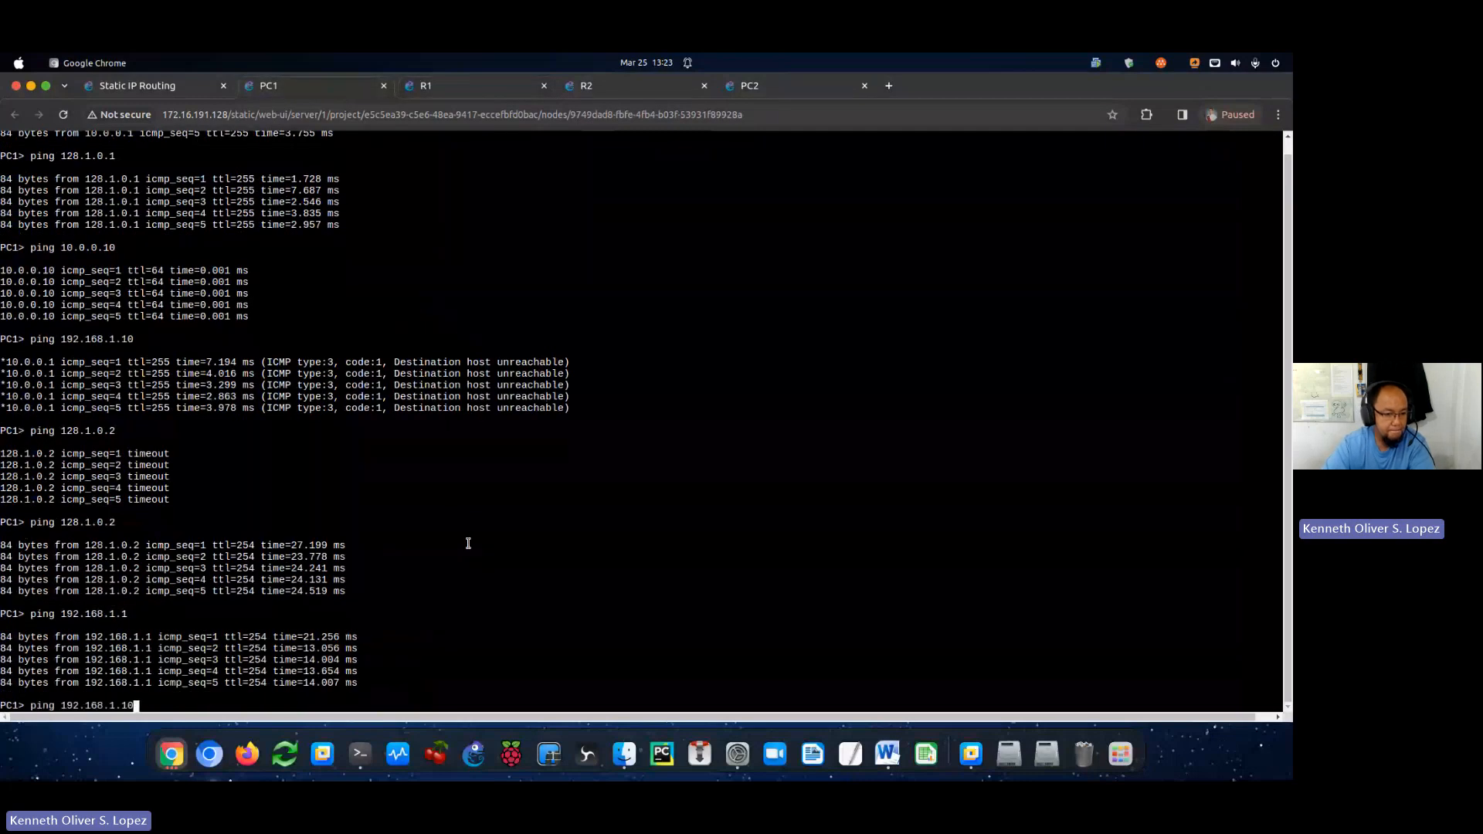
key(Return)
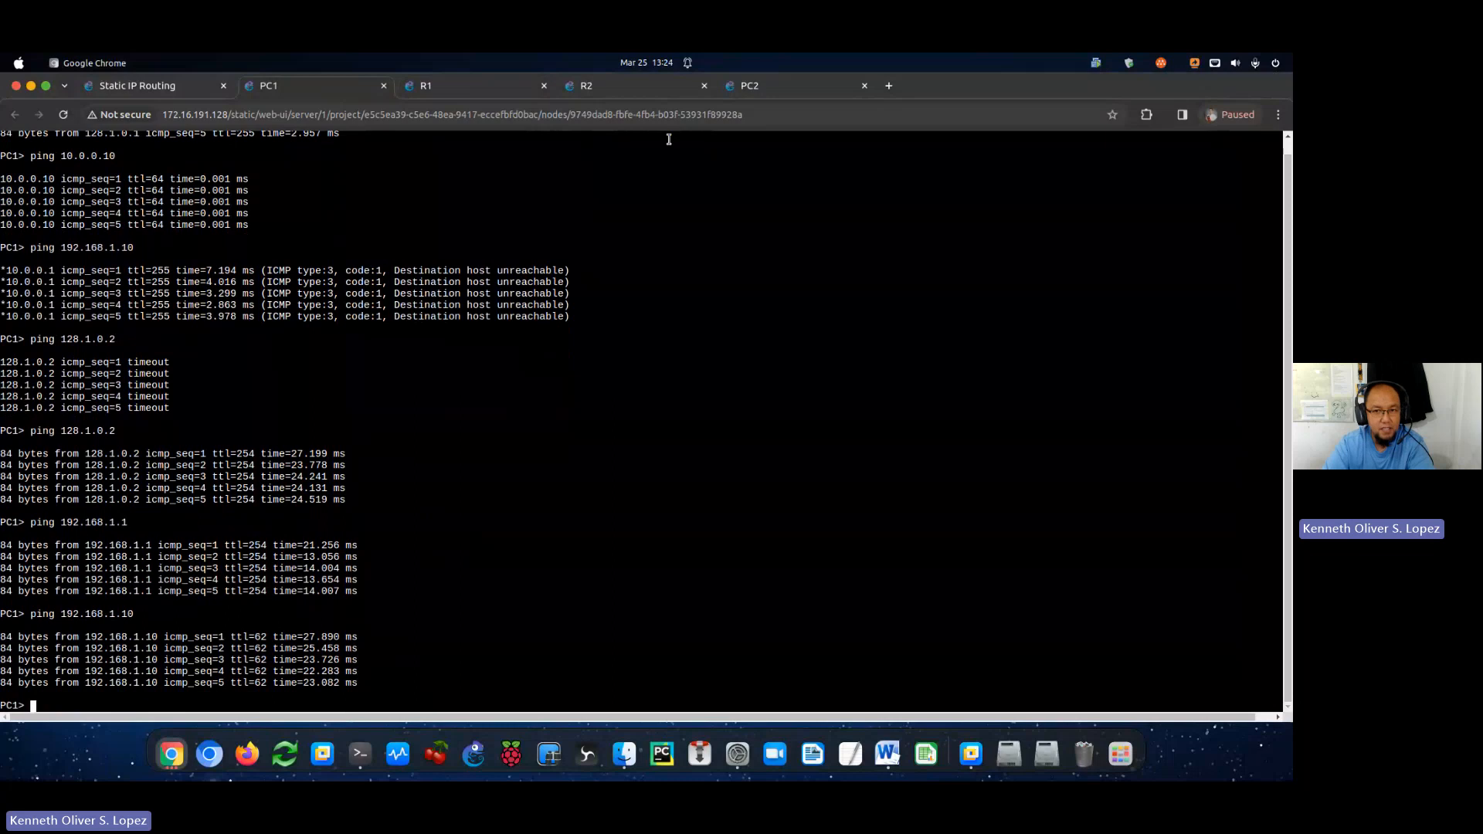
From PC2, ping PC1 at 10.0.0.10 and return to the topology diagram.
click(747, 86)
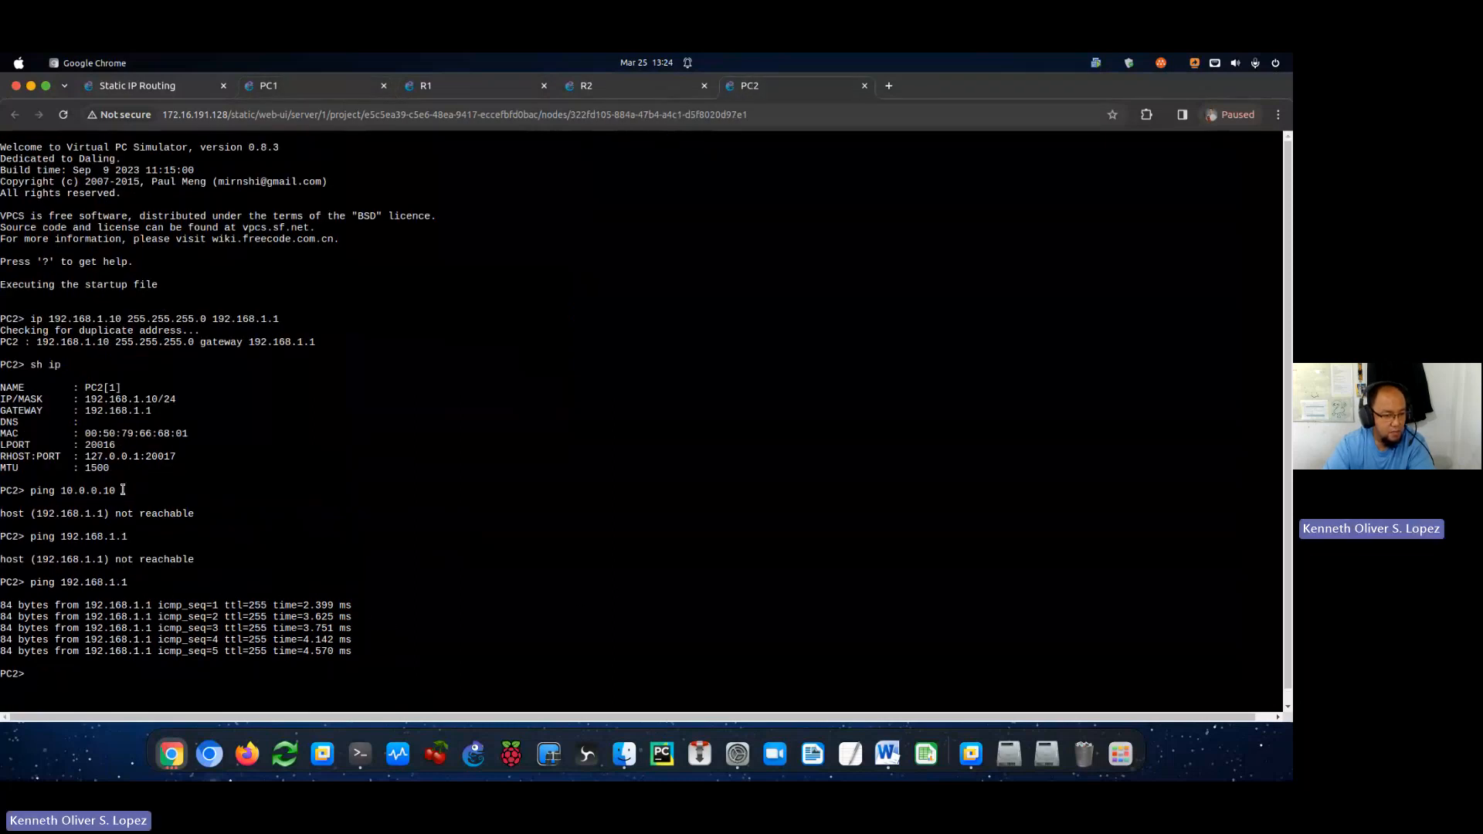
drag(123, 492, 31, 492)
drag(180, 675, 185, 659)
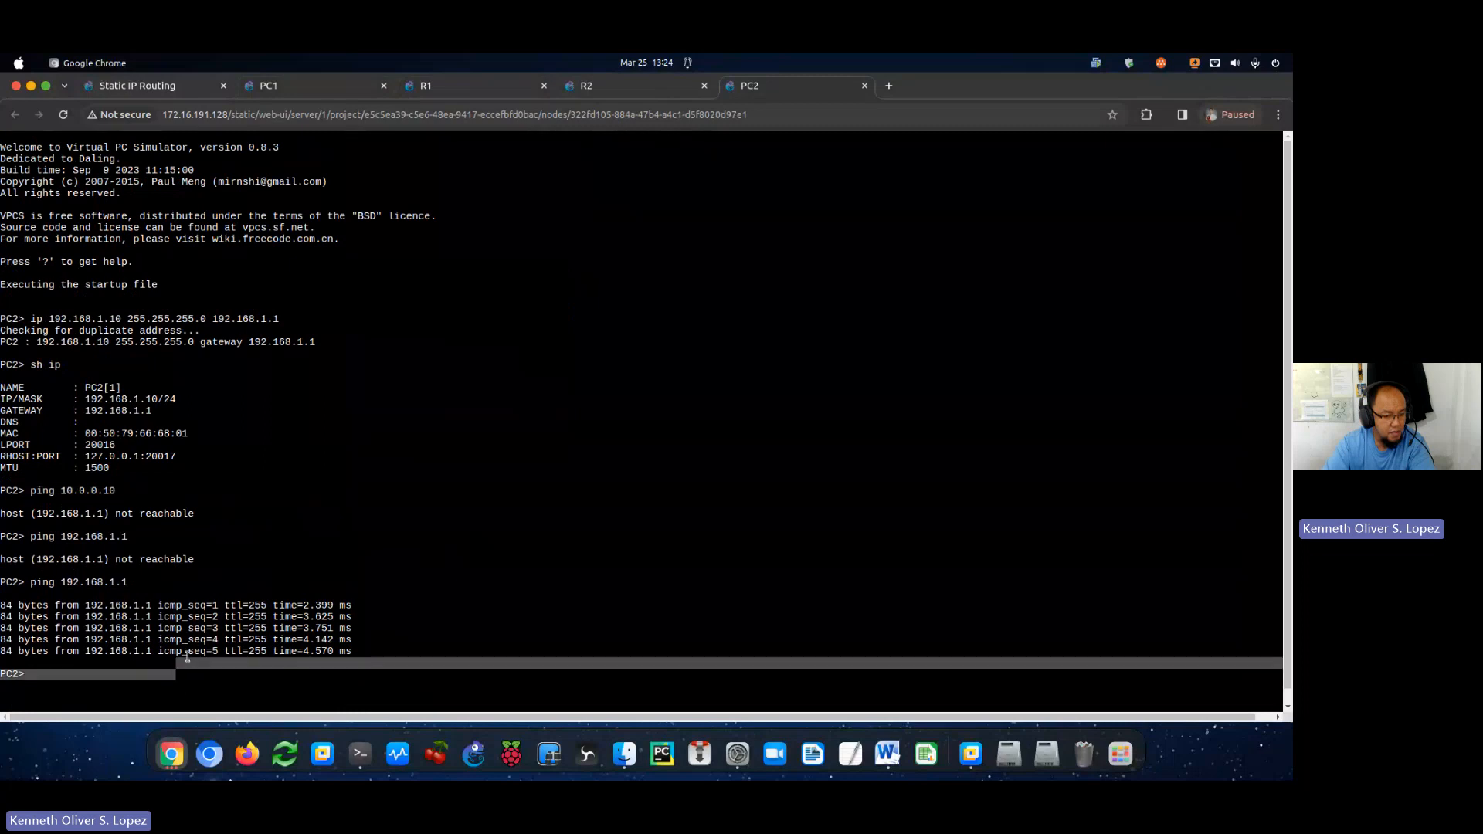
click(195, 681)
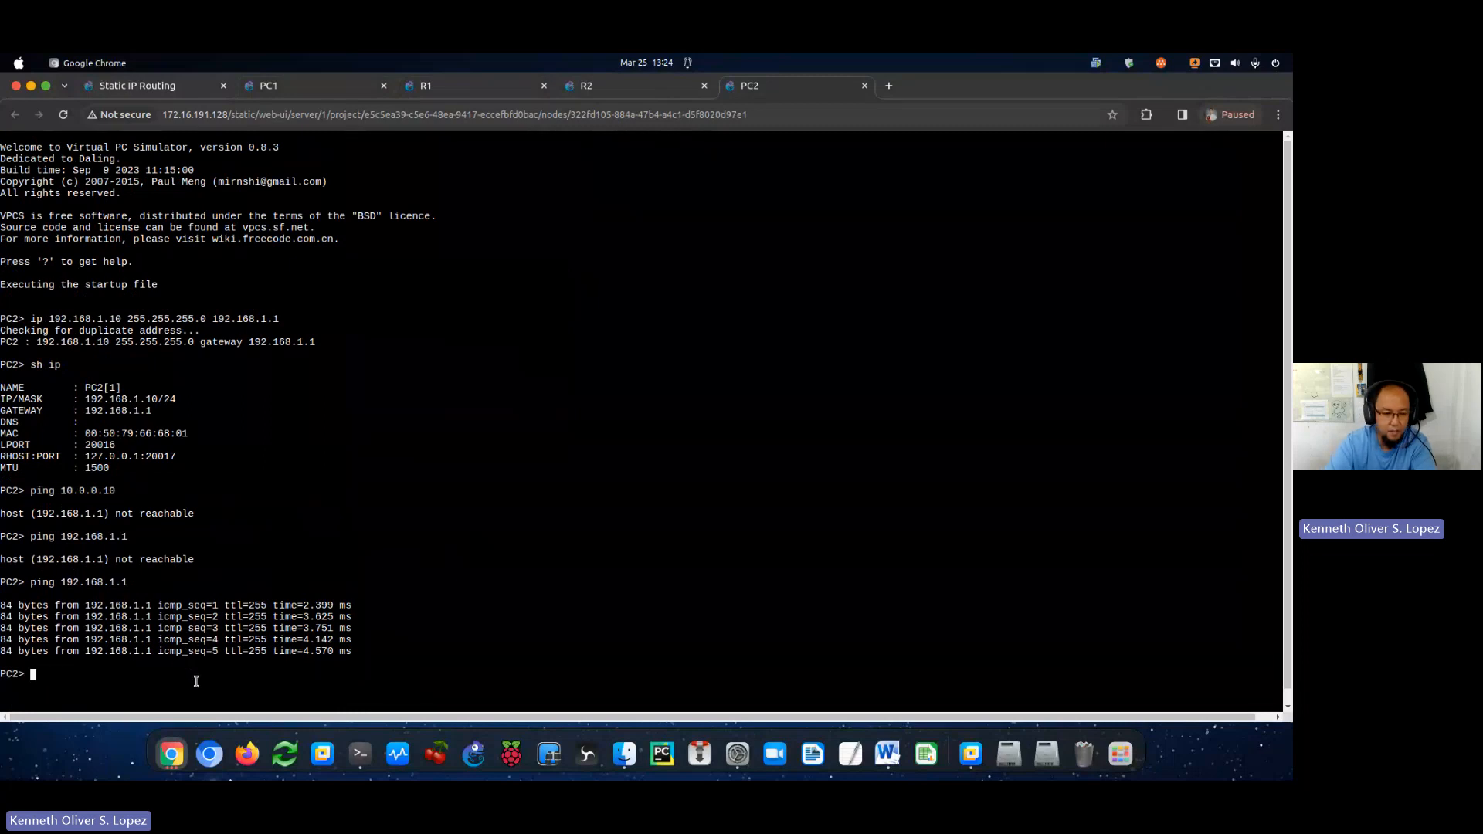
text(ping 10.0.0.10)
key(Return)
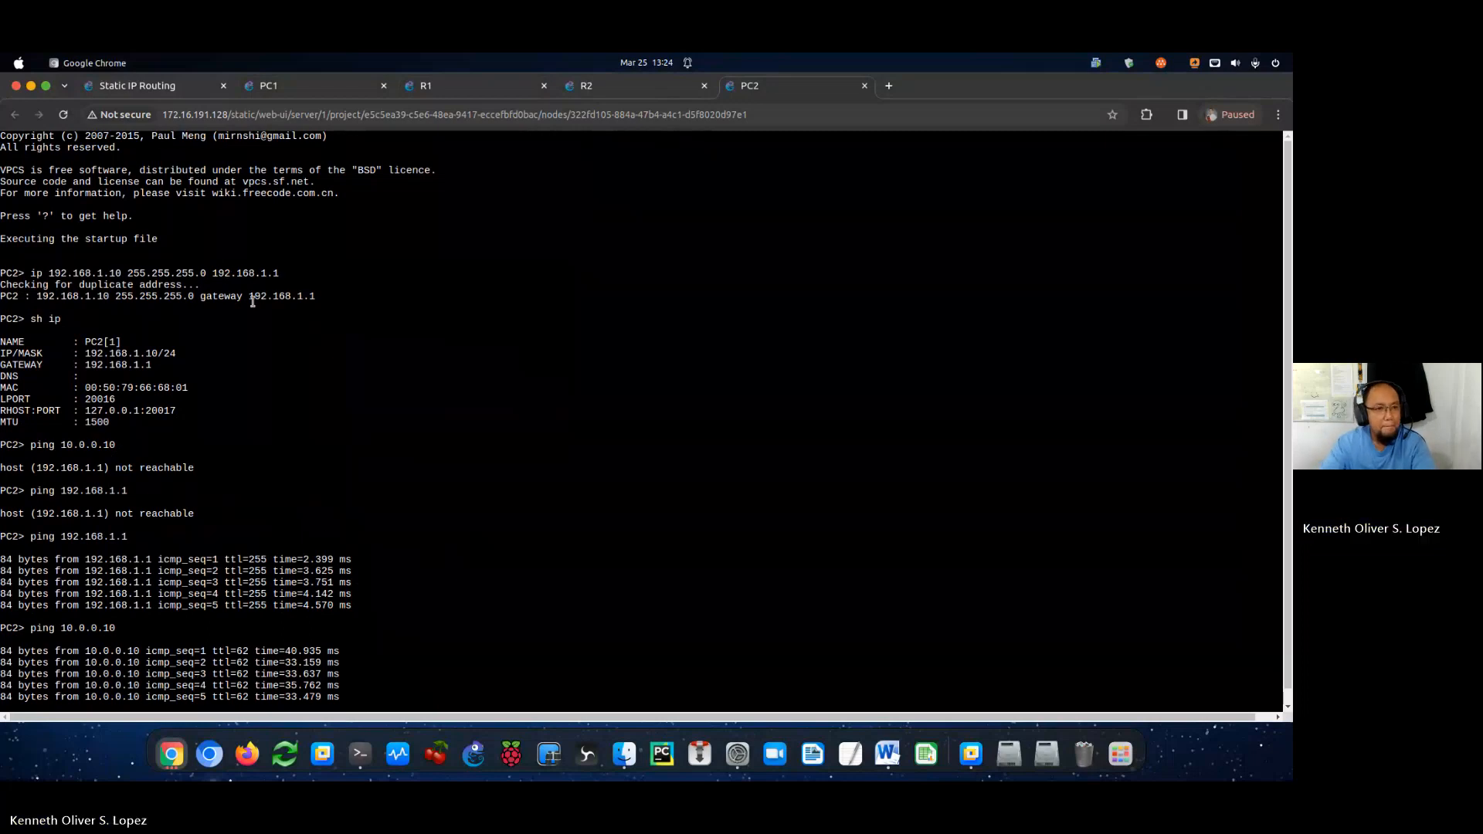
click(194, 89)
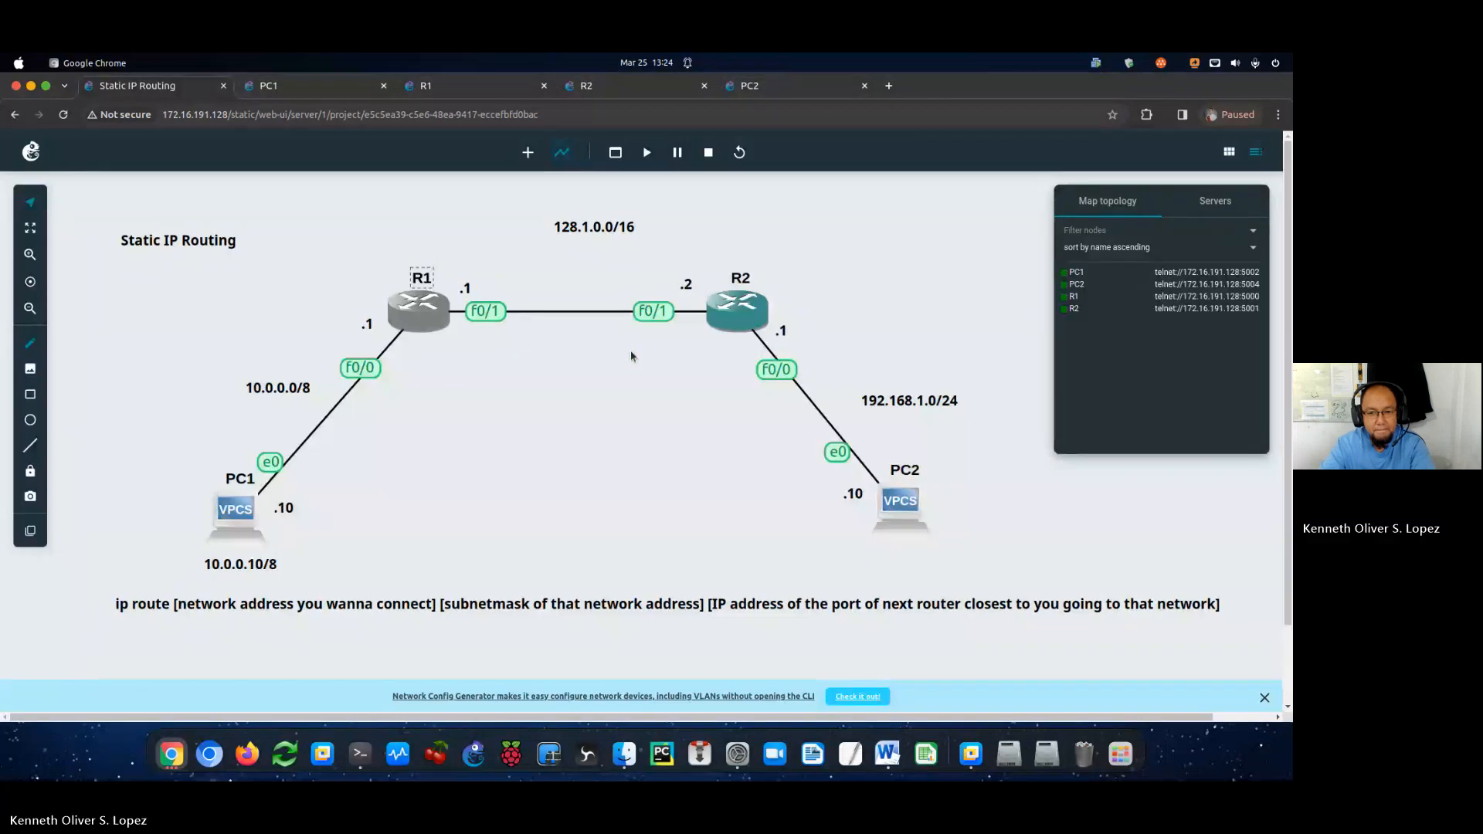
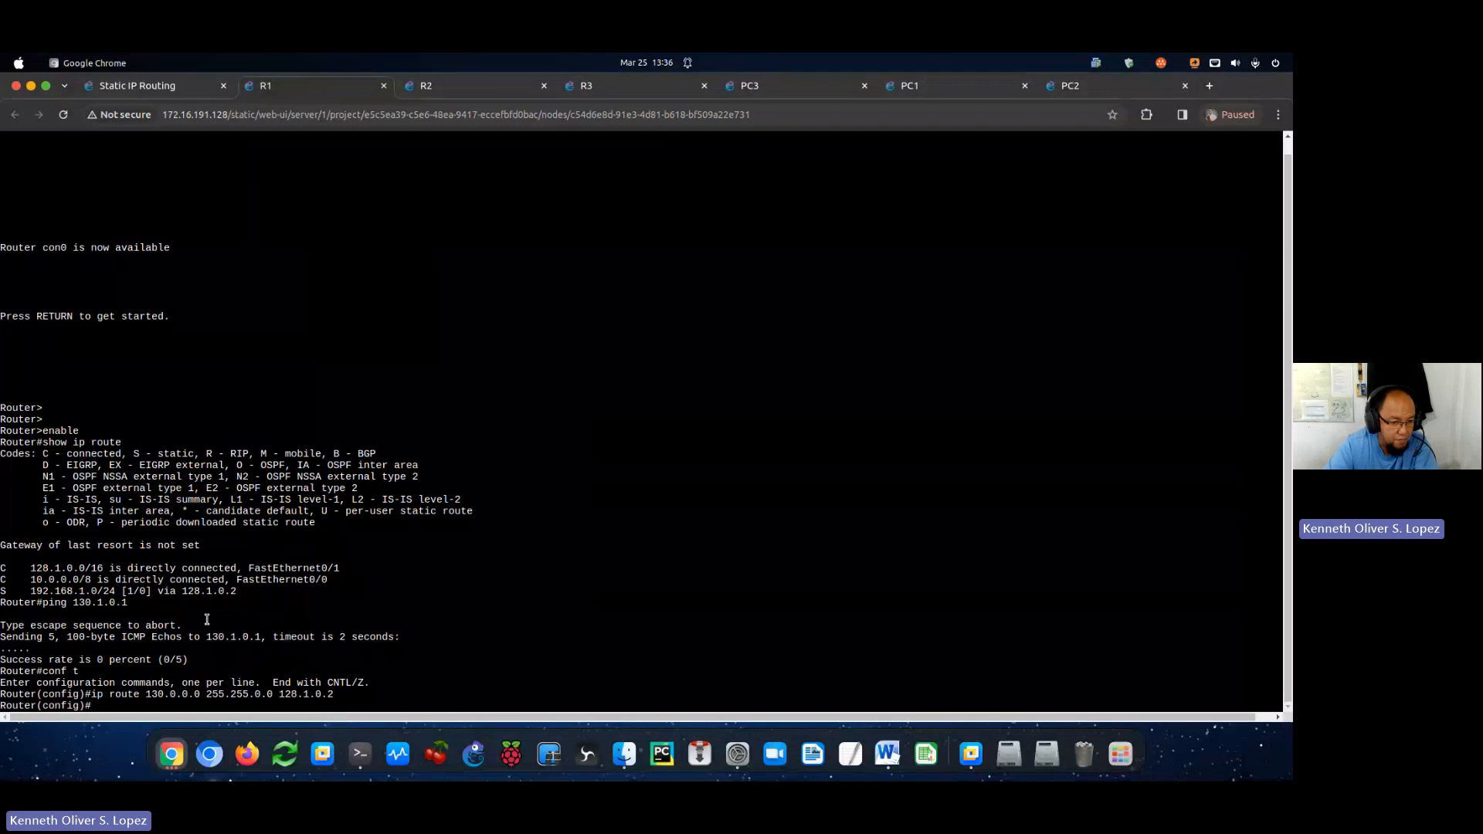
Display R1's routing table from configuration mode with do show ip route and examine the static entries via 128.1.0.2.
drag(244, 592, 182, 591)
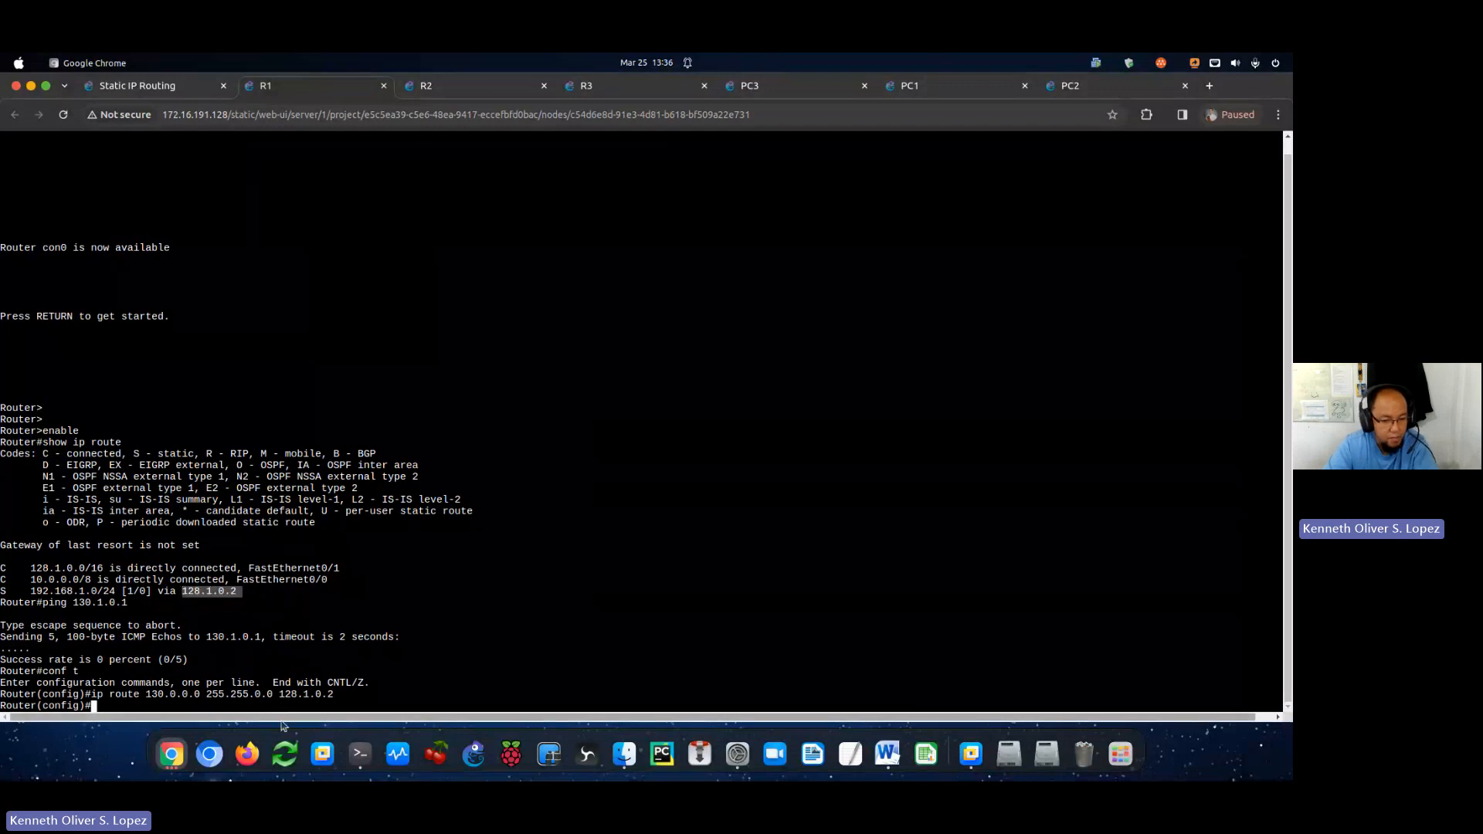
click(307, 702)
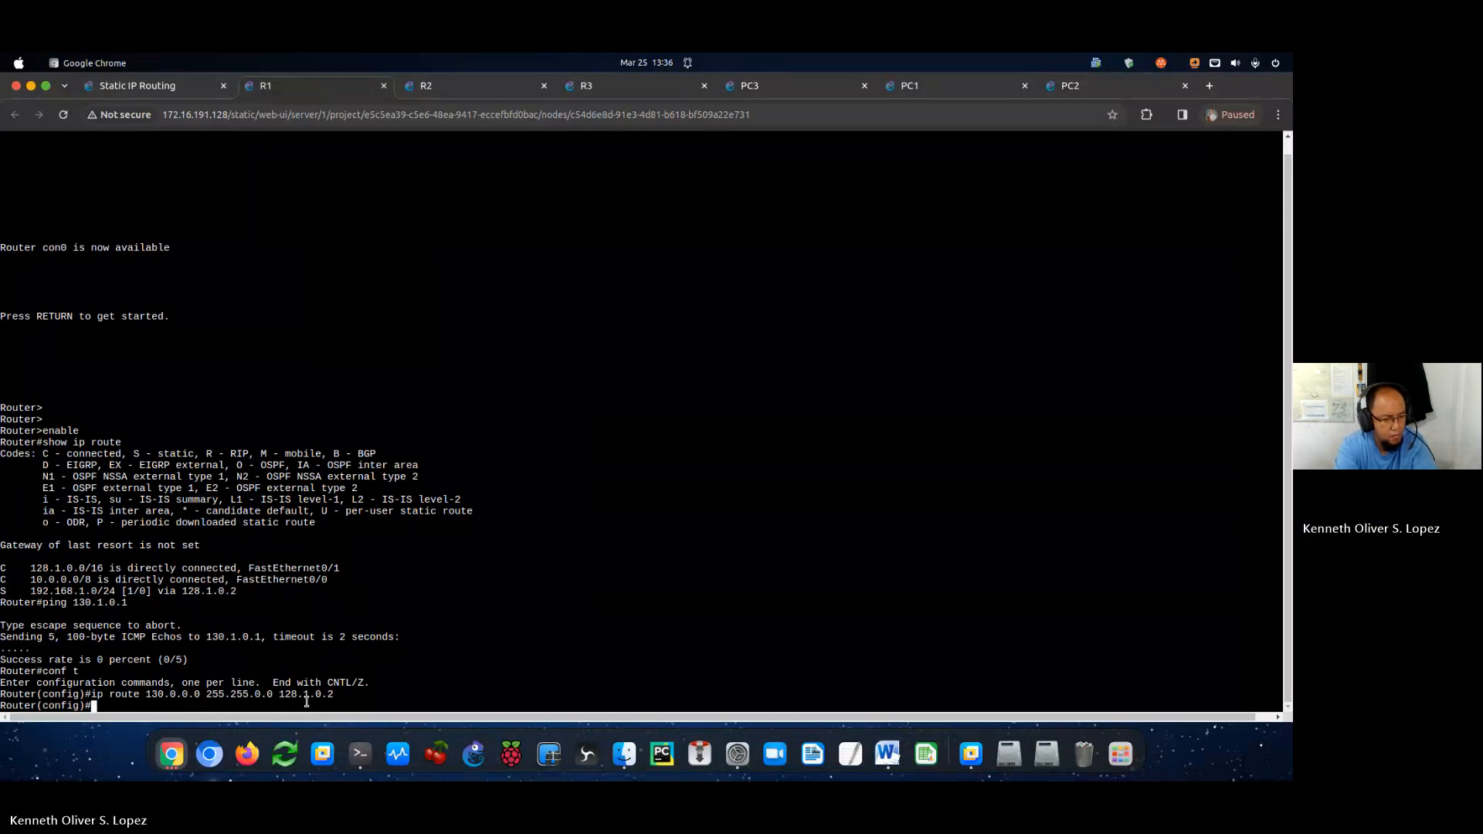
text(do show)
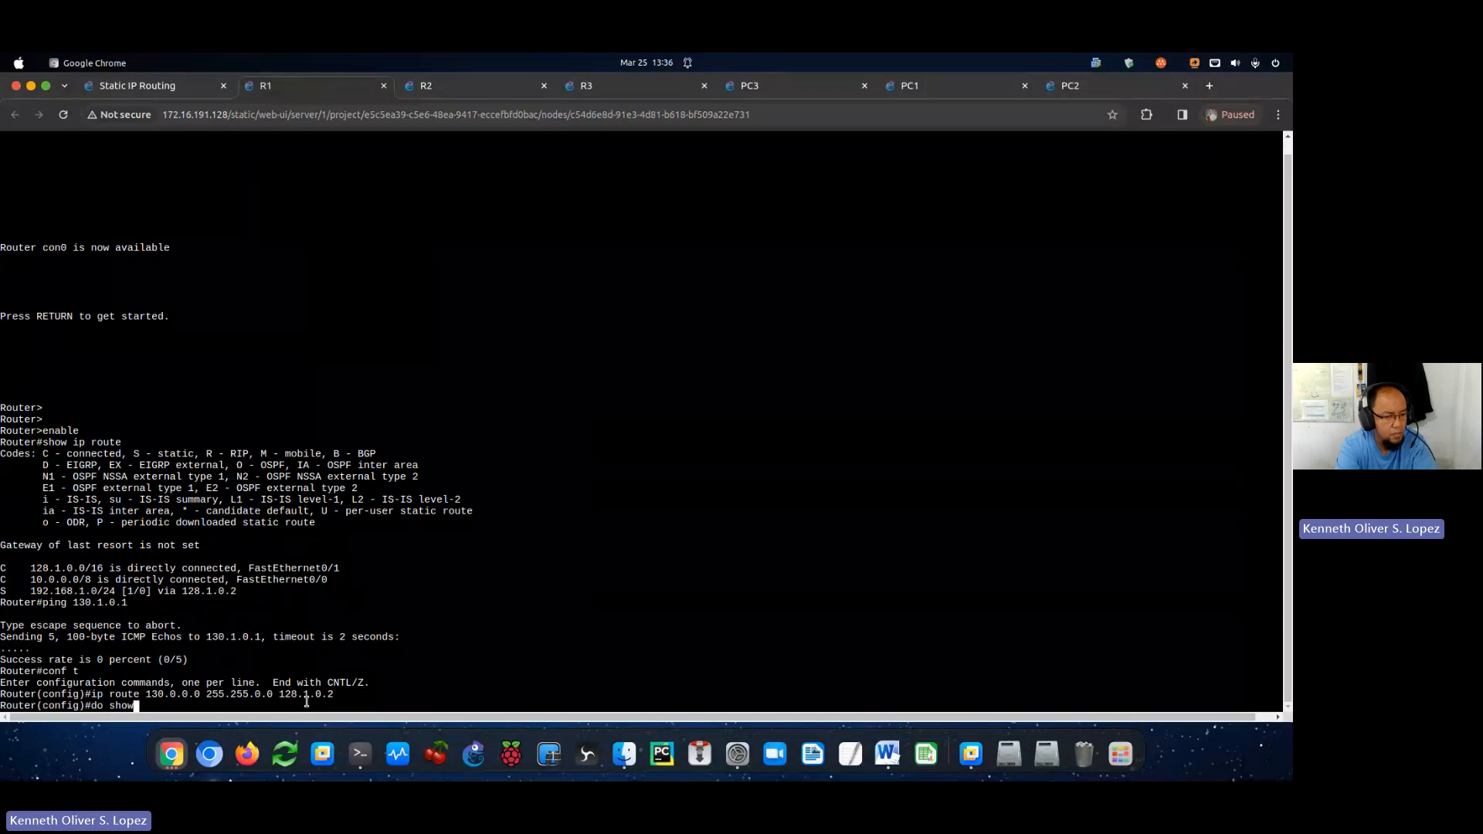
text( ip route)
key(Return)
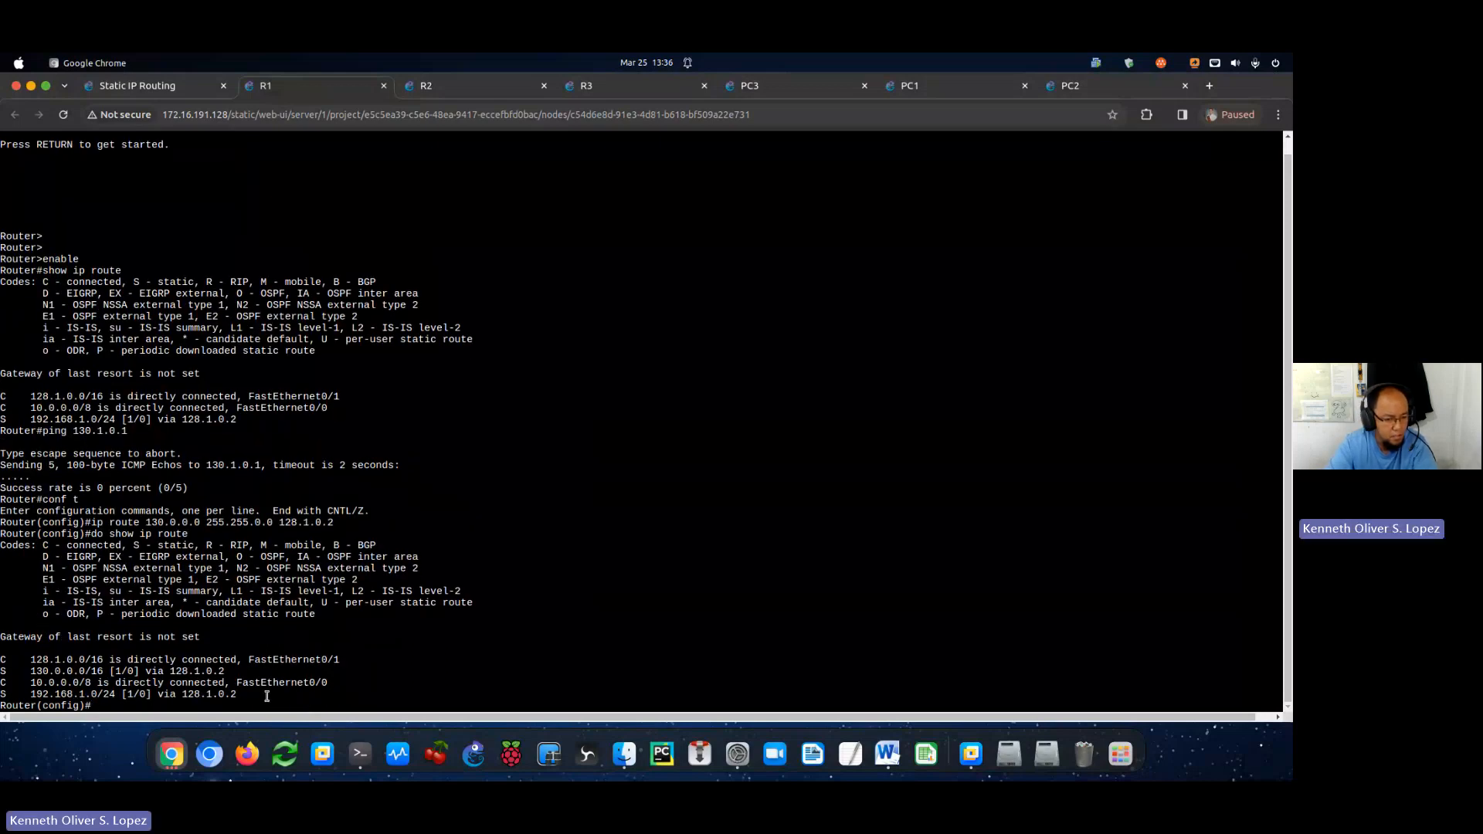
drag(248, 671, 3, 671)
drag(243, 694, 2, 683)
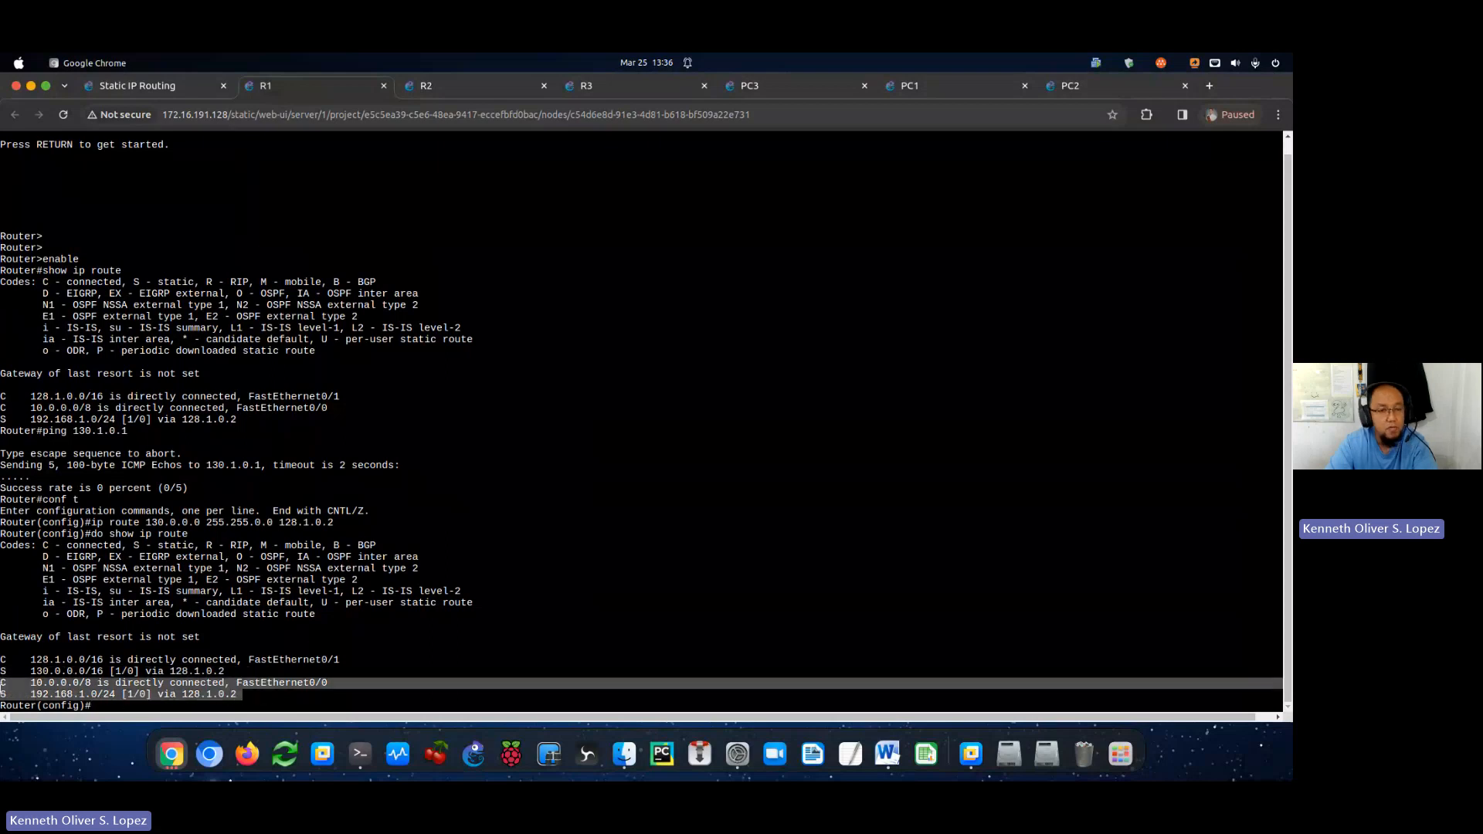
Check PC3's network in the topology and add a static route on R1 to 11.0.0.0 255.0.0.0 via 128.1.0.2.
click(180, 91)
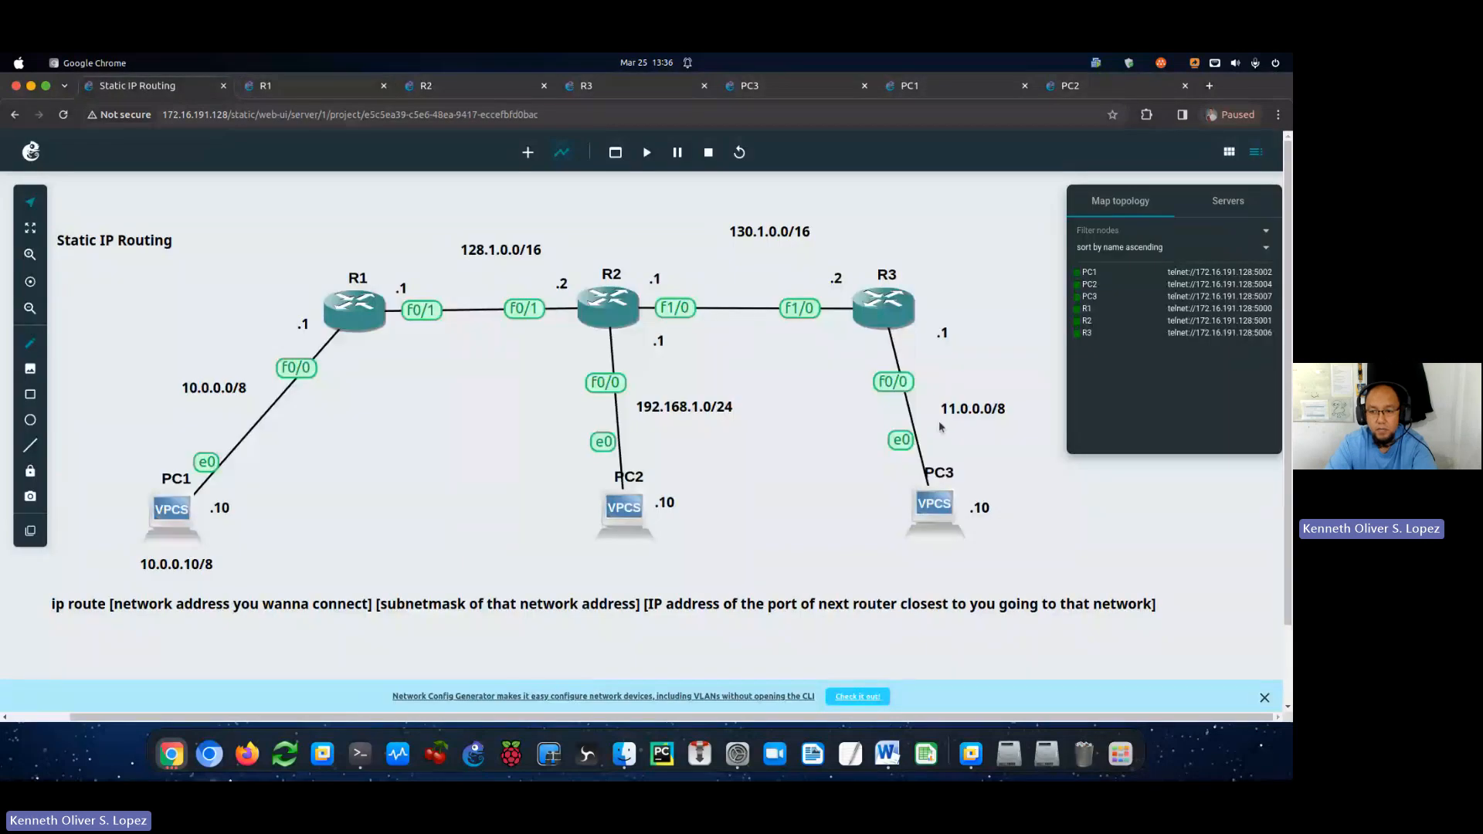
click(288, 91)
text(ip route 11.0)
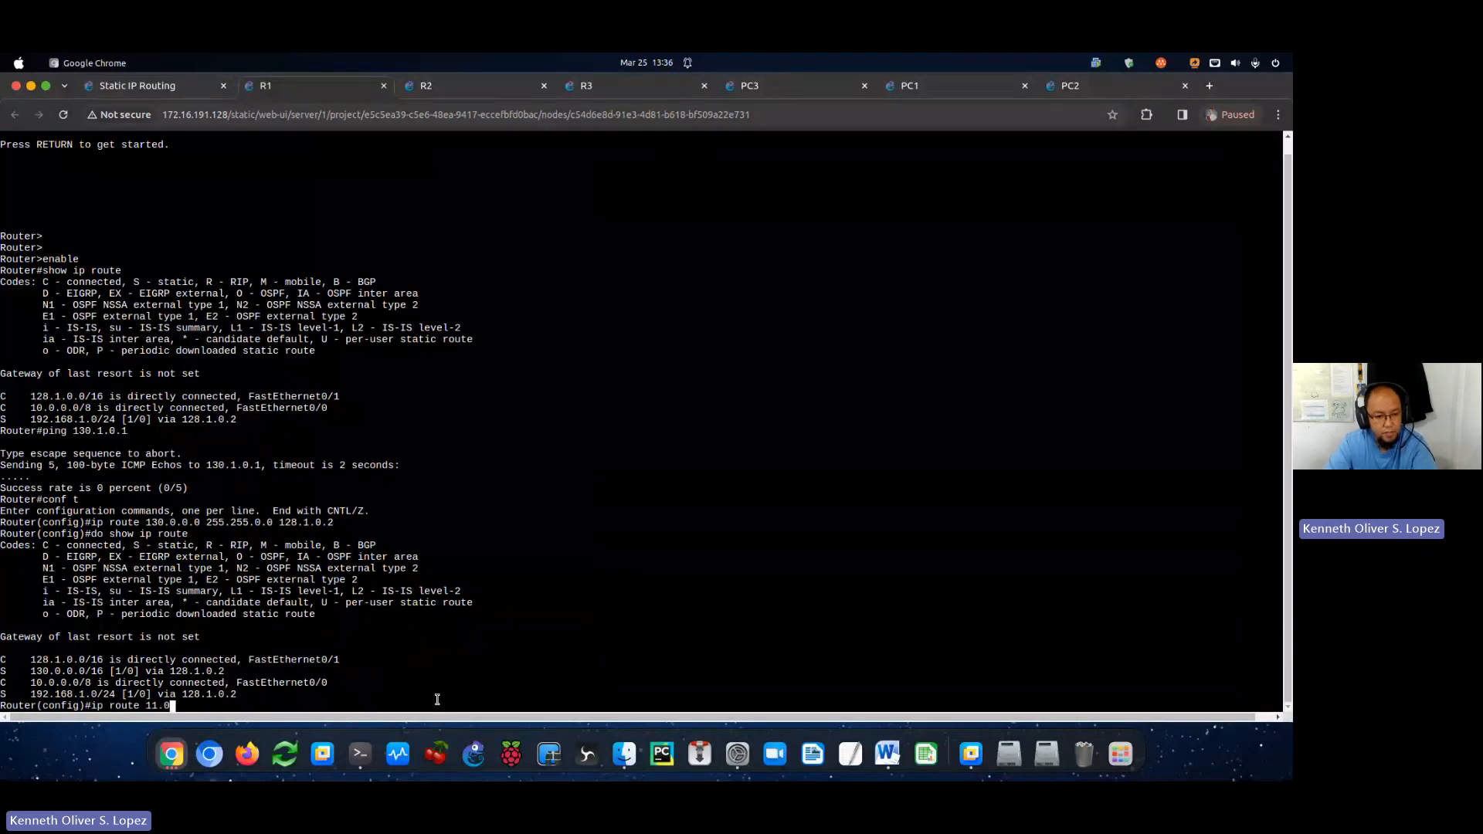
text(.0.0 )
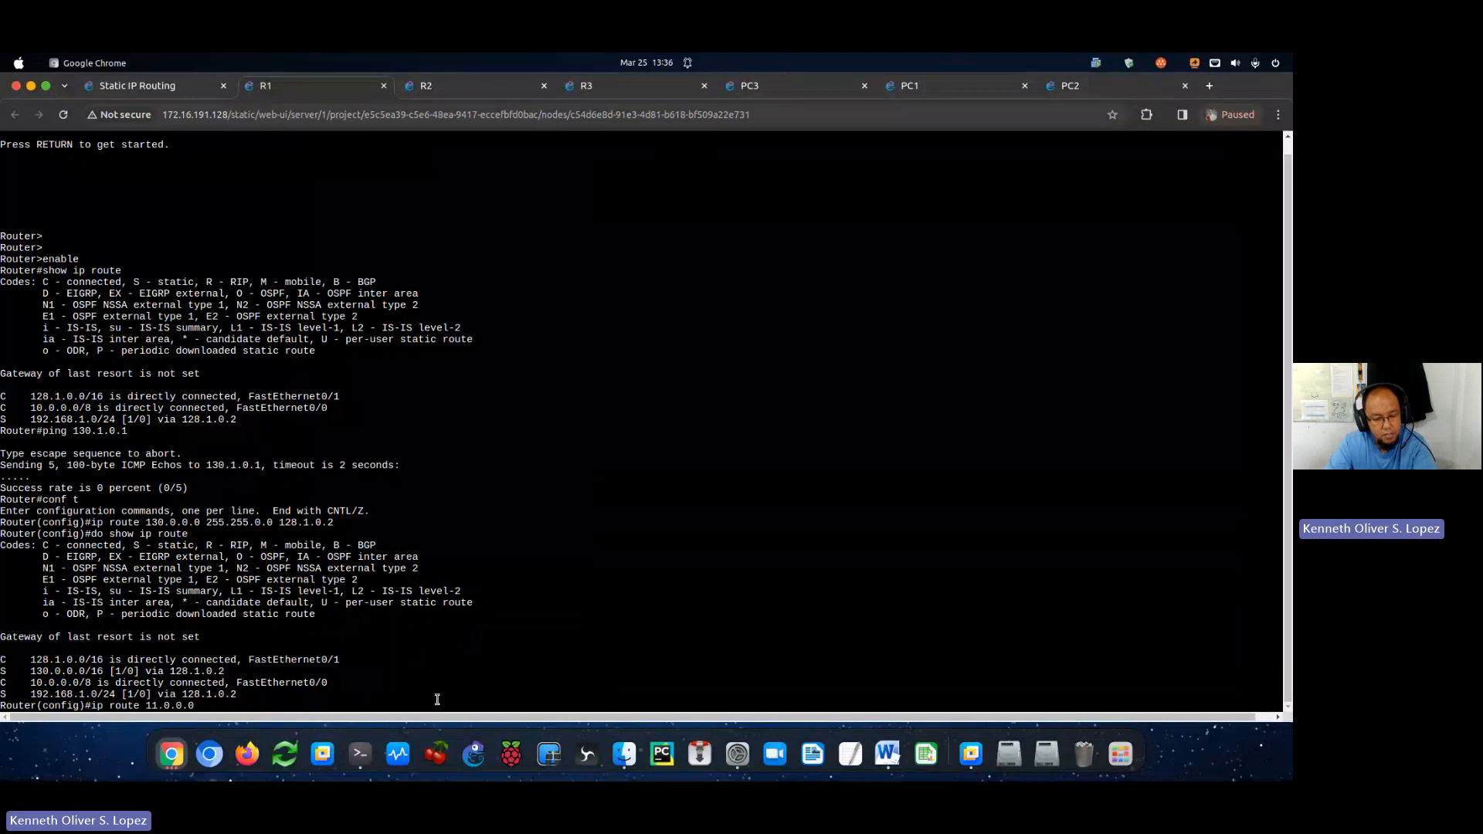
text(255.0.0.0)
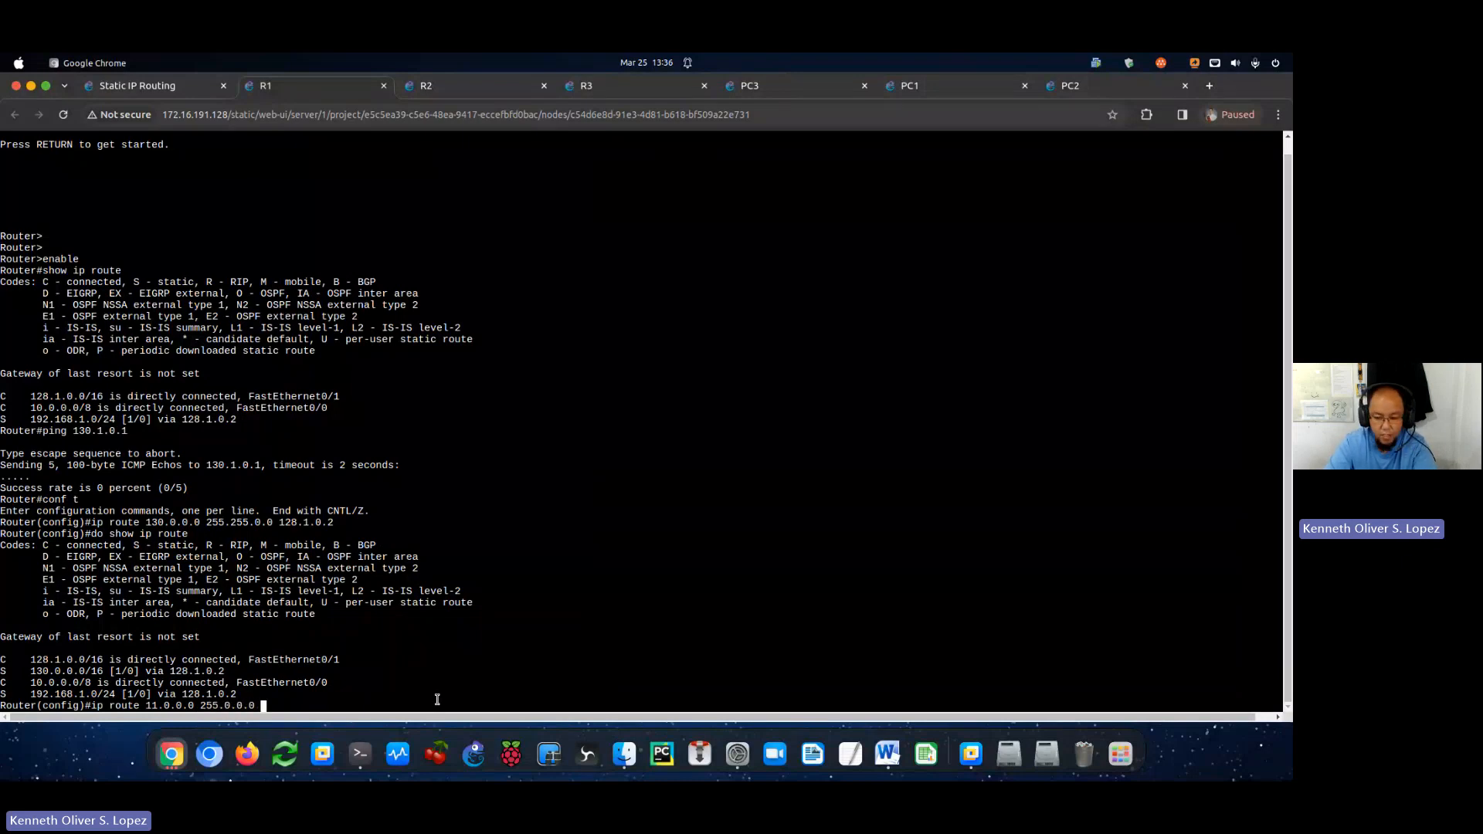
text( 128.1.)
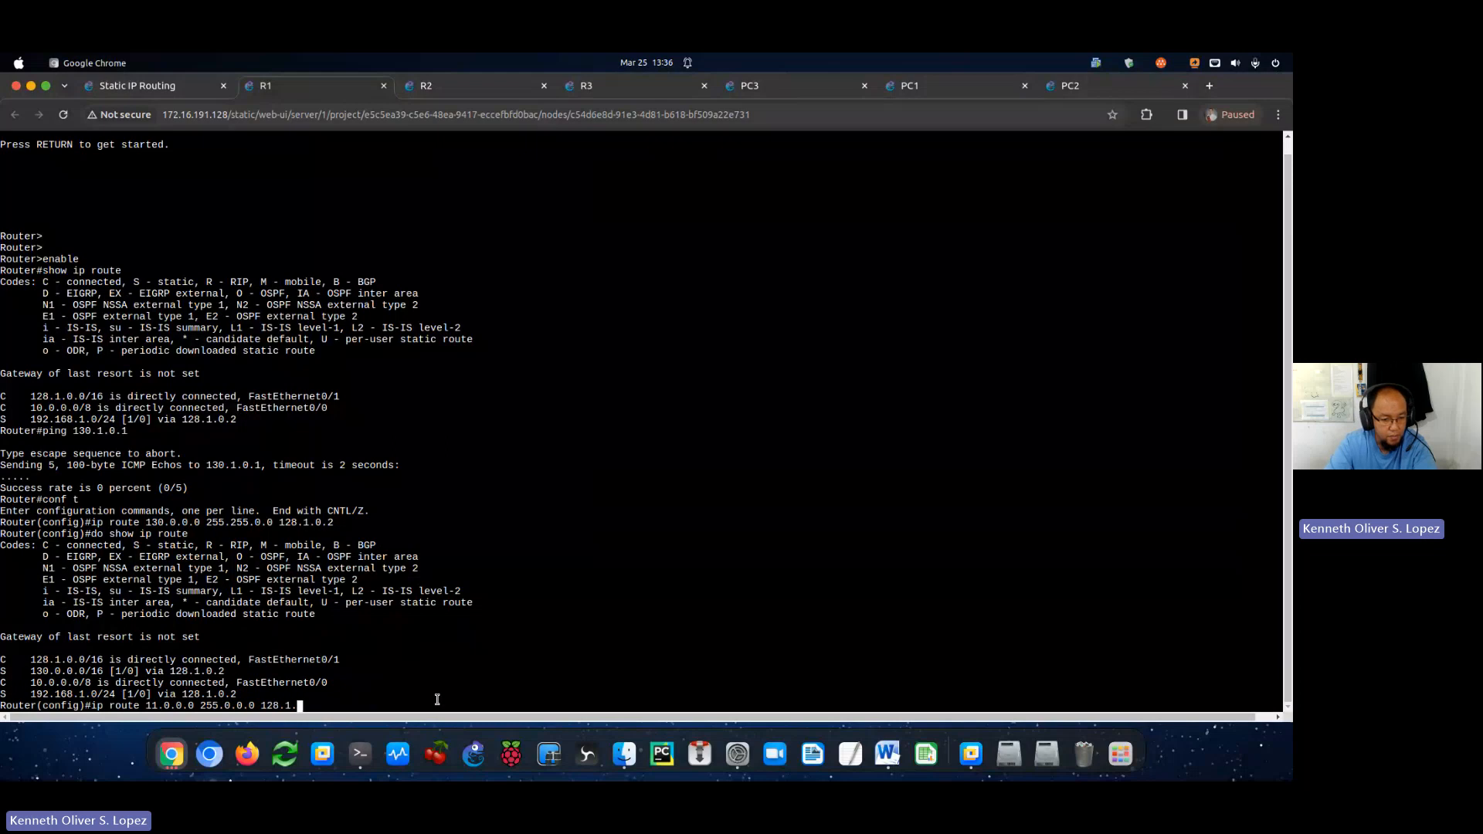
text(0.2)
key(Return)
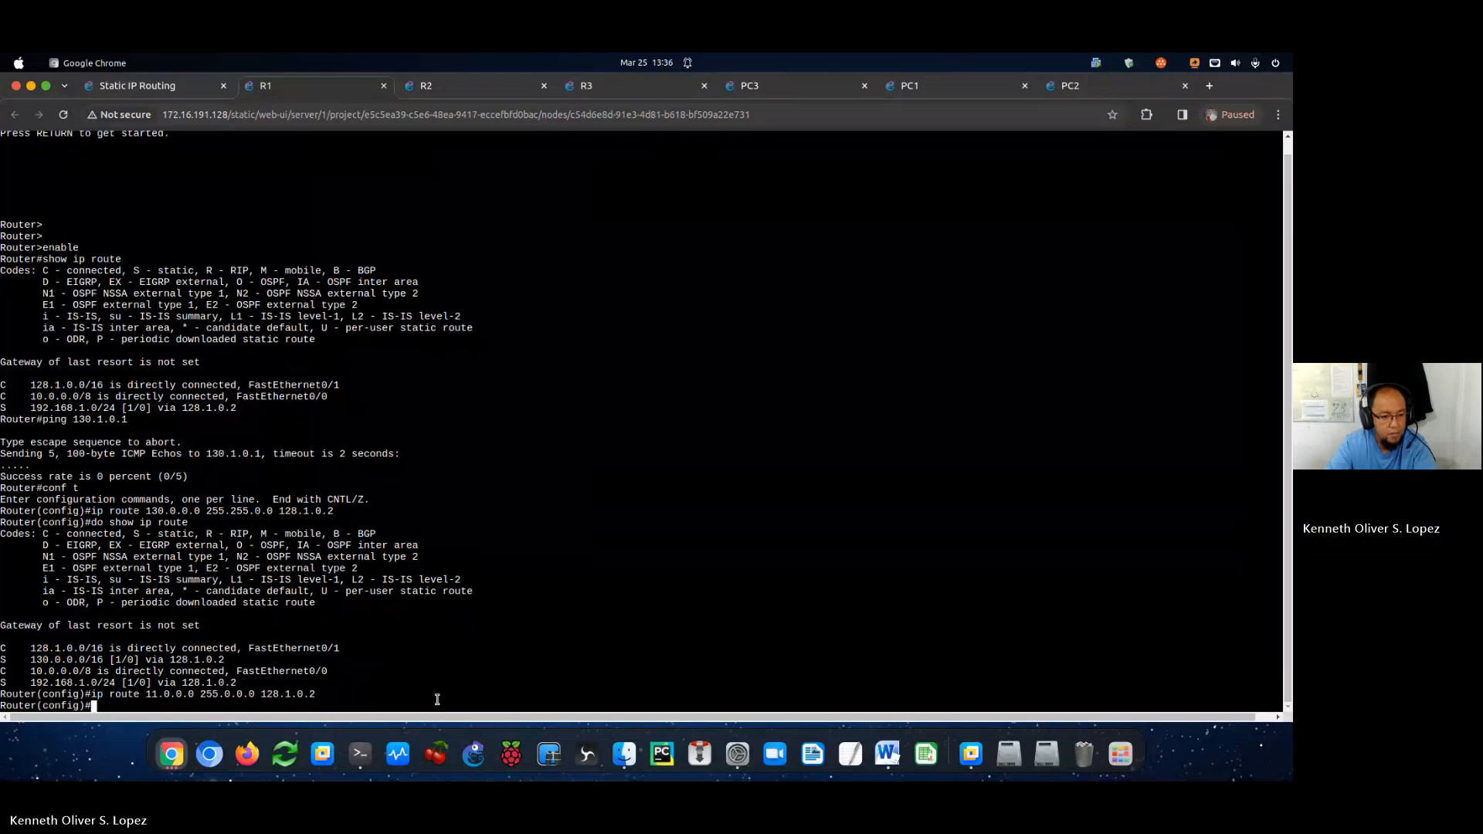
click(152, 89)
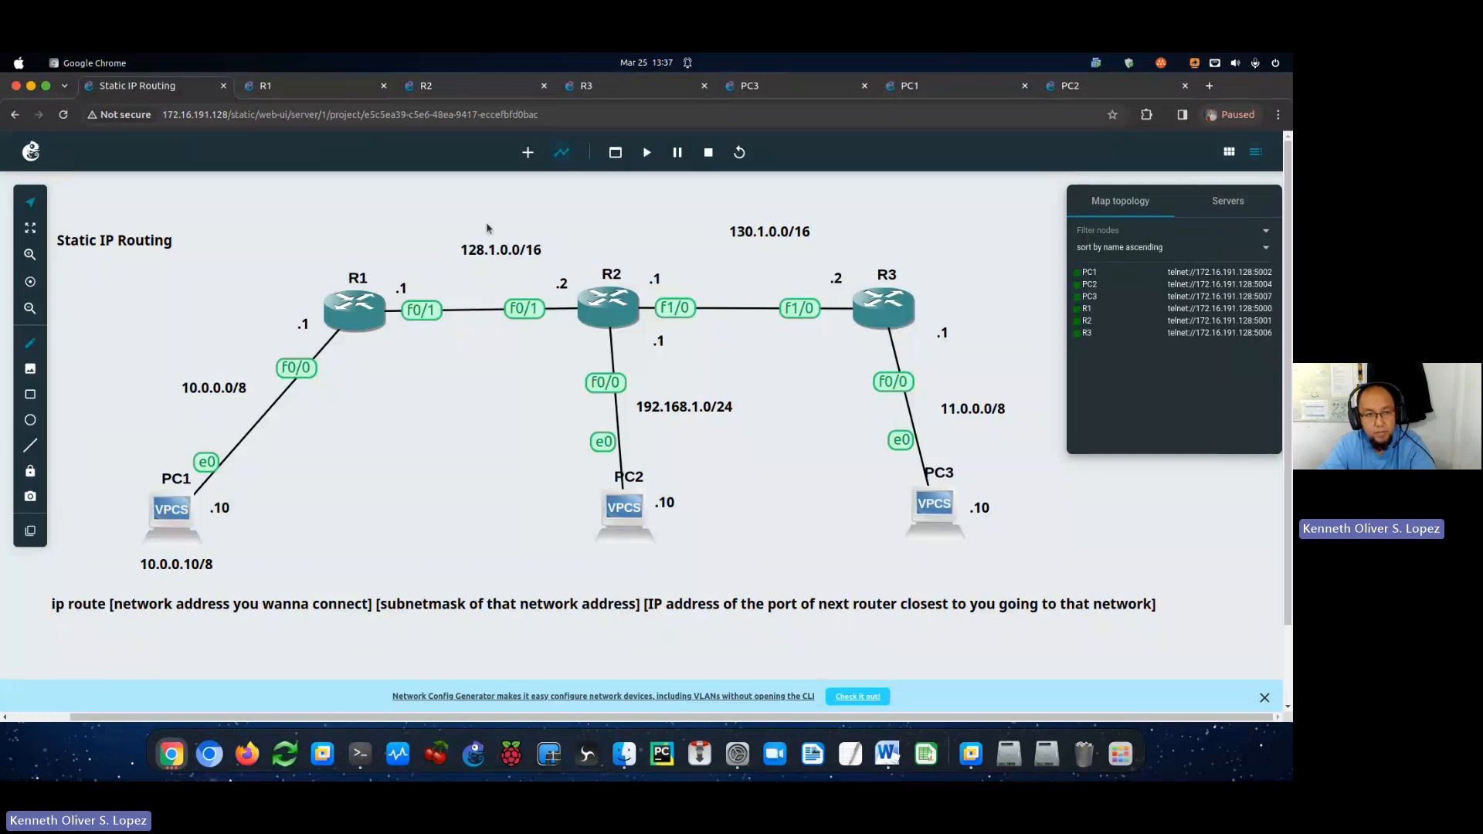
Leave configuration mode on R1, display its routing table with sh ip route, and examine the static entries on R1 and R2.
click(285, 89)
text(end)
key(Return)
key(Return)
key(Return)
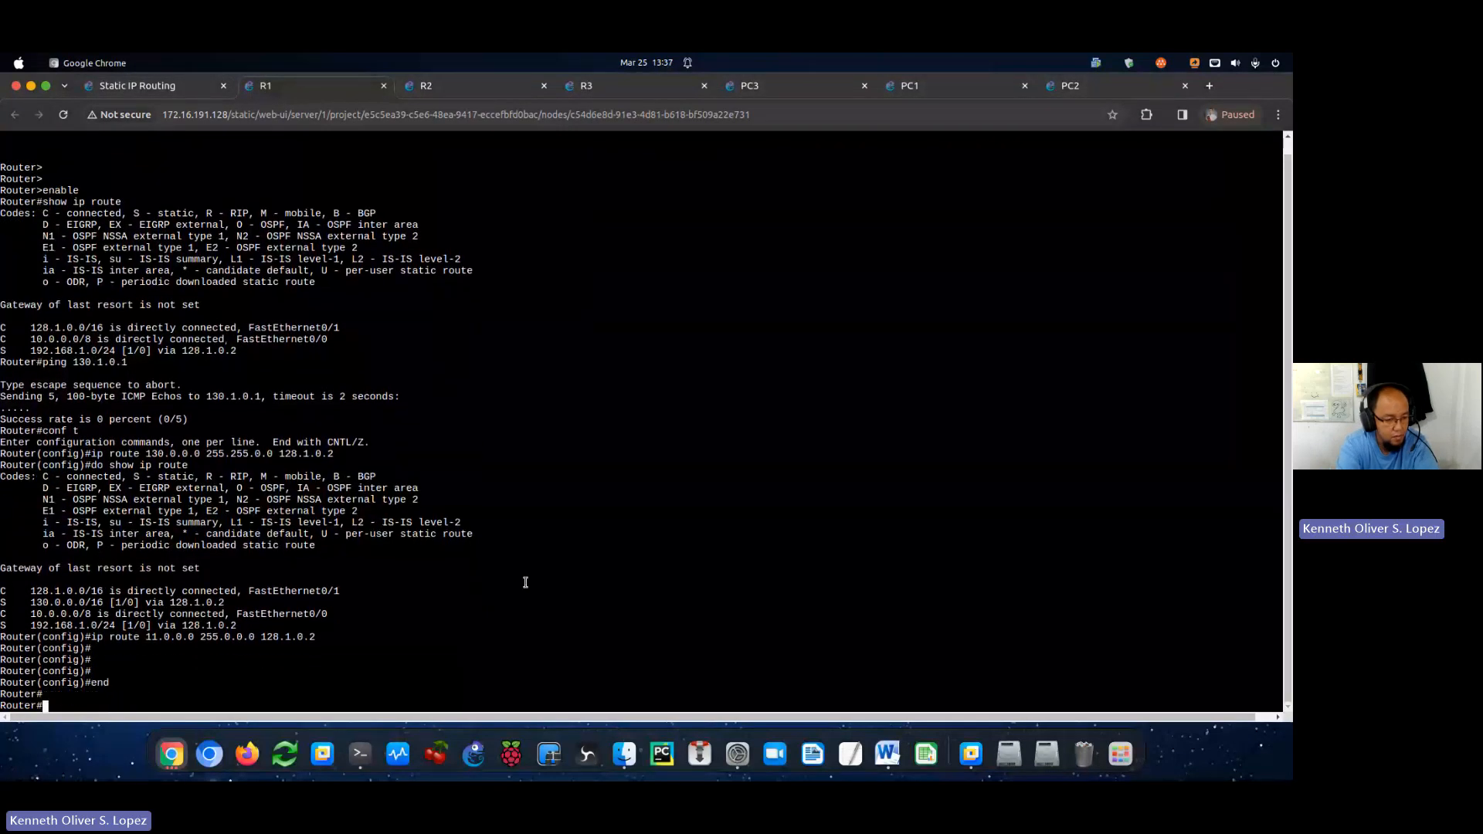
text(sh ip route)
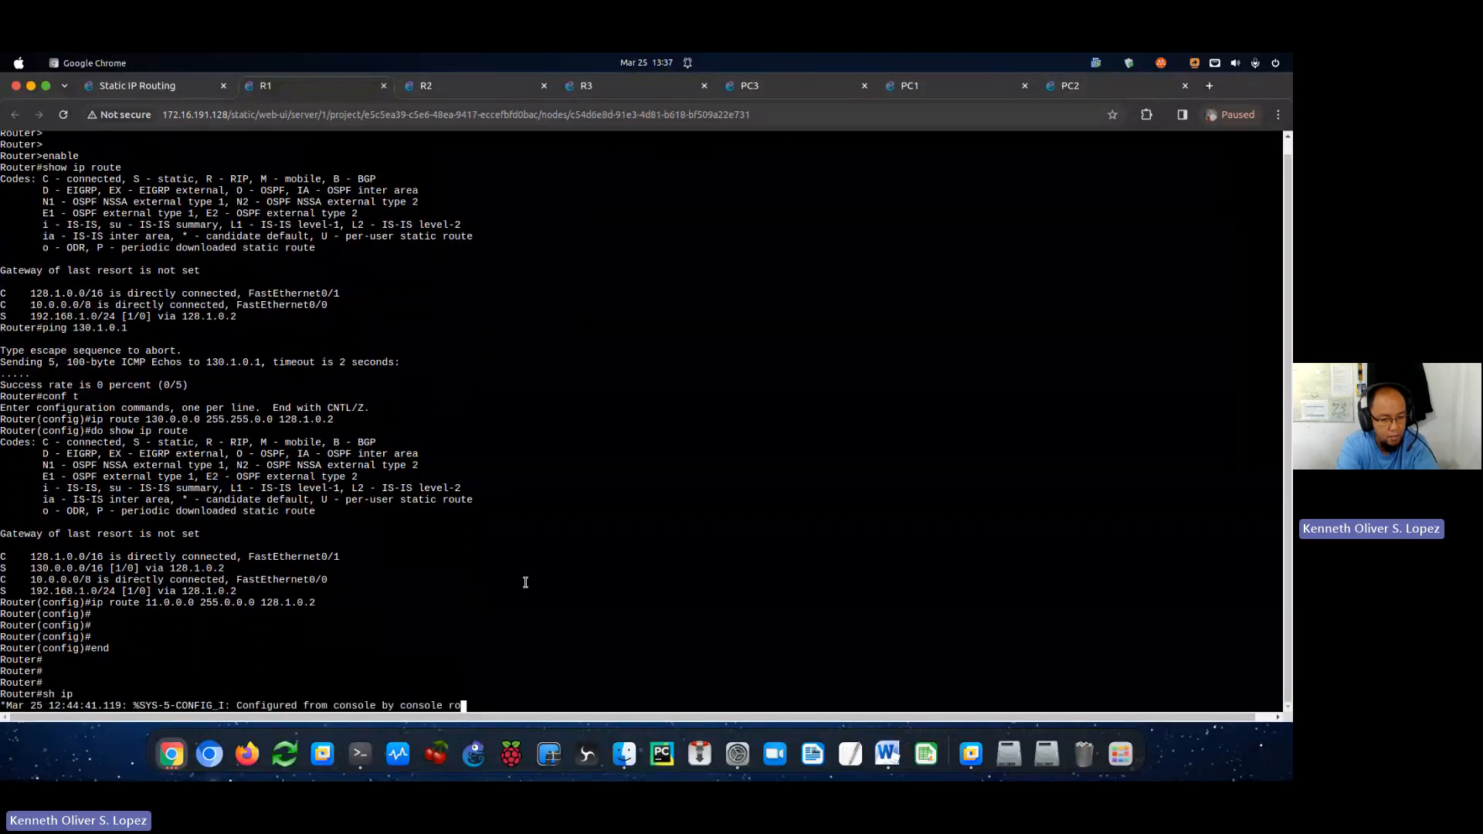
key(Return)
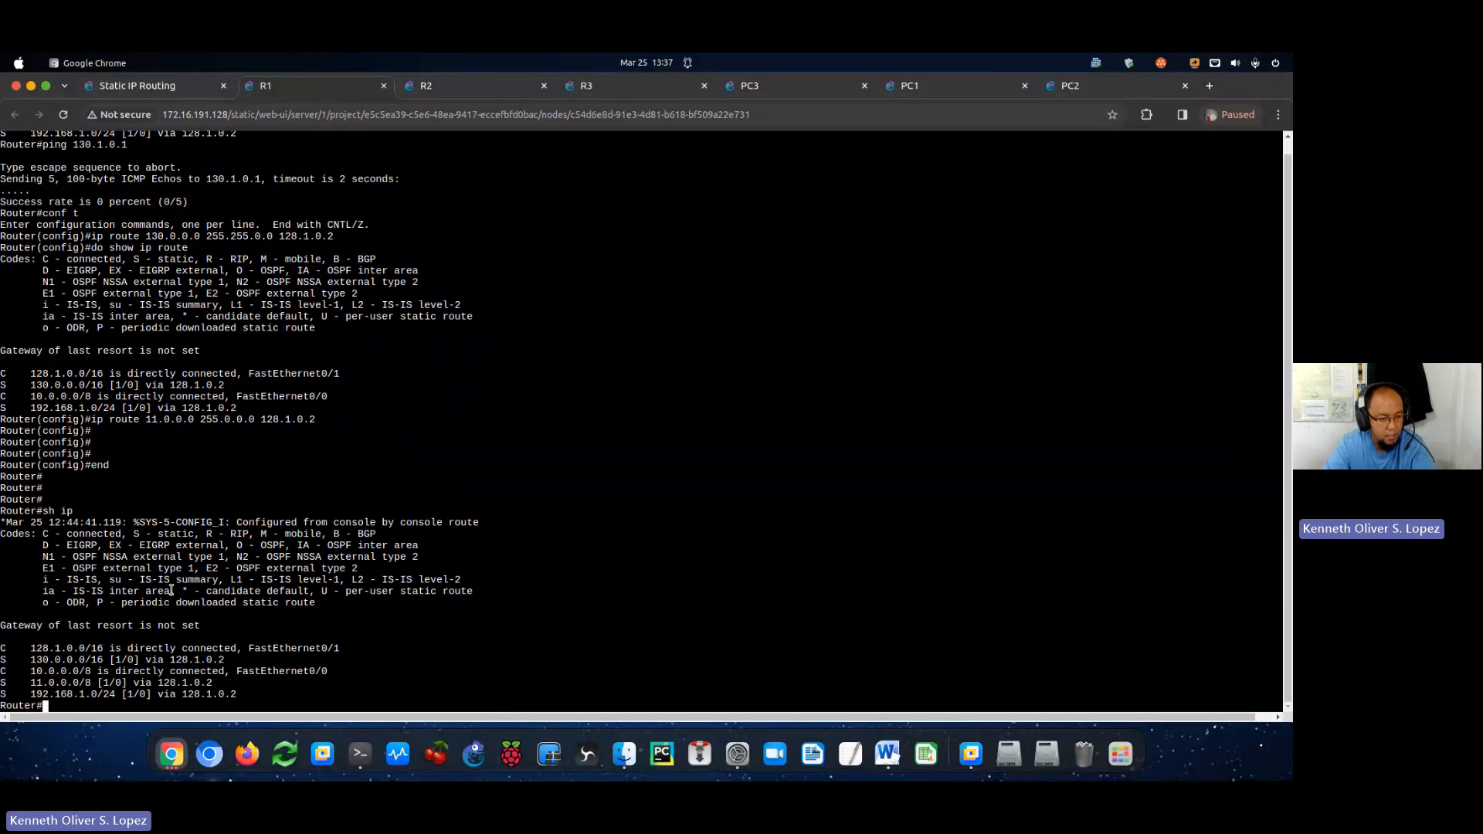
drag(249, 661, 2, 661)
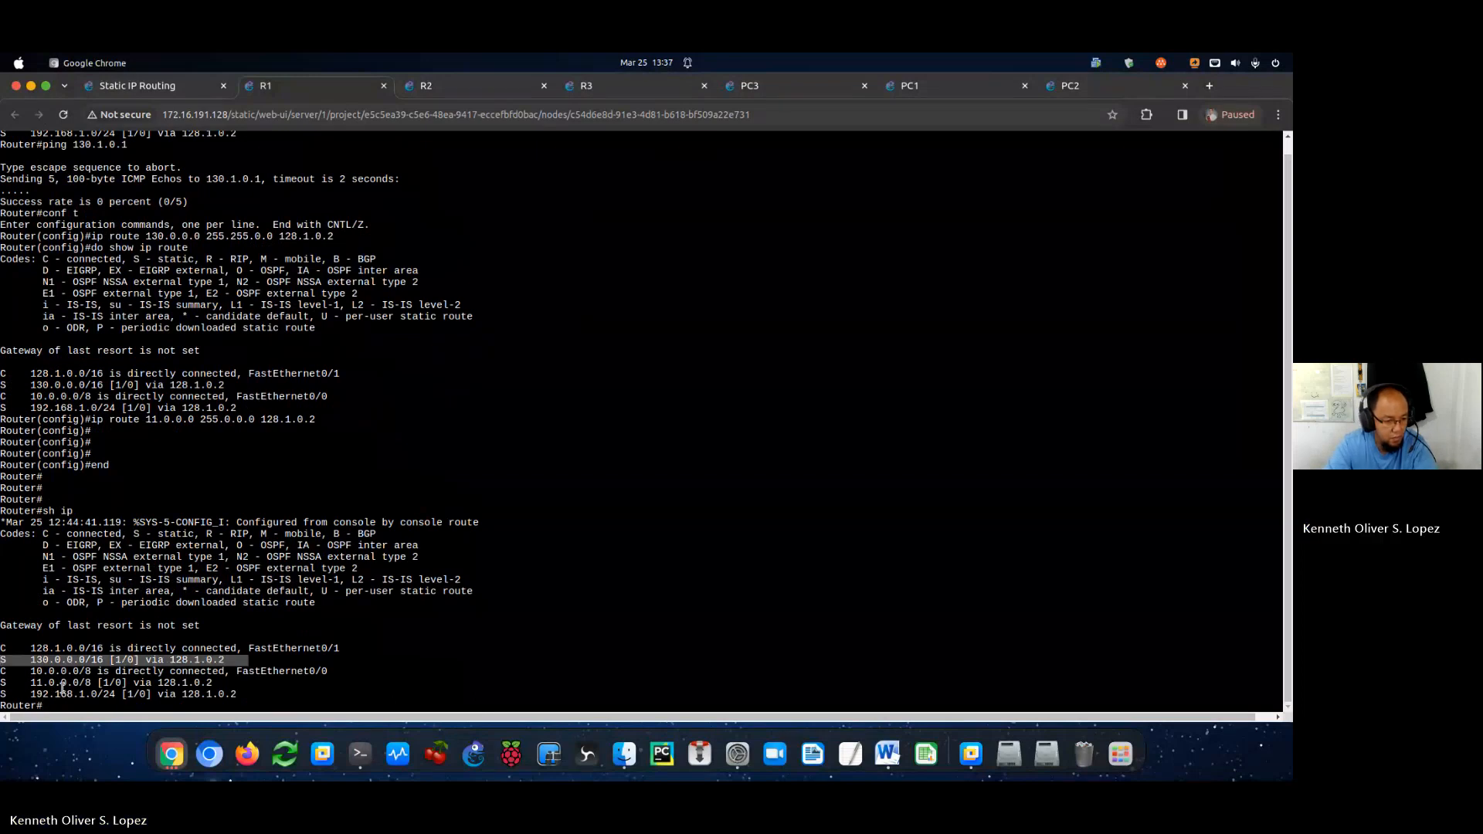
drag(209, 685, 255, 694)
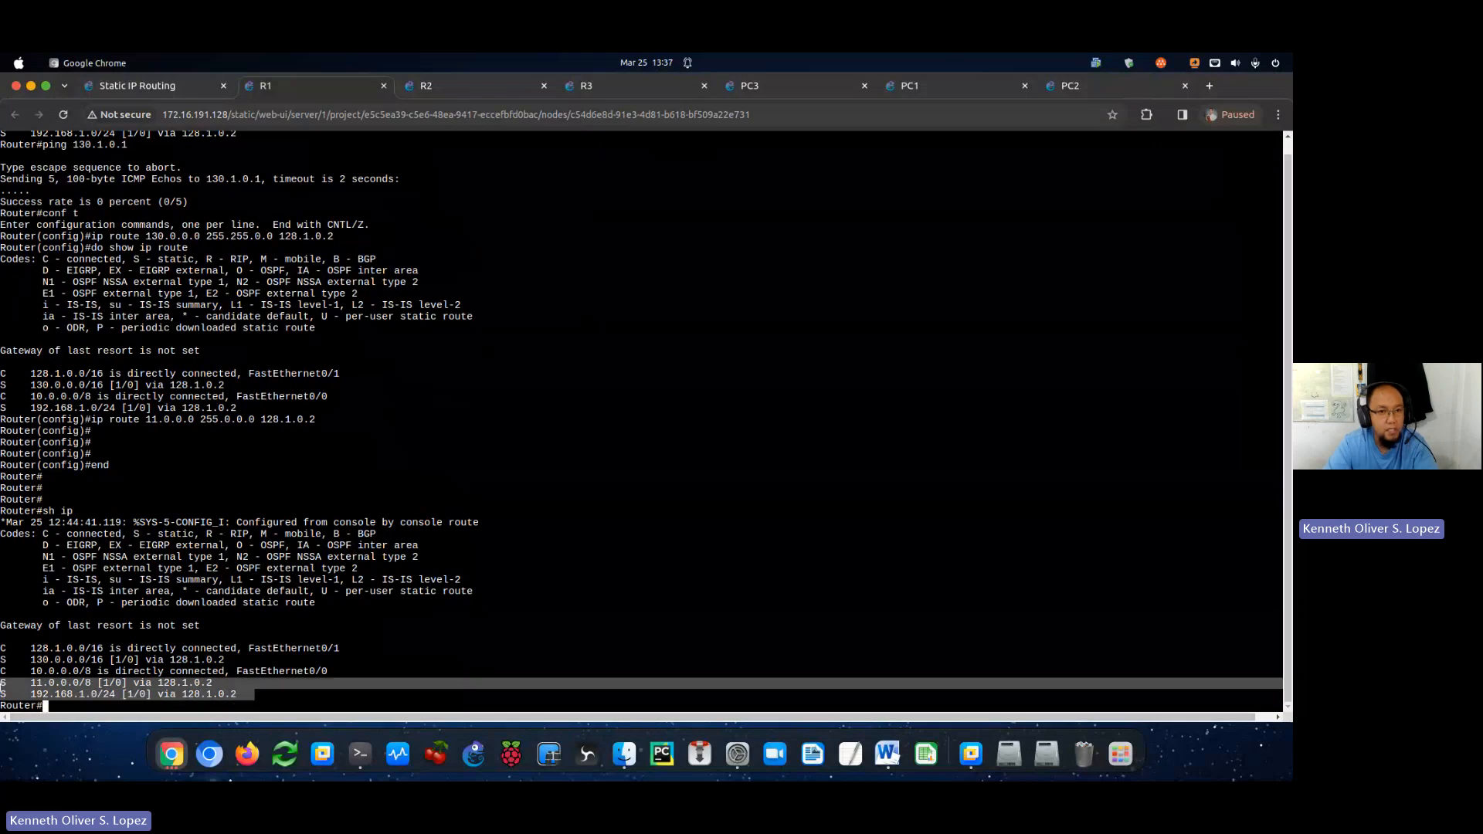
click(477, 87)
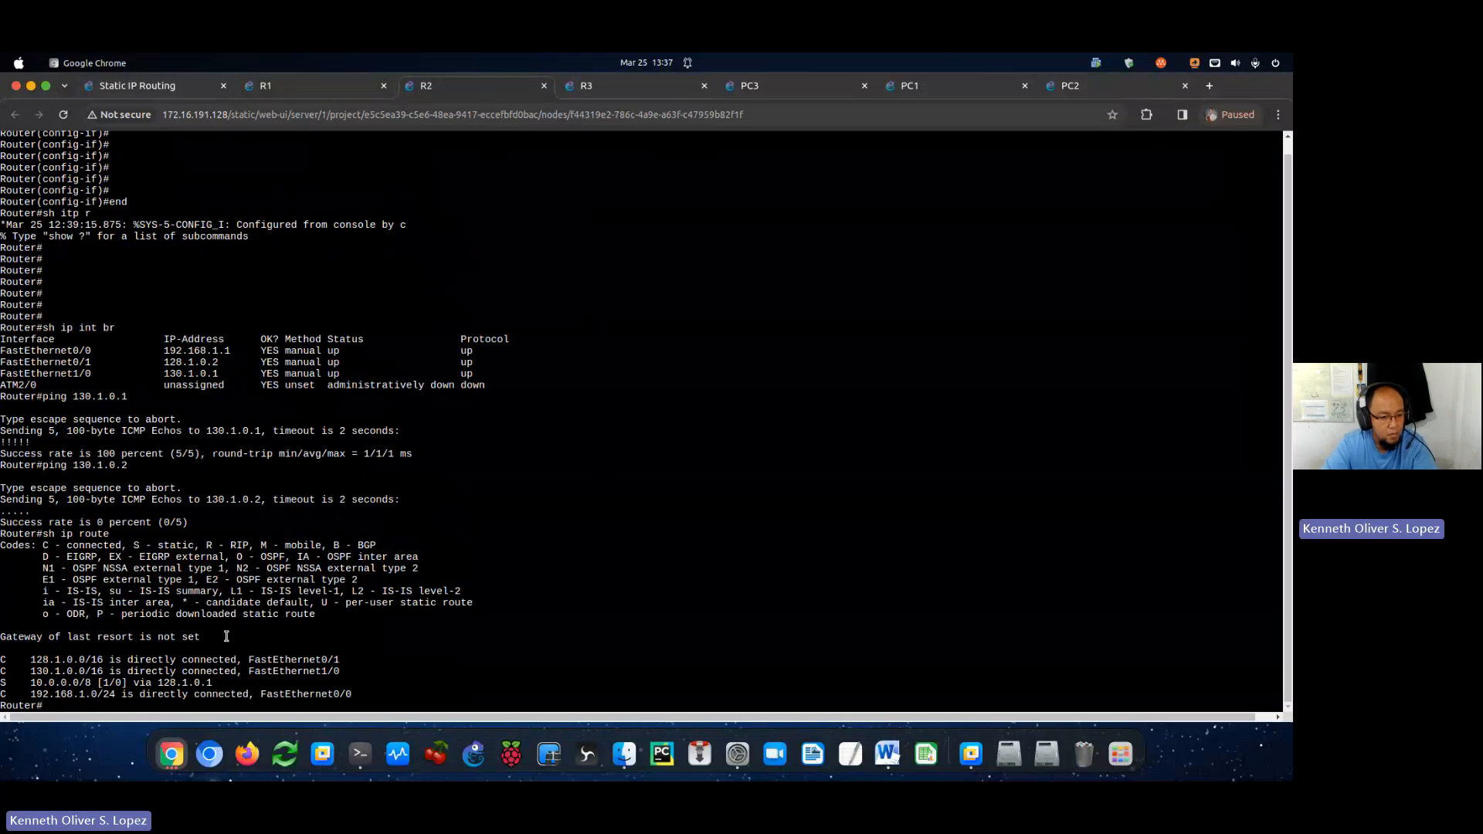
drag(31, 671, 144, 684)
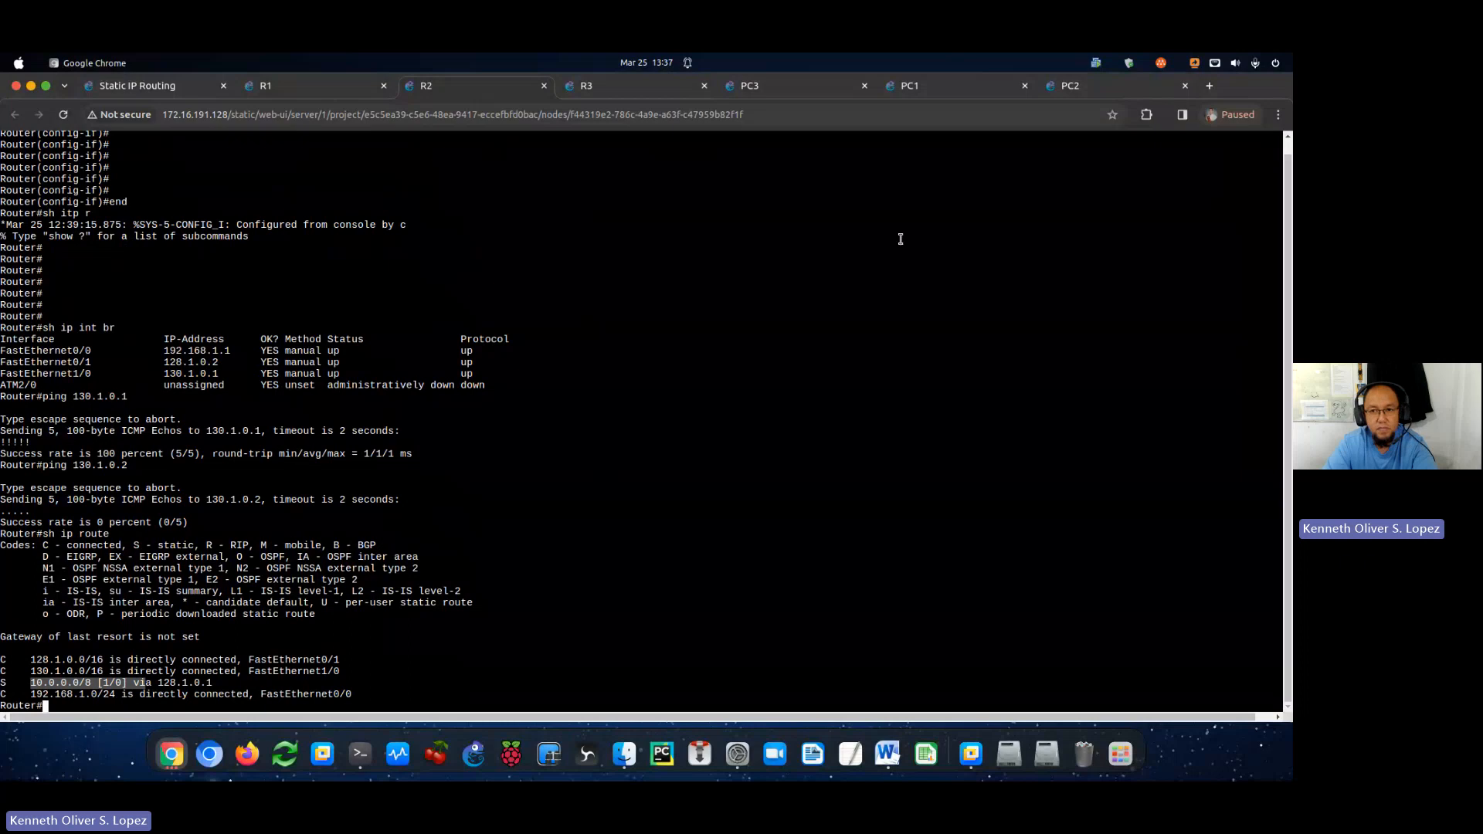
Check PC3's address in its console and the topology, and ping PC3 at 11.0.0.10 from PC1.
click(823, 87)
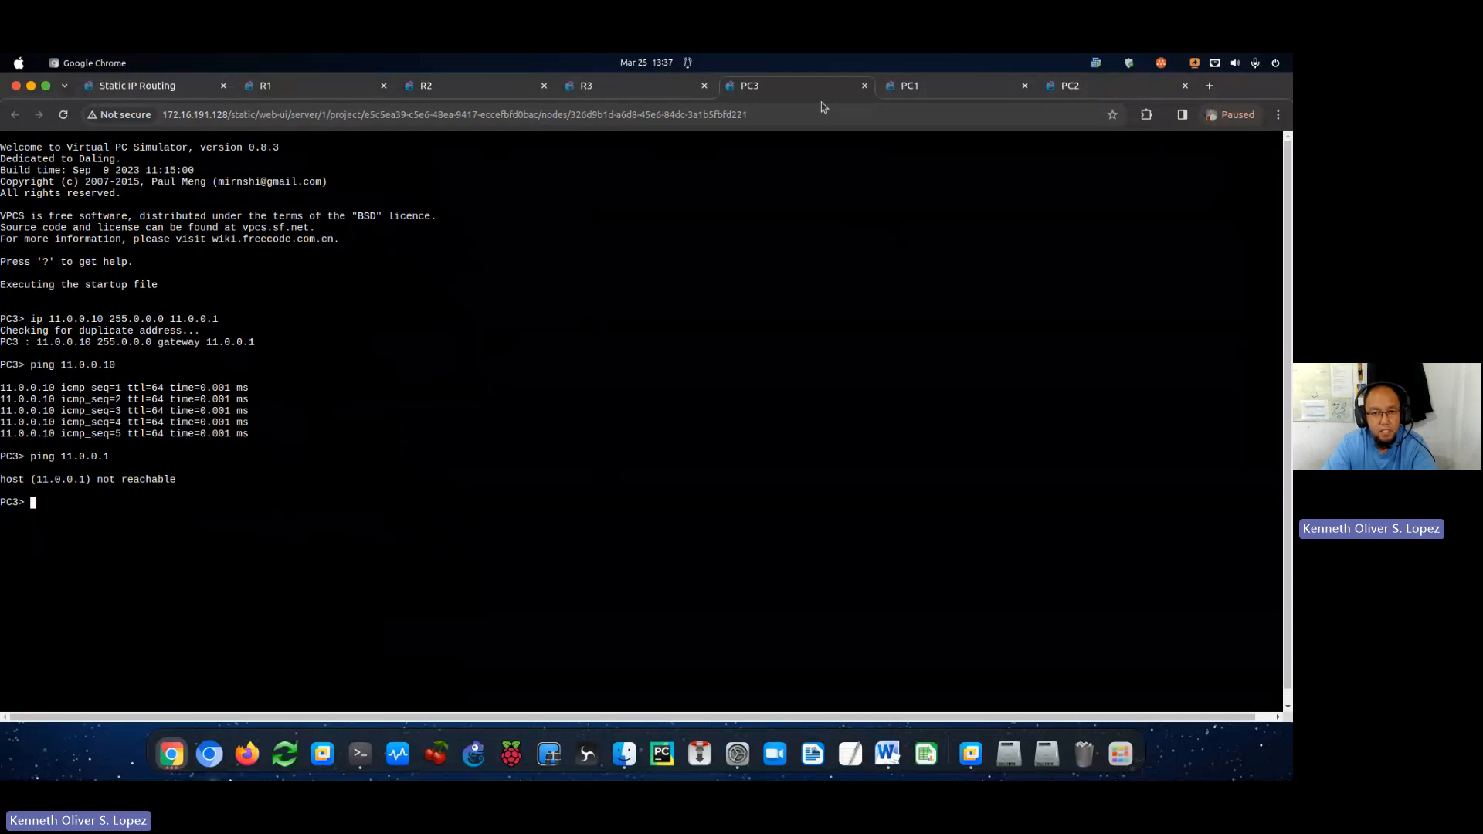
click(948, 94)
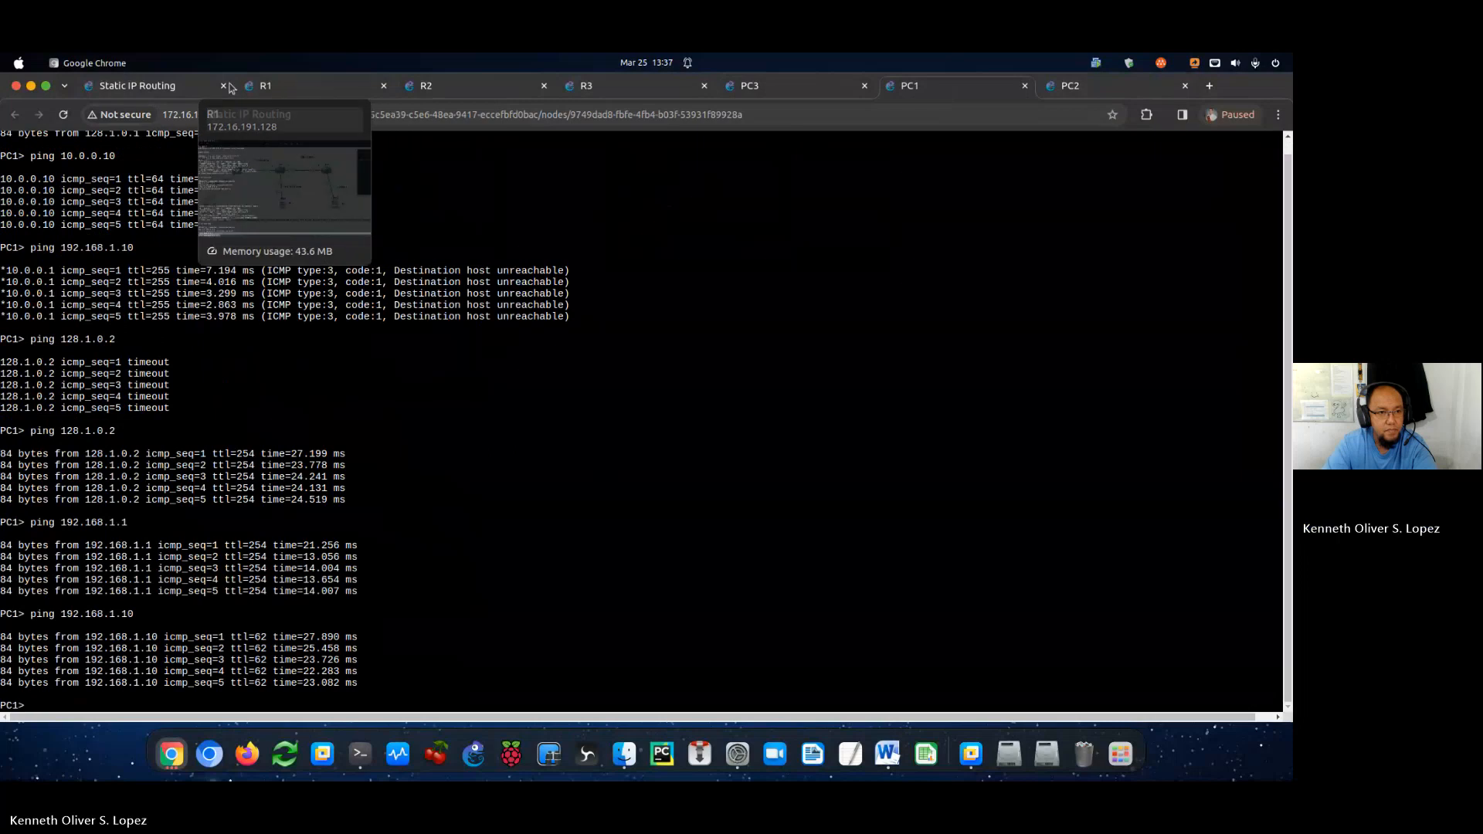
click(177, 89)
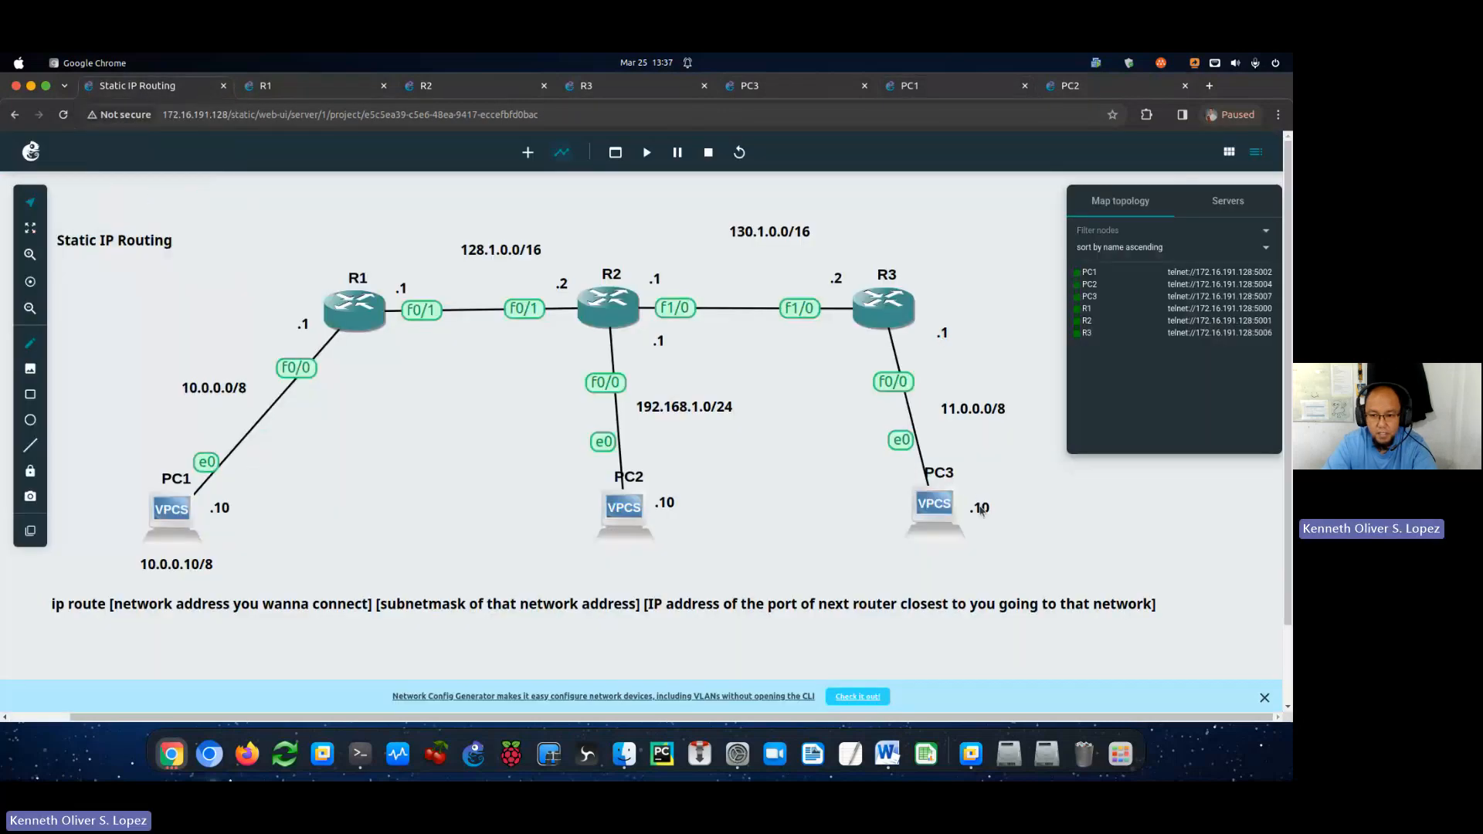
click(935, 86)
text(pin)
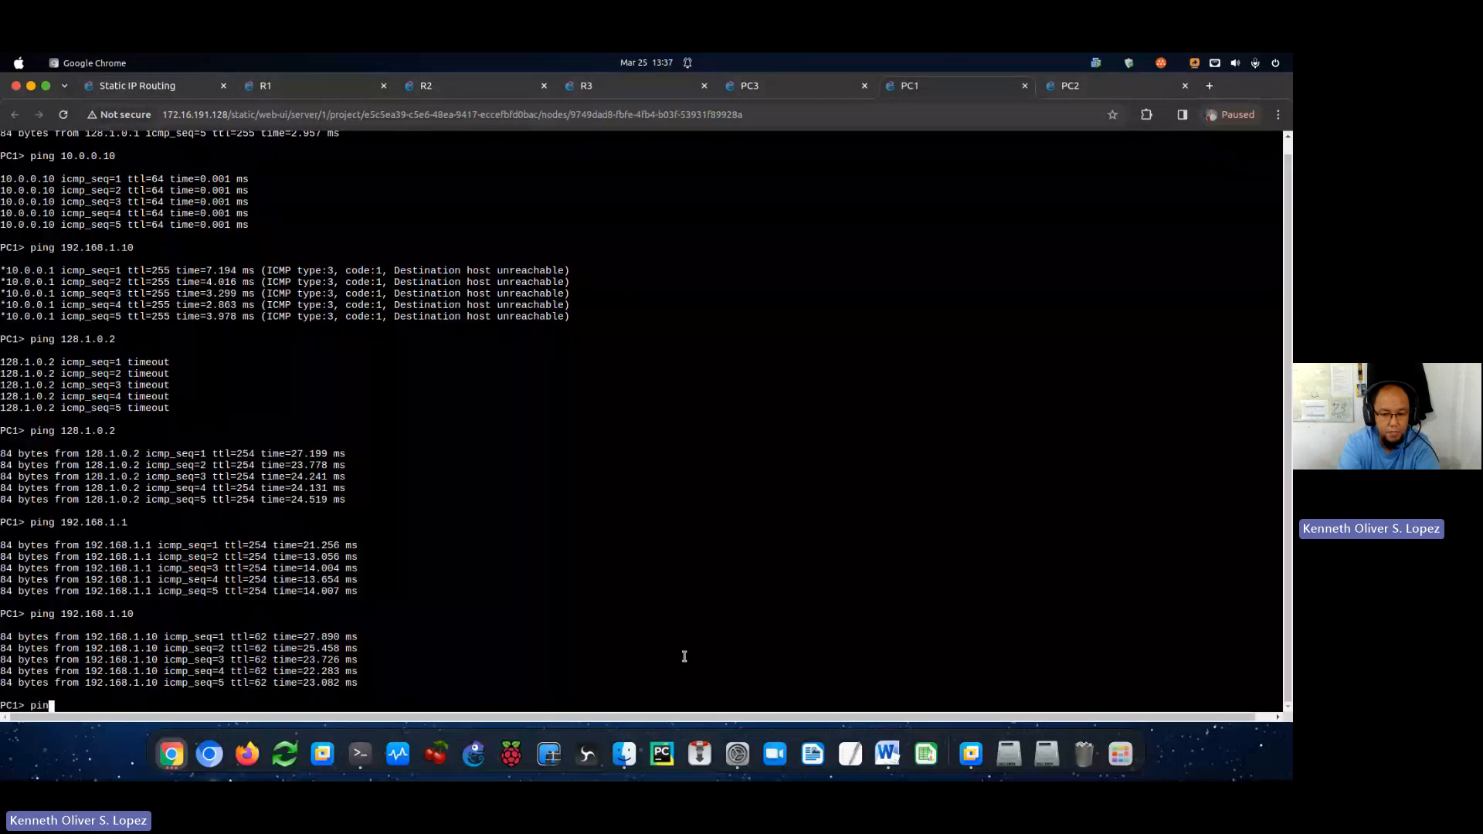
text(g 11.0.0.10)
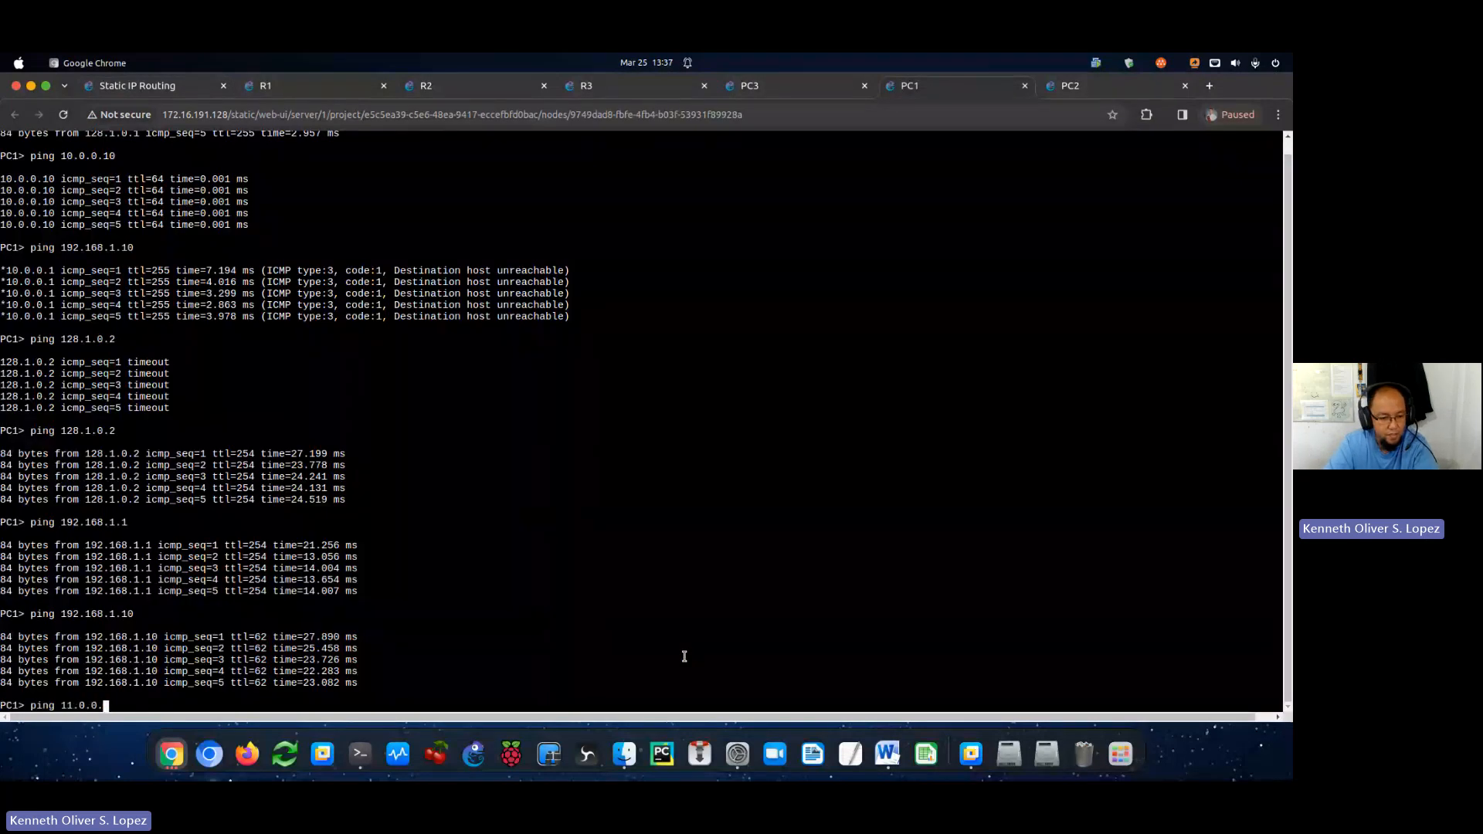
key(Return)
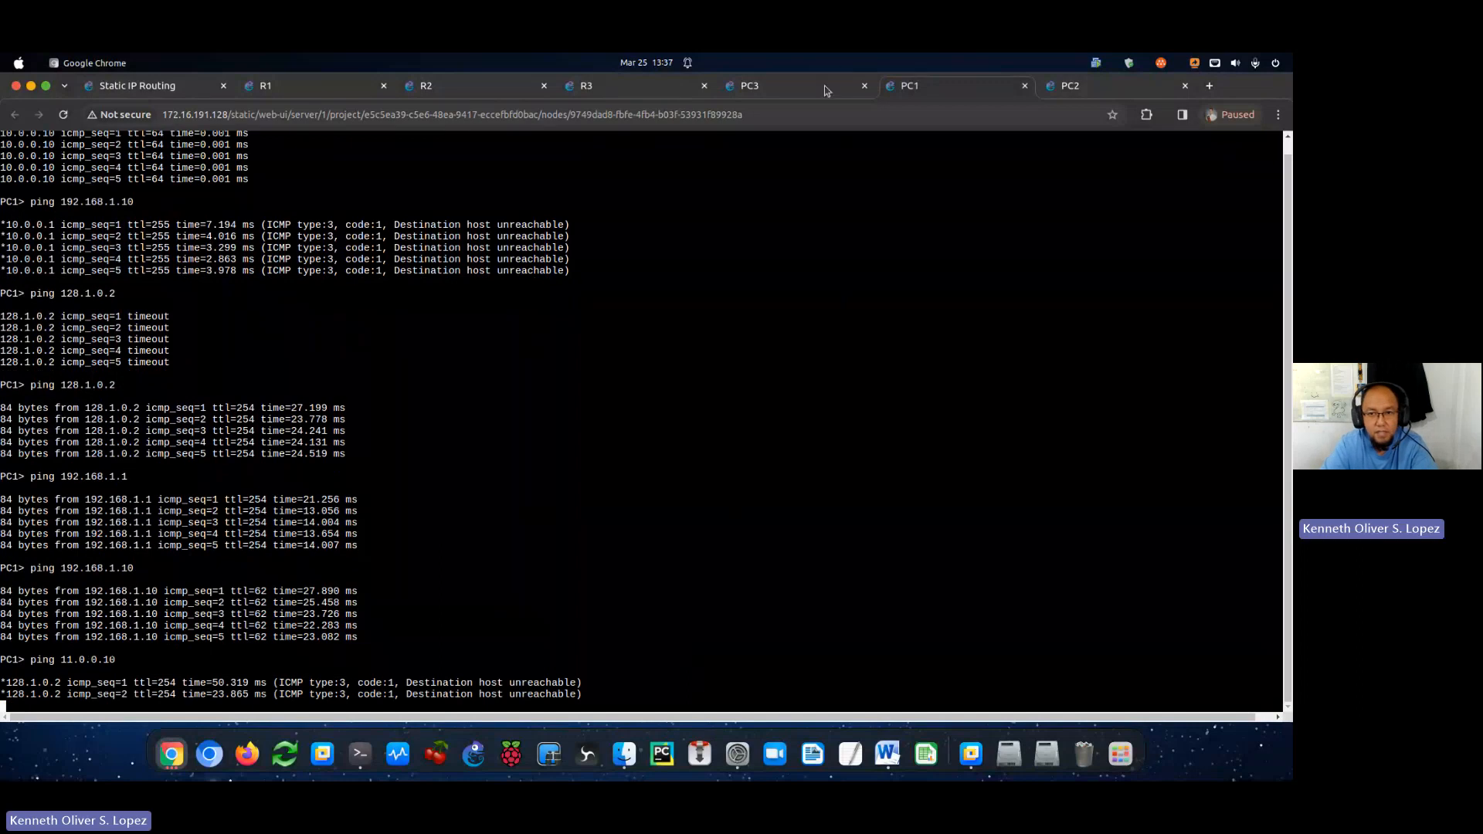
Check PC1's address in the topology and ping PC1 at 10.0.0.10 from PC3.
click(819, 90)
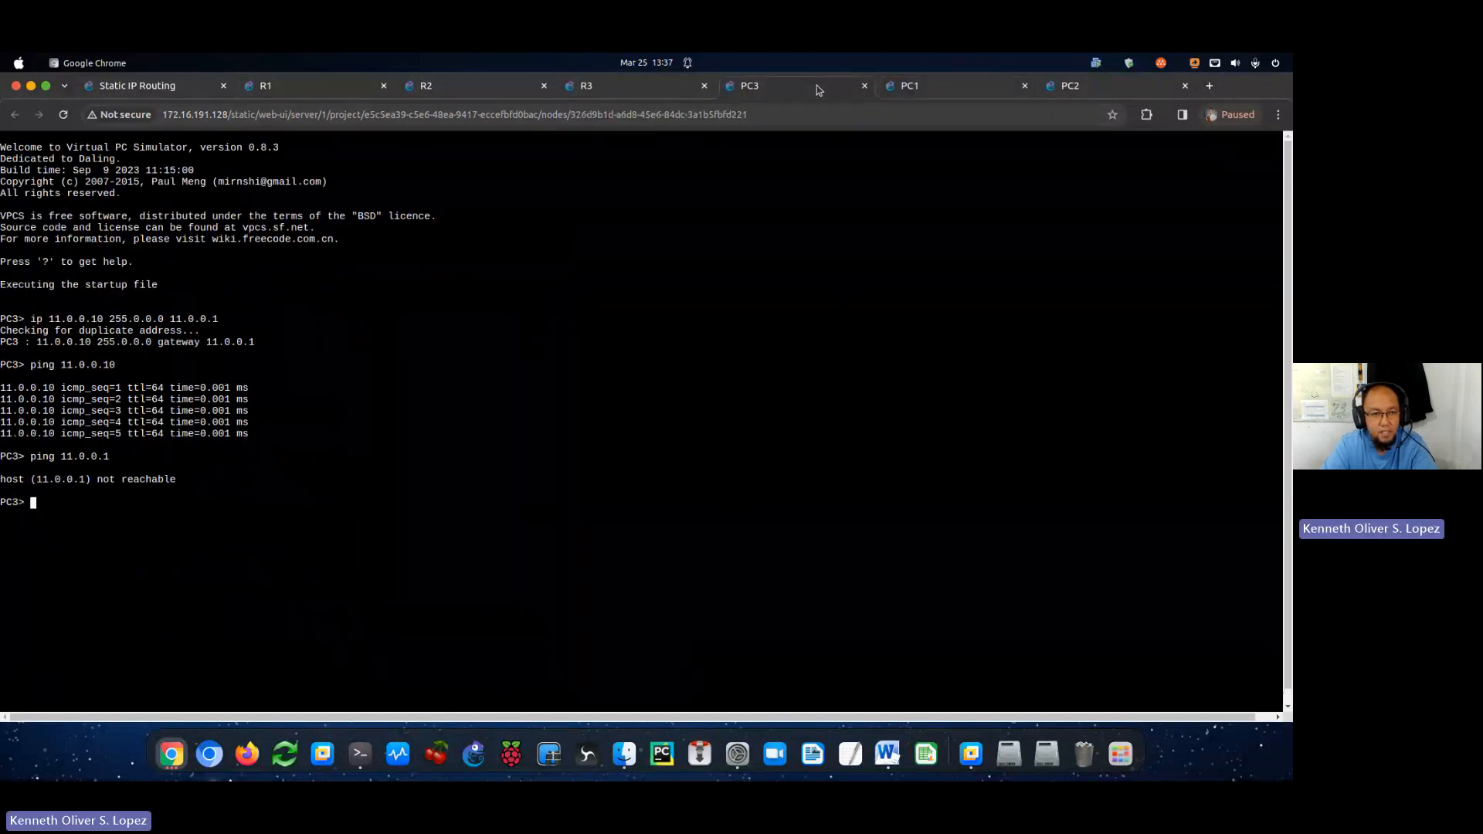
click(157, 93)
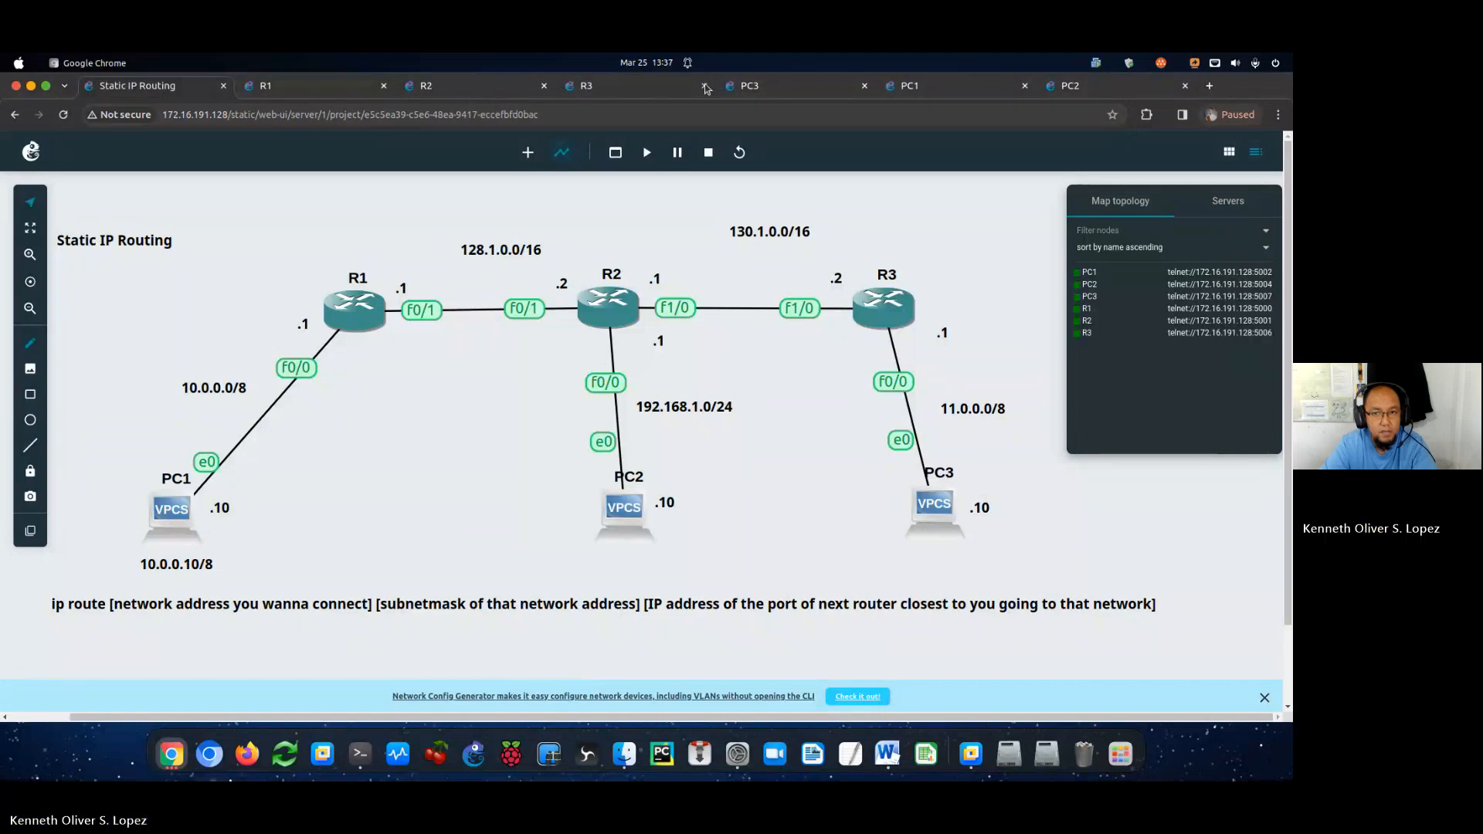
click(796, 80)
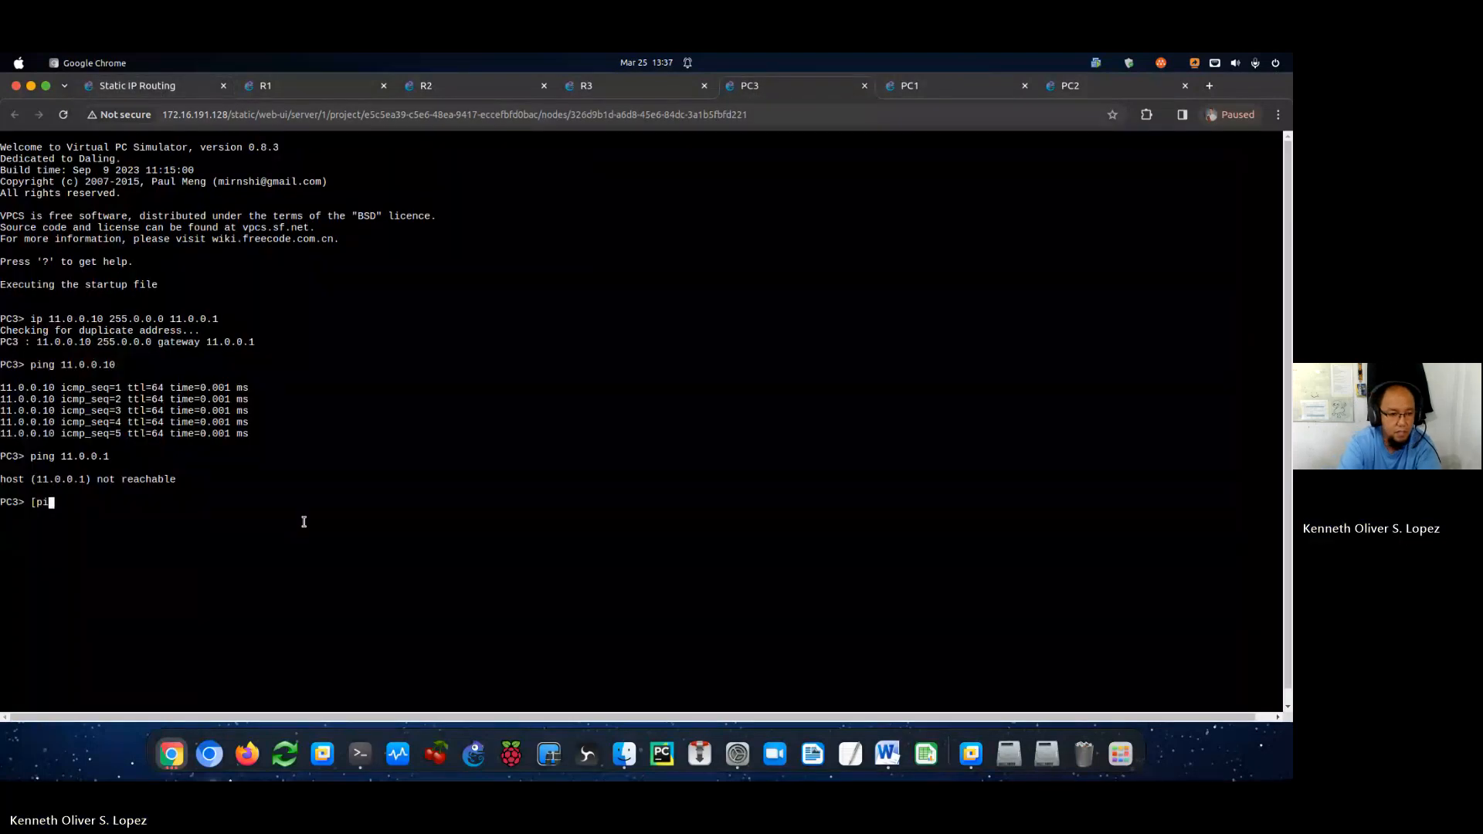
text(ping )
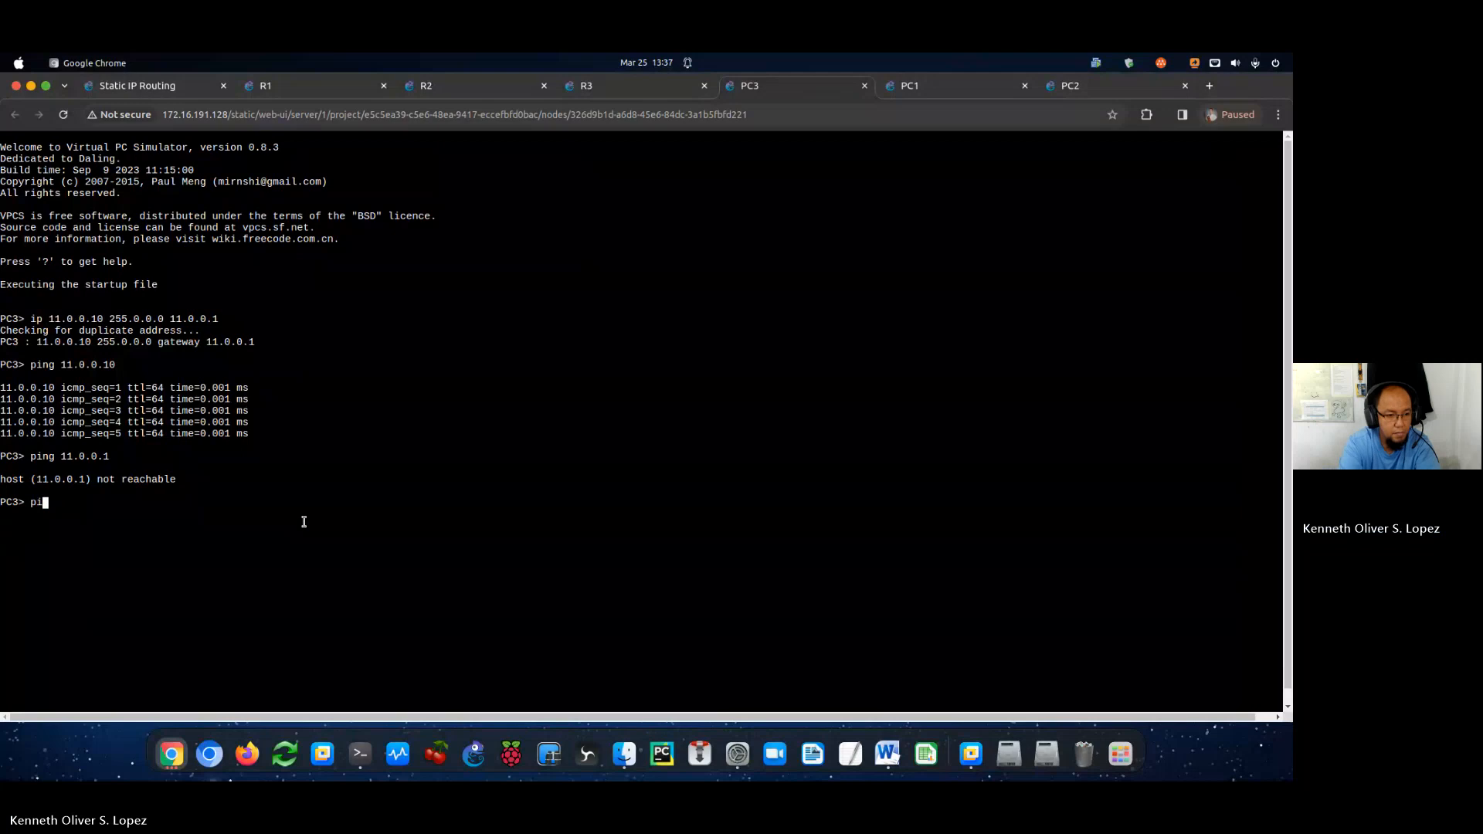
text(1)
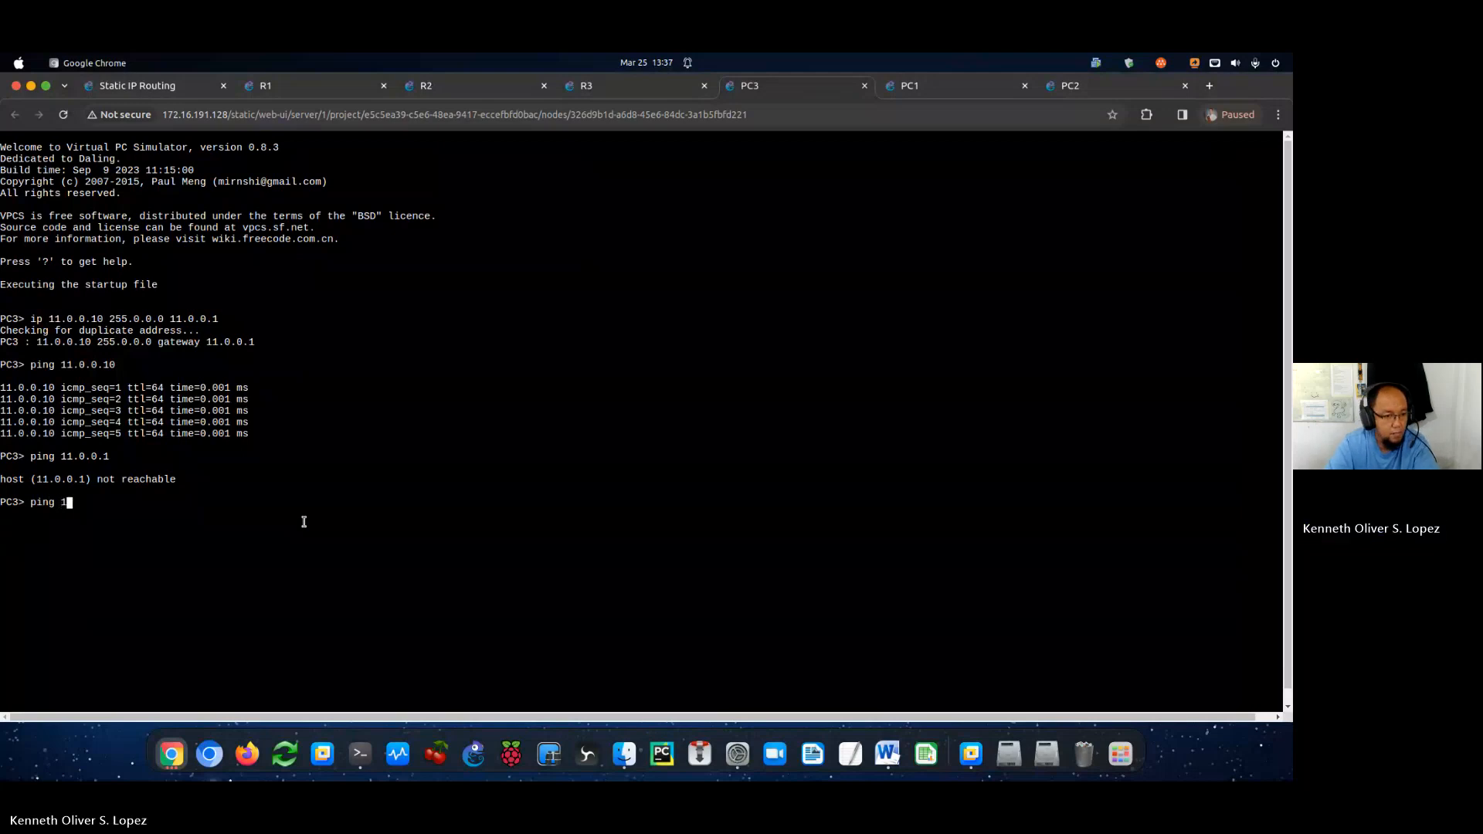
text(0.0.0.10)
key(Return)
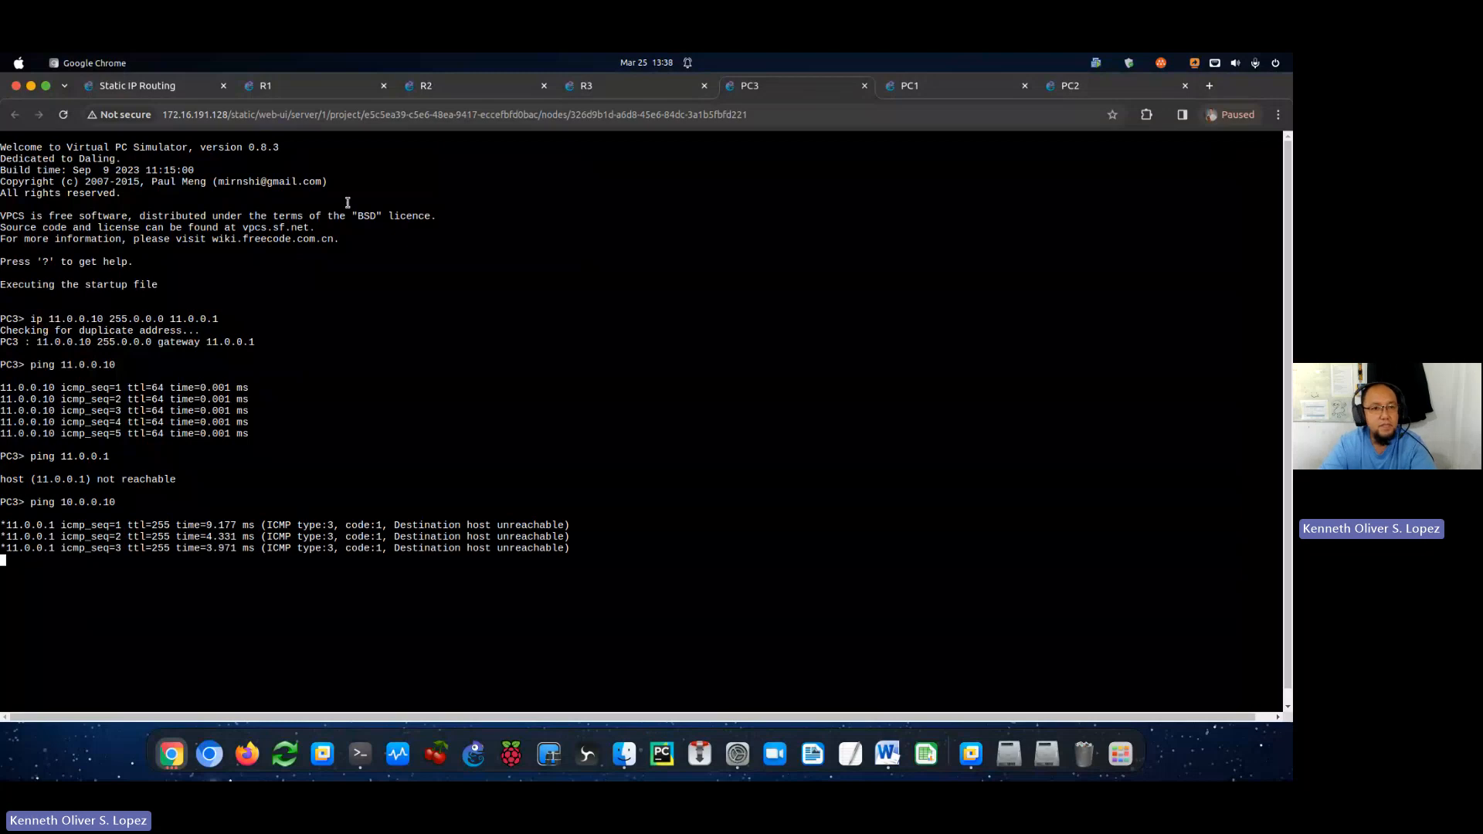
Compare the routing tables of R1 and R2 with the topology to find R2's missing network, ending on R2's console.
click(340, 91)
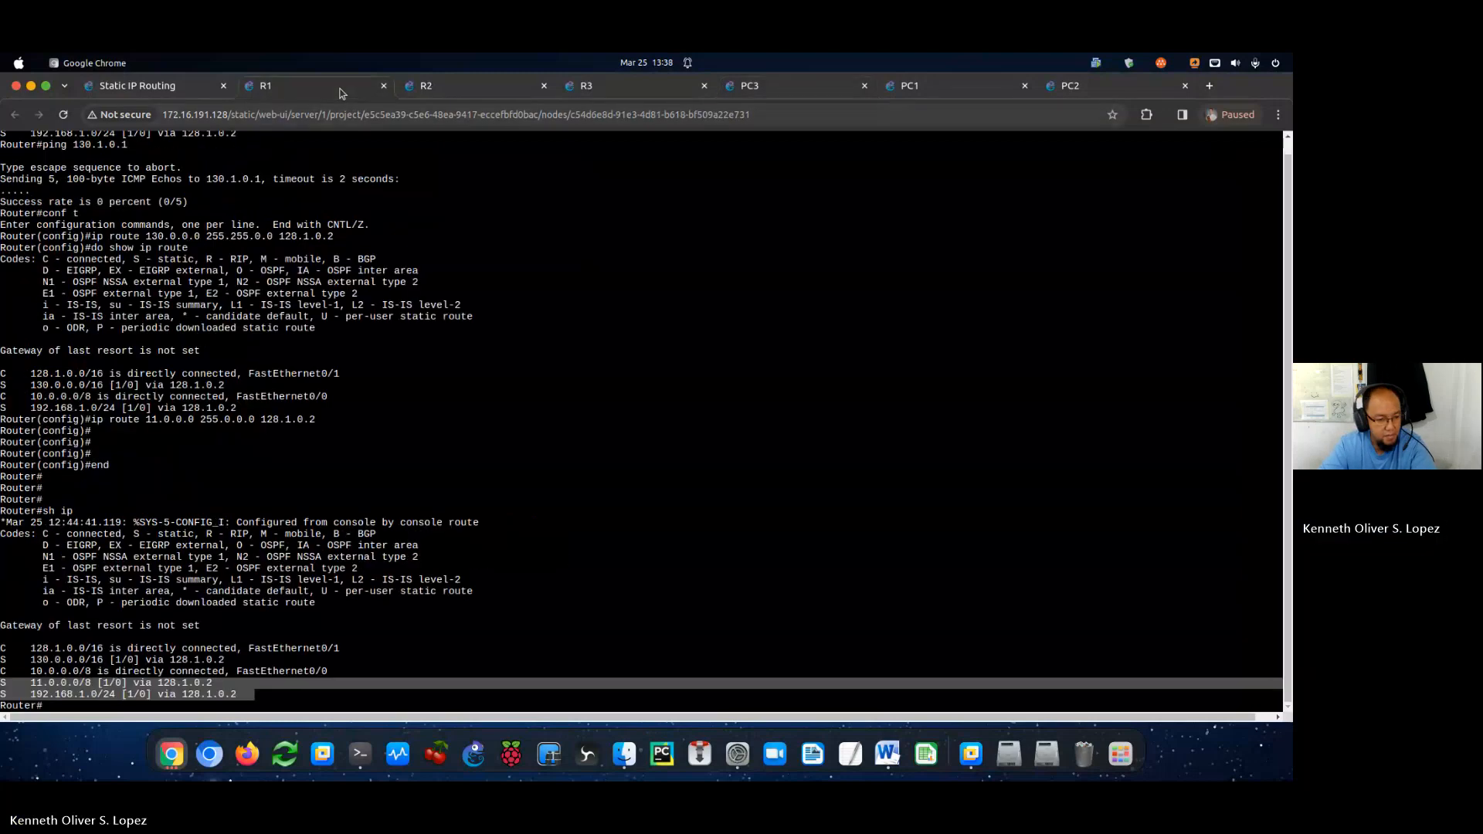
click(429, 89)
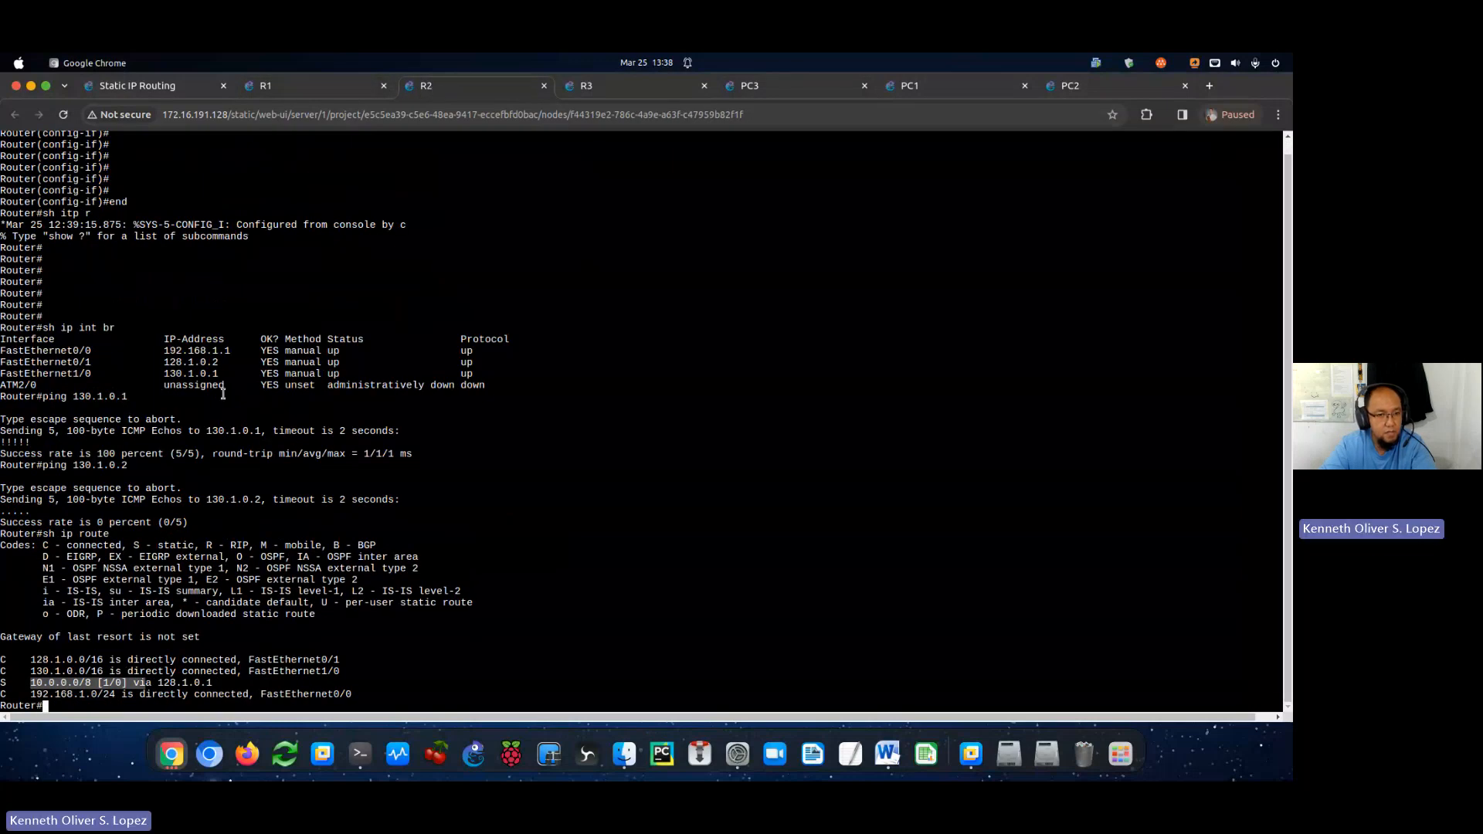
click(214, 682)
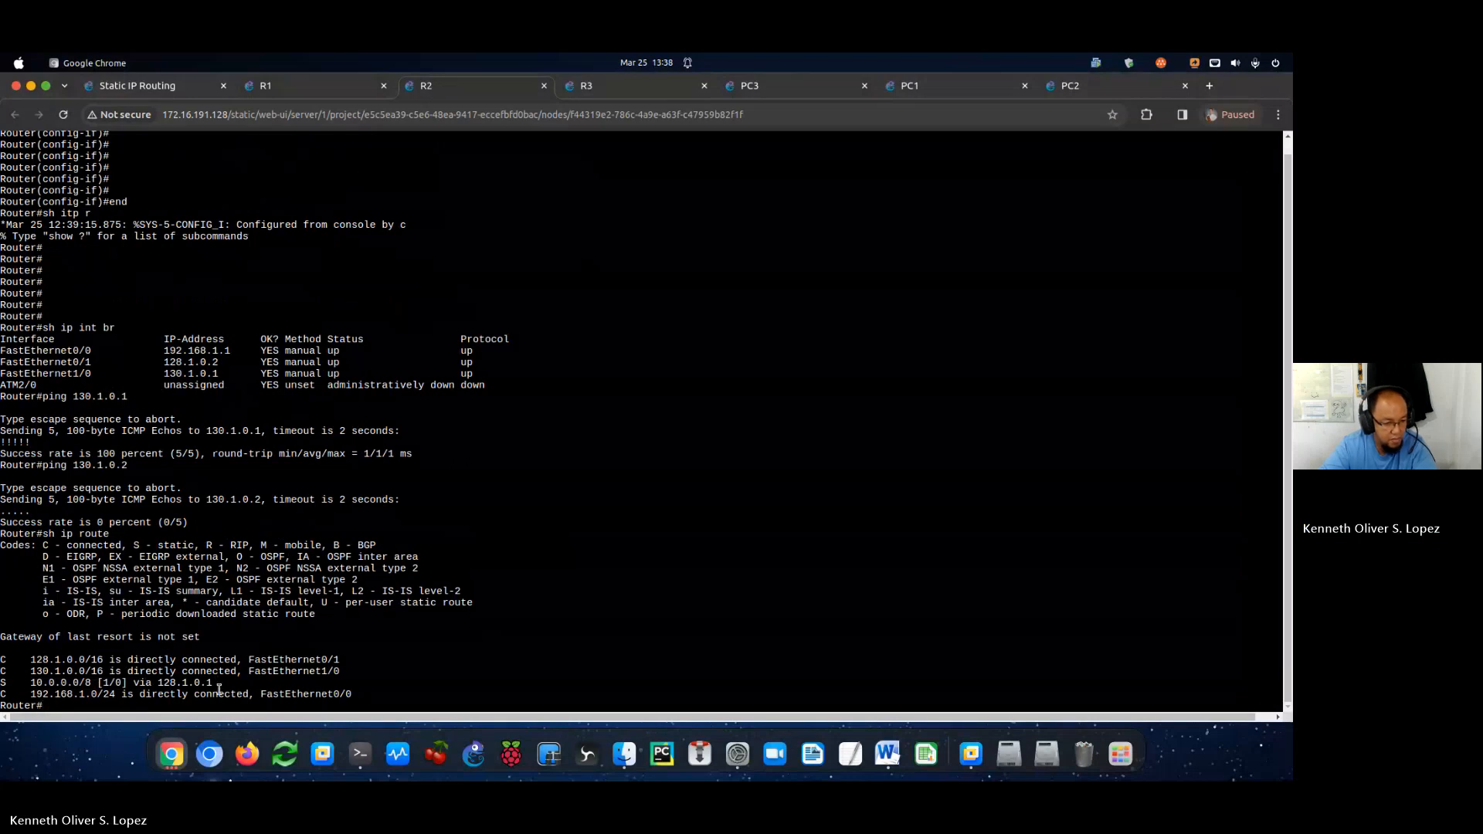
click(105, 87)
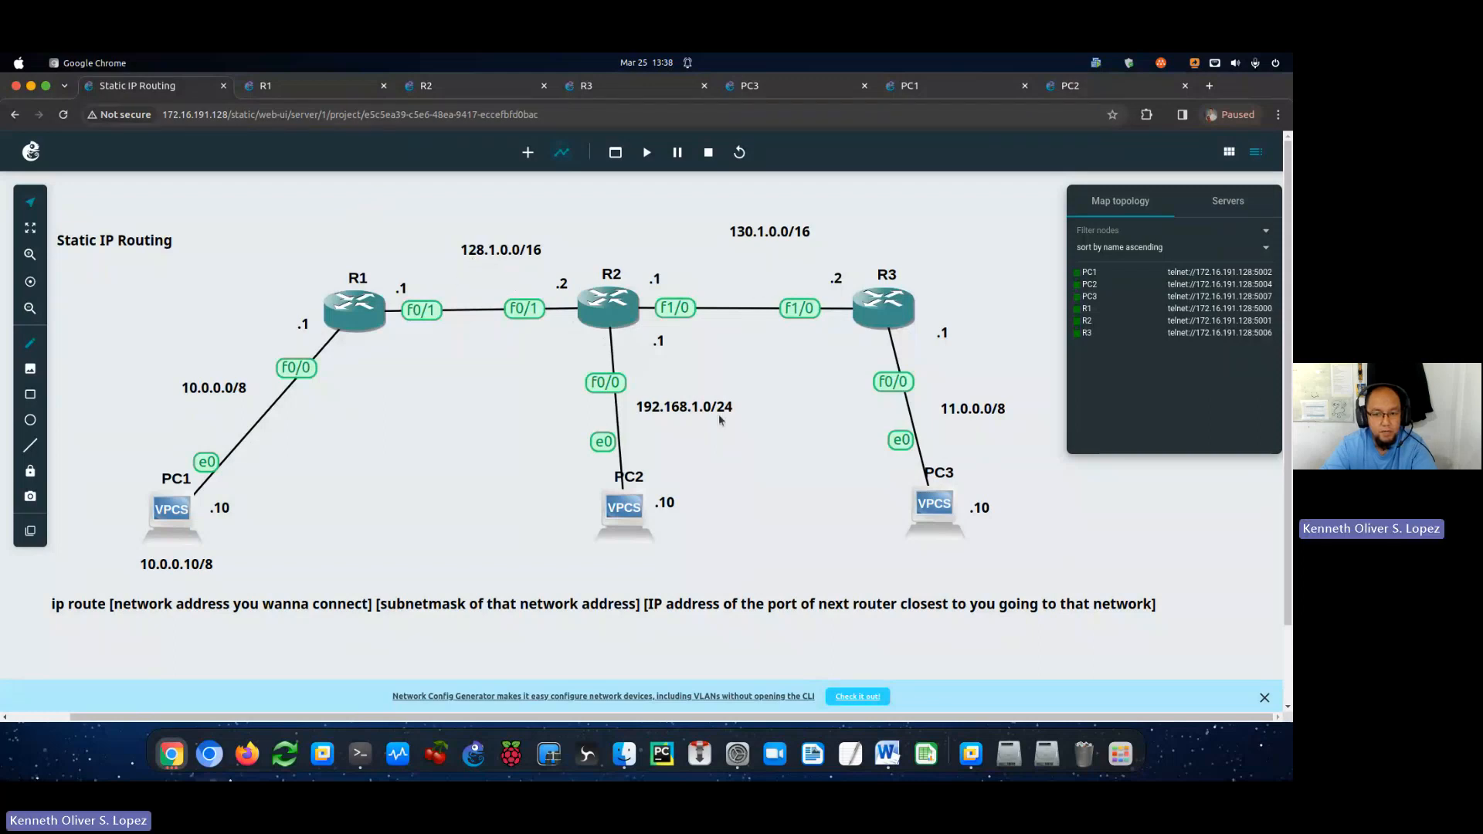
click(433, 87)
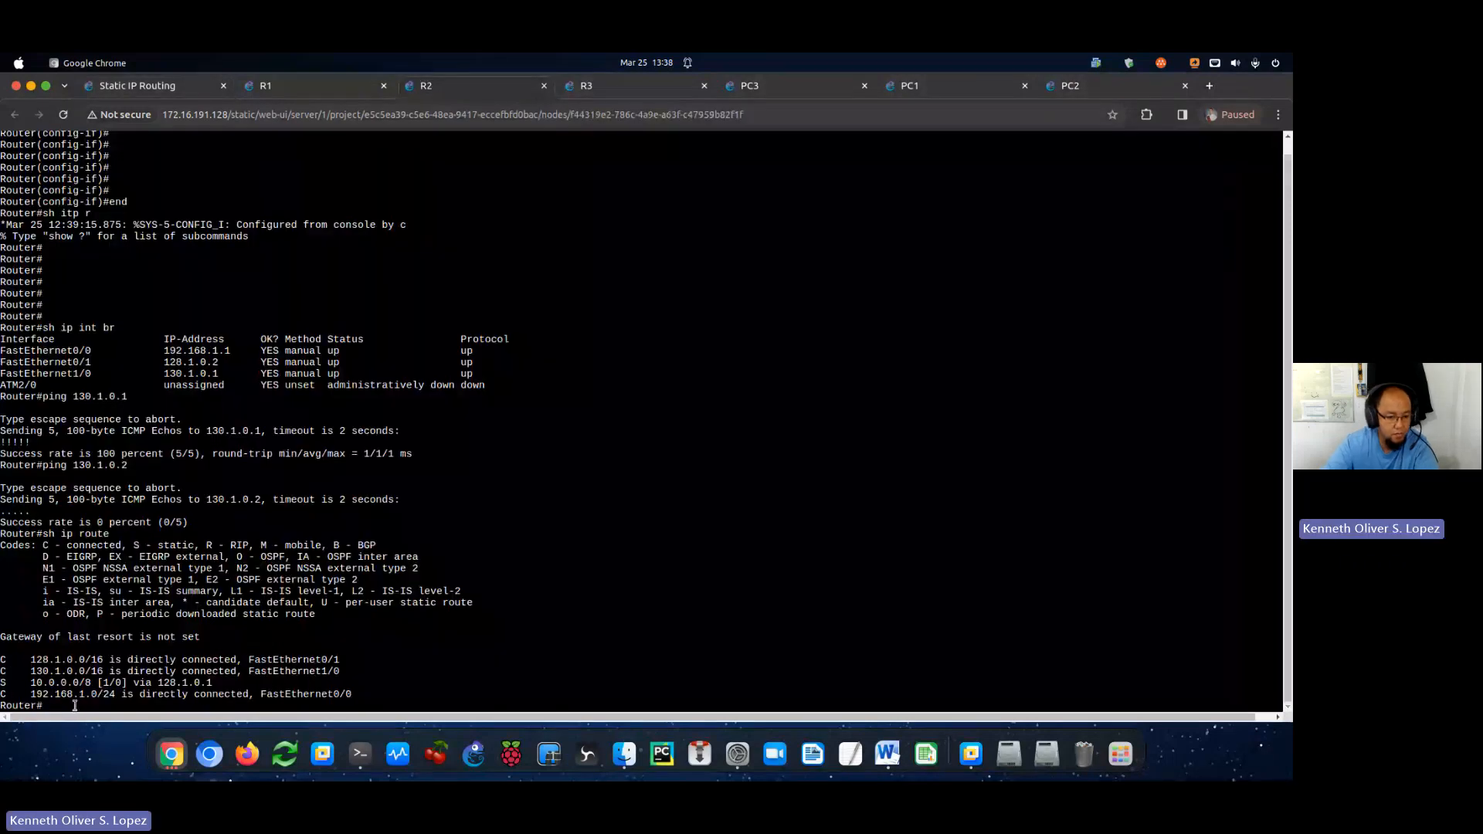
text(ip route)
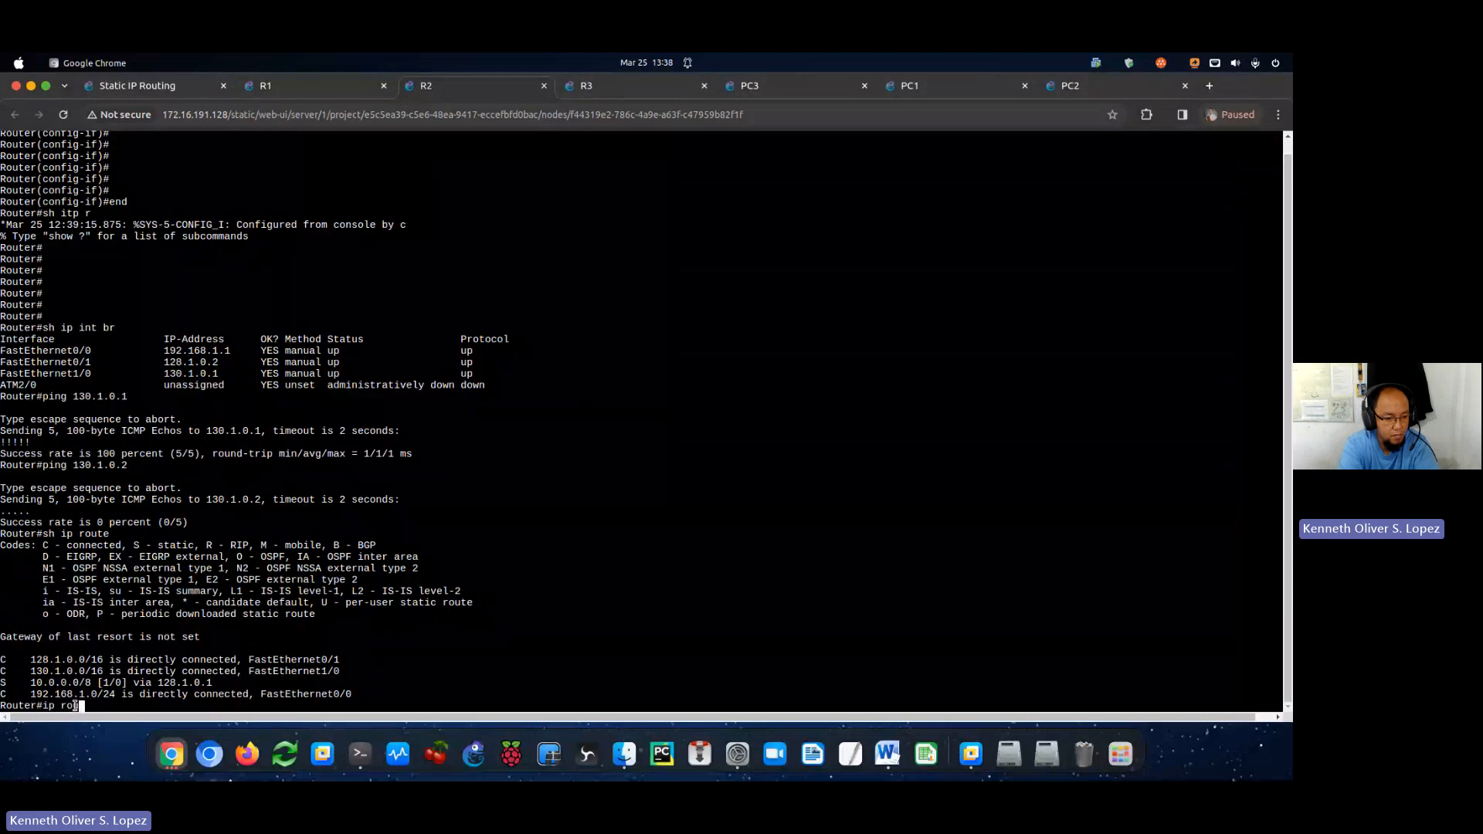
key(BackSpace)
key(BackSpace)
key(BackSpace)
key(BackSpace)
key(BackSpace)
key(BackSpace)
key(BackSpace)
key(BackSpace)
Enter configuration mode on R2 and try to add a static route to 11.0.0.0 255.0.0.0 via 130.1.0.1.
text(conf t)
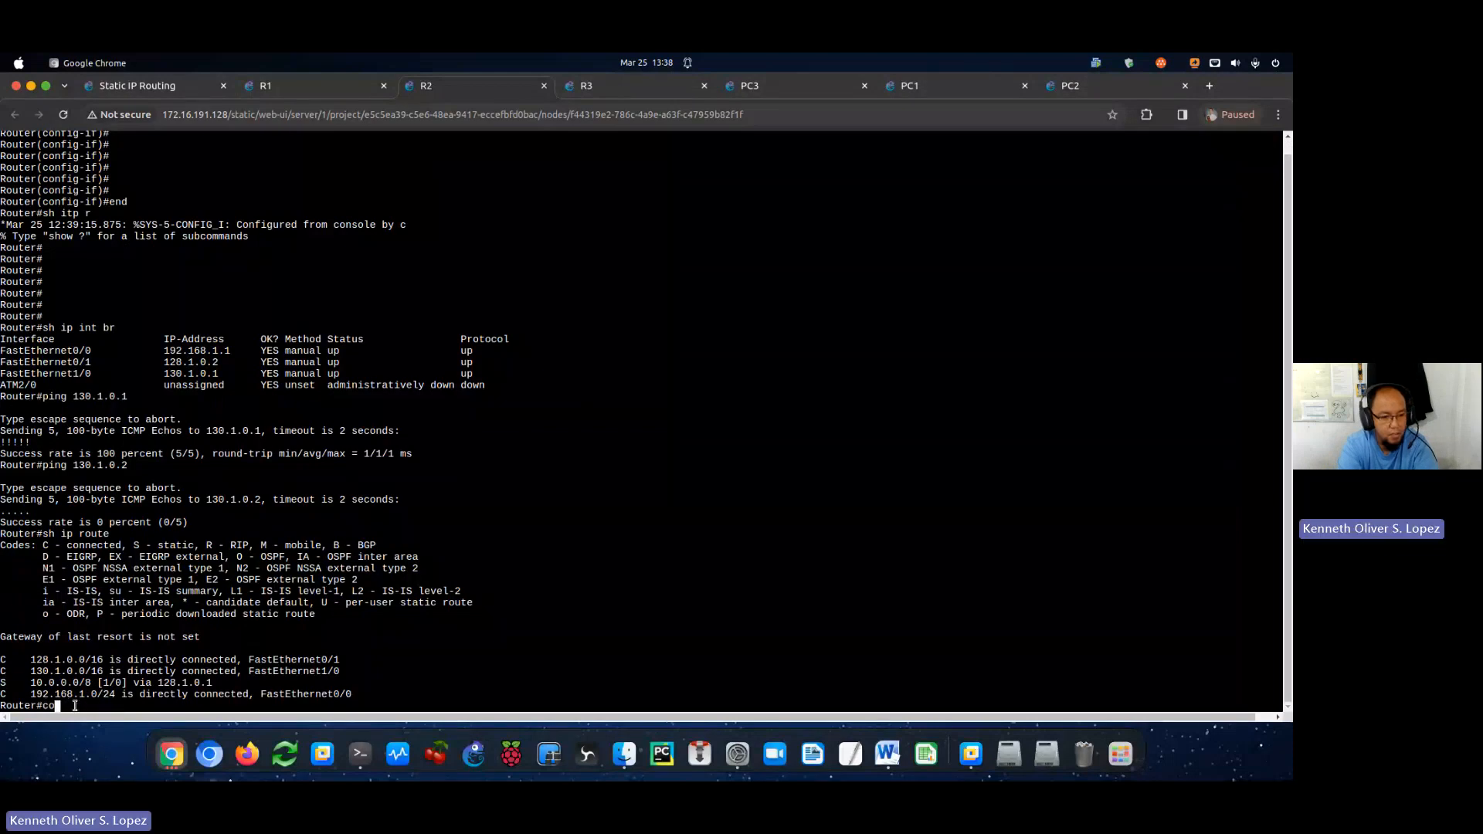
key(Return)
text(ip route 11)
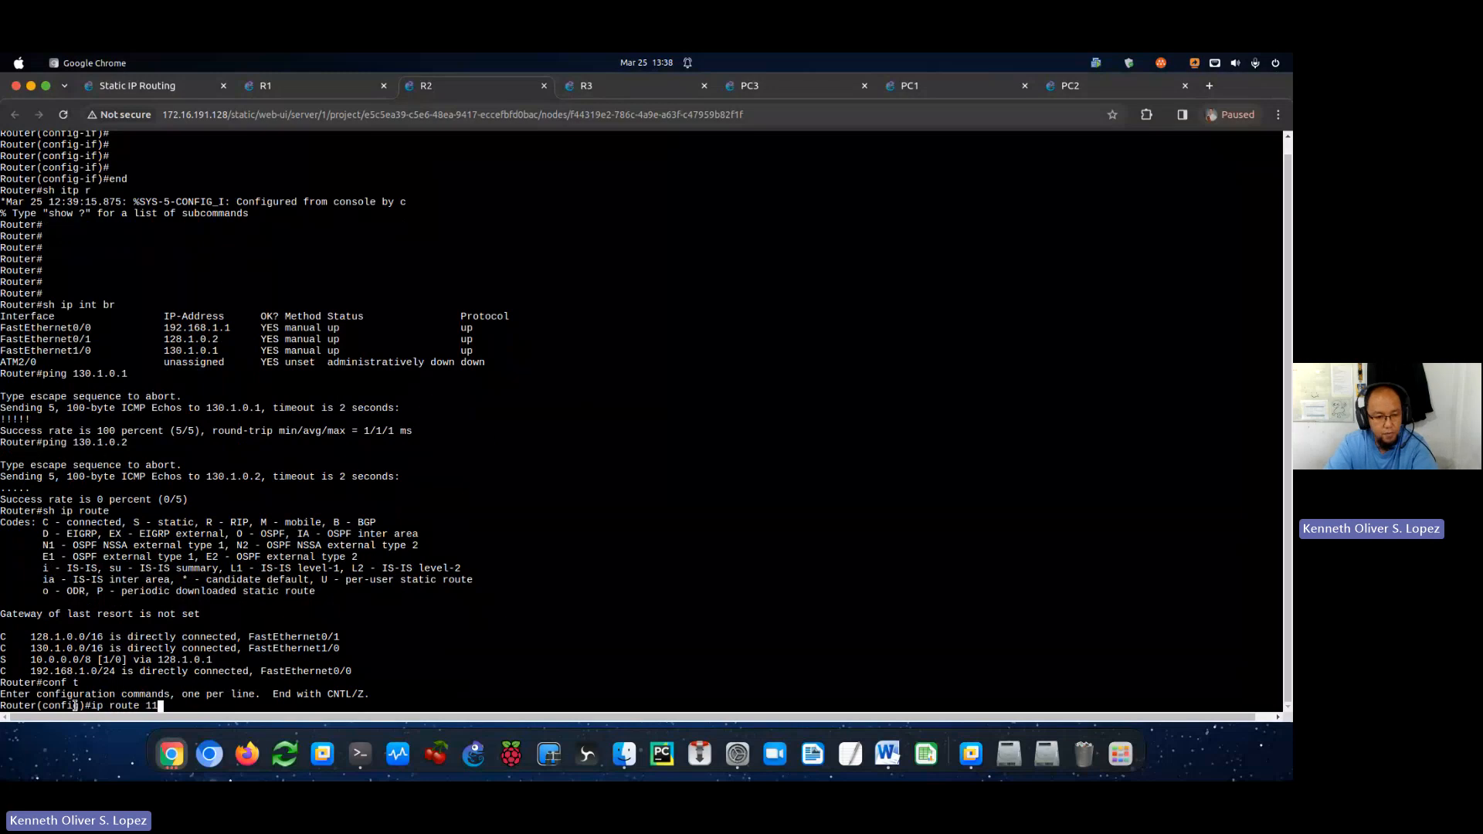
text(.0.0.0 255.0.0.0)
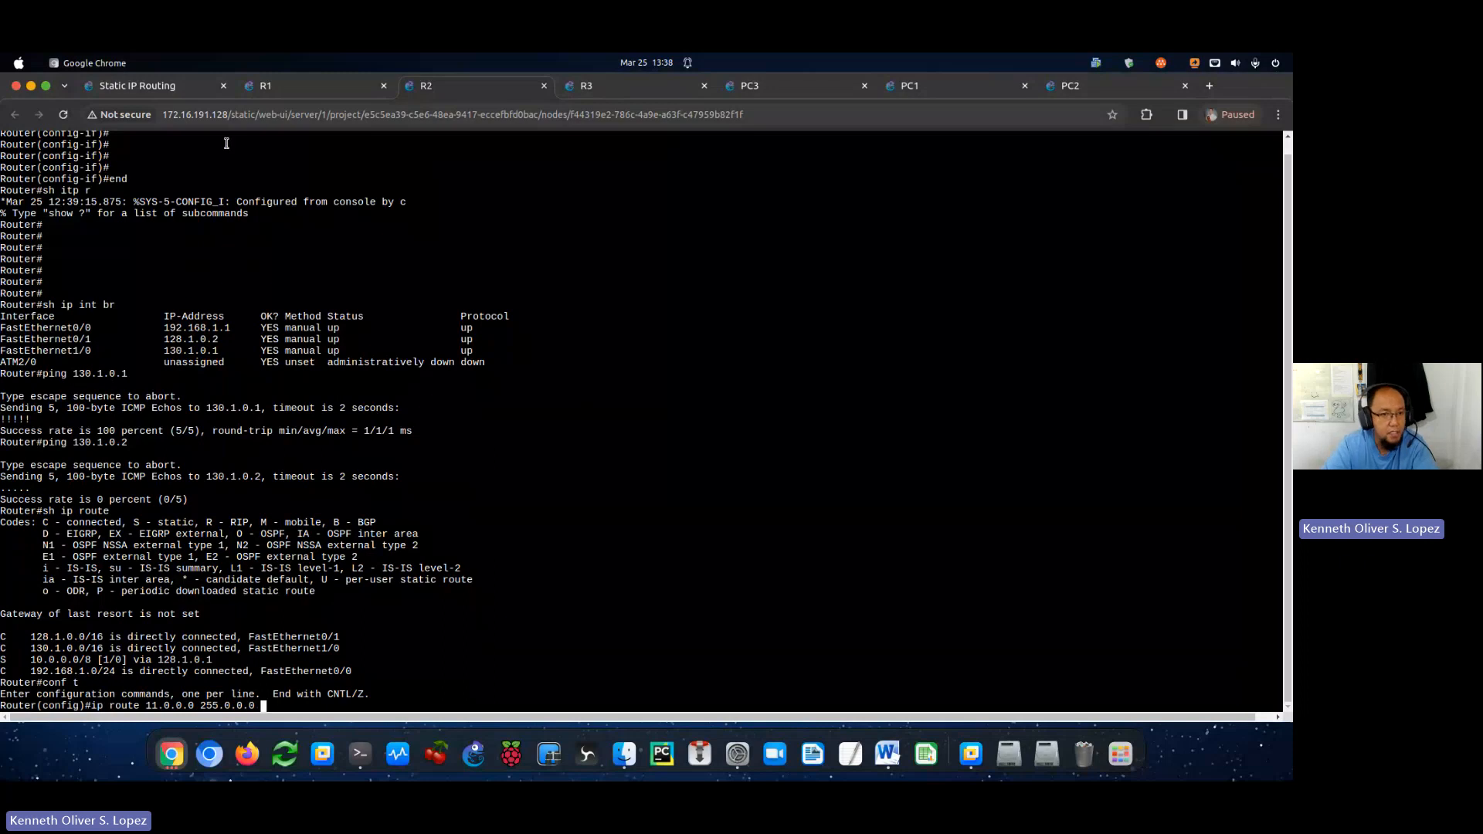
click(176, 87)
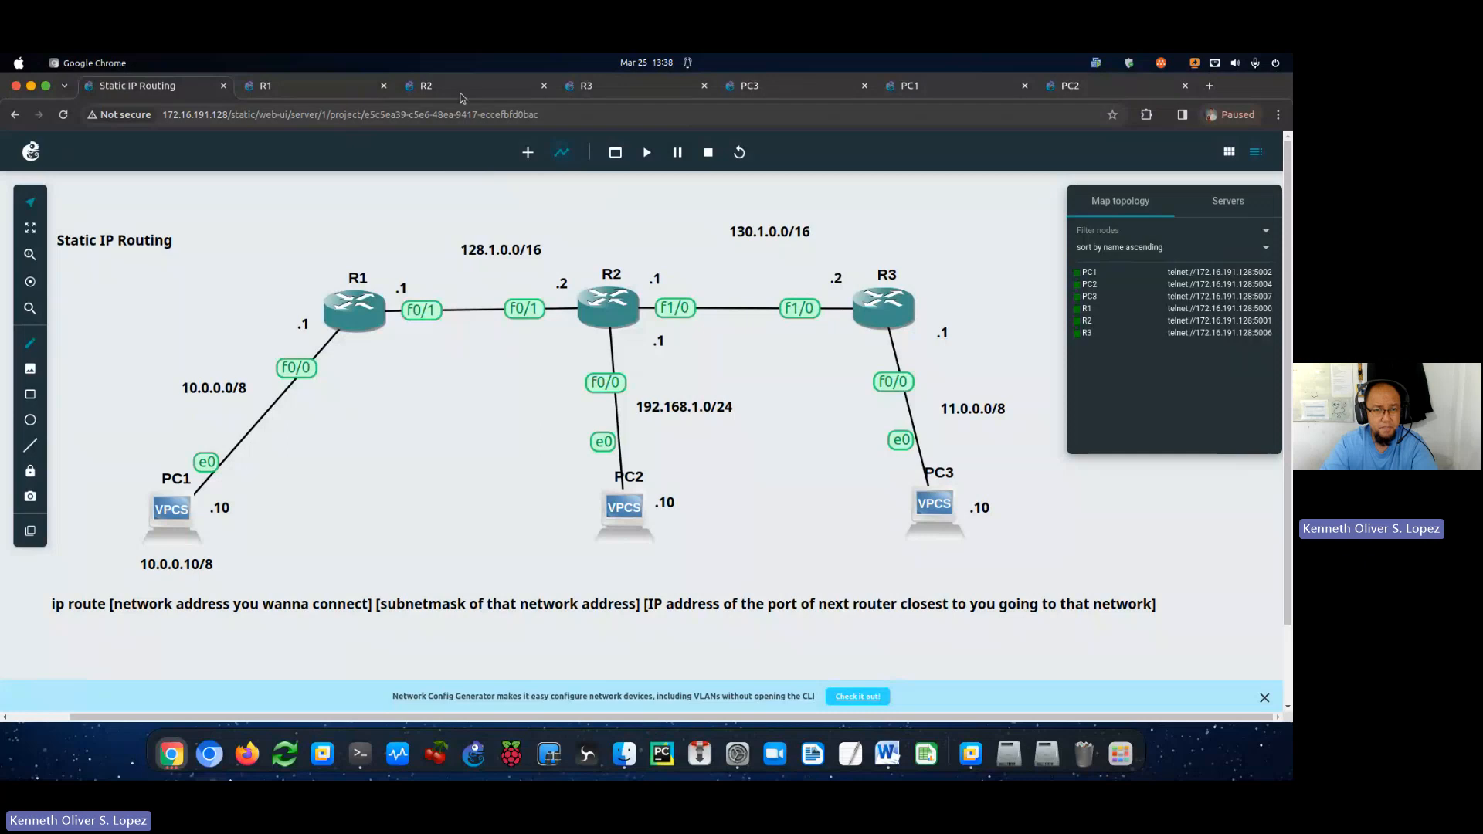
click(460, 93)
text(13)
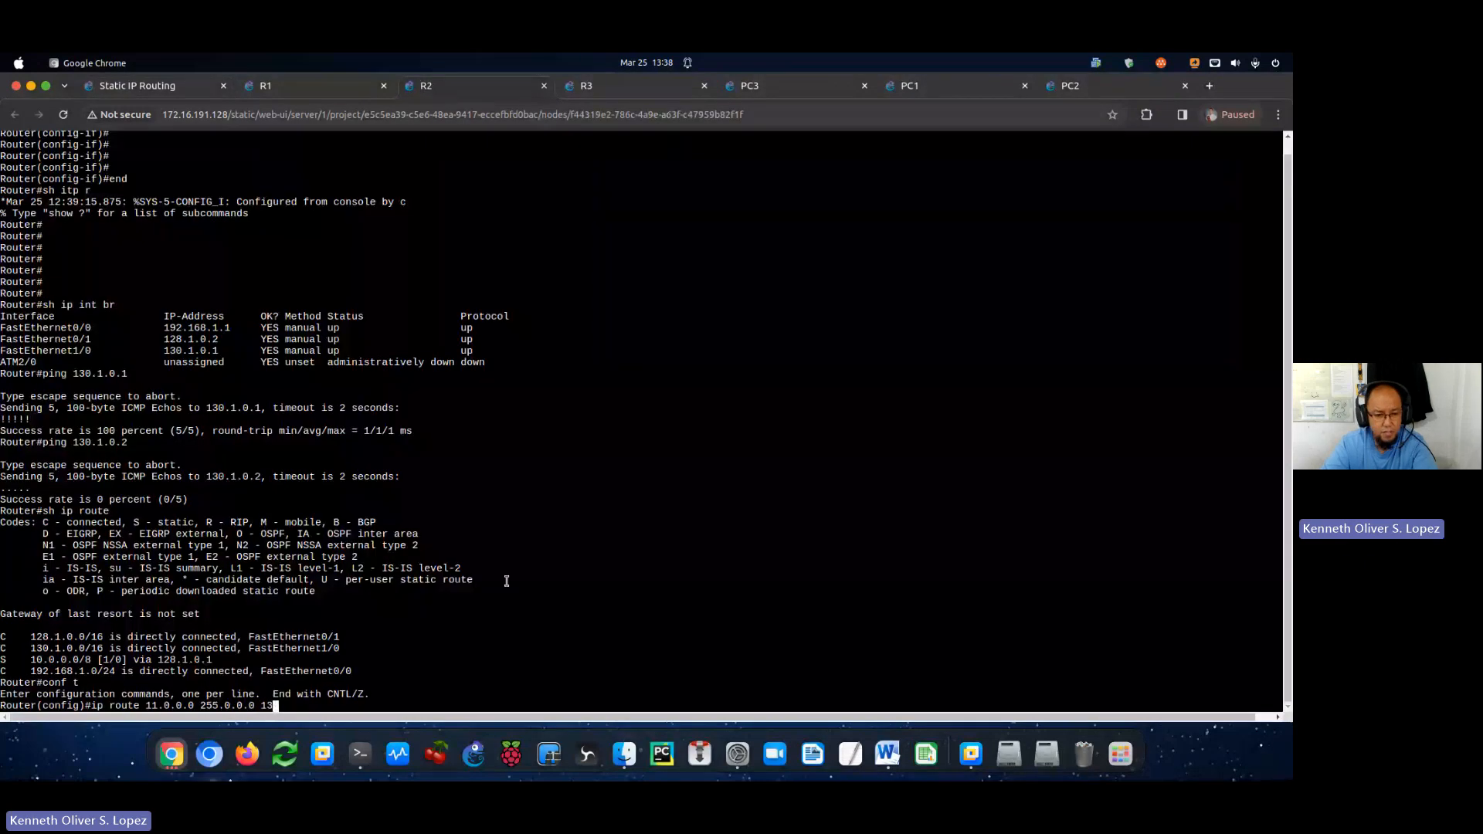
text(0.1.0.1)
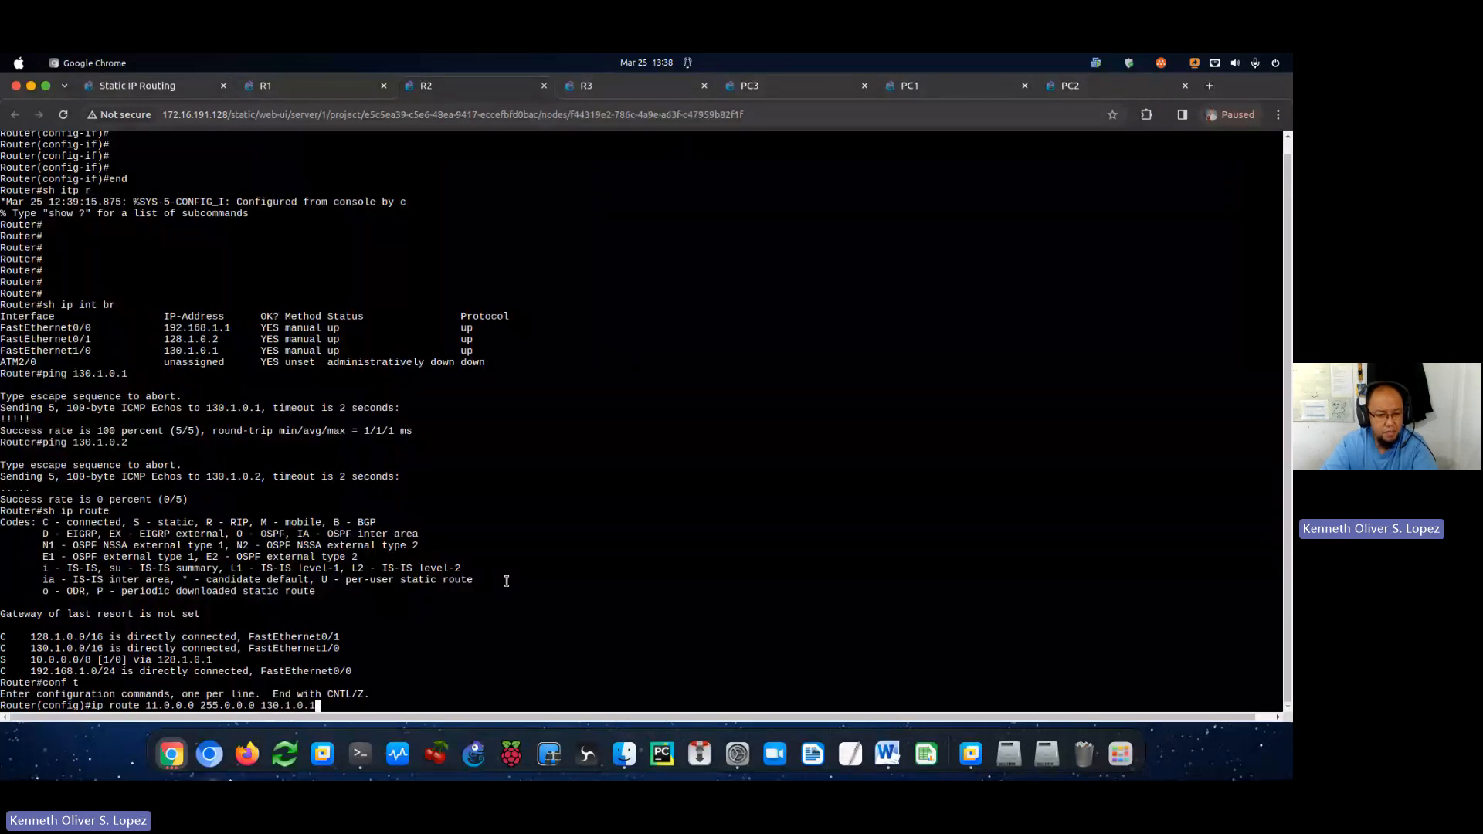
key(Return)
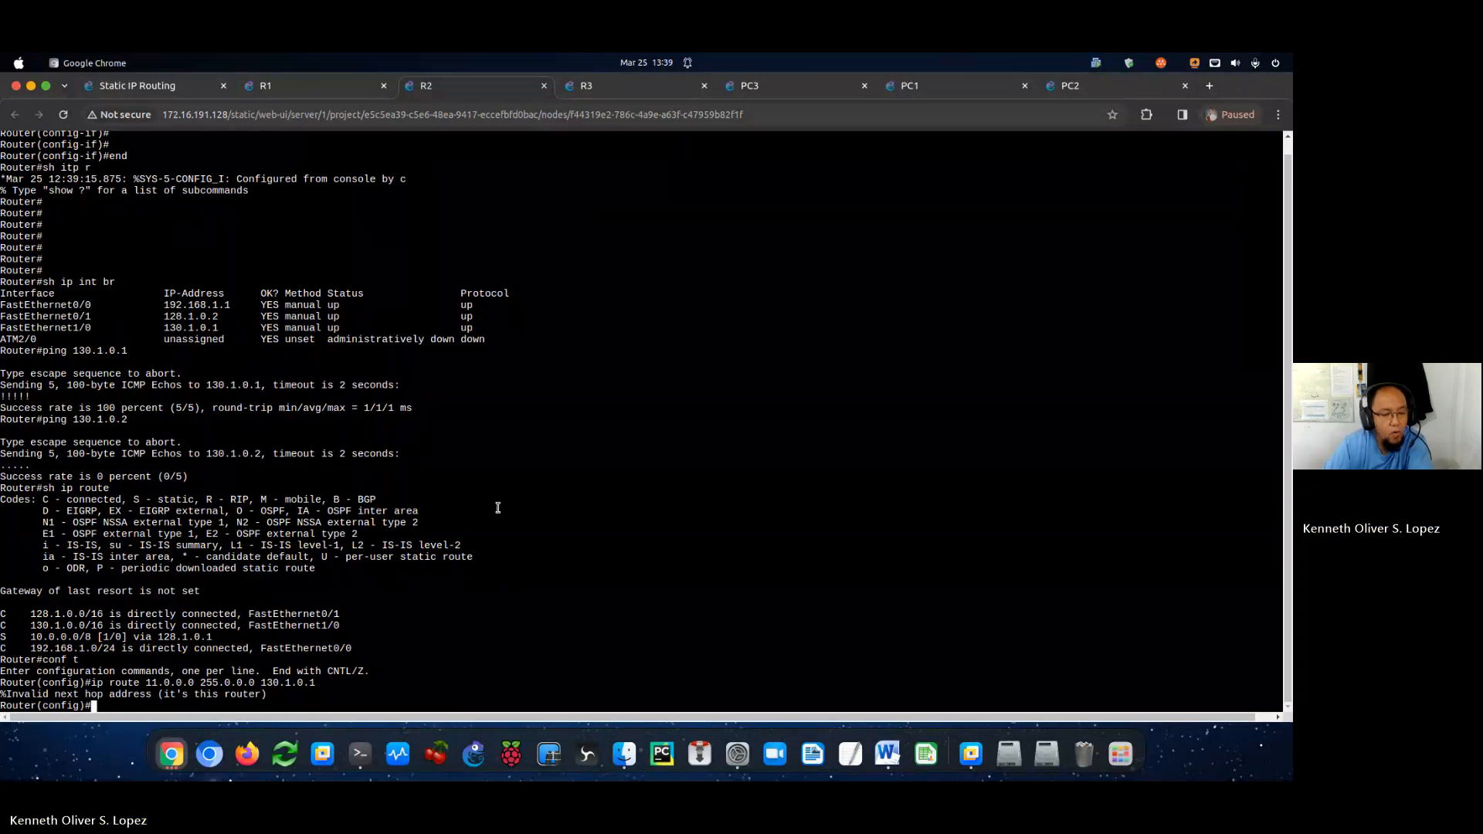
Check R3's next-hop address in the topology and add a static route on R2 to 11.0.0.0 255.0.0.0 via 130.1.0.2.
drag(320, 685, 310, 684)
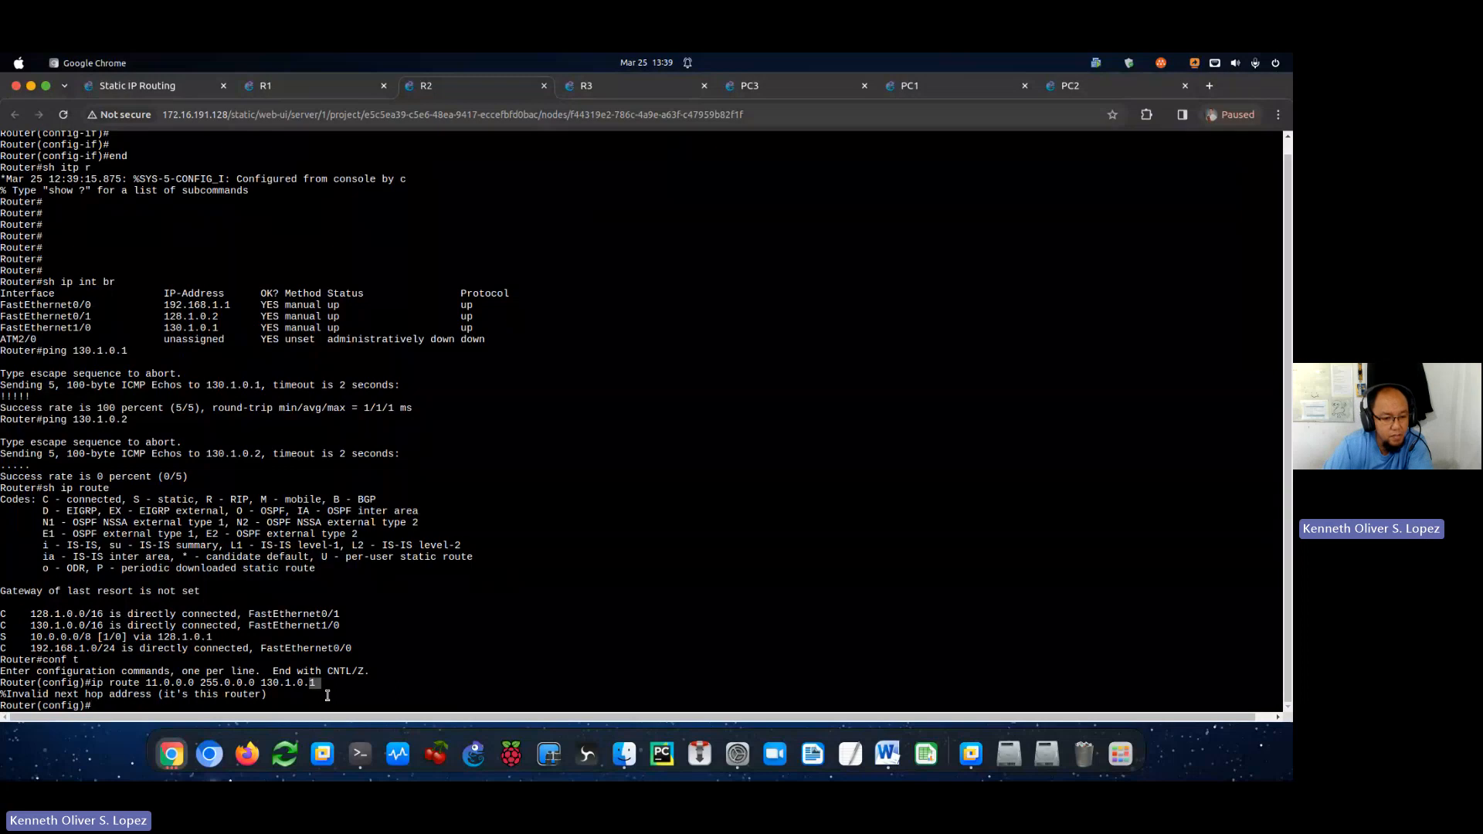
click(329, 695)
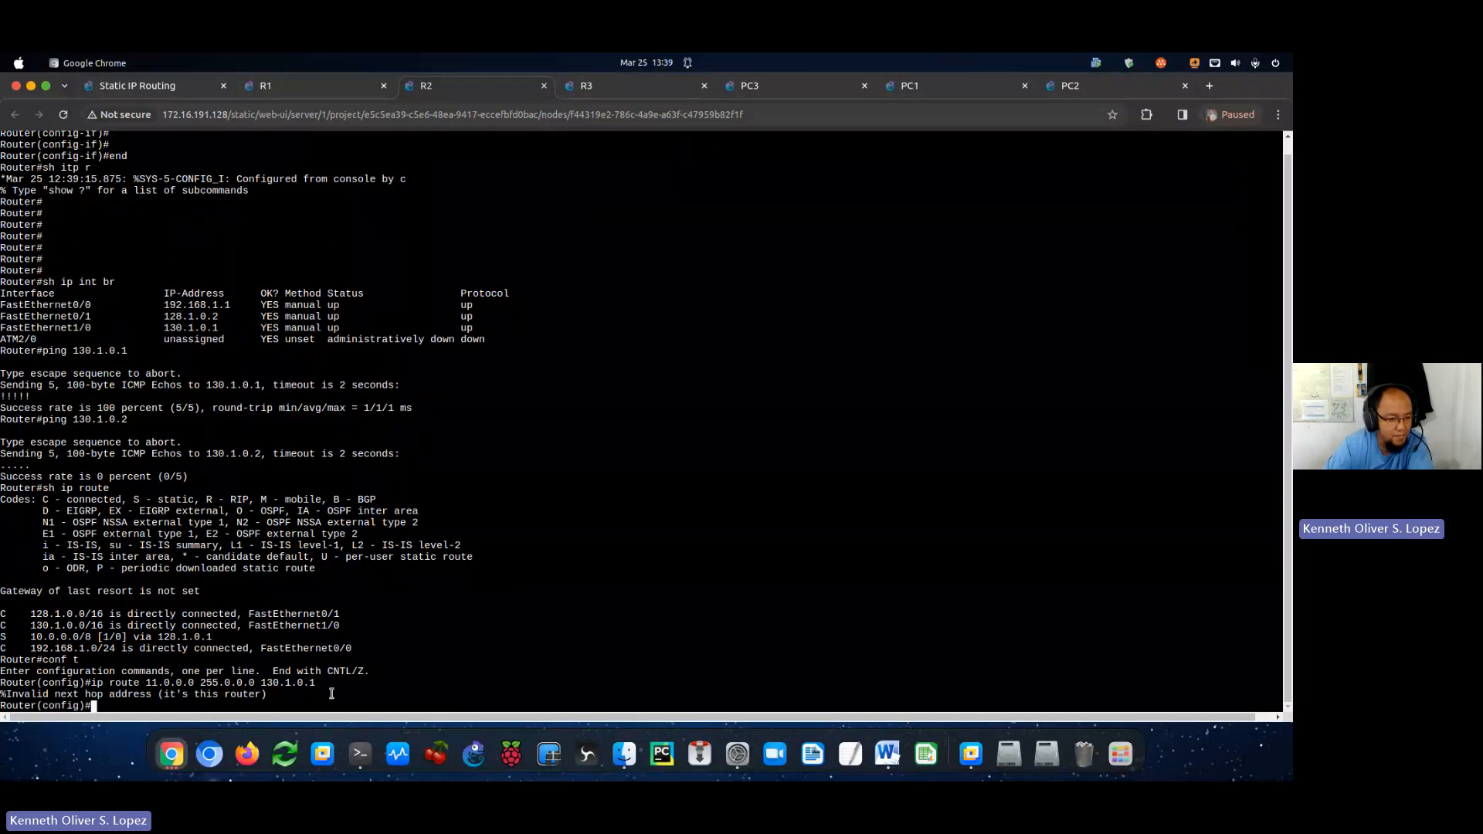
key(Up)
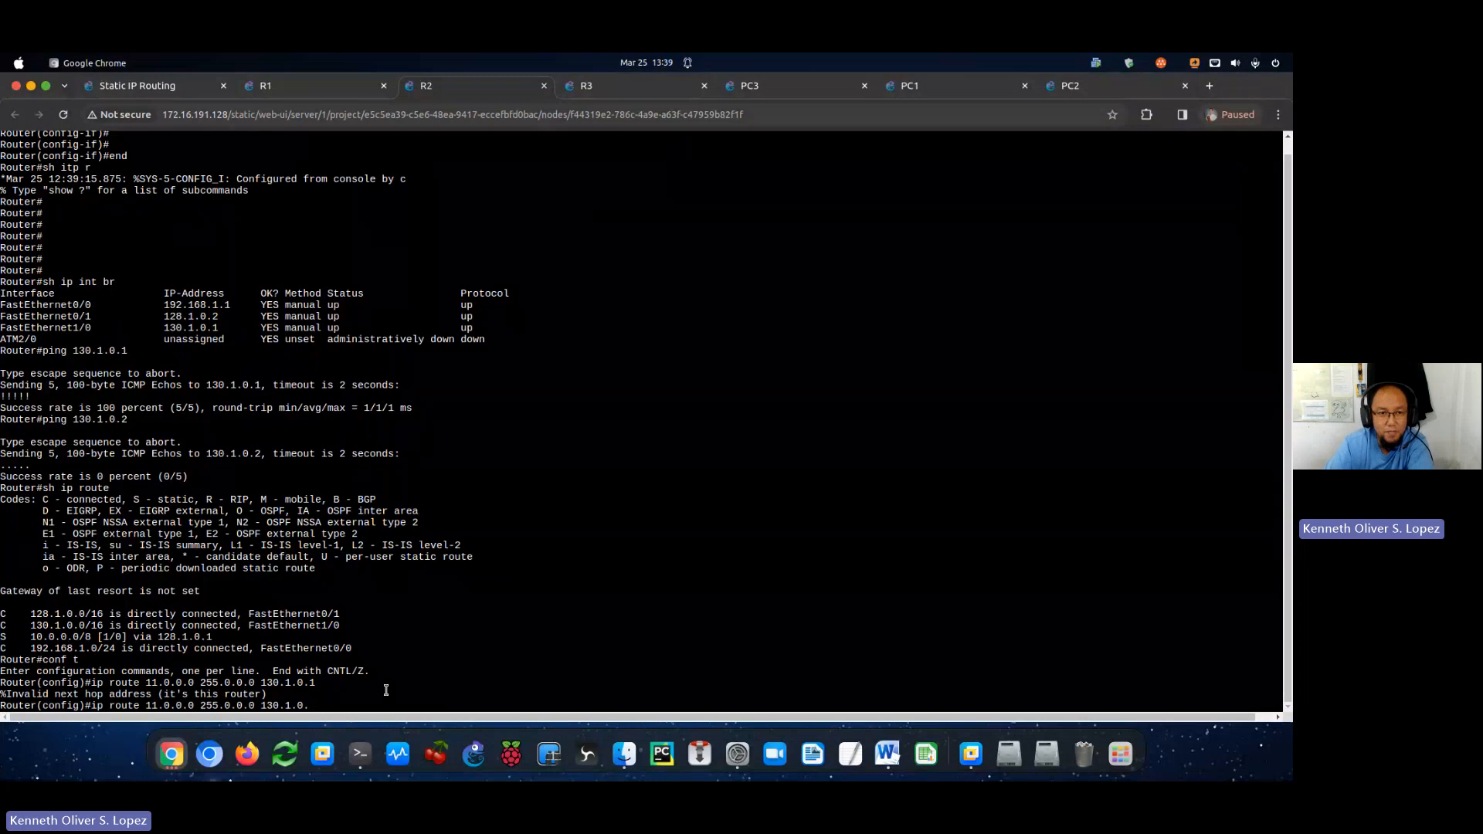
click(168, 91)
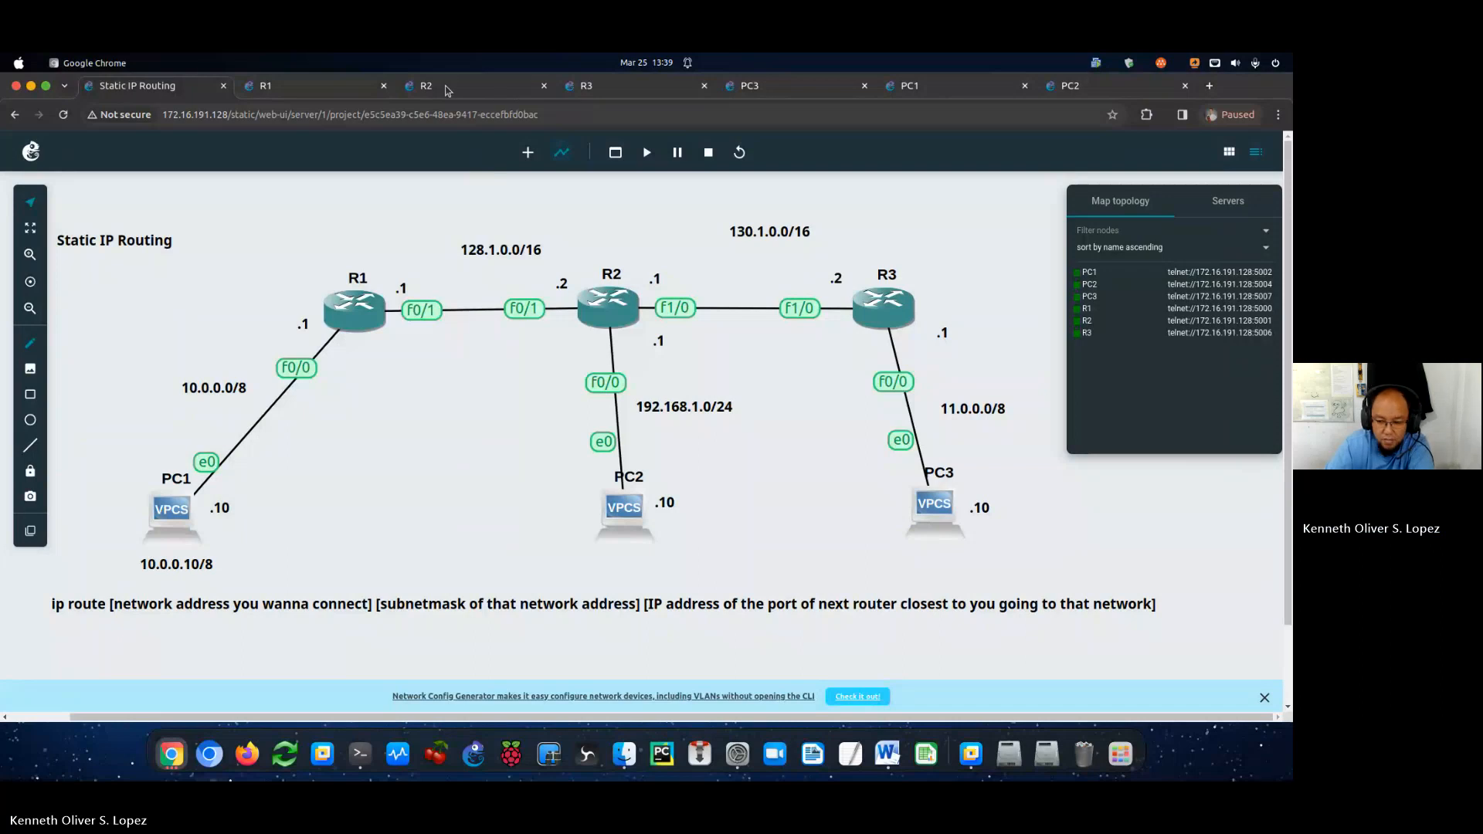
click(446, 91)
key(Return)
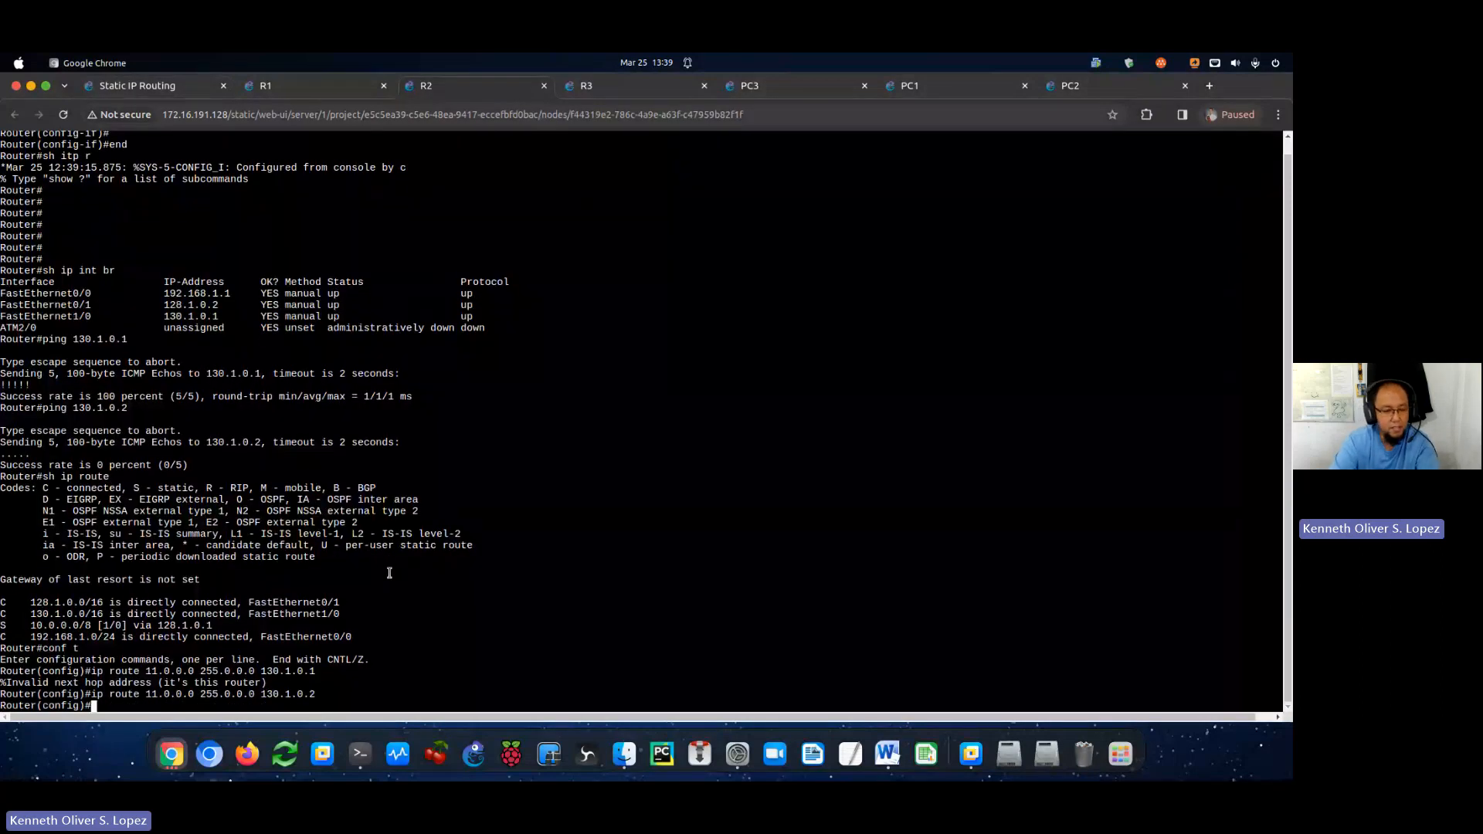
Leave configuration mode on R2 and display its routing table to check the static routes.
key(Return)
key(Return)
key(Return)
text(end)
key(Return)
key(Return)
key(Return)
key(Return)
key(Return)
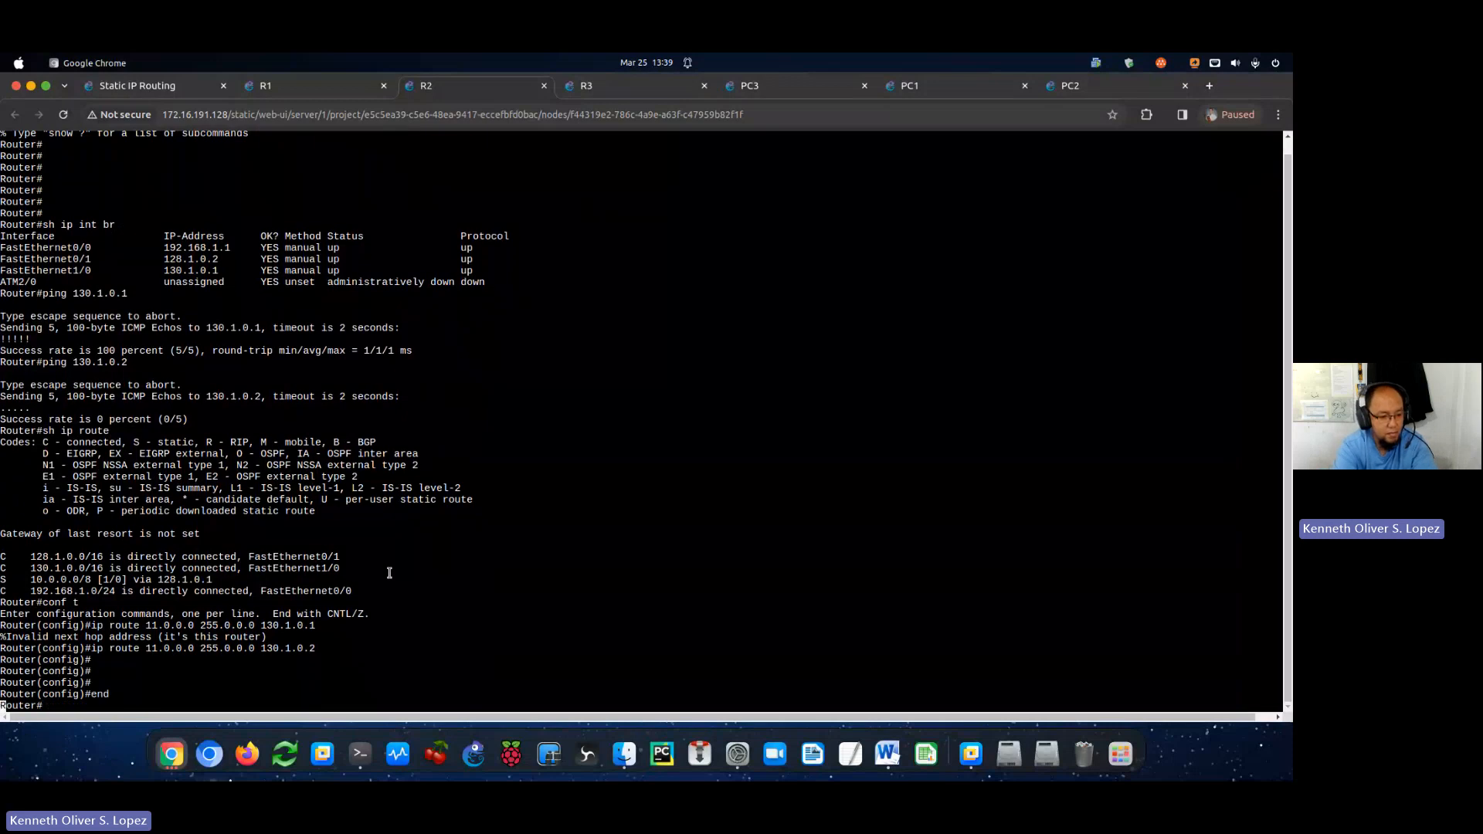
text(show ip route)
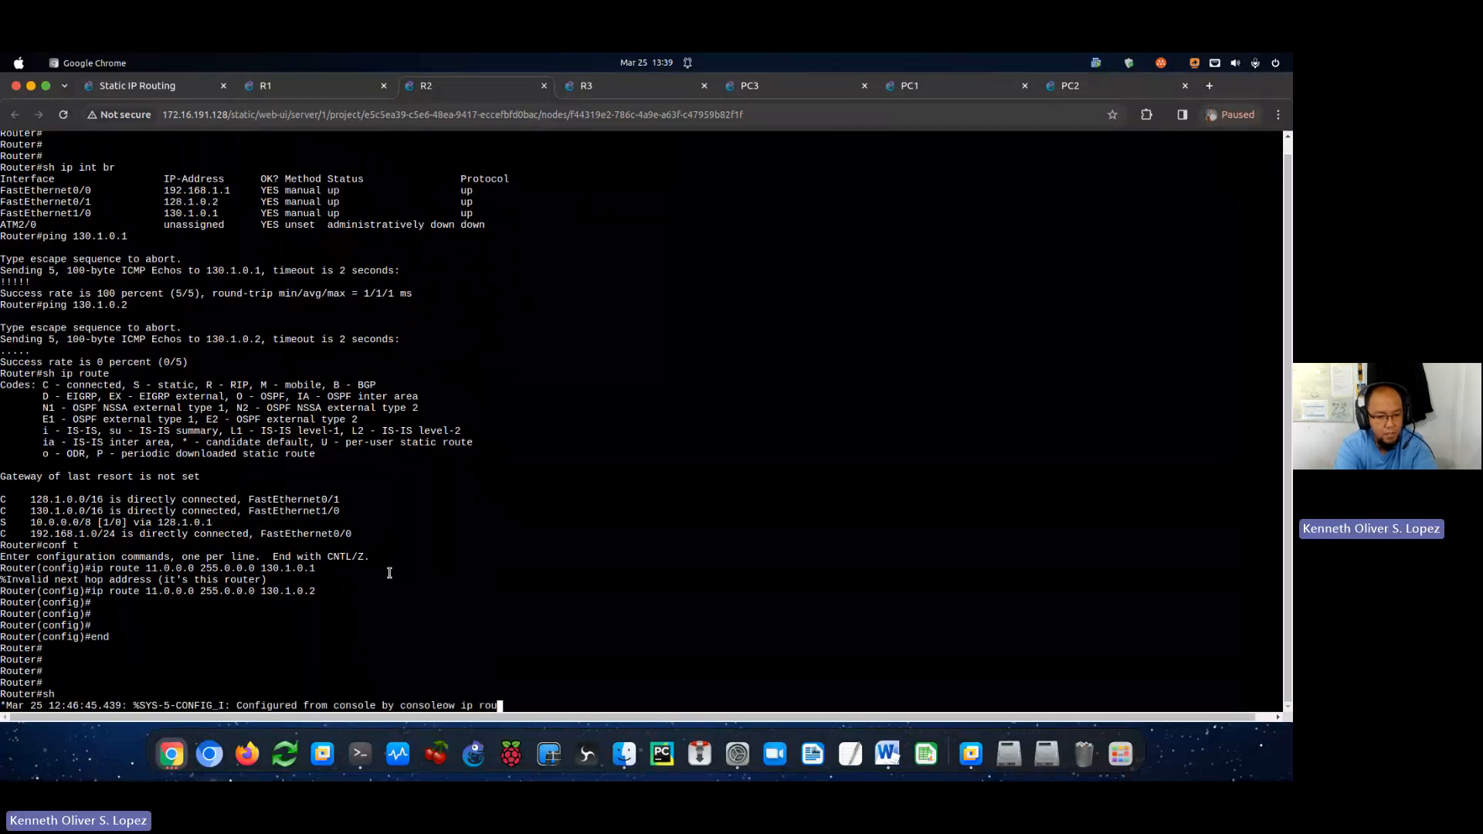
key(Return)
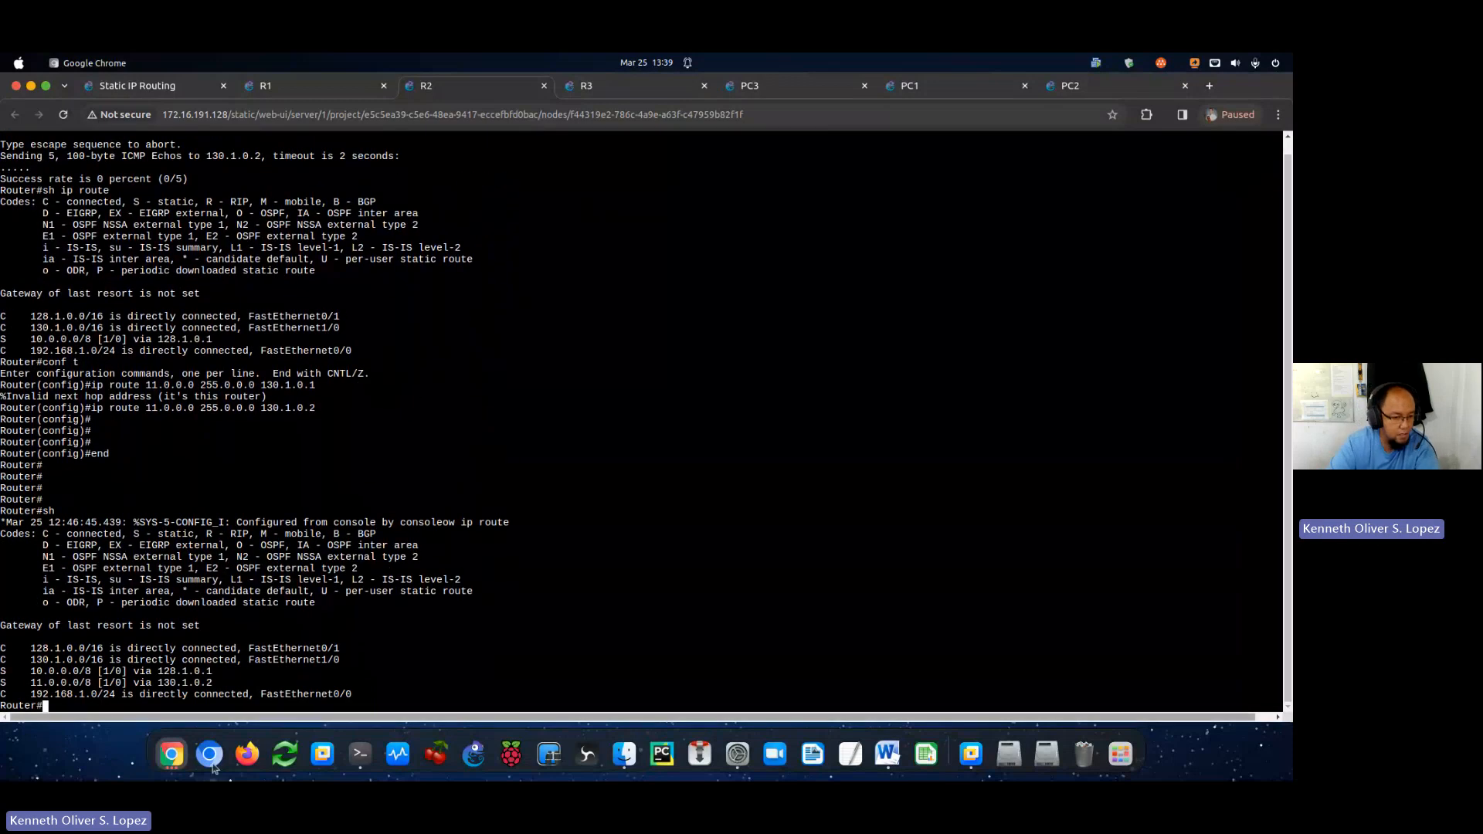
drag(215, 684, 3, 665)
click(115, 678)
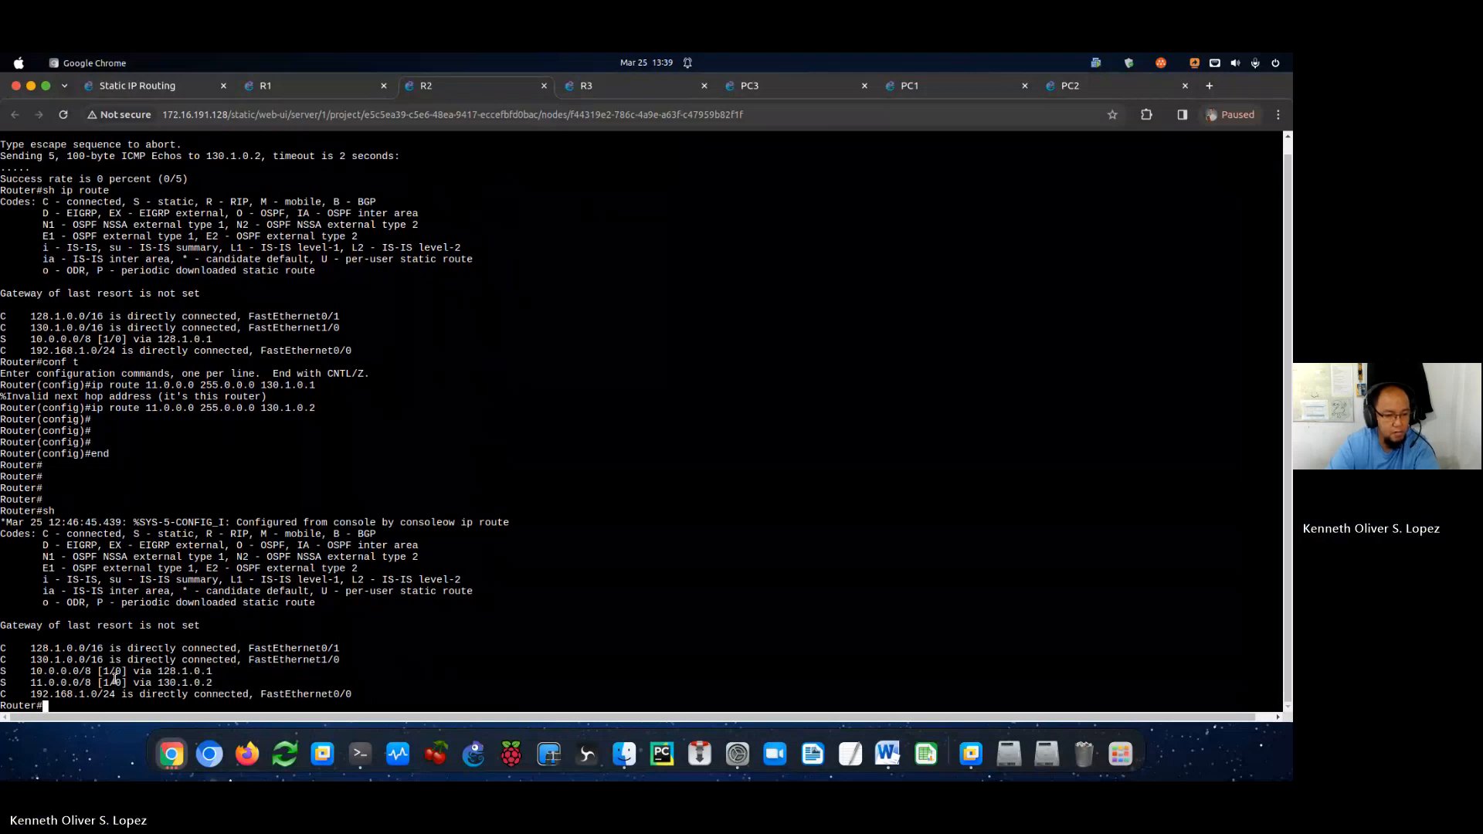
Check PC3's address in the topology and ping 11.0.0.10 twice from R2.
click(167, 89)
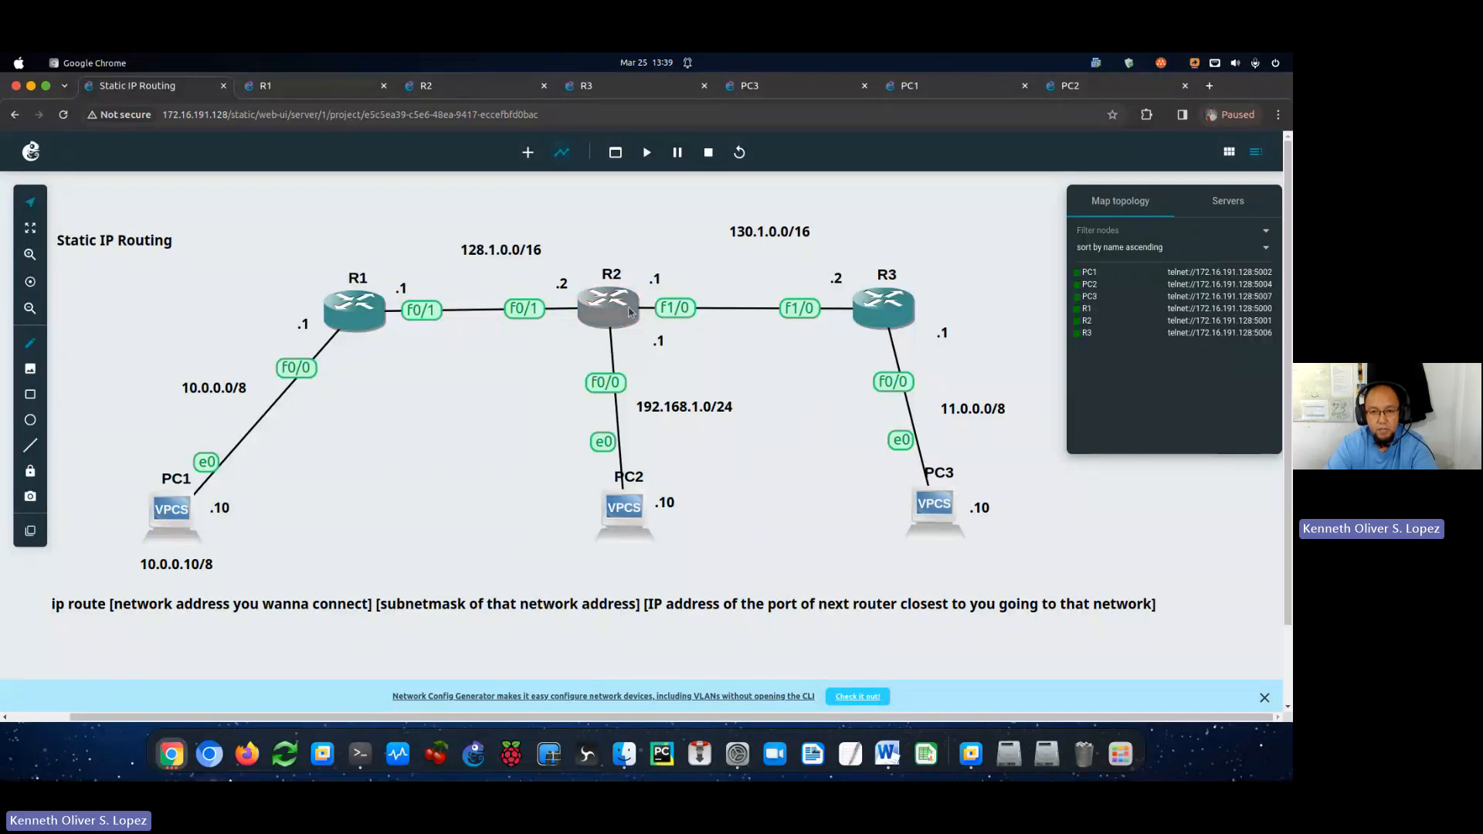
click(471, 90)
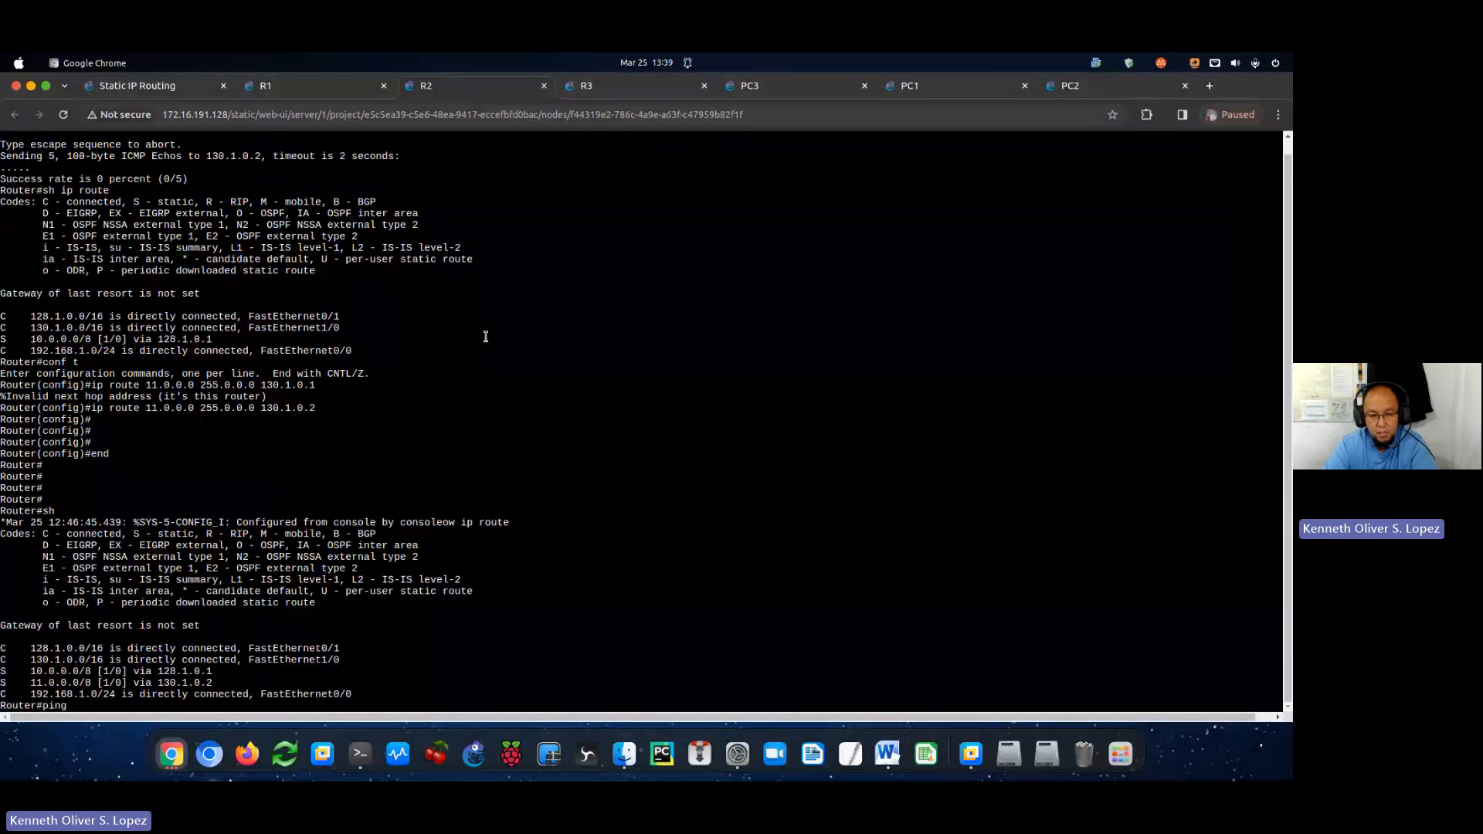
text(101.0.0.10)
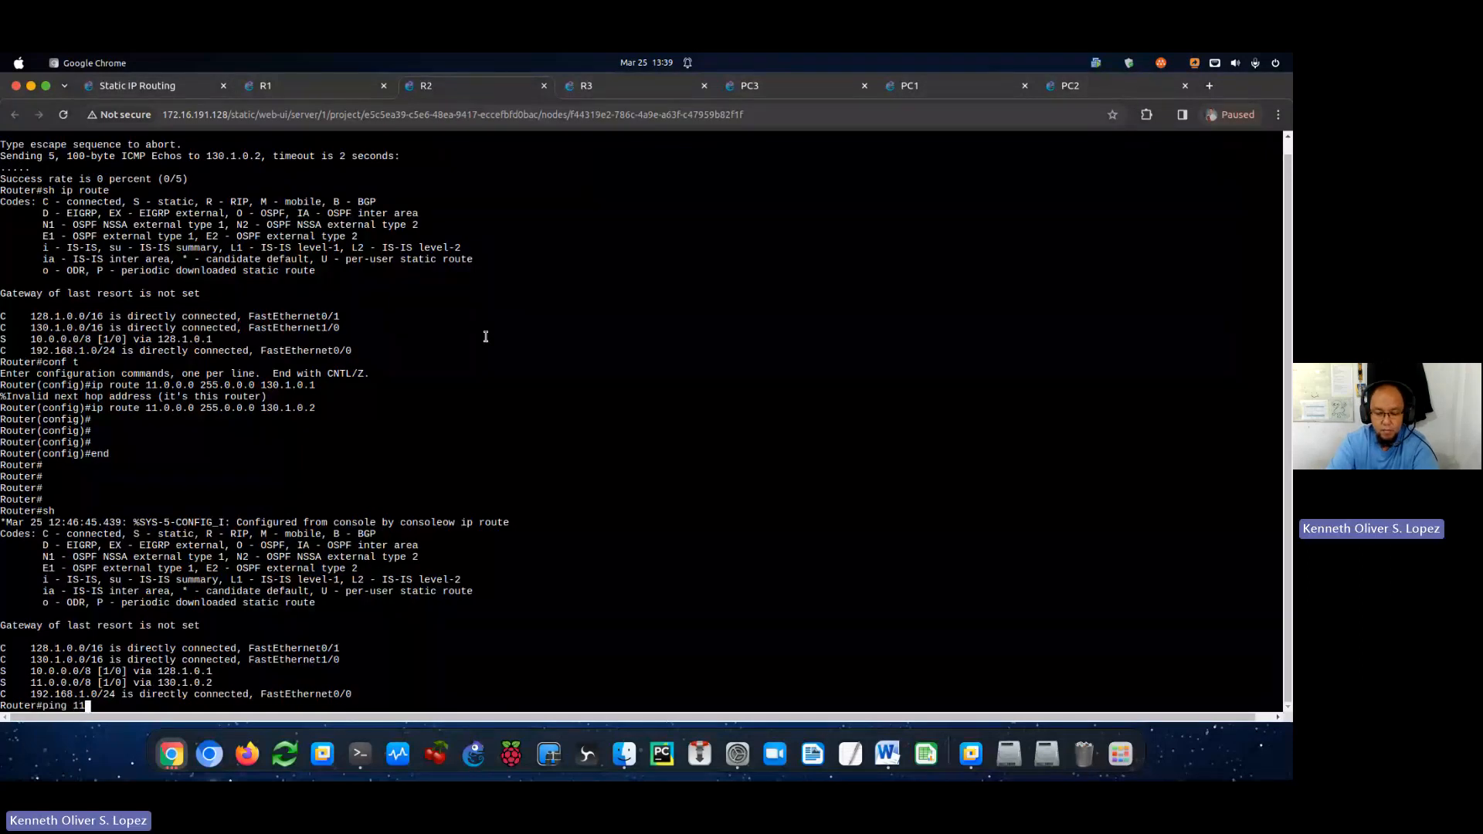
key(Return)
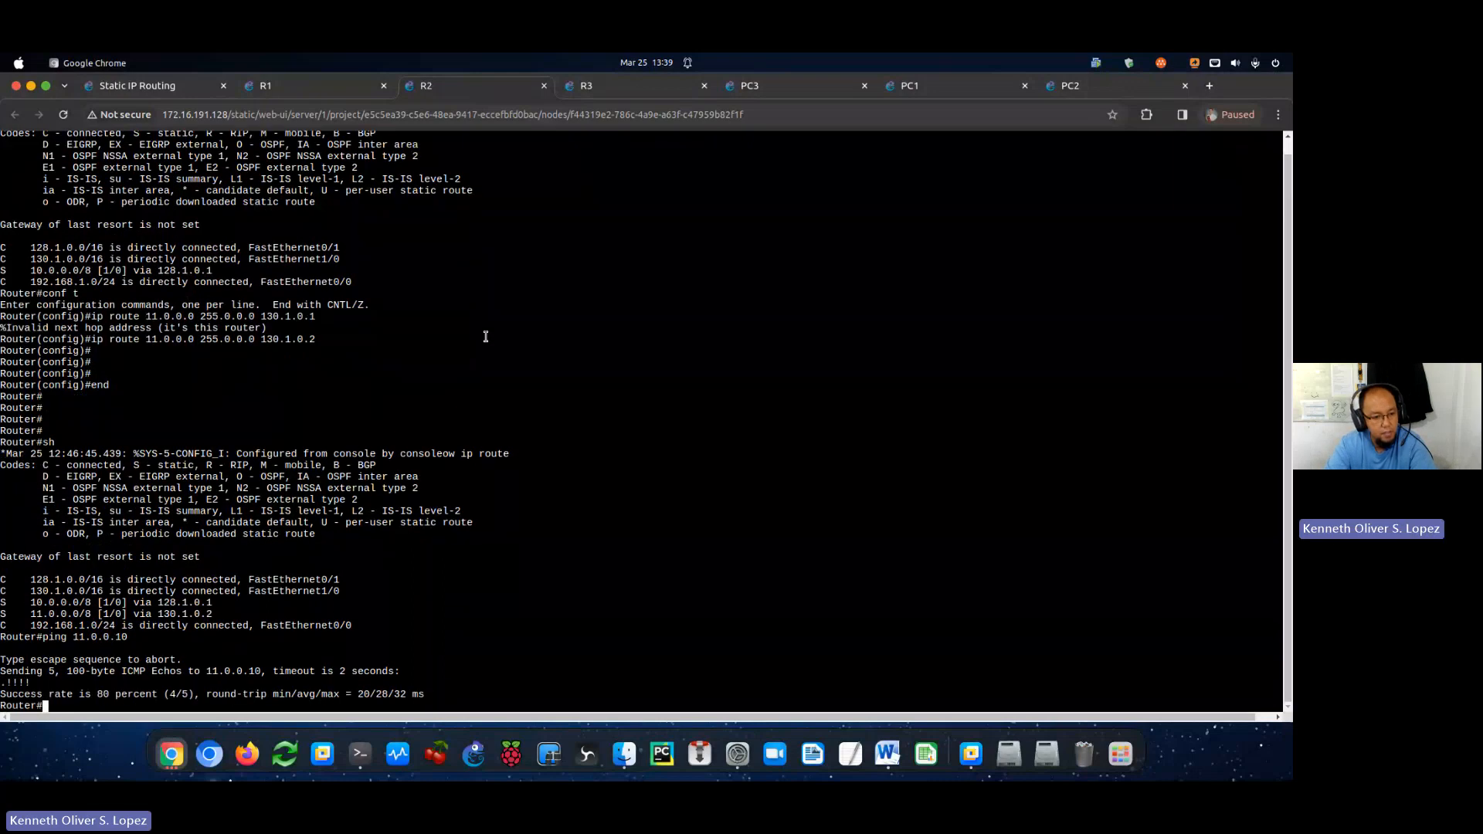
key(Up)
key(Return)
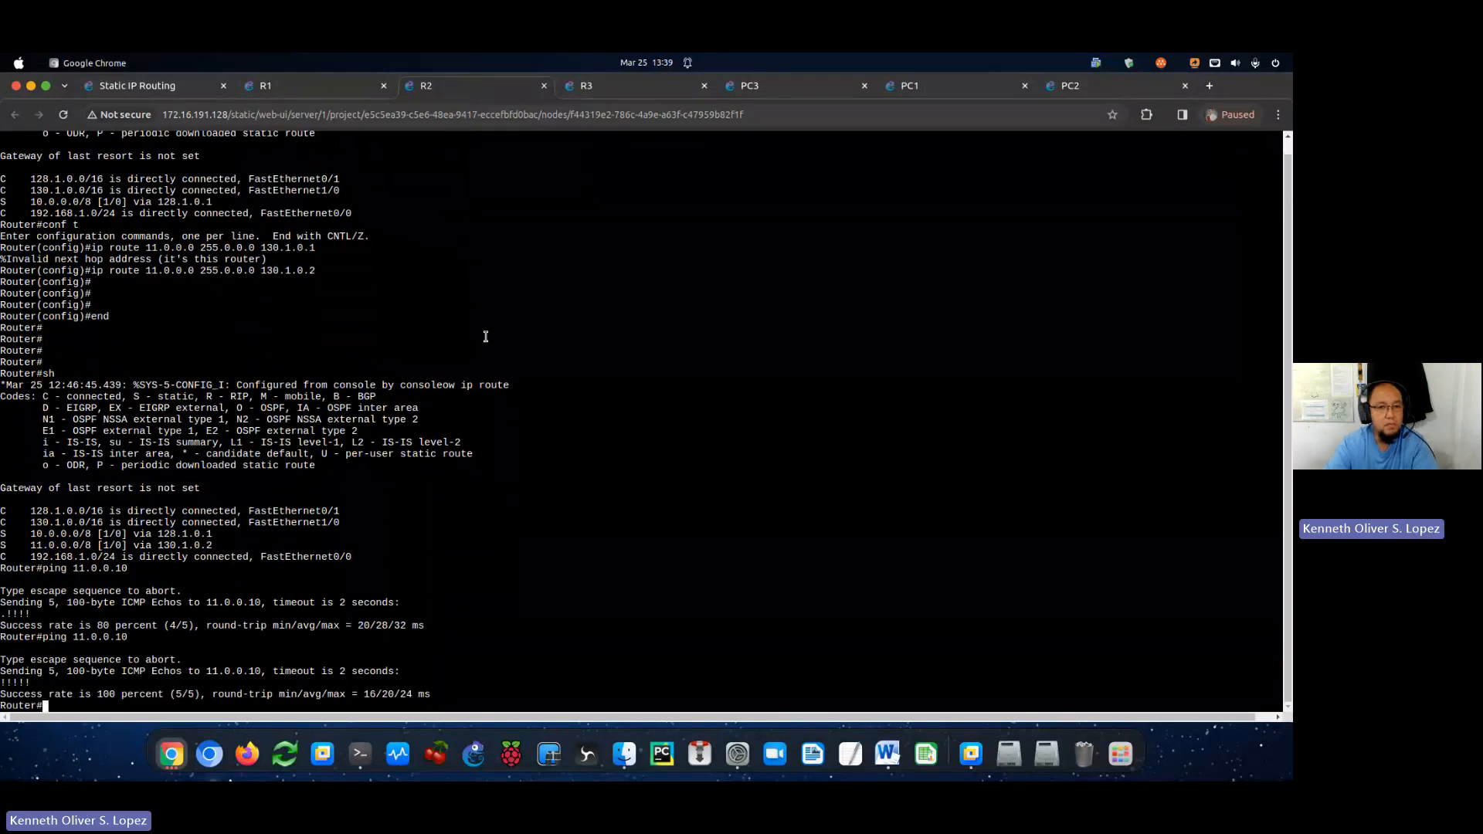
Compare R3's routing table with the topology to find the networks R3 is missing.
click(616, 88)
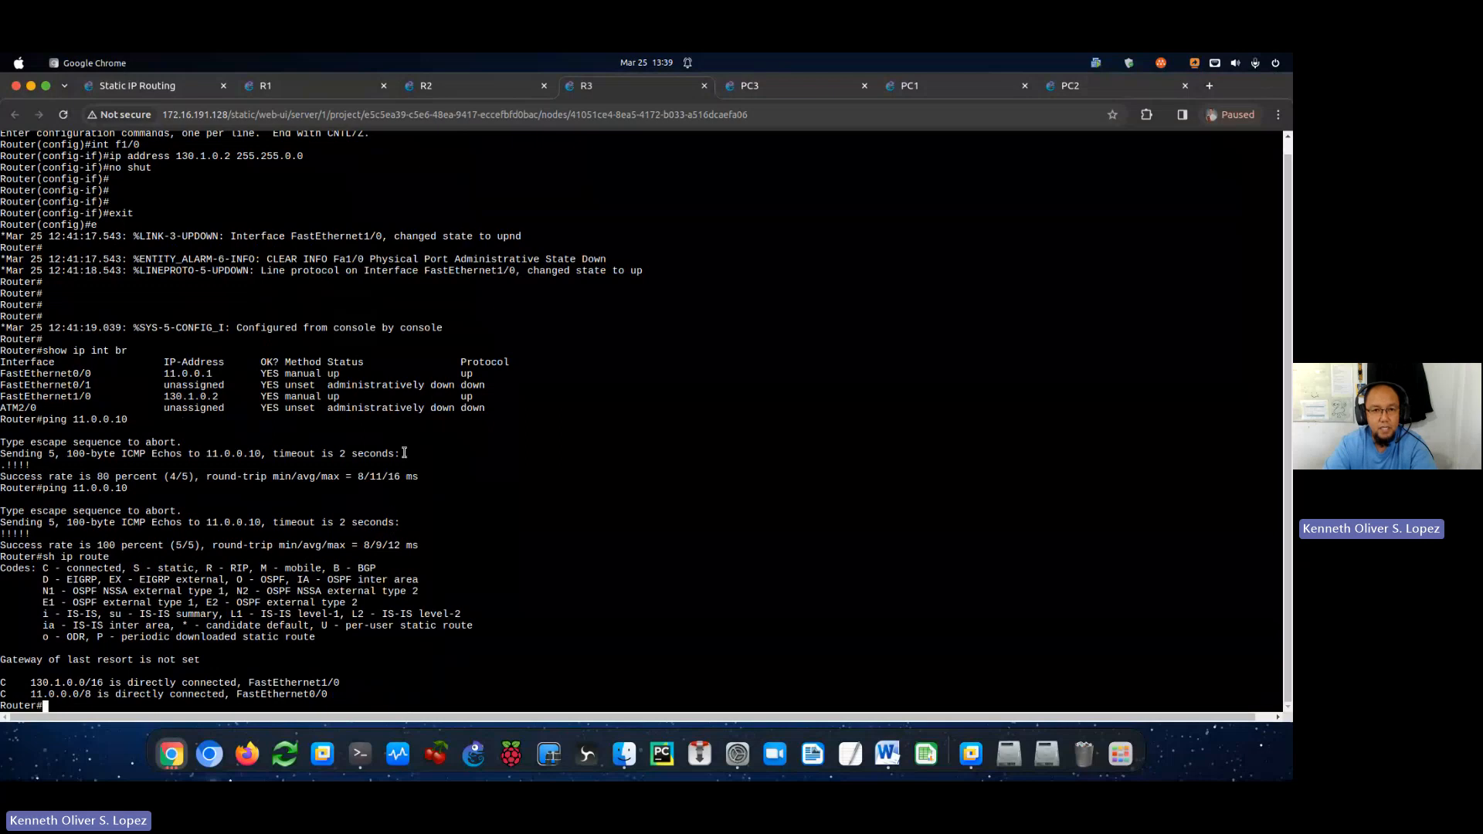
click(182, 91)
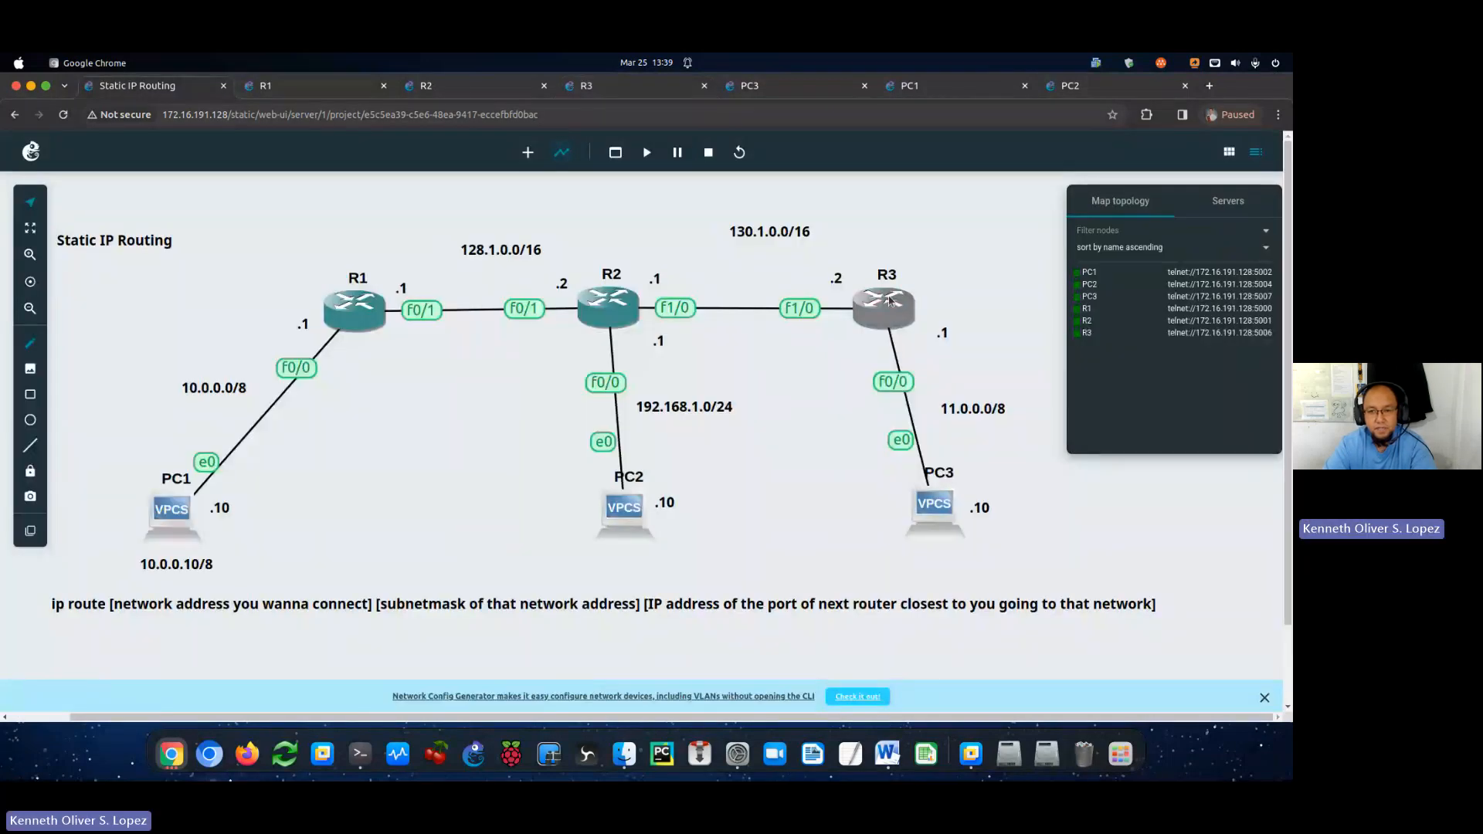
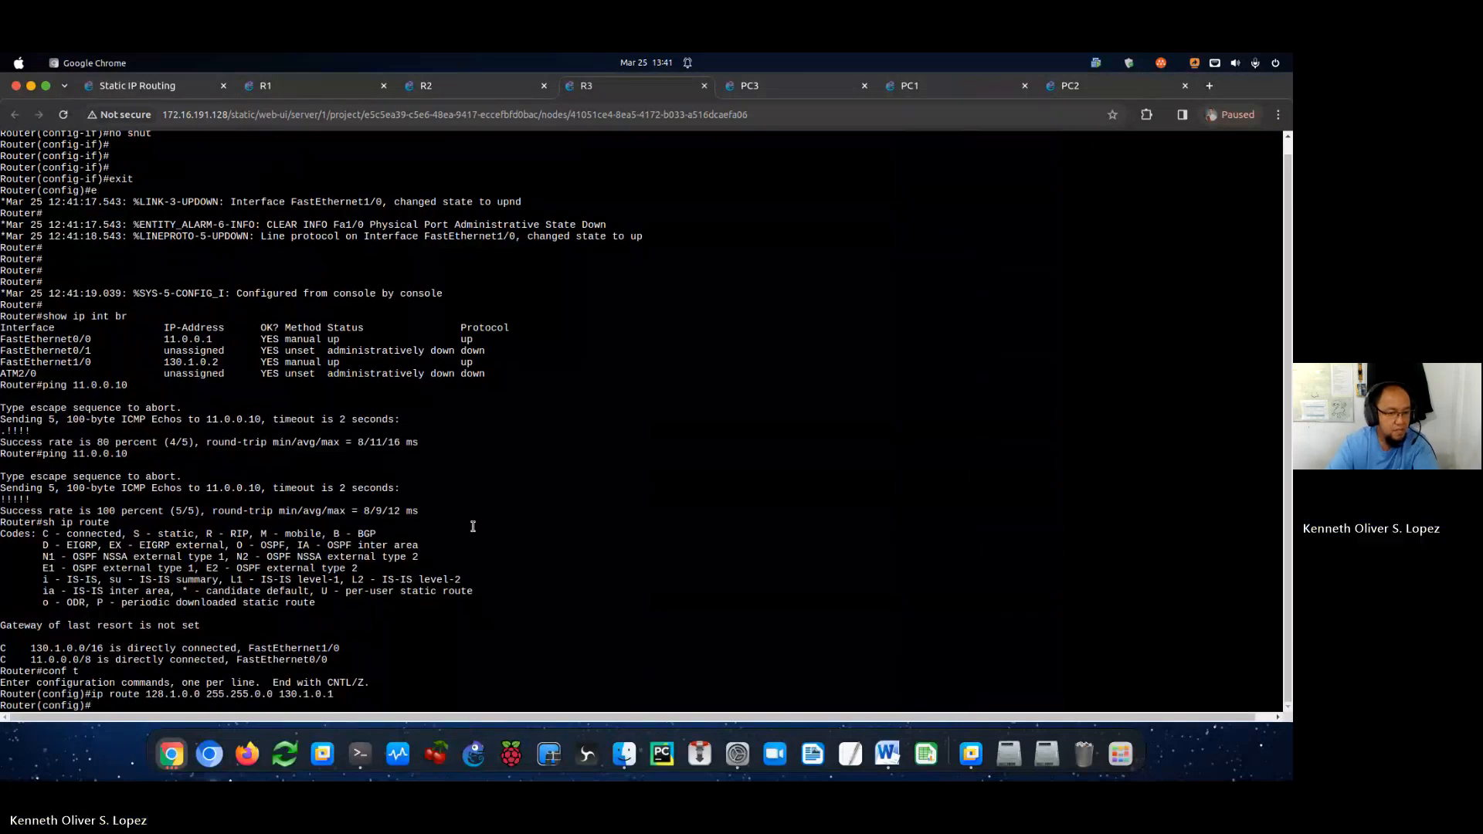
Add a static route on R3 to PC2's network 192.168.1.0 255.255.255.0 via 130.1.0.1, checking the addresses in the topology.
click(180, 87)
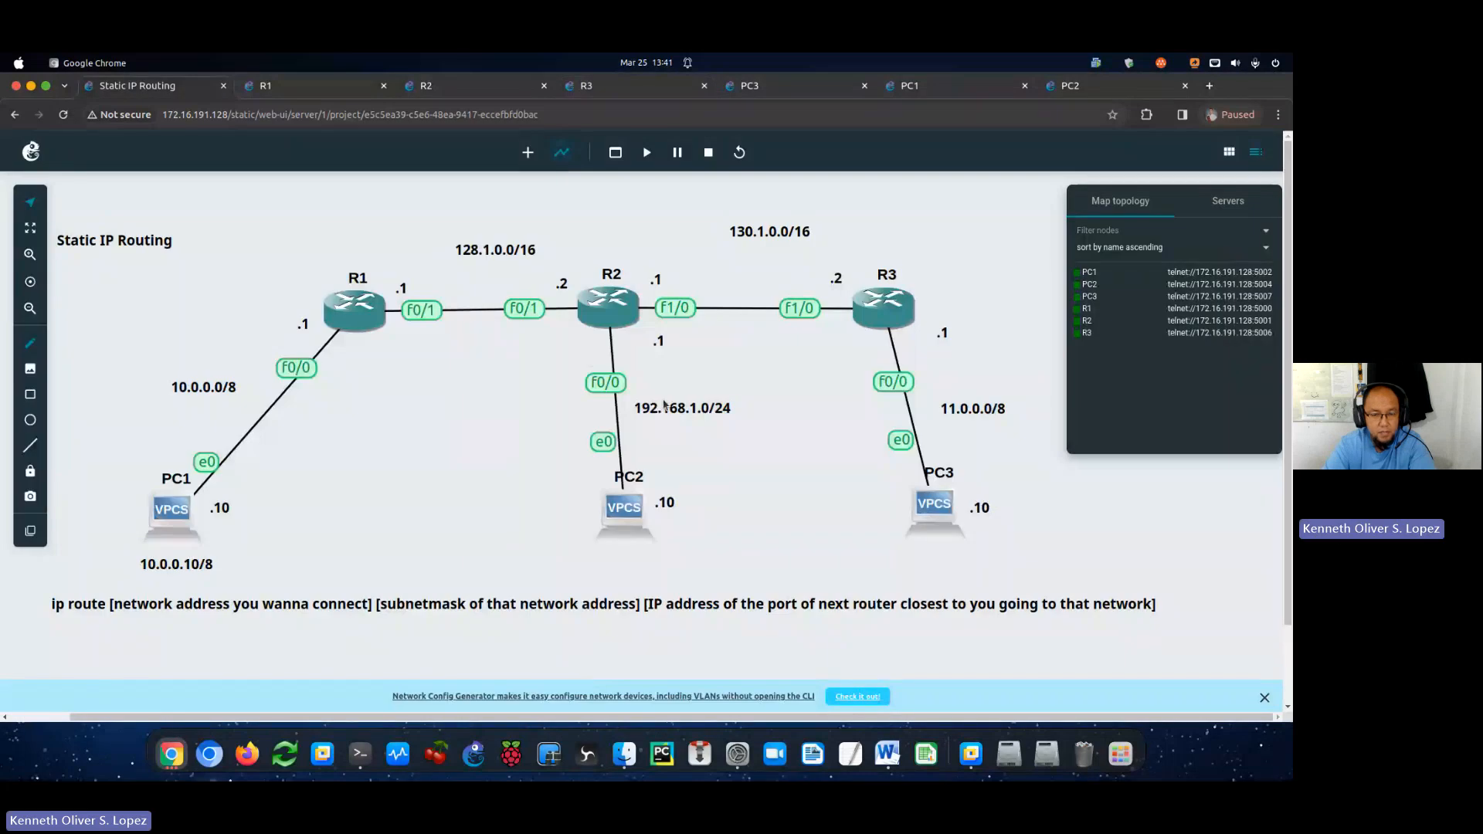
click(668, 97)
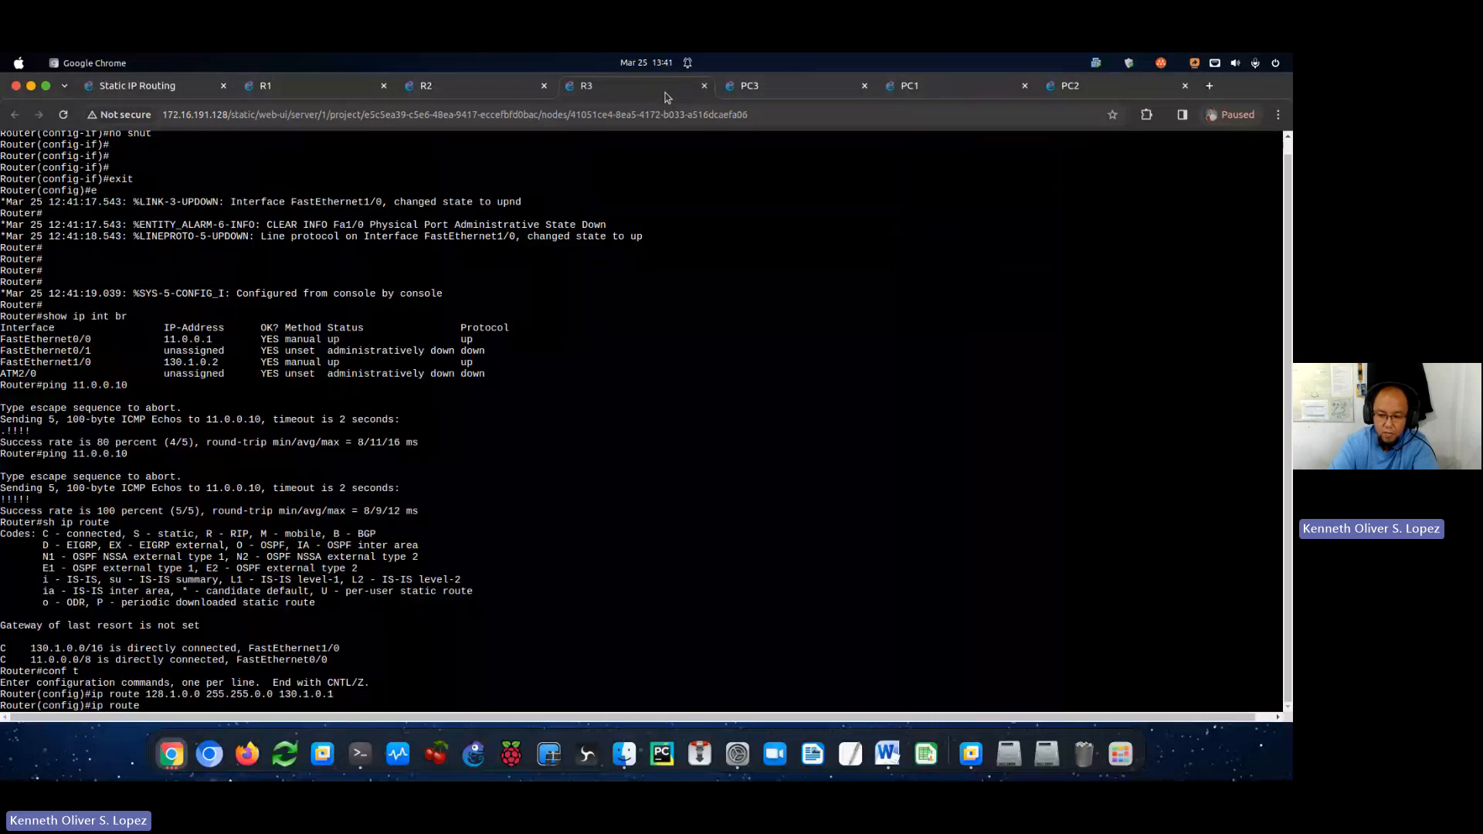
text(192.1668)
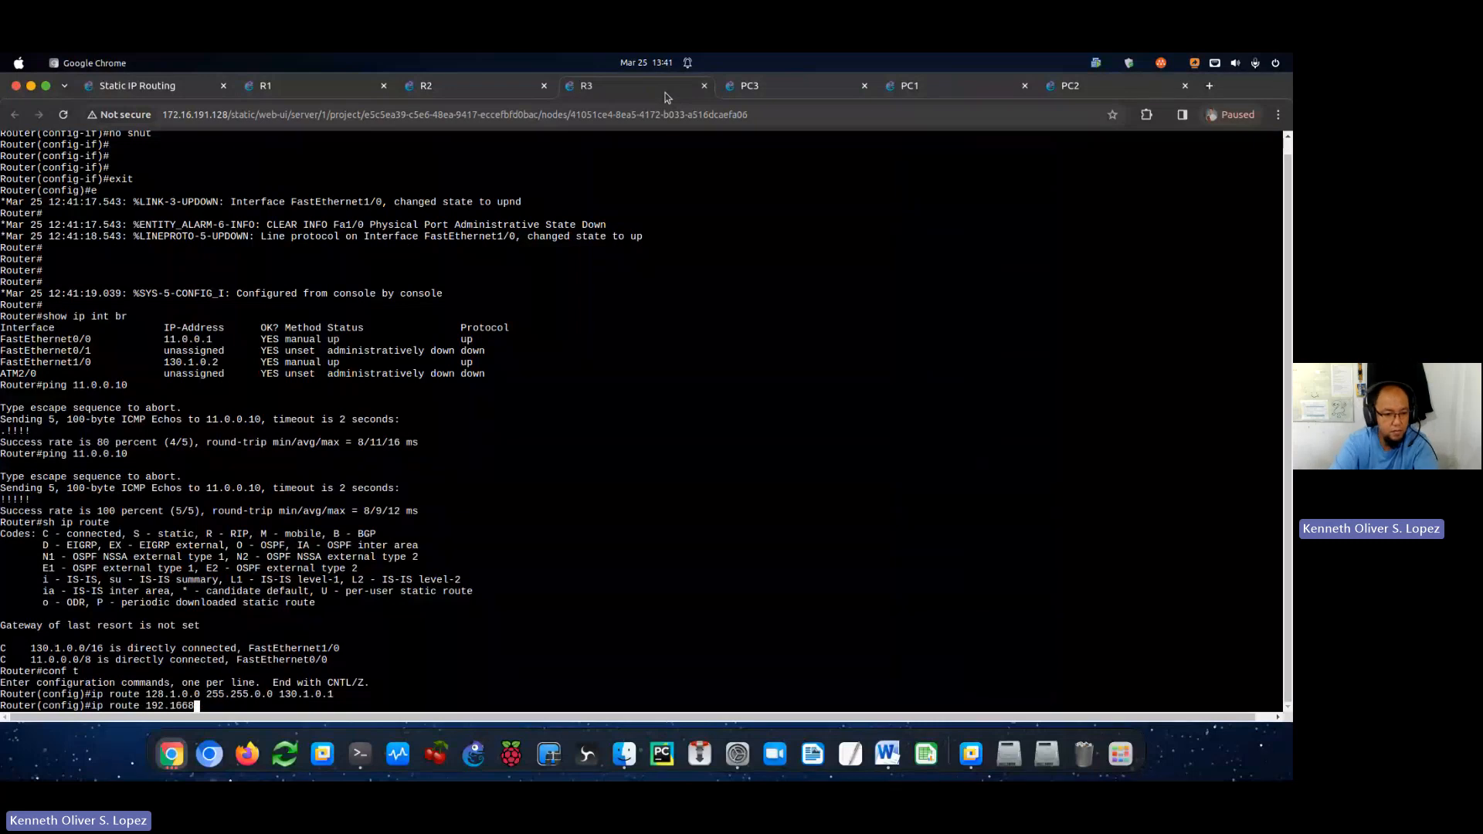
key(BackSpace)
key(BackSpace)
text(8.)
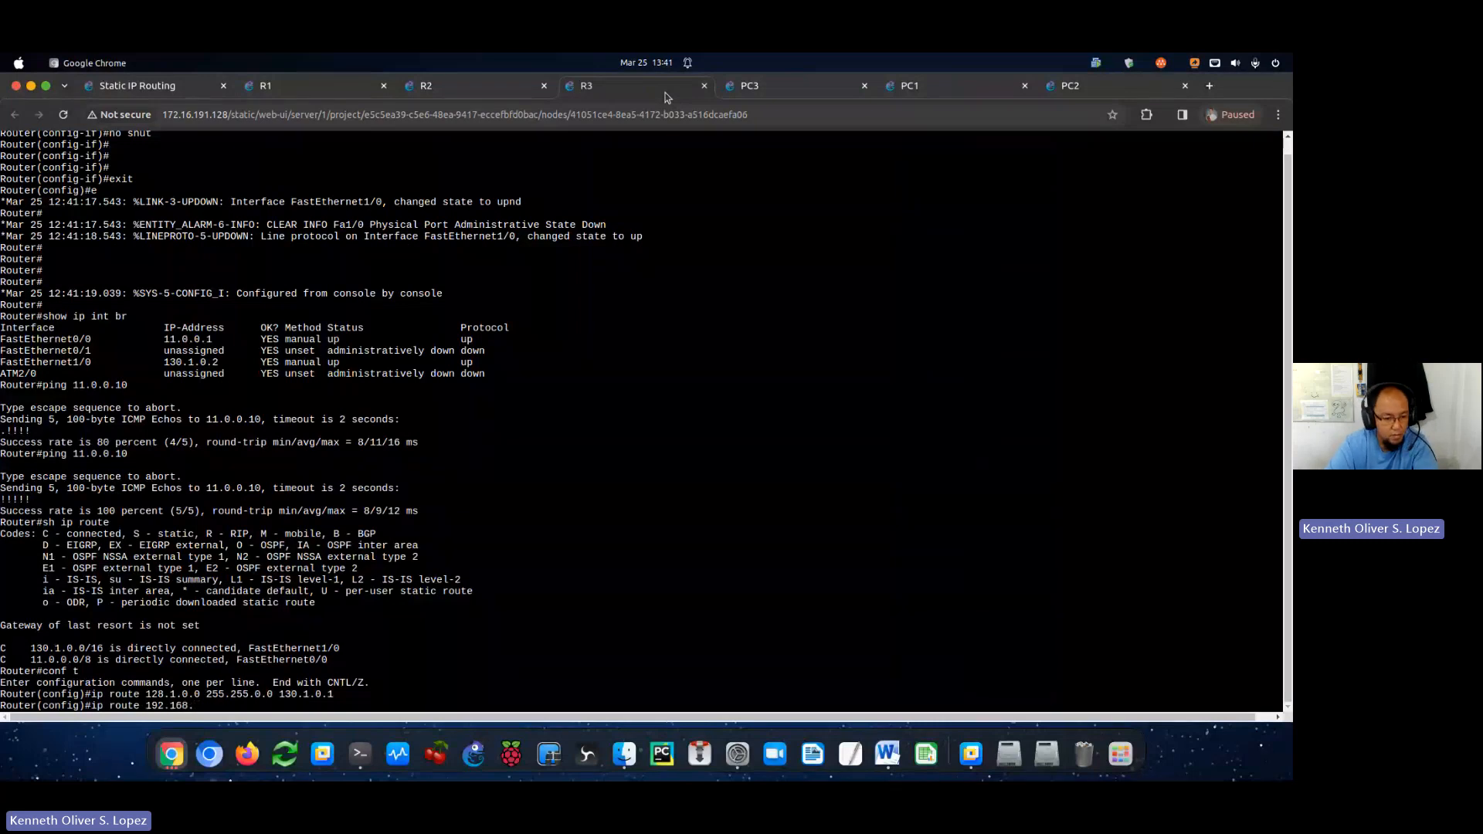
text(1.0)
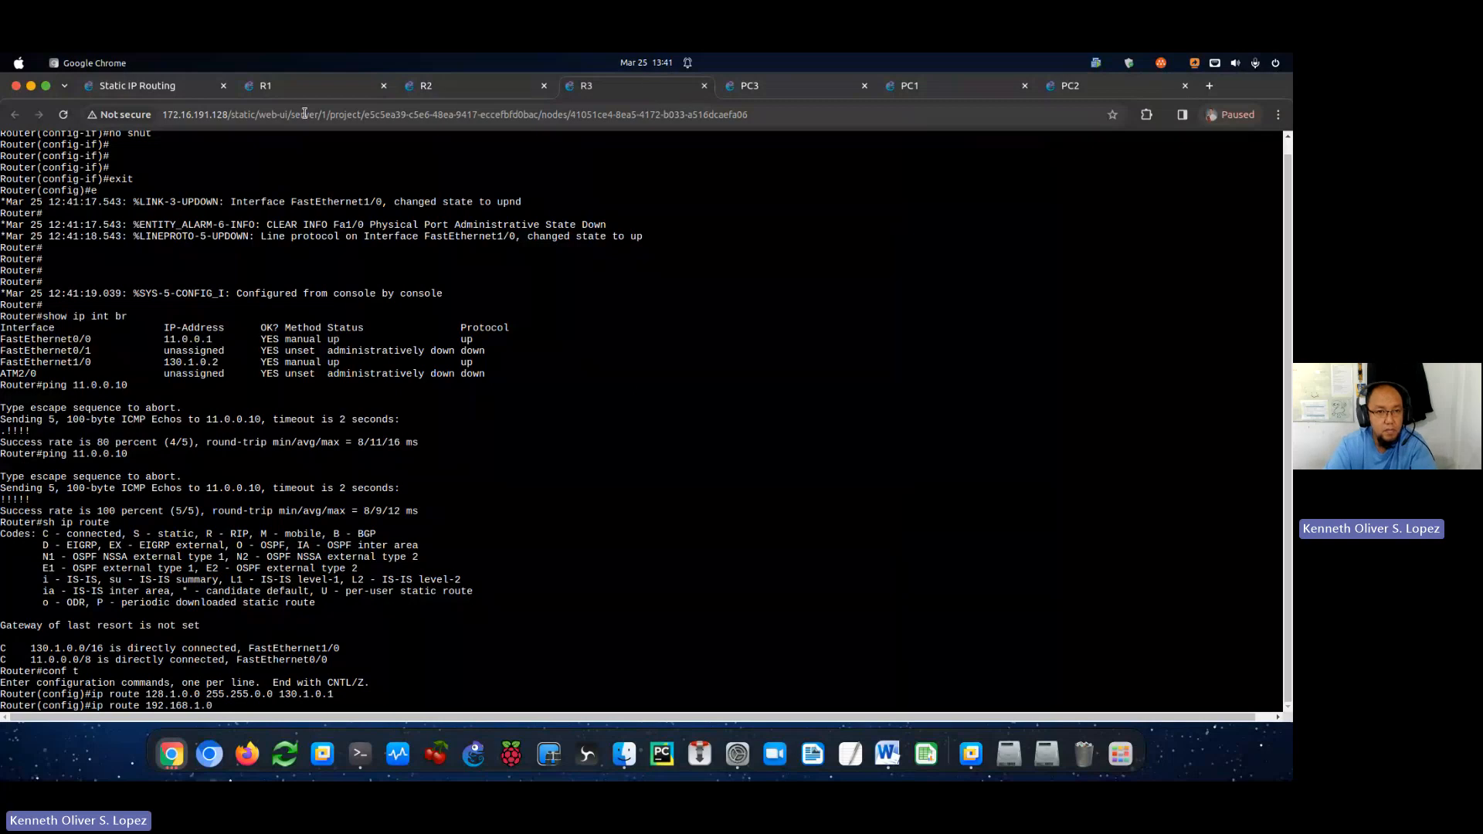
click(181, 85)
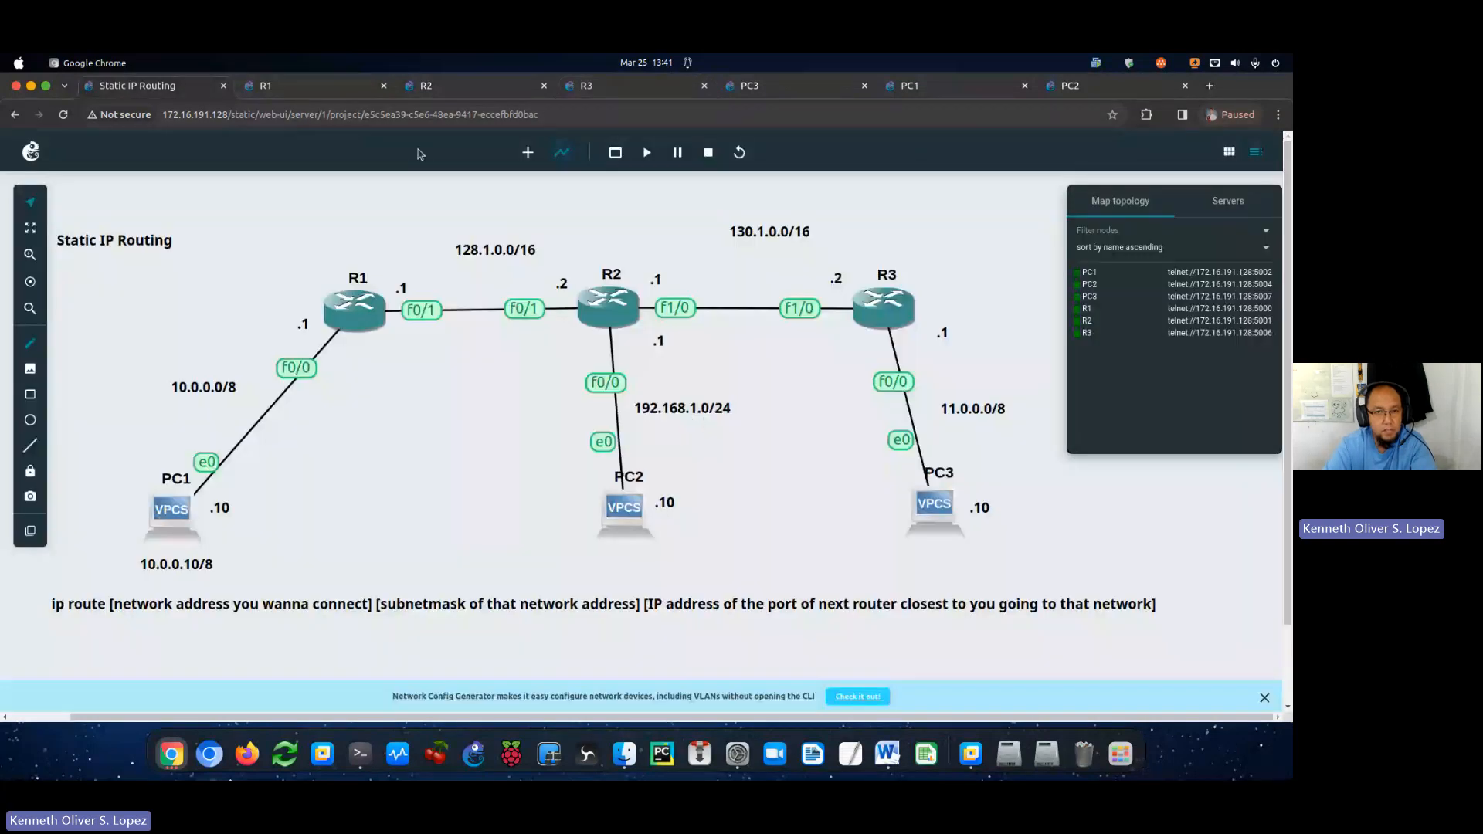
click(622, 92)
text(.255.255.0)
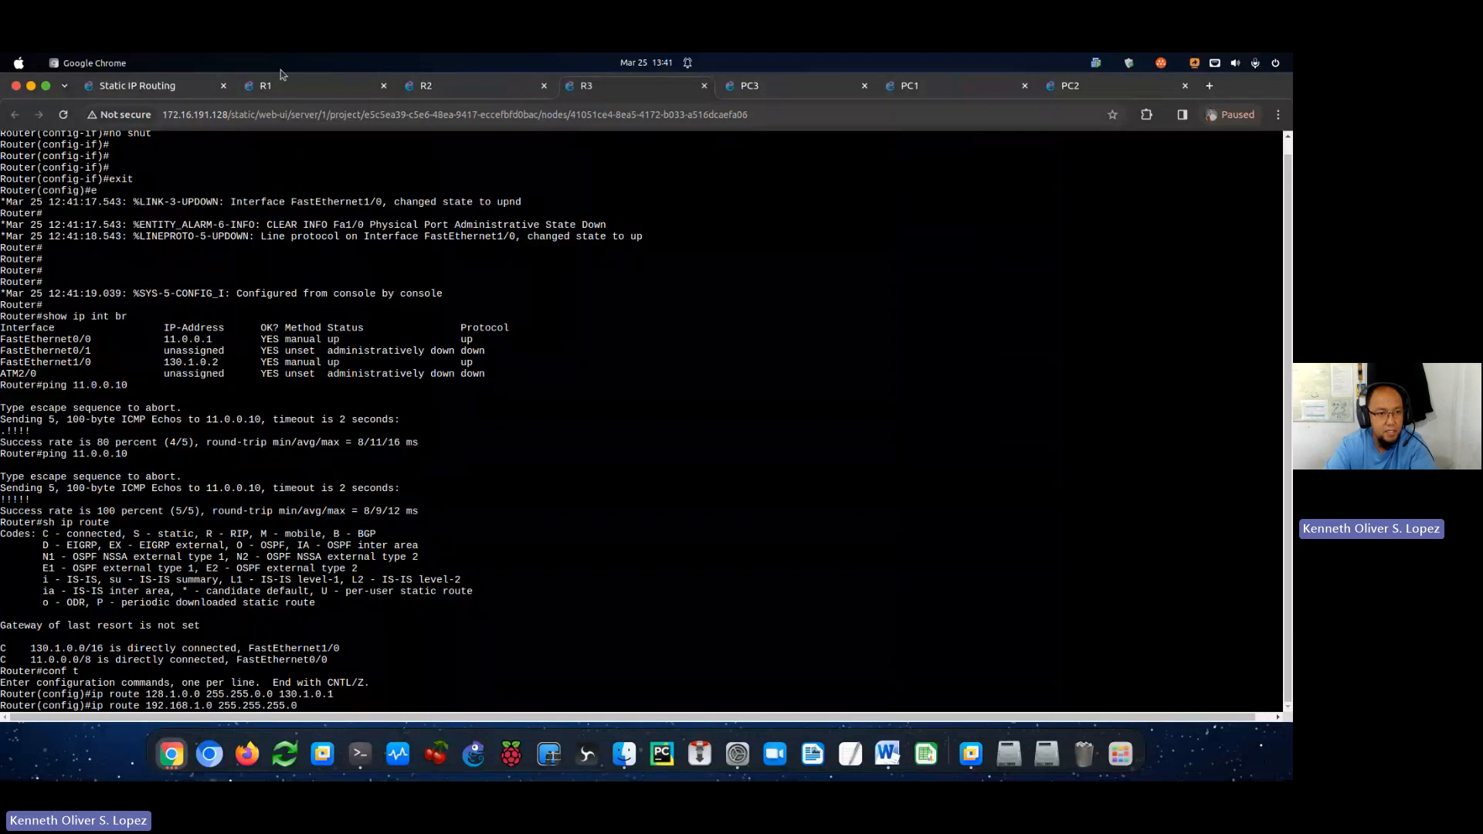
click(140, 88)
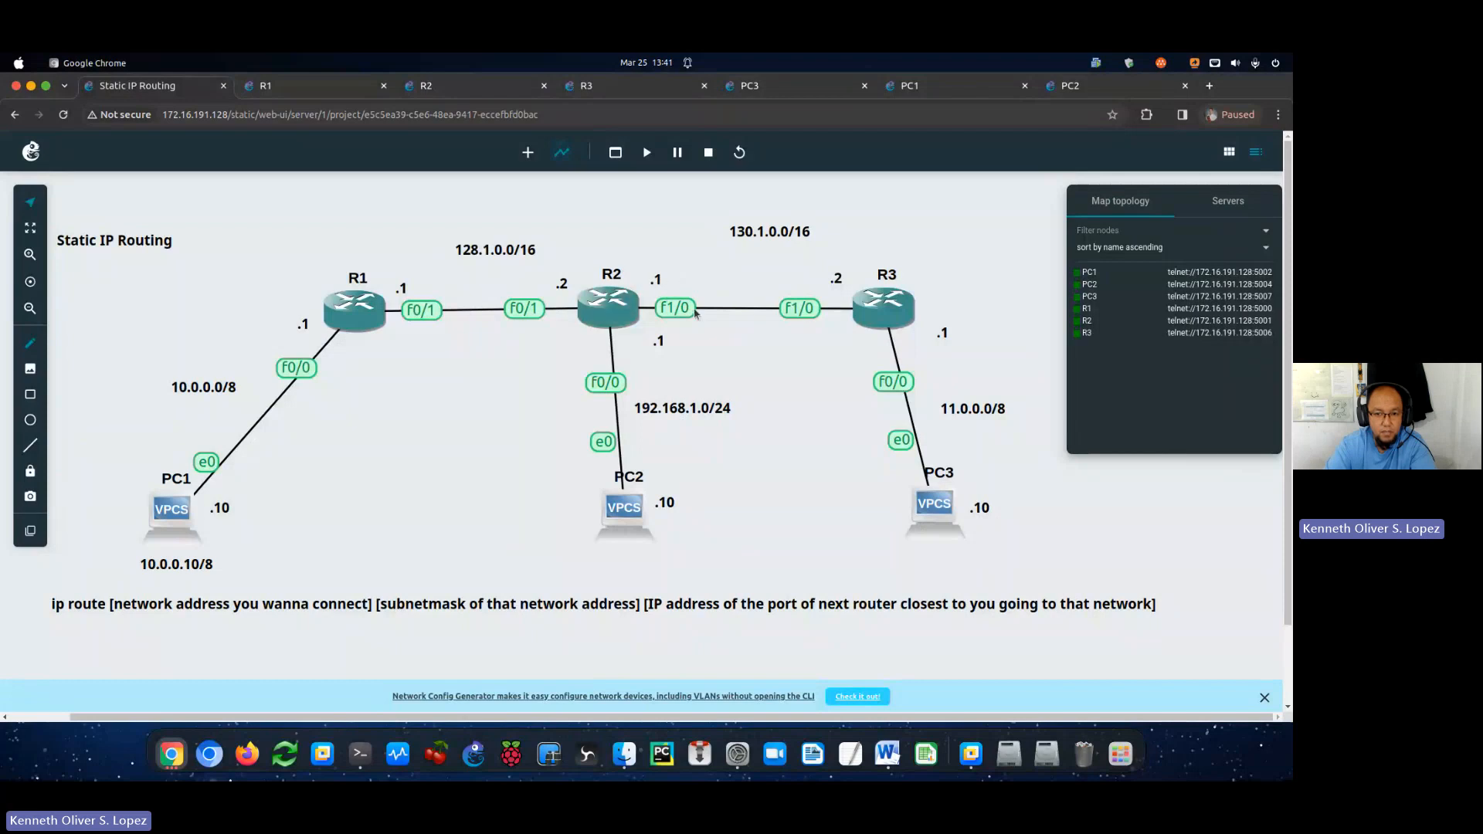
click(626, 88)
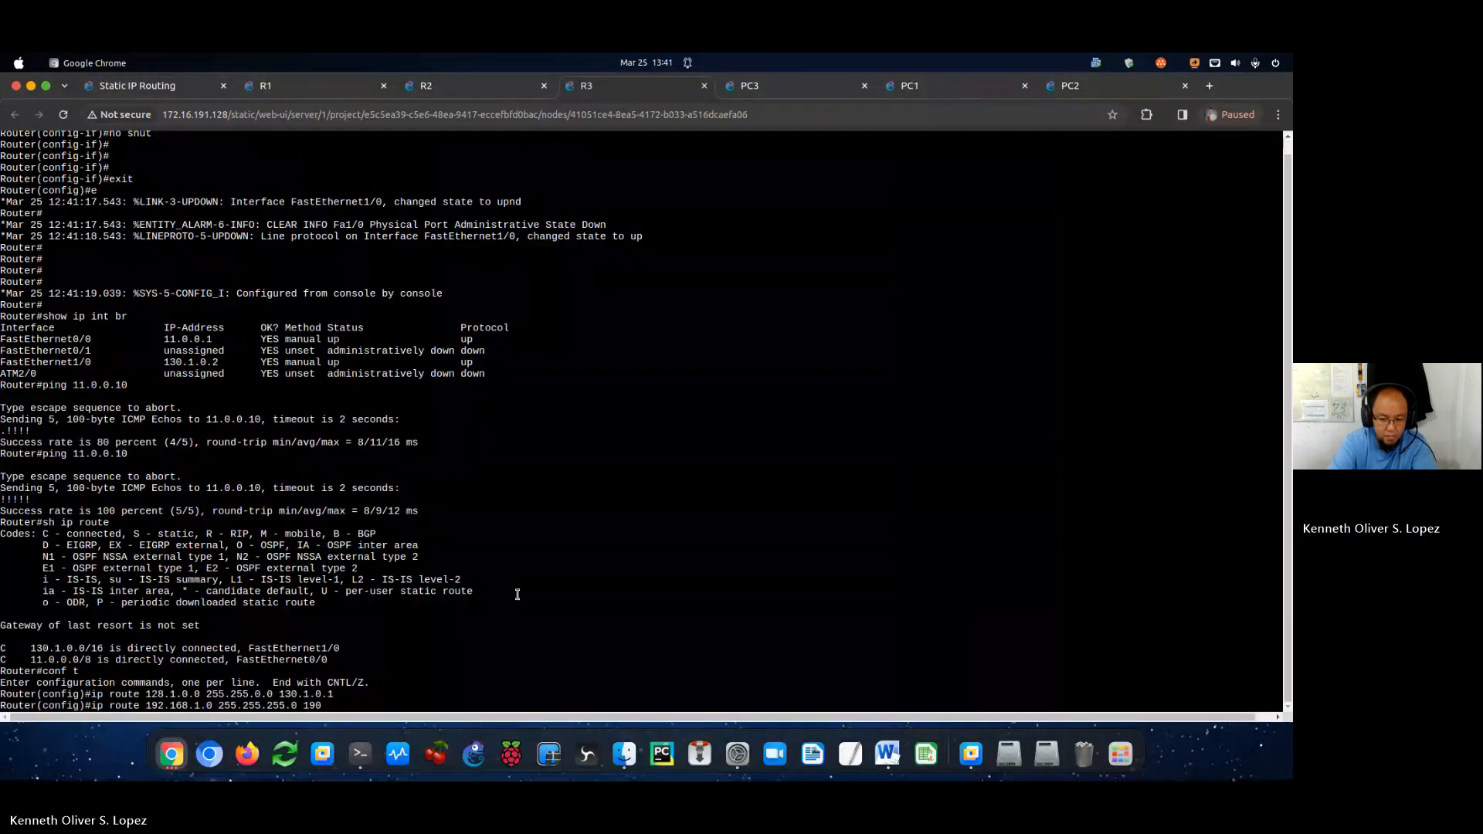
key(BackSpace)
key(BackSpace)
text(30.1)
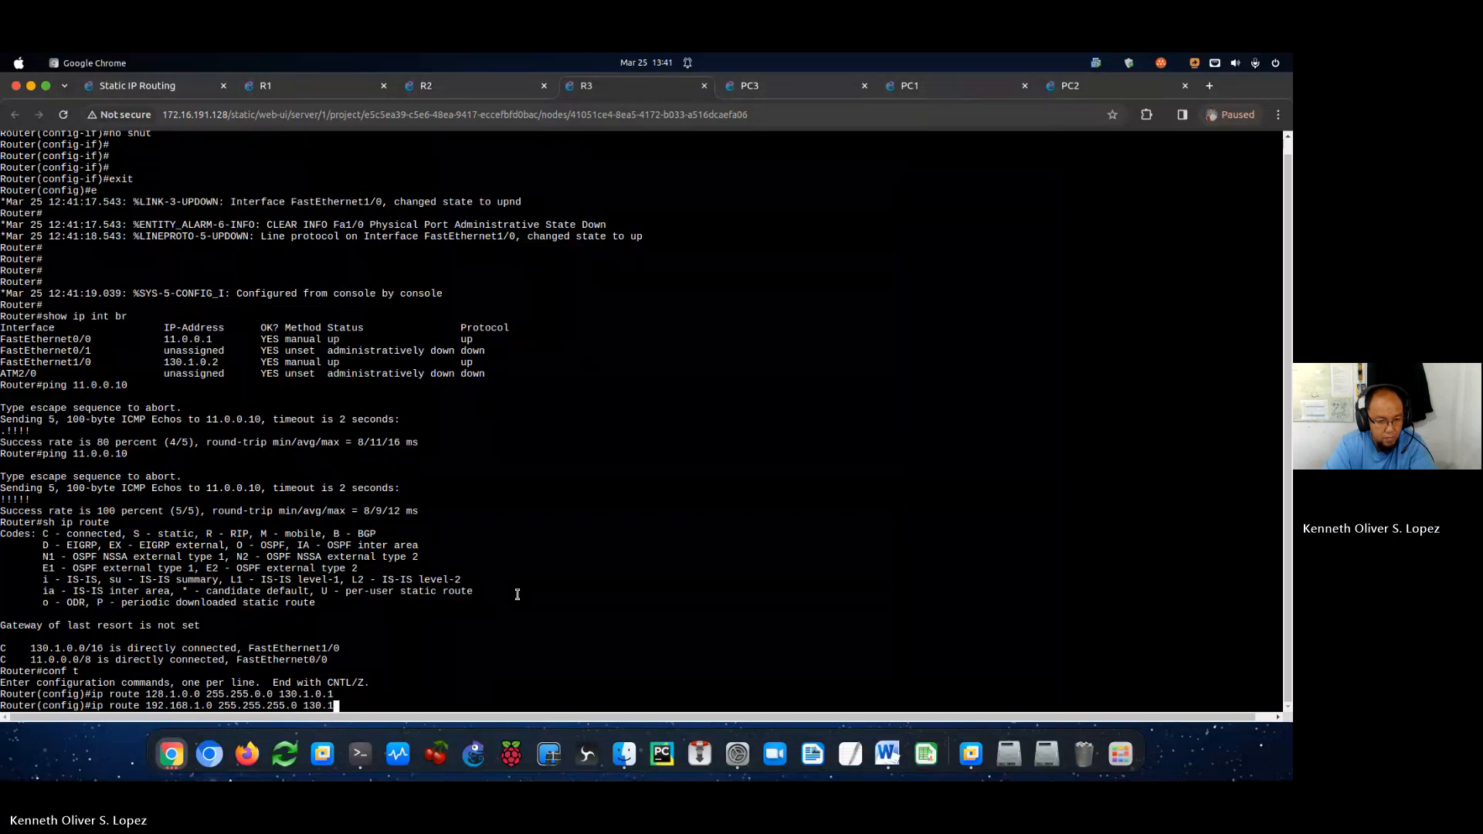
text(.0.1)
key(Return)
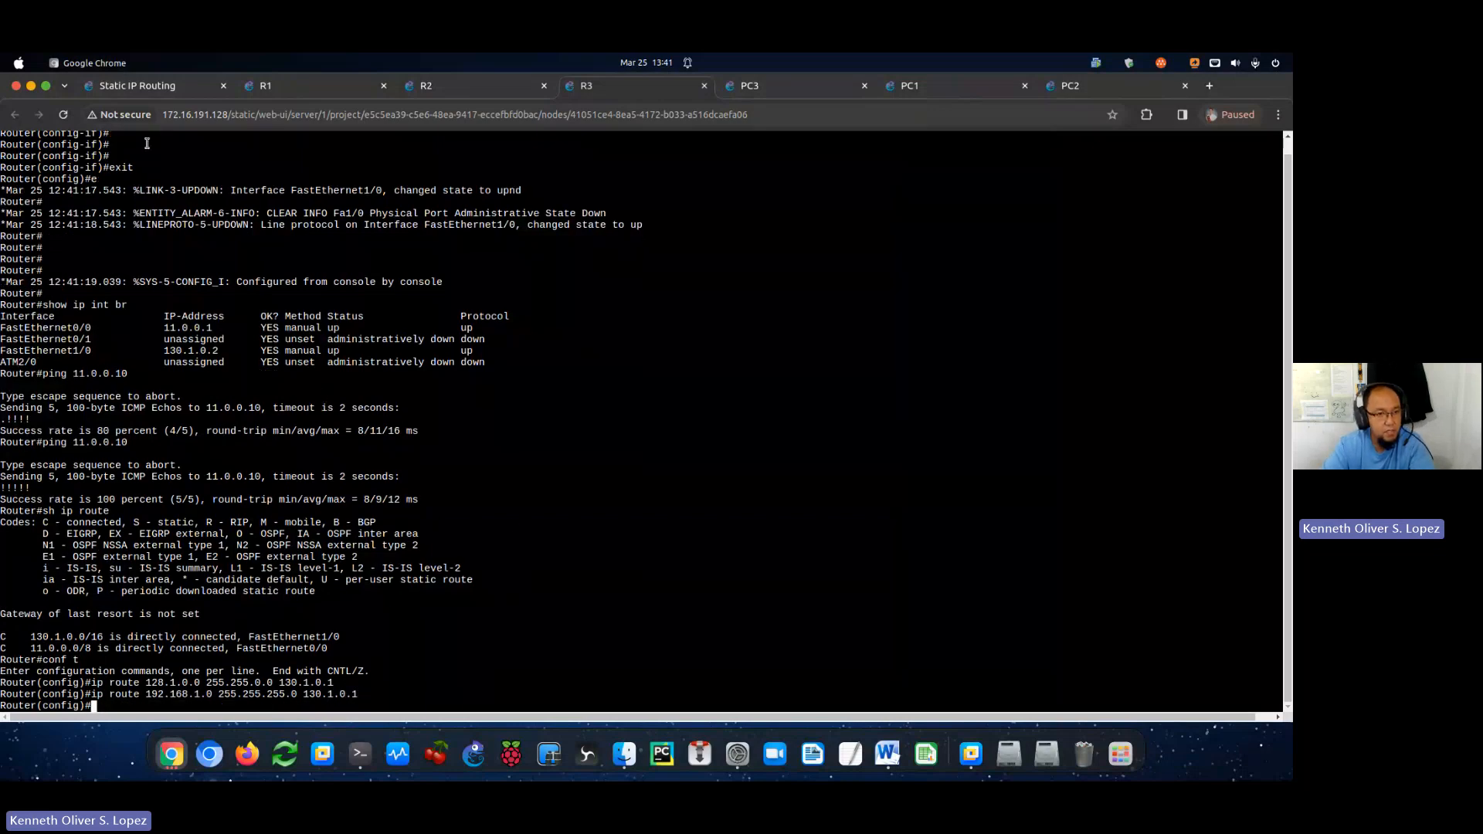
Check PC1's network in the topology and add a static route on R3 to 10.0.0.0 255.0.0.0 via 130.1.0.1.
click(152, 89)
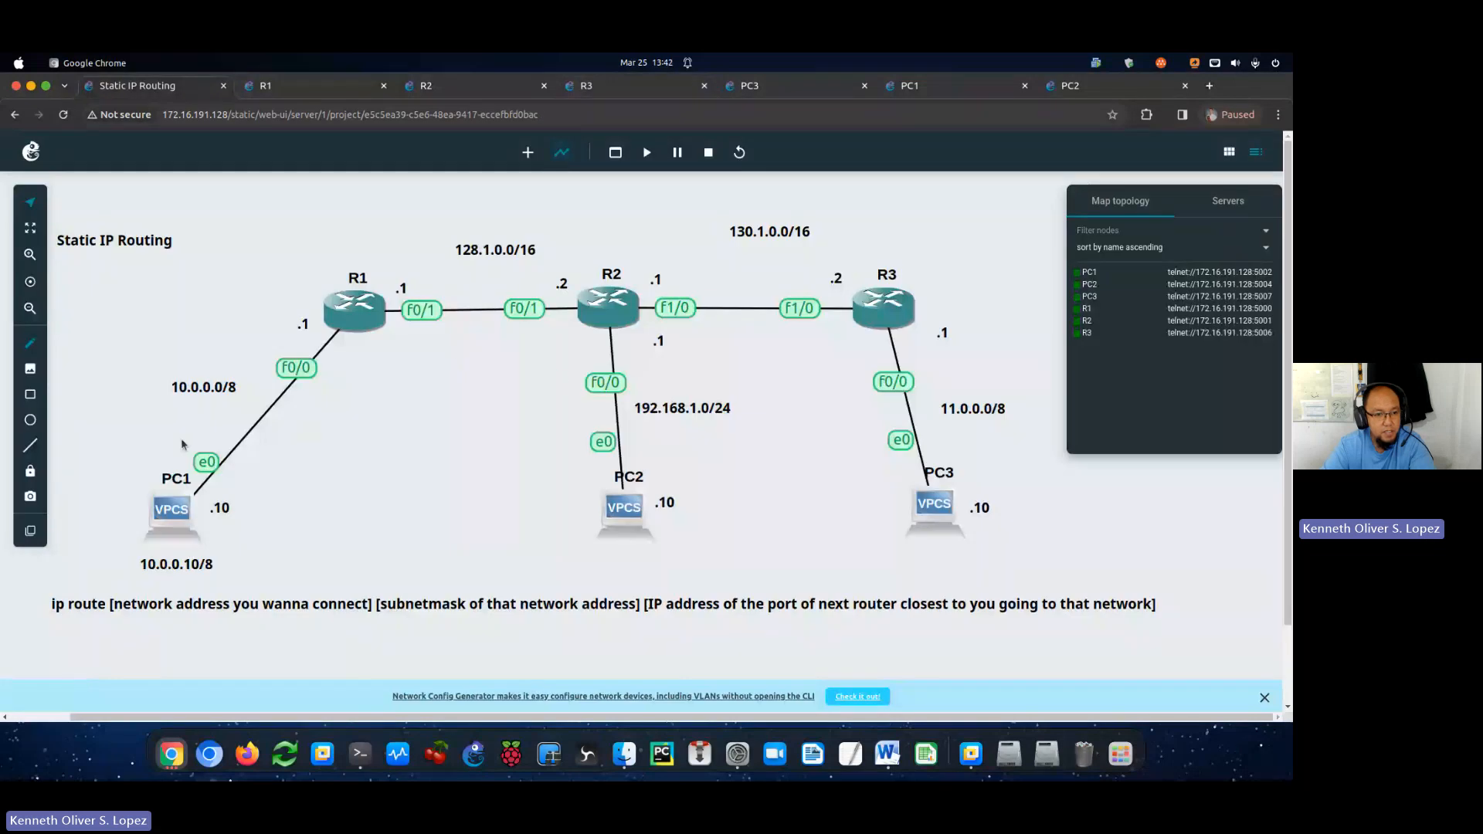
click(606, 86)
text(ip route )
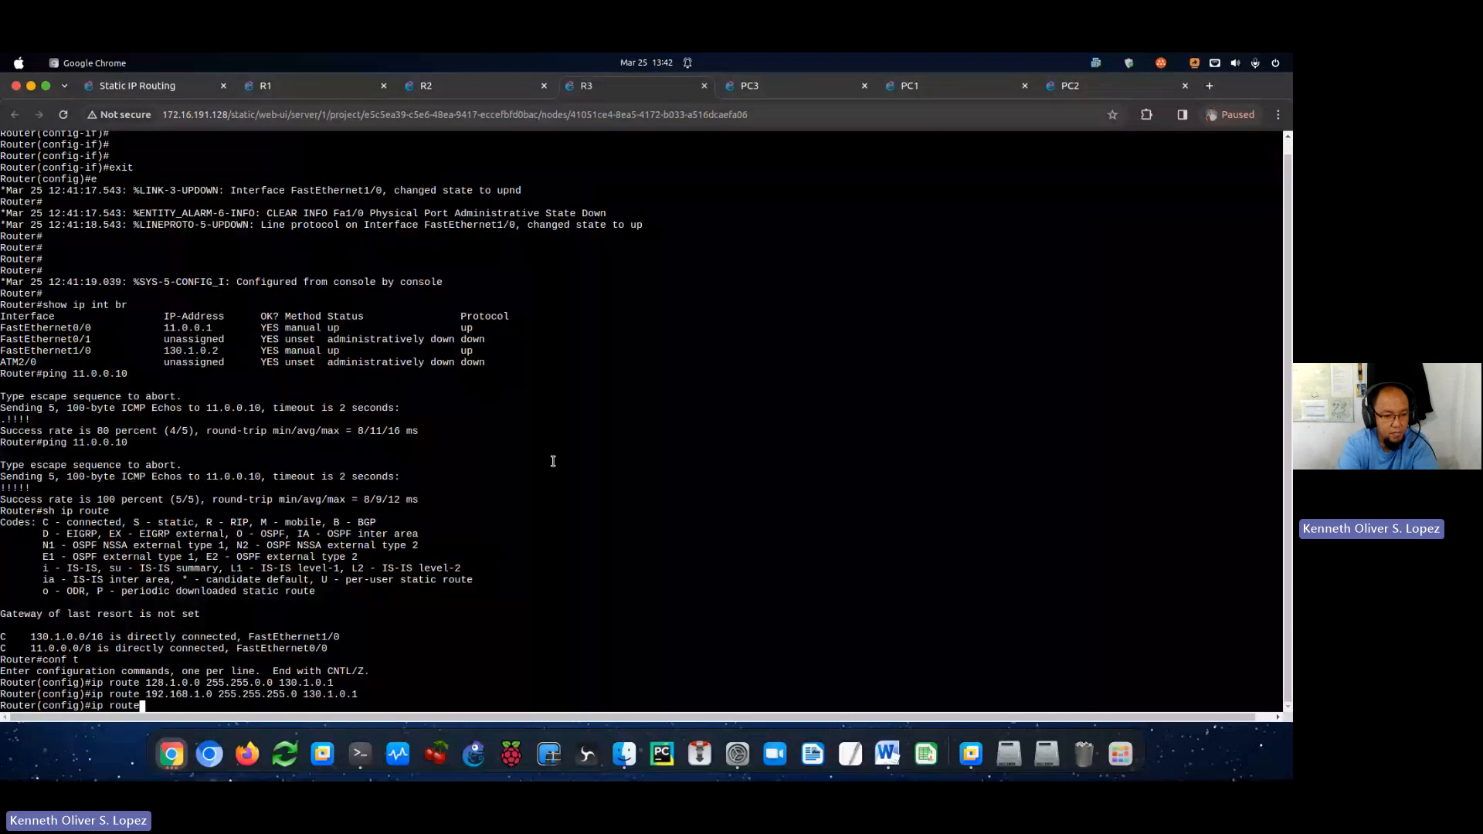
text(10.0.)
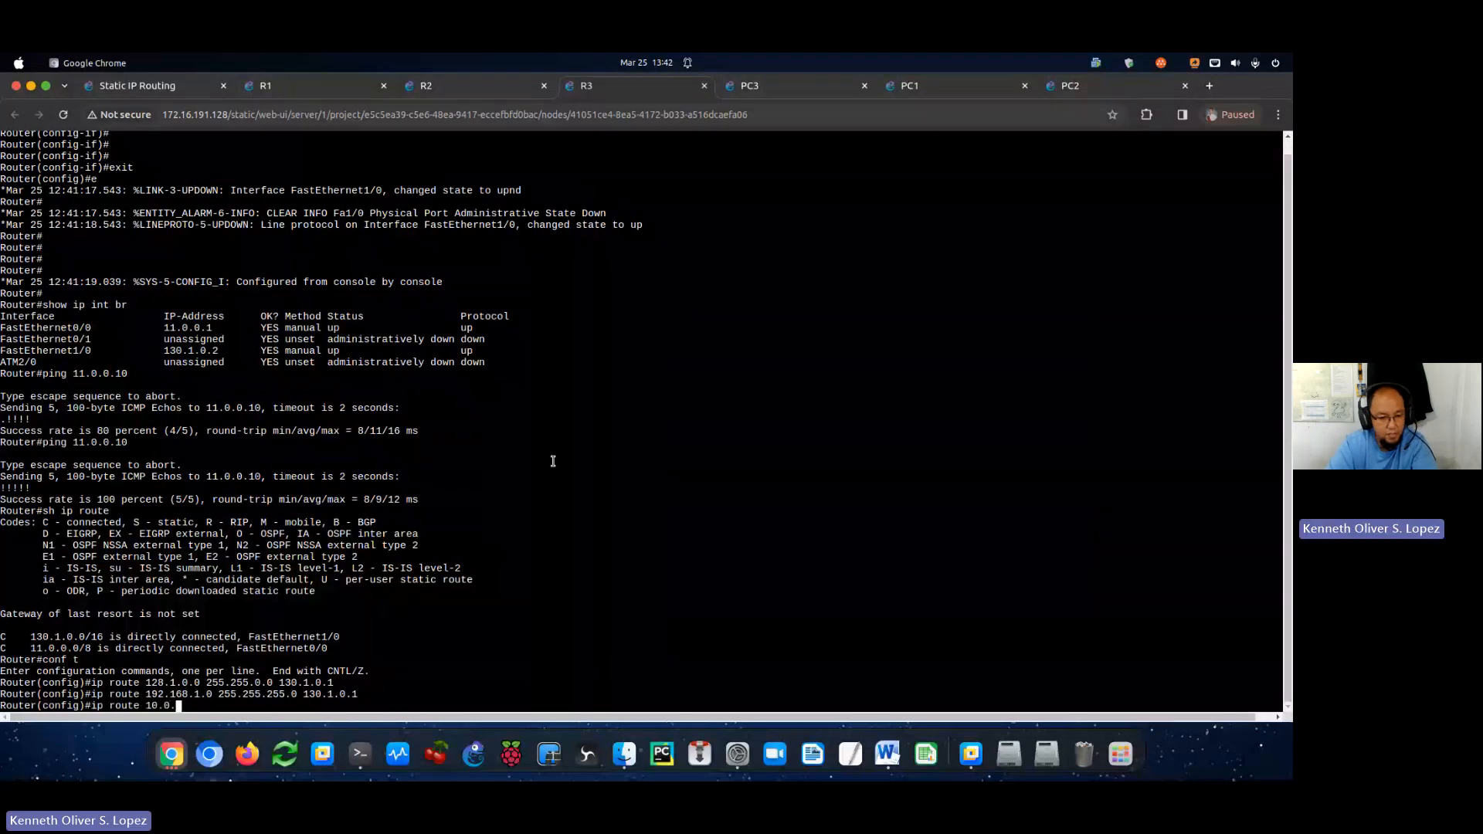
text(0.0 255.0.0.0)
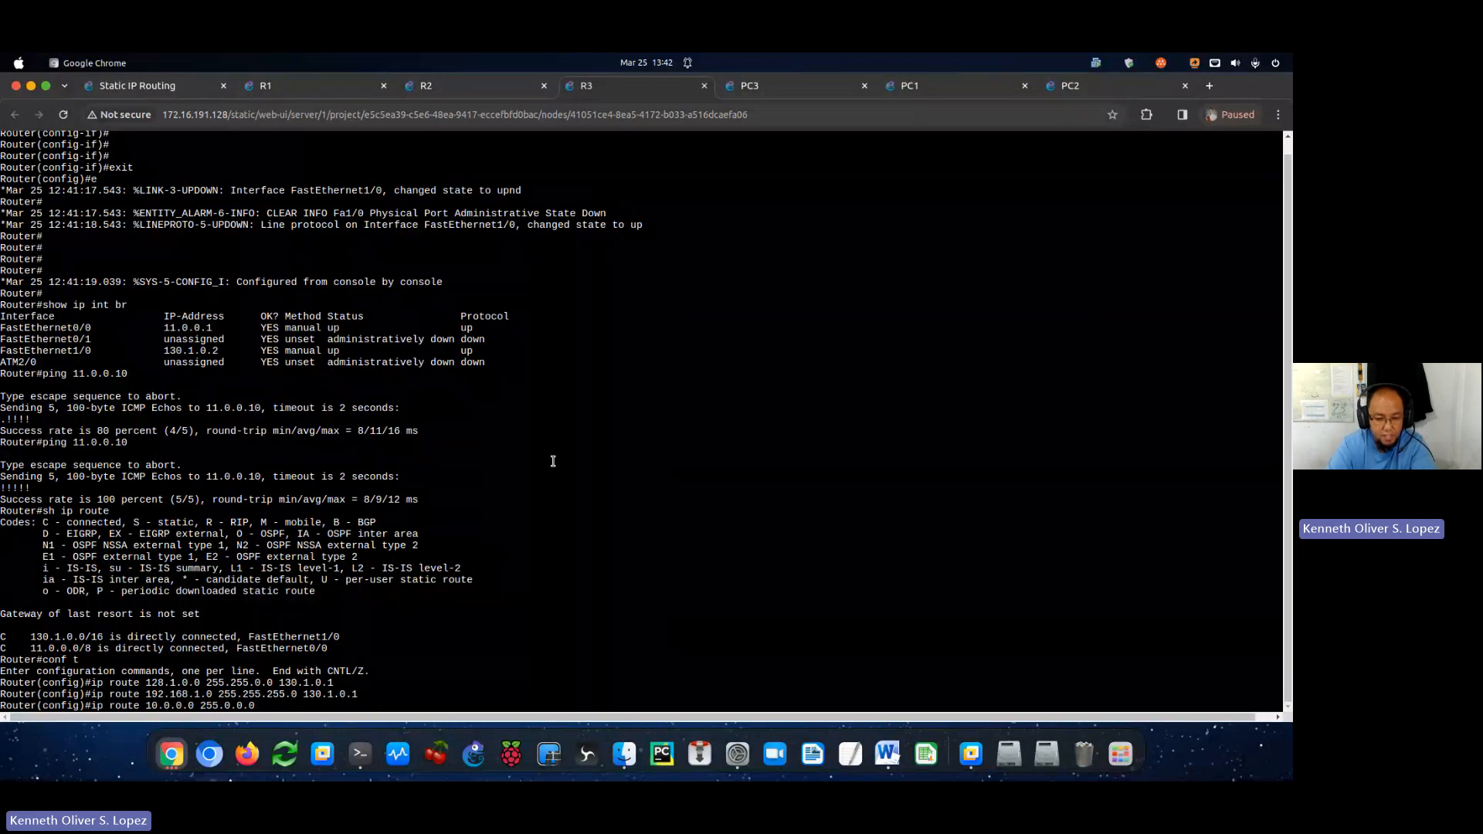
text( 130.1.)
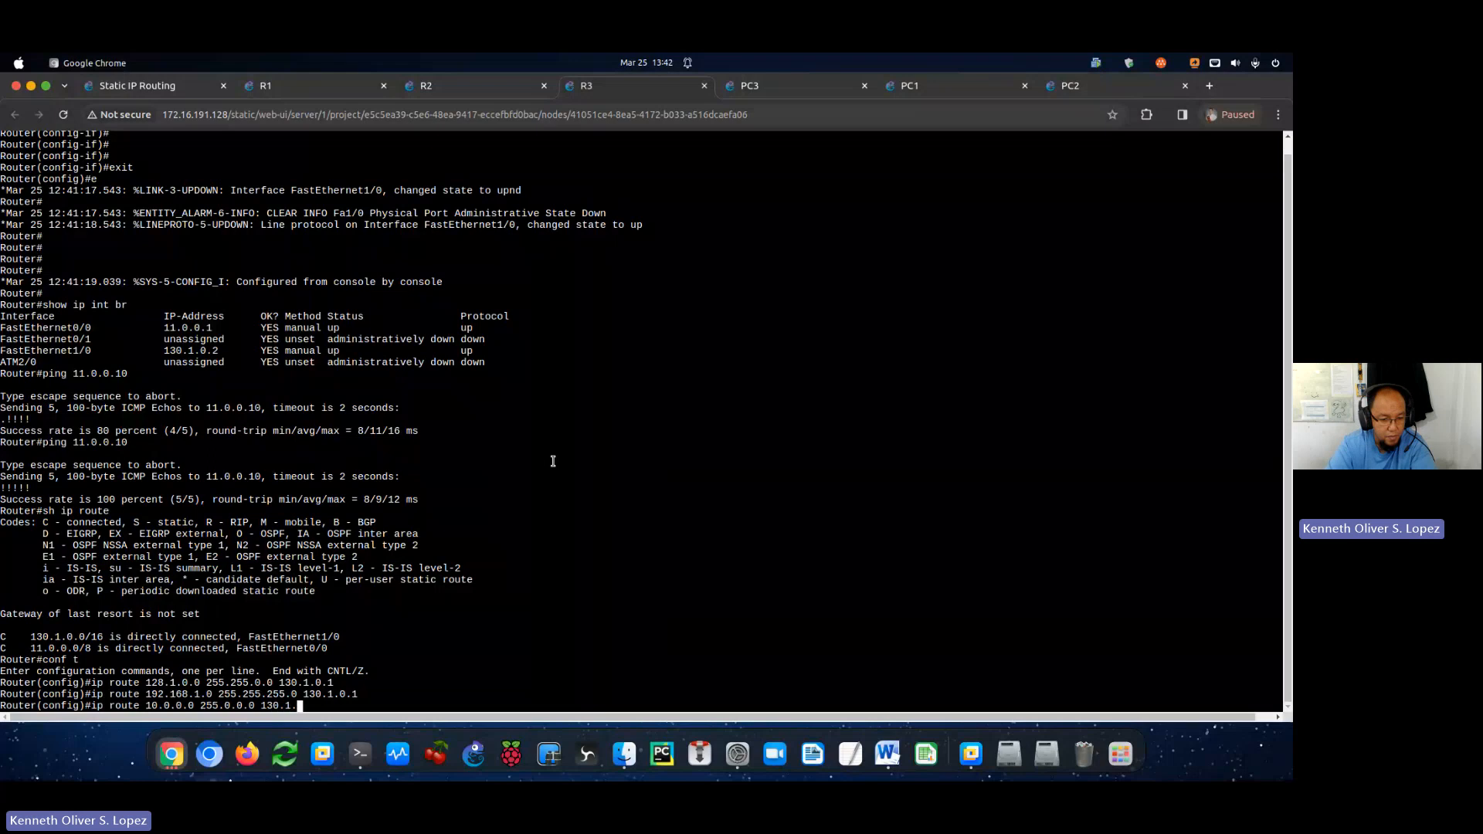
text(0.1)
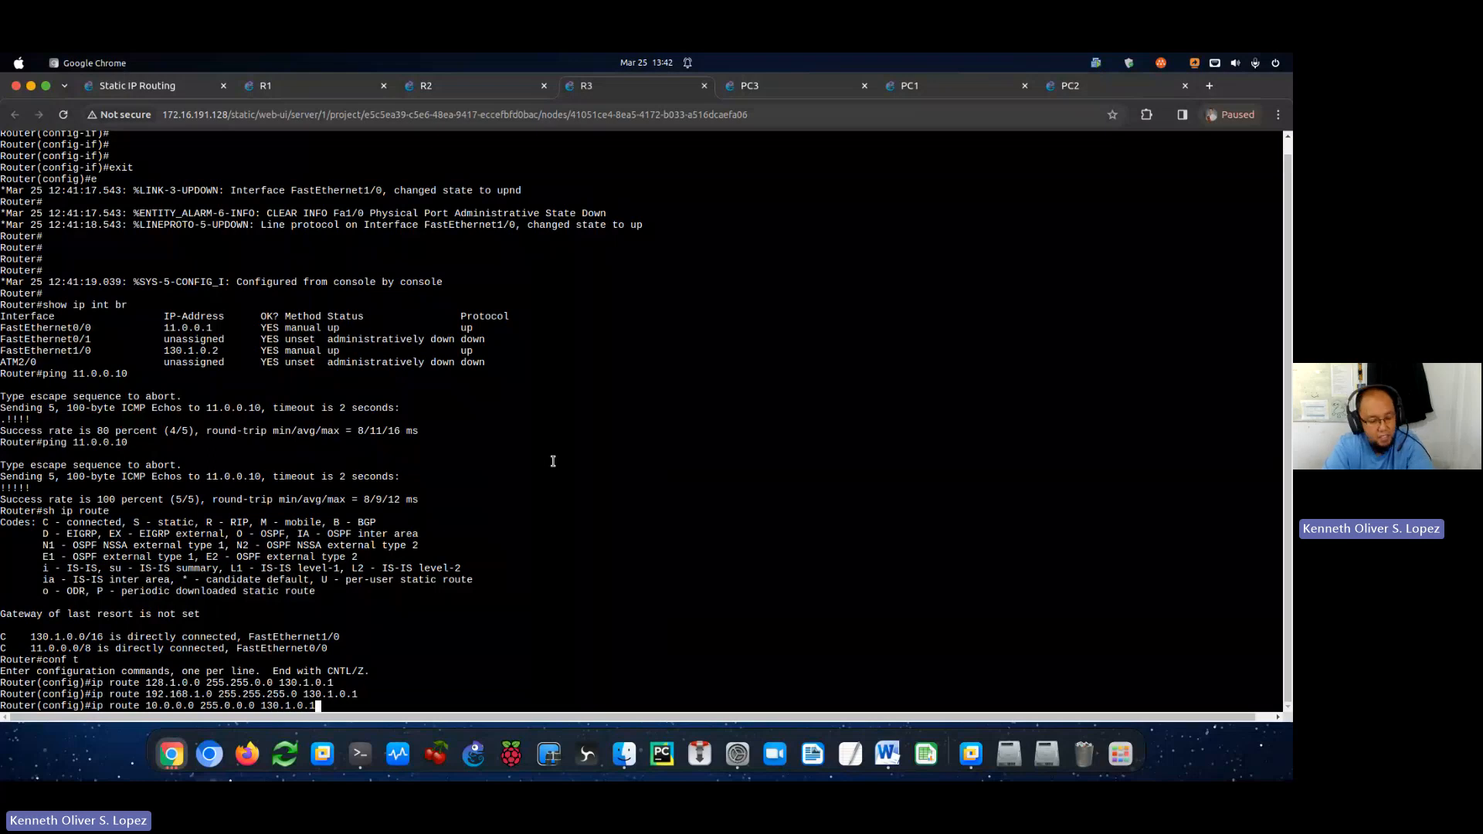
key(Return)
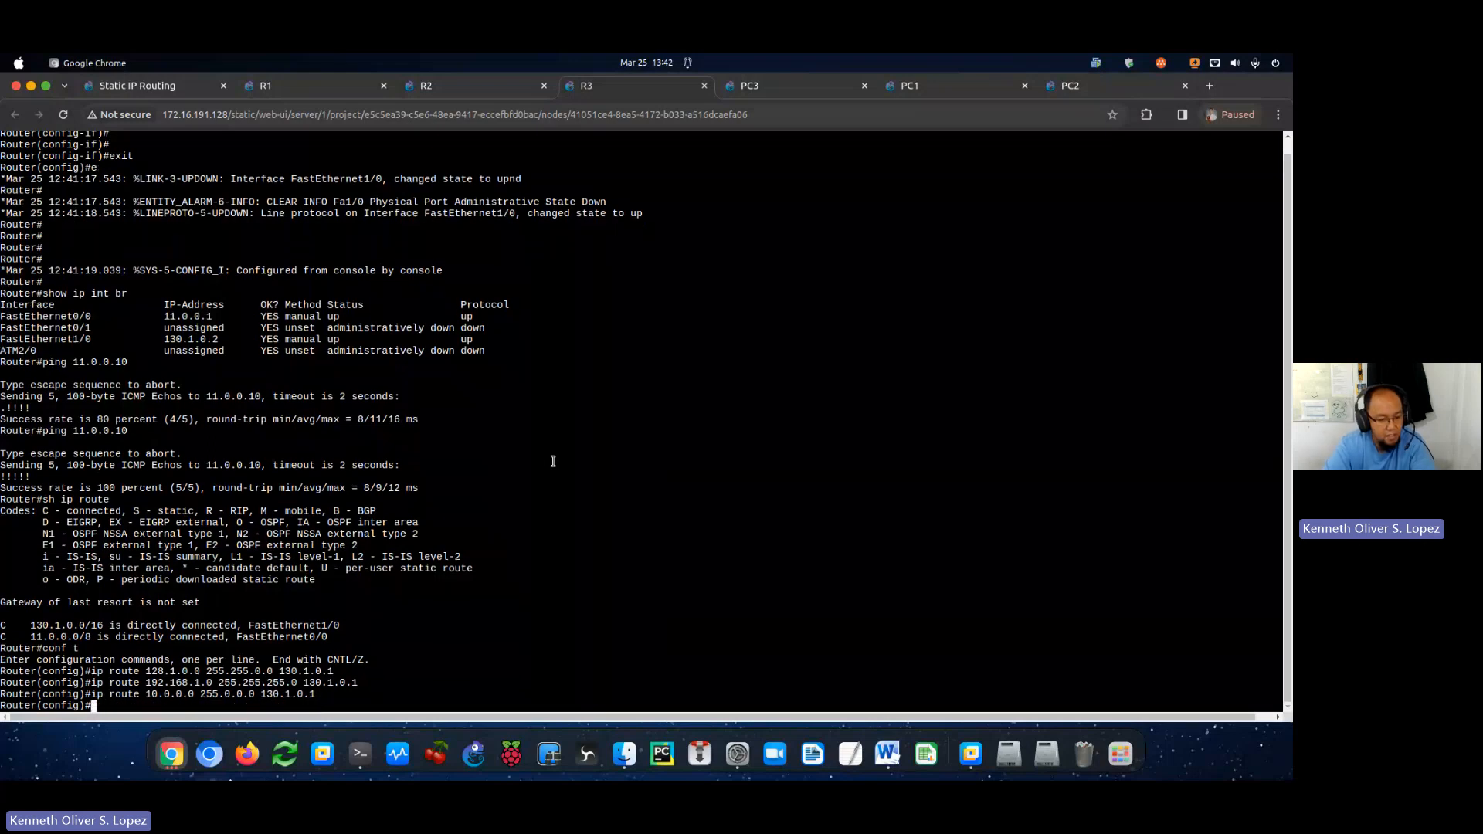
Leave configuration mode on R3.
text(end)
key(Return)
key(Return)
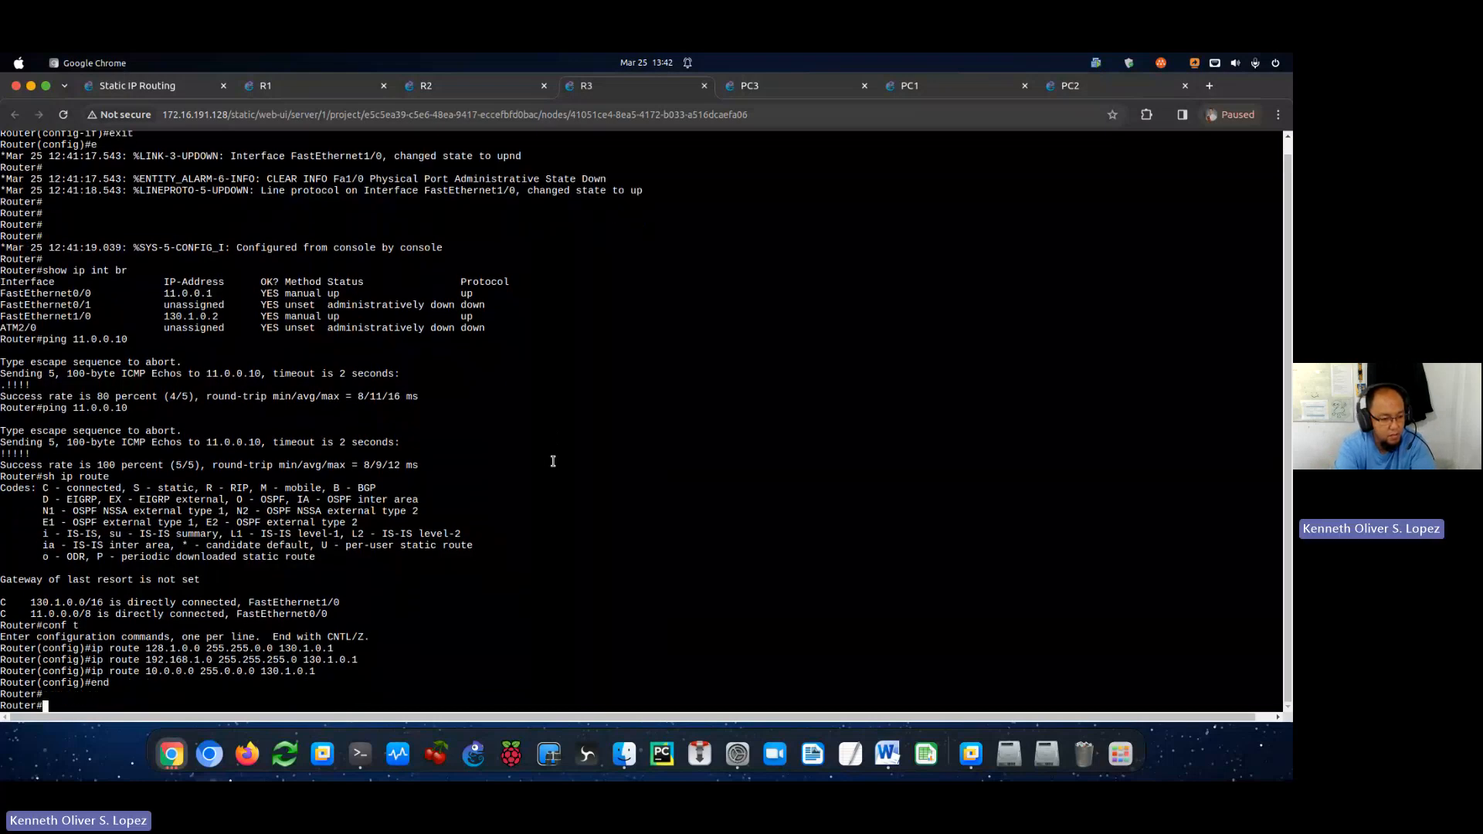
key(Return)
key(Return)
Display R3's routing table and review its static routes to 128.1.0.0, 10.0.0.0 and 192.168.1.0.
text(sh)
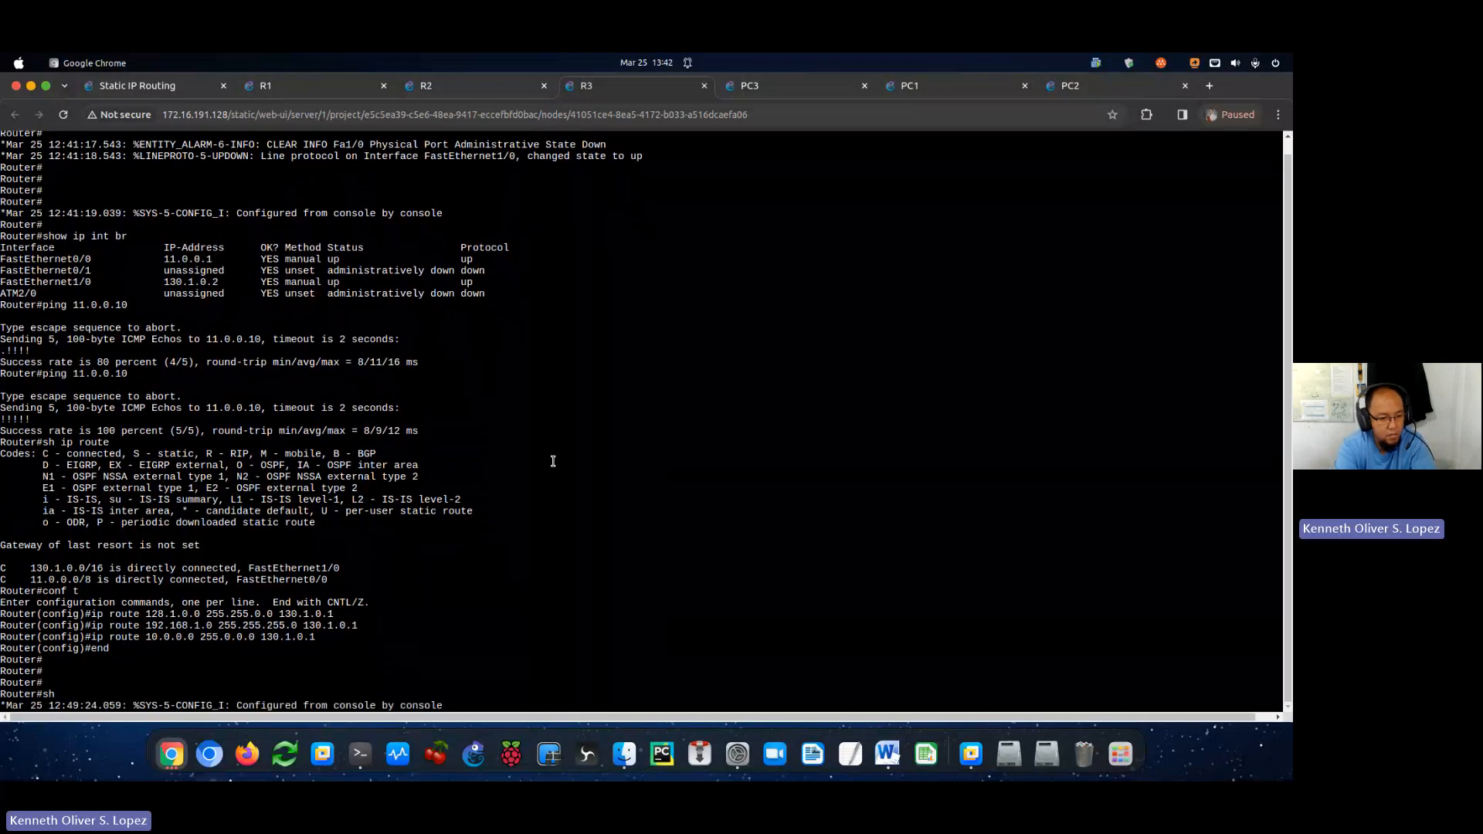
key(Return)
key(Return)
text(sh ip ro)
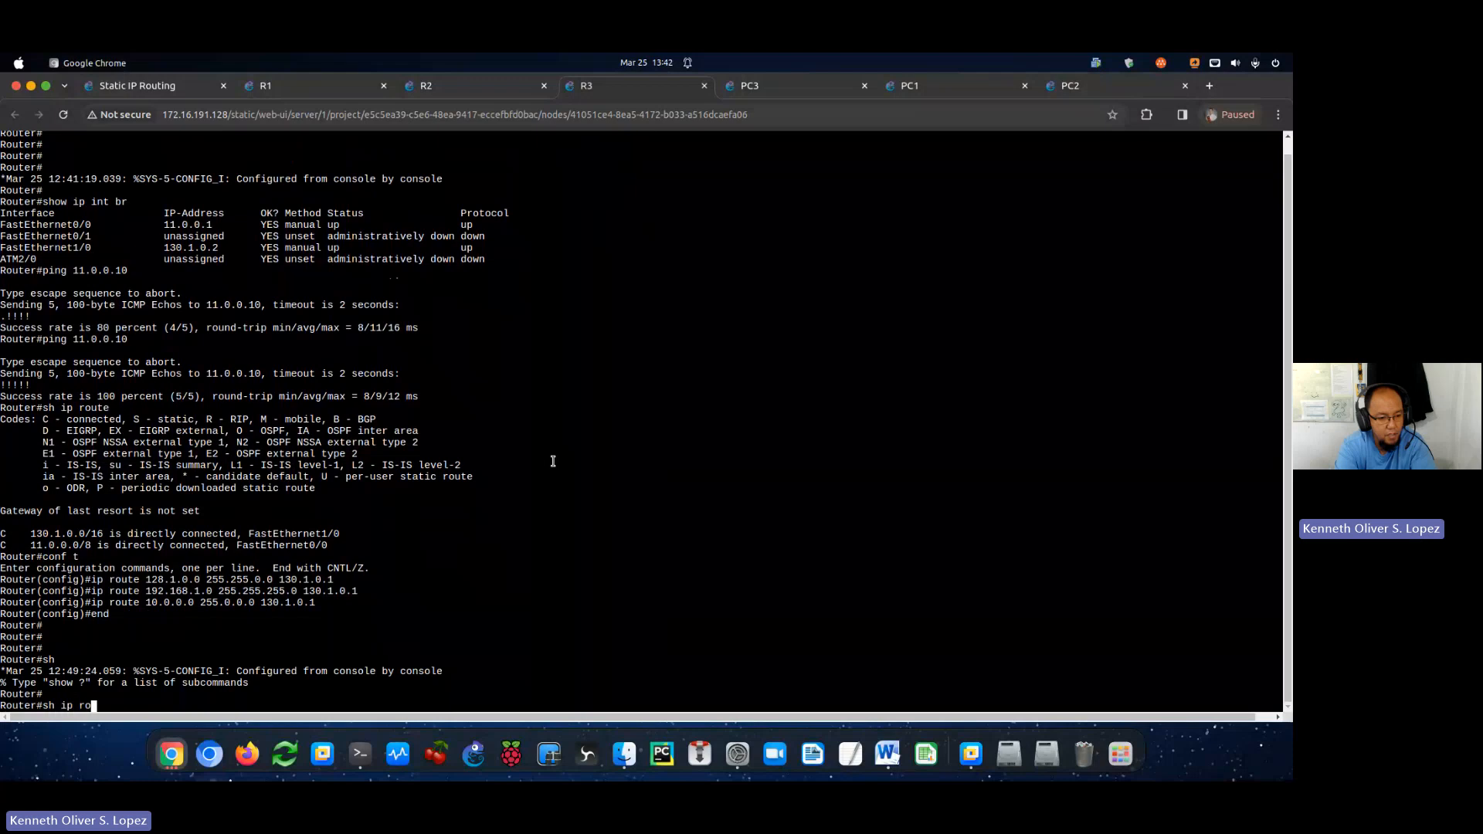
text(ute)
key(Return)
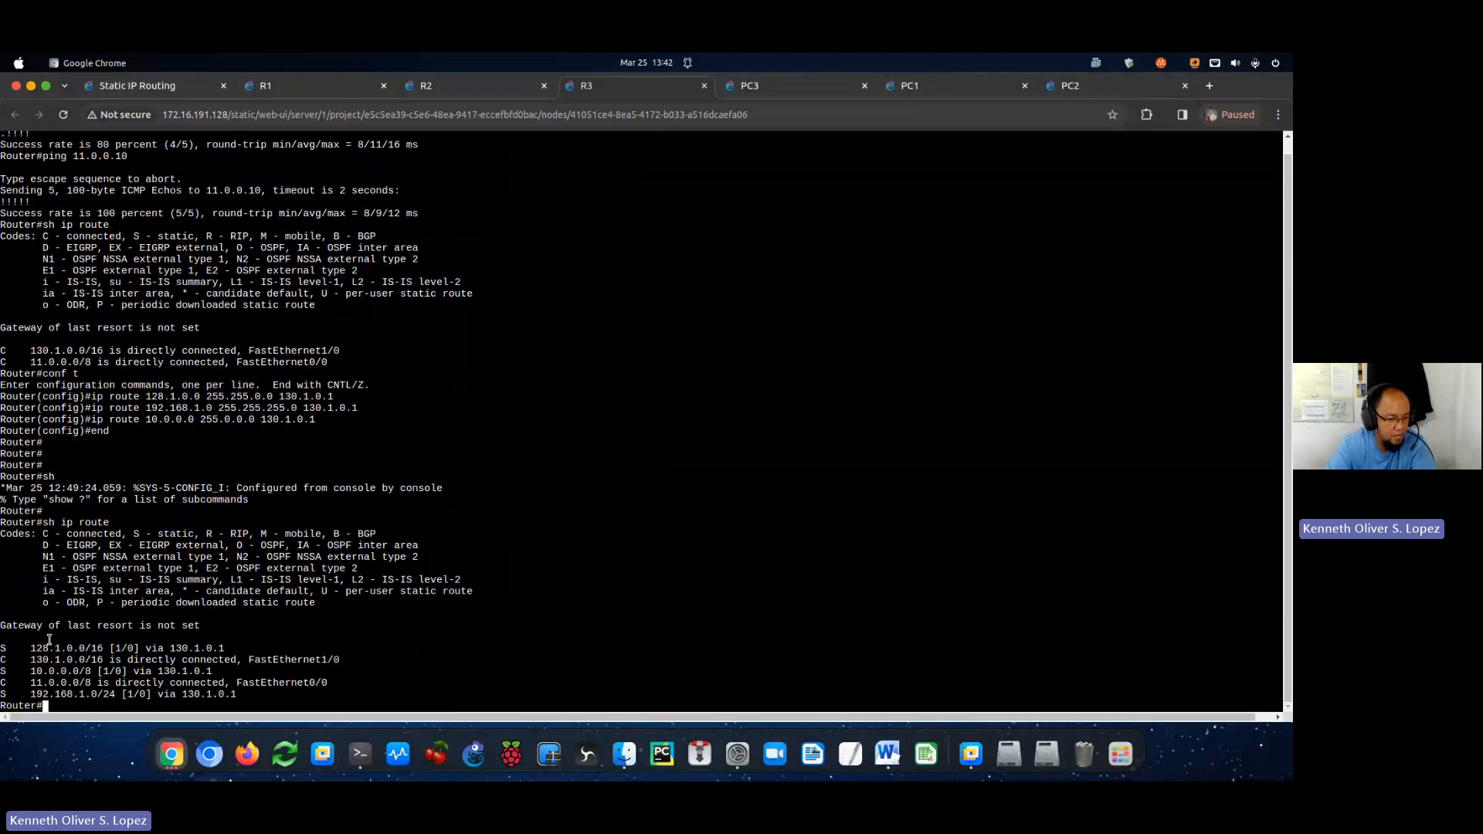
drag(1, 649, 101, 654)
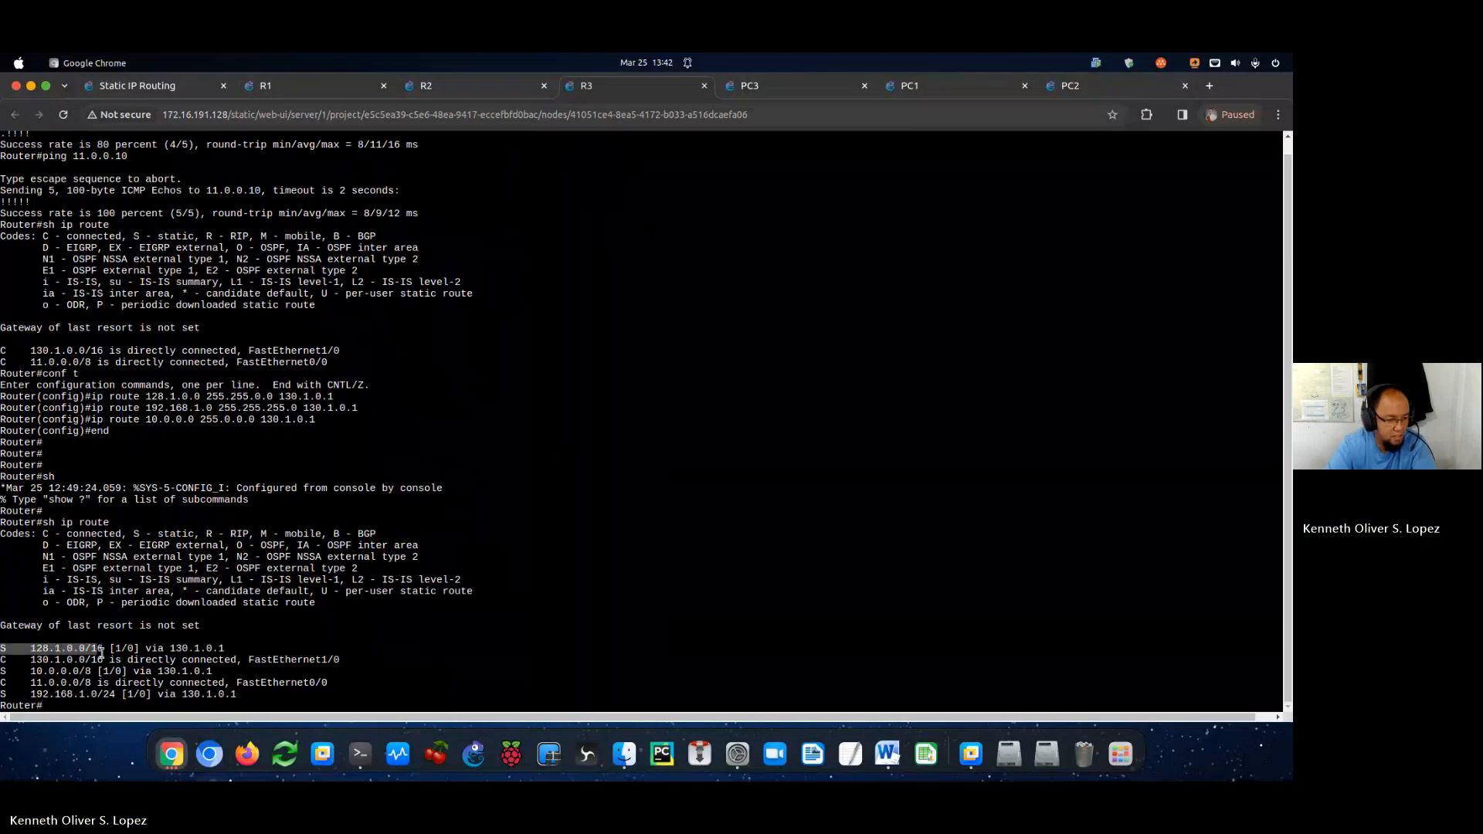
drag(3, 671, 142, 695)
click(192, 686)
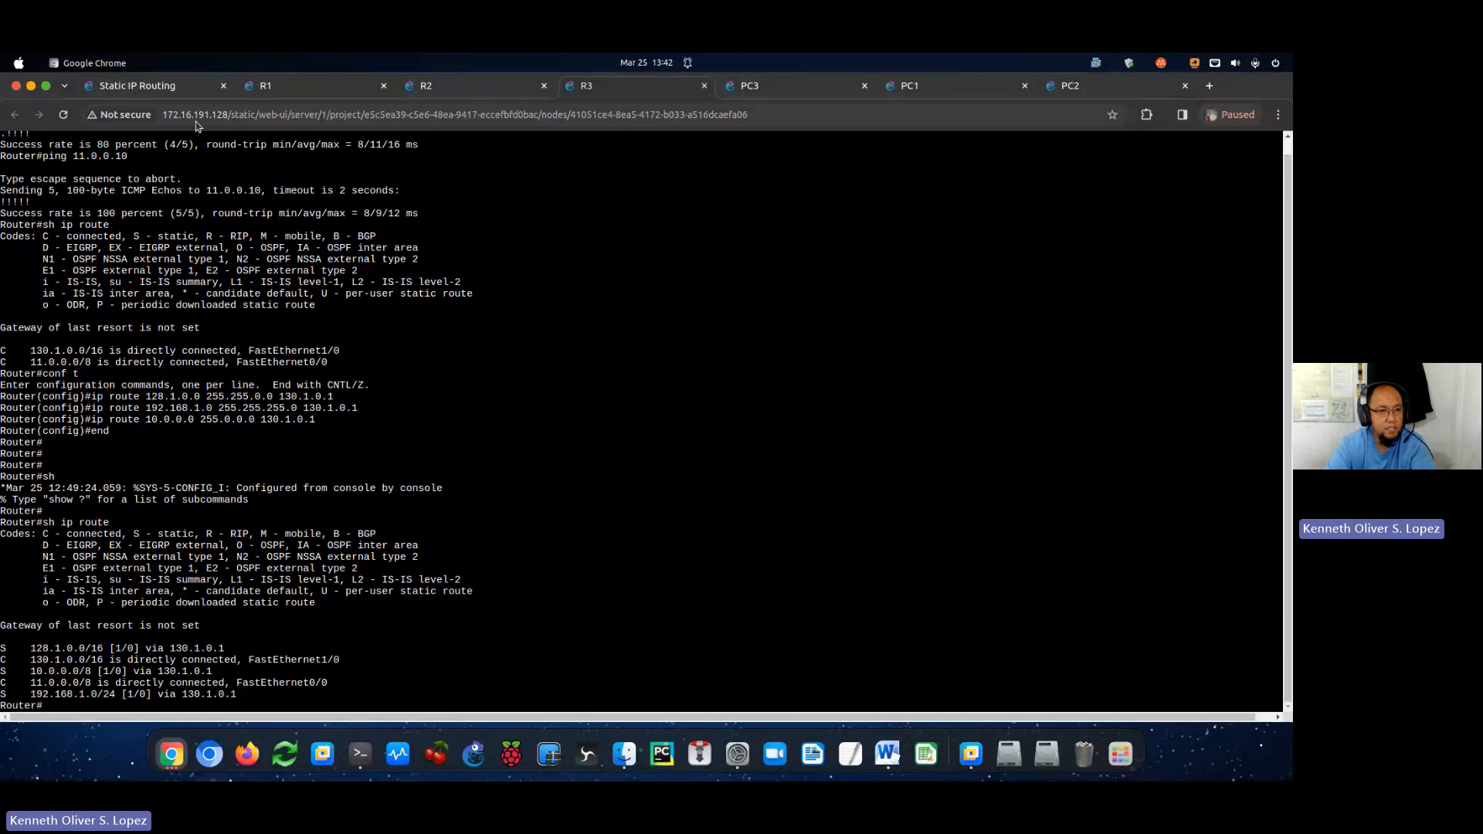
Check PC2's address in the topology and ping 192.168.1.10 from R3.
click(169, 89)
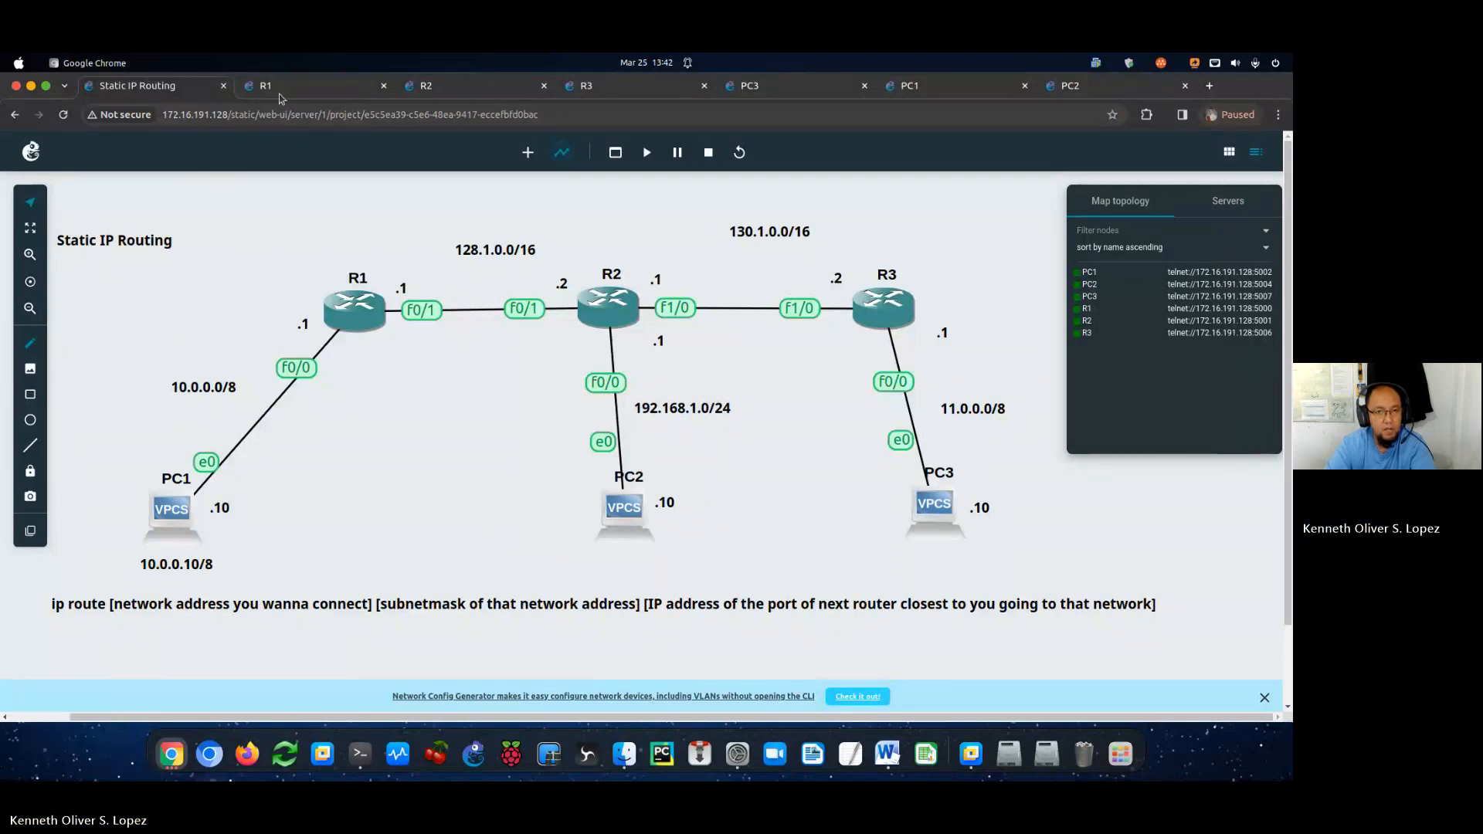
click(587, 91)
text(ping 192.168)
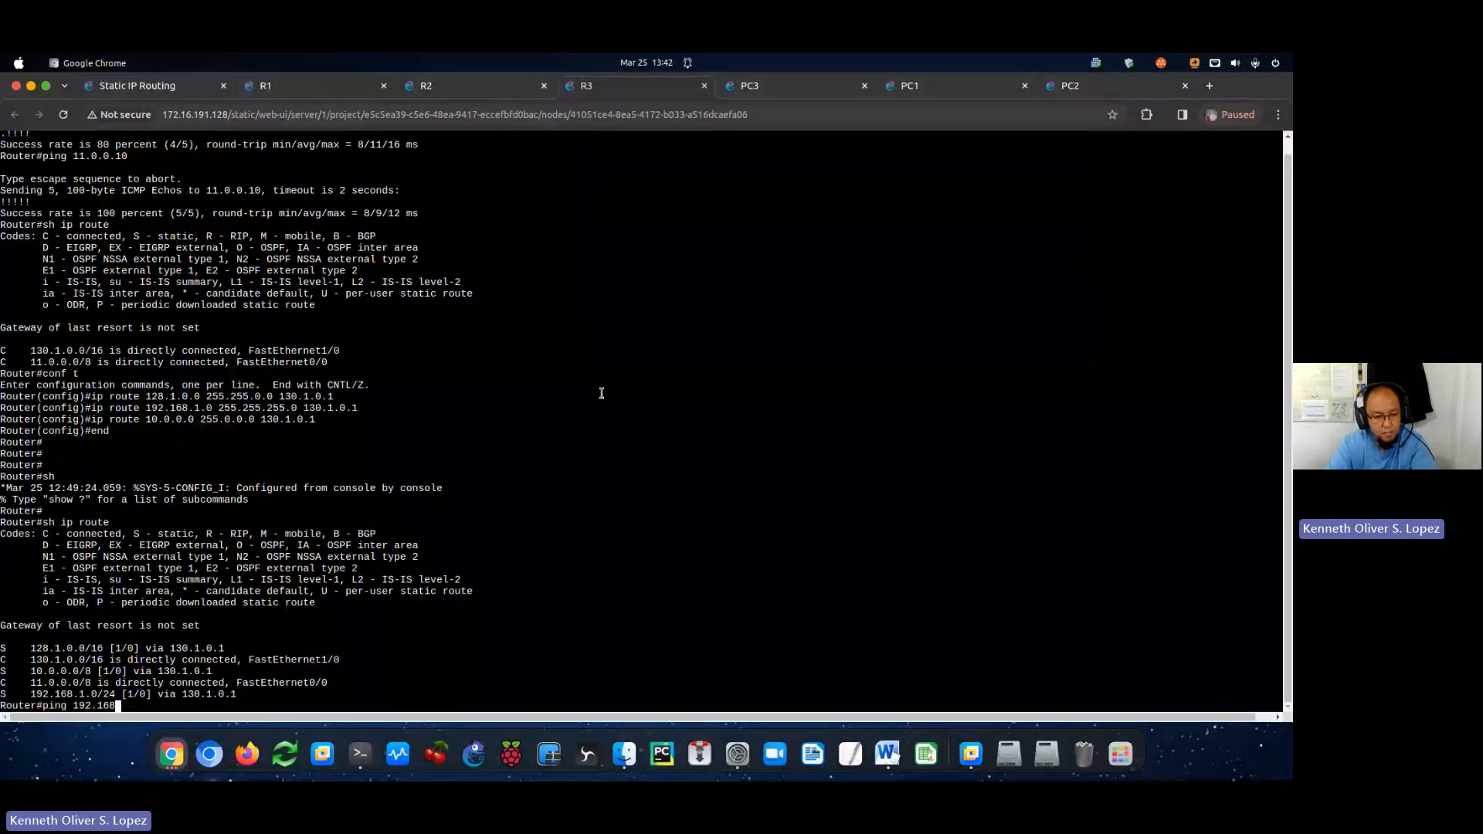
text(.1.10)
key(Return)
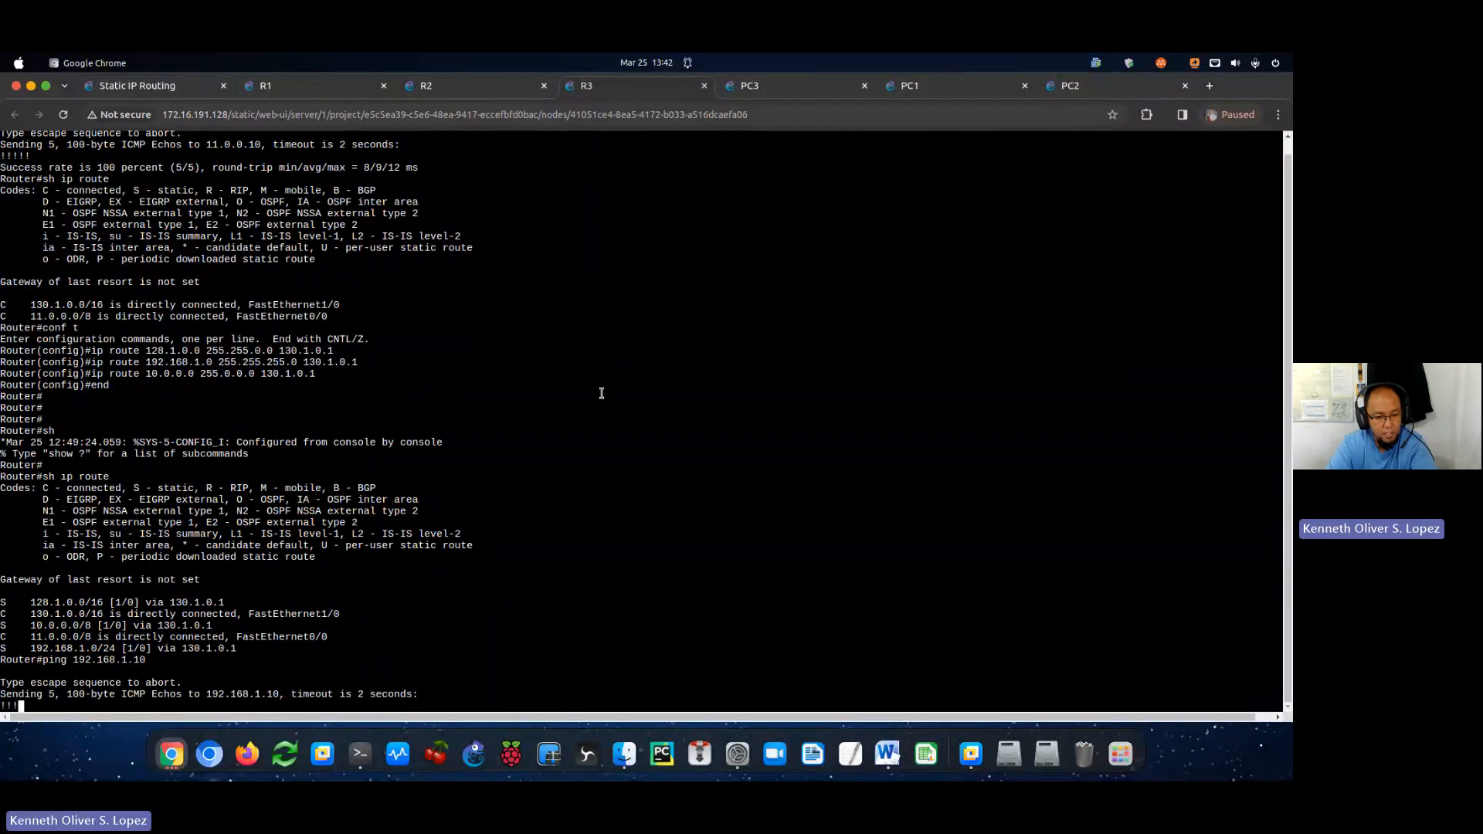
Ping PC1 at 10.0.0.10 from R3.
text(ping 19)
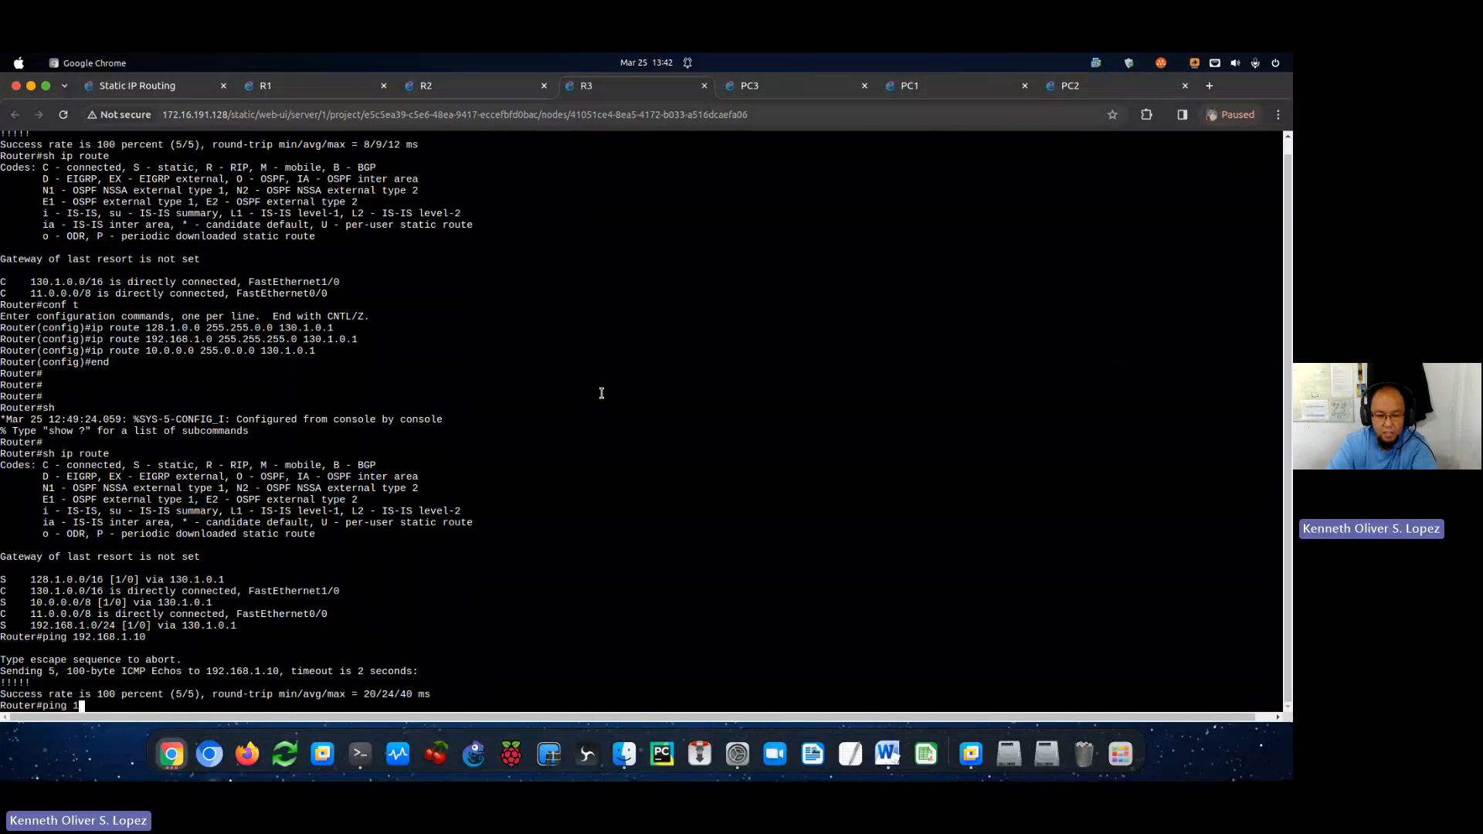
key(BackSpace)
text(0.0.0.10)
key(Return)
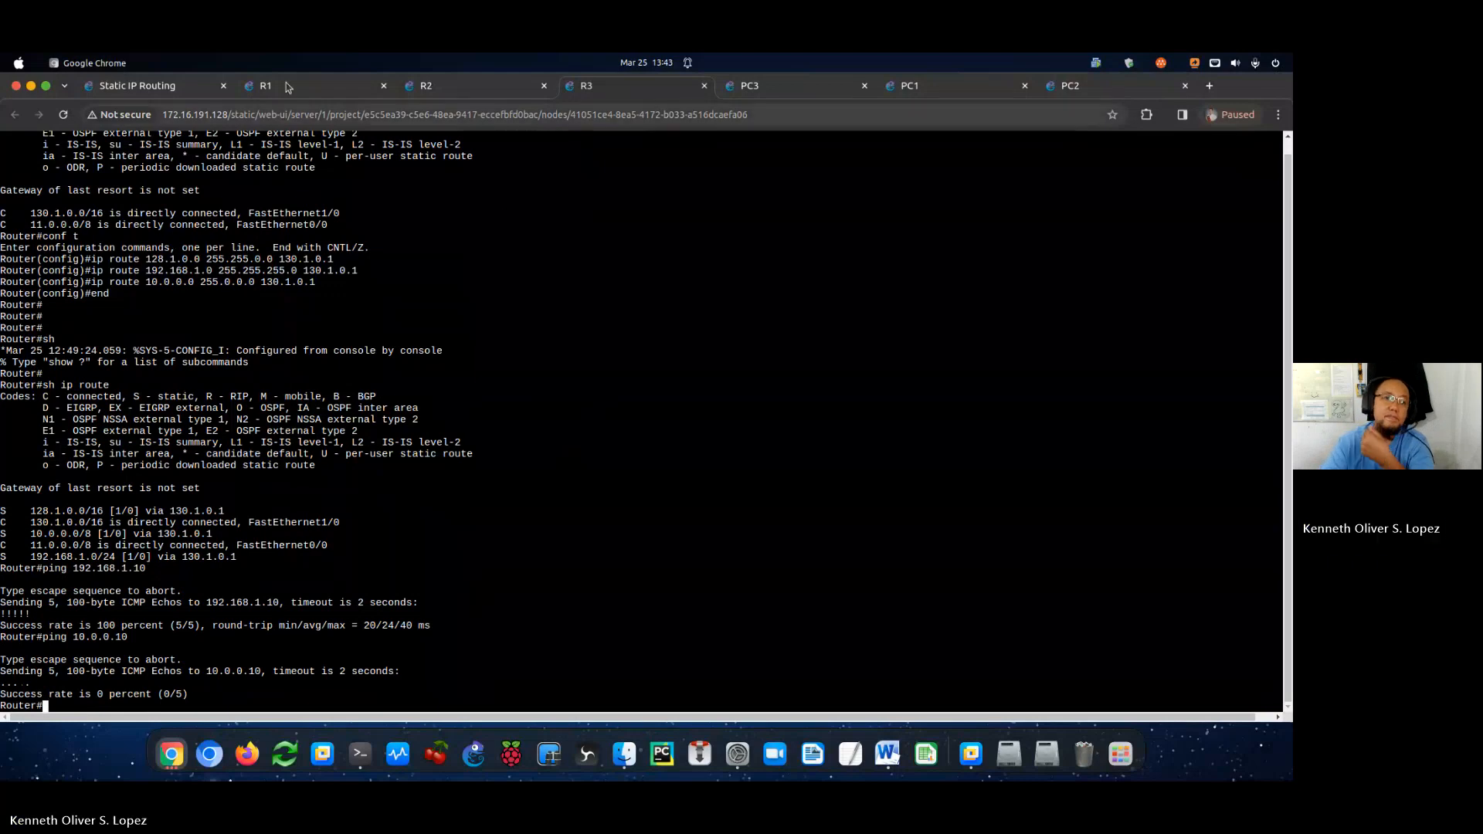
Compare R3's static route to 128.1.0.0/16 with the R1–R2 link in the topology.
click(165, 86)
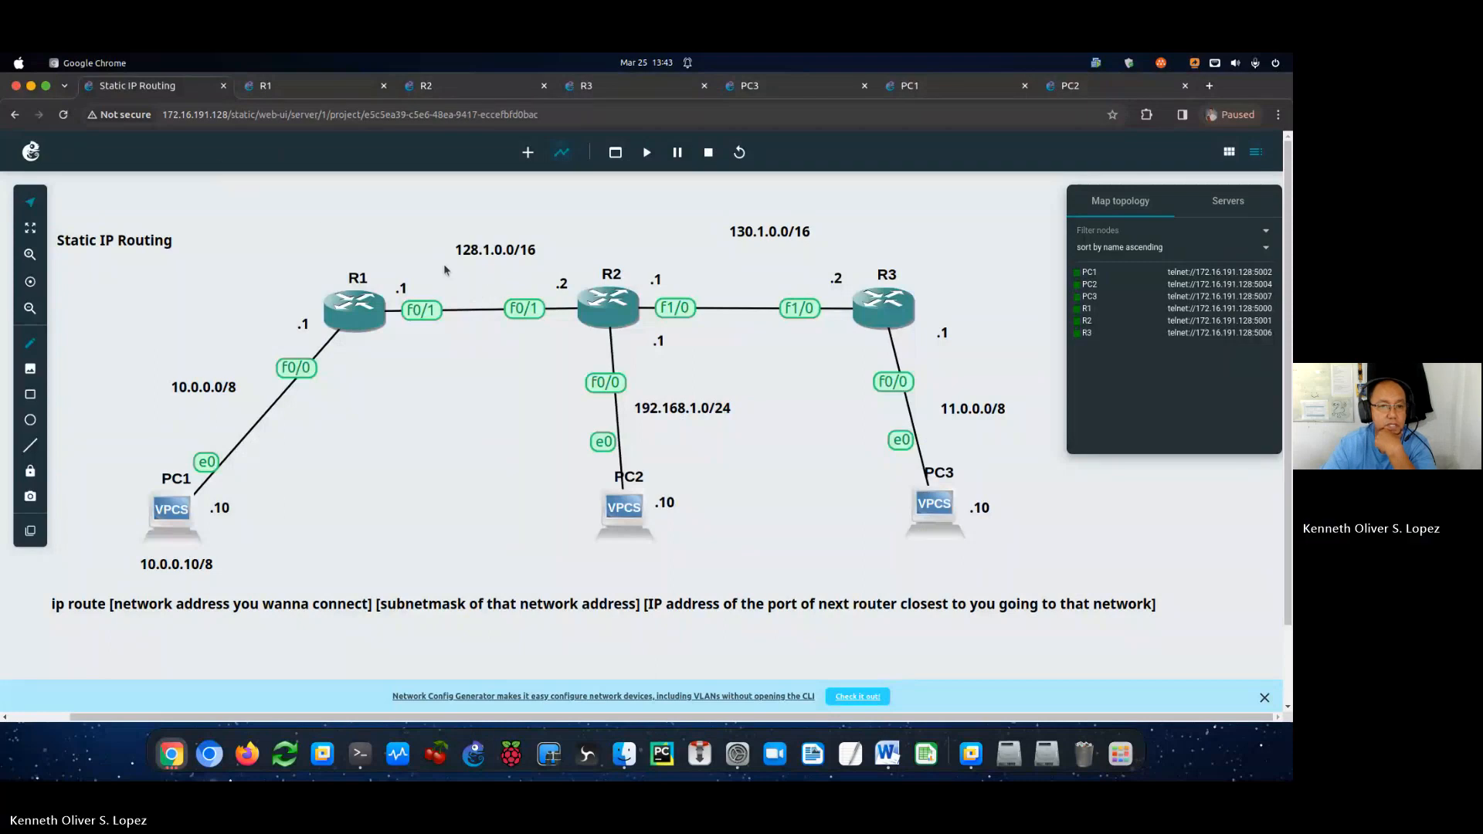
click(642, 92)
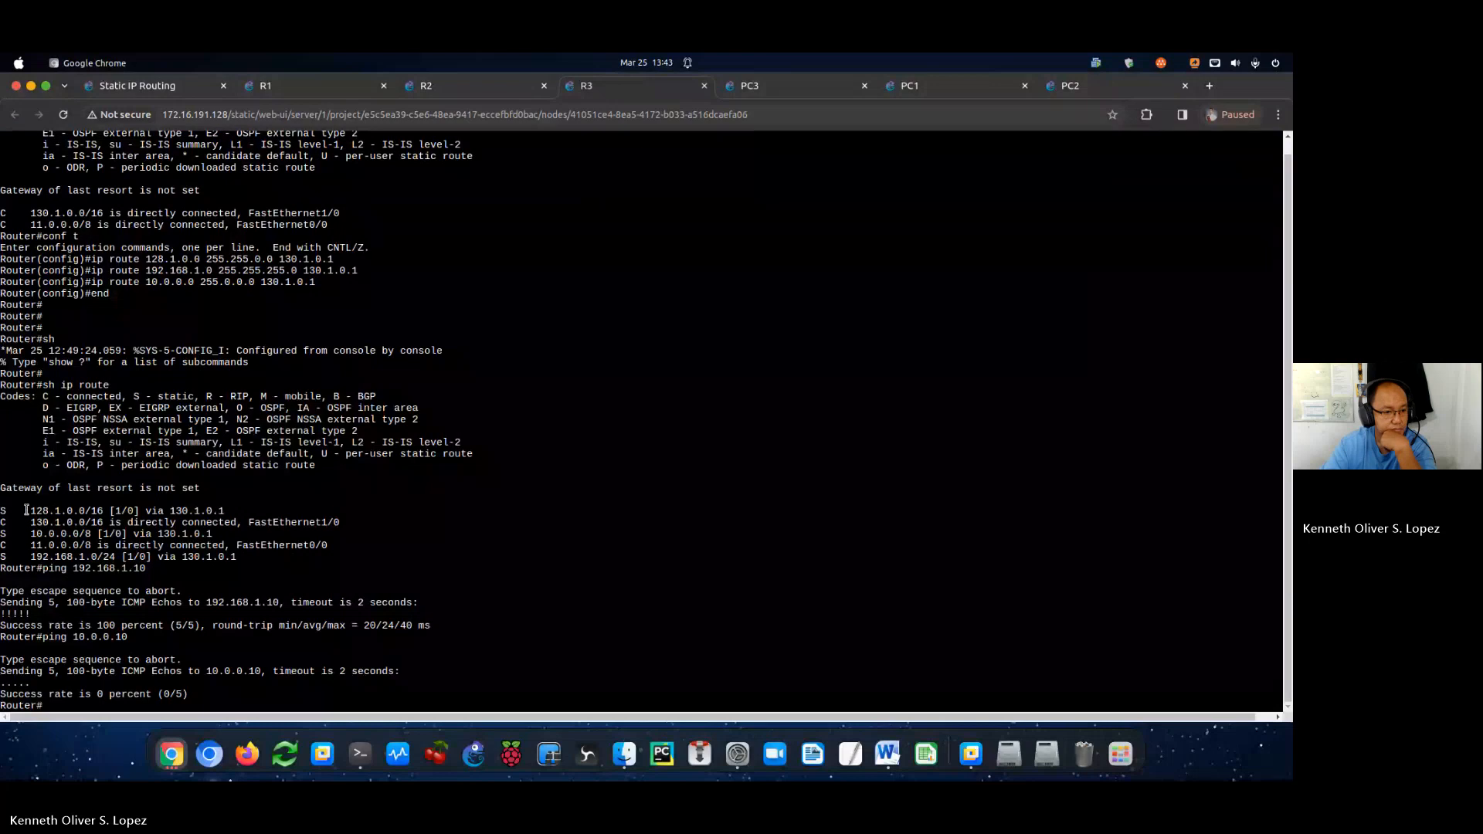
drag(25, 511, 209, 510)
click(370, 506)
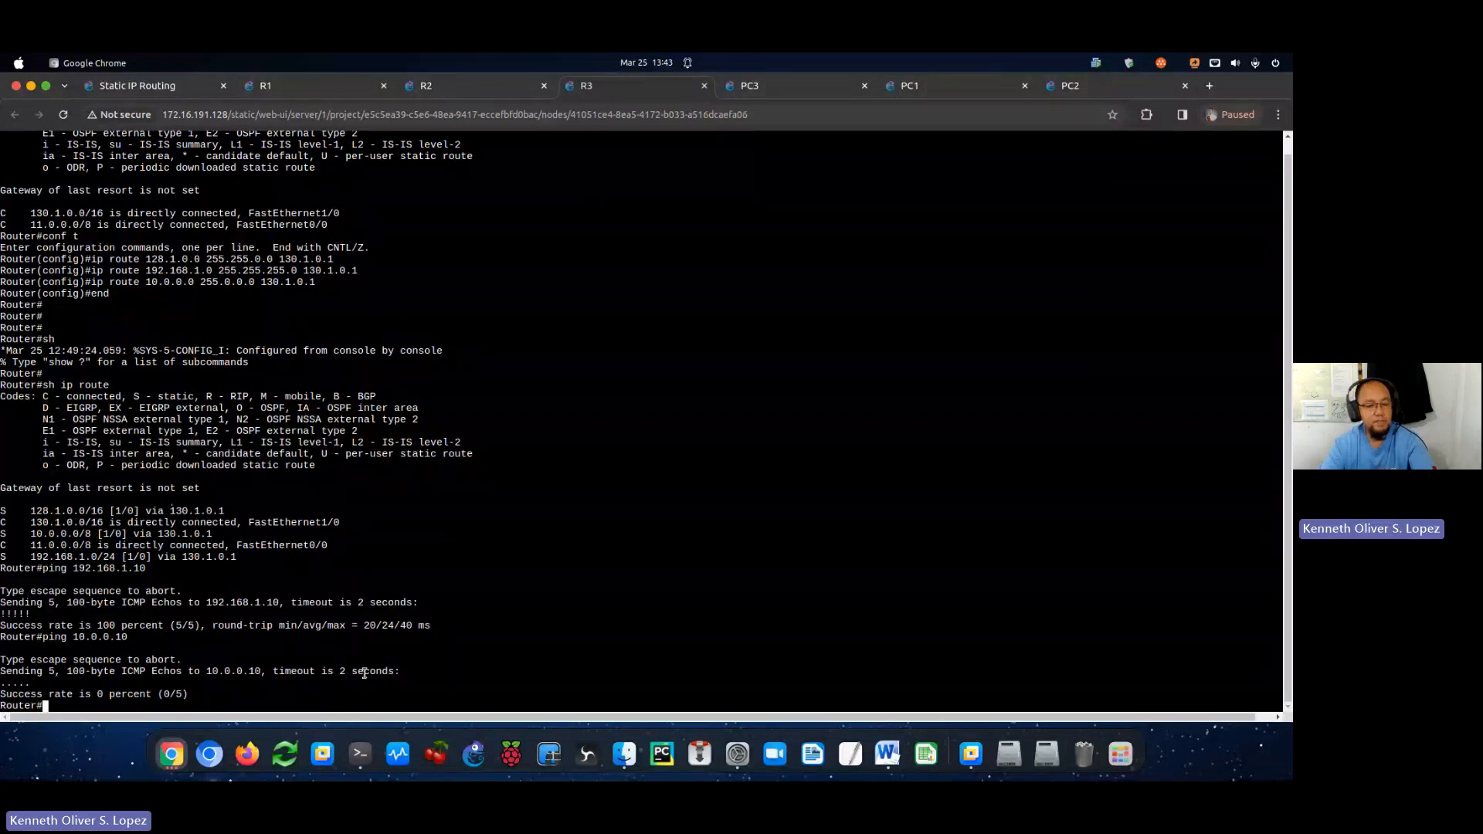
Ping R2's f0/1 address 128.1.0.2 from R3.
text(pin g)
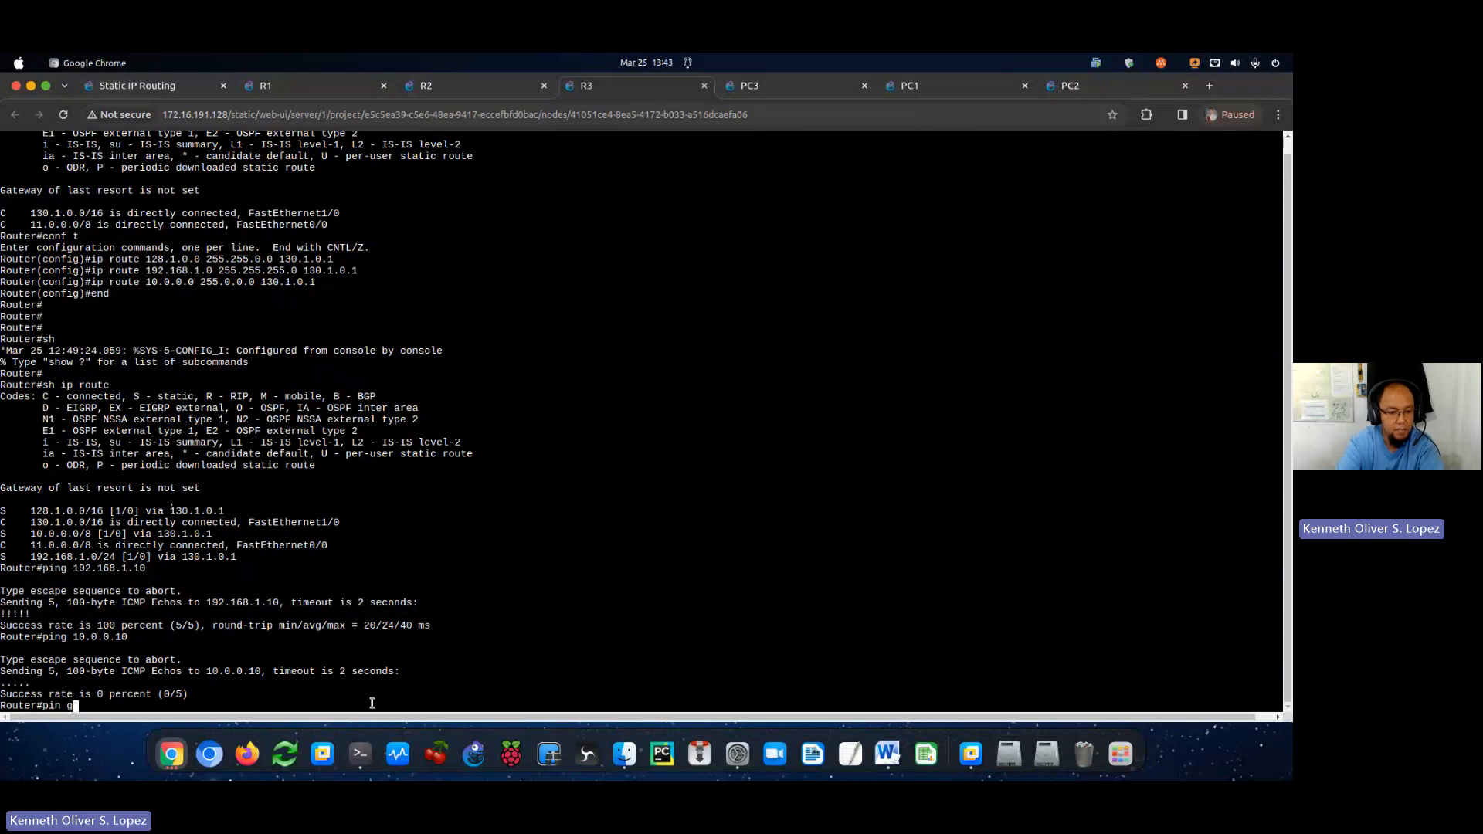
key(BackSpace)
key(BackSpace)
text(g 1)
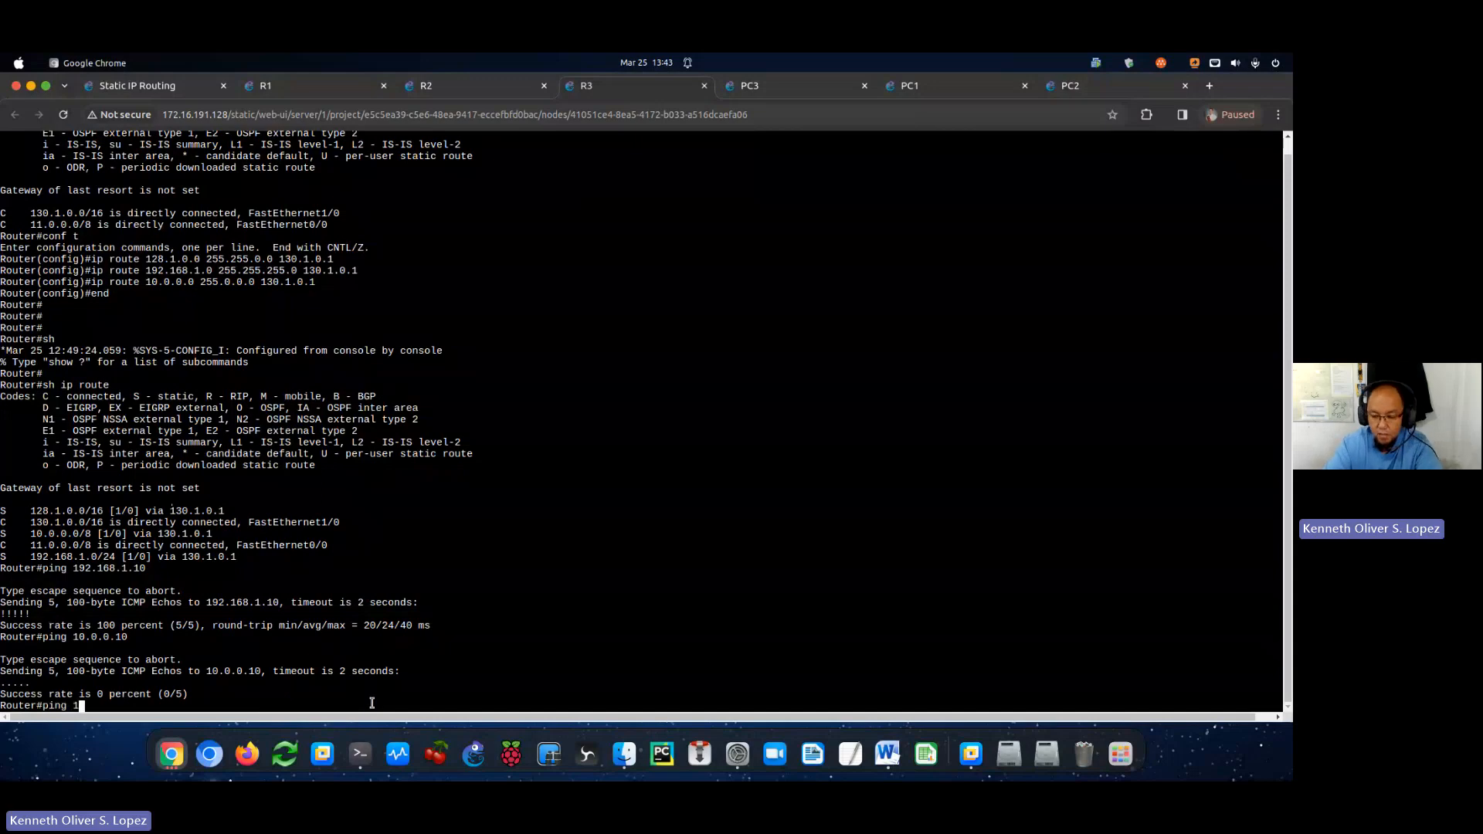
text(28.0)
key(BackSpace)
text(1.0.2)
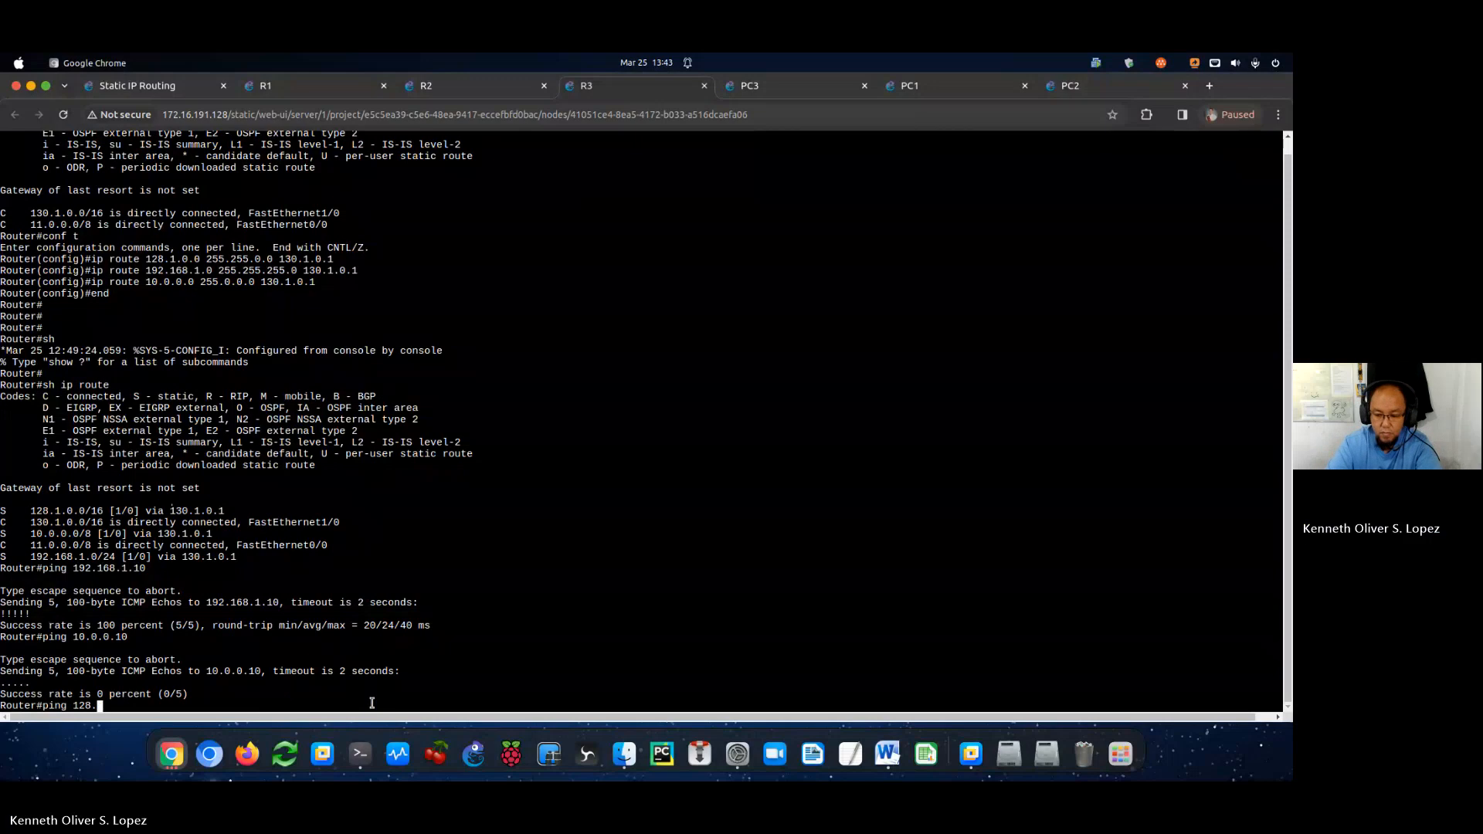
key(Return)
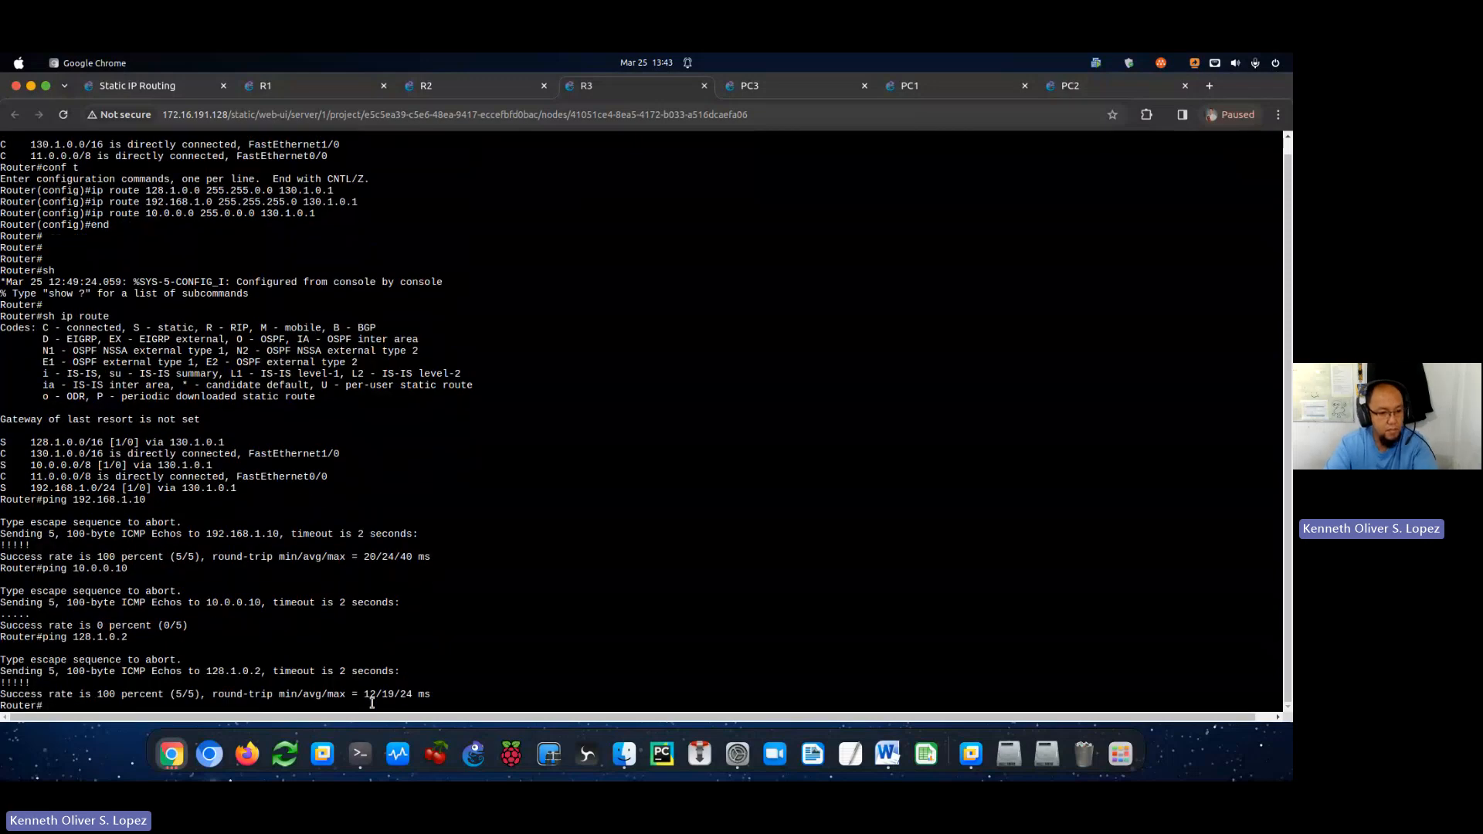
Ping R1's f0/1 address 128.1.0.1 from R3.
key(Up)
key(BackSpace)
text(128.1.0.1)
key(Return)
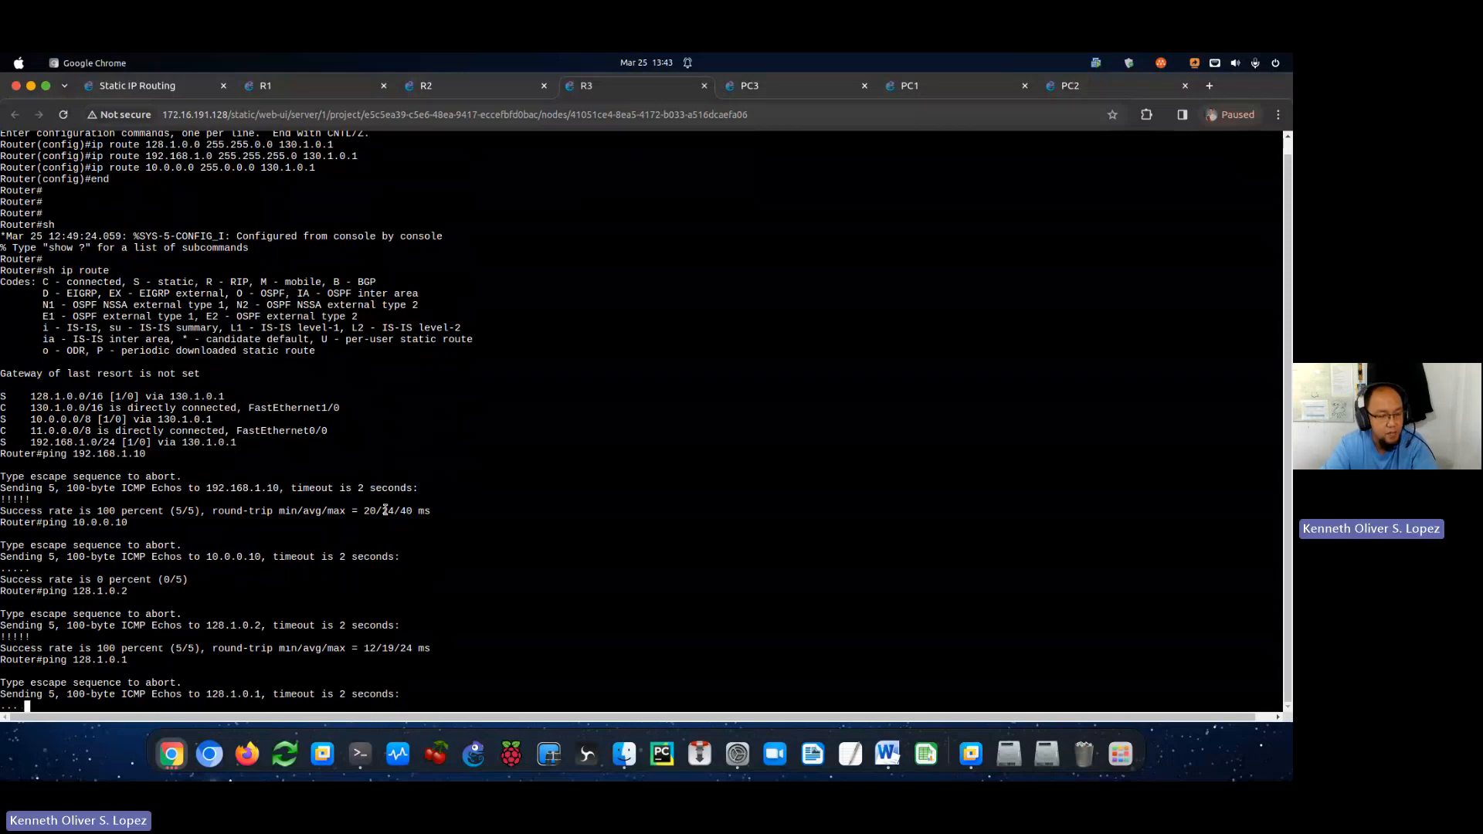
Check R1's routing table against R3's ping results and the networks in the topology.
click(348, 86)
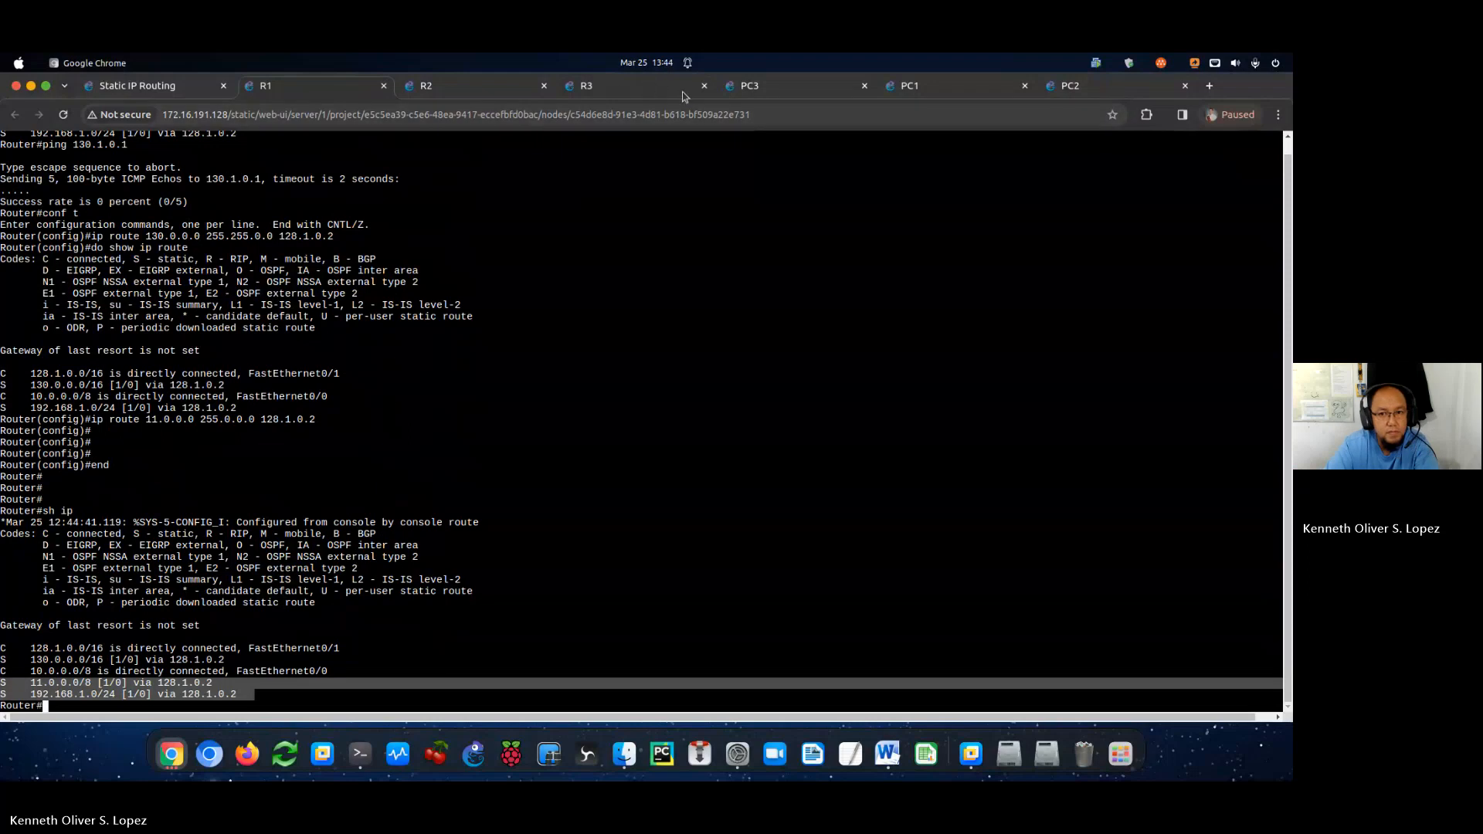
click(645, 87)
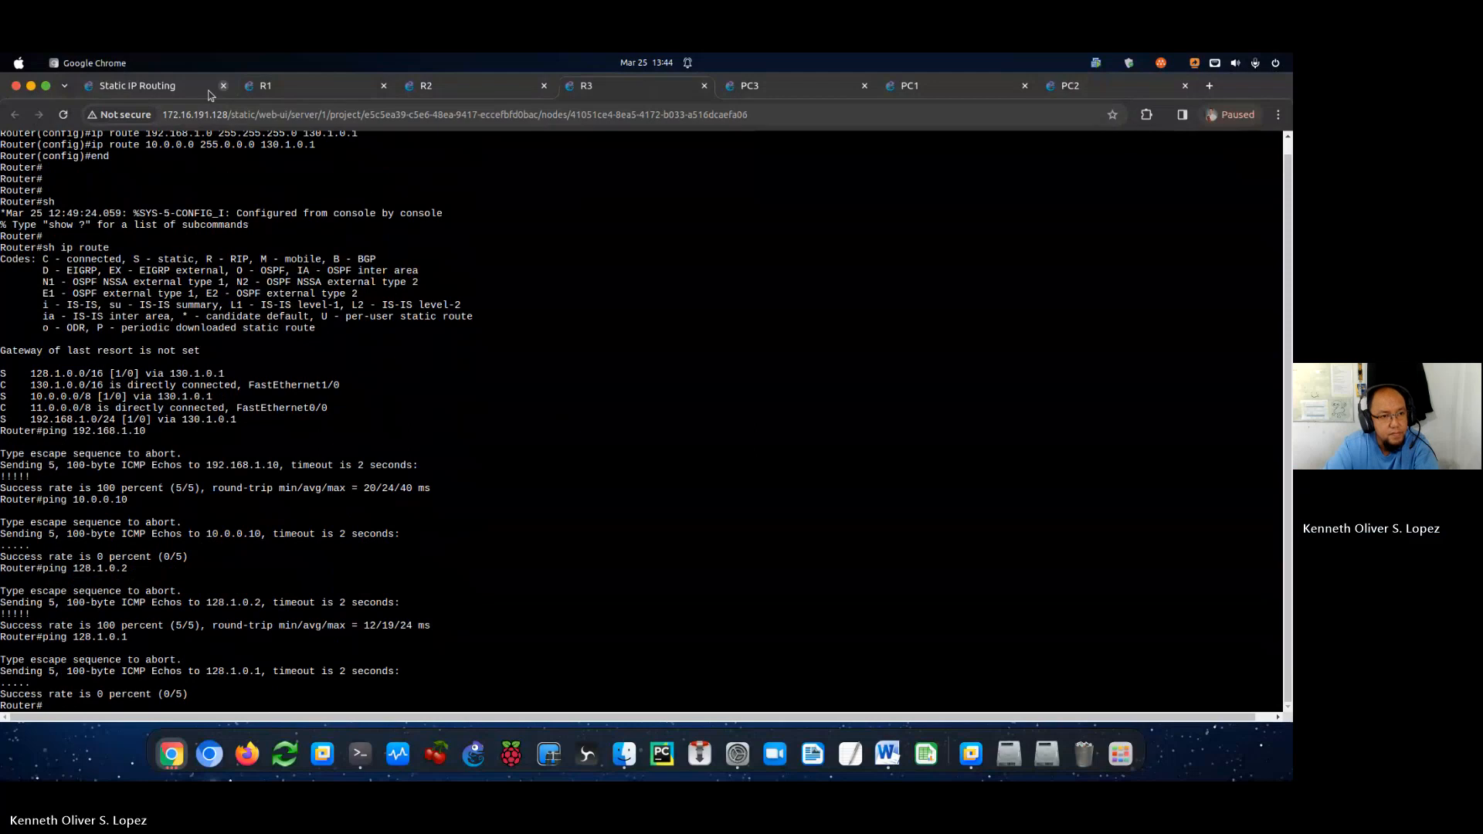
click(179, 89)
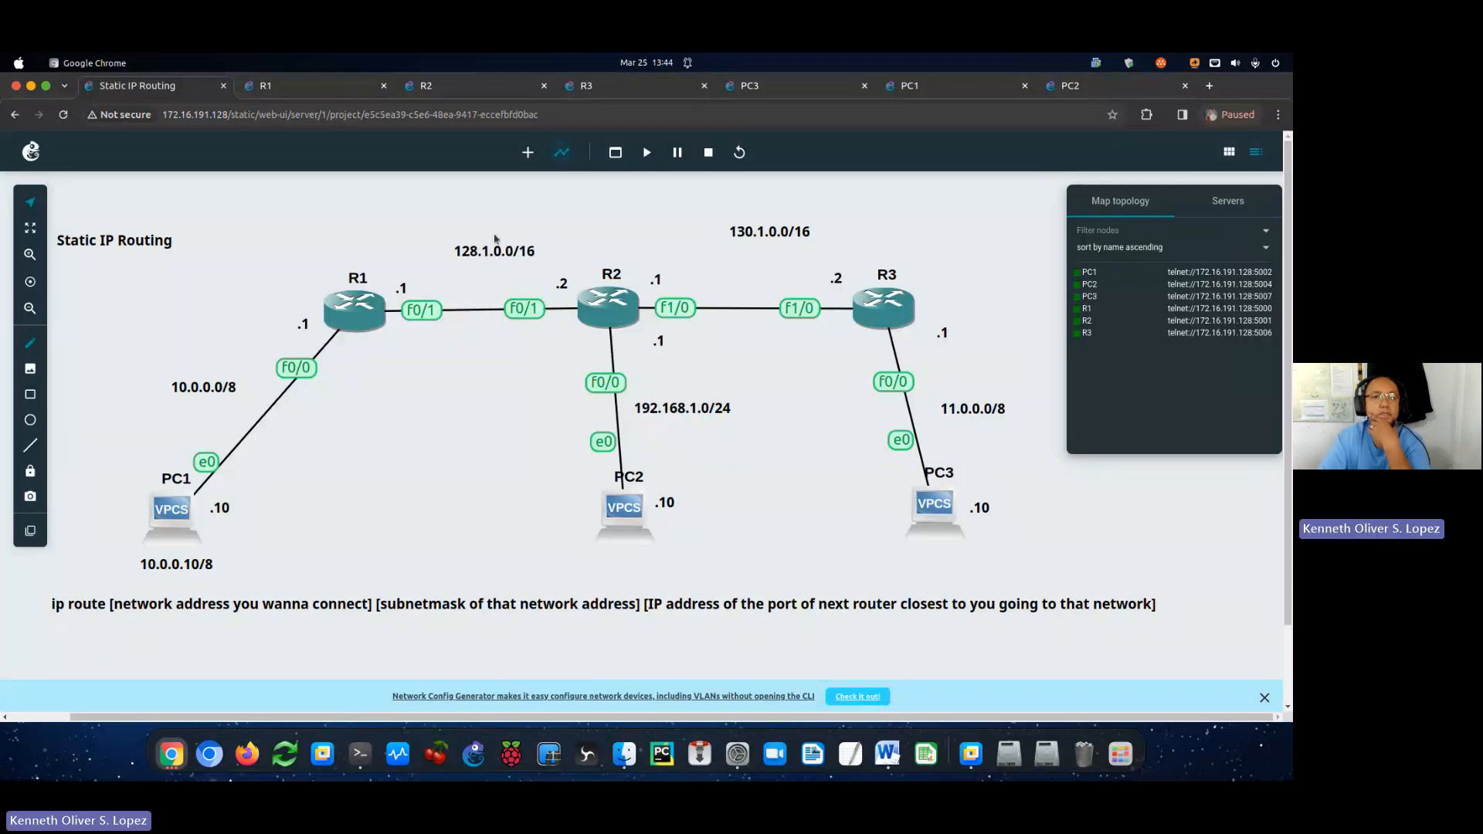
click(634, 94)
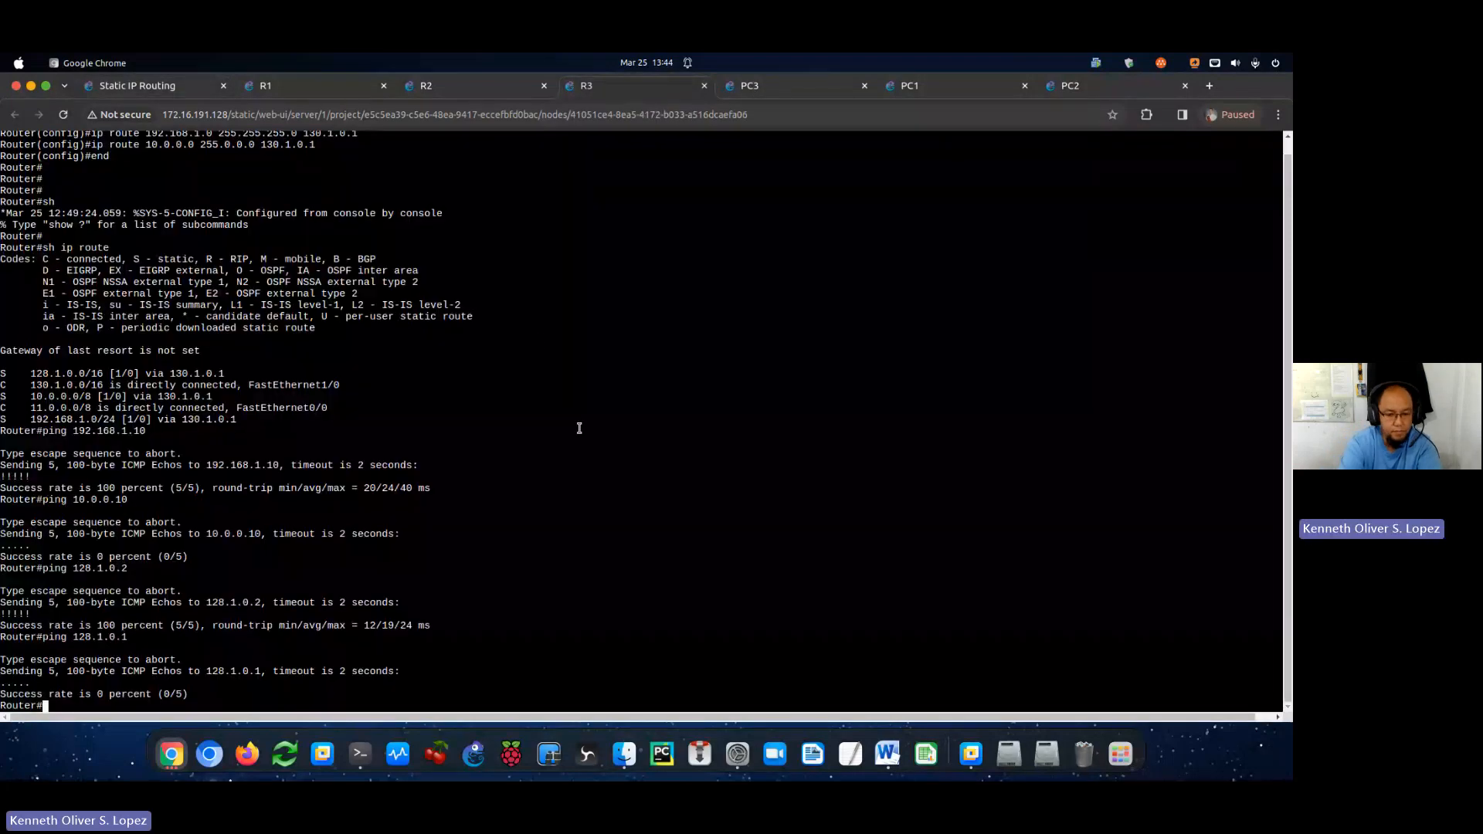
Show R3's full running configuration and compare its interface addresses and static routes with the topology.
text(sh run)
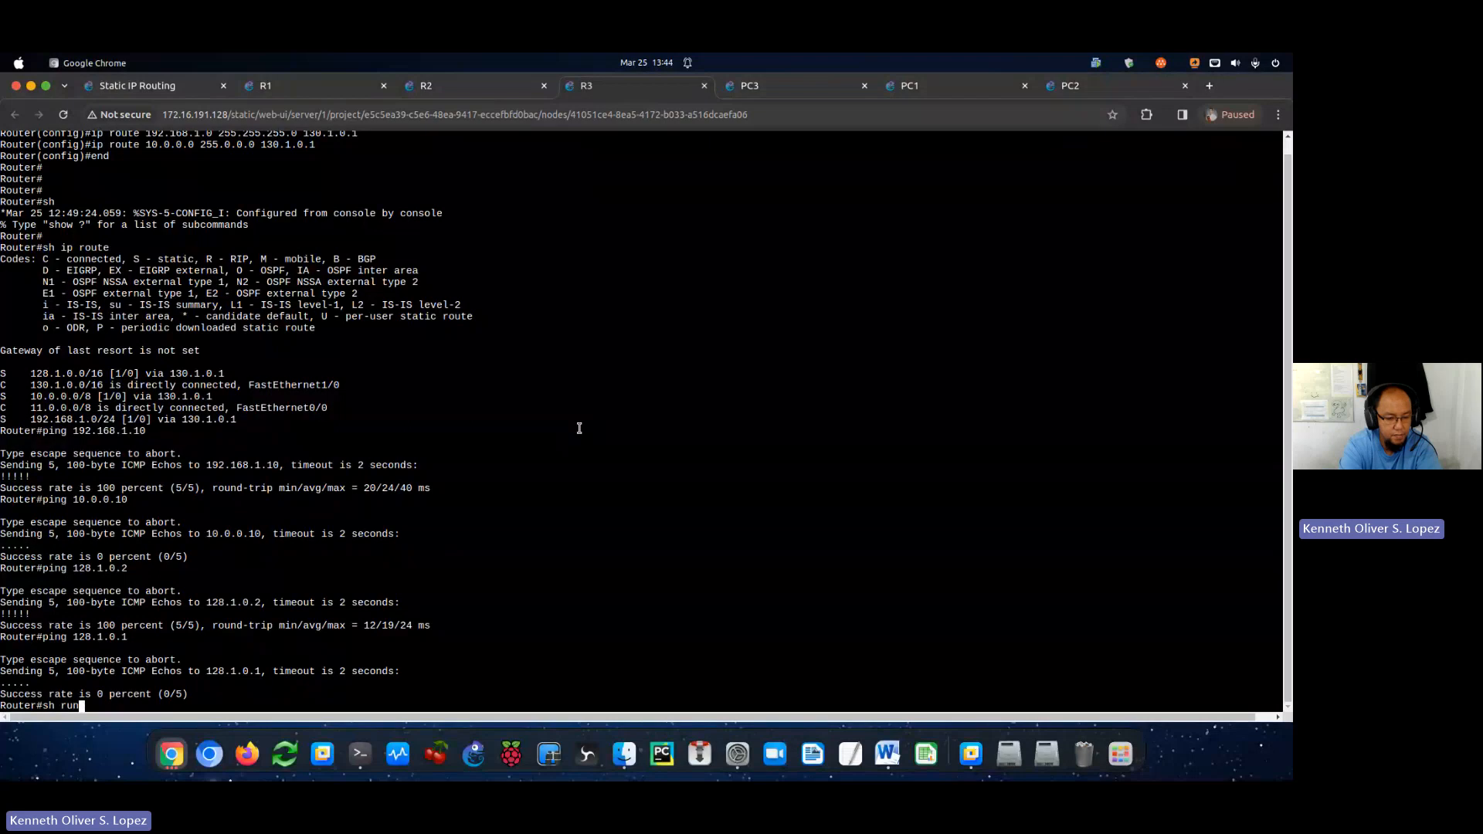
key(Return)
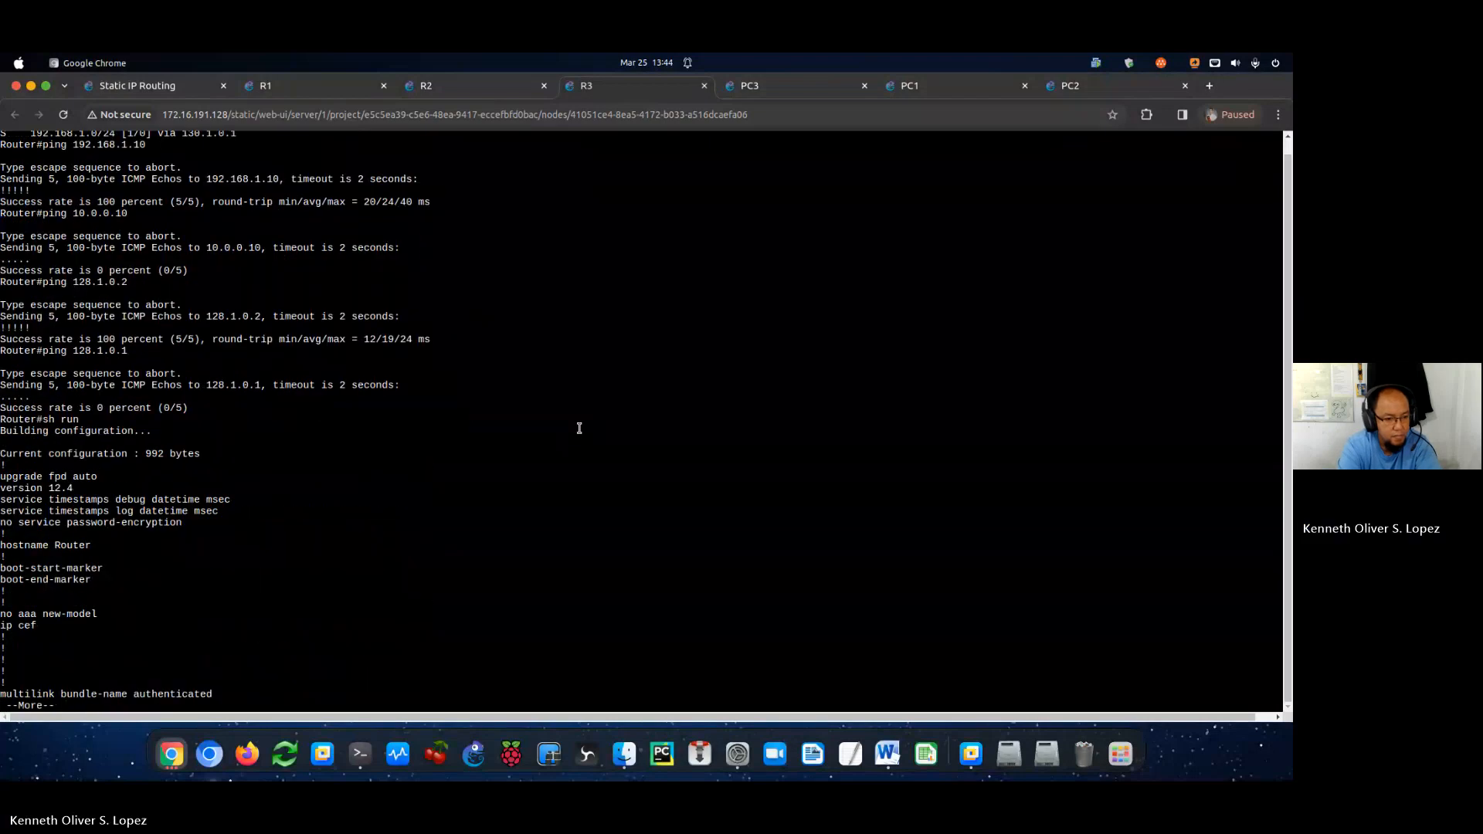
key(space)
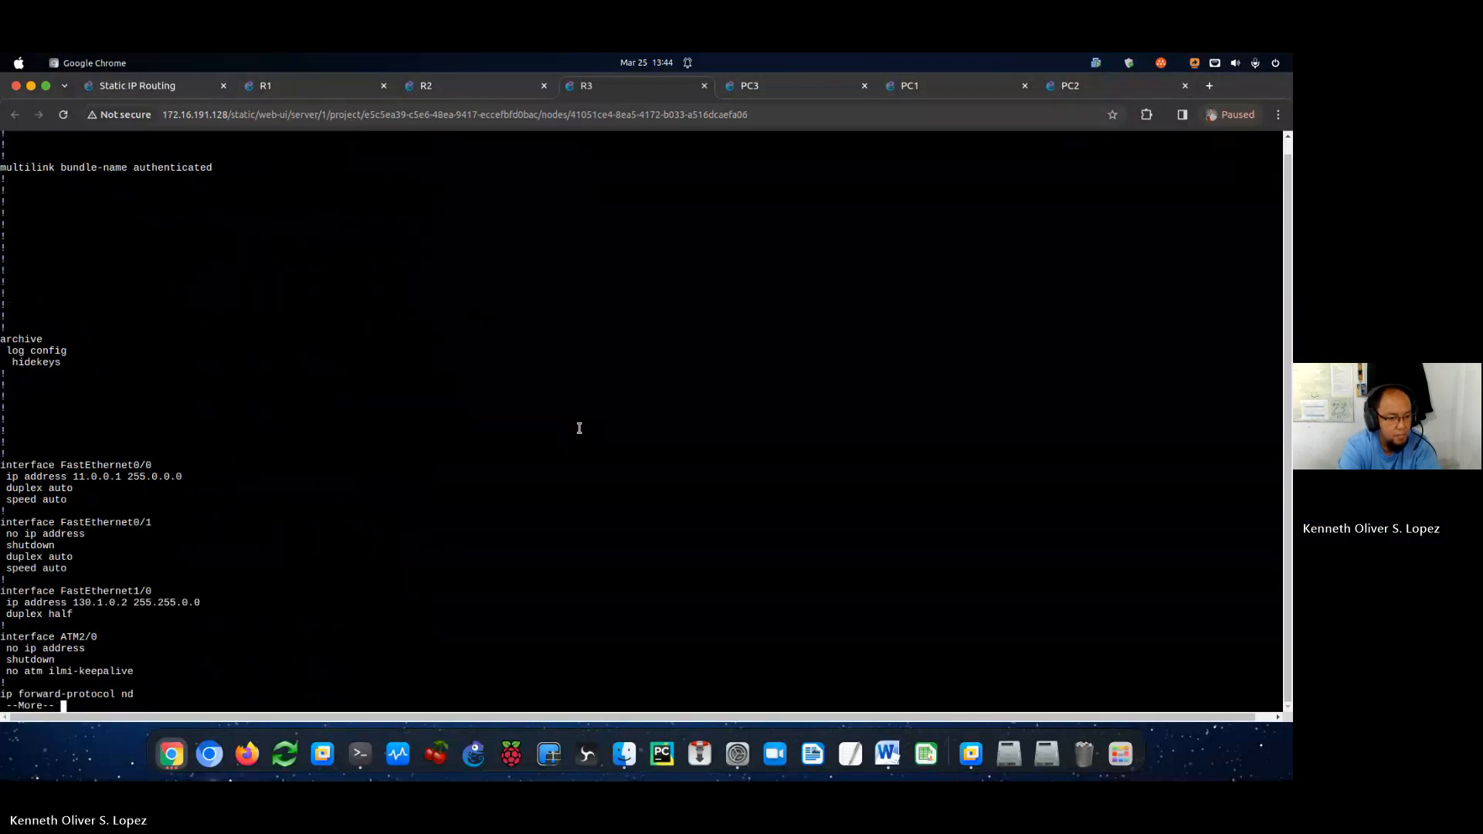
key(space)
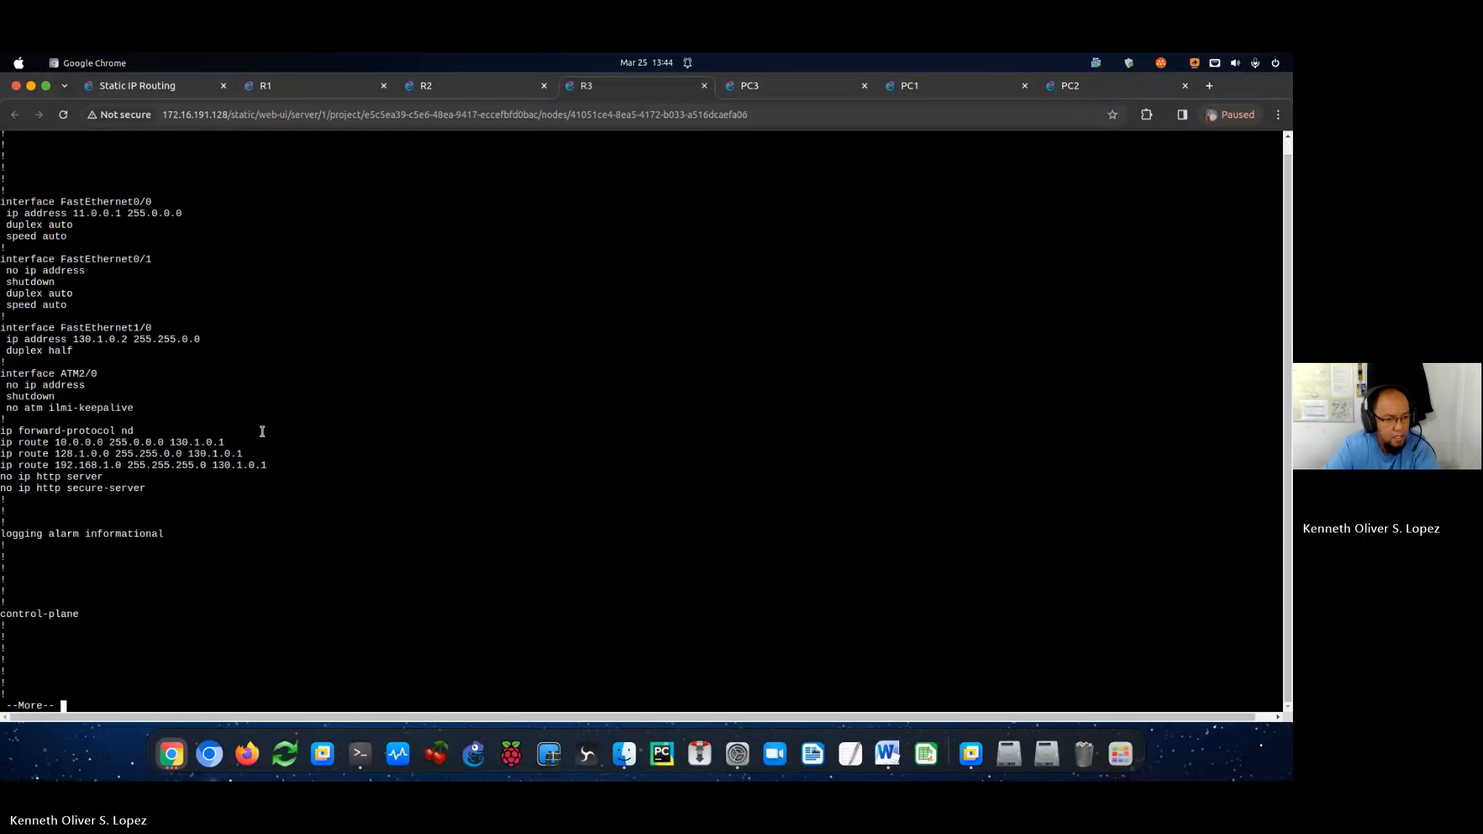
click(176, 82)
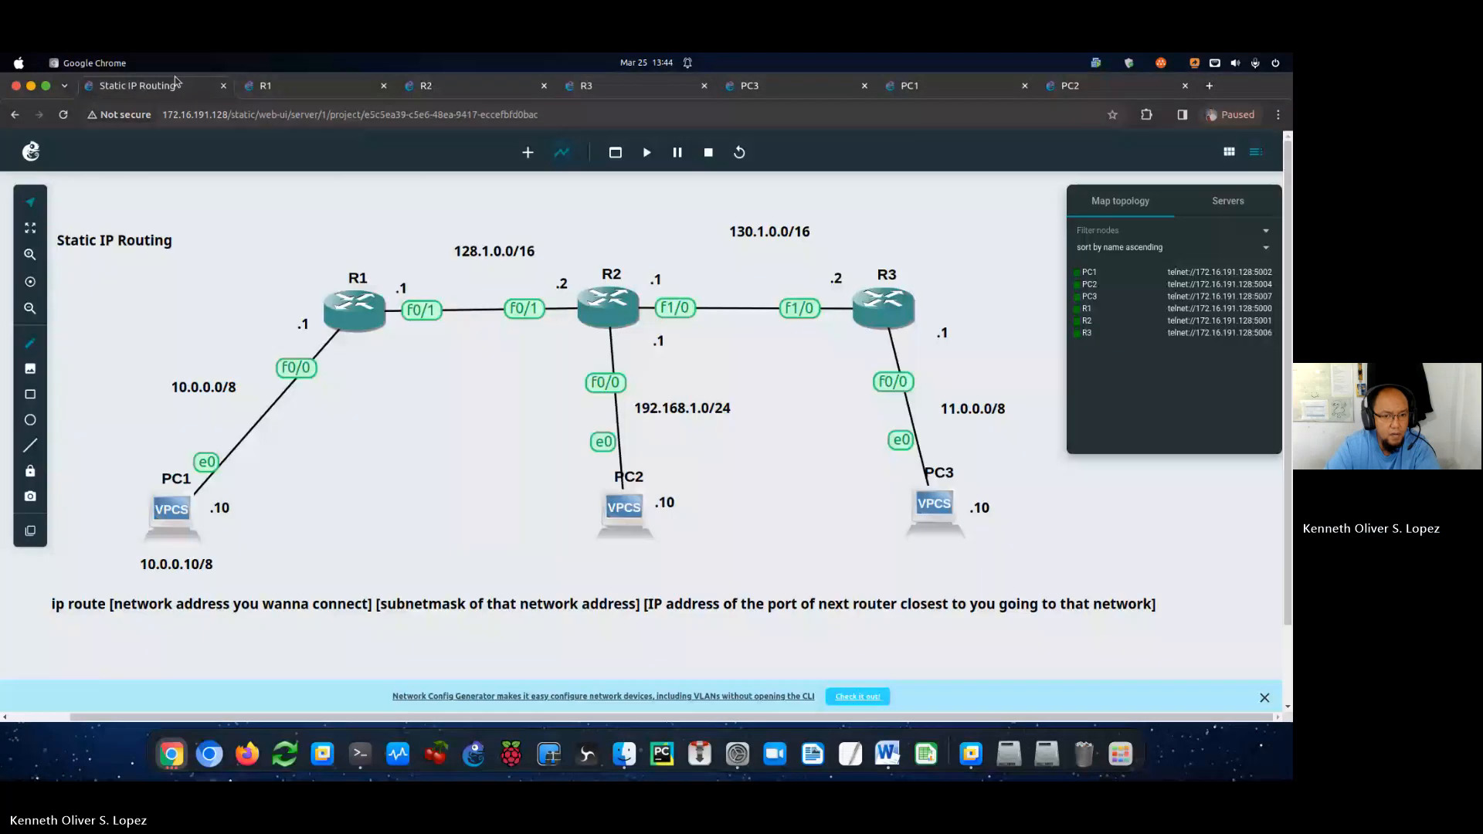
click(669, 88)
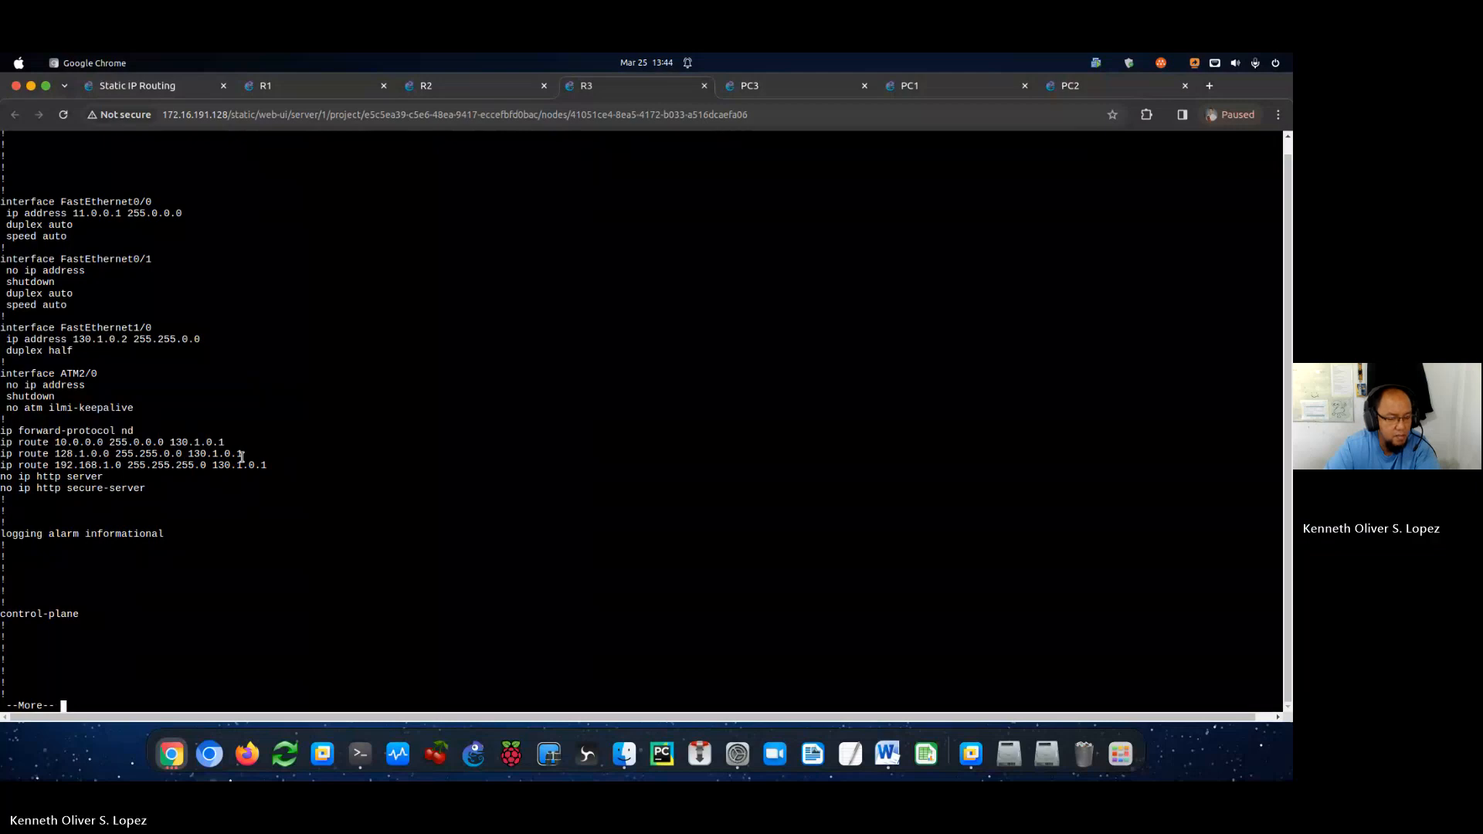
key(space)
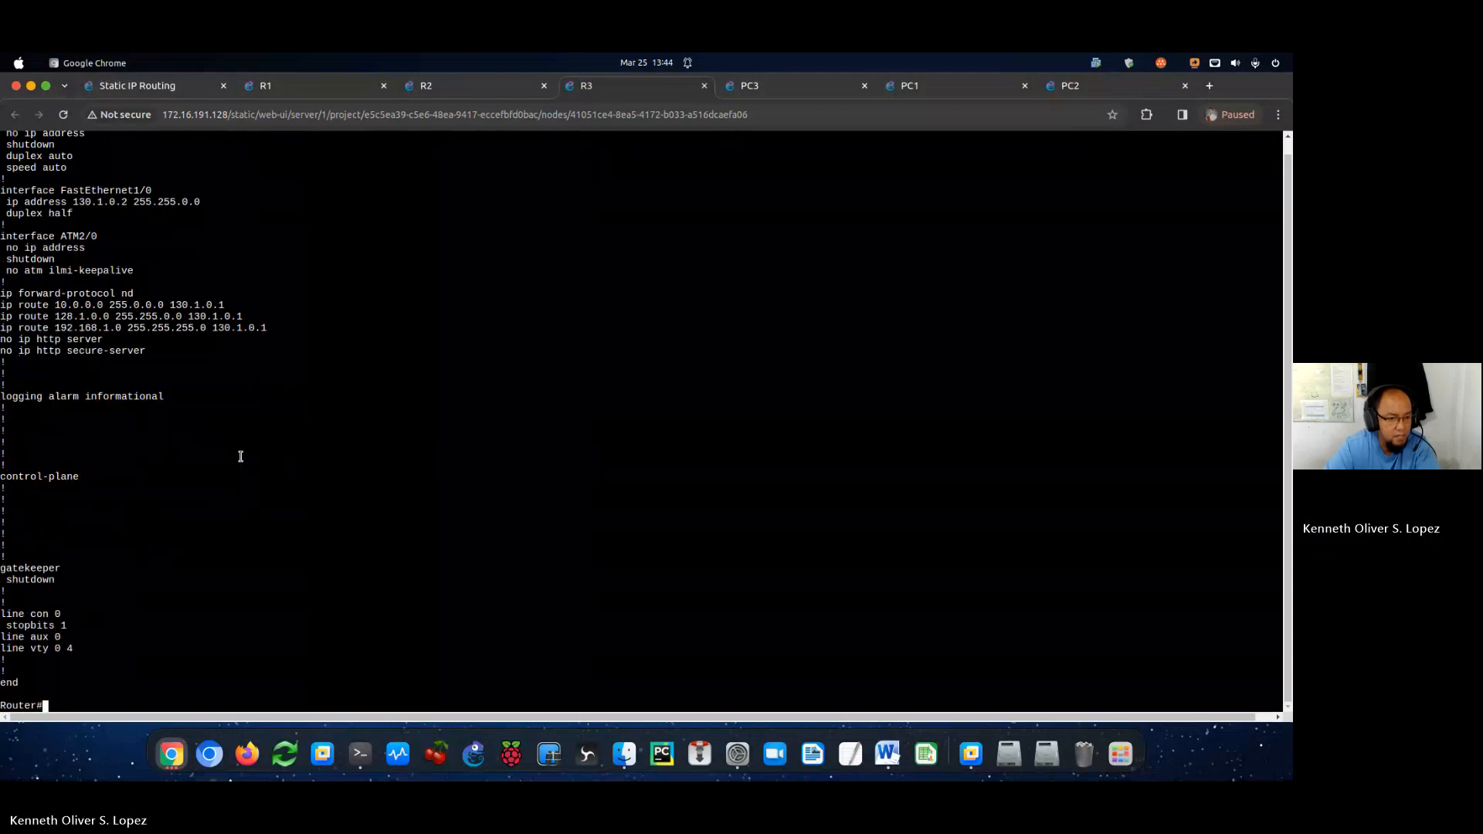
Show the brief IP interface summary on R3 and examine the FastEthernet0/1 entry.
text(sh i)
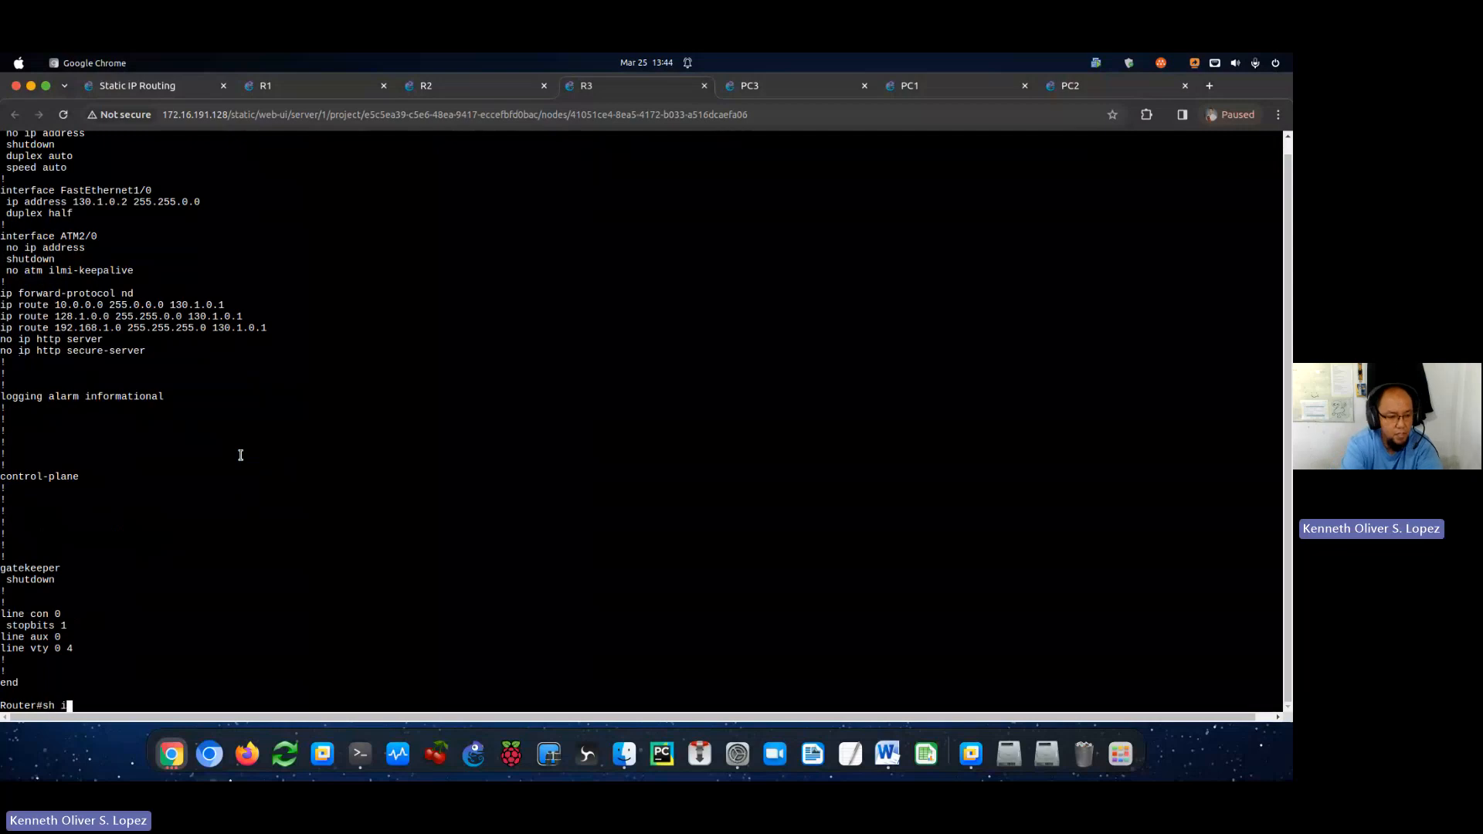
text(p int )
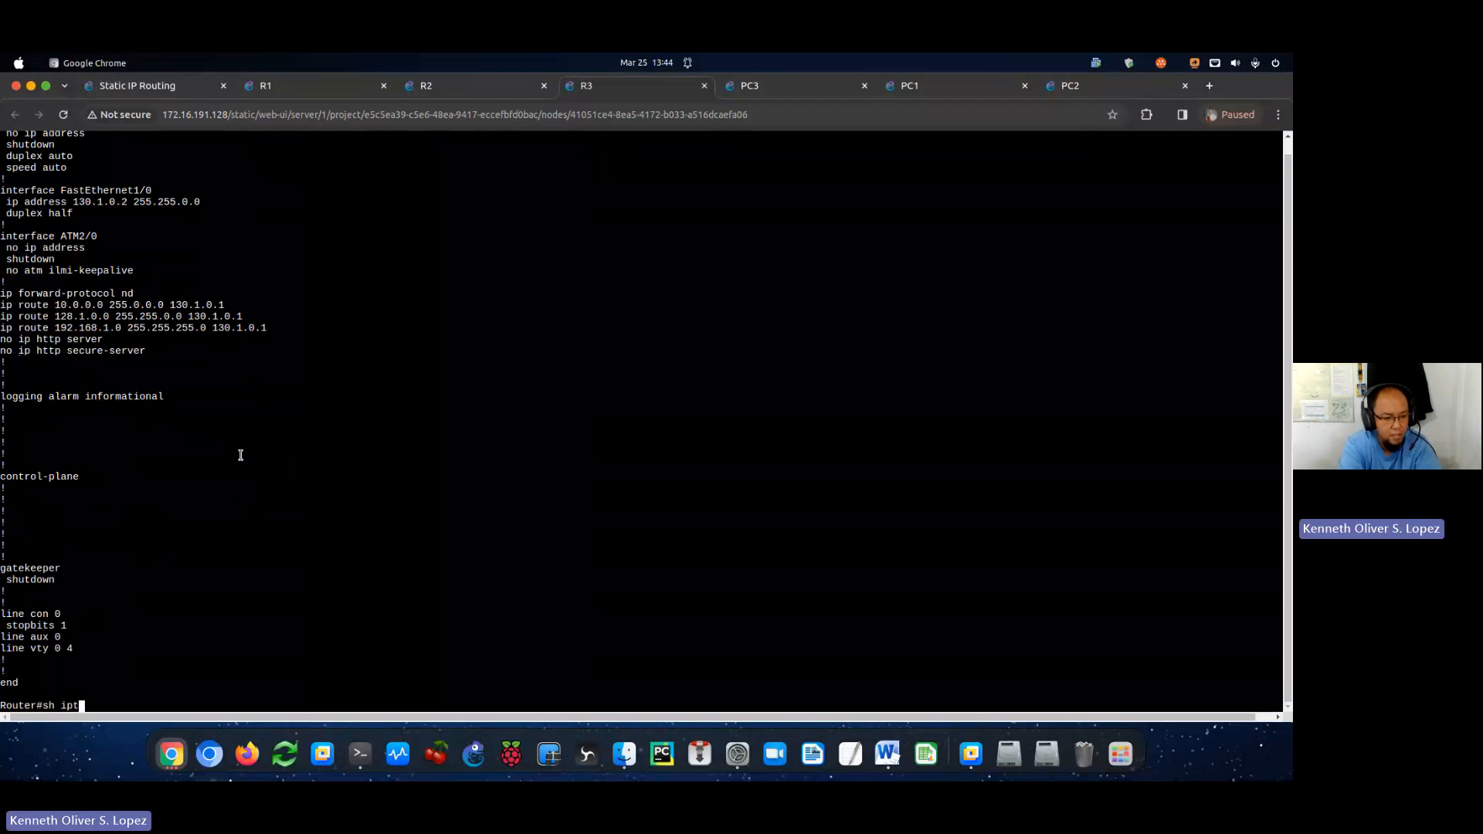
text(br)
key(Return)
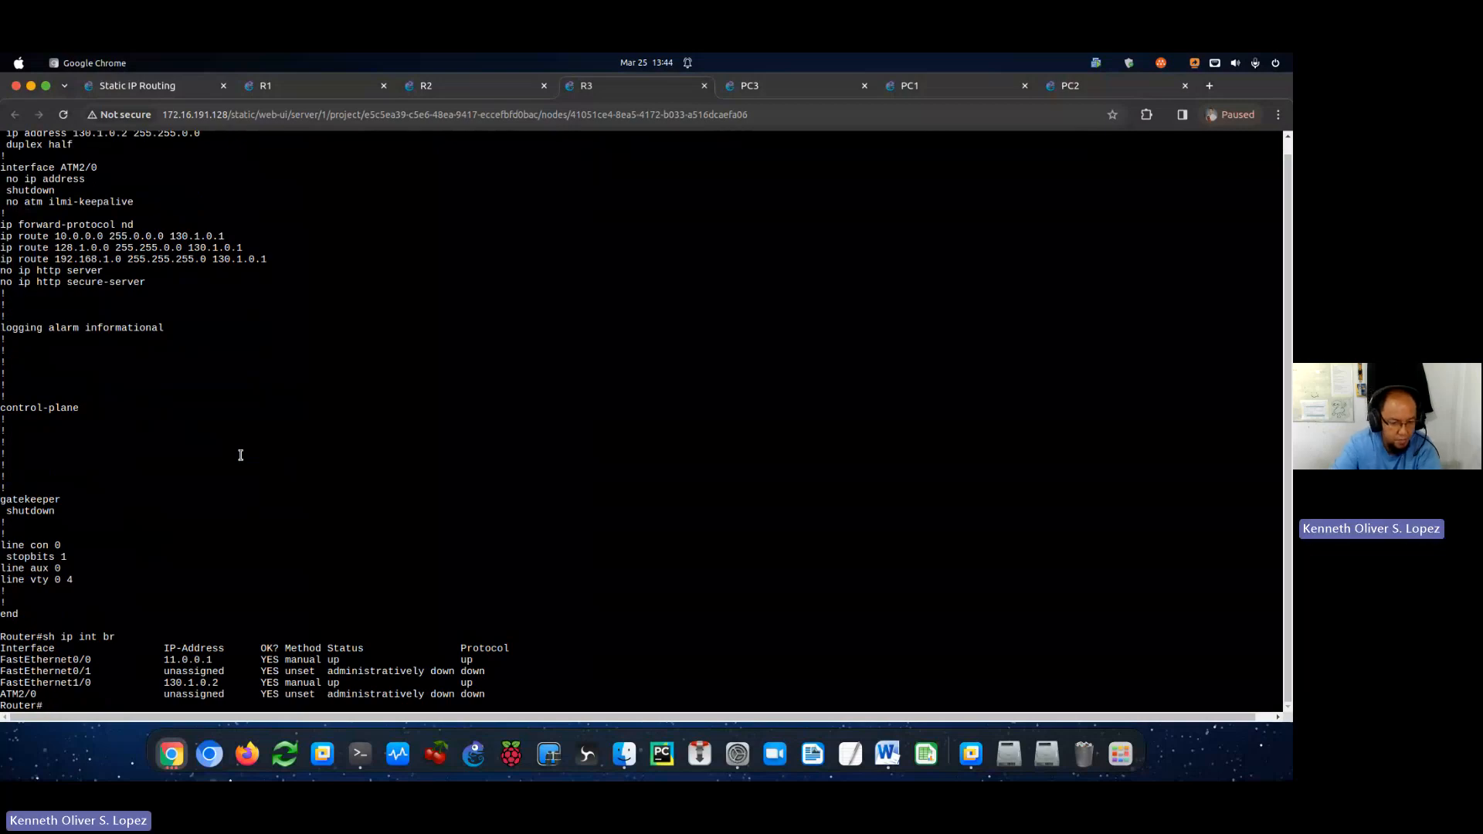
drag(491, 671, 214, 669)
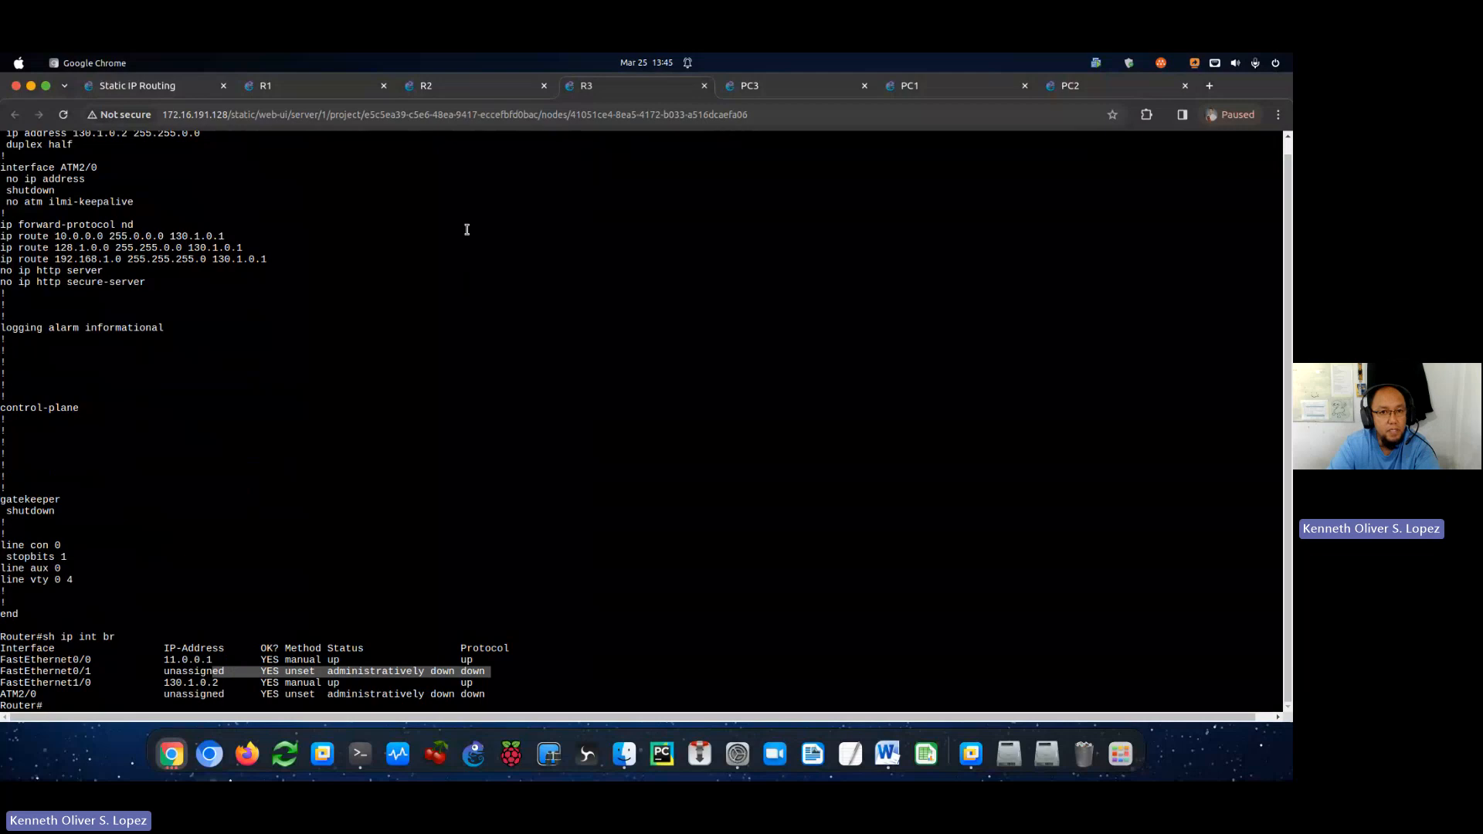
Show the brief IP interface summary on R1.
click(305, 95)
key(Return)
key(Return)
key(Return)
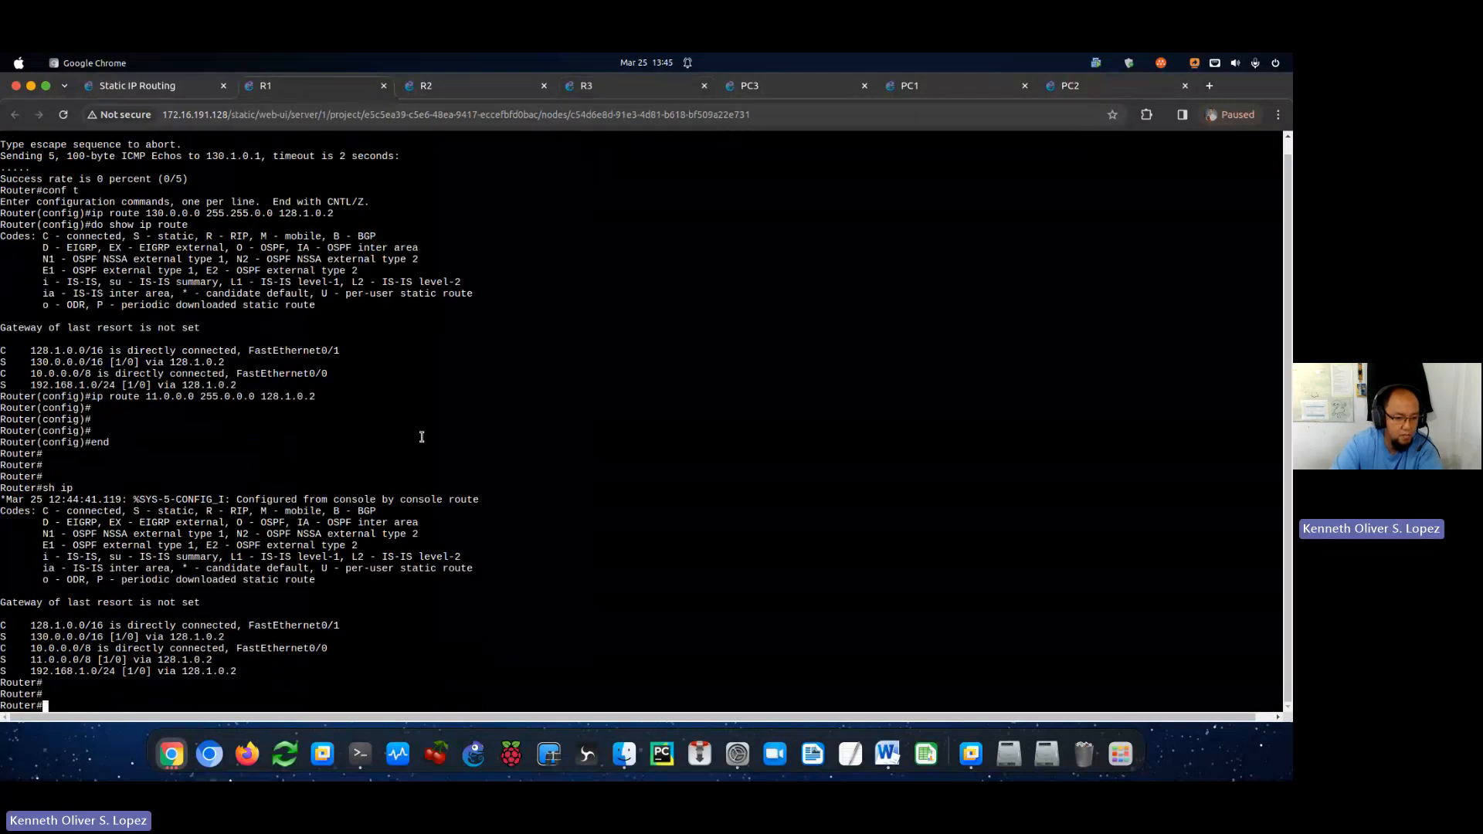
text(sh ip in)
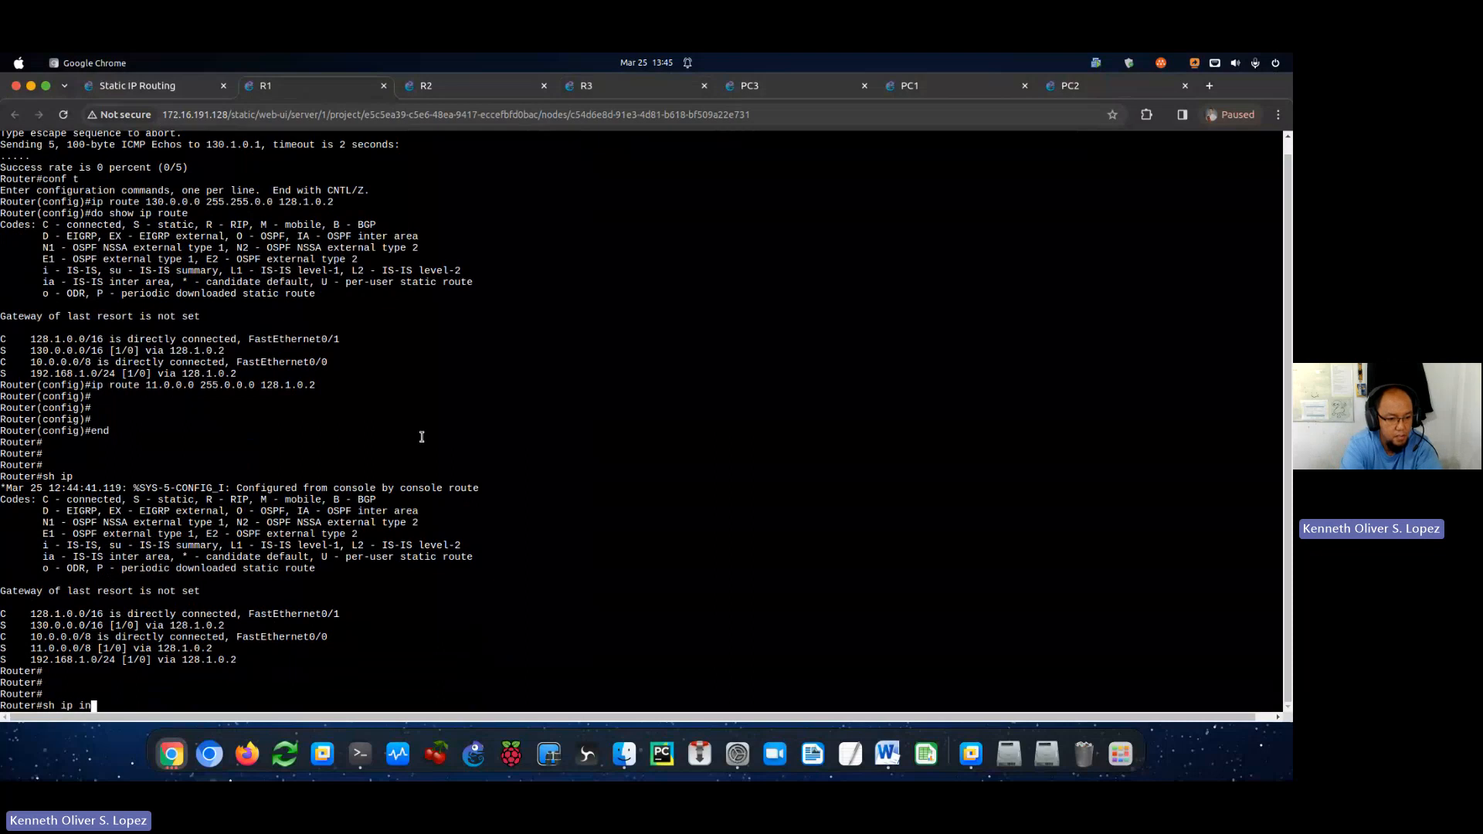
text(t br)
key(Return)
Show R1's running configuration through to its interface addresses and static routes.
text(sh ru)
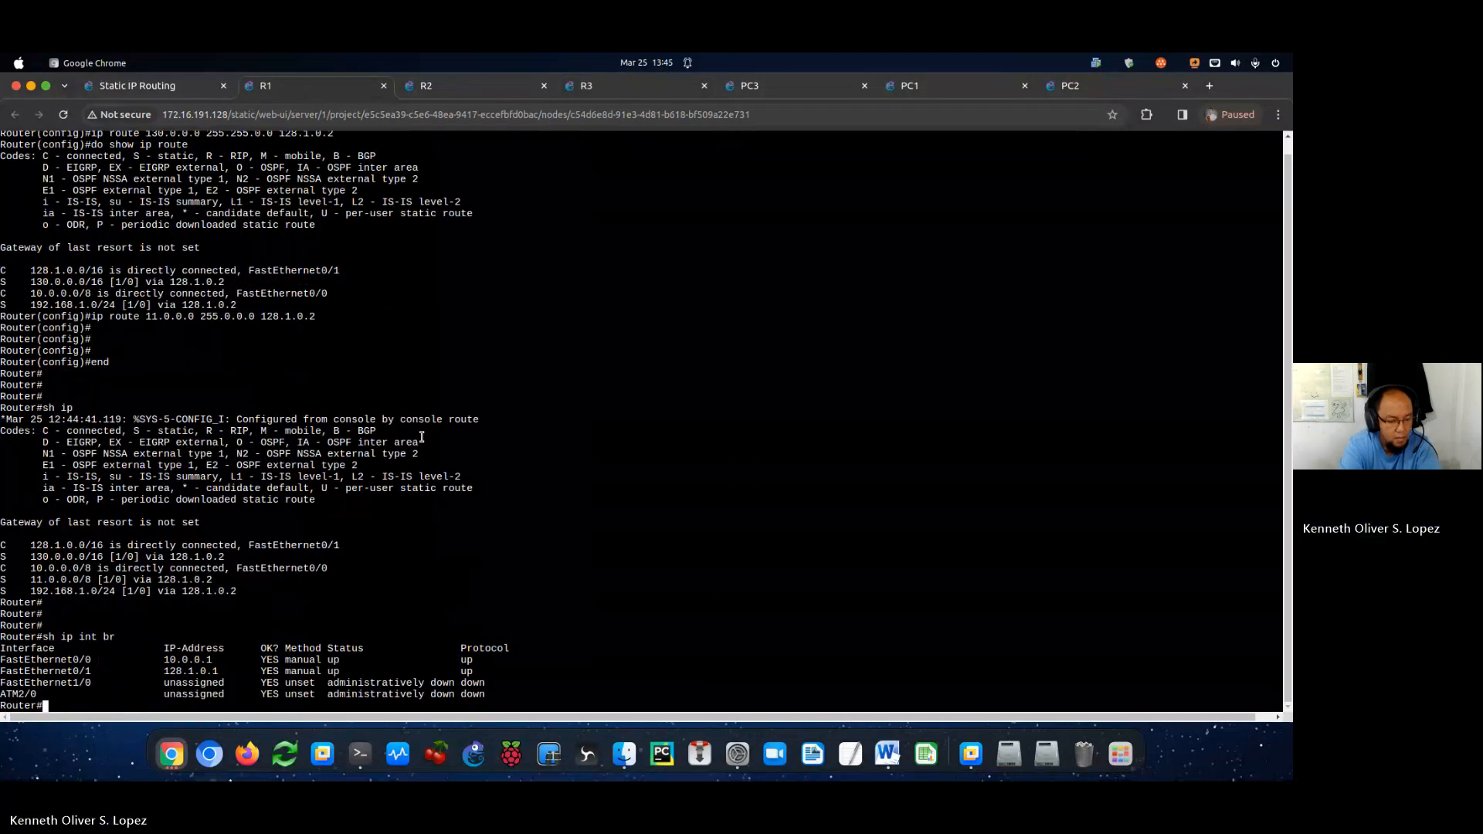
text(n)
key(Return)
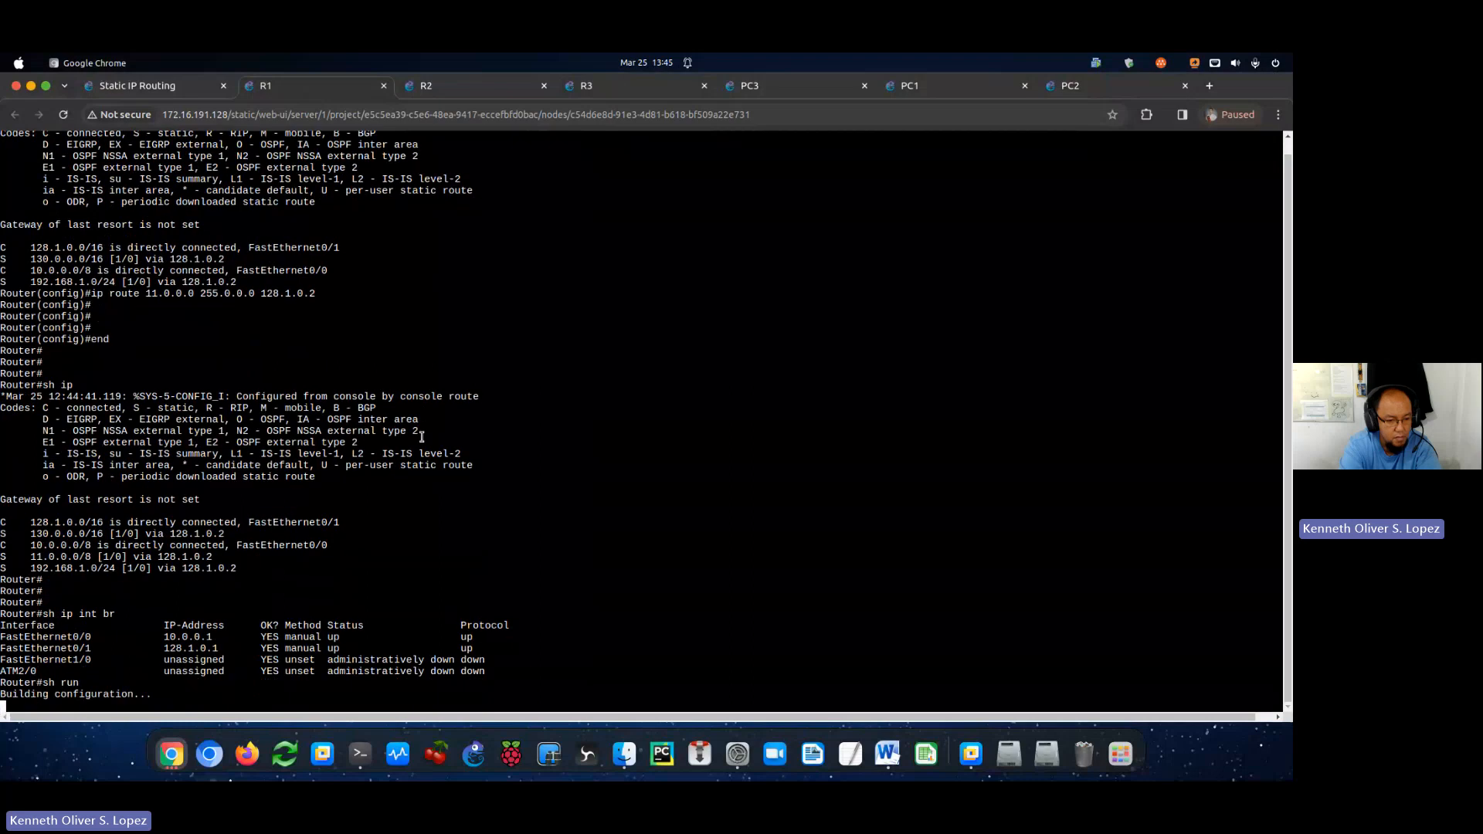
key(space)
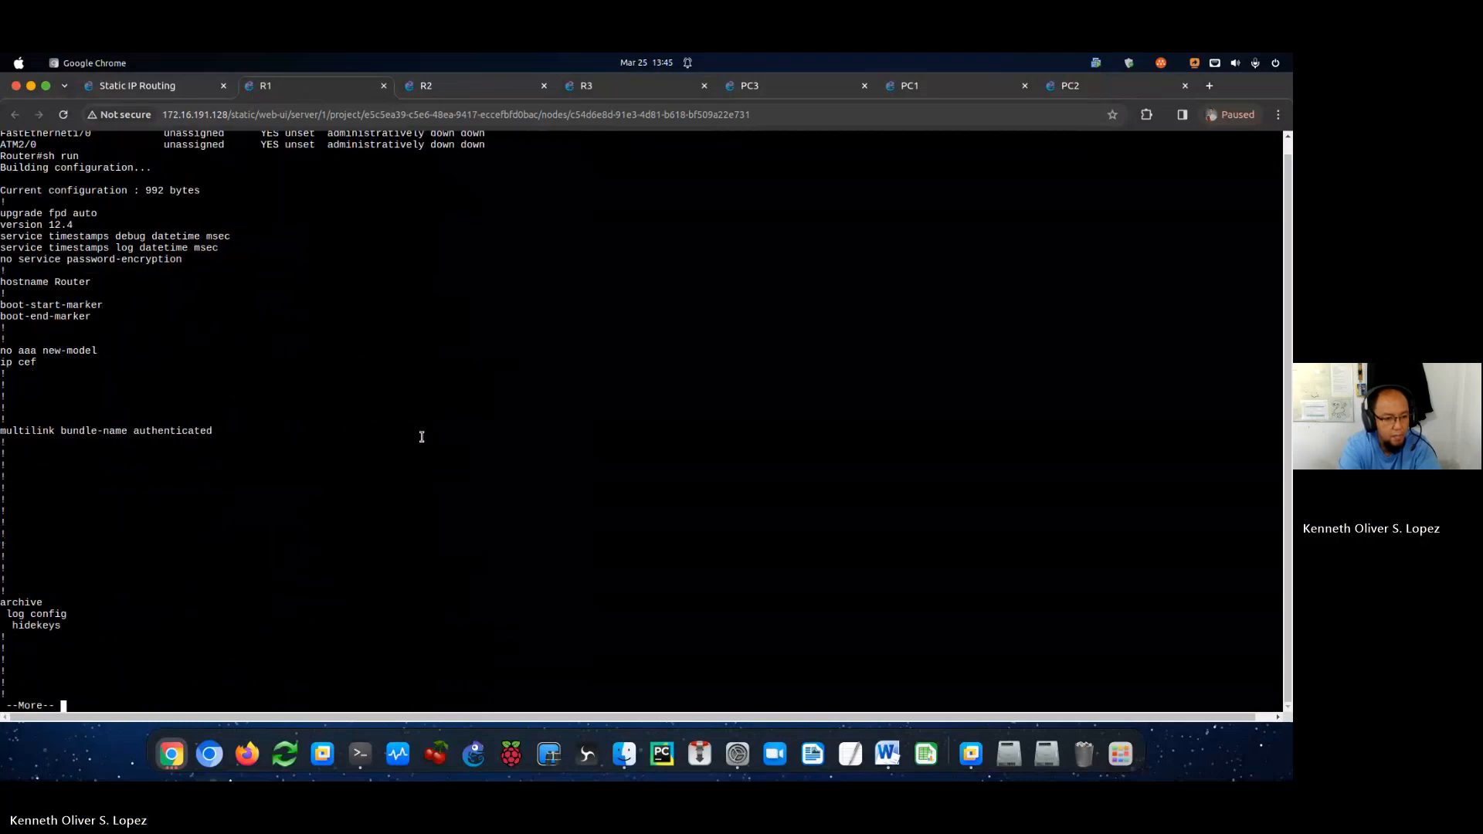
key(space)
key(space)
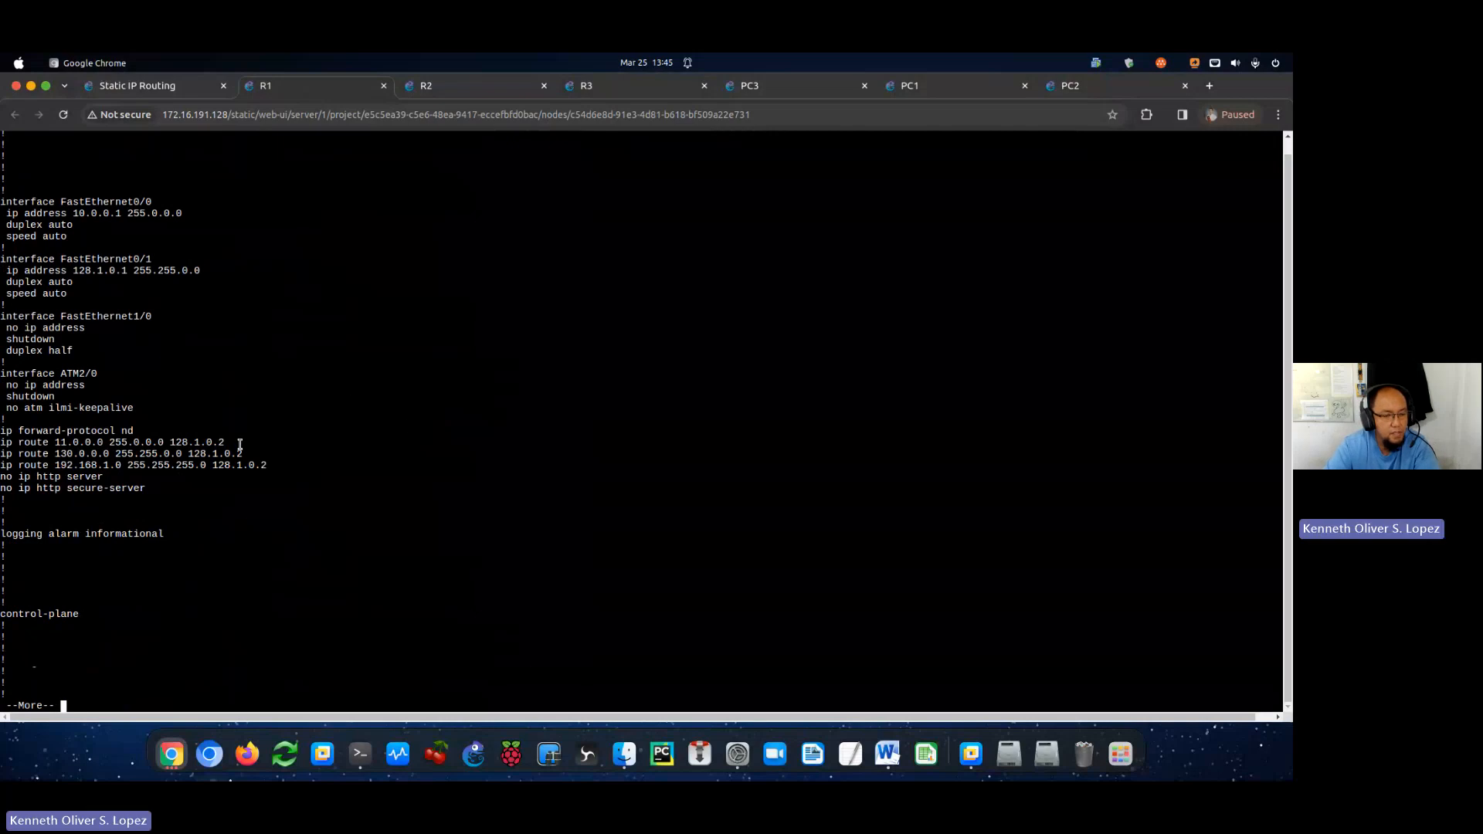
Compare R1's configured static routes with the network addresses in the topology, checking the 130.0.0.0 entry, and finish the configuration listing.
click(147, 88)
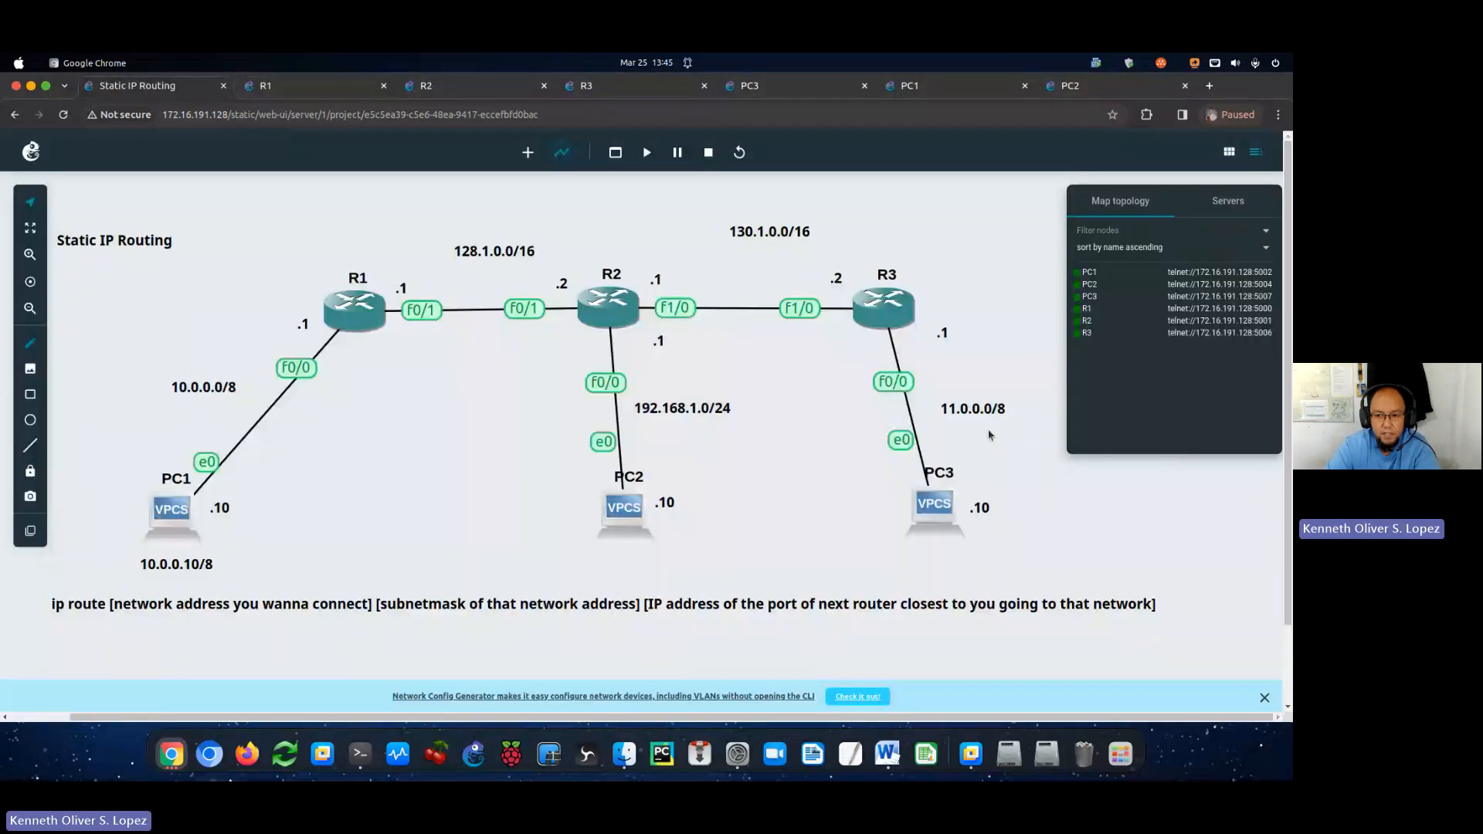
click(301, 90)
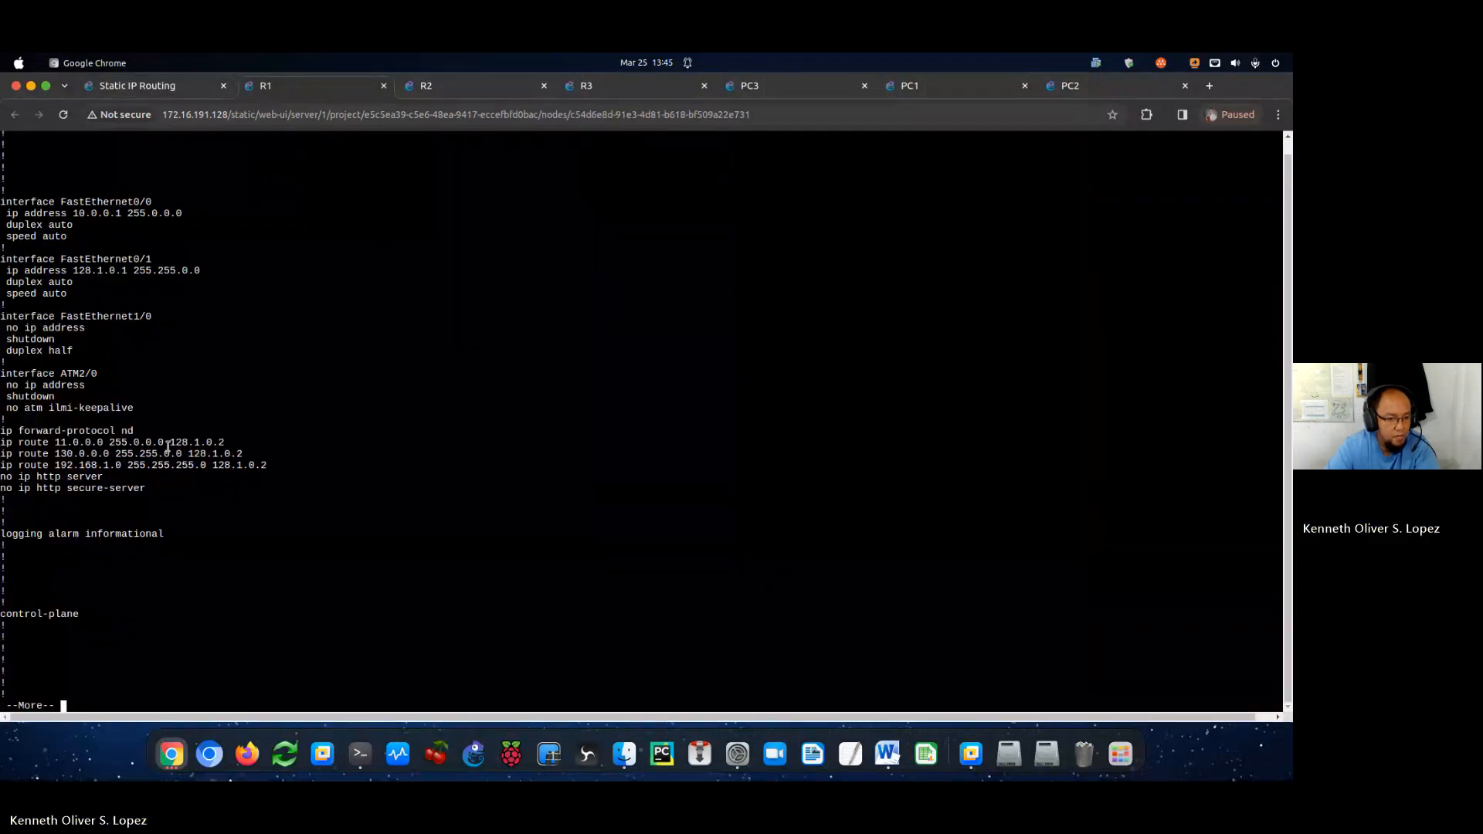
click(173, 85)
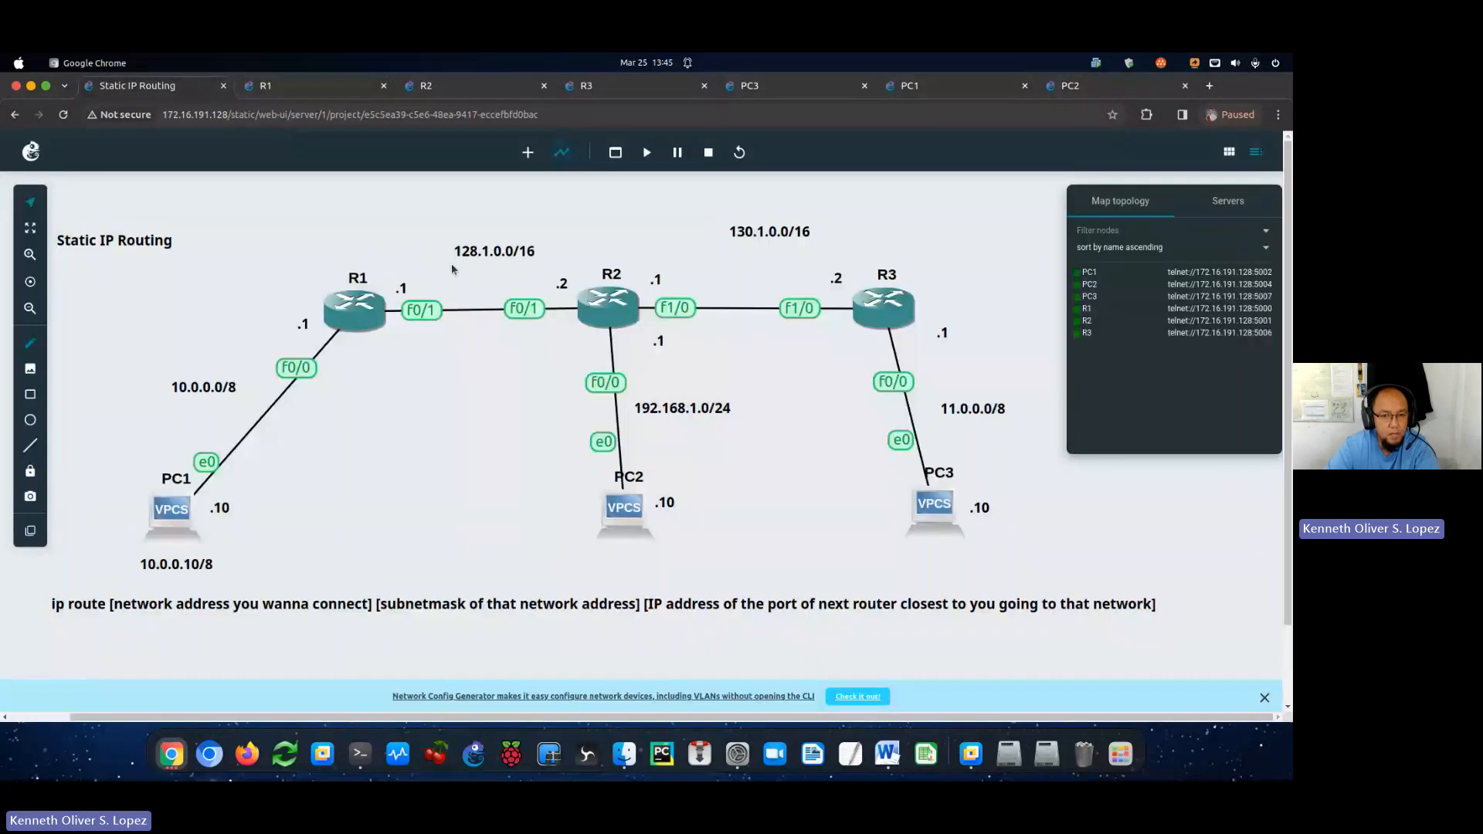
click(282, 88)
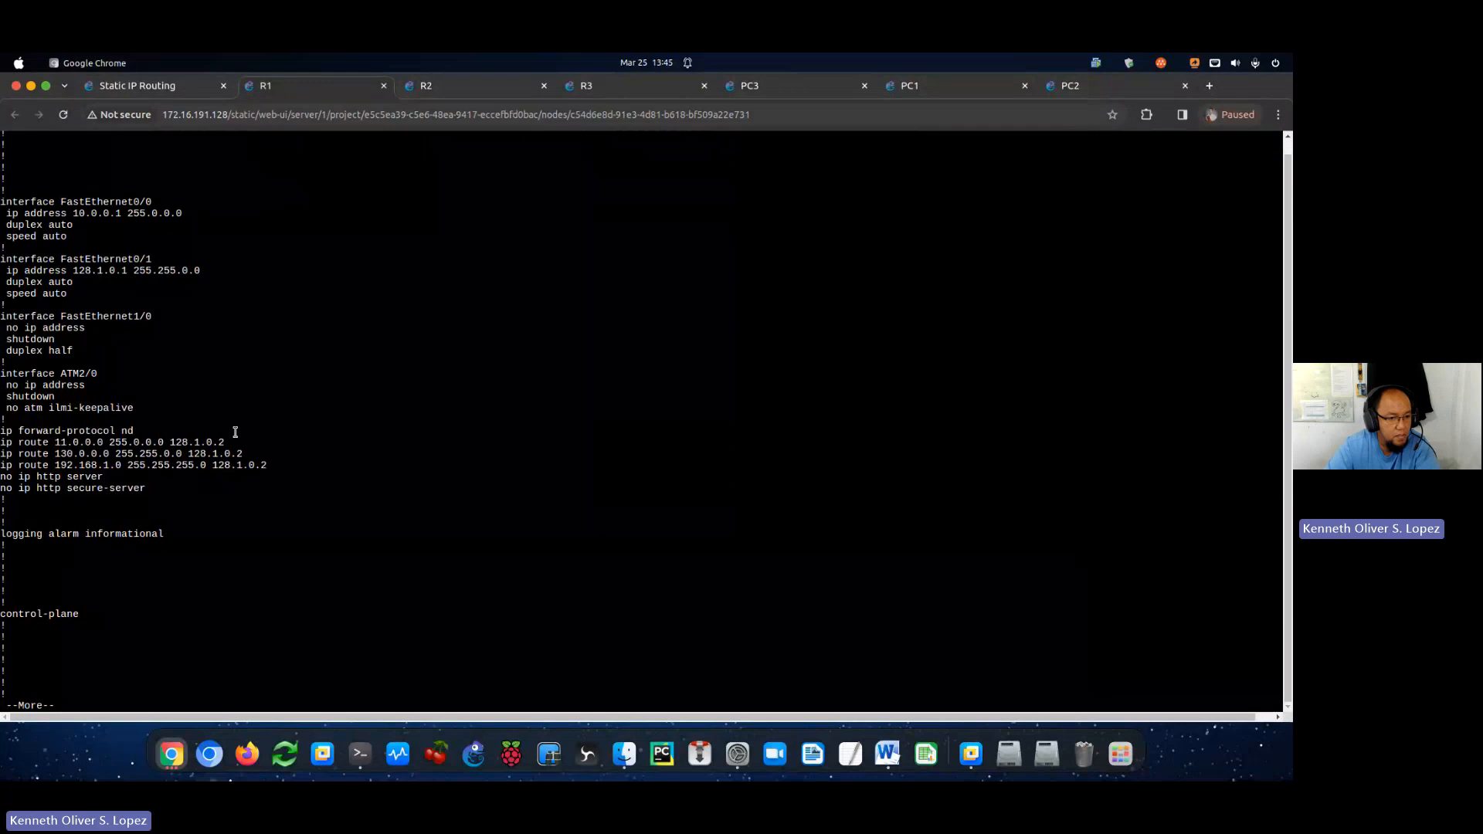
click(153, 91)
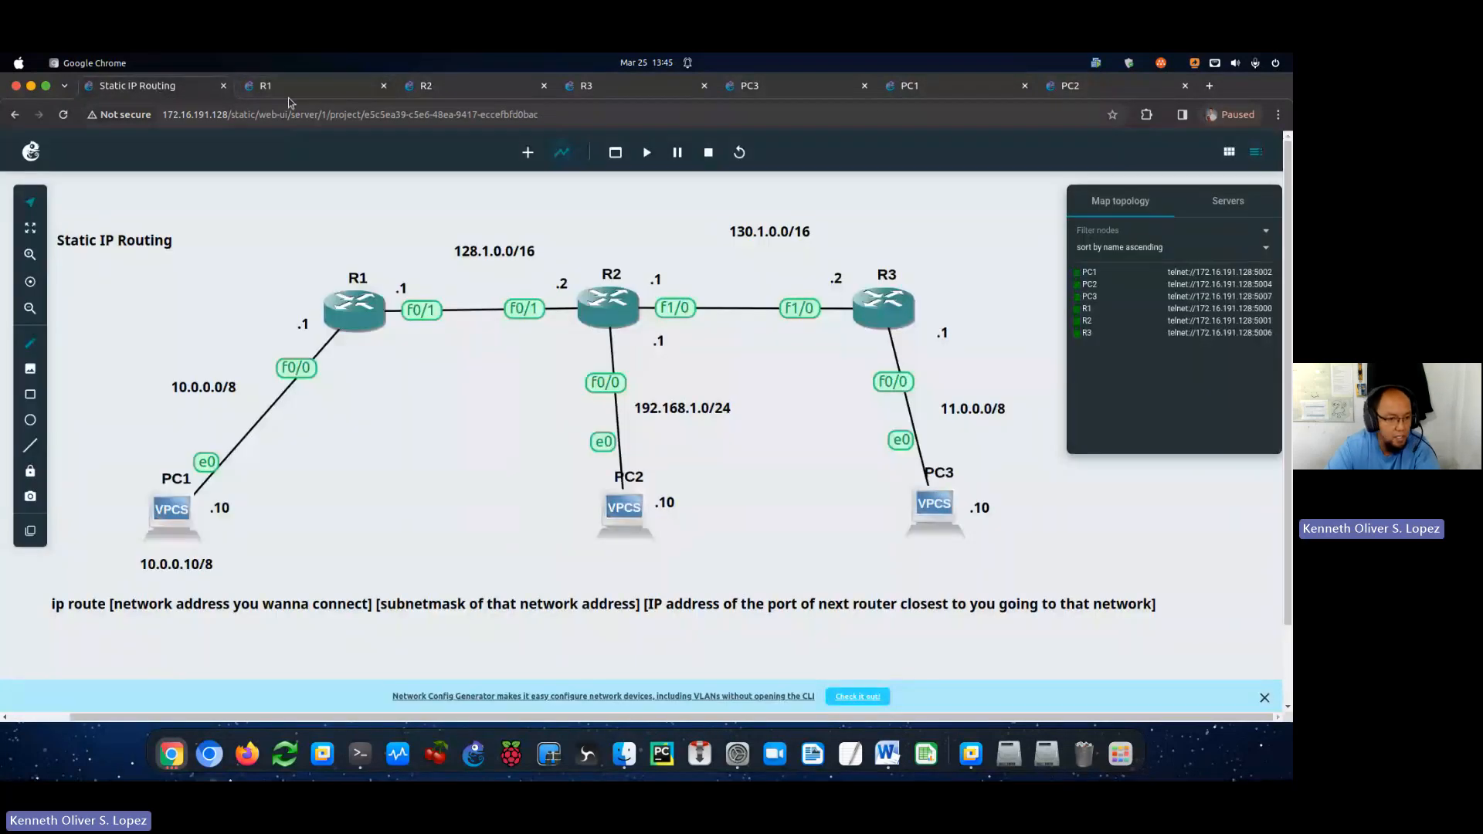
click(291, 100)
drag(78, 458, 90, 457)
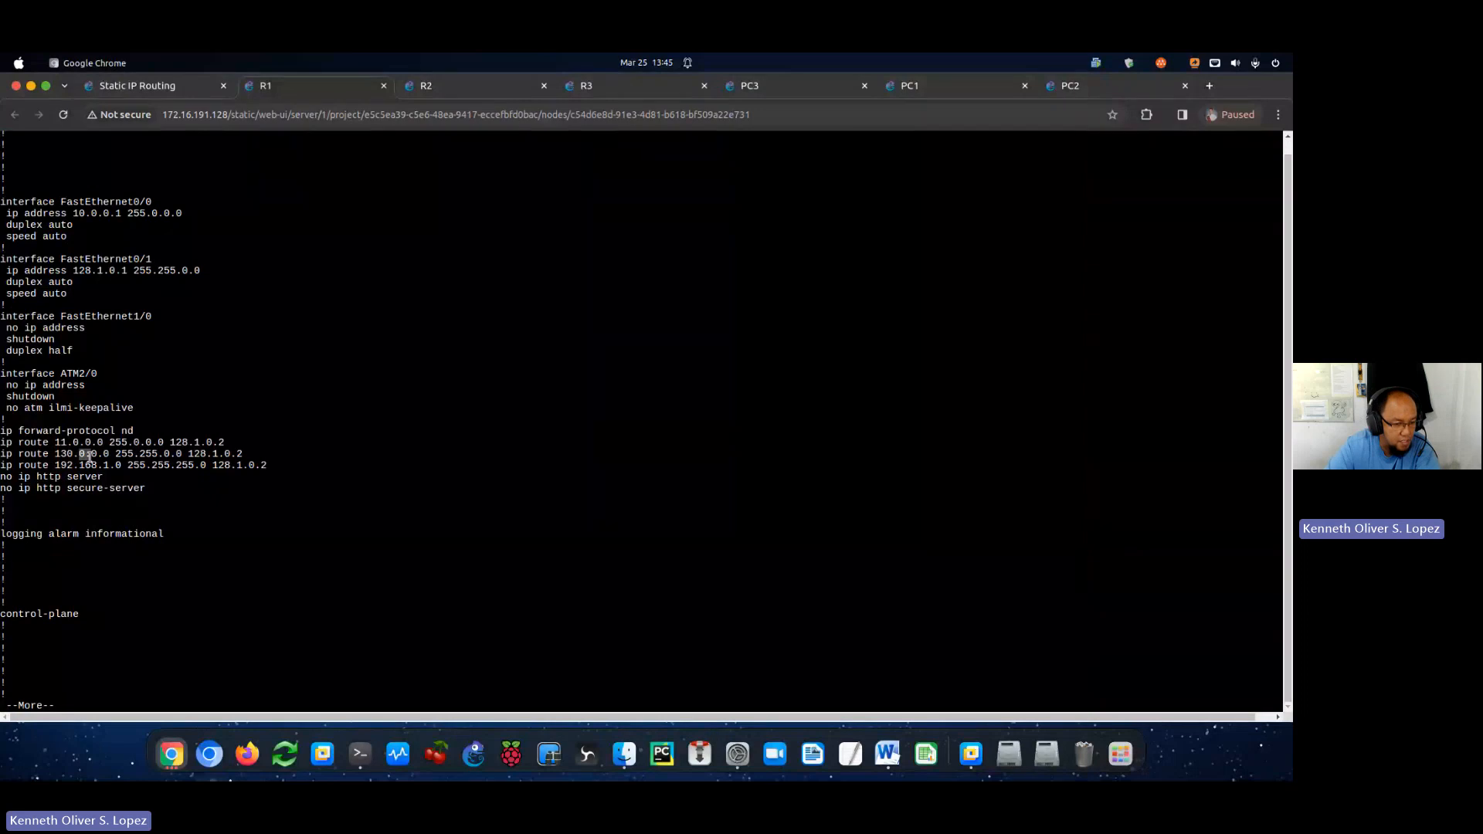
click(174, 88)
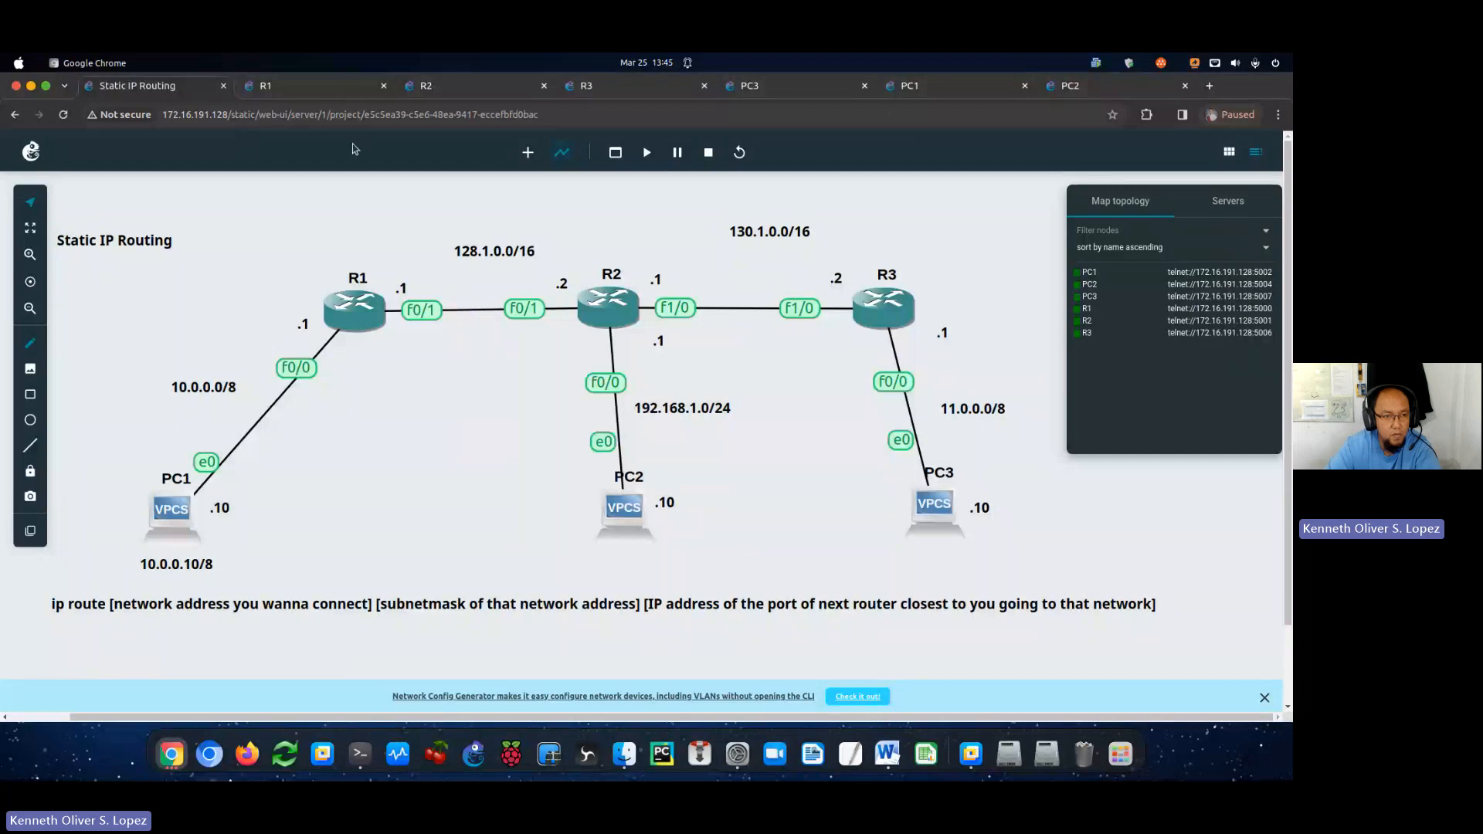
click(263, 87)
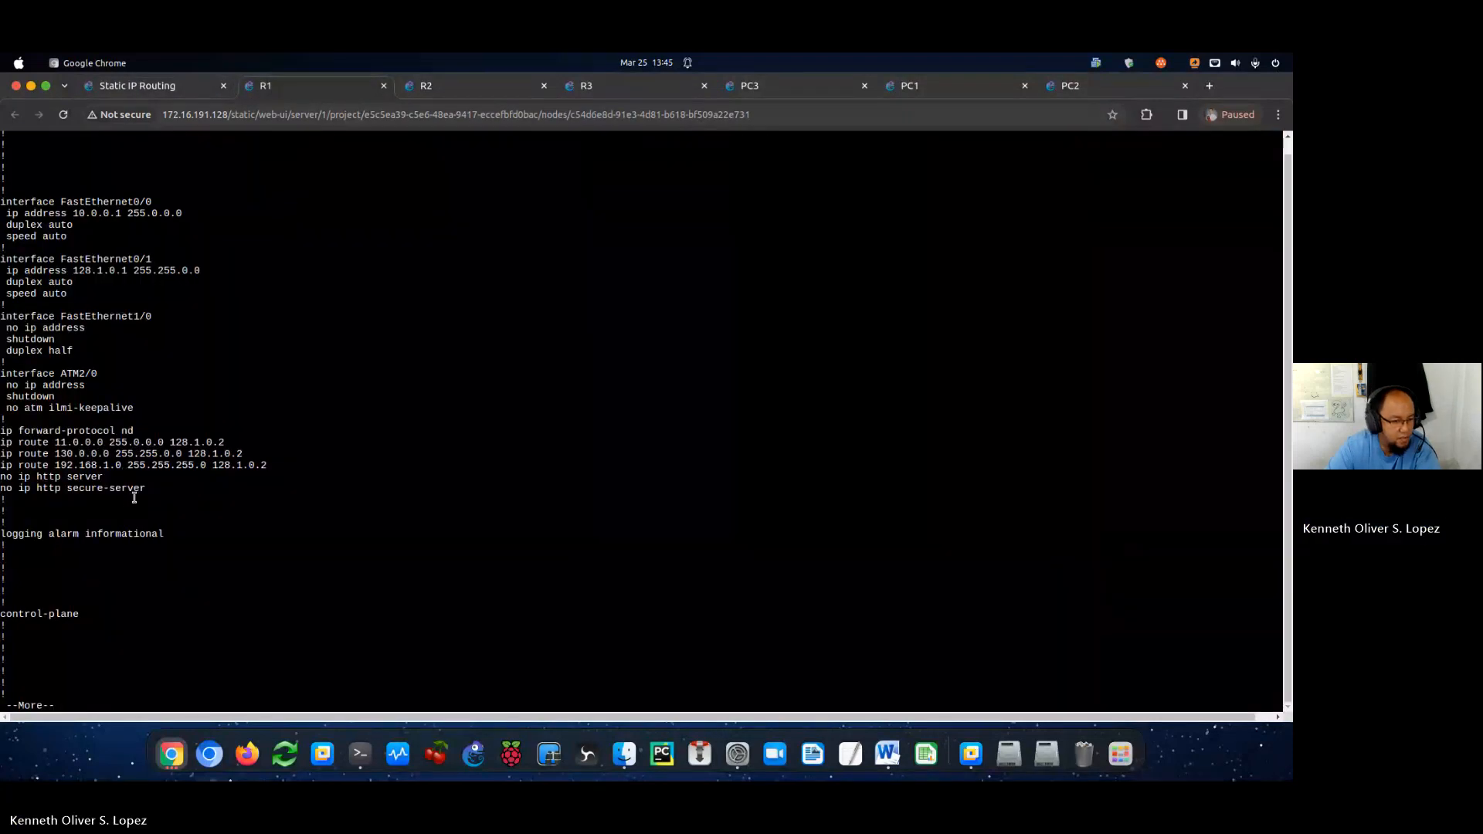
scroll(146, 522, up, 3)
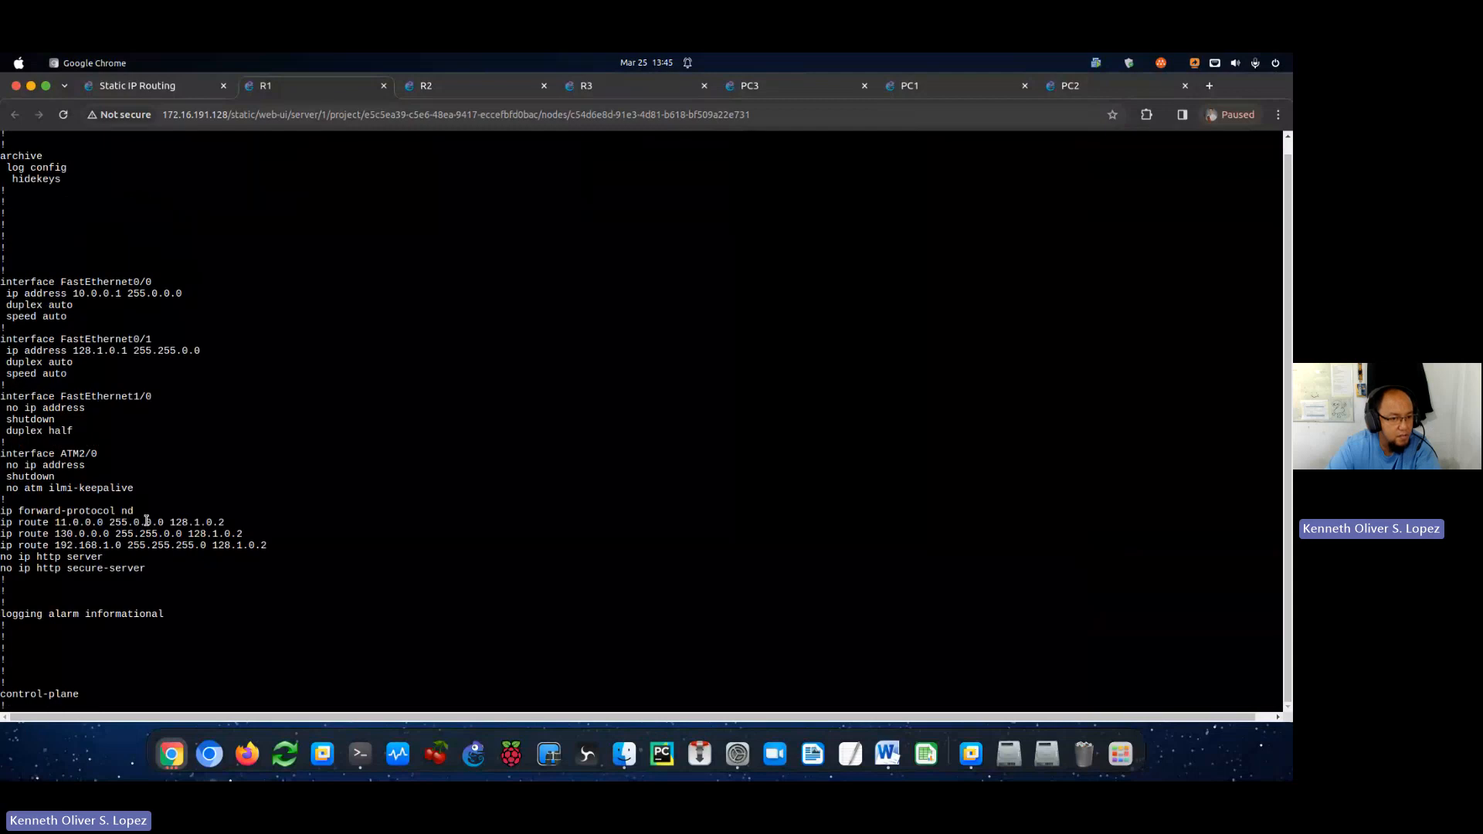
scroll(146, 523, down, 3)
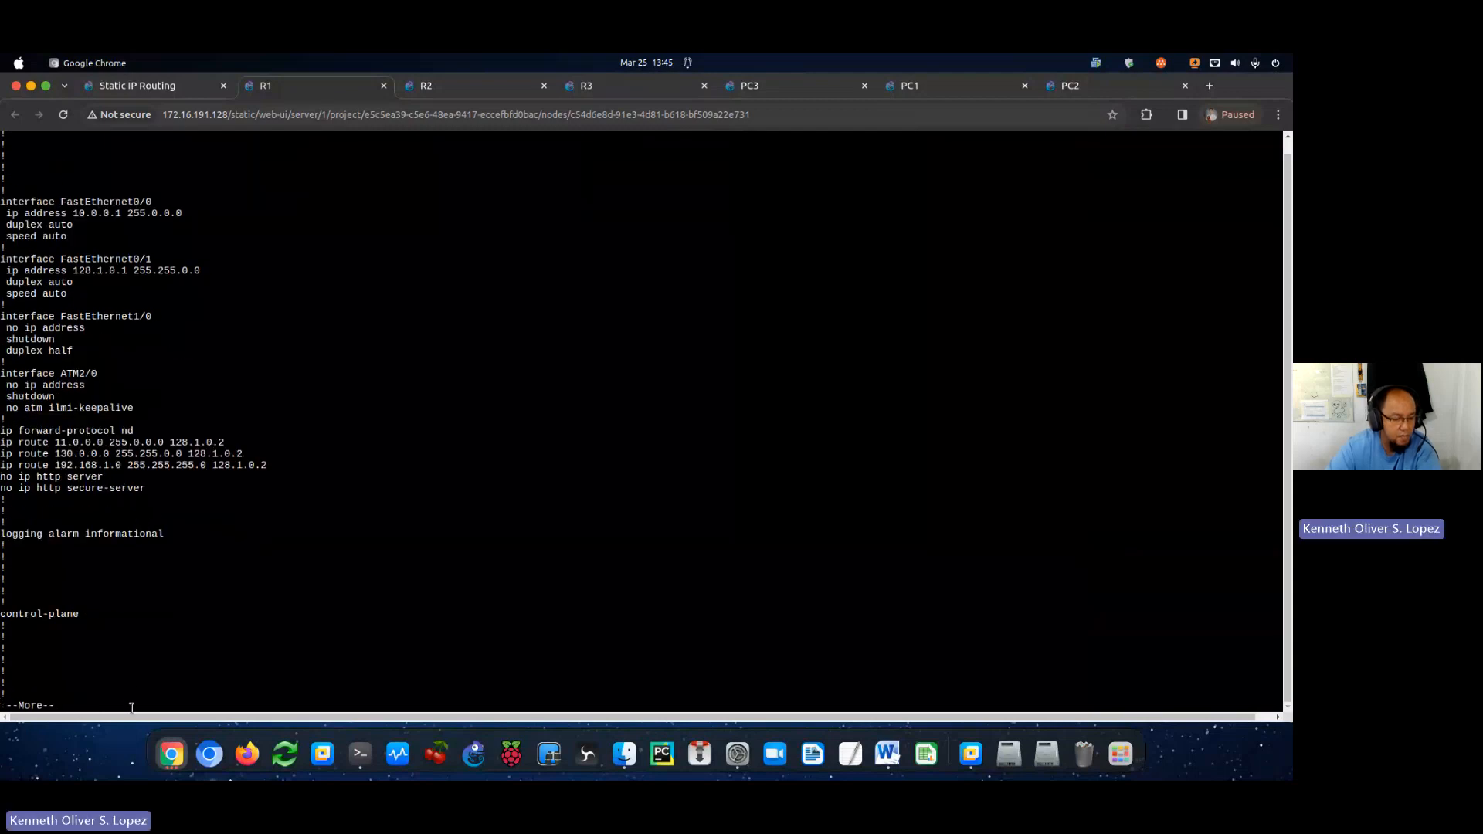
key(space)
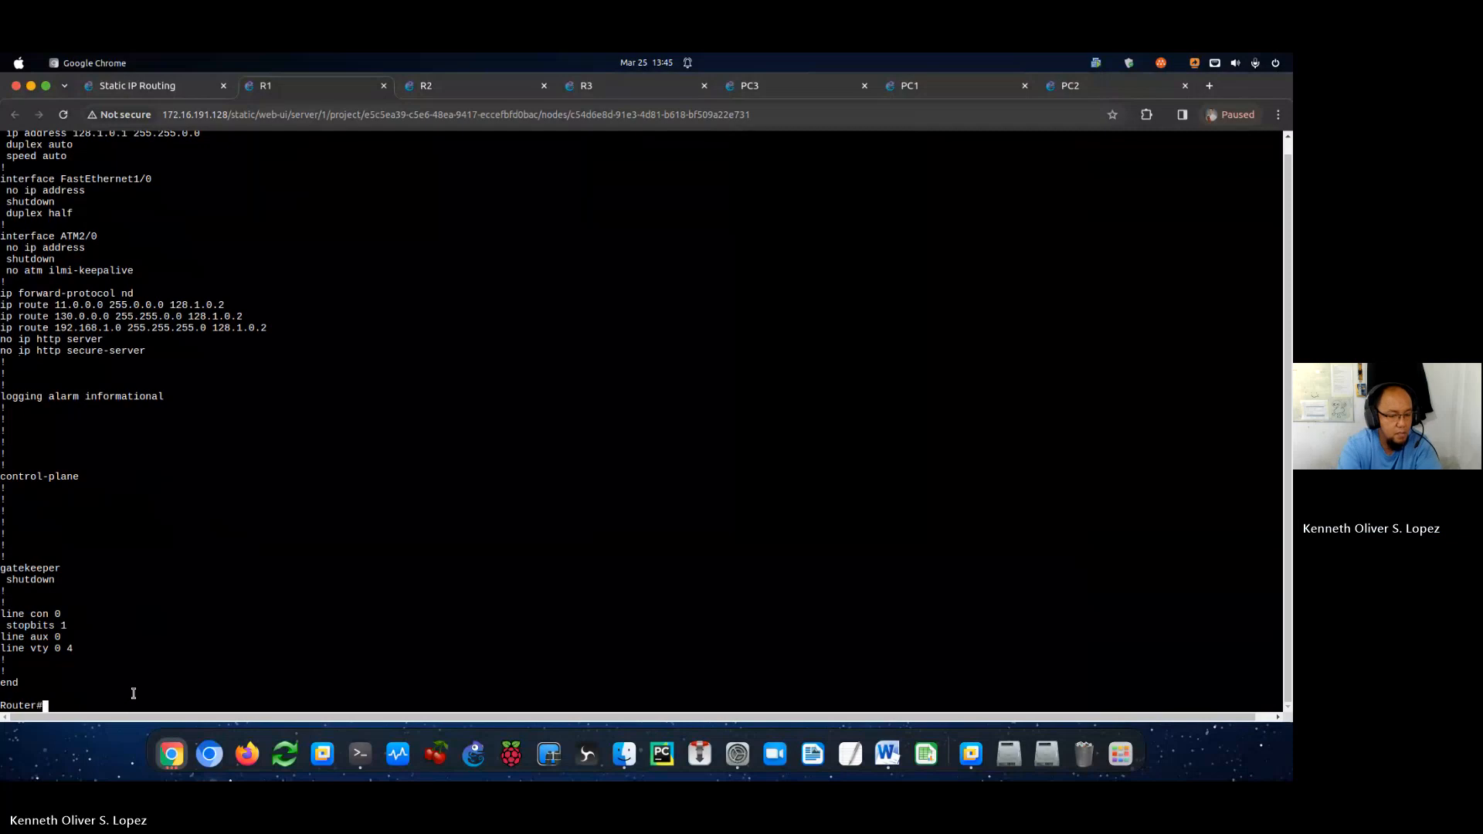
Remove the static route 130.0.0.0 255.255.0.0 via 128.1.0.2 from R1 and leave configuration mode.
text(conf )
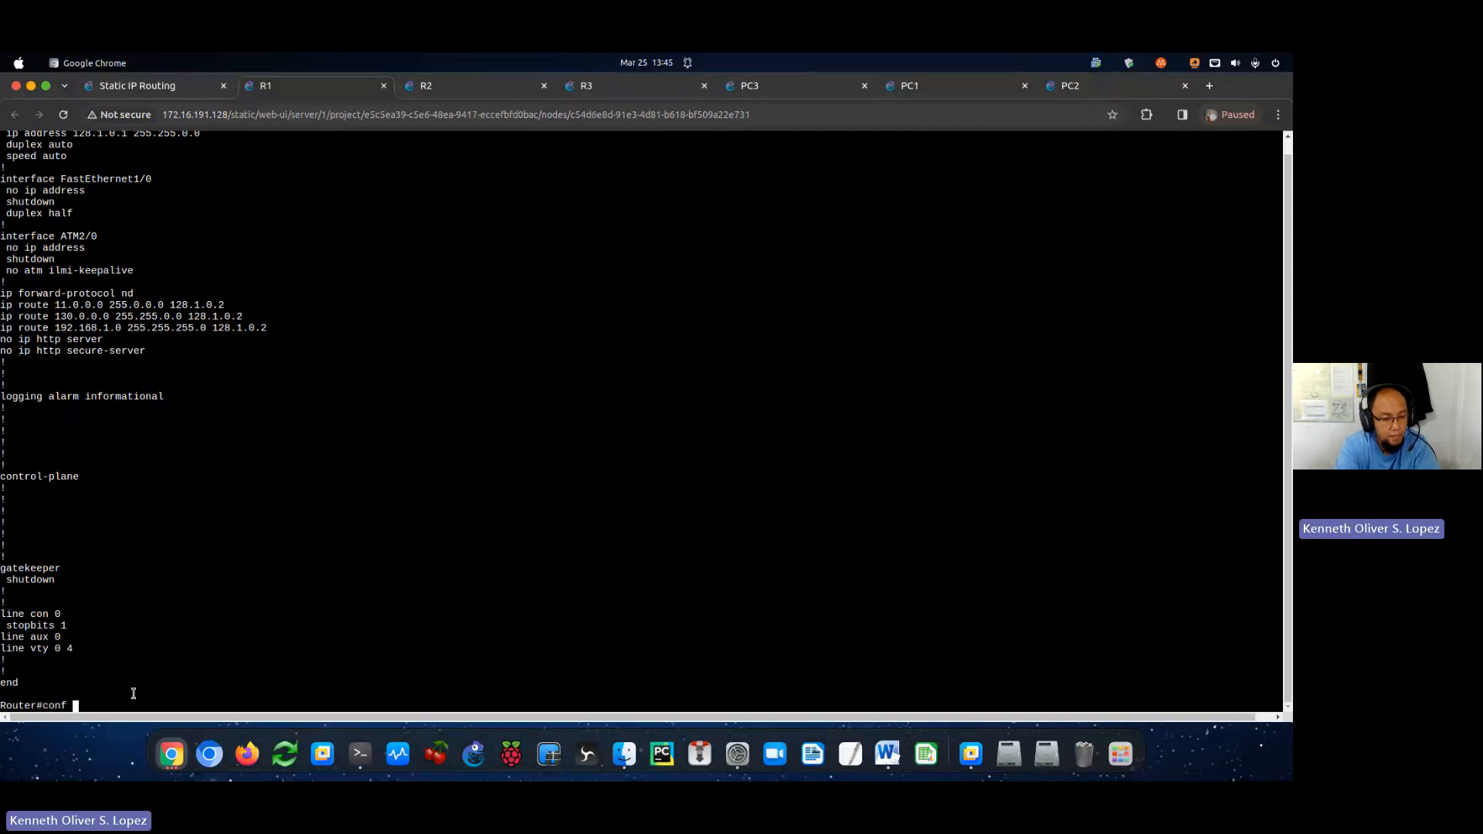
text(t)
key(Return)
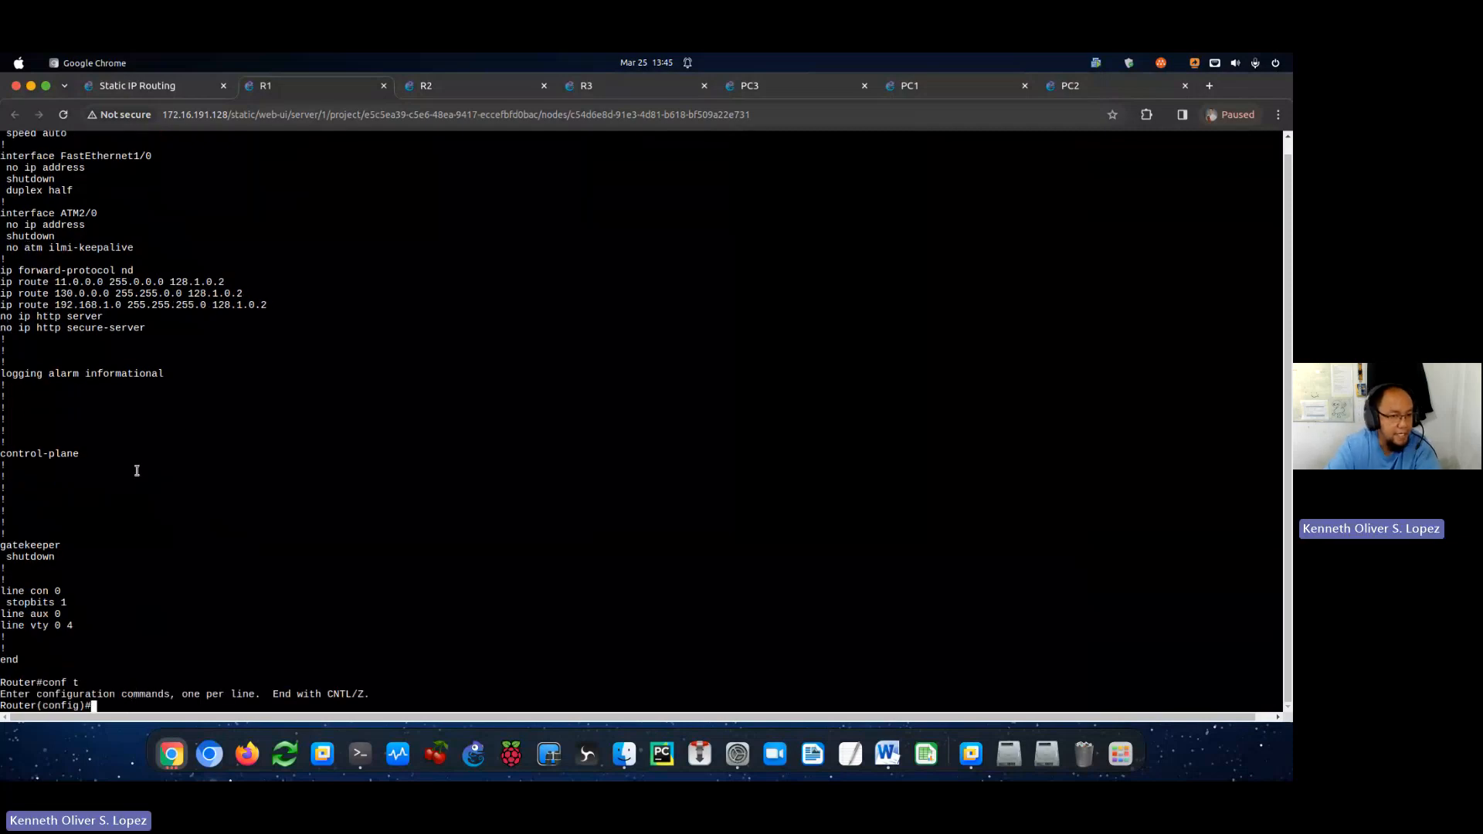
drag(248, 294, 2, 292)
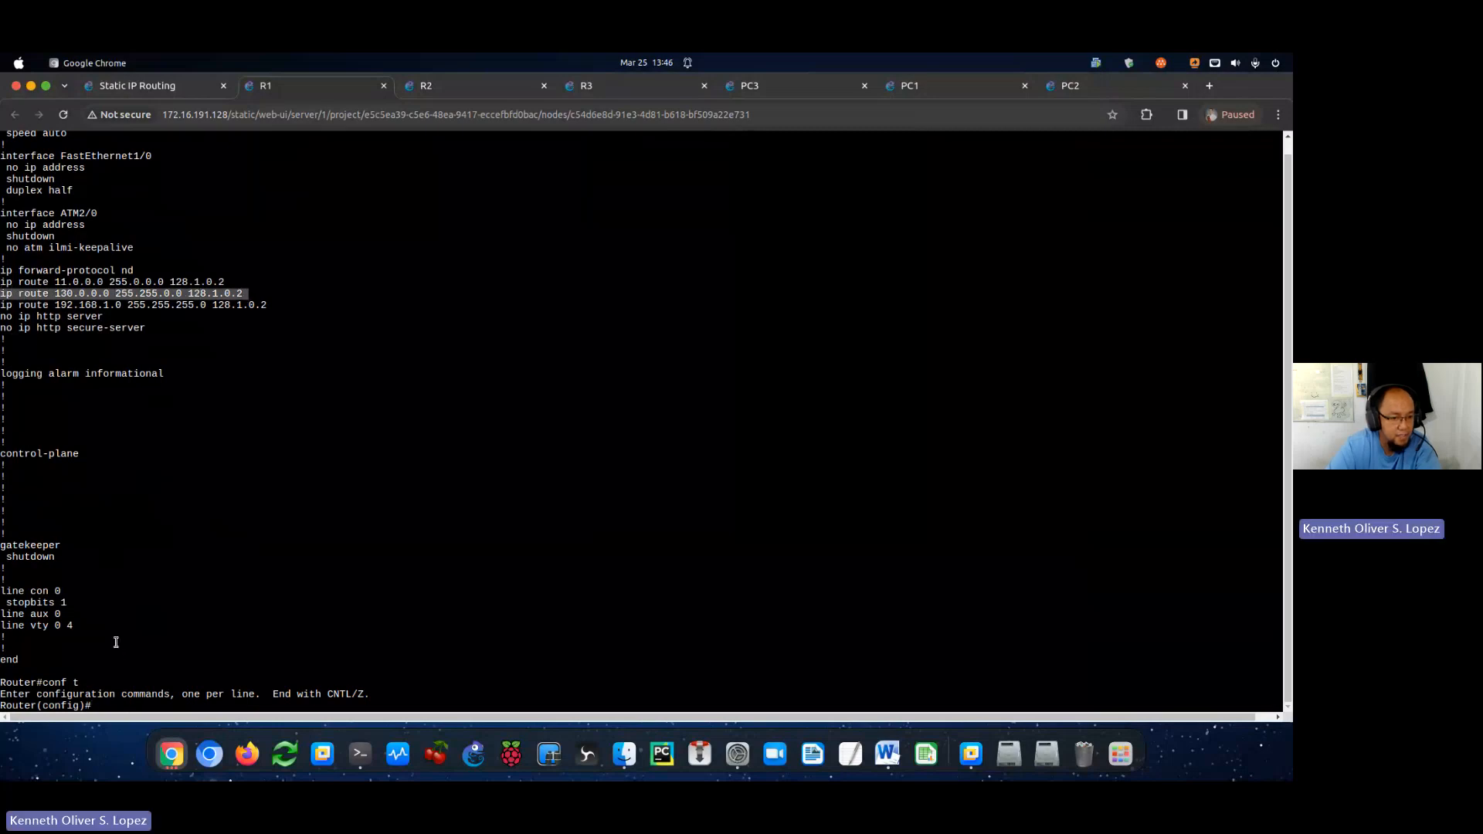
click(142, 697)
text(no ip route )
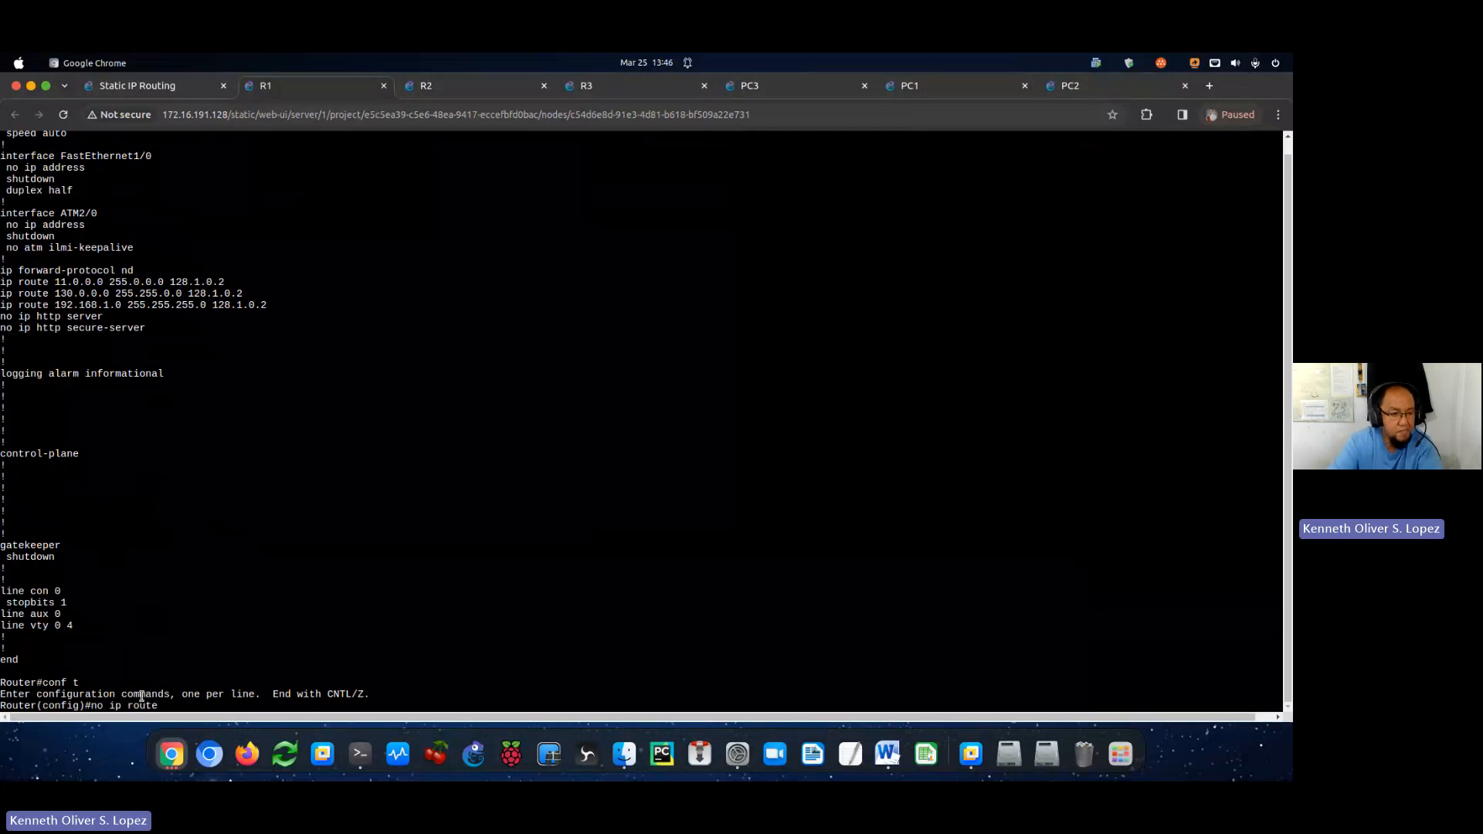
text(130.0)
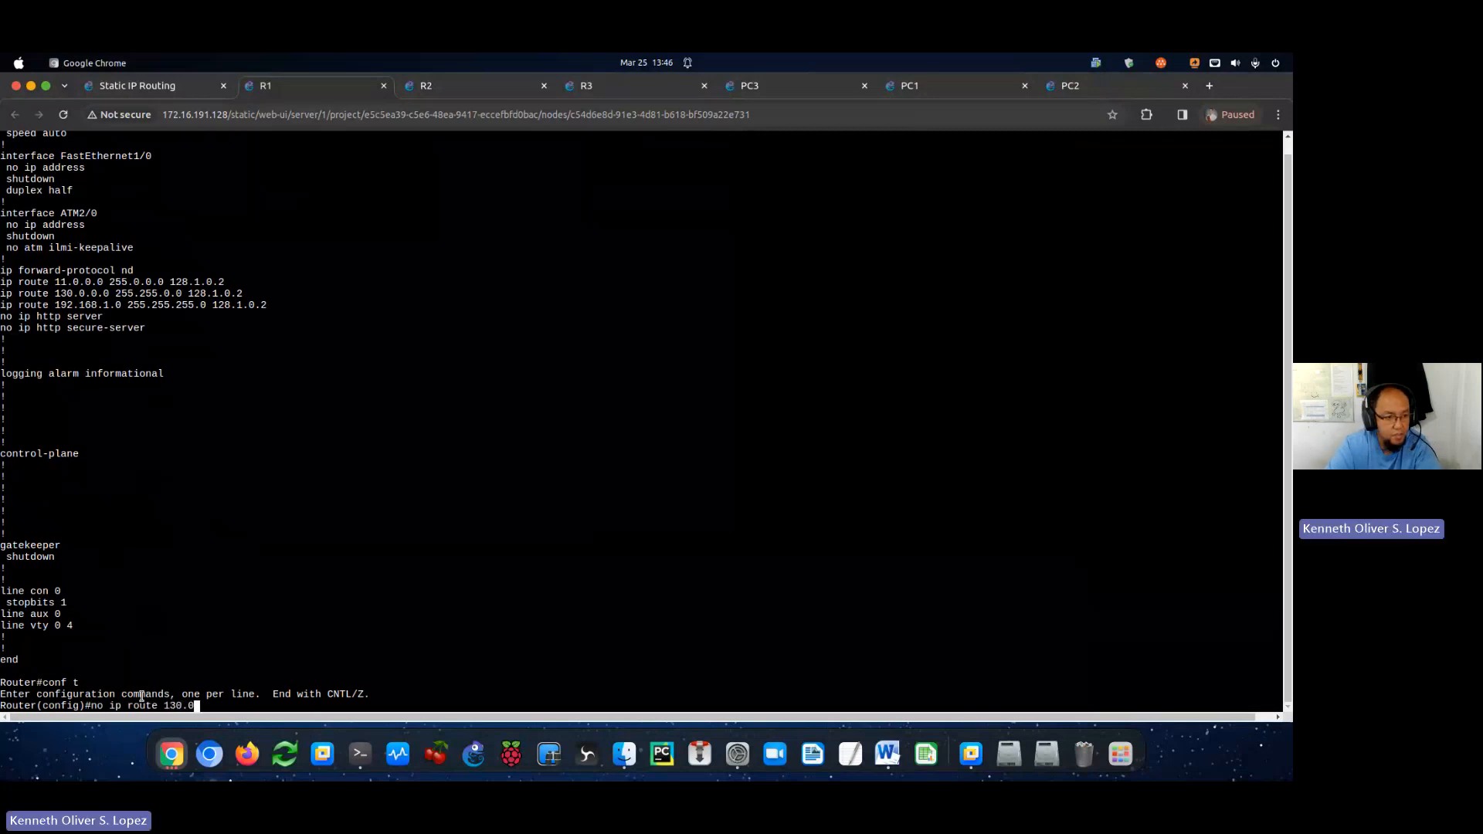
text(.0.0 )
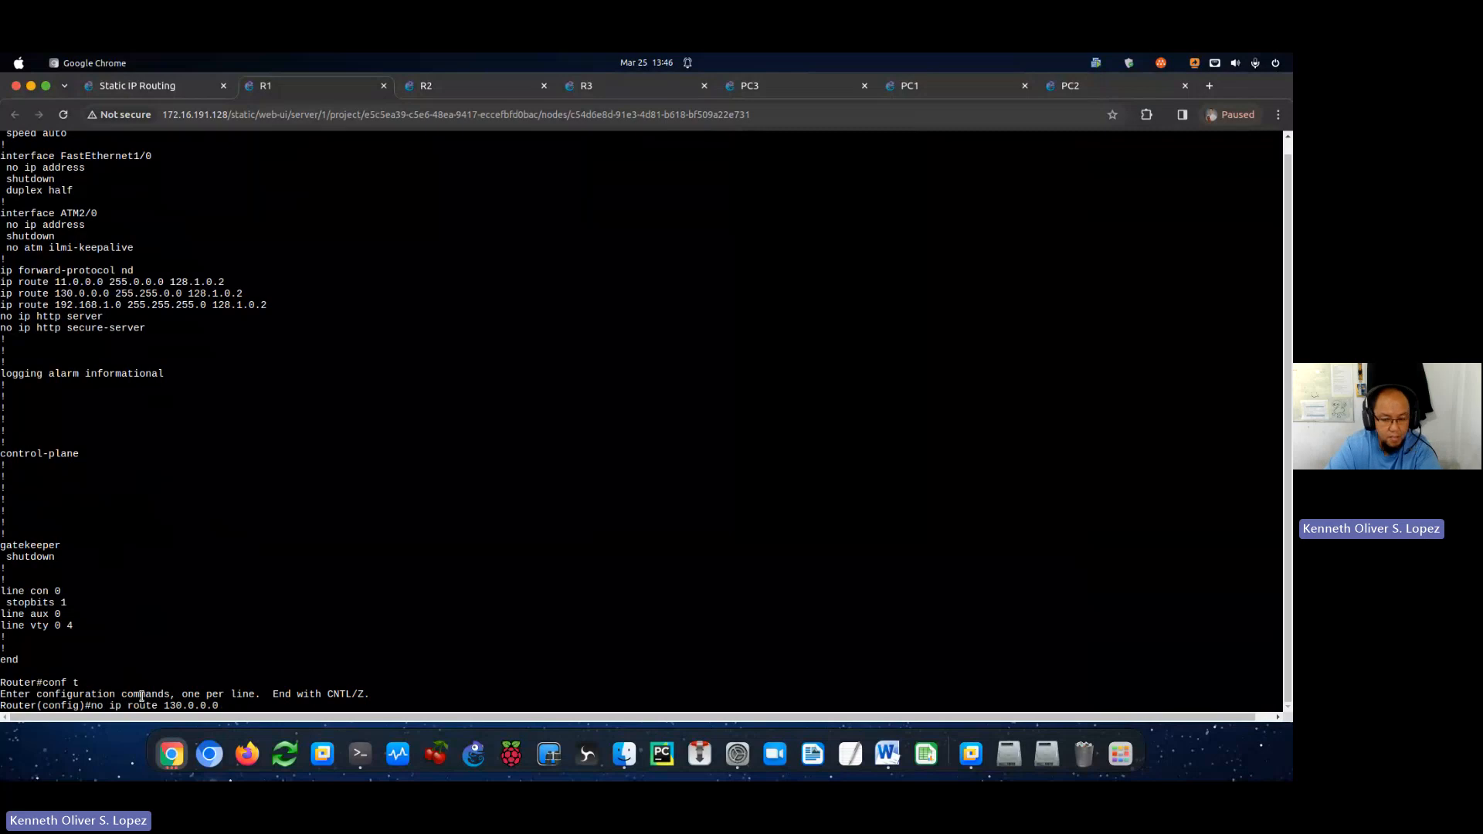
text(255.255.0.0)
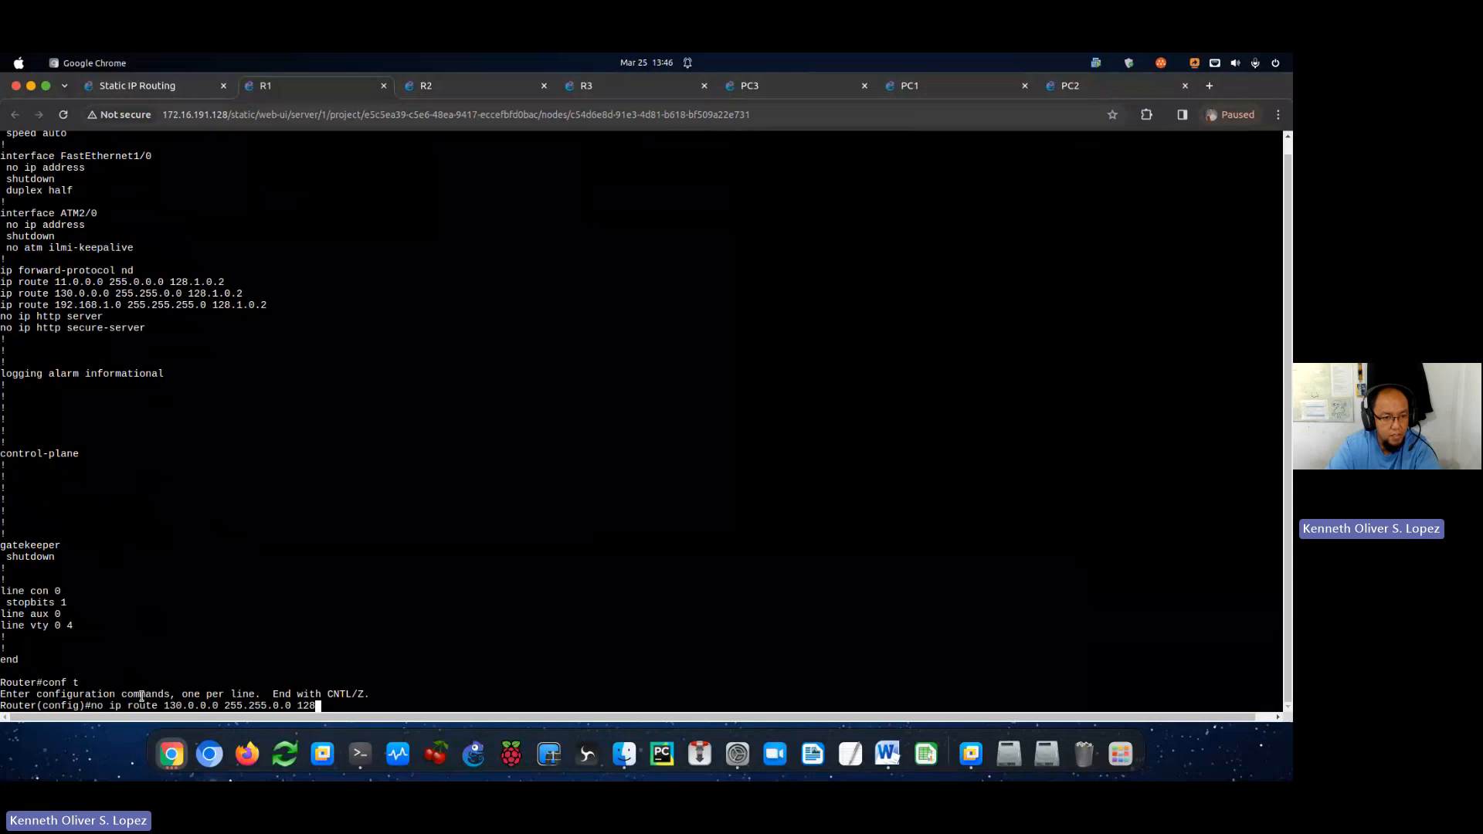
text( 128.1.0.2)
key(Return)
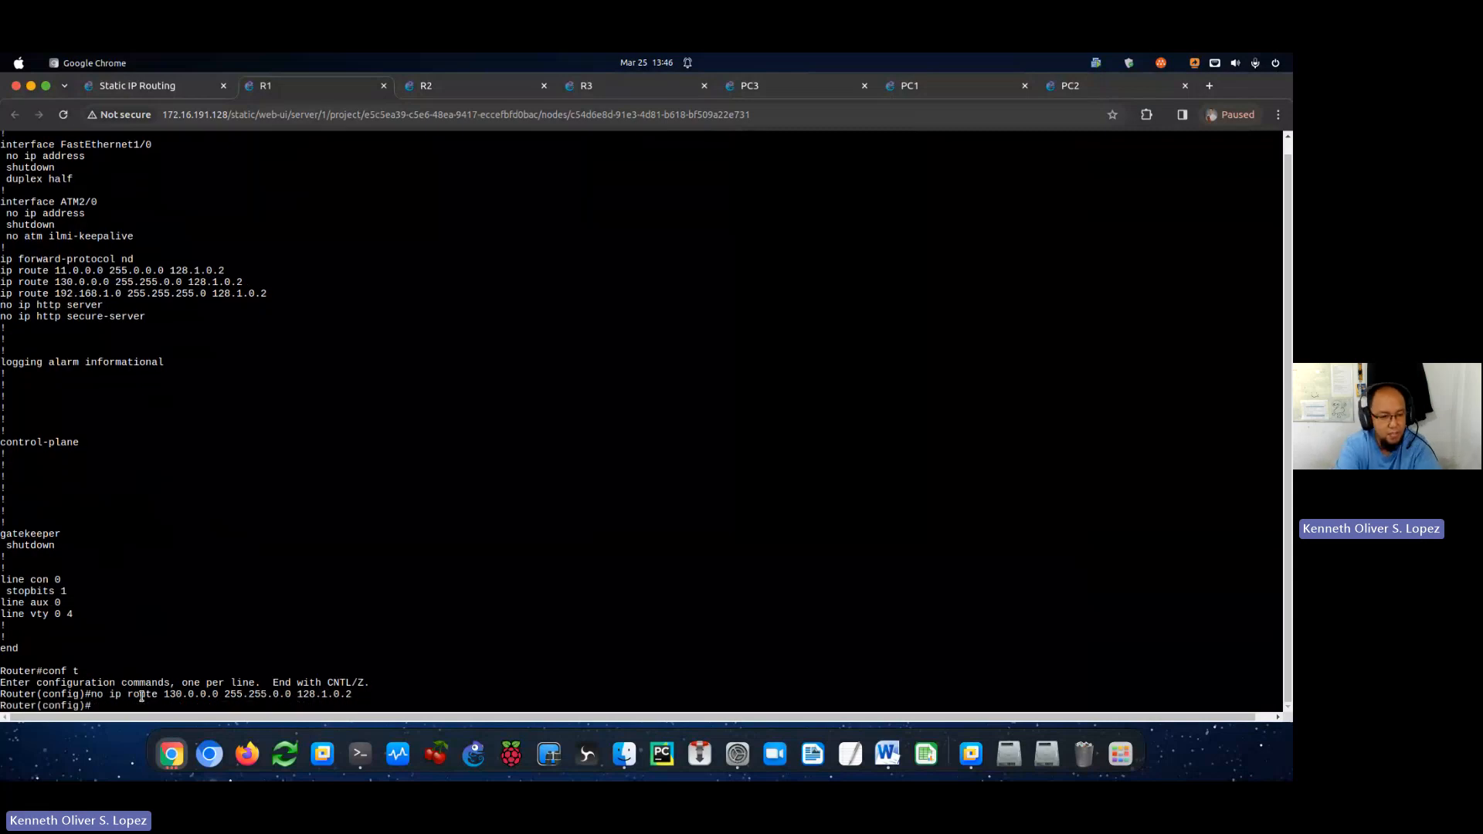
text(end)
key(Return)
Show R1's running configuration again and check its remaining static routes.
text(sh ru)
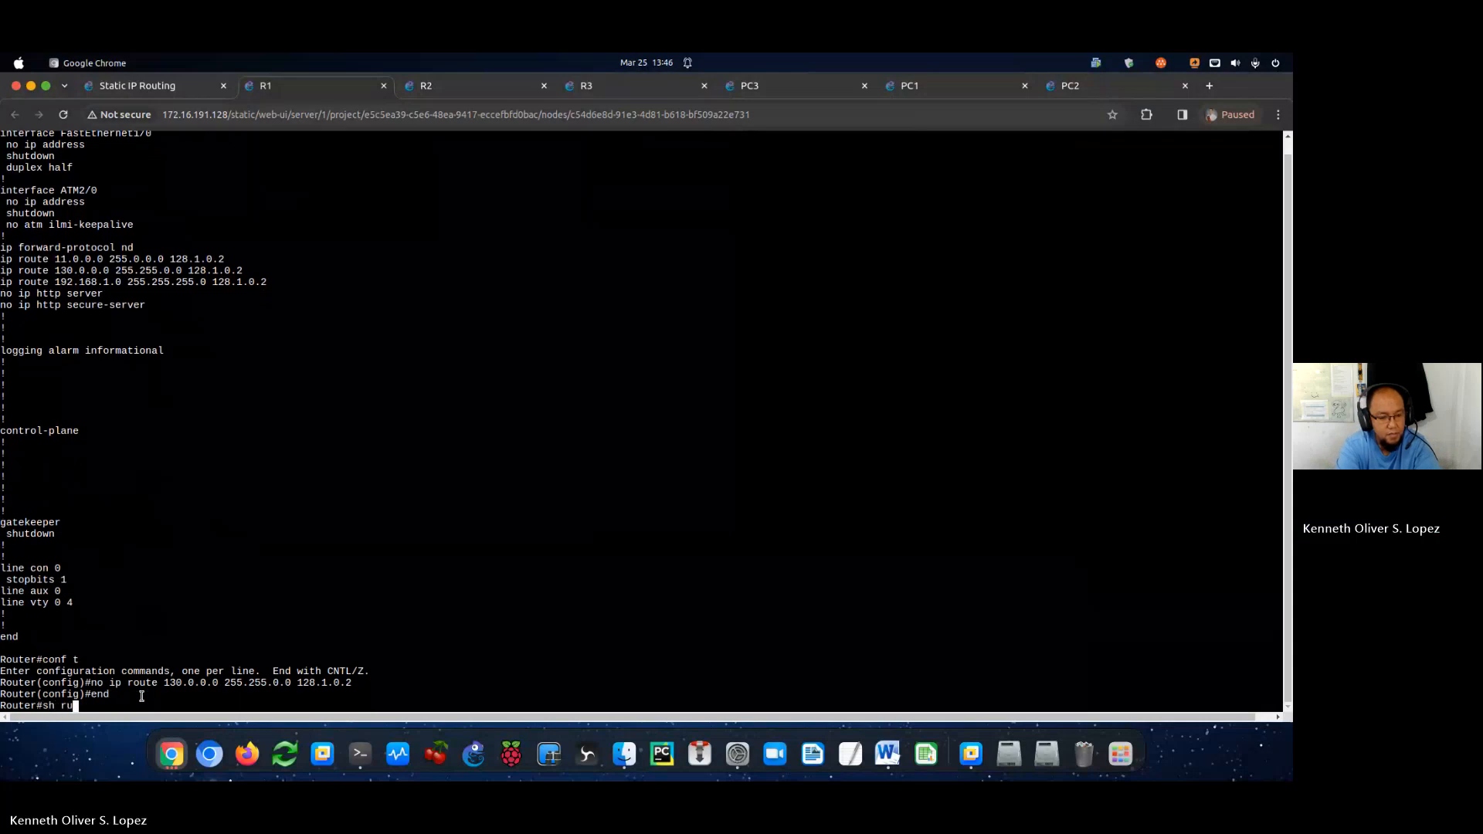
text(n)
key(Return)
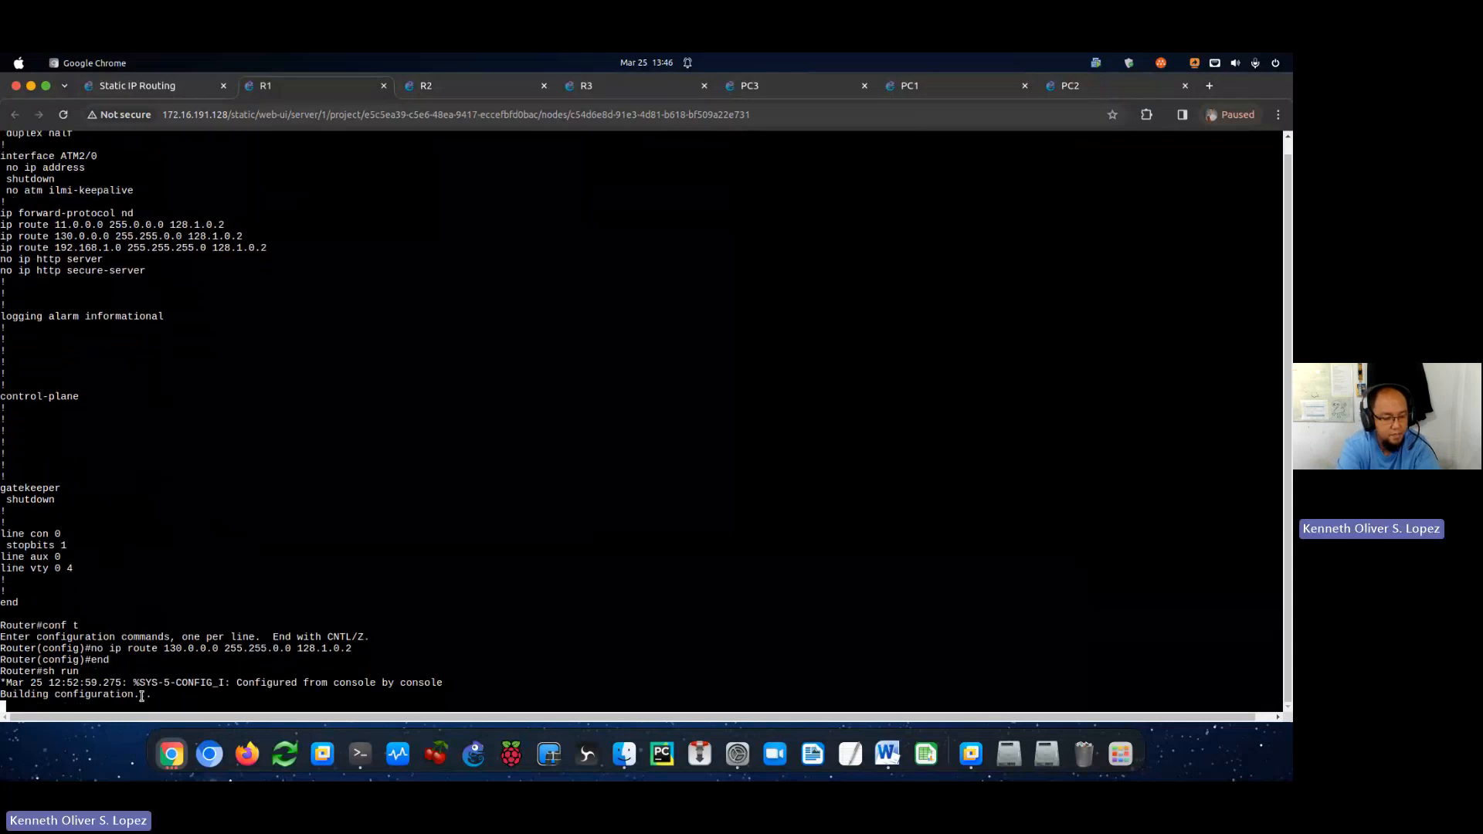
key(space)
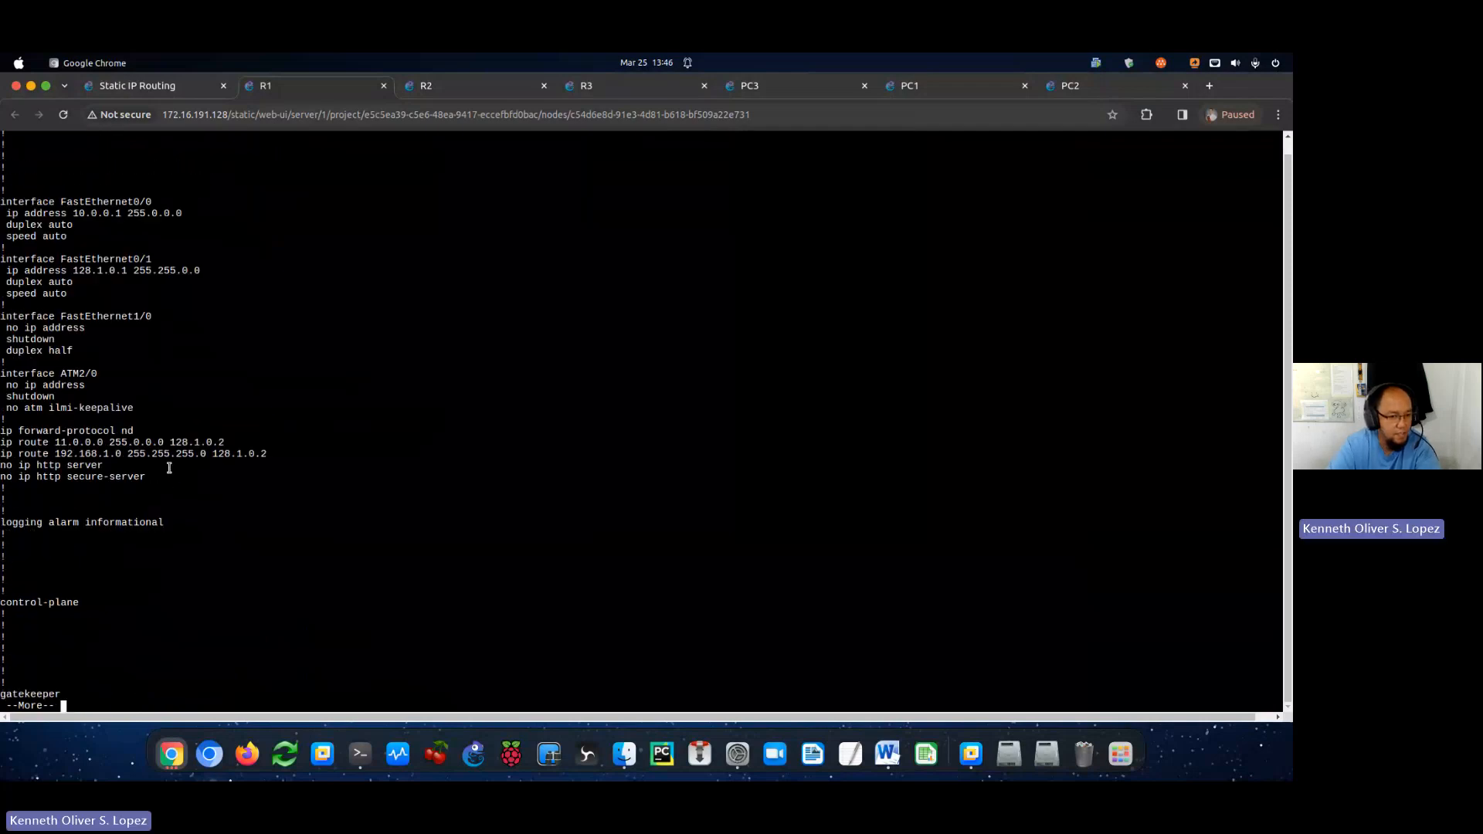
key(space)
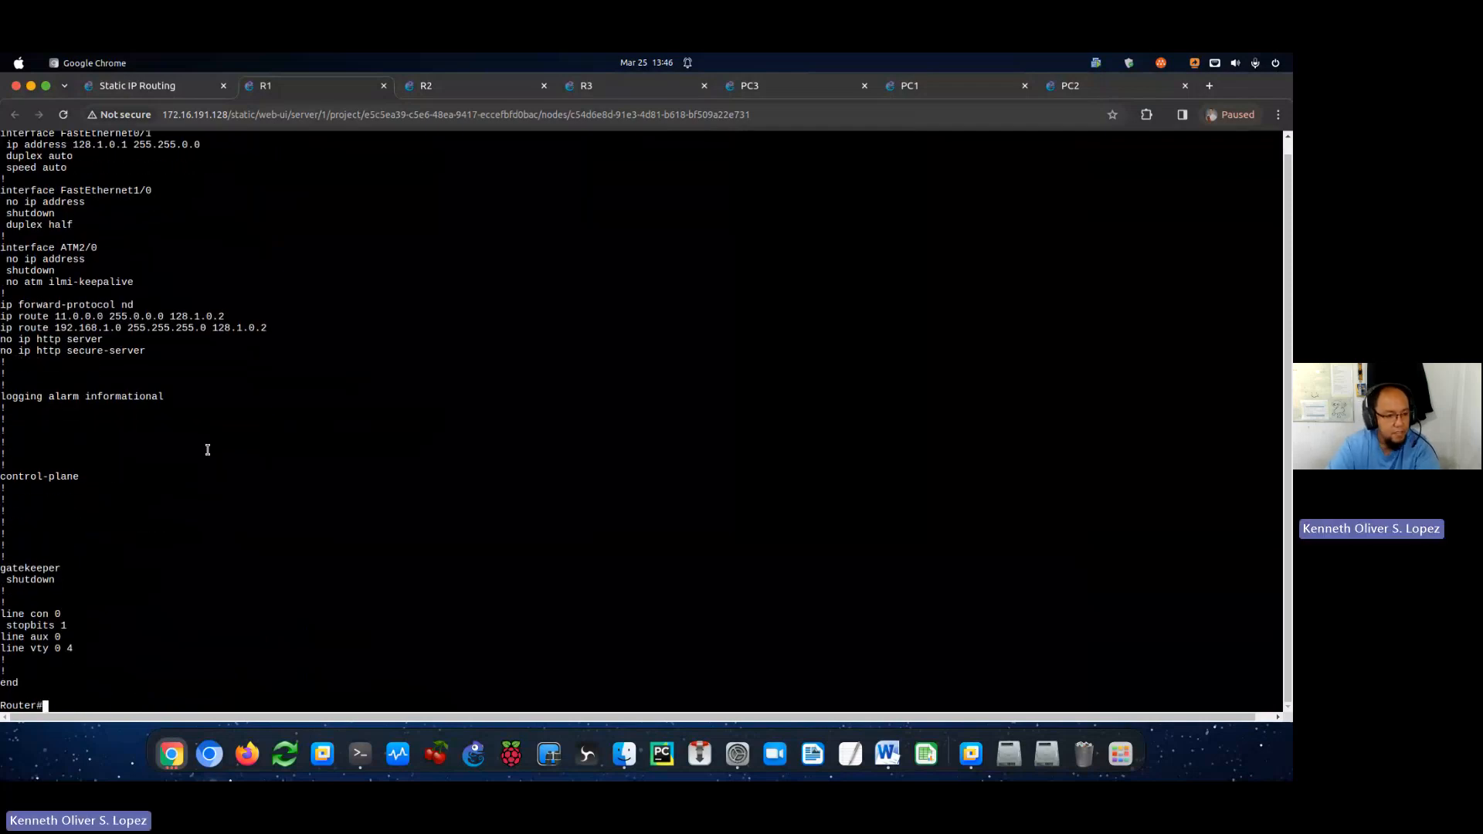
Add a static route on R1 to 130.1.0.0 255.255.0.0 via 128.1.0.2, checking the addresses against the topology, and leave configuration mode.
text(c)
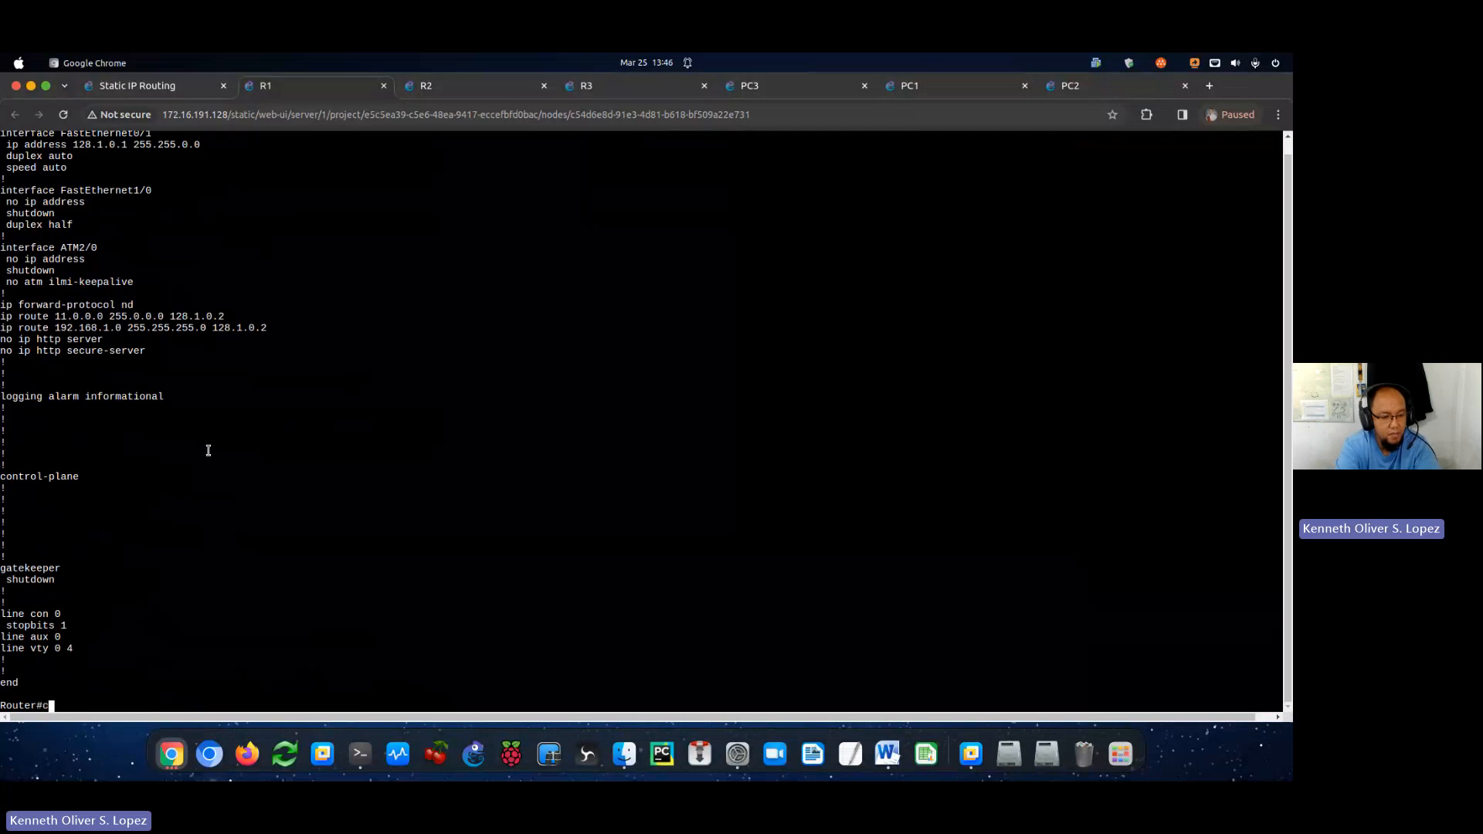
text(onf t)
key(Return)
text(ip r)
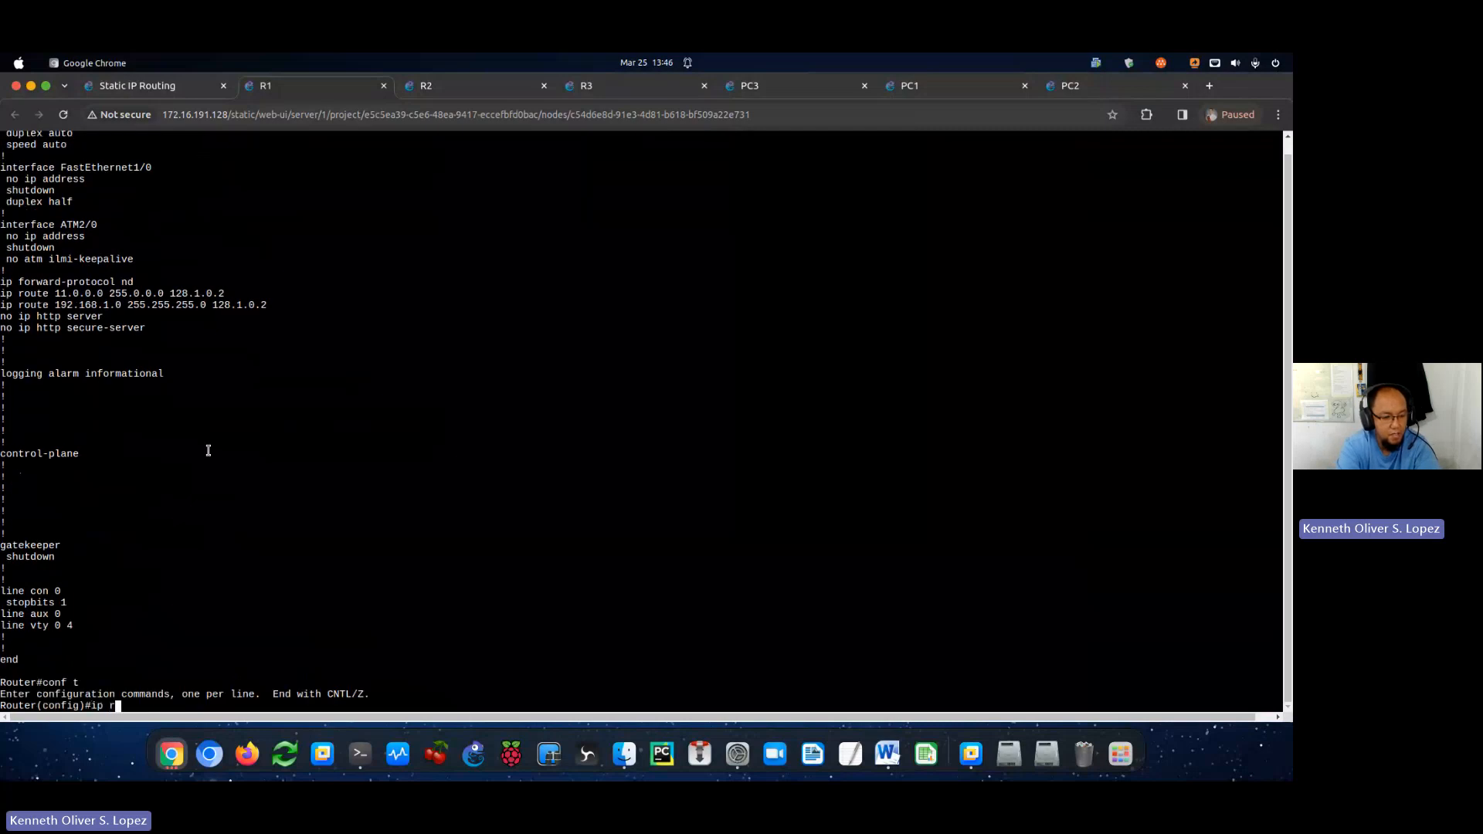
text(oute 130.1)
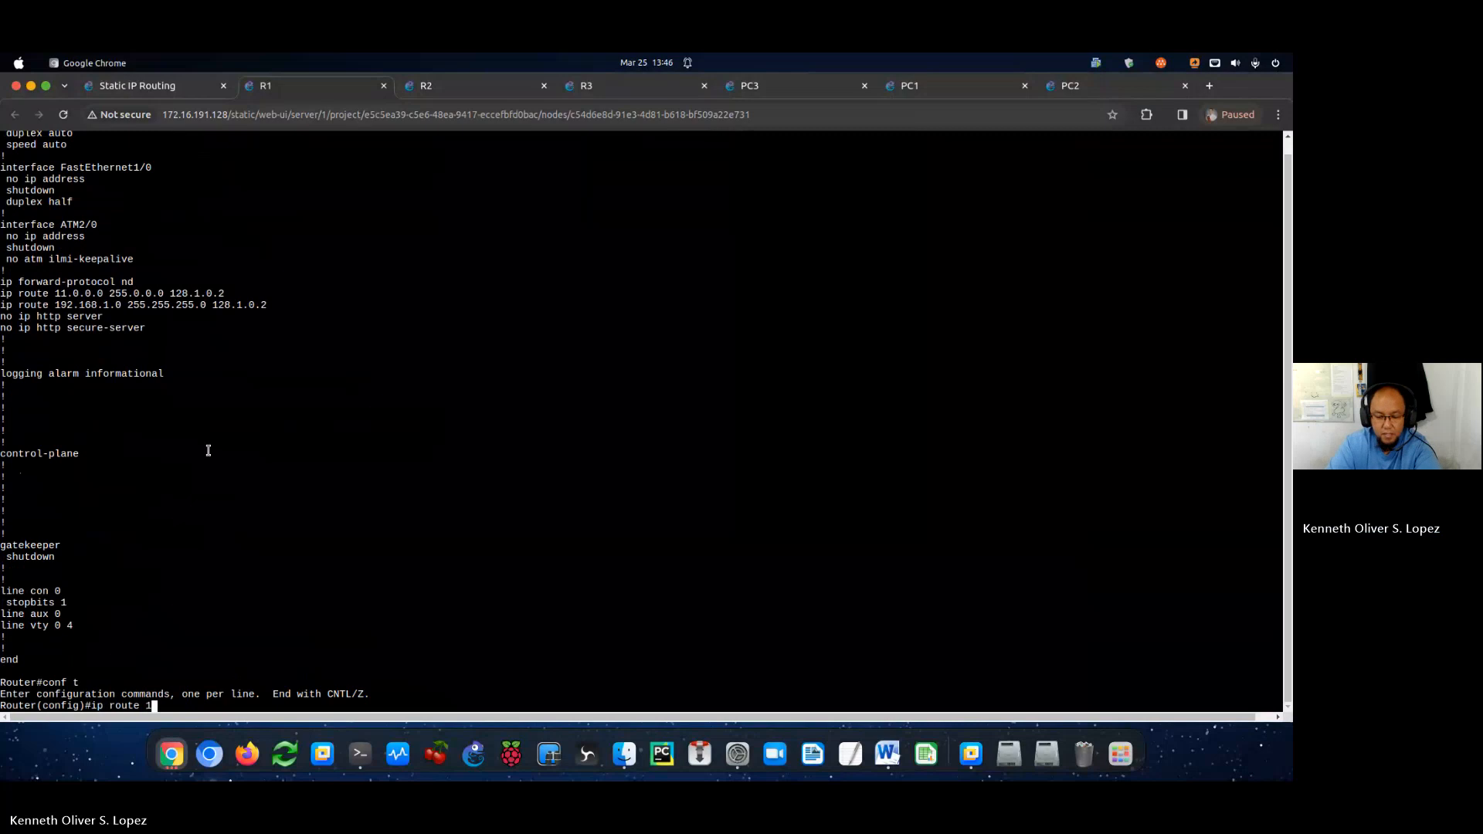
click(139, 84)
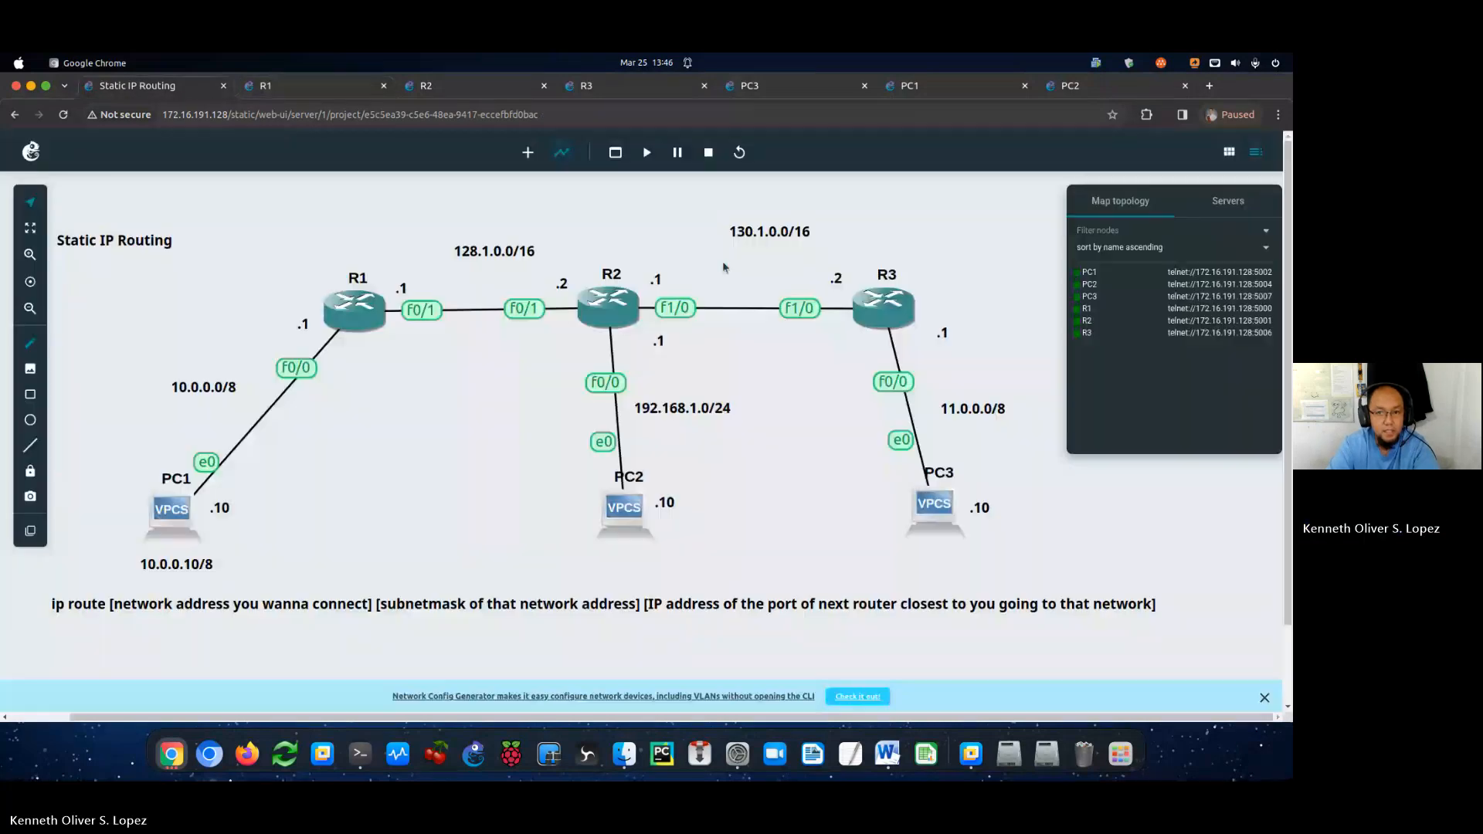
click(317, 86)
text(.0.0 2)
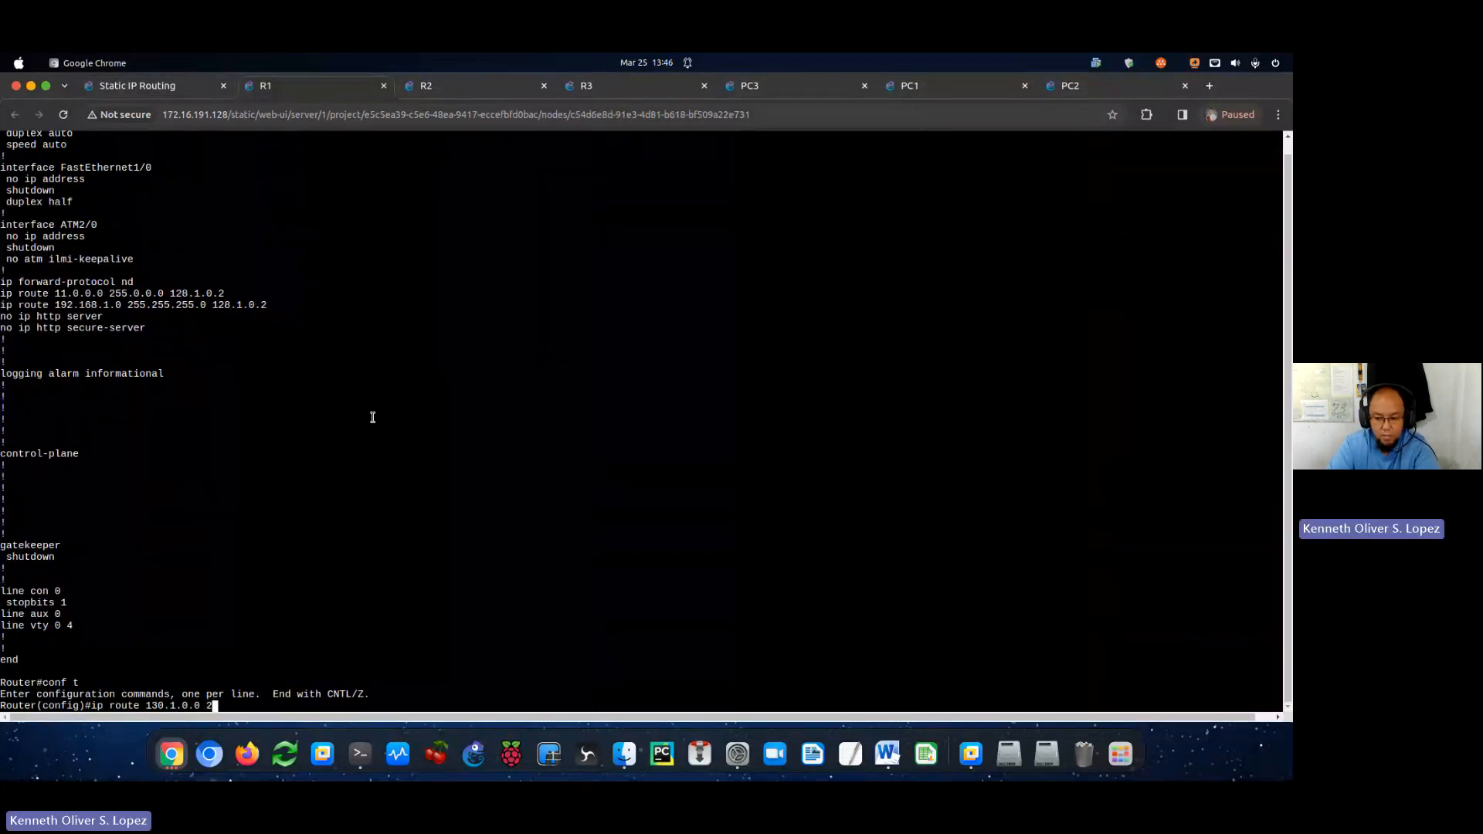
text(55.255.0.0)
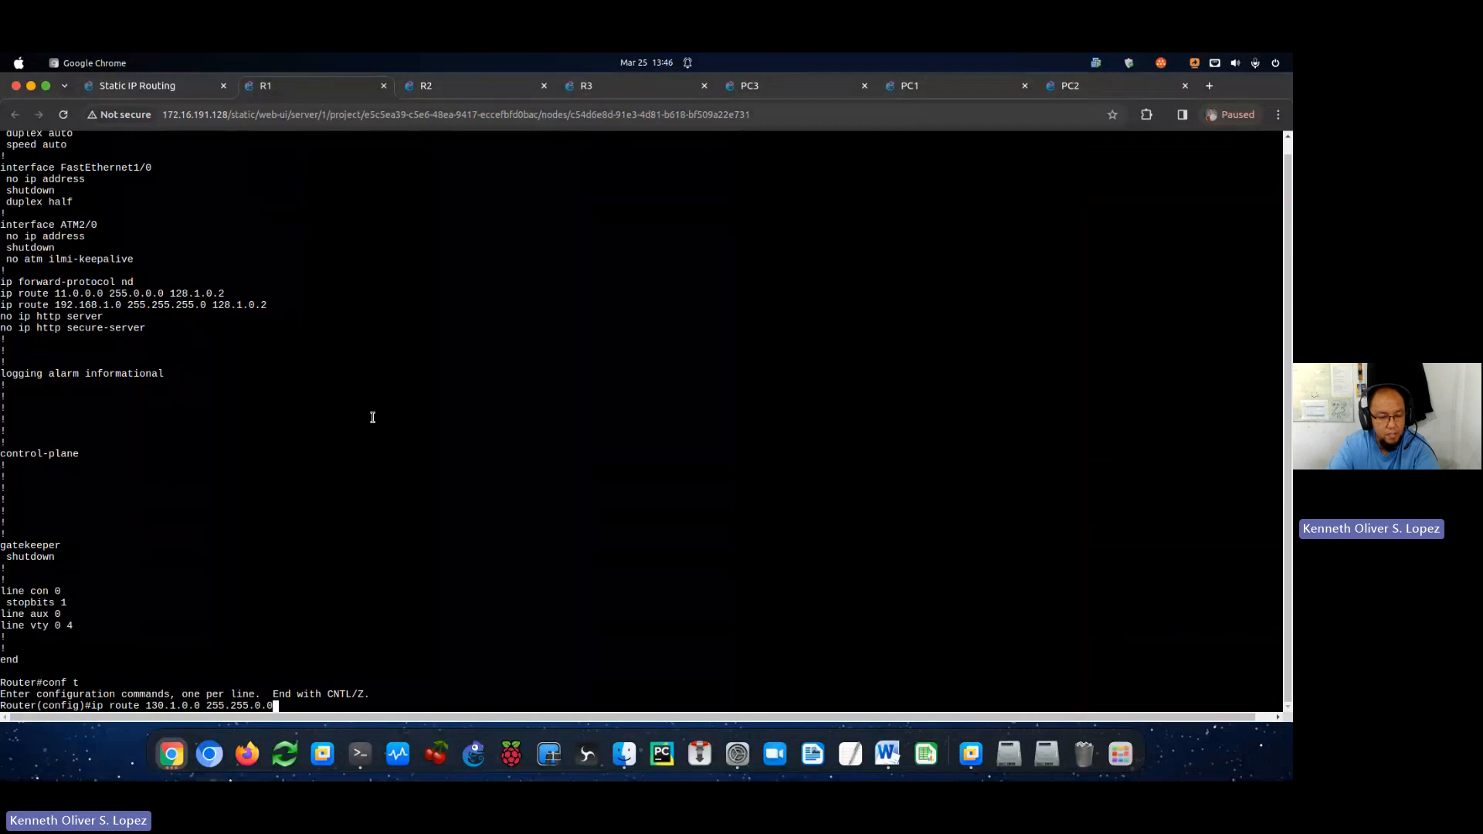
click(167, 87)
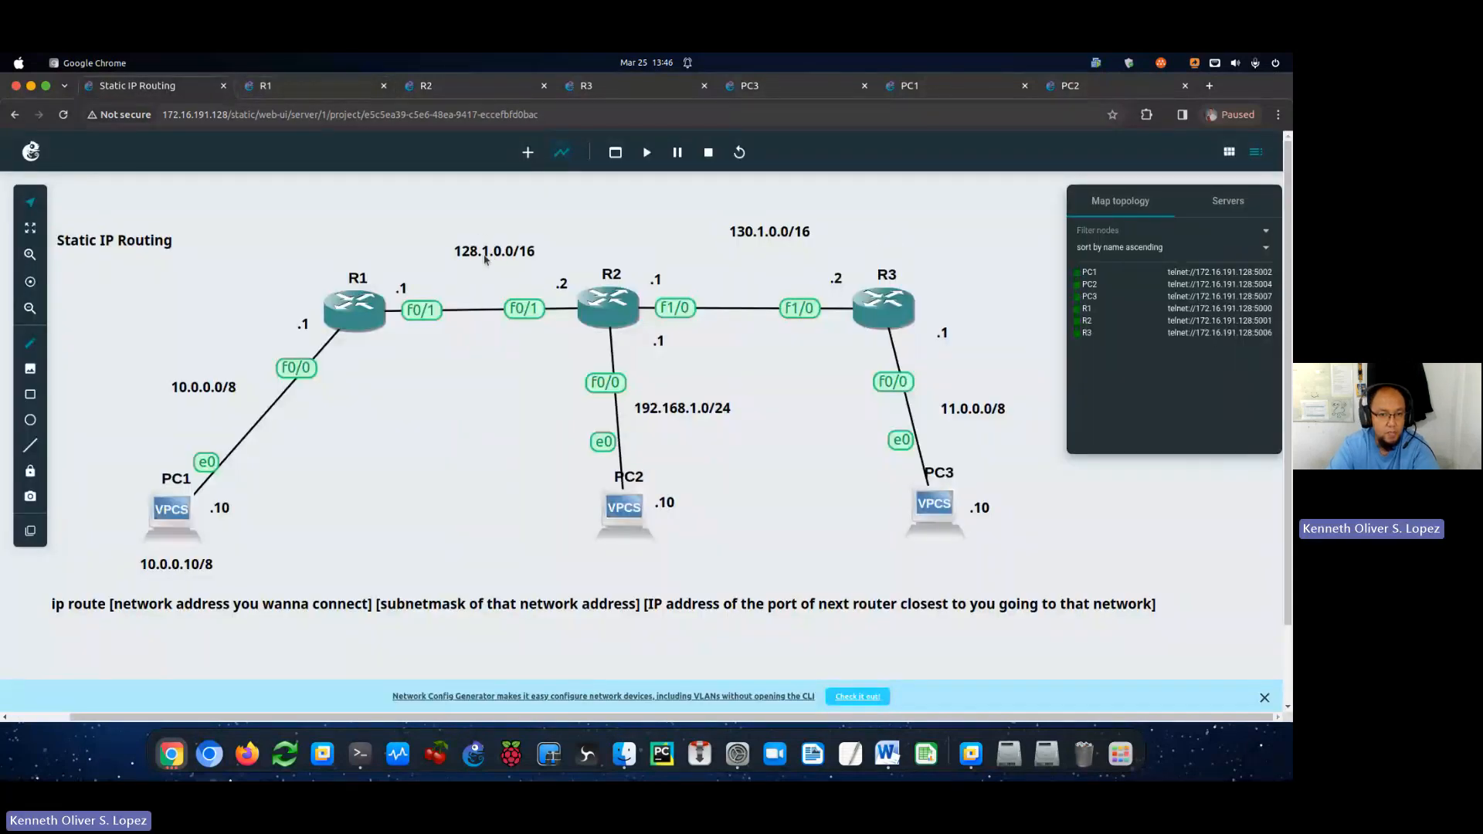
click(292, 89)
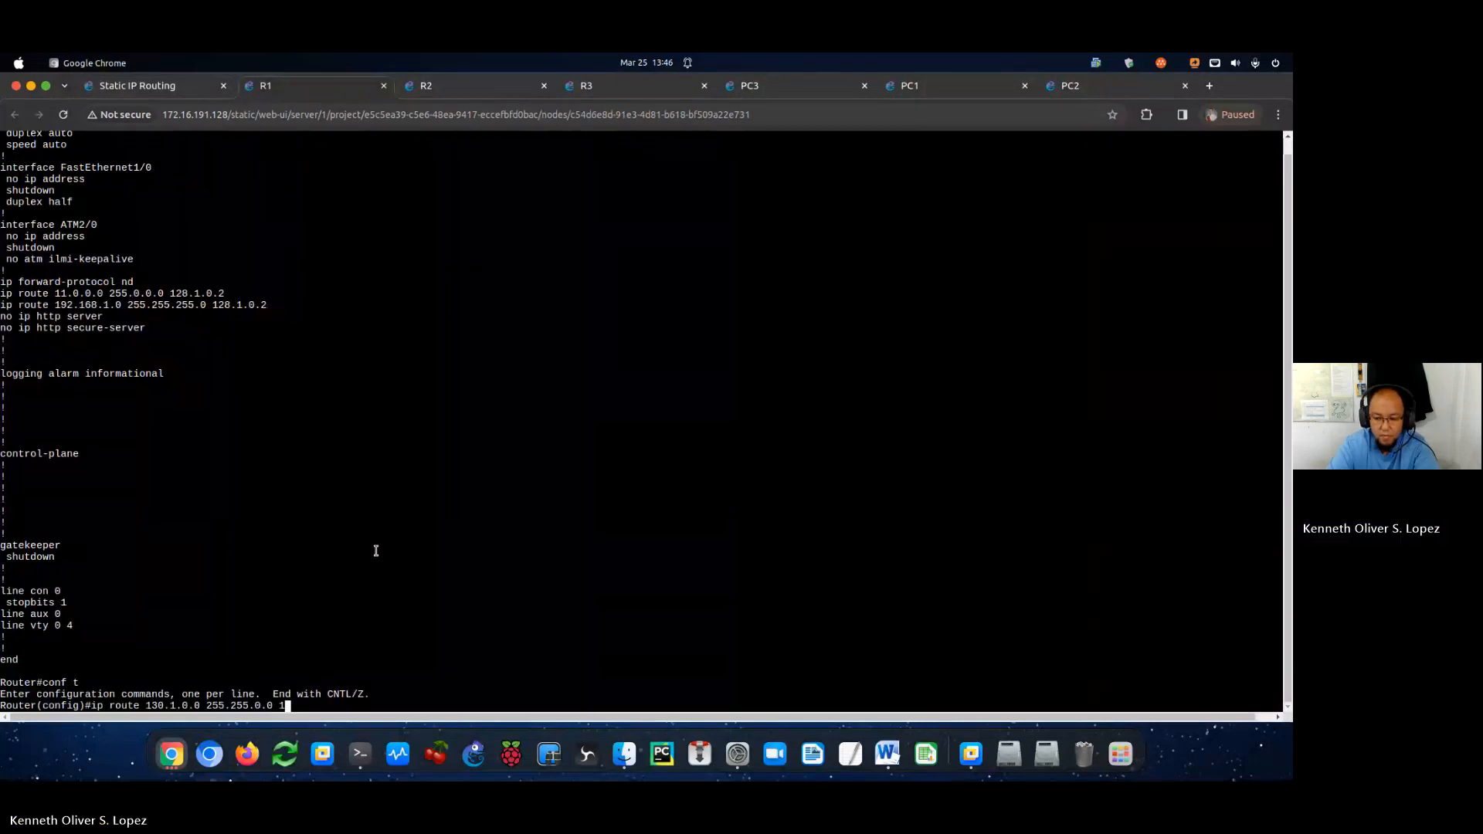
text(28.1.0.2)
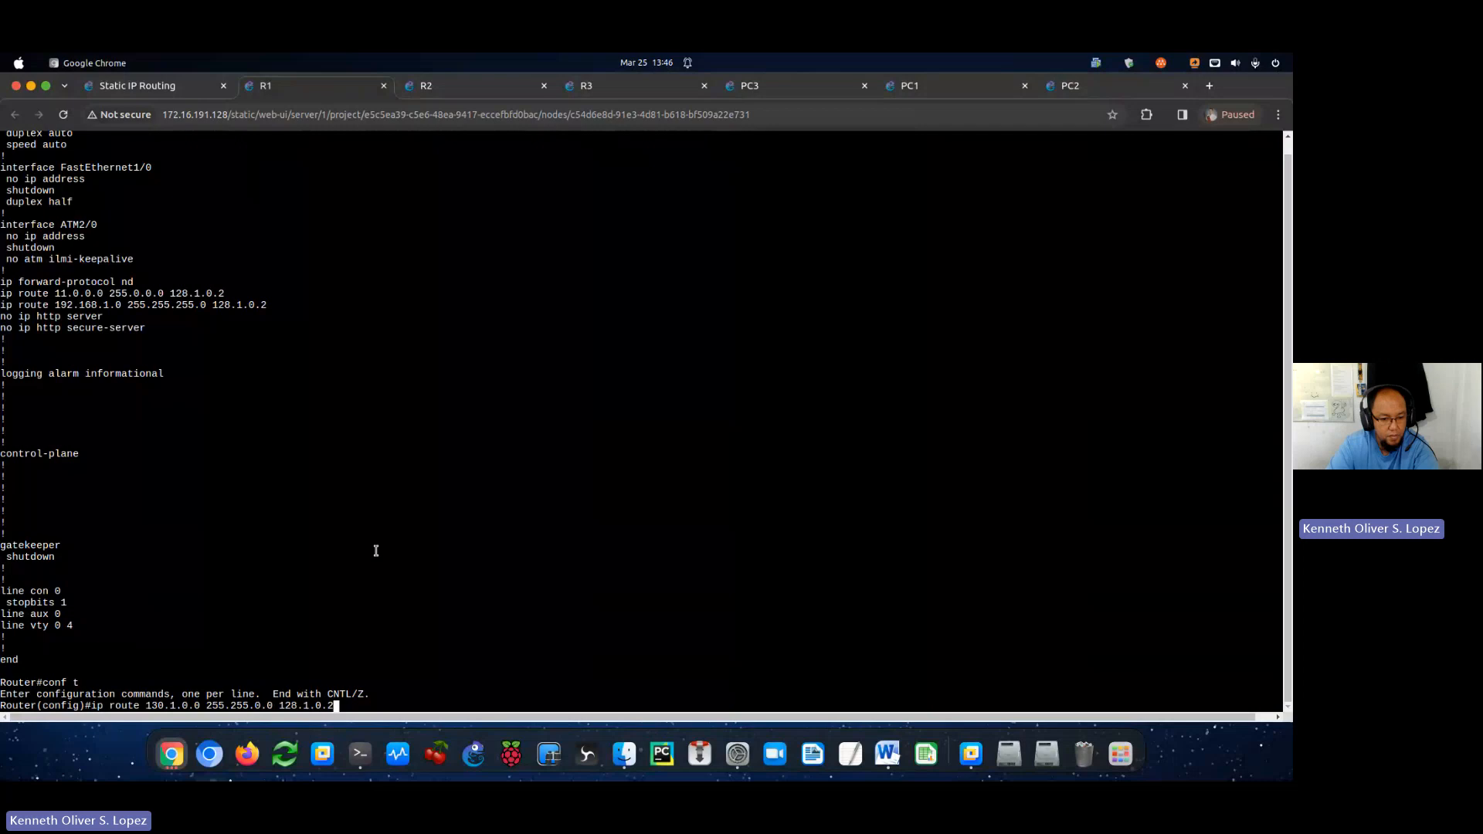
key(Return)
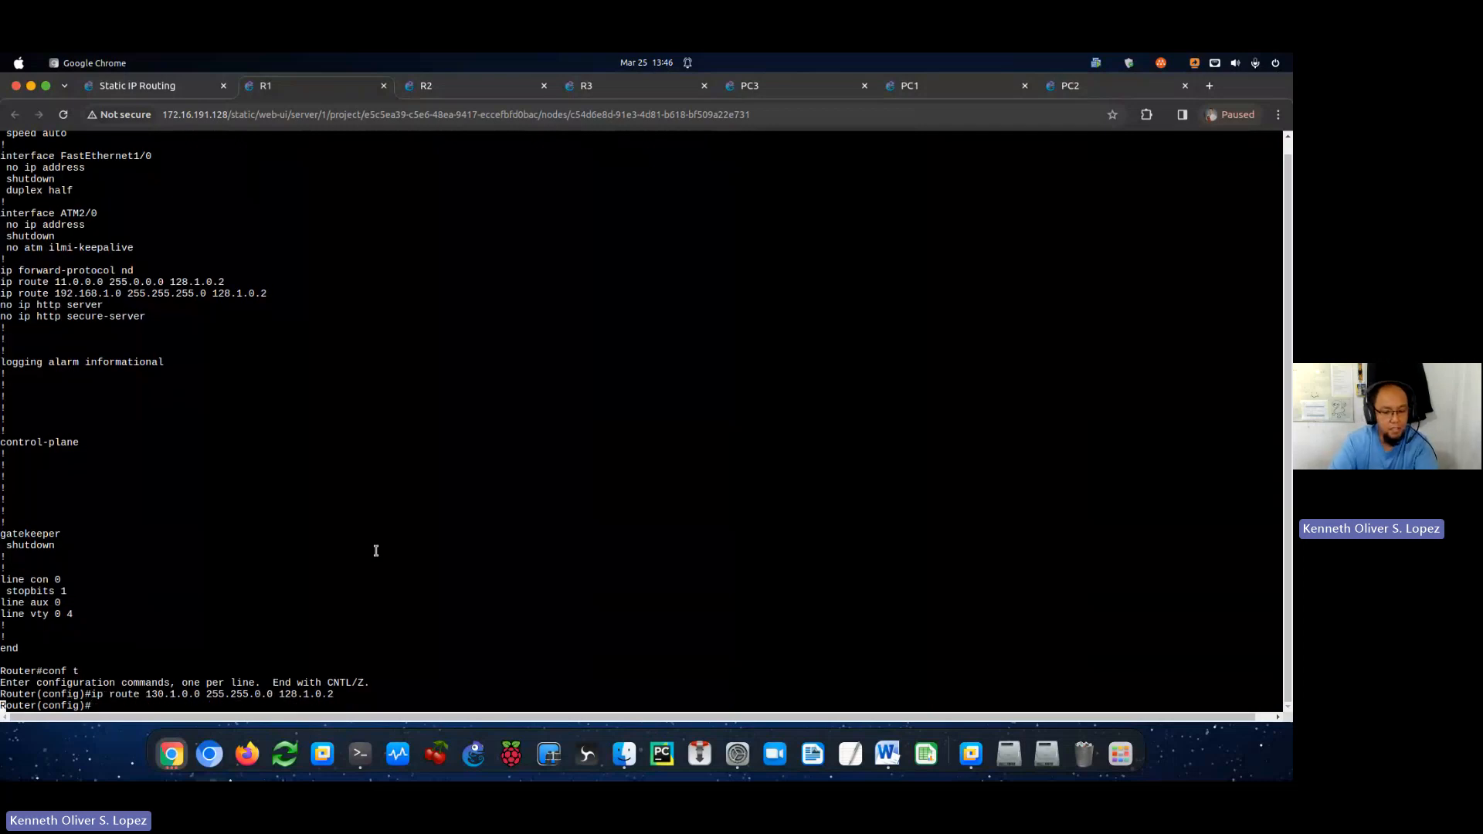
key(Return)
text(end)
key(Return)
text(sh i)
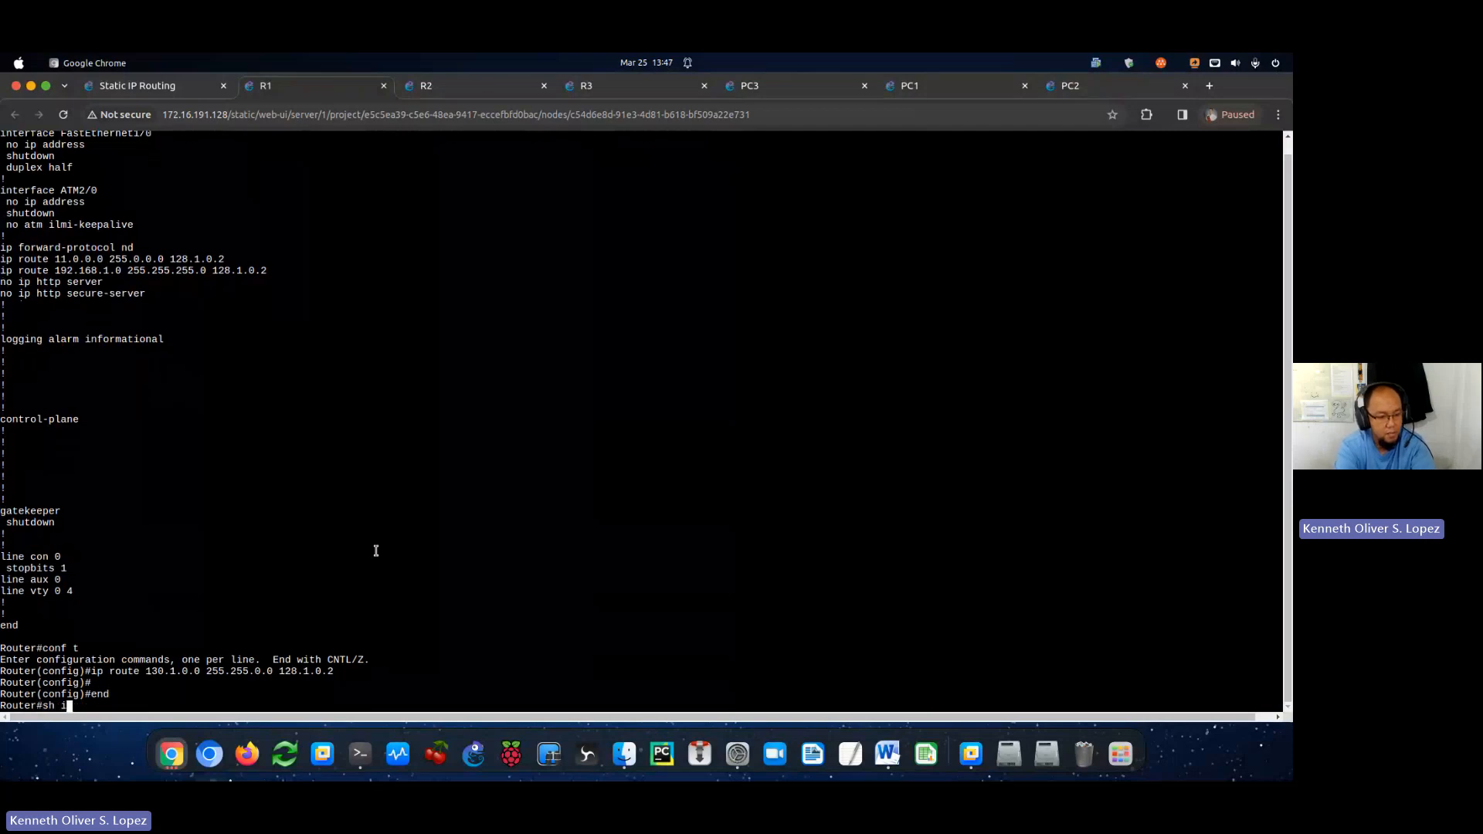
key(Return)
key(Return)
key(Return)
key(Return)
key(Return)
key(Return)
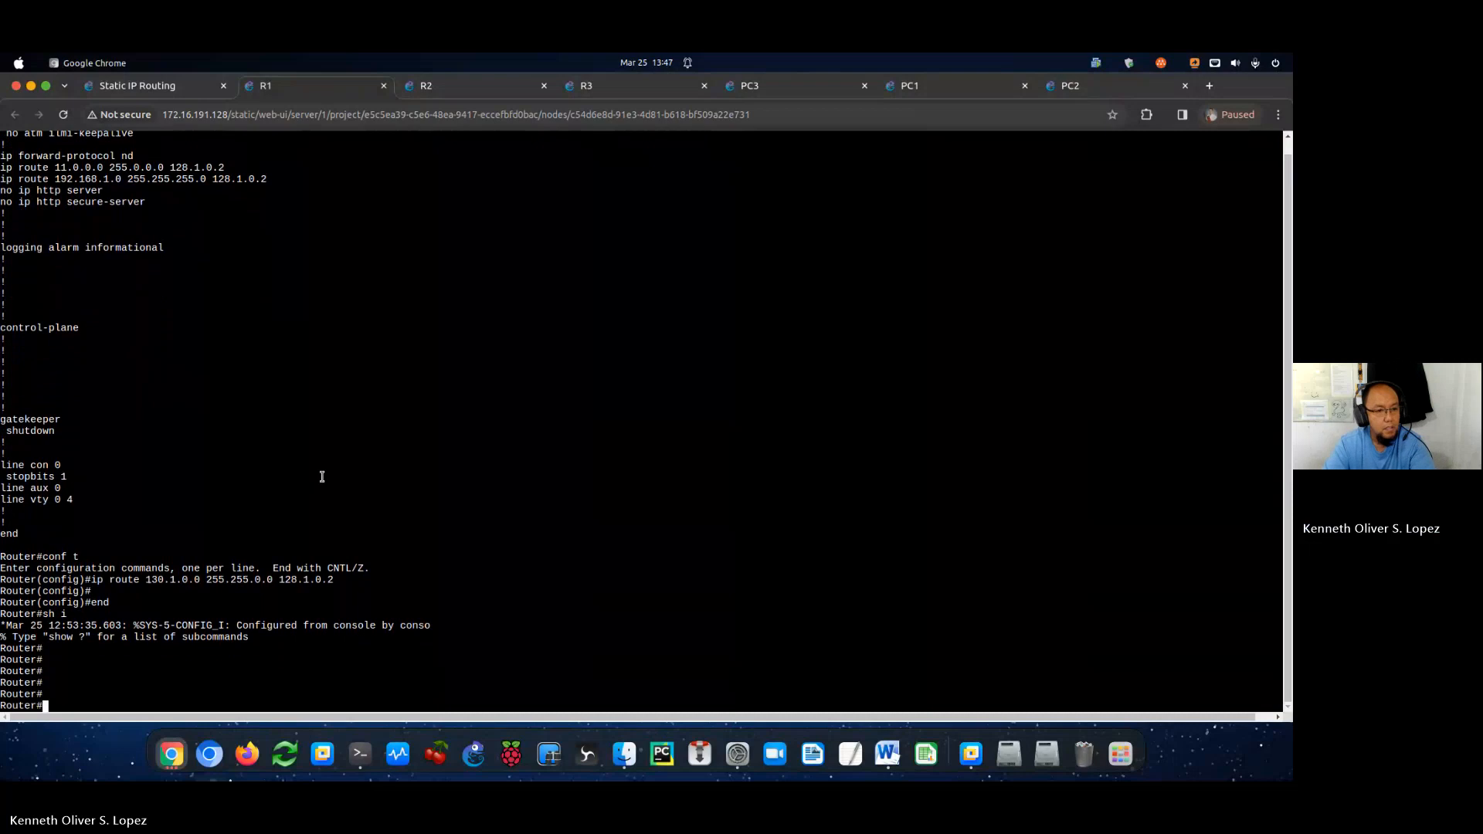
Check PC3's address in the topology and ping 11.0.0.10 from R1.
click(193, 92)
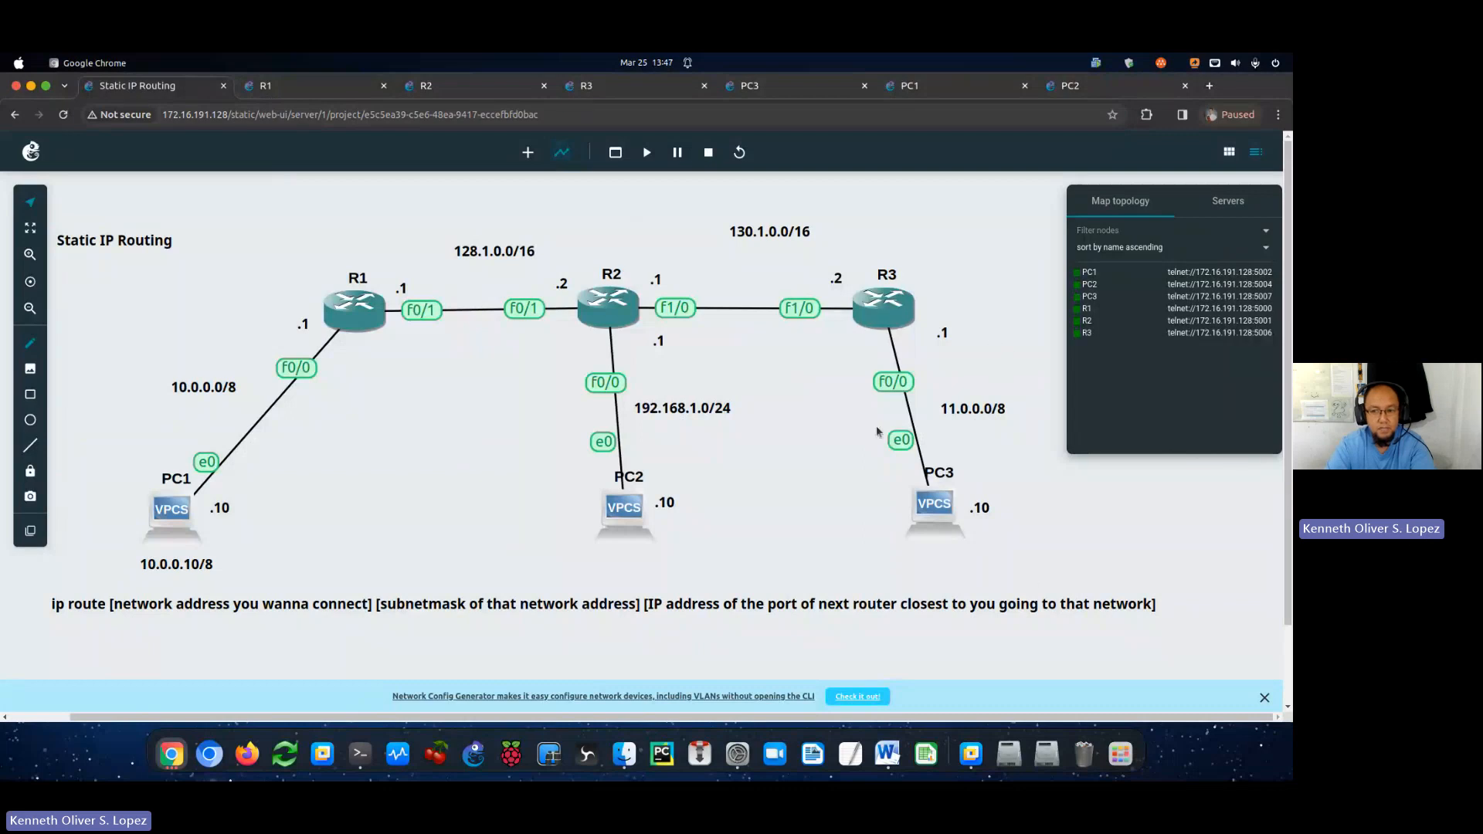
click(282, 86)
text(ping )
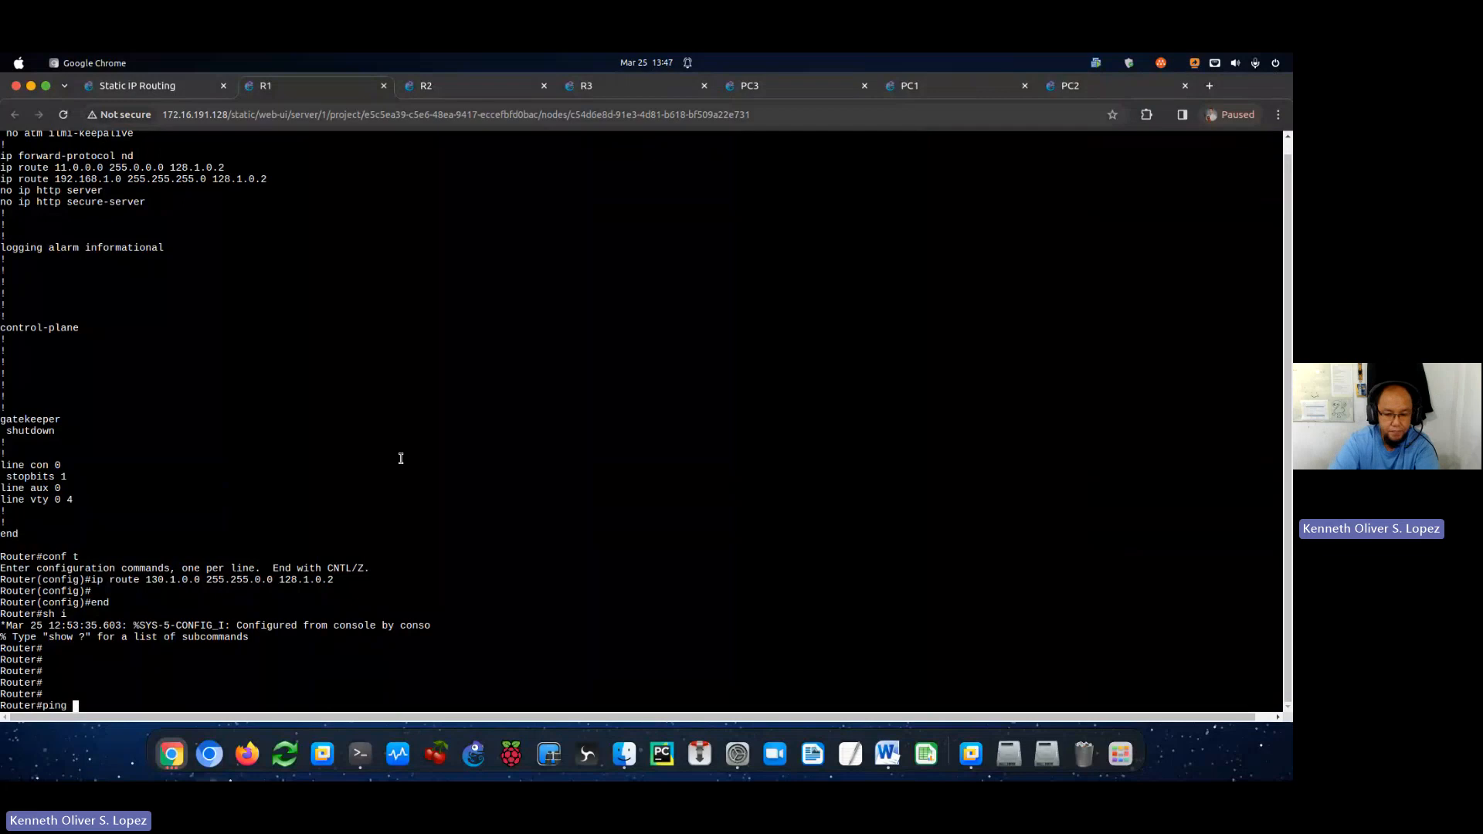
text(11.0.0.10)
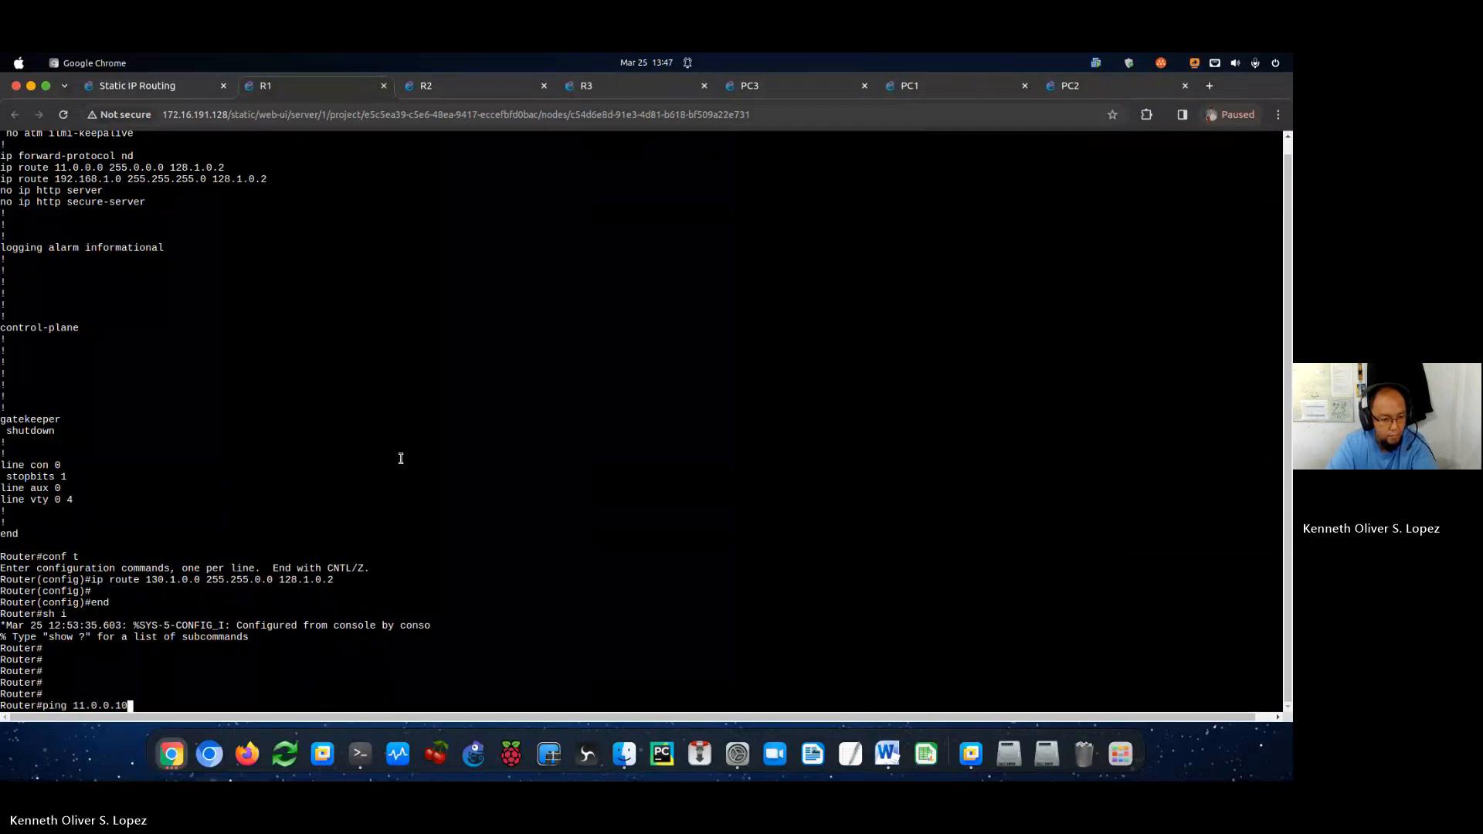
key(Return)
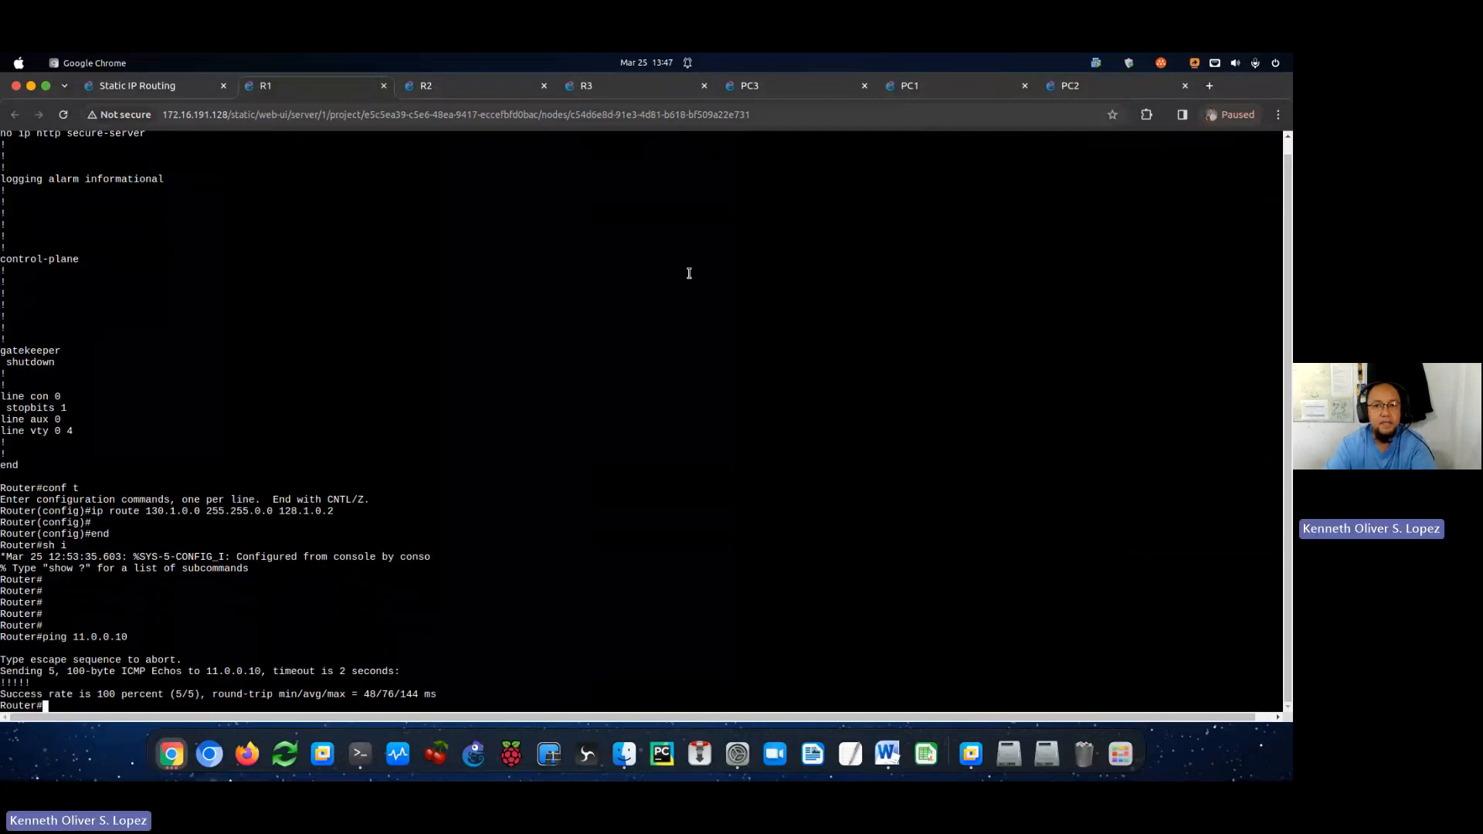
Review R3's earlier console output for its routing table and the ping attempts to 10.0.0.10 and 128.1.0.1.
click(647, 89)
scroll(288, 450, up, 10)
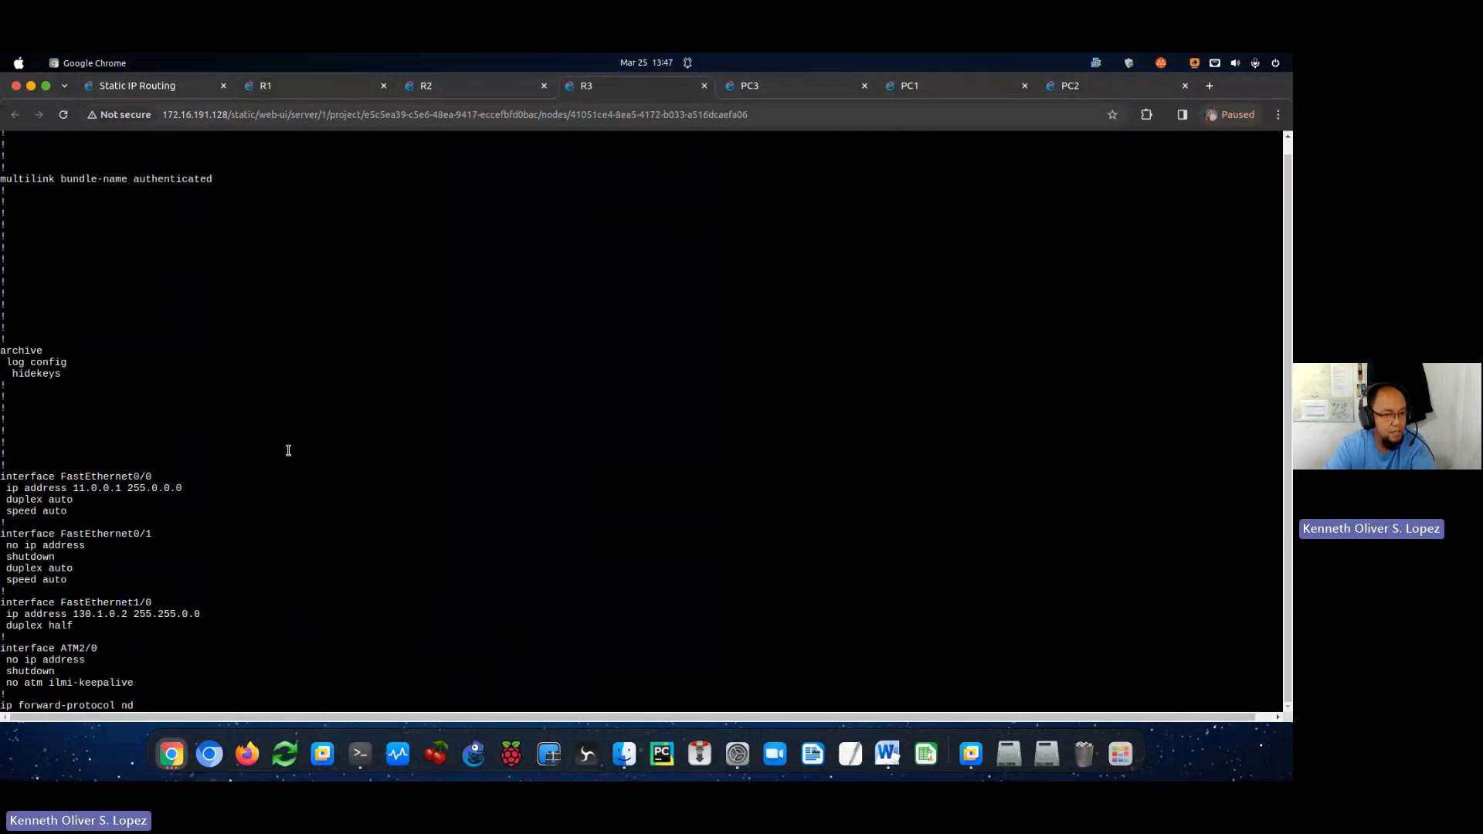
scroll(288, 450, up, 15)
scroll(293, 460, down, 5)
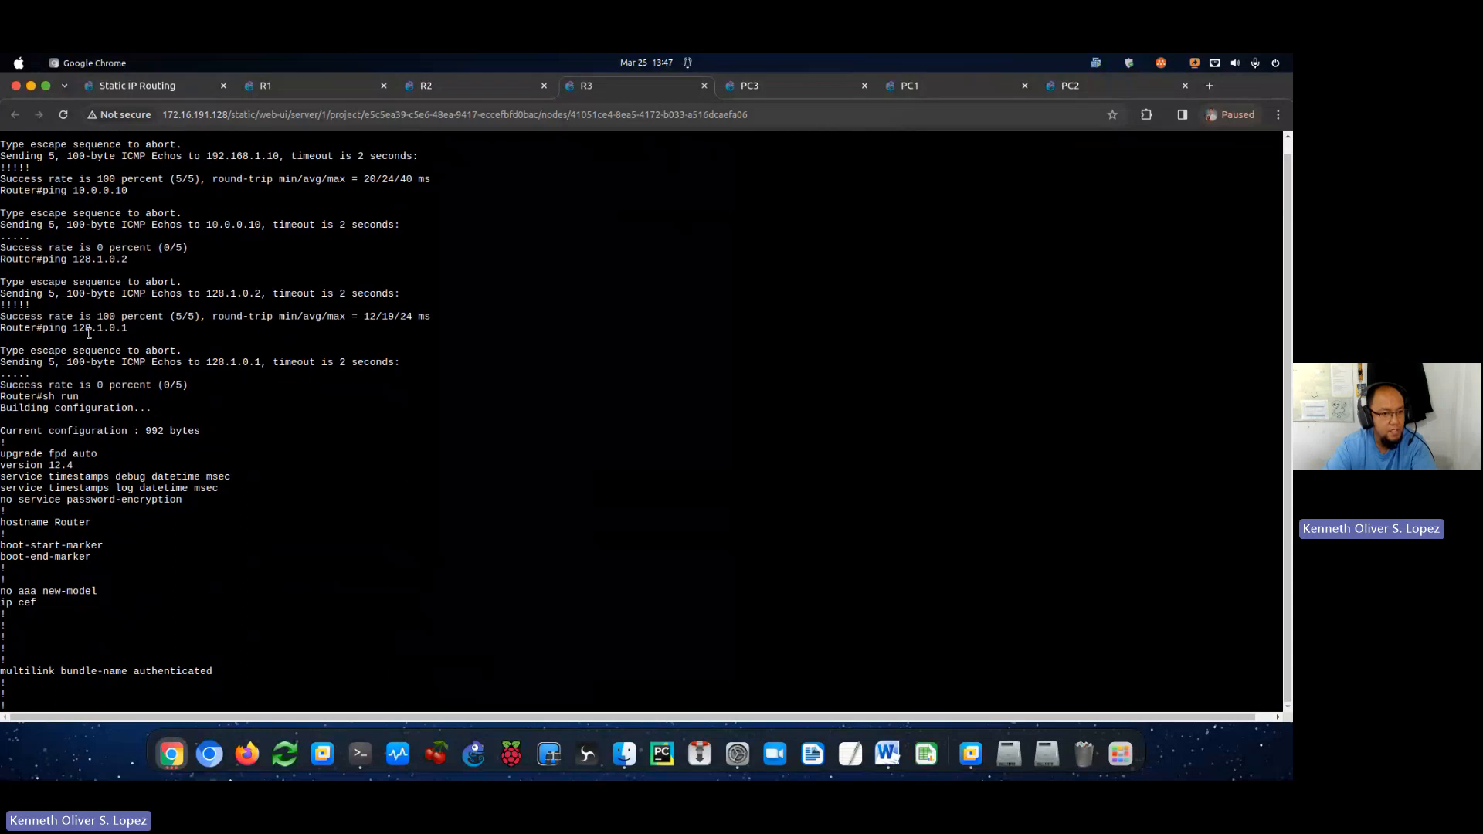
scroll(89, 375, up, 5)
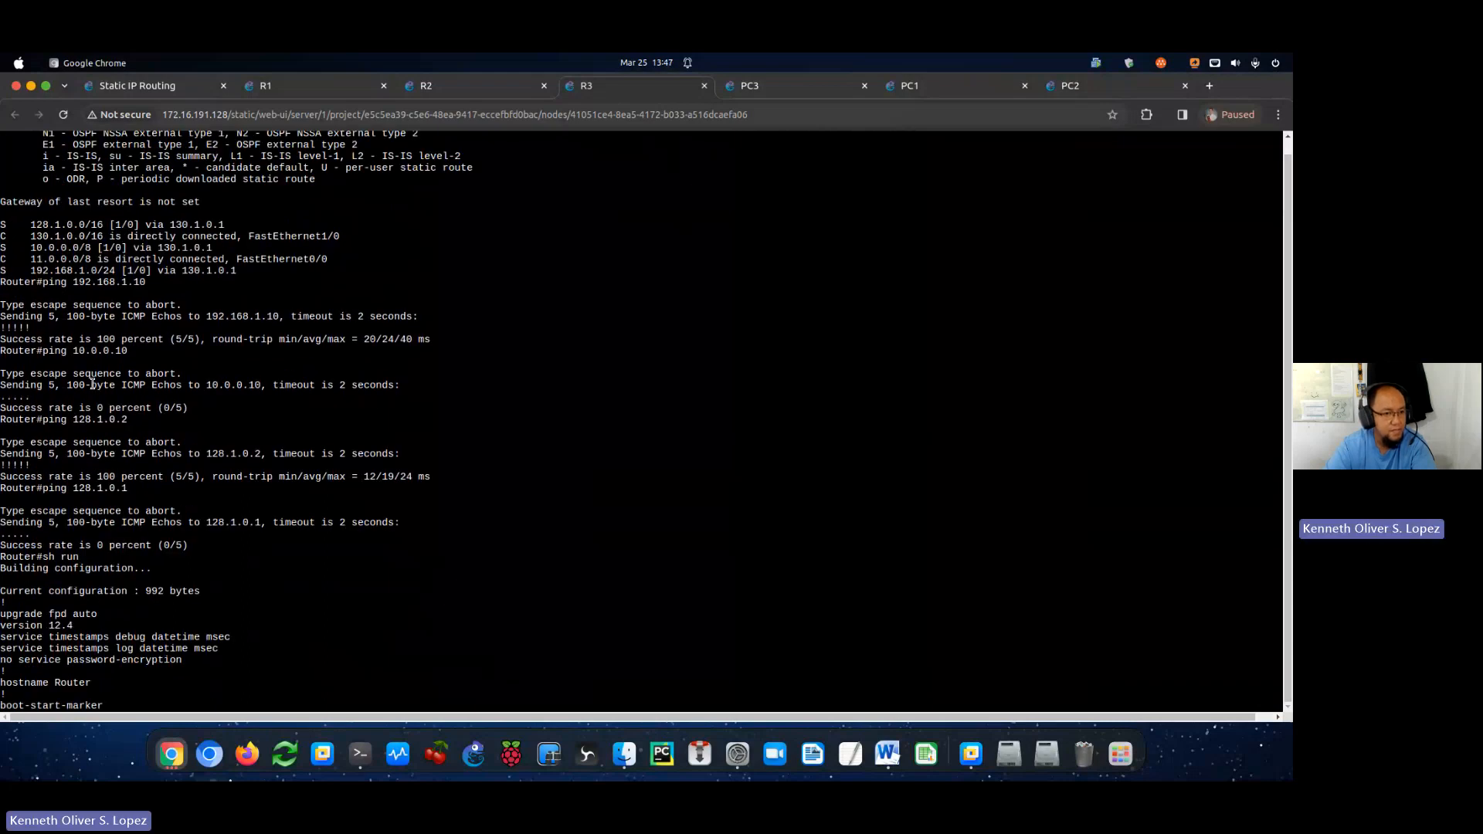
scroll(92, 384, up, 10)
scroll(92, 384, down, 11)
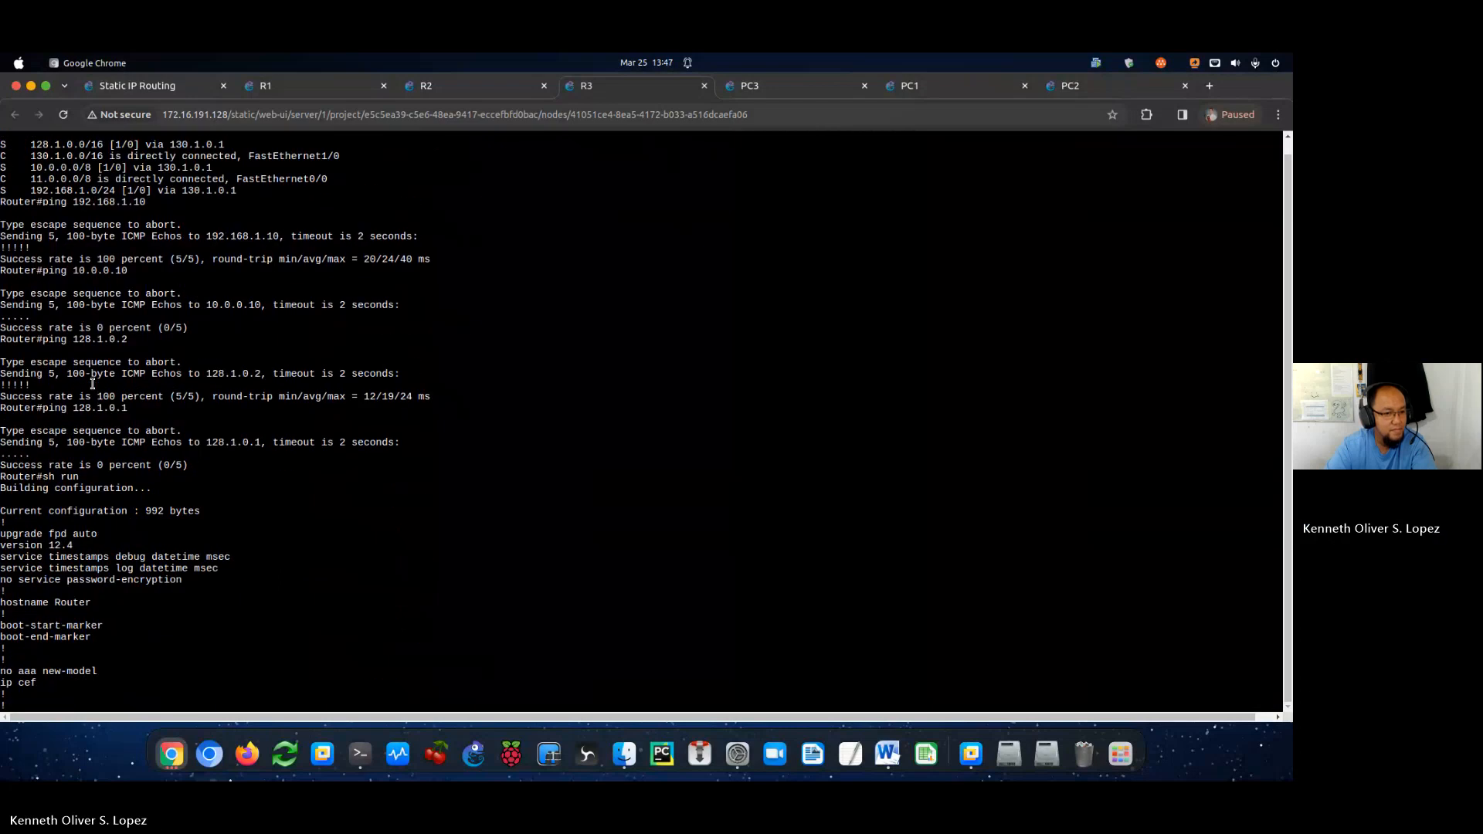
scroll(92, 384, down, 3)
drag(144, 327, 59, 328)
scroll(517, 543, down, 20)
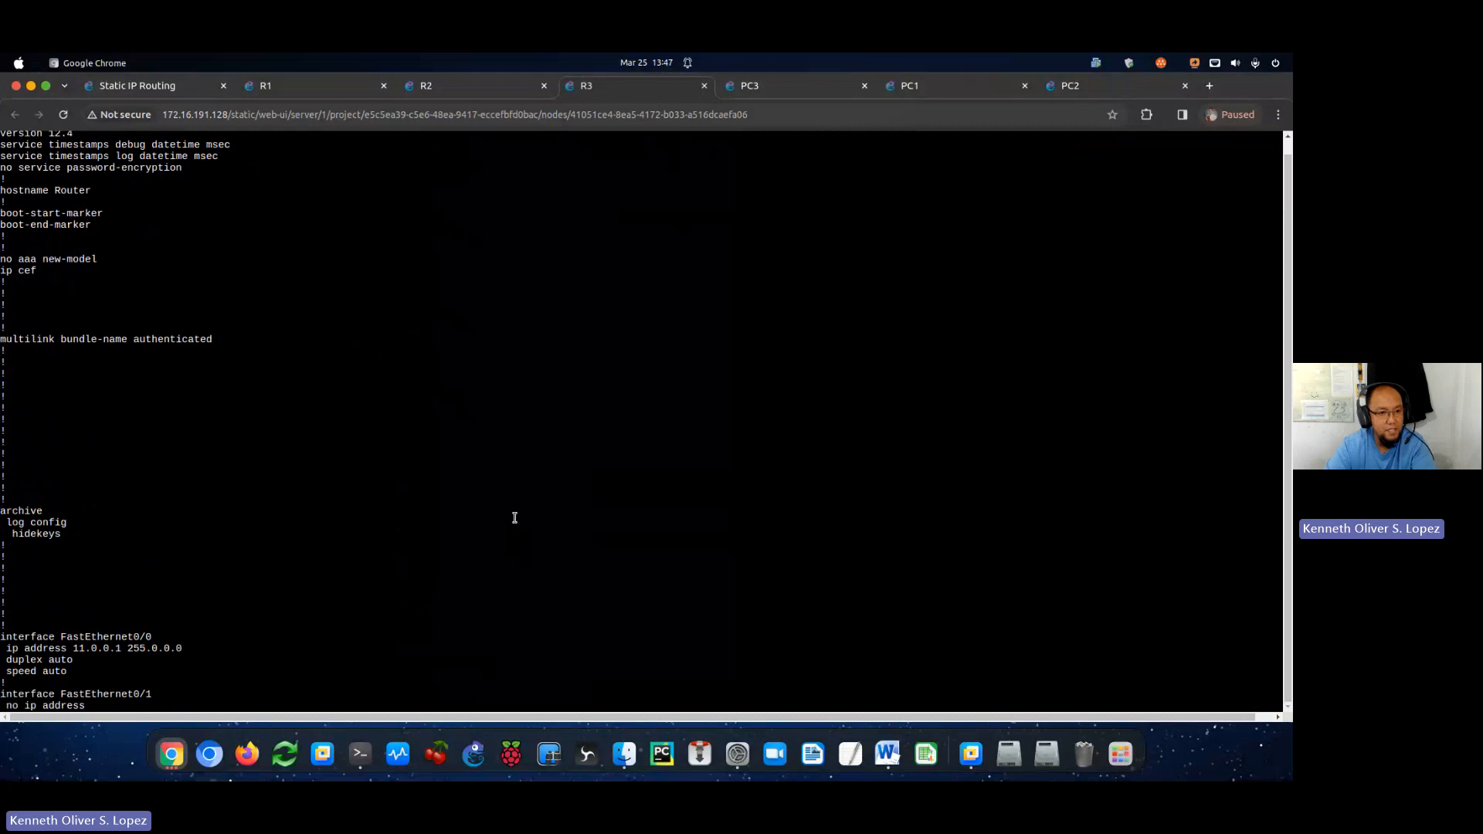
Ping R1's FastEthernet0/1 address 128.1.0.1 from R3.
key(Return)
key(Return)
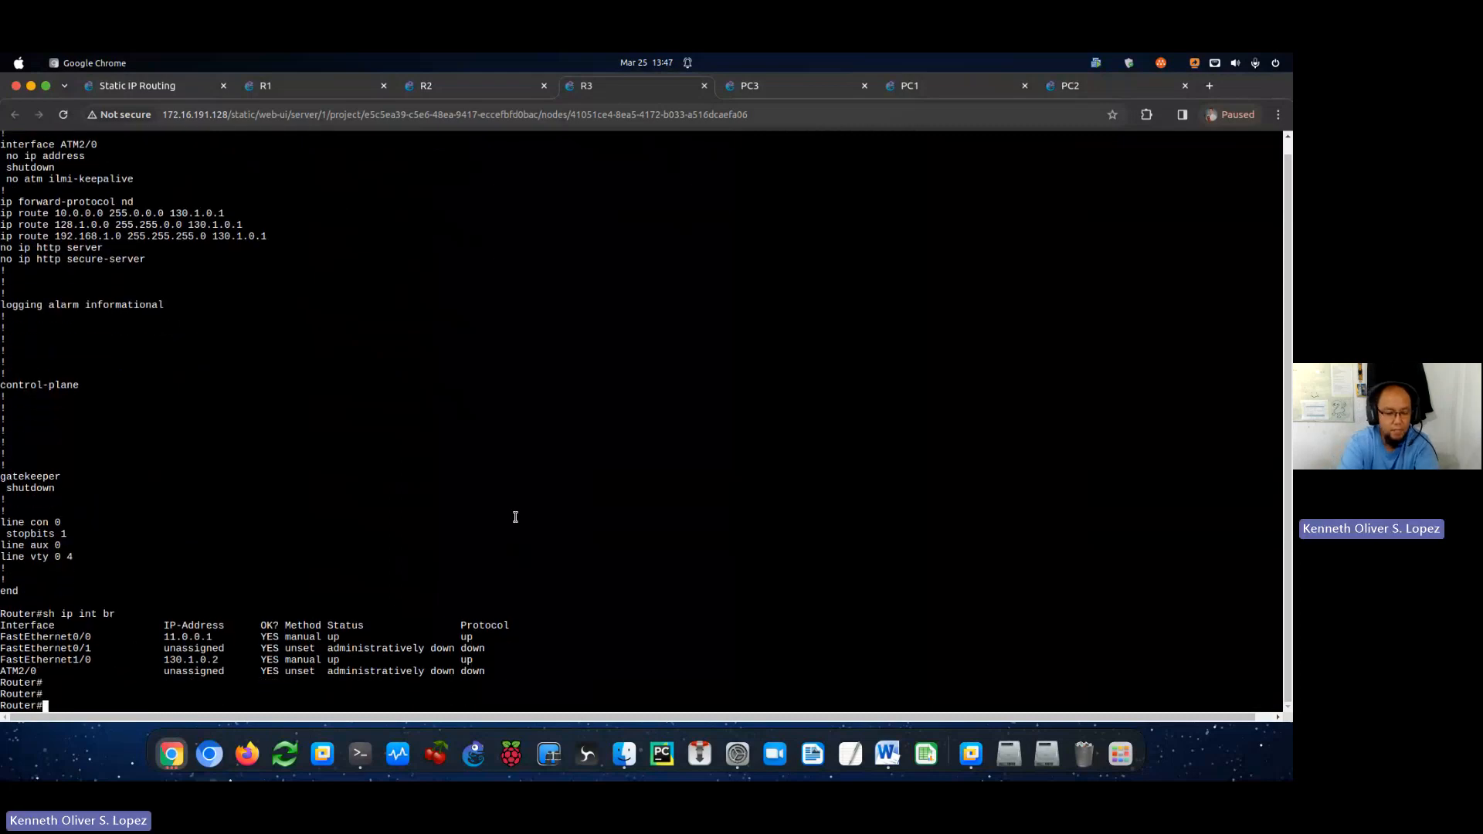
text(ping 128.1.0.1)
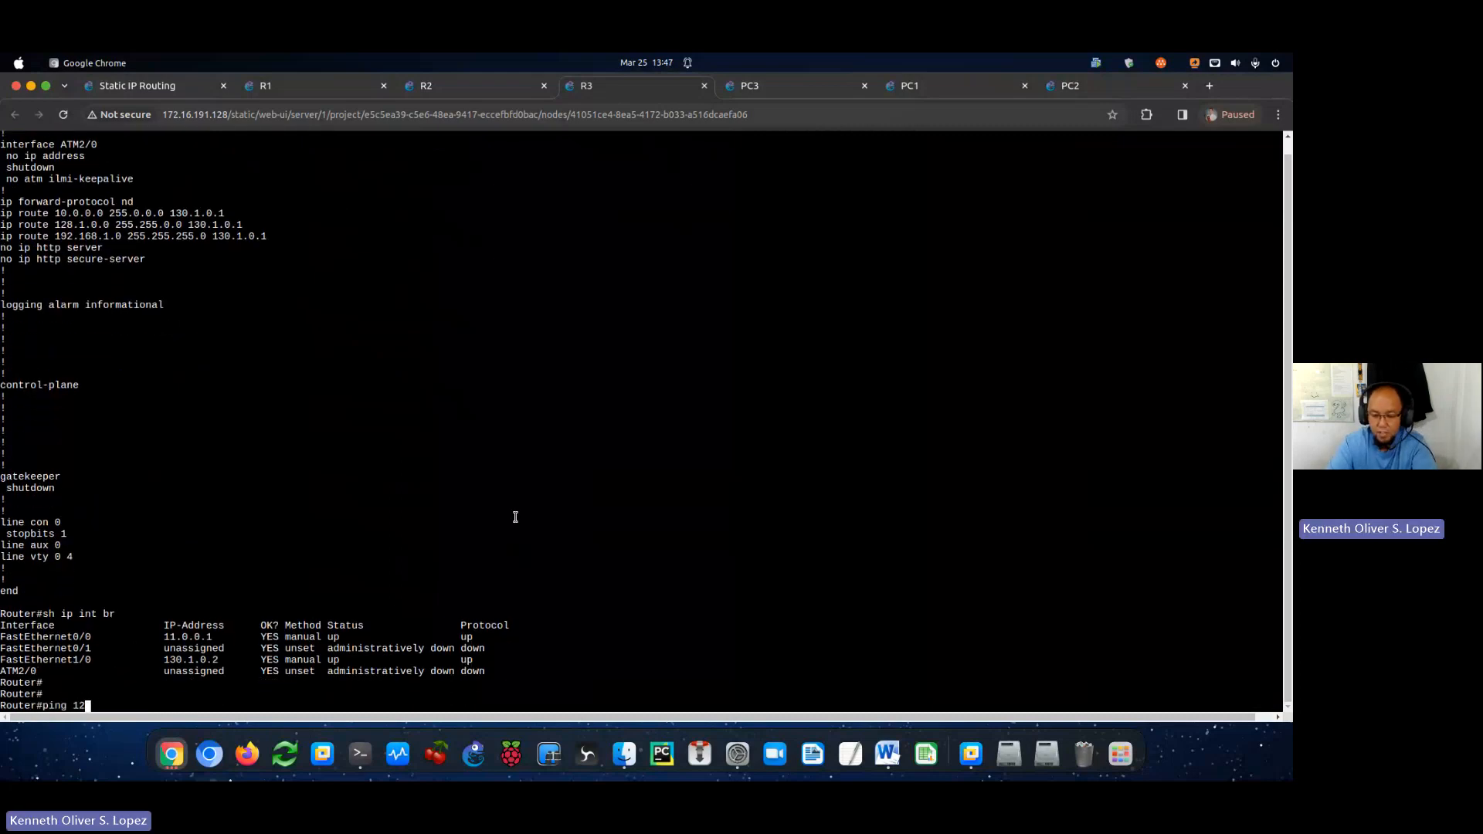
key(Return)
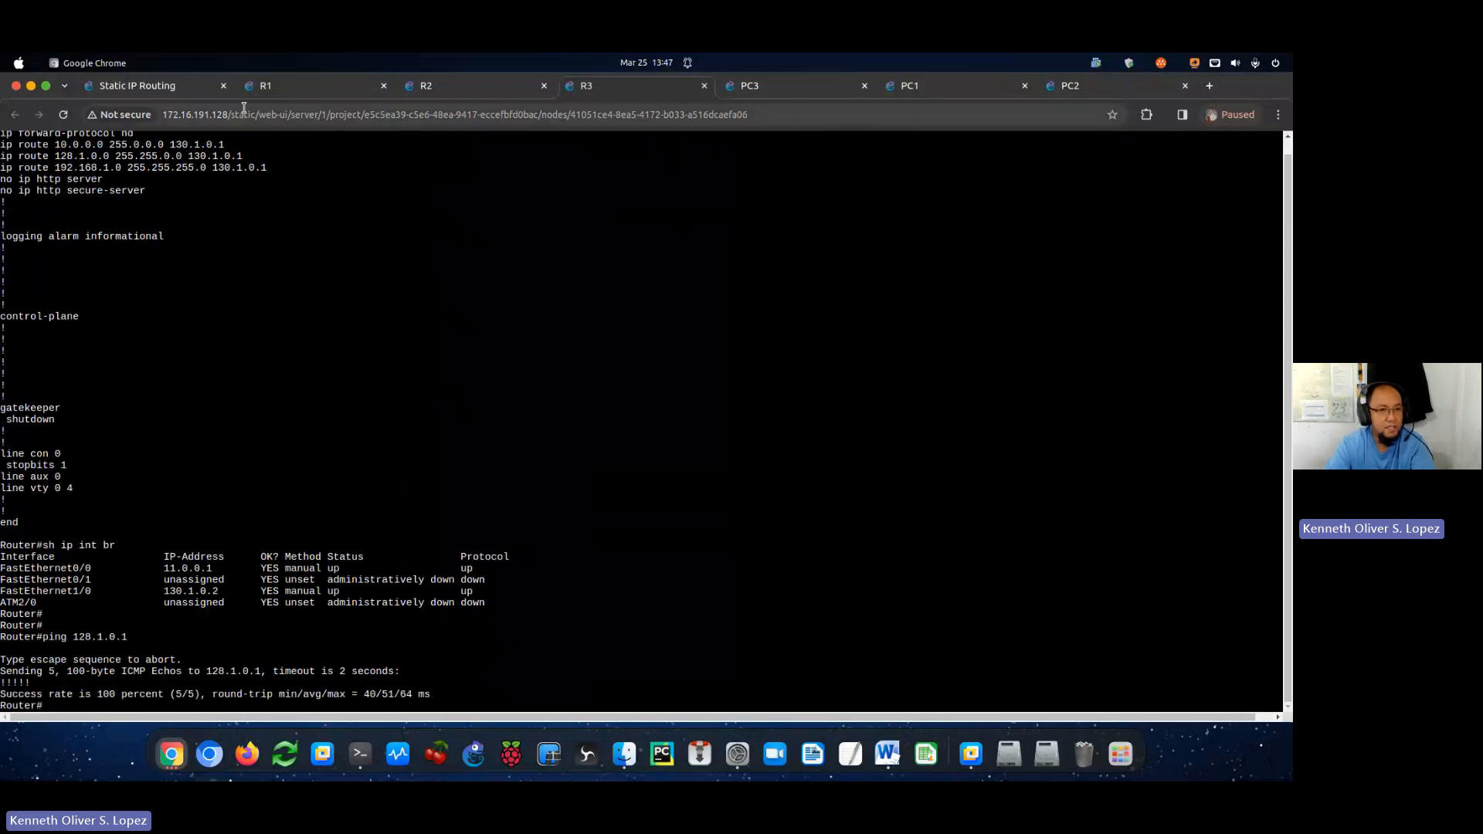
Check PC1's address in the topology and ping 10.0.0.10 from R3.
click(147, 86)
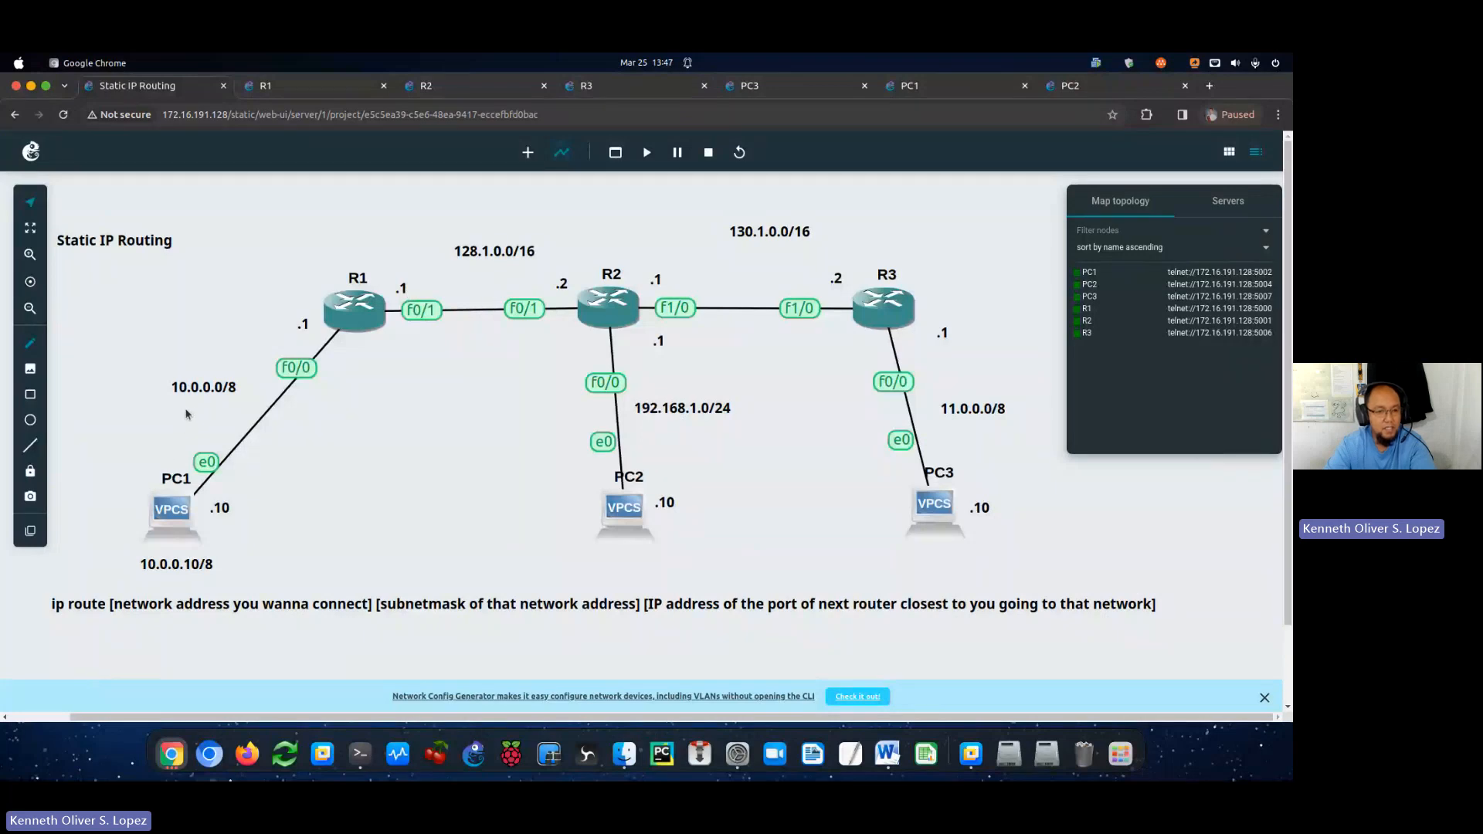
click(632, 91)
text(ping )
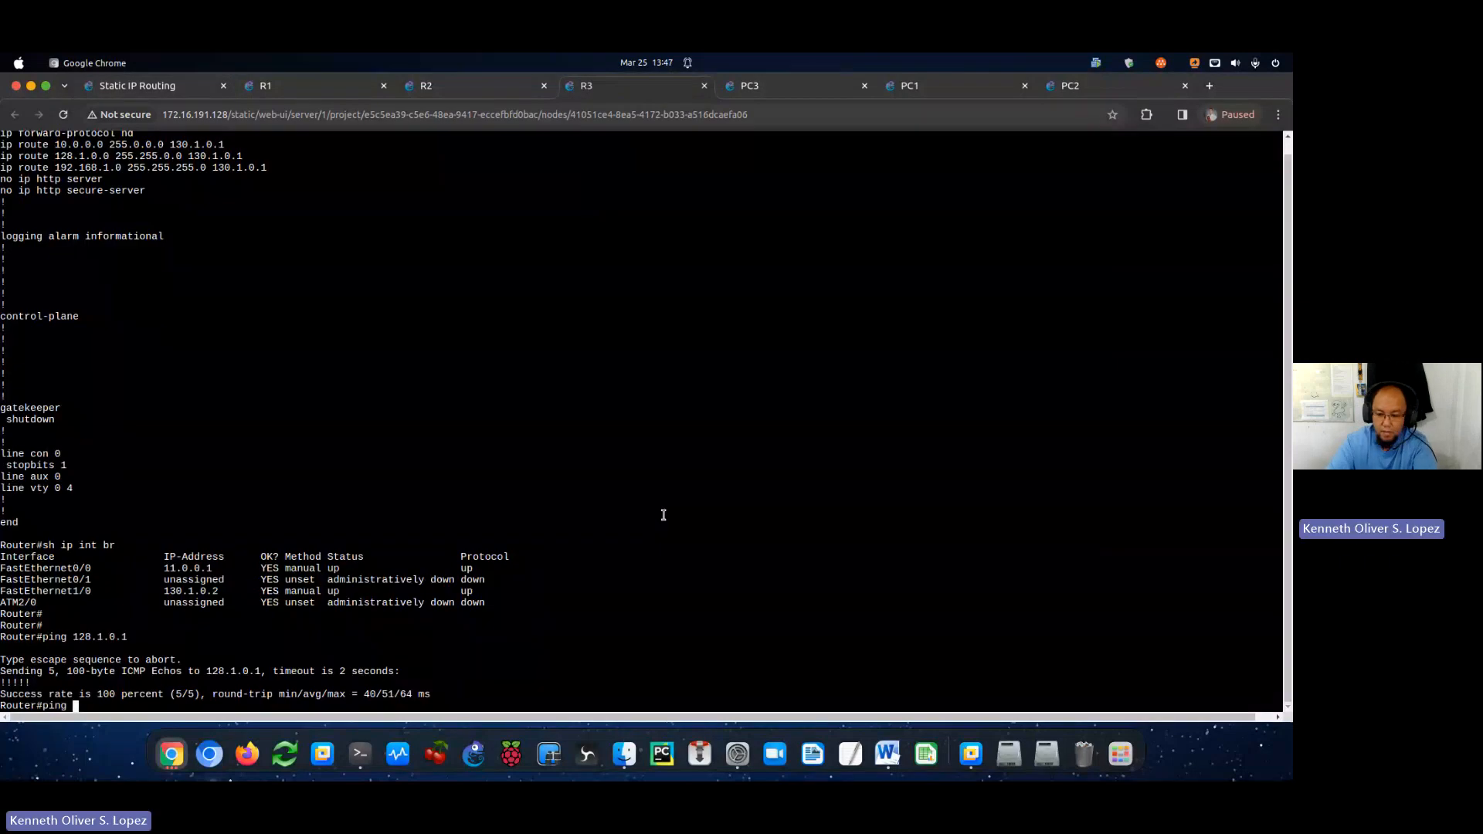
text(10.0.0.10)
key(Return)
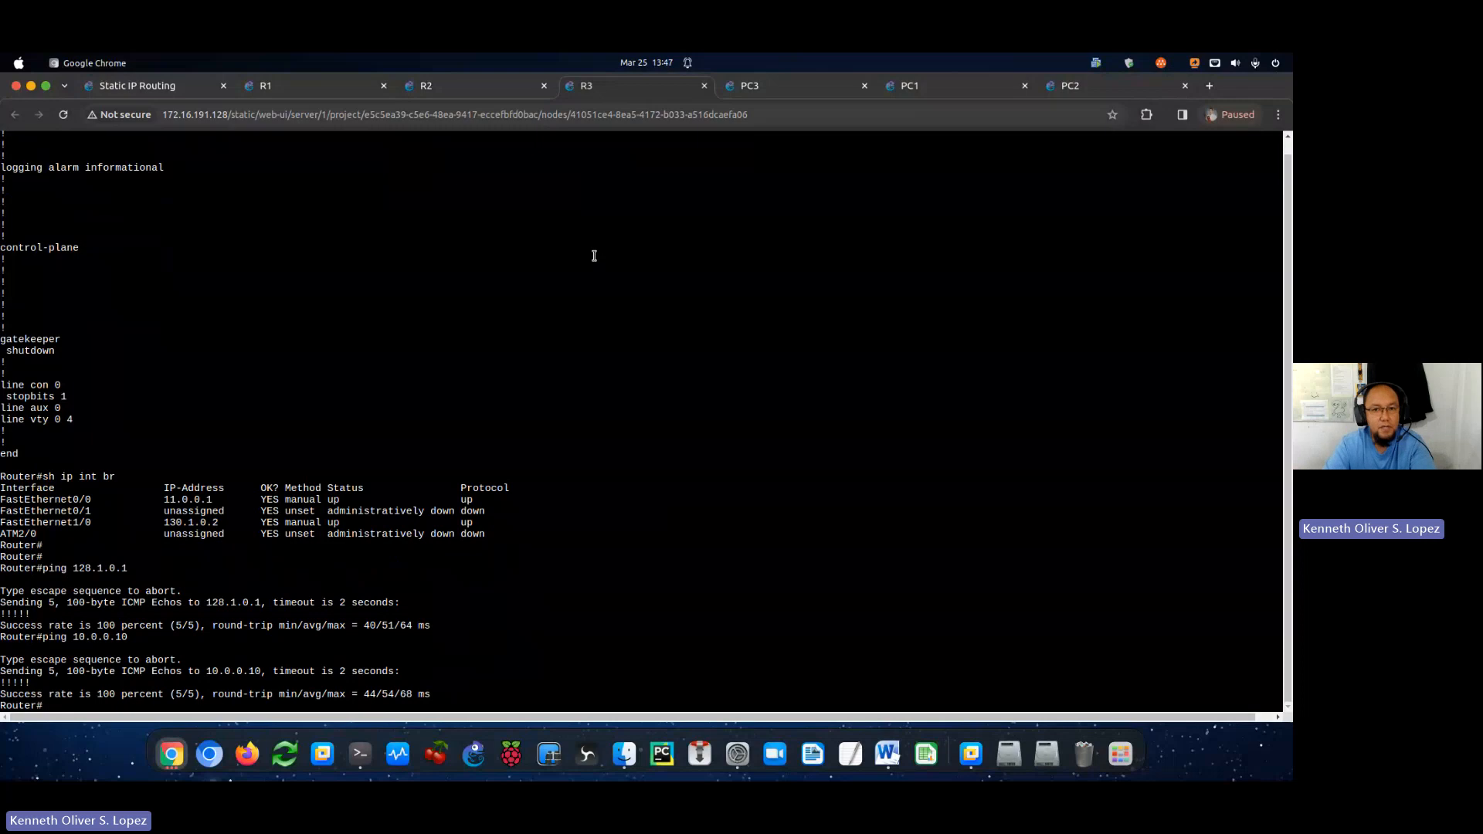
Repeat the ping to PC3 at 11.0.0.10 from PC1, reviewing the path in the topology before sending it.
click(935, 93)
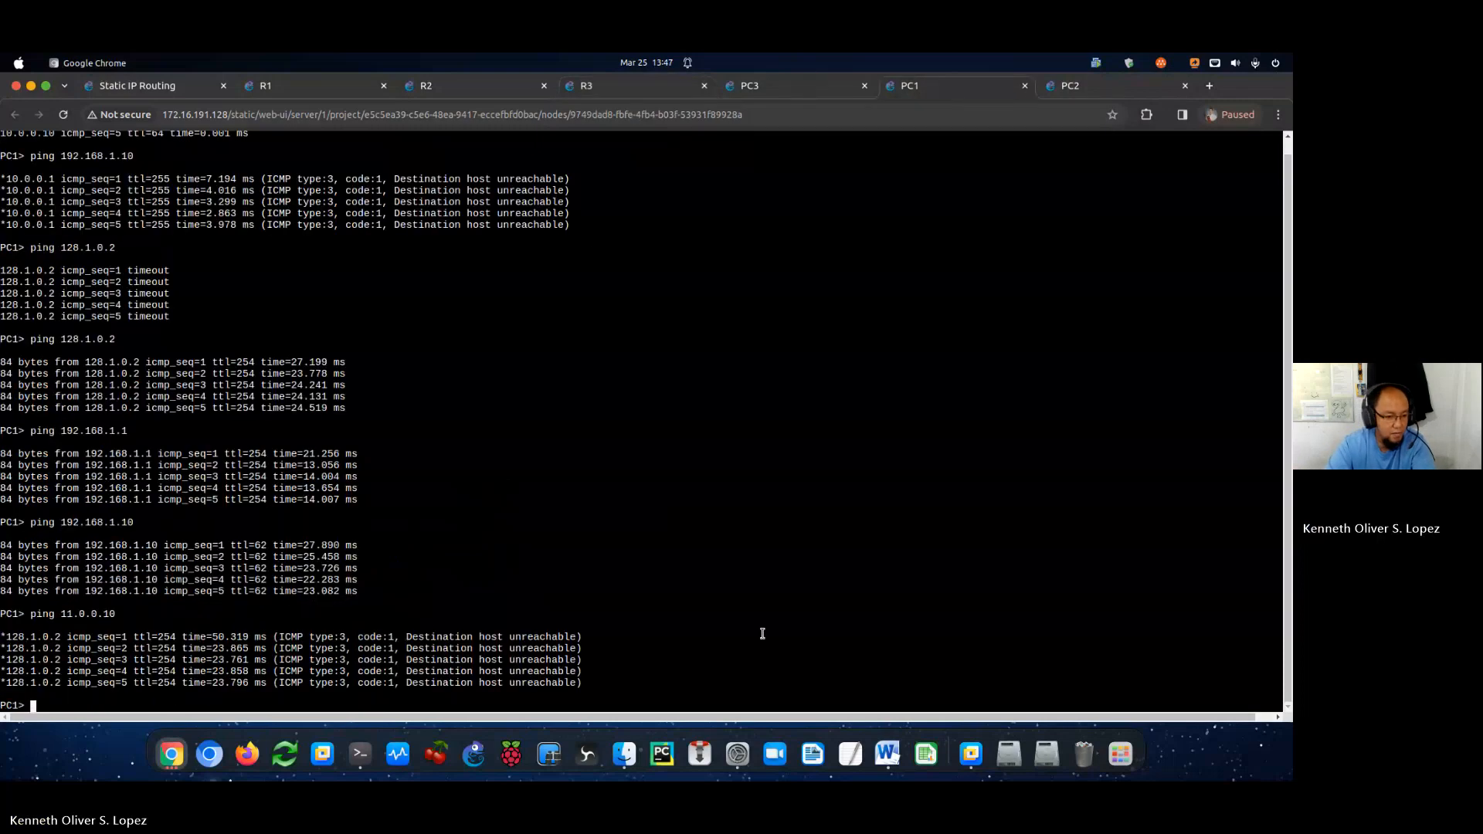
key(Up)
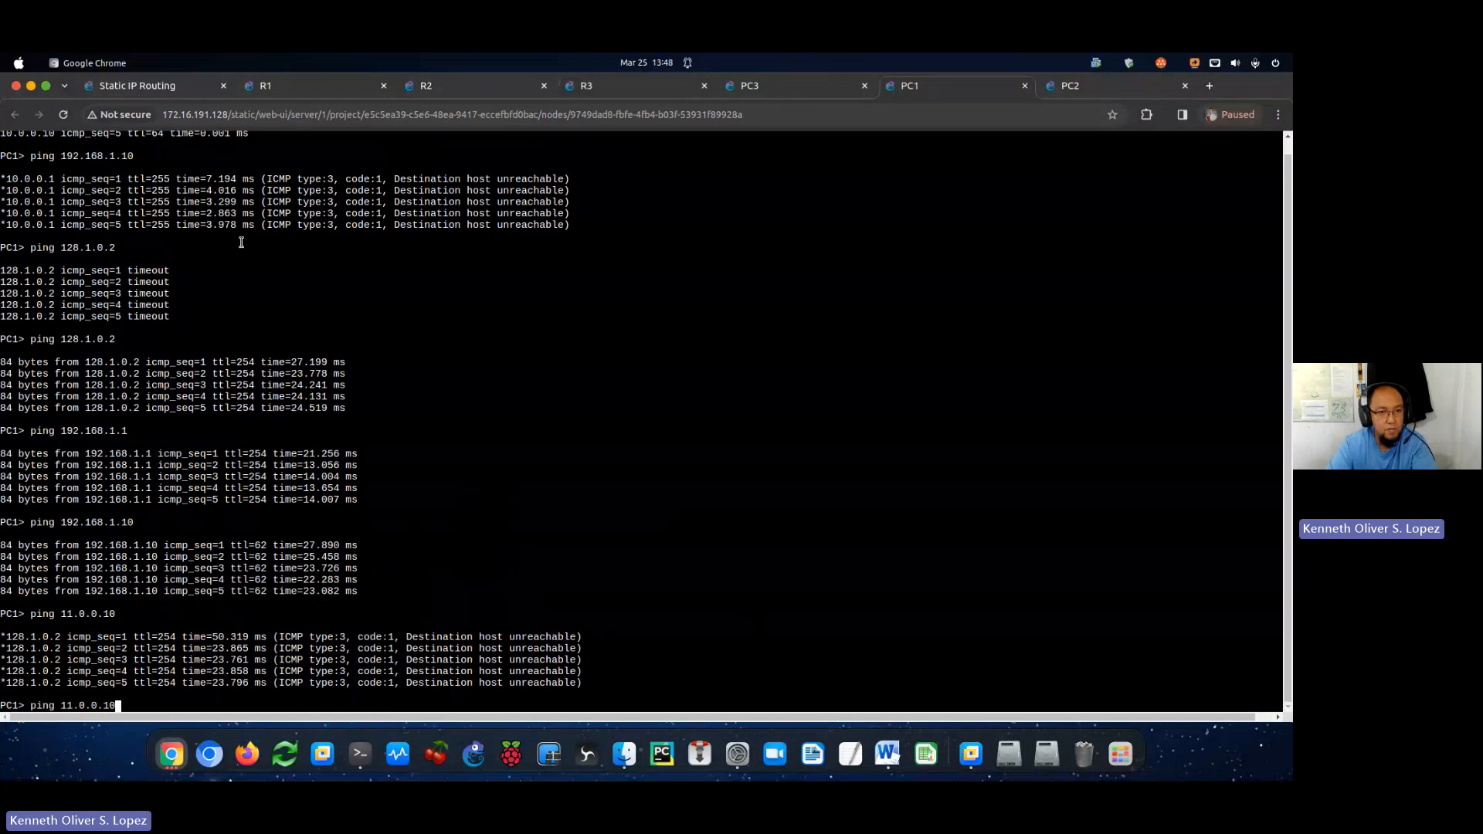
click(172, 87)
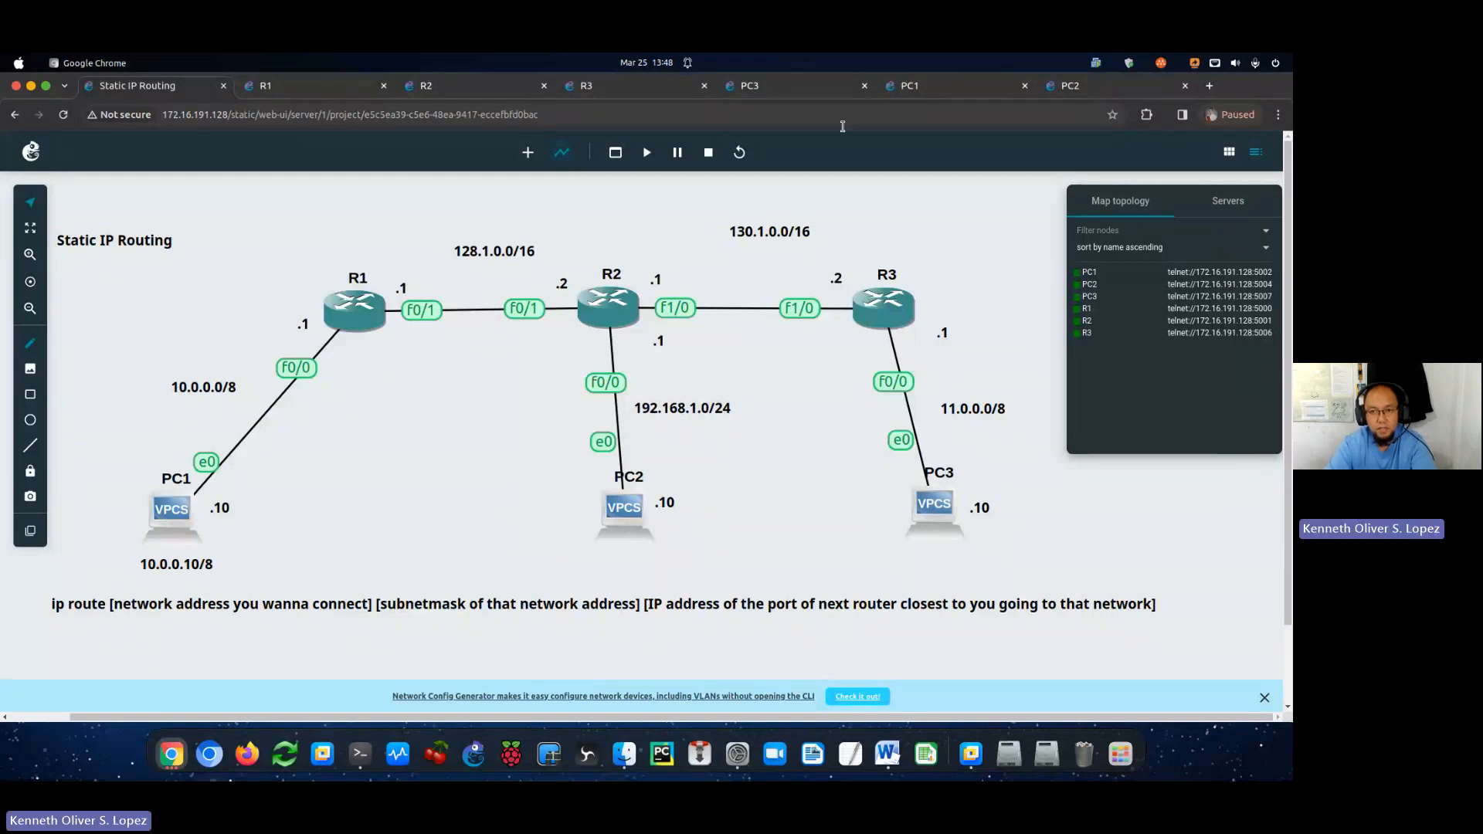
click(940, 87)
key(Return)
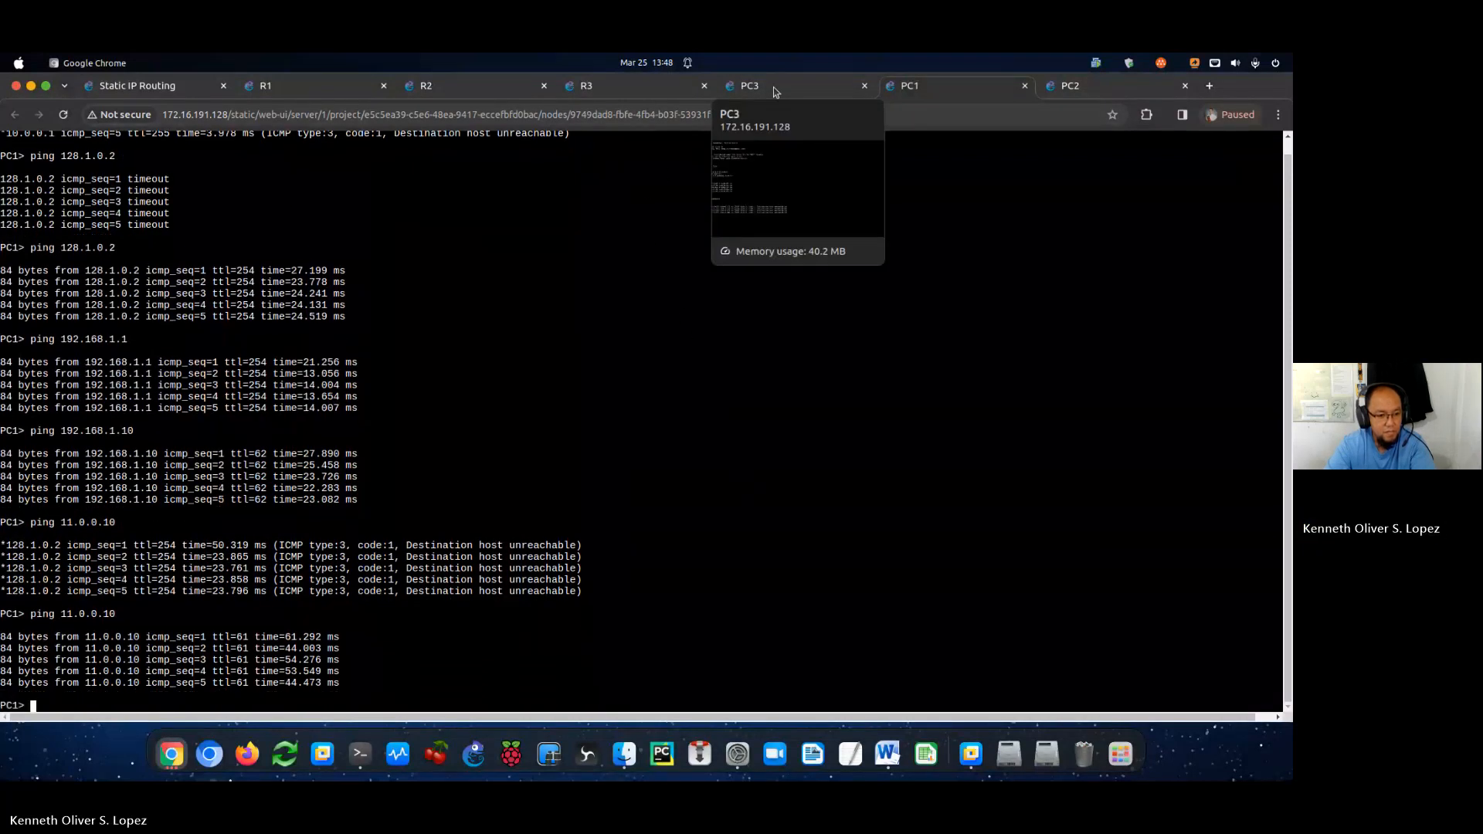
Repeat the ping to PC1 at 10.0.0.10 from PC3 and return to the Static IP Routing topology.
click(775, 92)
key(Up)
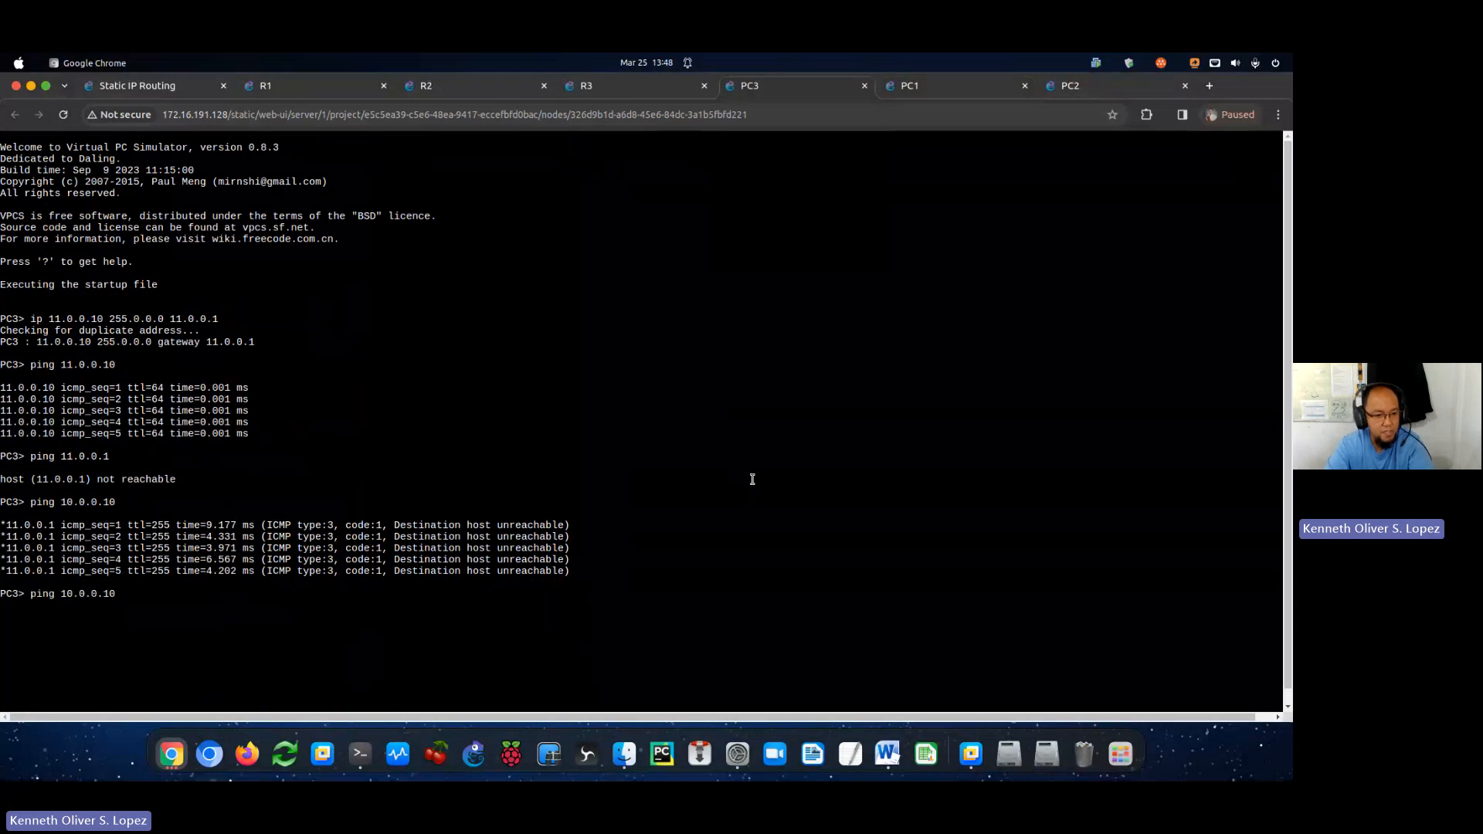
key(Return)
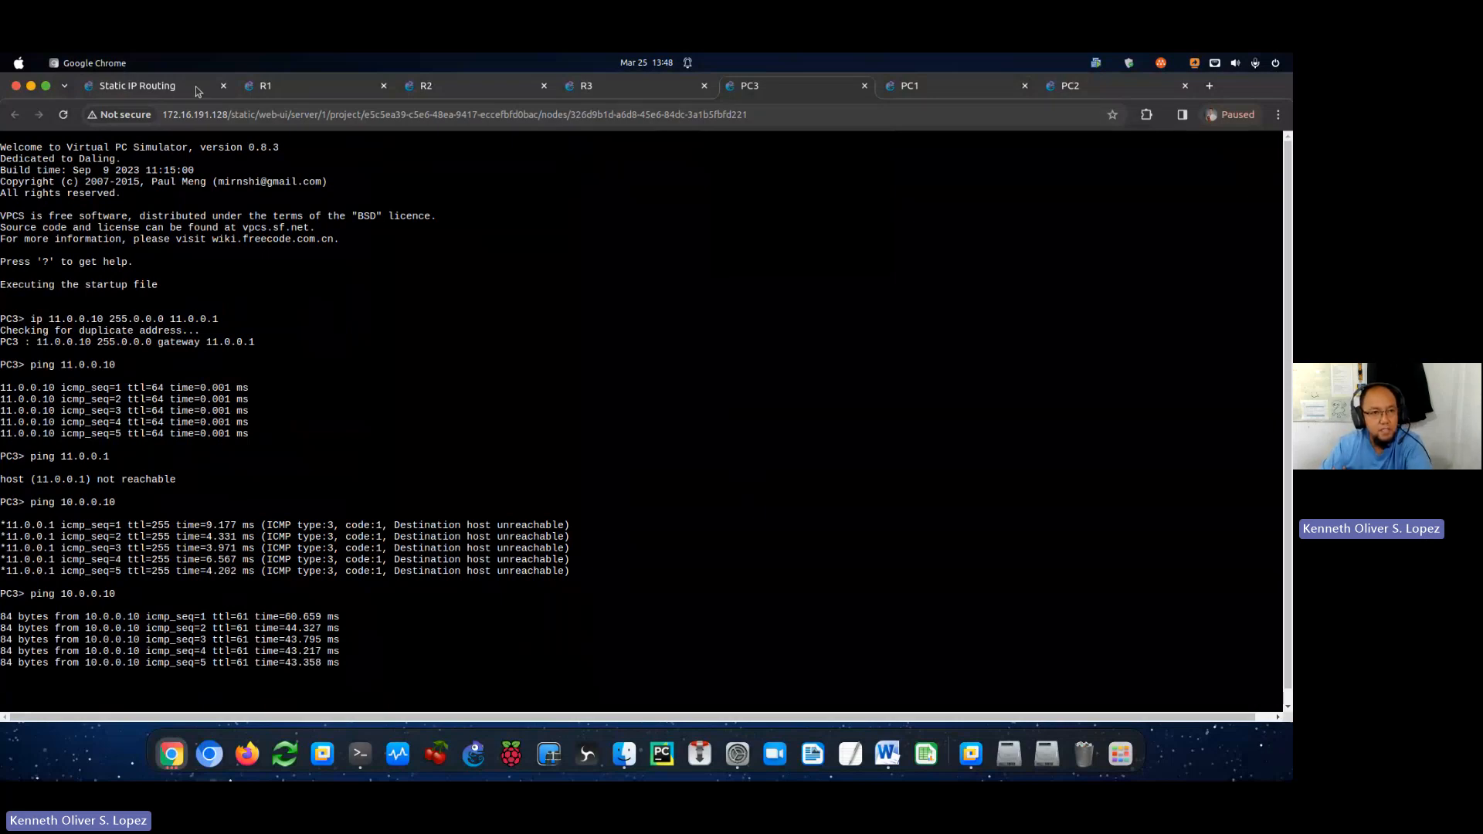
click(147, 86)
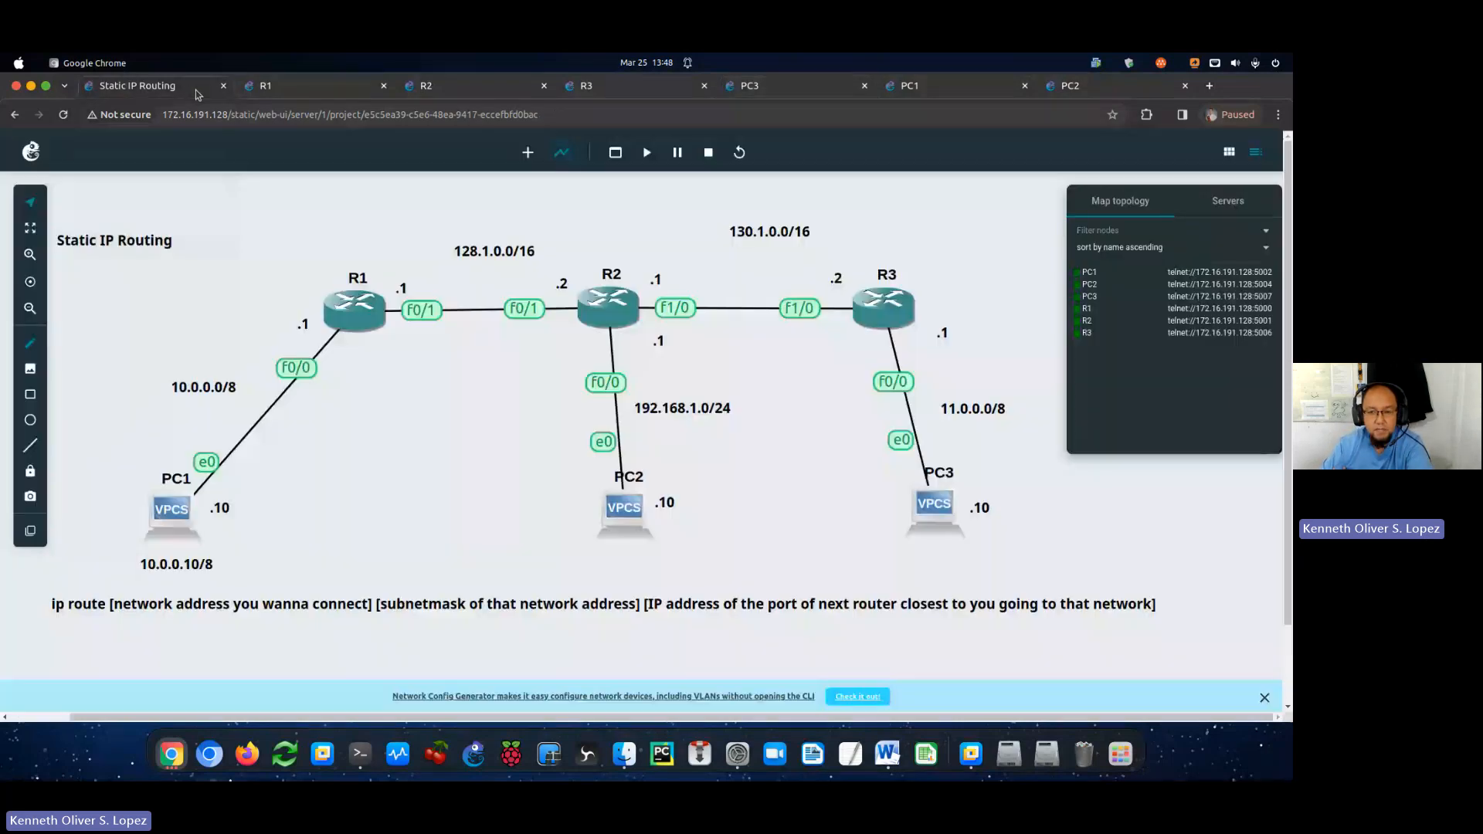